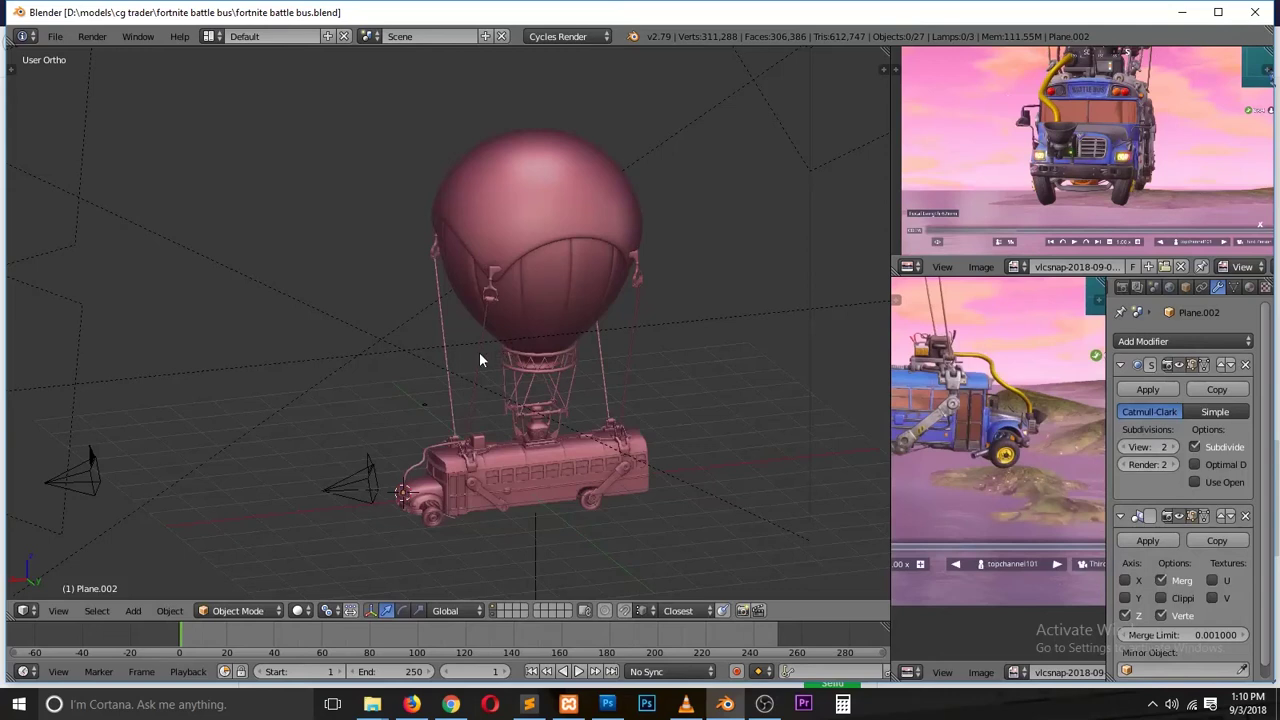
Step: Orbit and zoom around the balloon and bus reference to frame the bus side
mouse_move(408, 406)
middle_mouse_down()
mouse_move(529, 432)
mouse_move(495, 398)
middle_mouse_up()
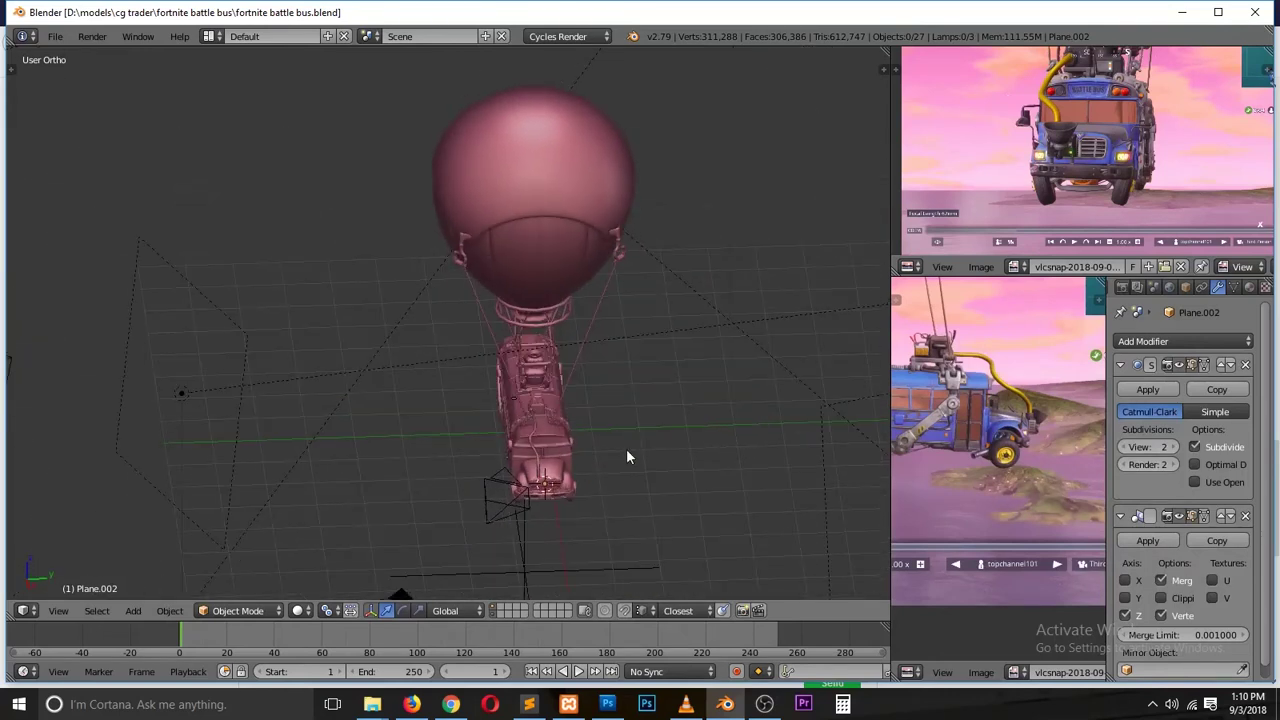
middle_click_drag(626, 457, 471, 403)
scroll(451, 460, "up", 3)
scroll(382, 425, "up", 2)
mouse_move(382, 425)
middle_mouse_down()
mouse_move(563, 443)
mouse_move(577, 371)
mouse_move(720, 377)
mouse_move(695, 433)
middle_mouse_up()
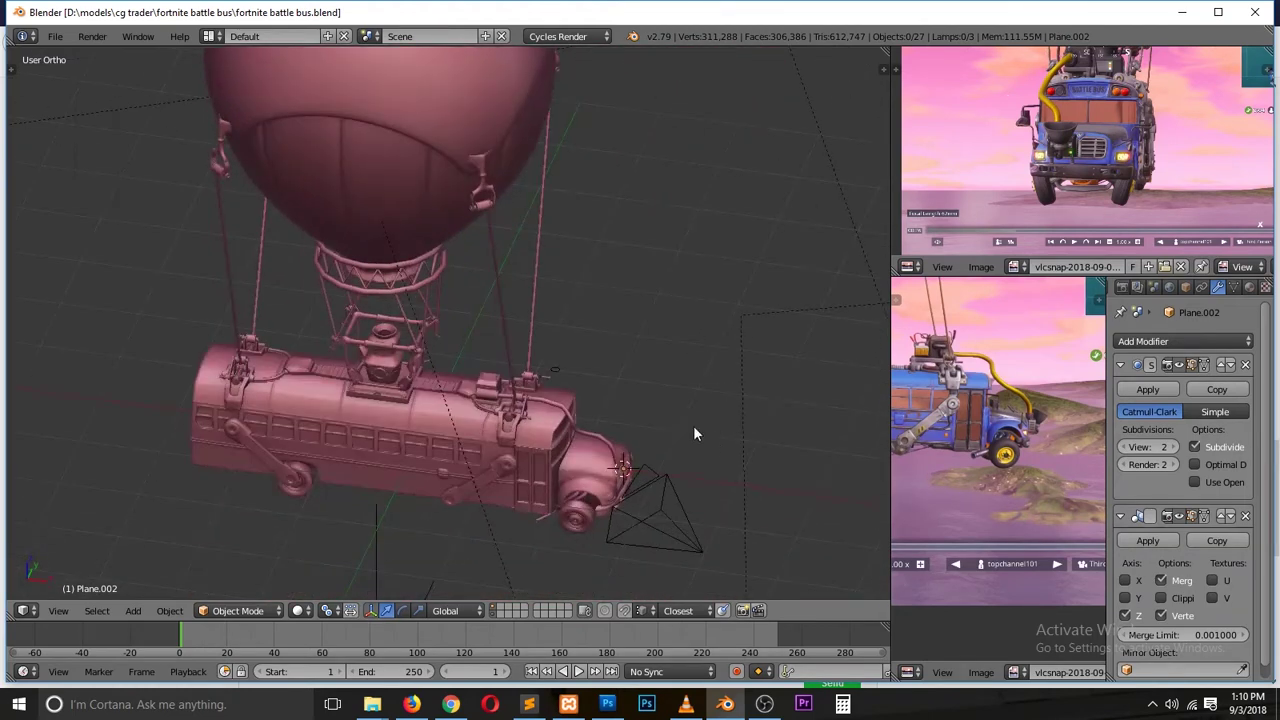
scroll(693, 433, "up", 1)
scroll(691, 436, "up", 1)
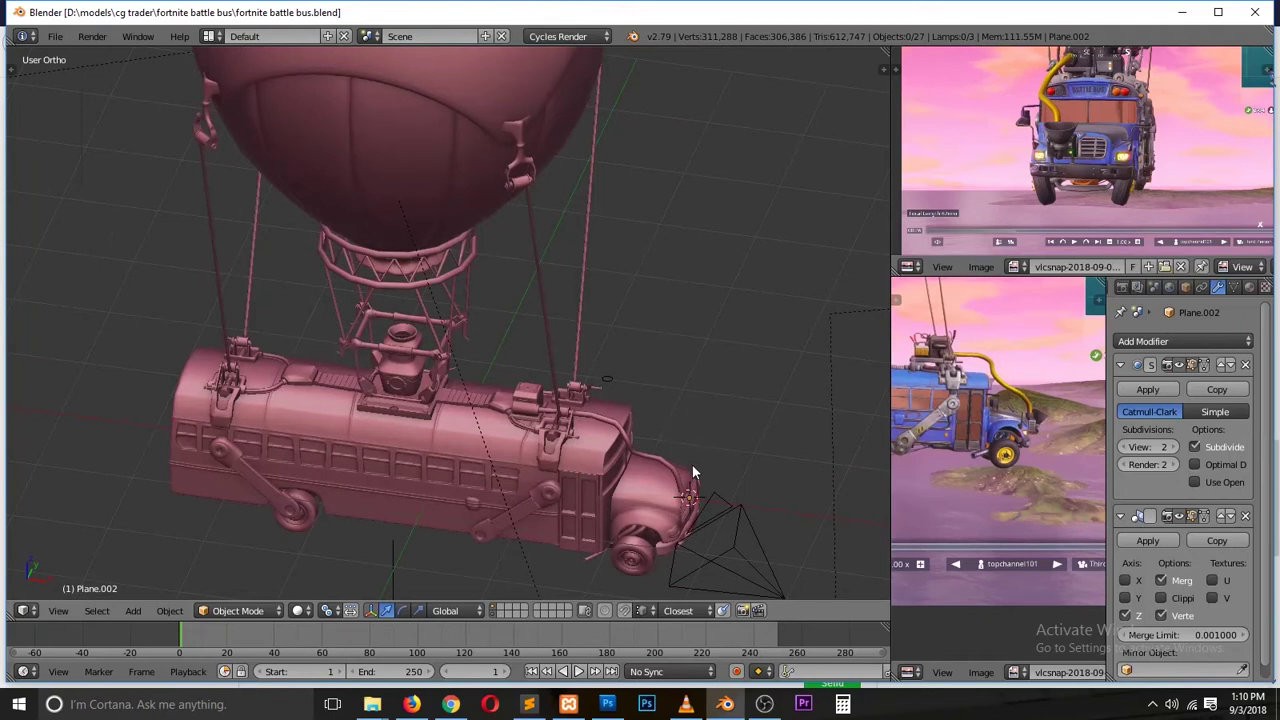
mouse_move(645, 477)
middle_mouse_down()
mouse_move(597, 455)
mouse_move(546, 484)
middle_mouse_up()
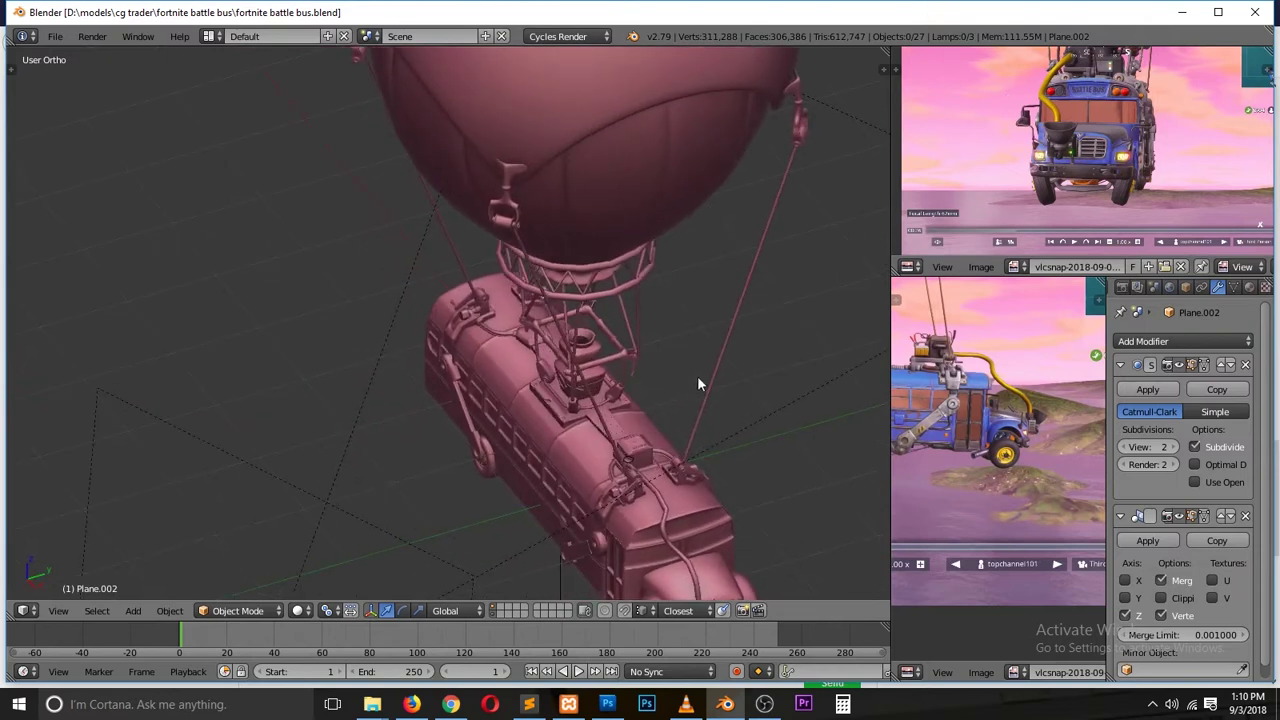
key("n")
scroll(780, 250, "up", 3)
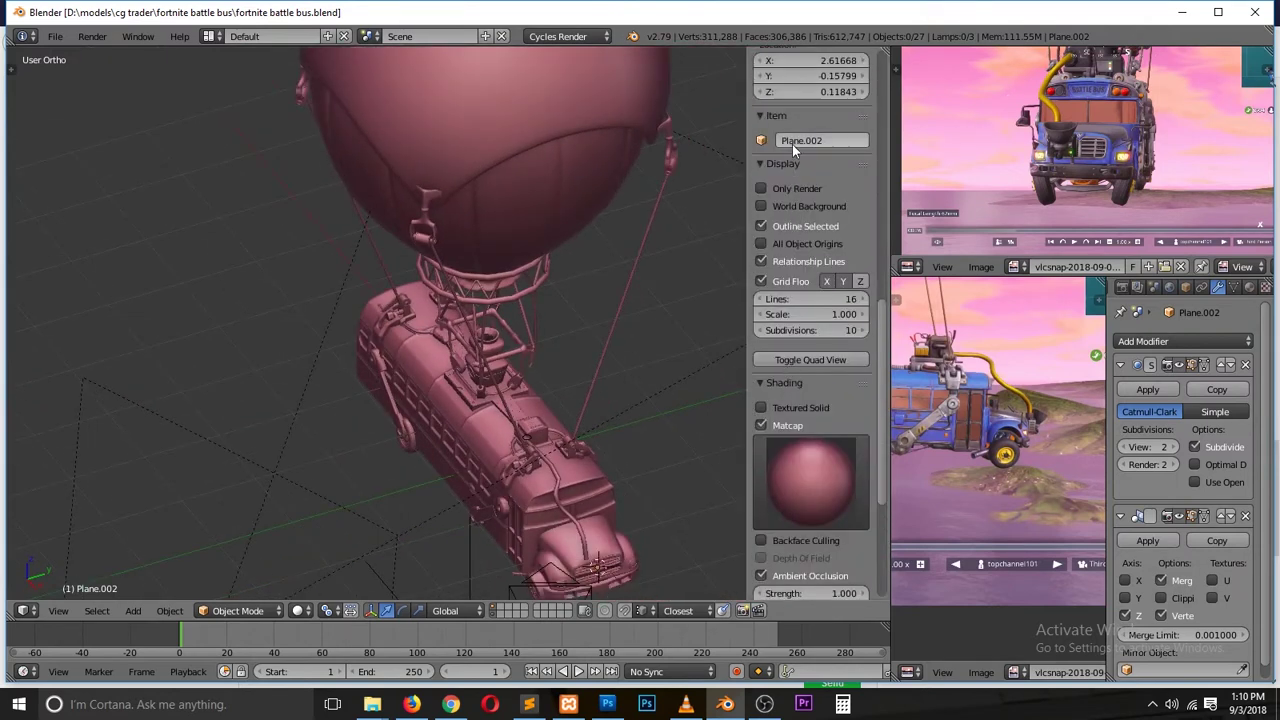
key("n")
middle_click_drag(694, 357, 585, 337)
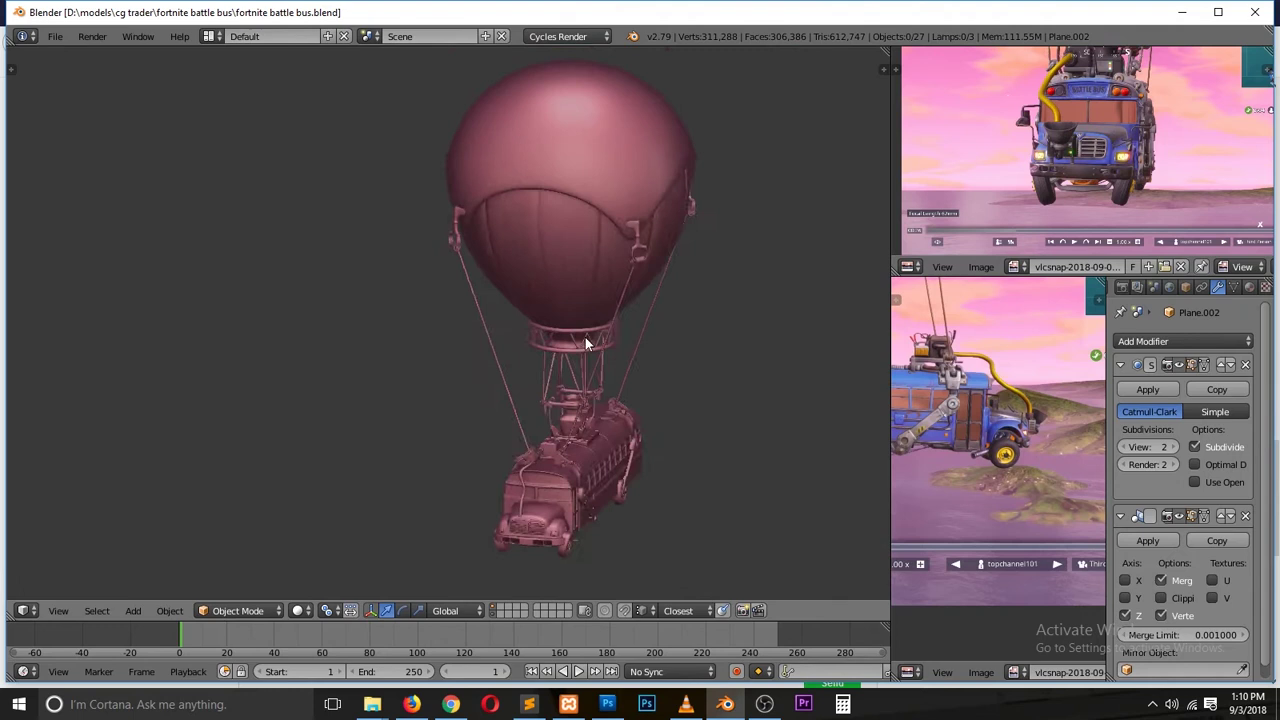
scroll(570, 390, "up", 5)
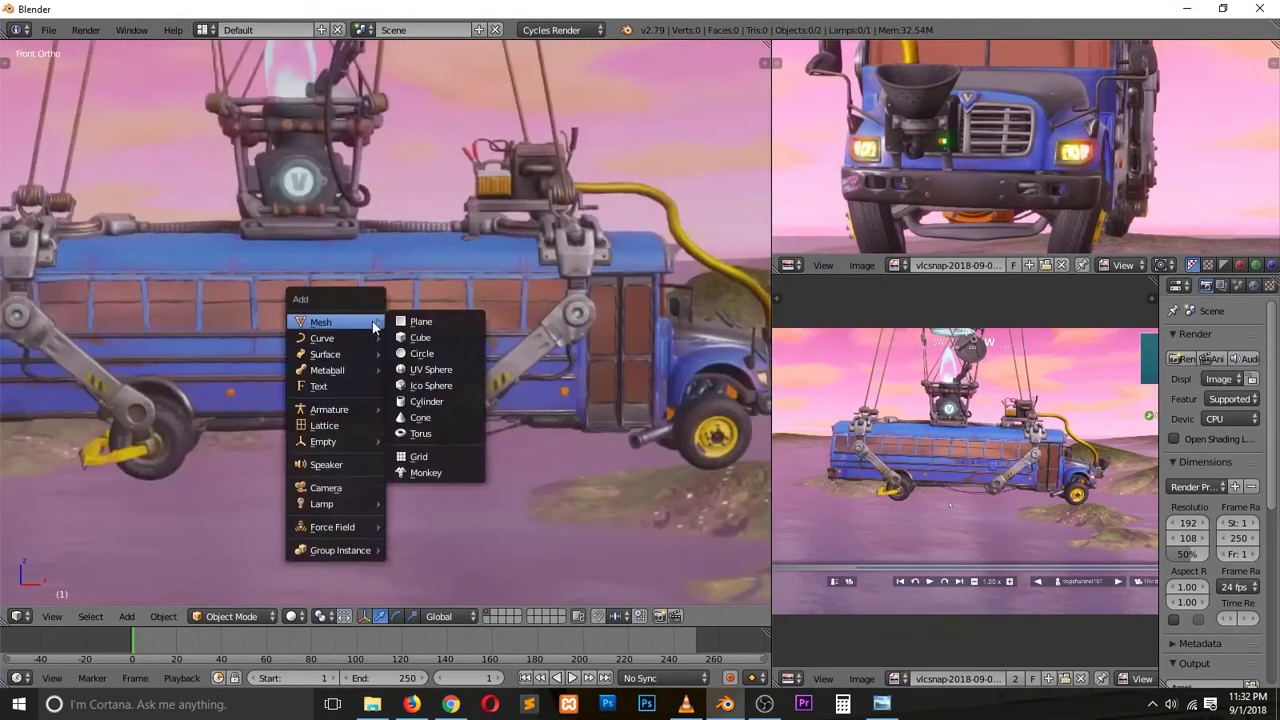
Step: Add a plane, scale it down, and enter Edit Mode
left_click(423, 320)
key("s")
left_click(498, 422)
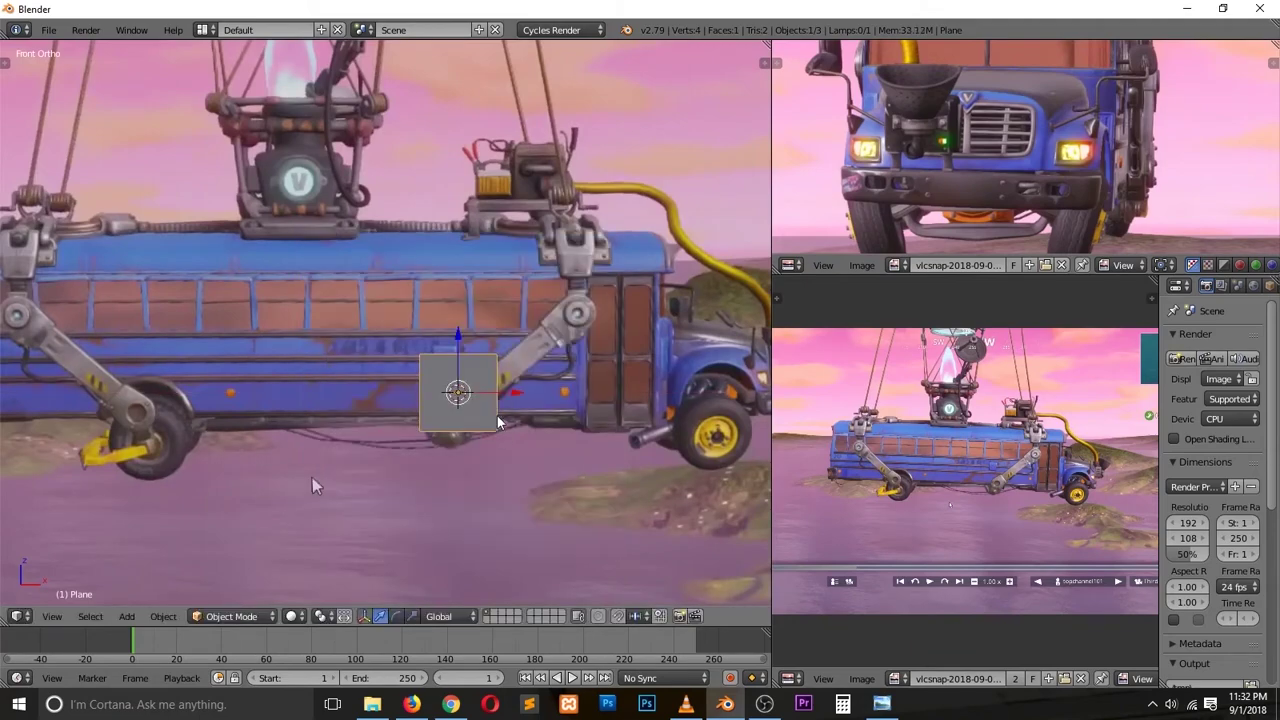
scroll(312, 485, "up", 5)
key("alt+Tab")
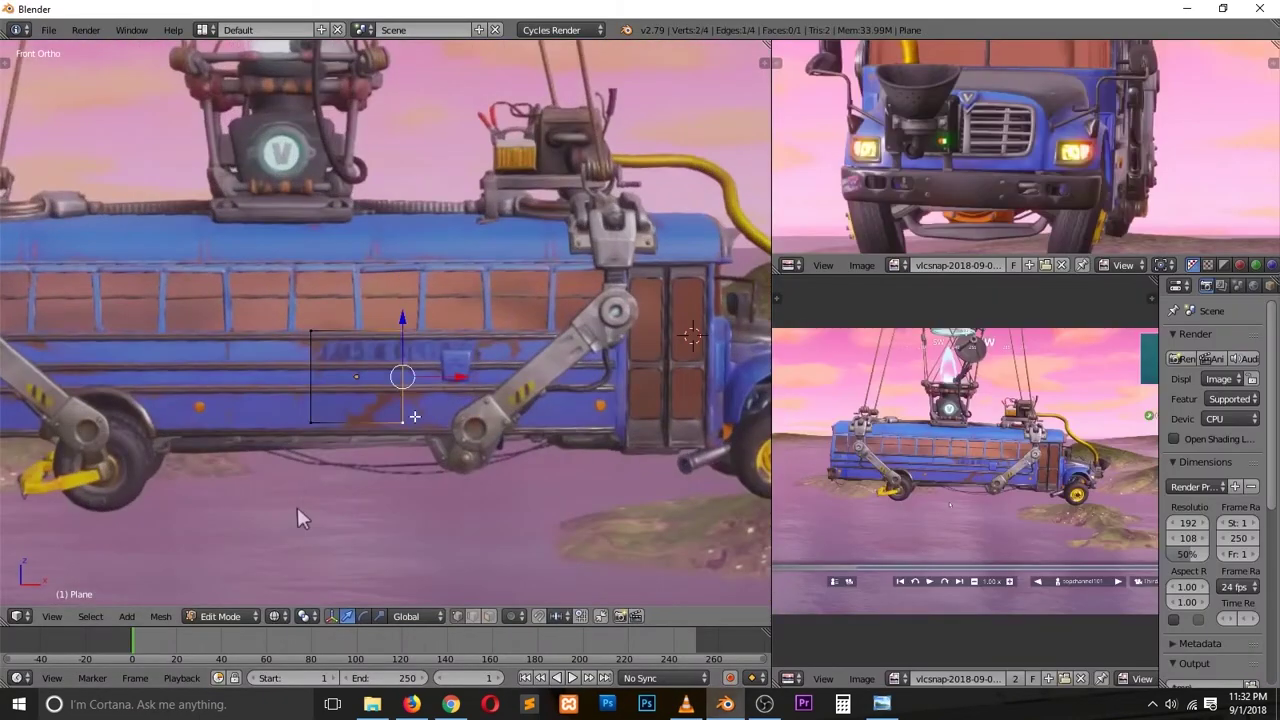
Step: Extrude the plane's edges along and up the bus side to trace its outline
left_click(297, 507)
scroll(466, 450, "down", 2)
key("e")
left_click(239, 288)
key("a")
Step: Add vertical and horizontal loop cuts across the traced side plane
key("ctrl+r")
scroll(330, 340, "up", 8)
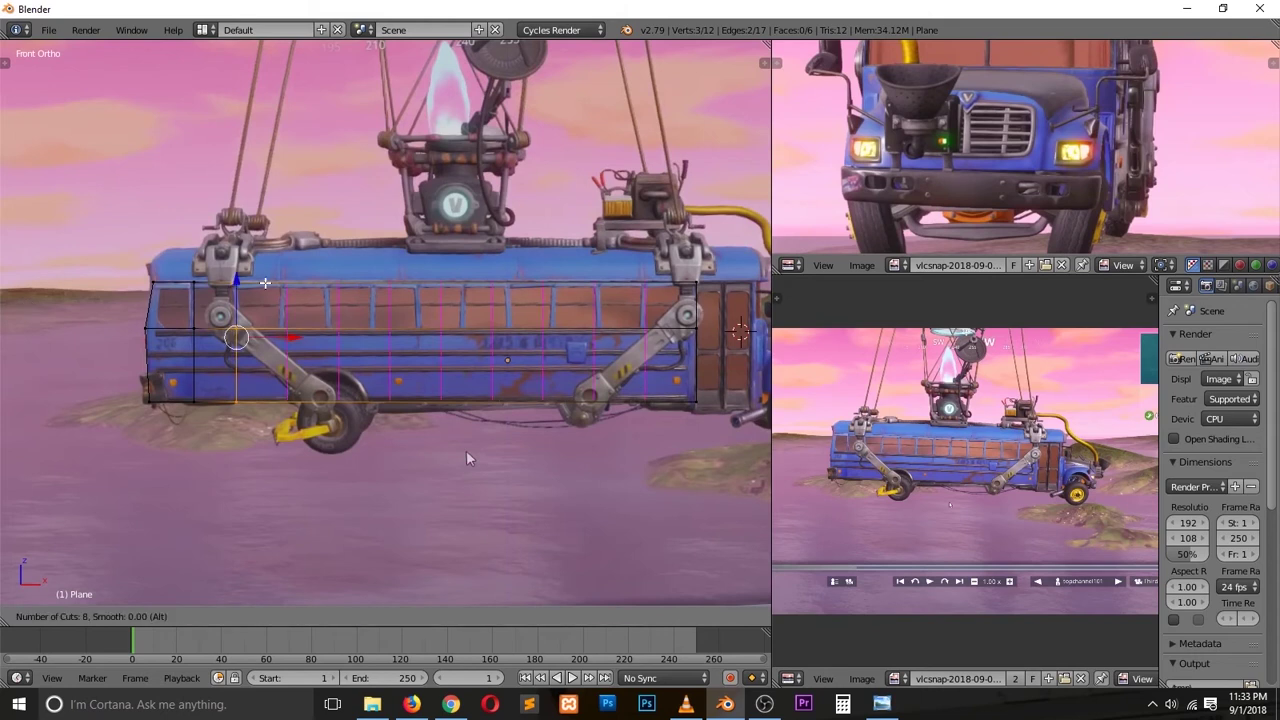
left_click(335, 340)
left_click(370, 340)
key("ctrl+r")
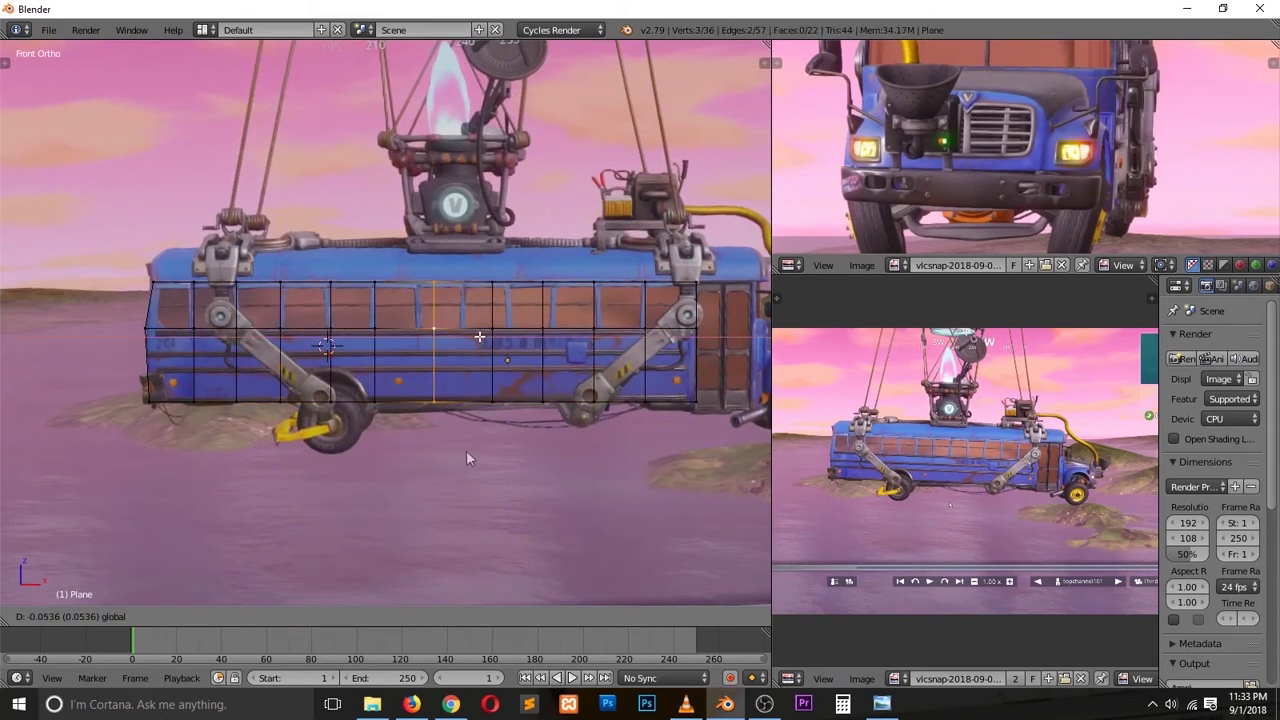
left_click(466, 450)
Step: Save as fortnite battle bus.blend inside a new fortnite battle bus folder
key("ctrl+shift+s")
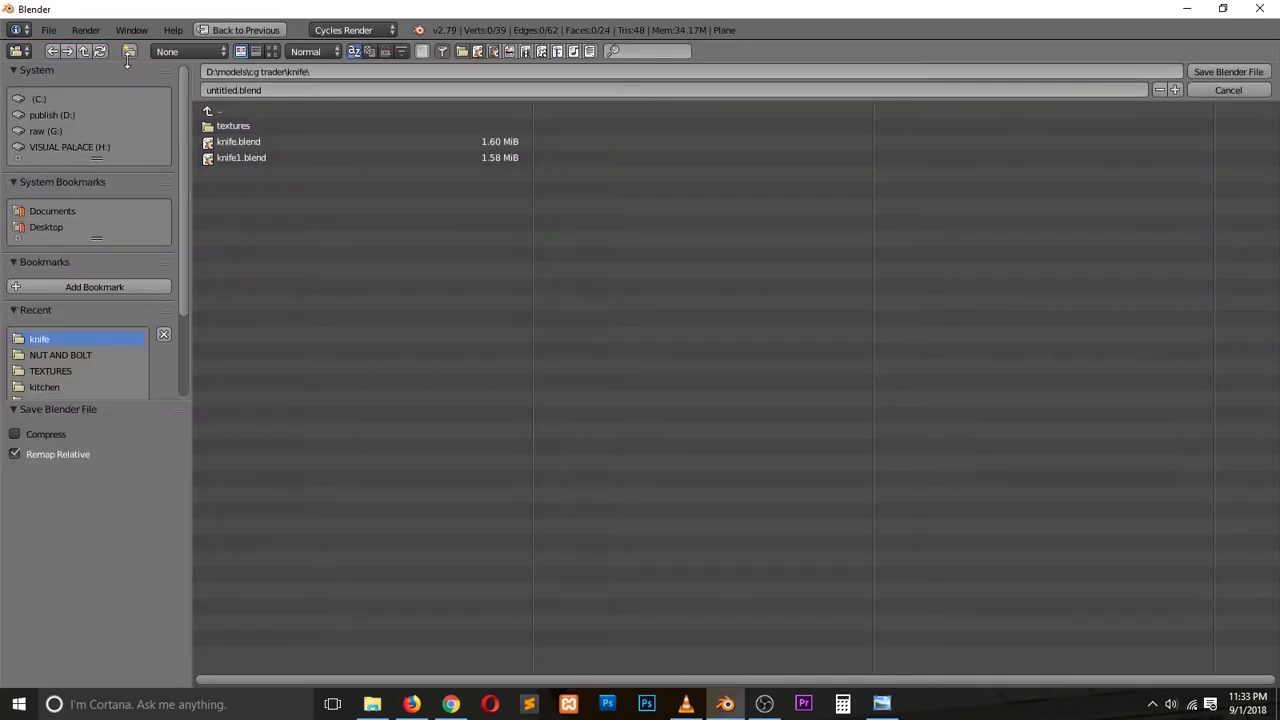
type("fortnite battle bus")
key("Return")
double_click(280, 365)
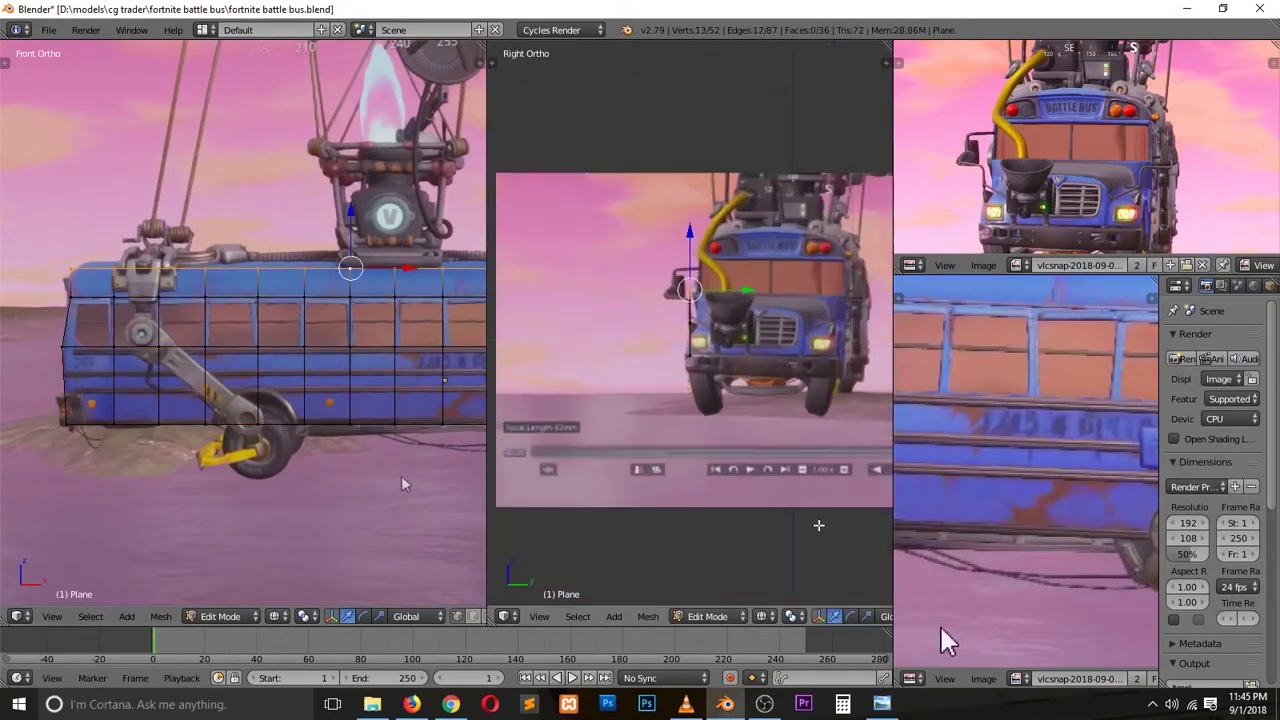
Step: Reset the right-view reference image's offset and scale it to 5.00
key("BackSpace")
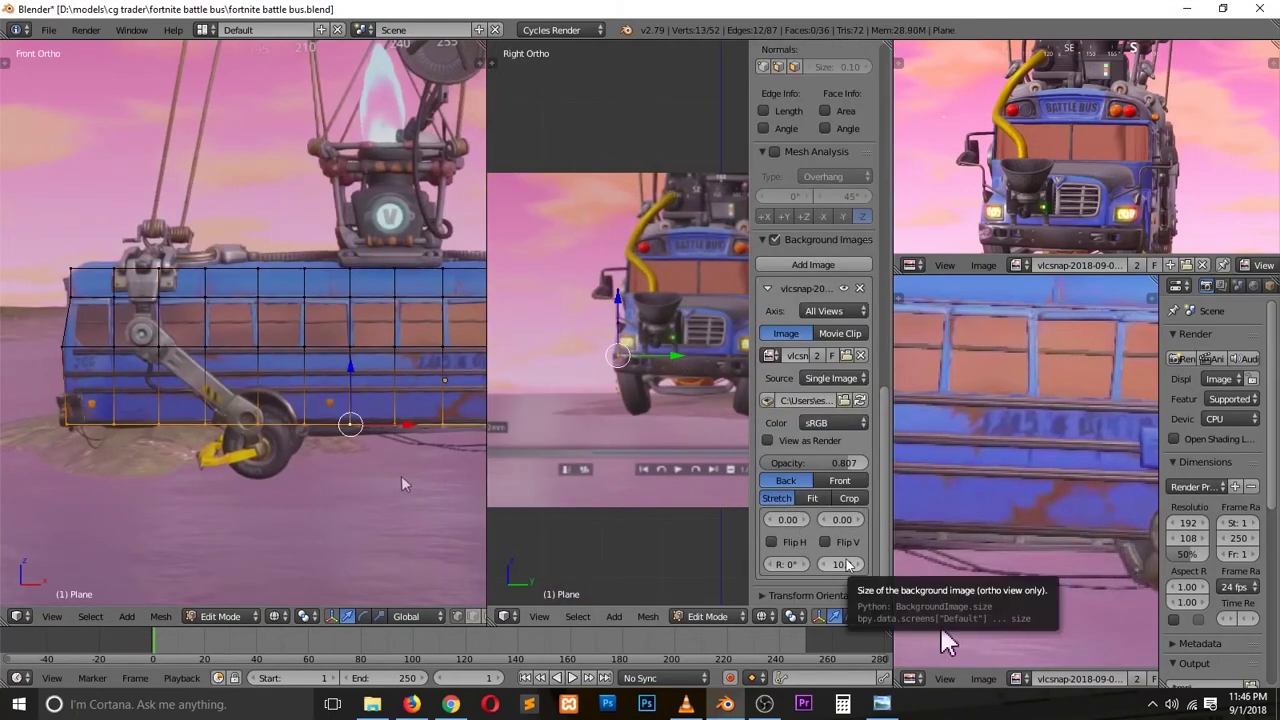
left_click_drag(840, 564, 828, 592)
key("a")
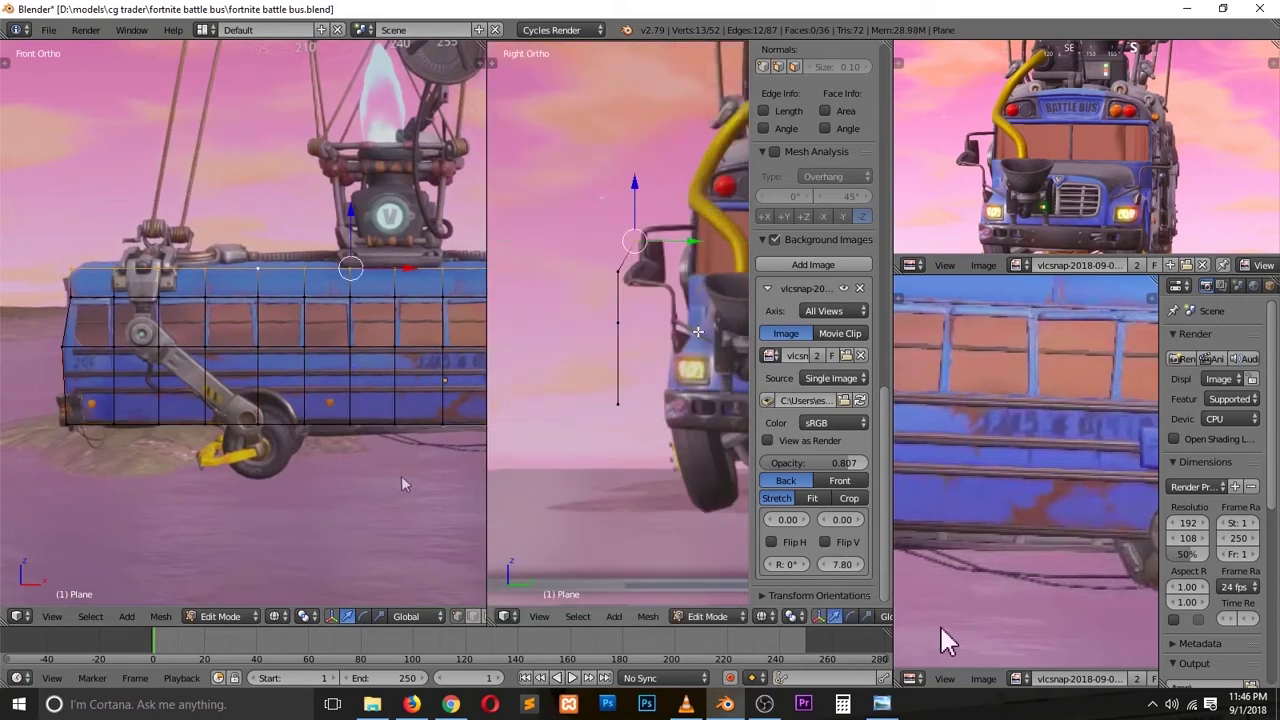
scroll(829, 592, "down", 3)
left_click_drag(842, 410, 820, 412)
Step: Undo the recent loop edits, save over the file, then redo the added loop cuts
key("ctrl+z")
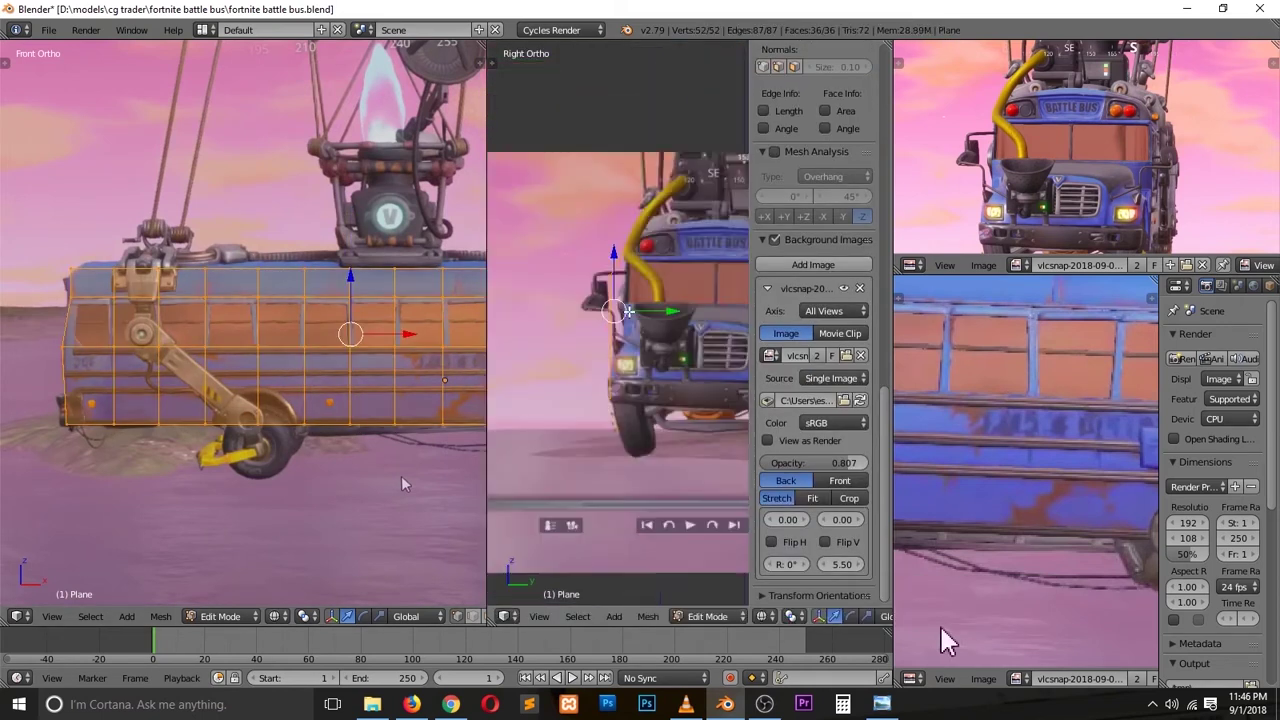
key("ctrl+z")
key("ctrl+z")
key("ctrl+z")
key("ctrl+z")
key("ctrl+z")
key("ctrl+z")
key("ctrl+s")
key("Return")
key("ctrl+shift+z")
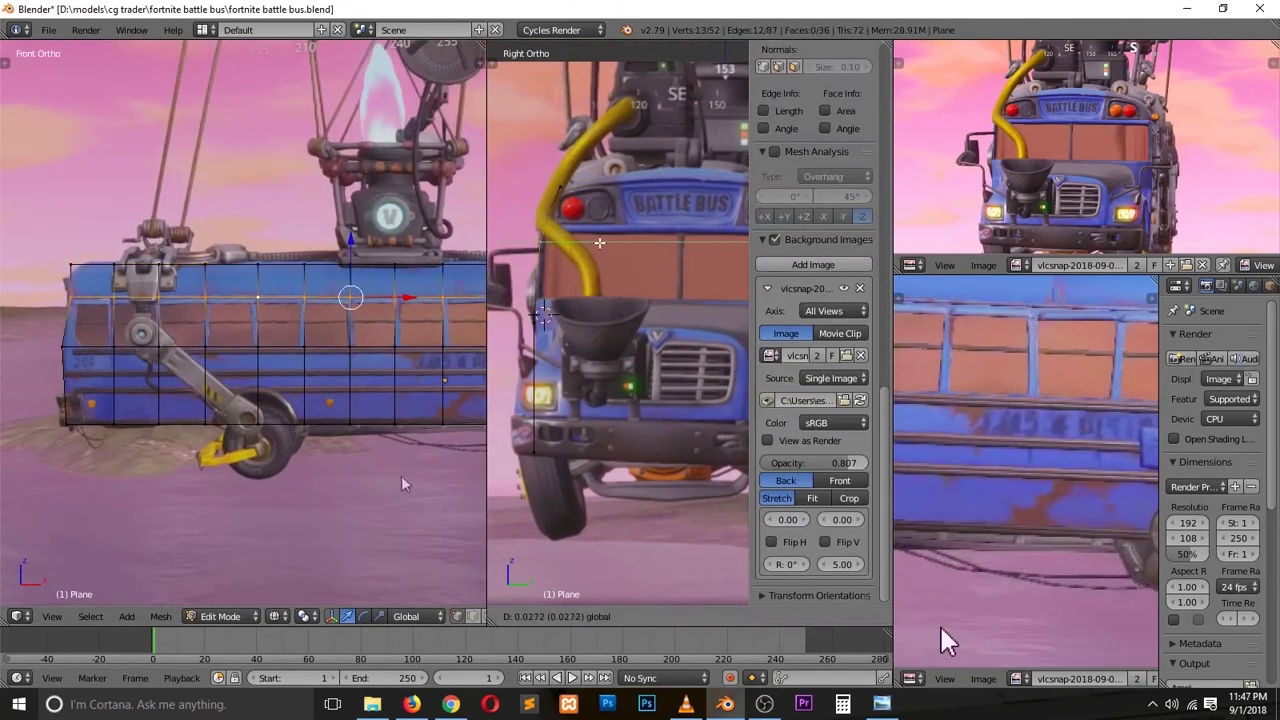
key("ctrl+shift+z")
key("ctrl+shift+z")
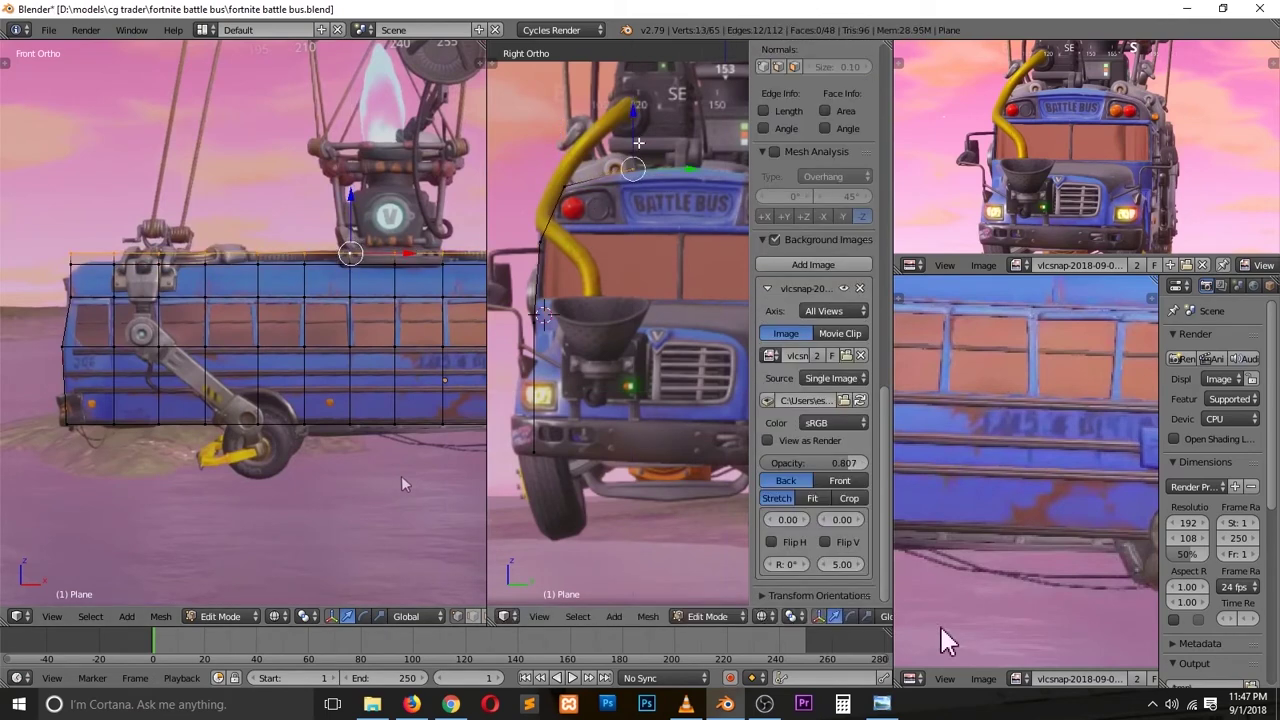
key("ctrl+shift+z")
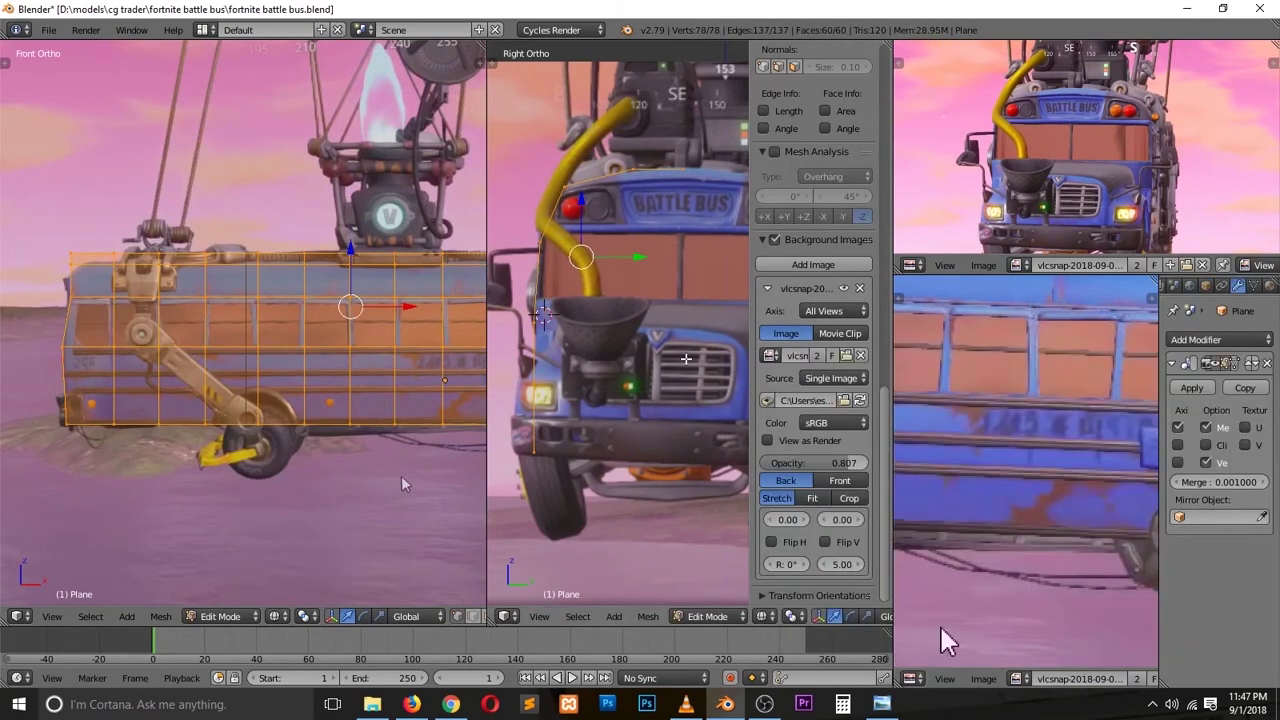
Step: Set the origin to the 3D cursor and add a Mirror modifier on the Y axis
key("Tab")
key("ctrl+shift+alt+c")
left_click(335, 311)
left_click(1178, 445)
key("ctrl+a")
left_click(614, 406)
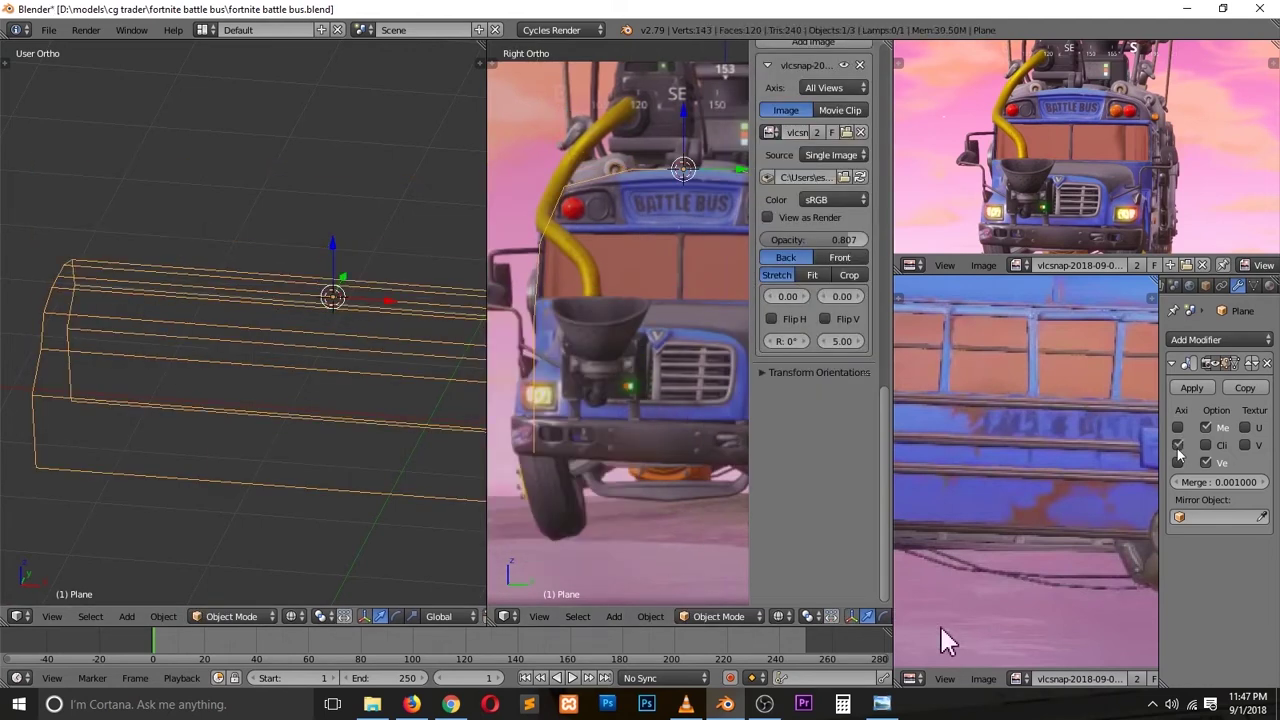
key("n")
scroll(648, 275, "up", 2)
key("Tab")
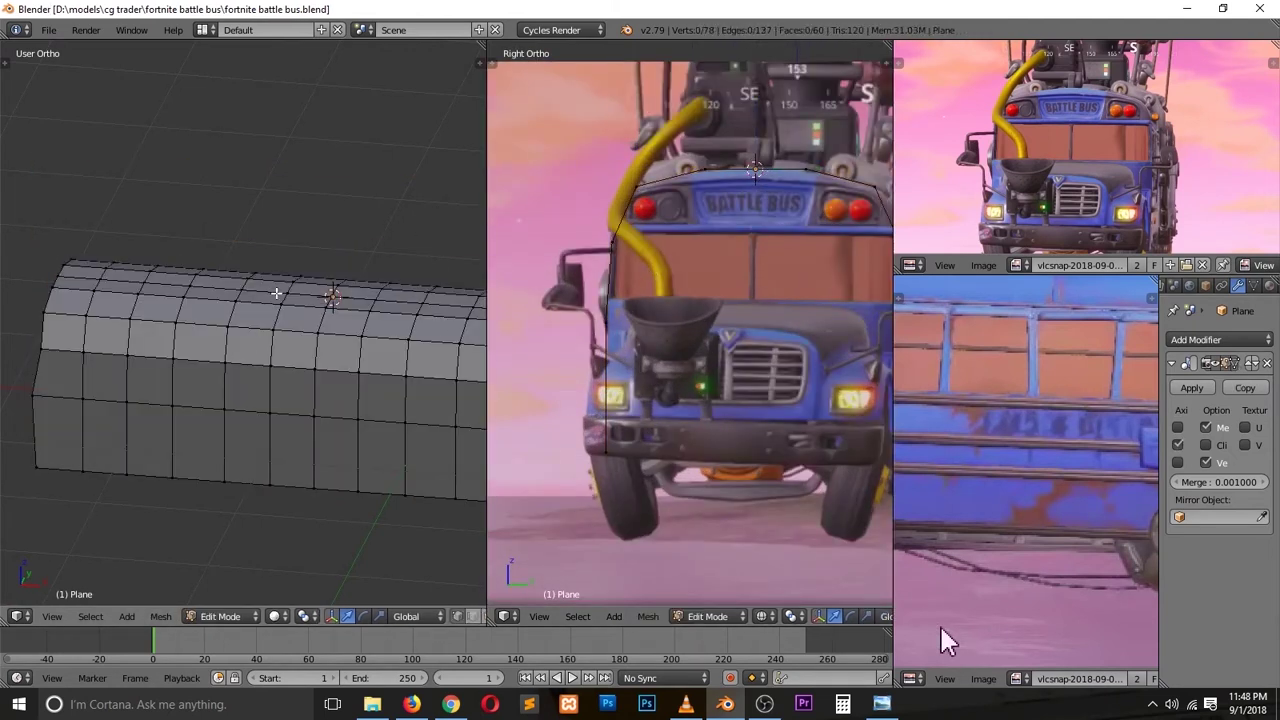
Step: In front view, move the top edge loop up to the roof line
right_click(277, 293, "alt")
scroll(776, 42, "up", 2)
key("a")
key("KP_1")
scroll(992, 531, "down", 2)
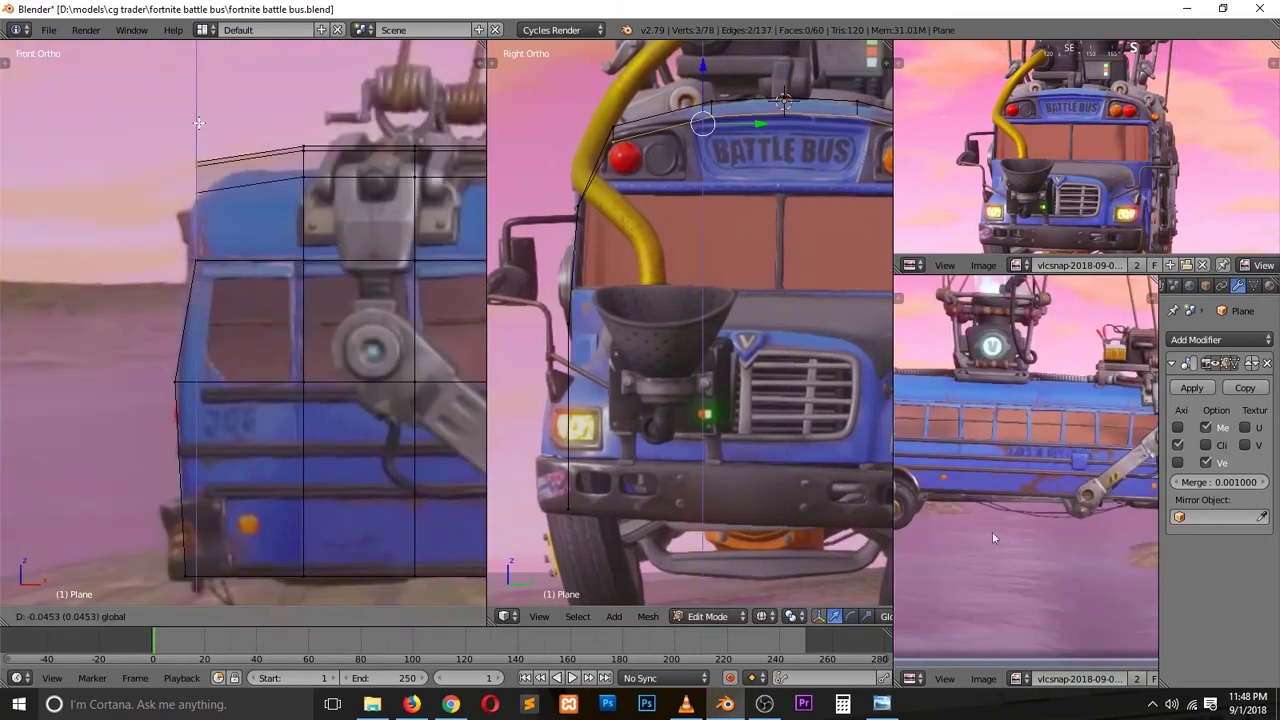
scroll(220, 190, "down", 8)
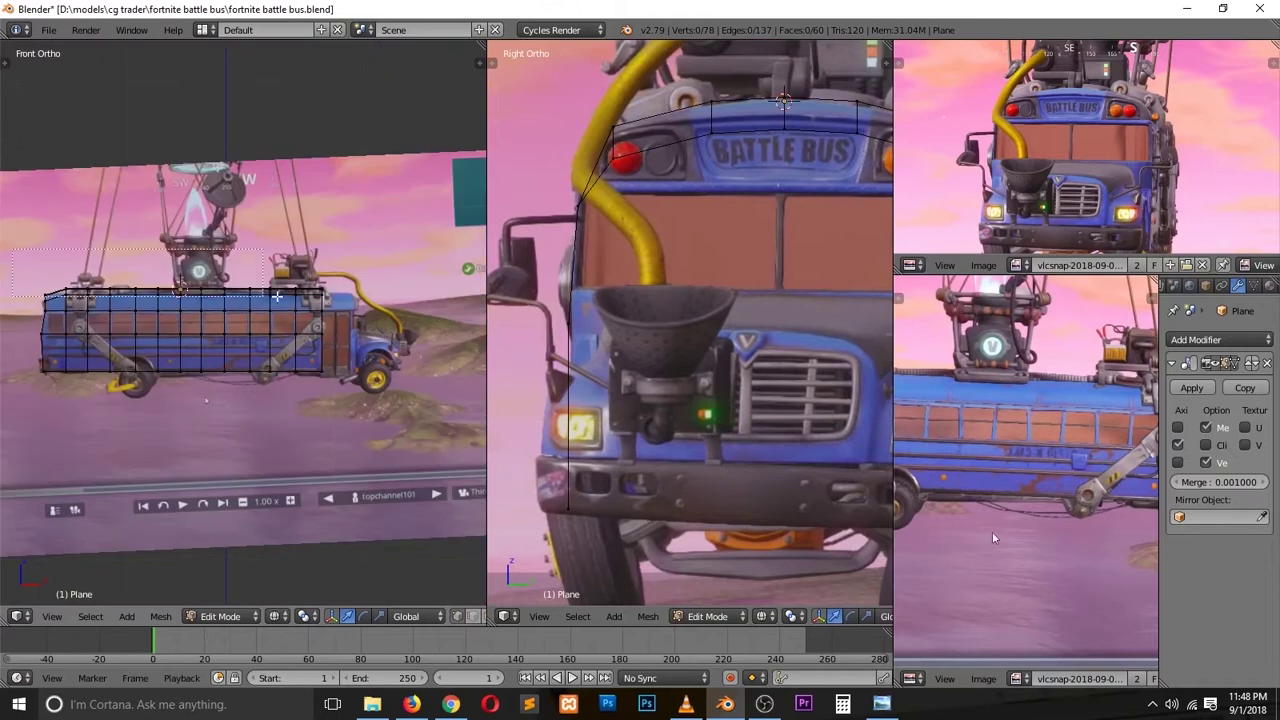
right_click(223, 258, "alt")
scroll(223, 258, "up", 8)
left_click(312, 165)
Step: Add a horizontal loop cut on the bus side and slide it into position
key("a")
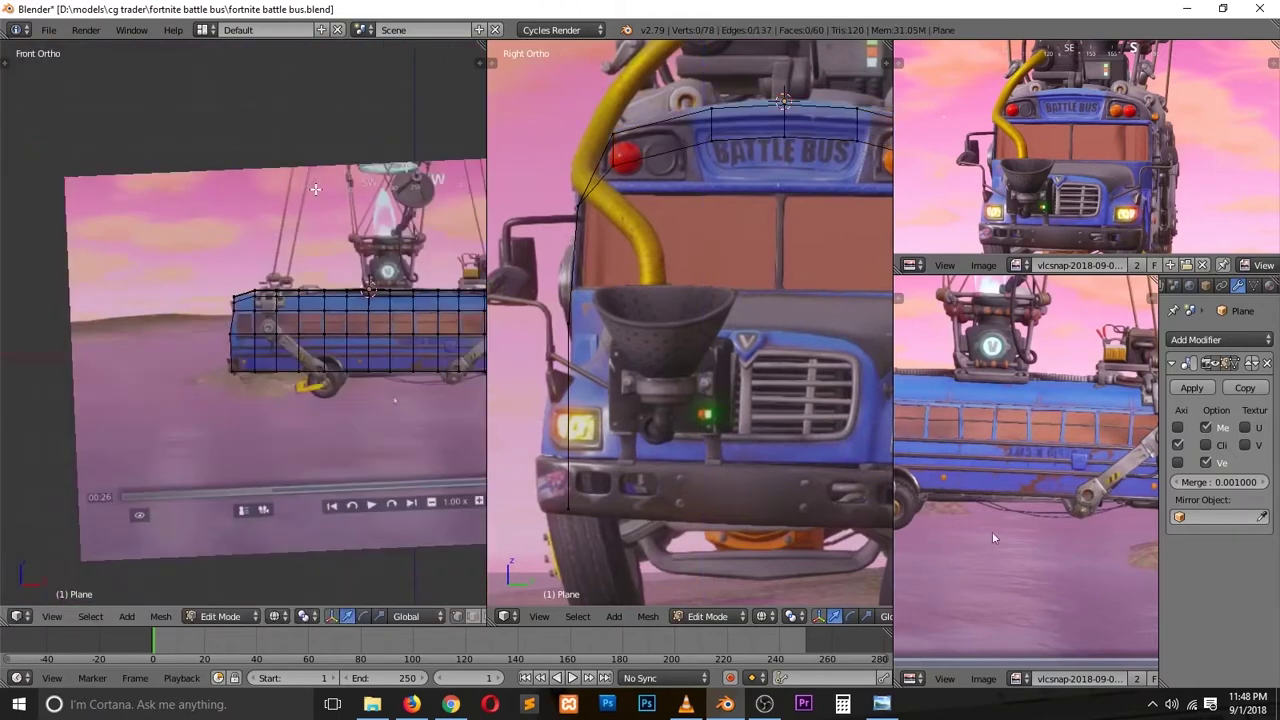
scroll(312, 180, "down", 4)
scroll(314, 199, "up", 5)
scroll(314, 199, "up", 2)
key("a")
scroll(395, 403, "down", 4, "ctrl")
scroll(972, 568, "up", 2)
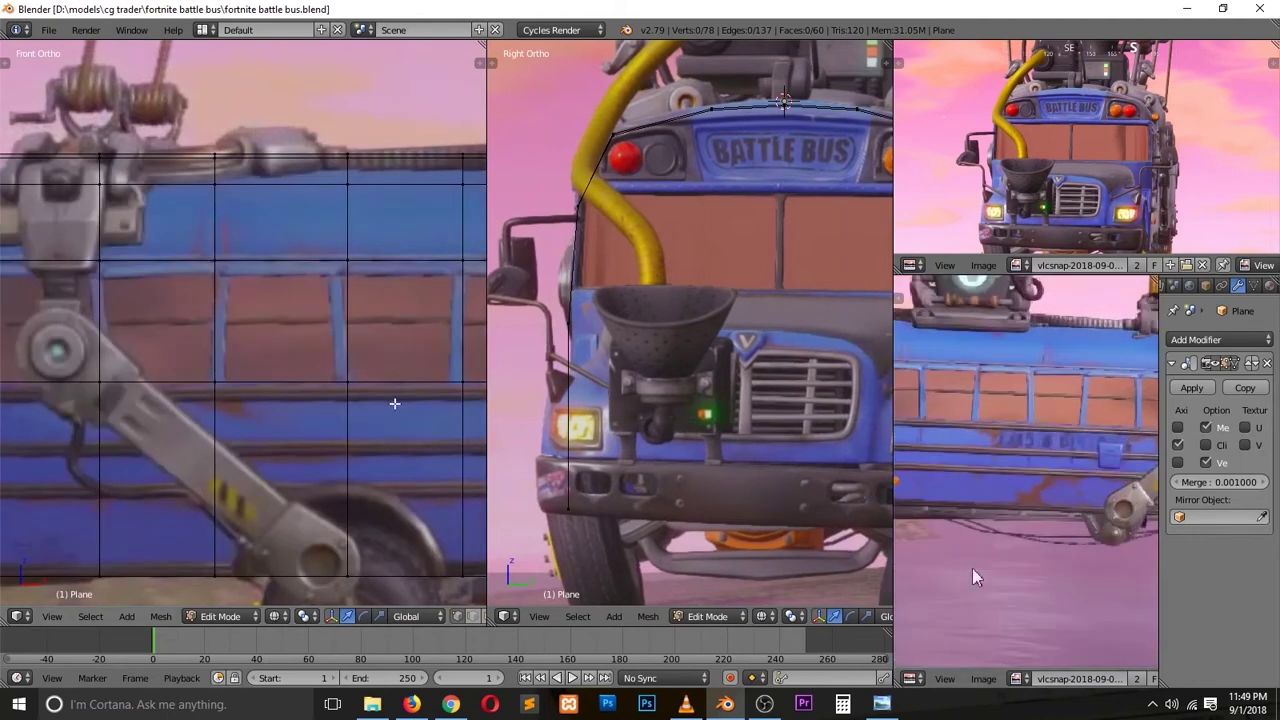
scroll(200, 374, "down", 3)
scroll(414, 486, "up", 4)
key("ctrl+r")
left_click(350, 234)
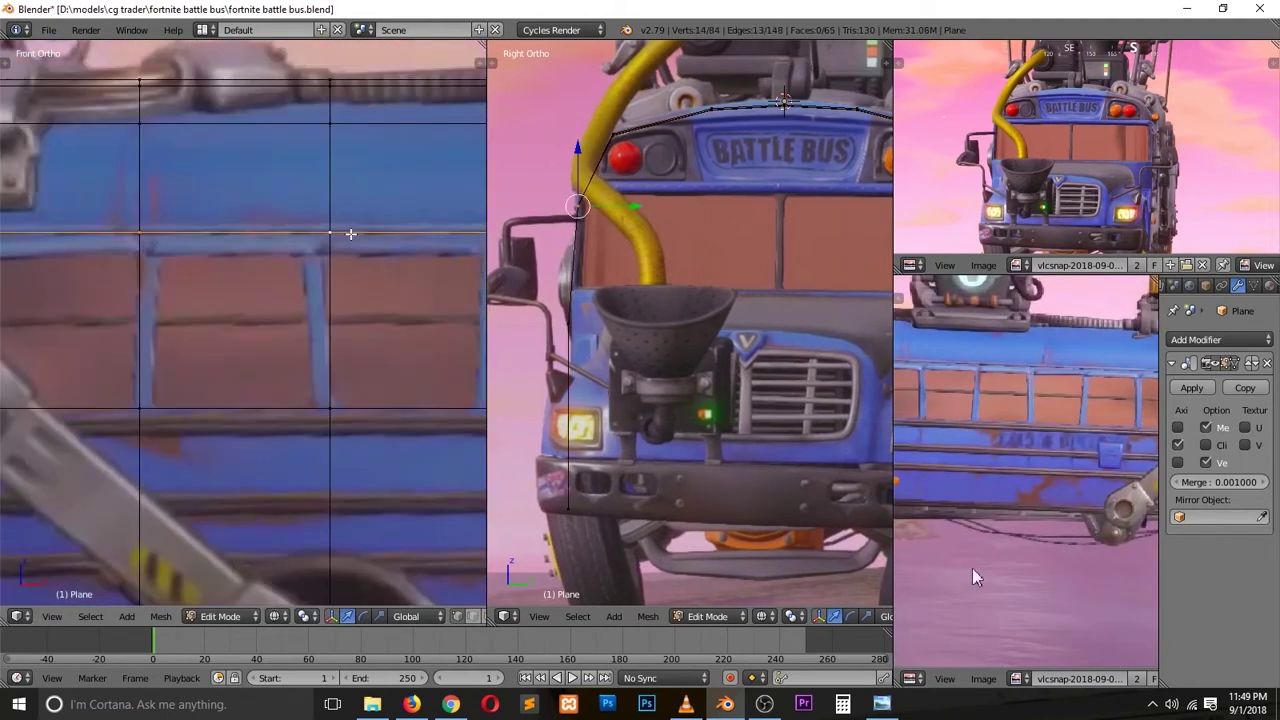
left_click(363, 232)
key("a")
scroll(367, 258, "down", 1)
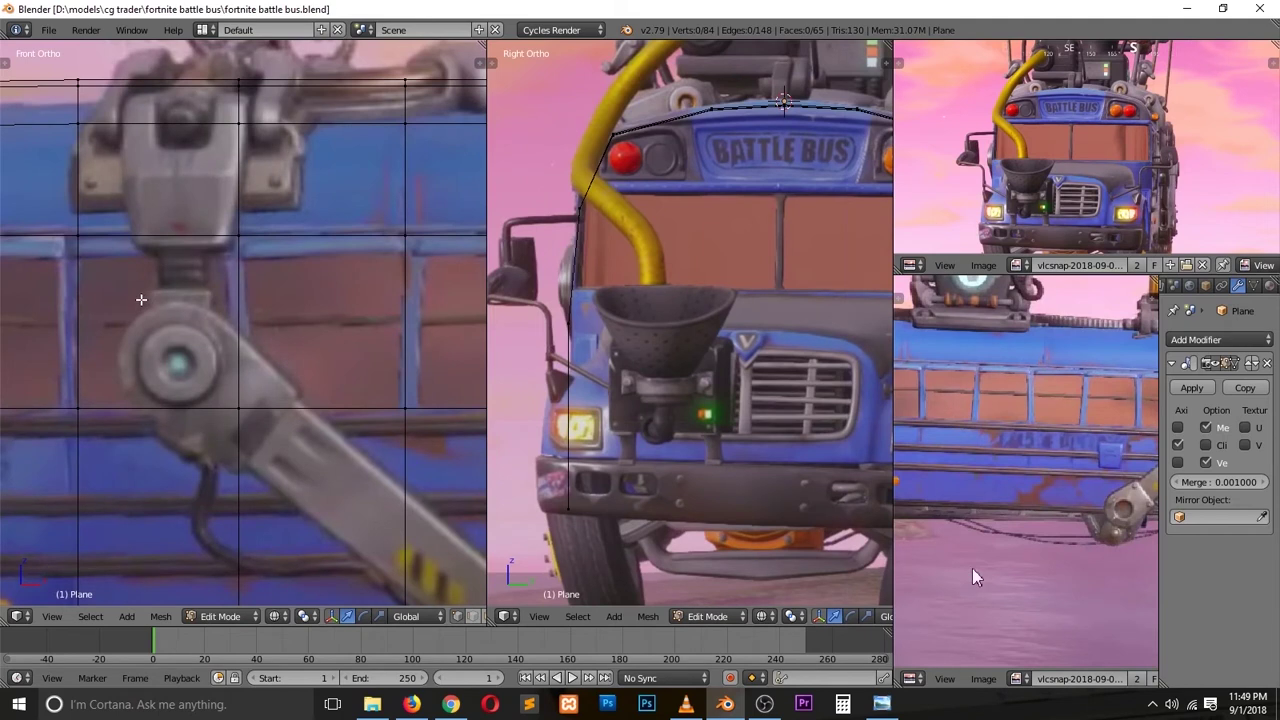
scroll(141, 299, "down", 2)
Step: Add a vertical loop near the front arm and bevel the vertical loops
key("ctrl+r")
left_click(183, 313)
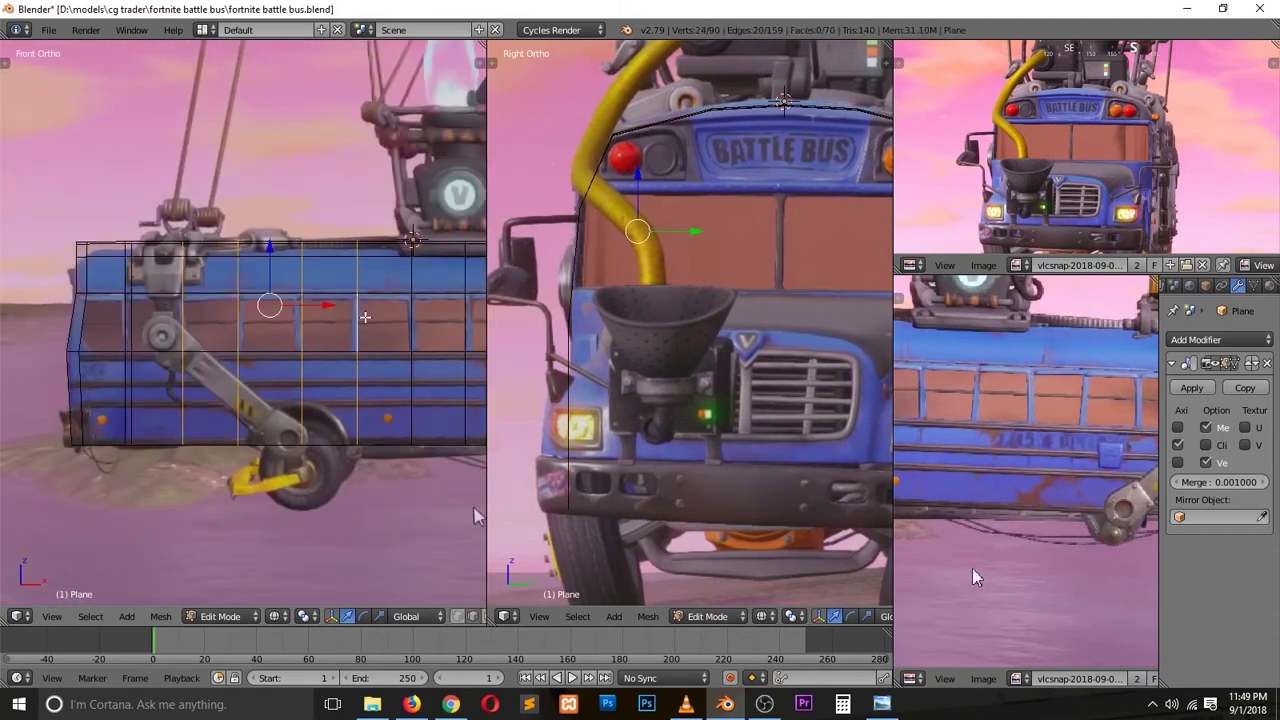
scroll(475, 516, "up", 2)
scroll(420, 420, "up", 1)
scroll(380, 340, "up", 1)
key("ctrl+b")
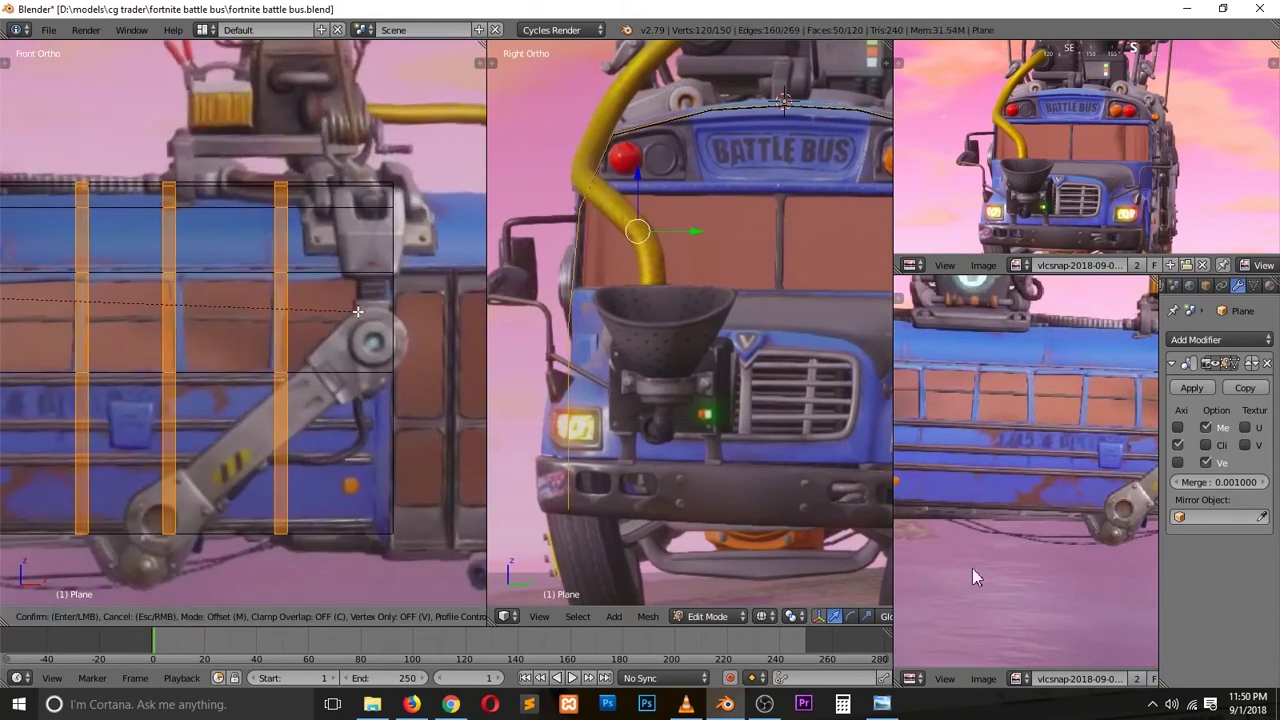
left_click(358, 312)
key("a")
scroll(281, 262, "down", 1)
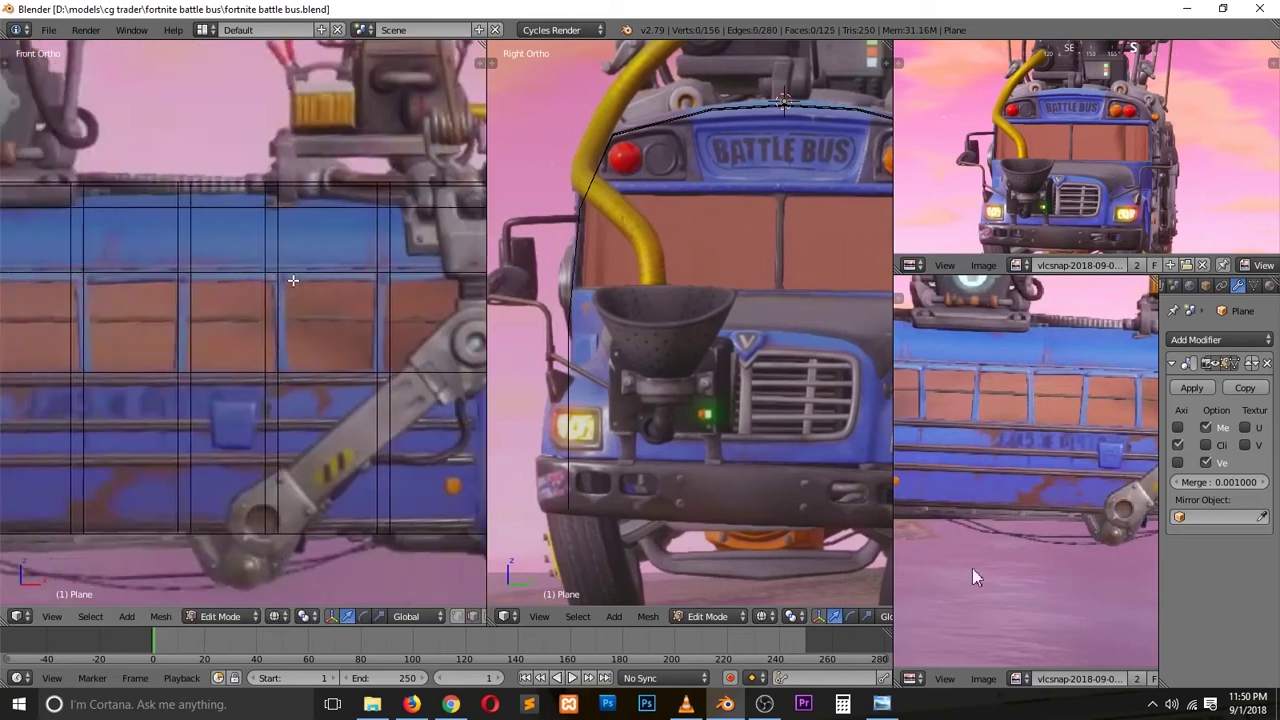
scroll(244, 323, "up", 2)
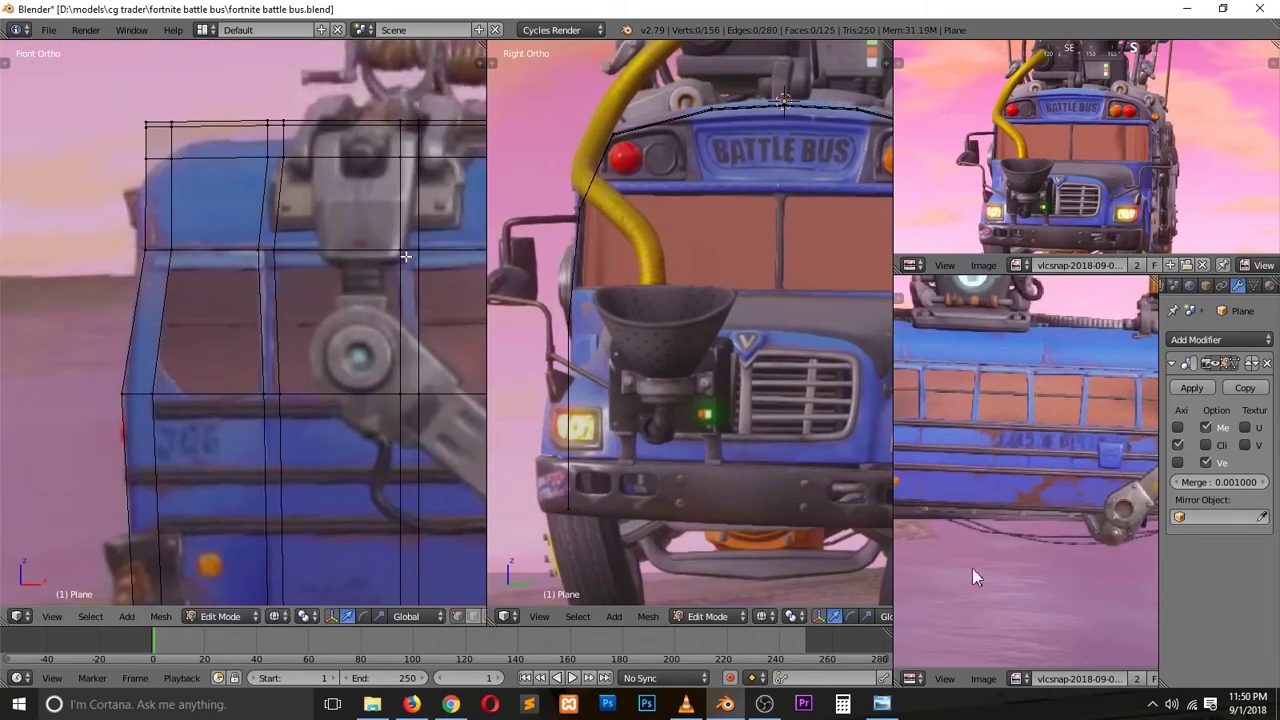
scroll(337, 247, "down", 5, "ctrl")
Step: Select the window-pillar vertices and move them to line up with the reference windows
right_click(337, 247)
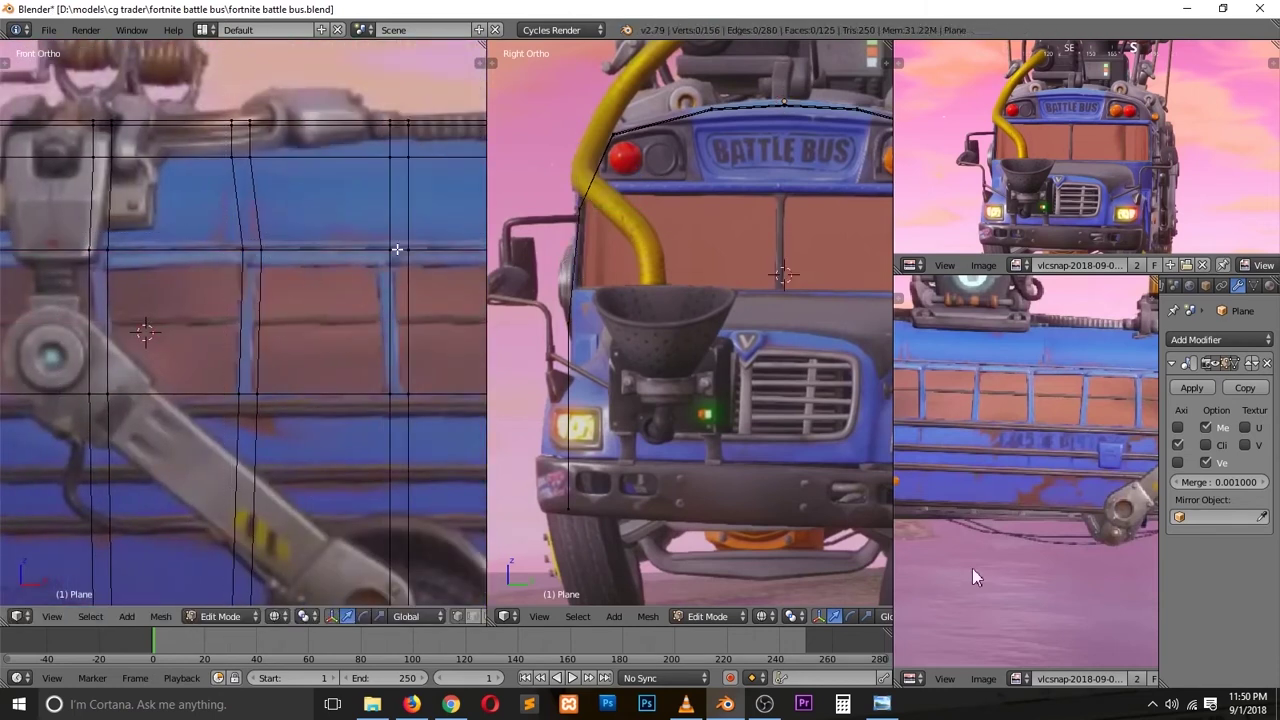
scroll(337, 247, "down", 3, "ctrl")
right_click(379, 351)
key("a")
left_click(369, 243)
scroll(289, 347, "down", 4, "ctrl")
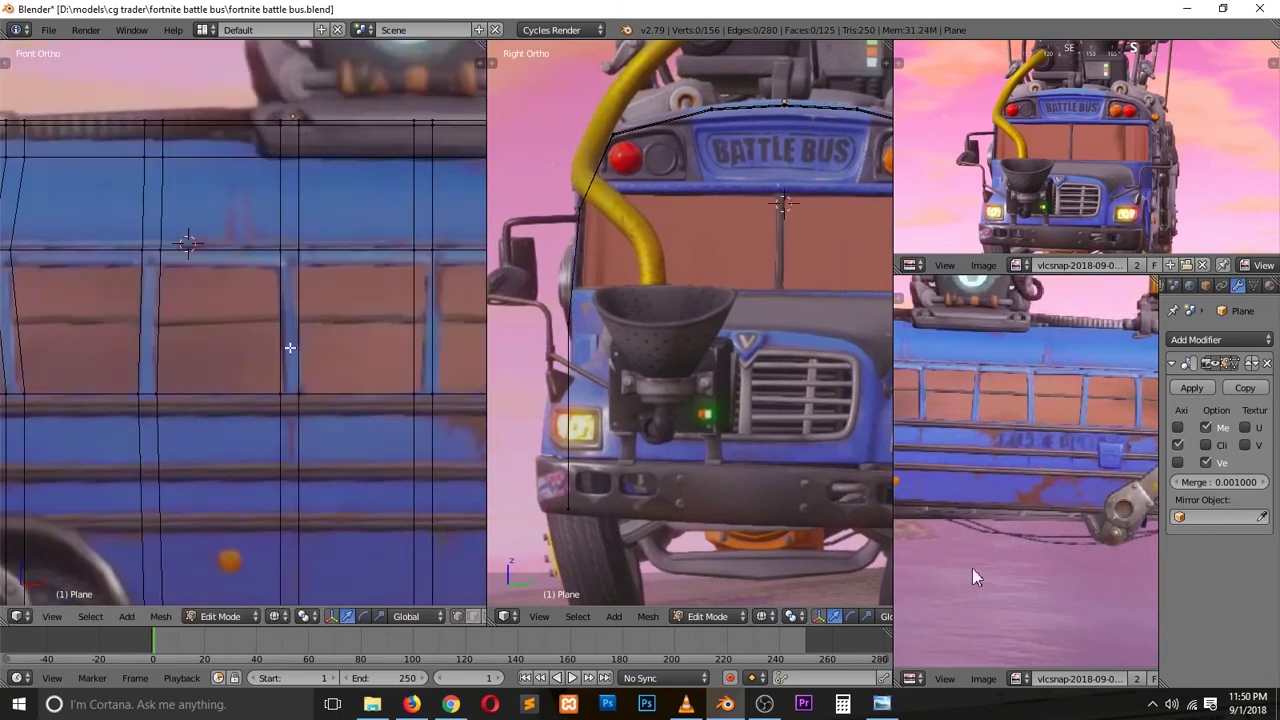
scroll(267, 224, "down", 4)
scroll(163, 381, "up", 5)
left_click_drag(92, 212, 163, 381)
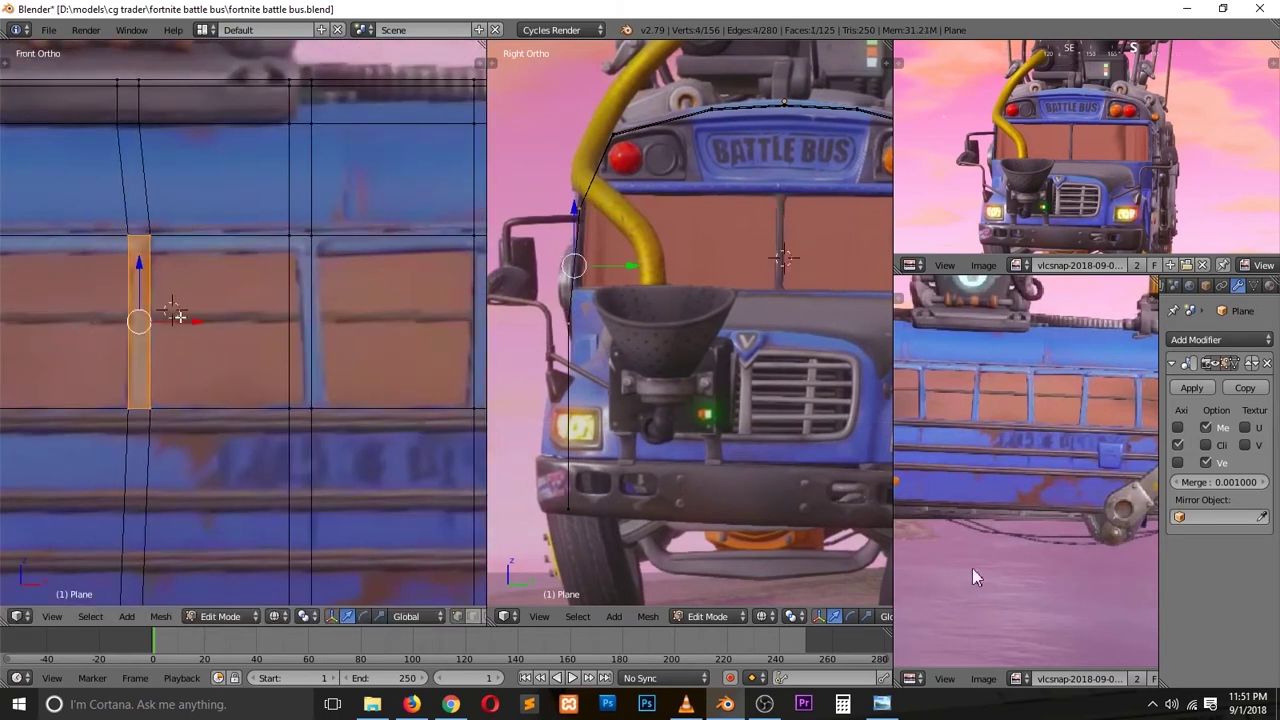
right_click(218, 238)
key("g")
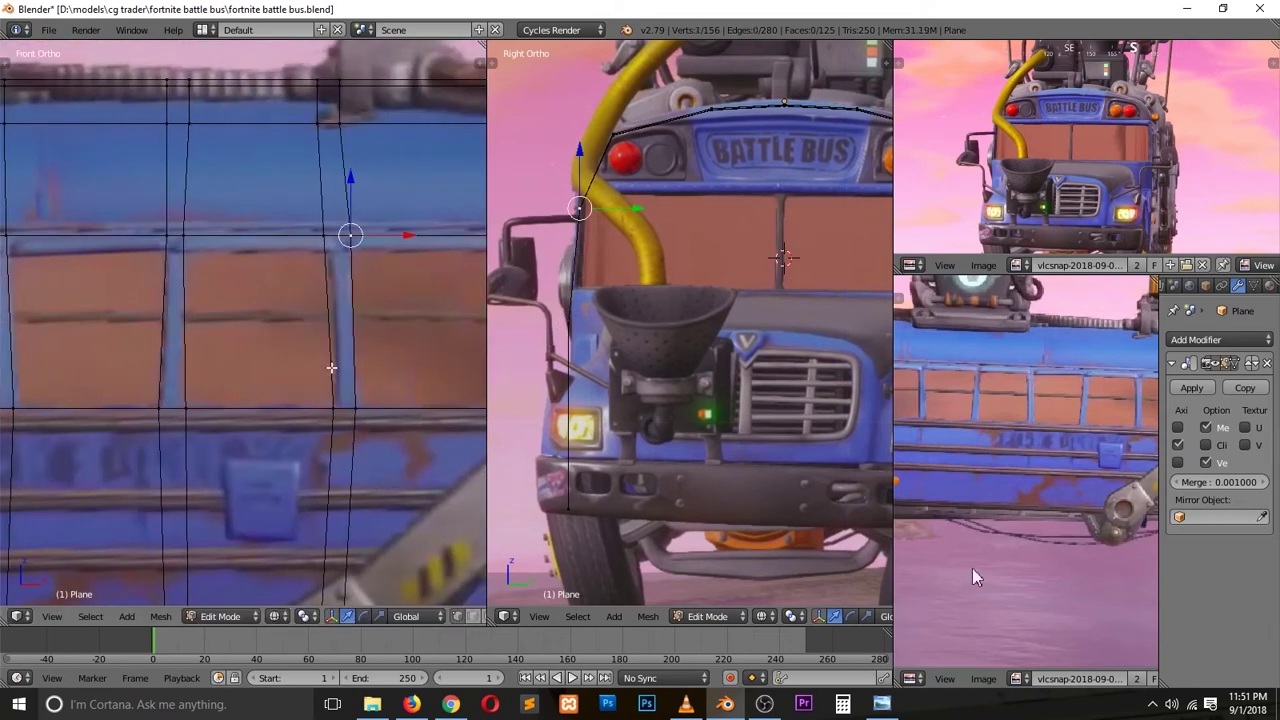
right_click(331, 367)
scroll(176, 405, "down", 4, "ctrl")
scroll(276, 255, "down", 4)
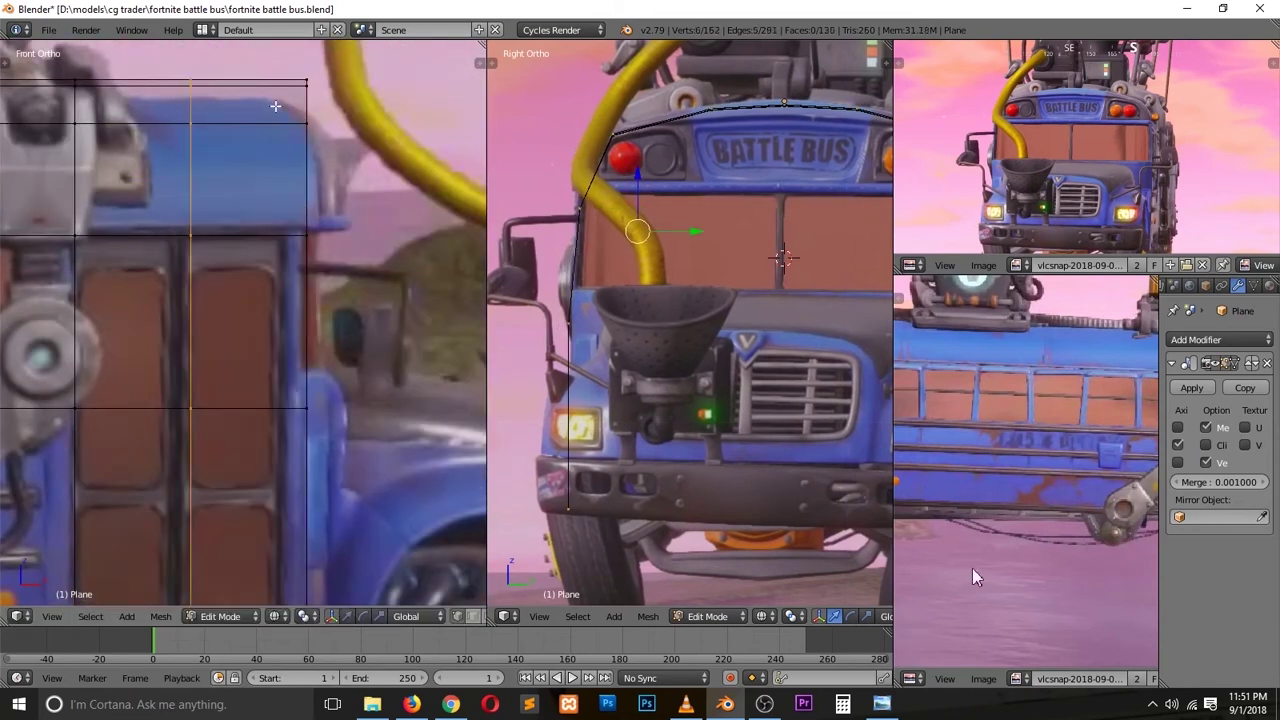
Step: Return to Object Mode and save the blend file over the existing one
key("Tab")
middle_click_drag(276, 255, 280, 340)
key("ctrl+s")
left_click(280, 335)
Step: Add level-2 subdivision smoothing to the bus body and re-enter Edit Mode in front view
key("ctrl+2")
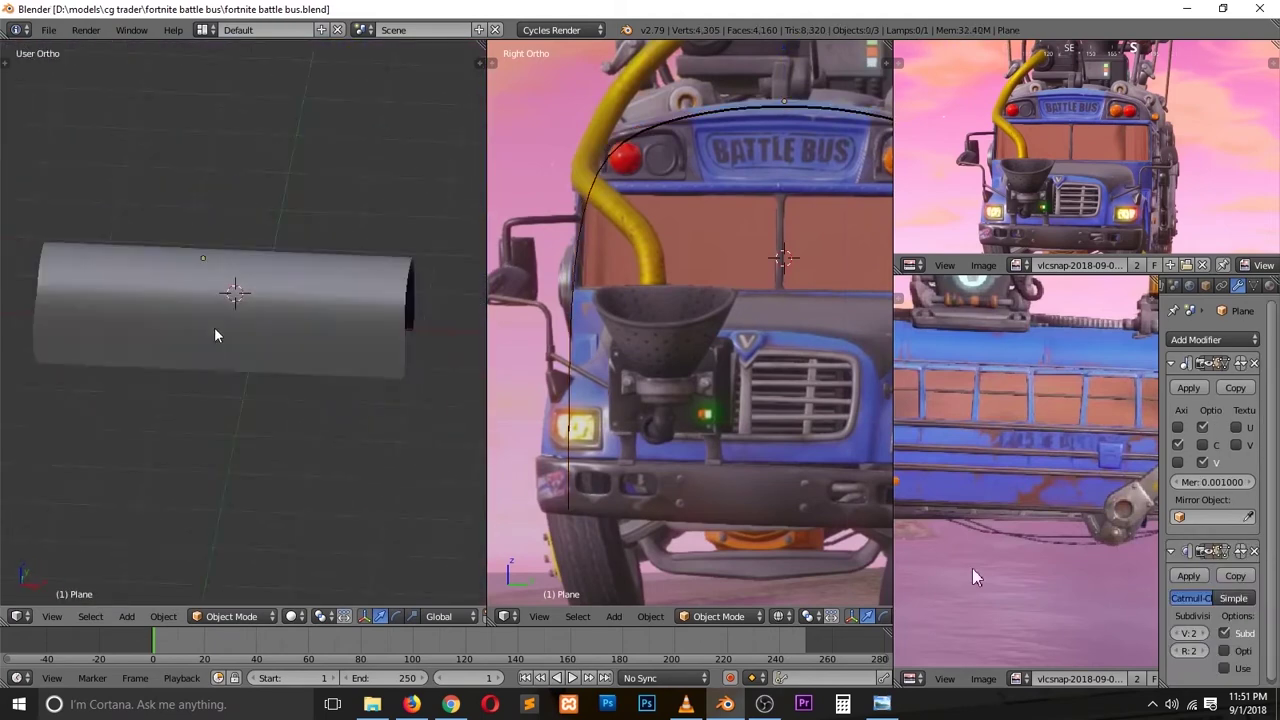
key("KP_1")
key("Tab")
scroll(202, 397, "up", 3)
scroll(202, 397, "up", 3)
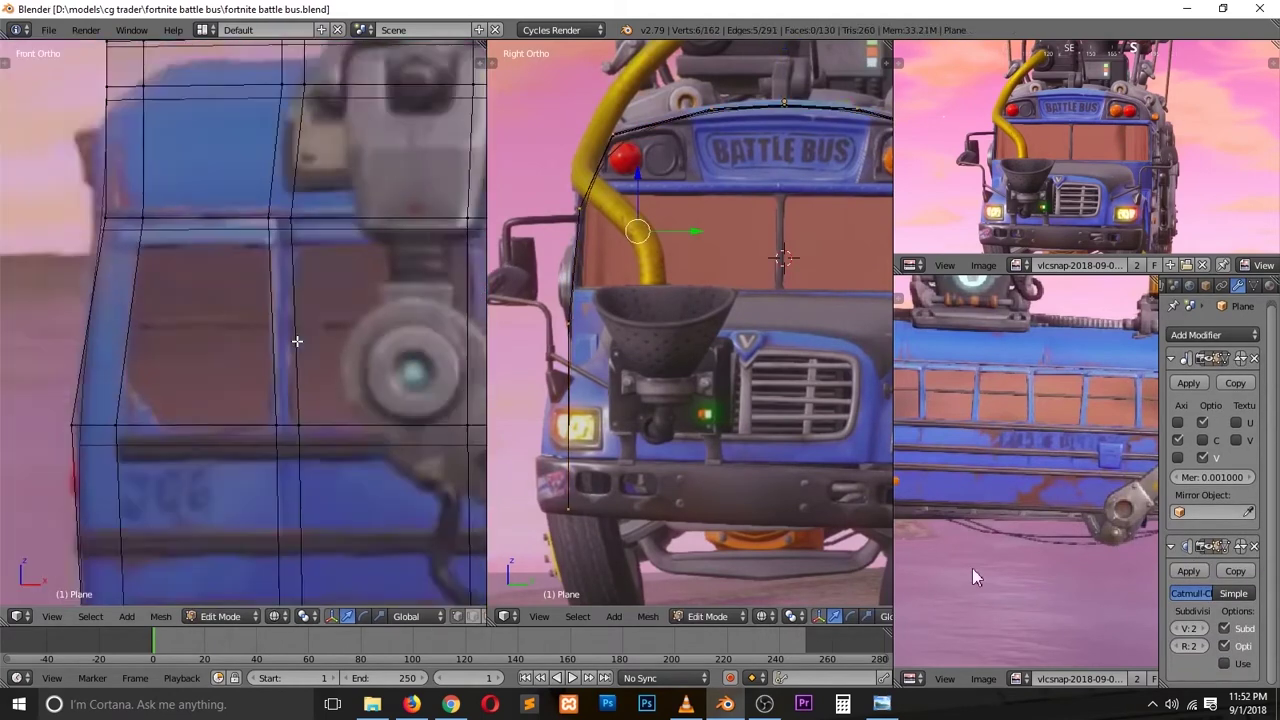
scroll(202, 397, "up", 3)
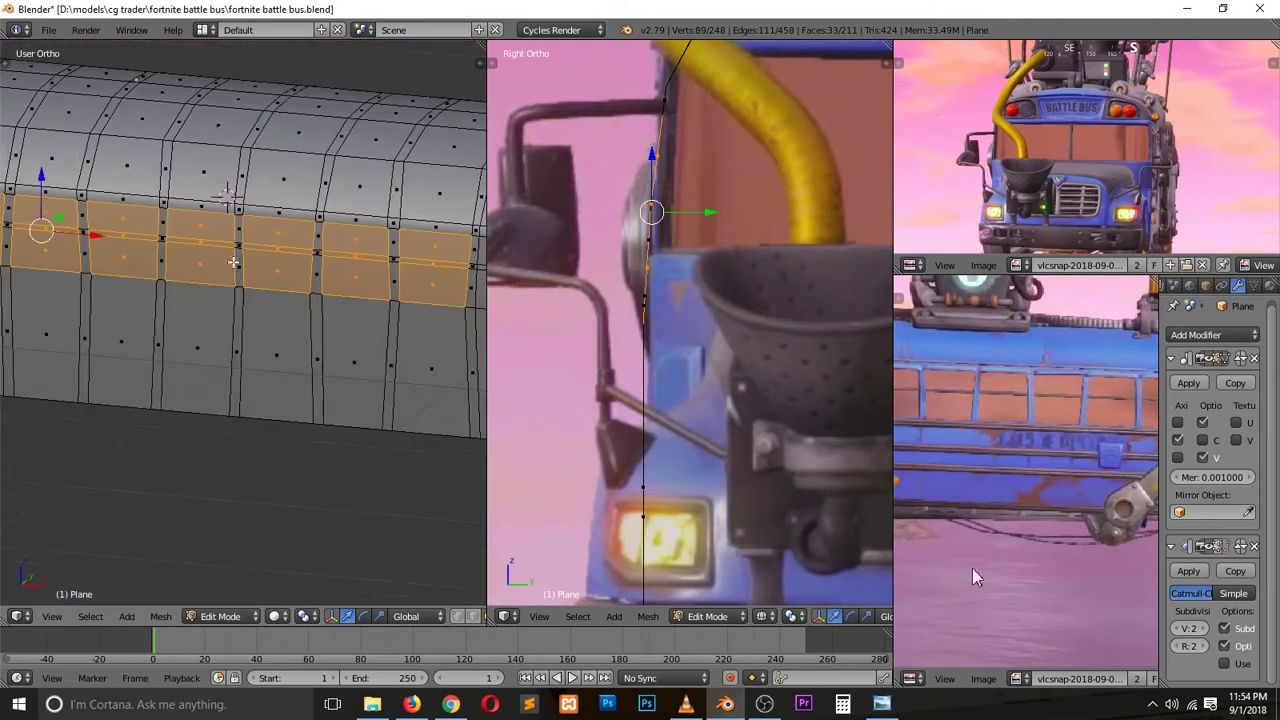
scroll(233, 262, "up", 4)
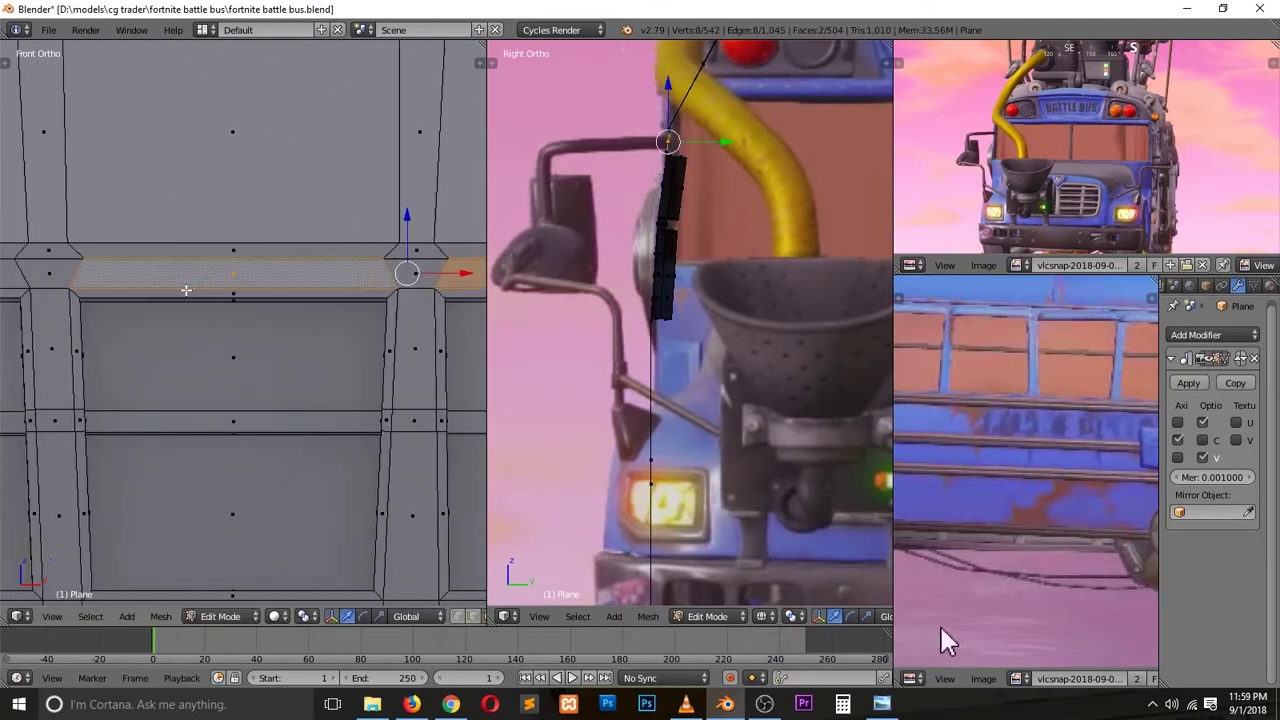
Step: Extrude the strip faces outward along their normals, then scale them around Individual Origins
scroll(329, 295, "up", 3)
middle_click_drag(329, 295, 310, 266)
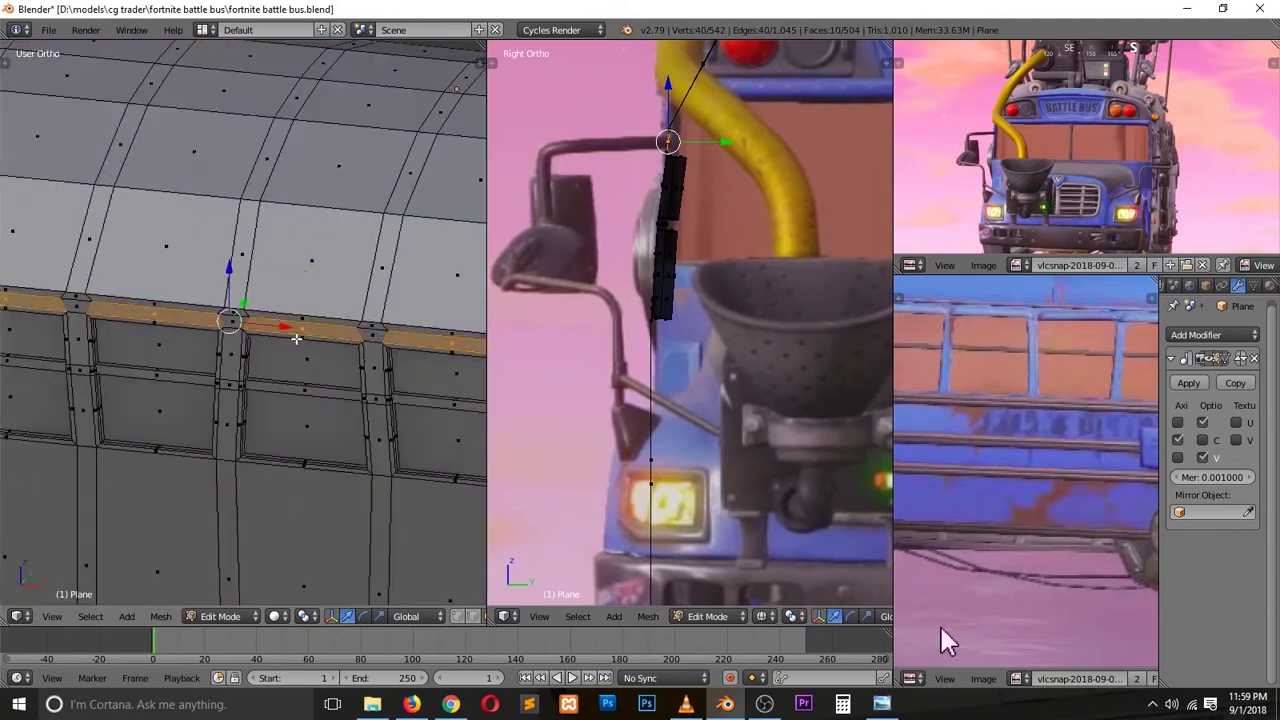
key("e")
left_click(297, 627)
left_click(380, 557)
key("s")
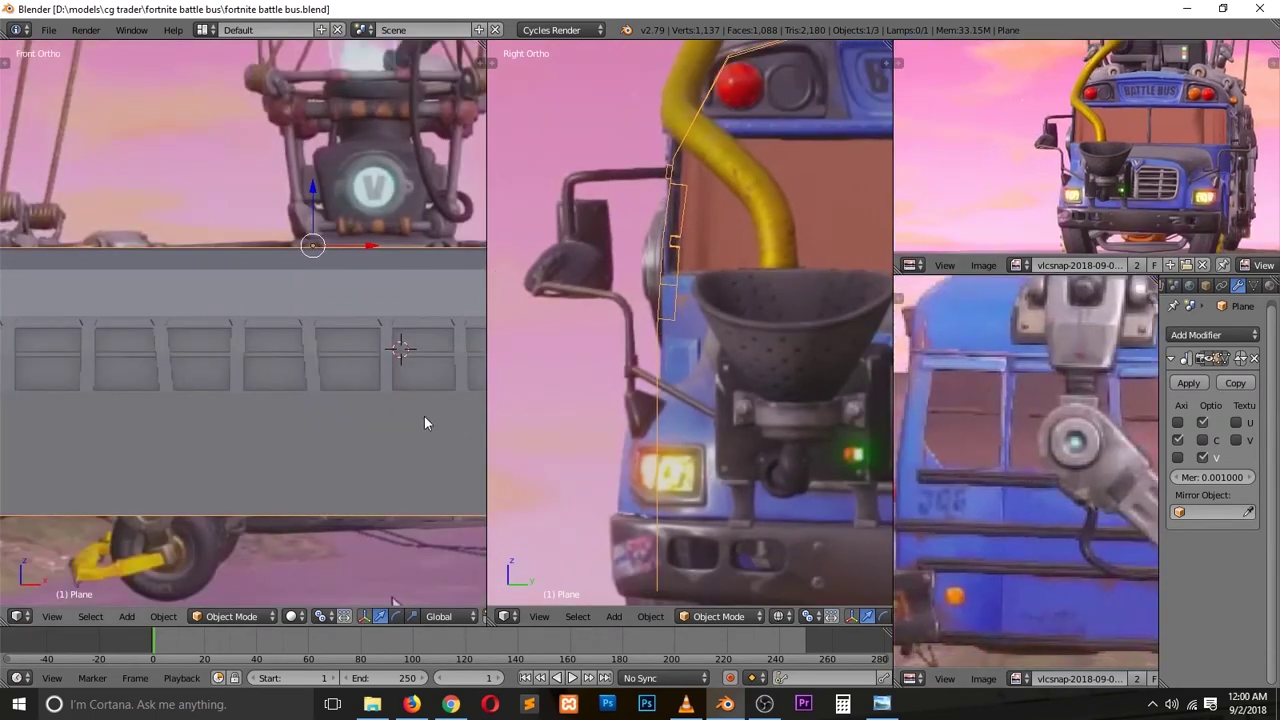
Step: Insert a new edge loop across the bus body and slide it into place
left_click(205, 283)
right_click(207, 289, "alt")
key("g")
key("g")
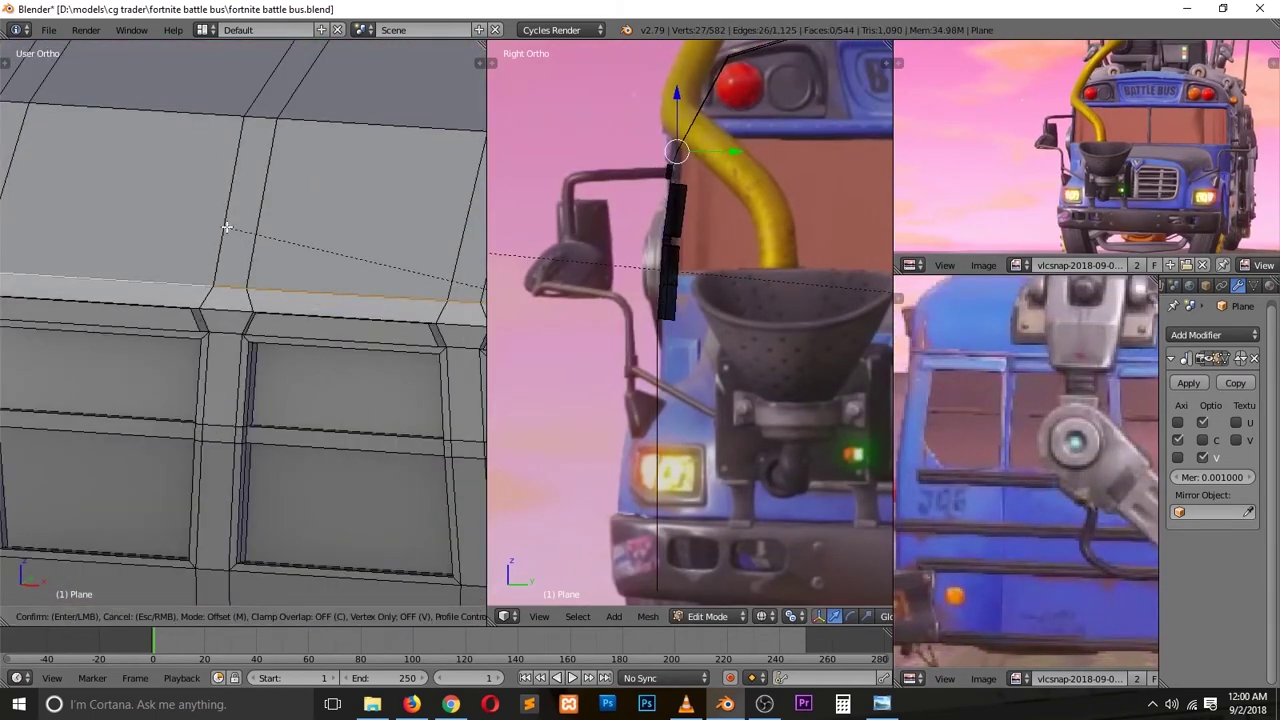
left_click(157, 248)
mouse_move(157, 248)
middle_mouse_down()
mouse_move(191, 229)
mouse_move(194, 129)
mouse_move(246, 240)
mouse_move(236, 222)
middle_mouse_up()
Step: In Right Ortho view, pick the side-profile edge loop in edge select mode with a pivot choice
key("KP_3")
key("a")
scroll(300, 175, "up", 3)
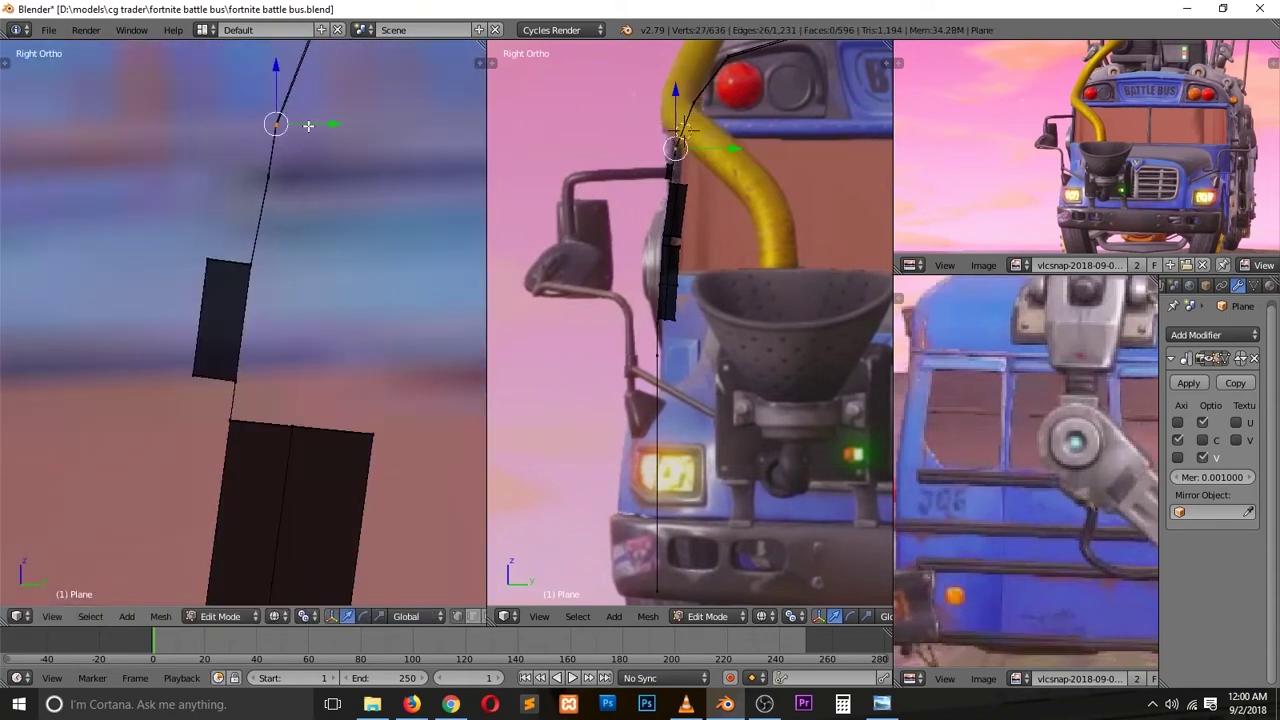
scroll(321, 189, "down", 2)
scroll(321, 189, "up", 3)
right_click(240, 330, "alt")
left_click(305, 616)
key("a")
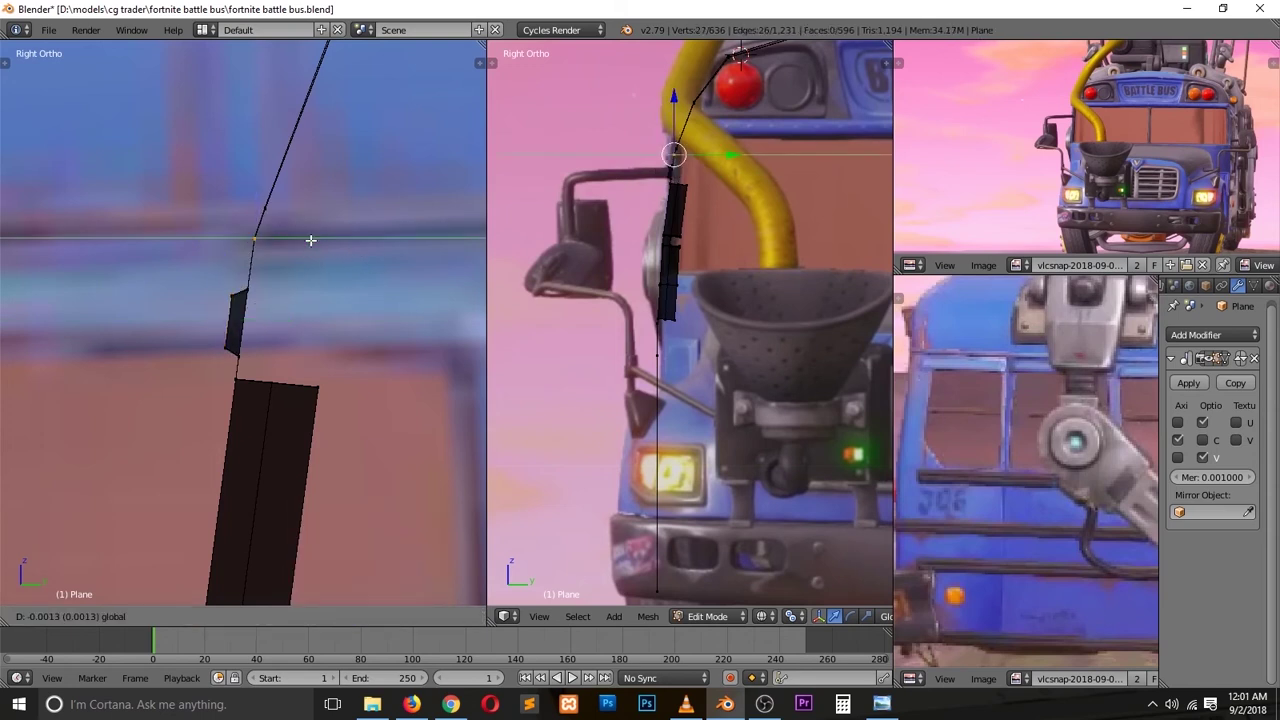
middle_click_drag(309, 243, 327, 269)
key("ctrl+Tab")
left_click(327, 265)
Step: Extrude the edge loop and scale it around individual origins into an outward step
key("KP_3")
right_click(275, 245, "alt")
left_click(305, 616)
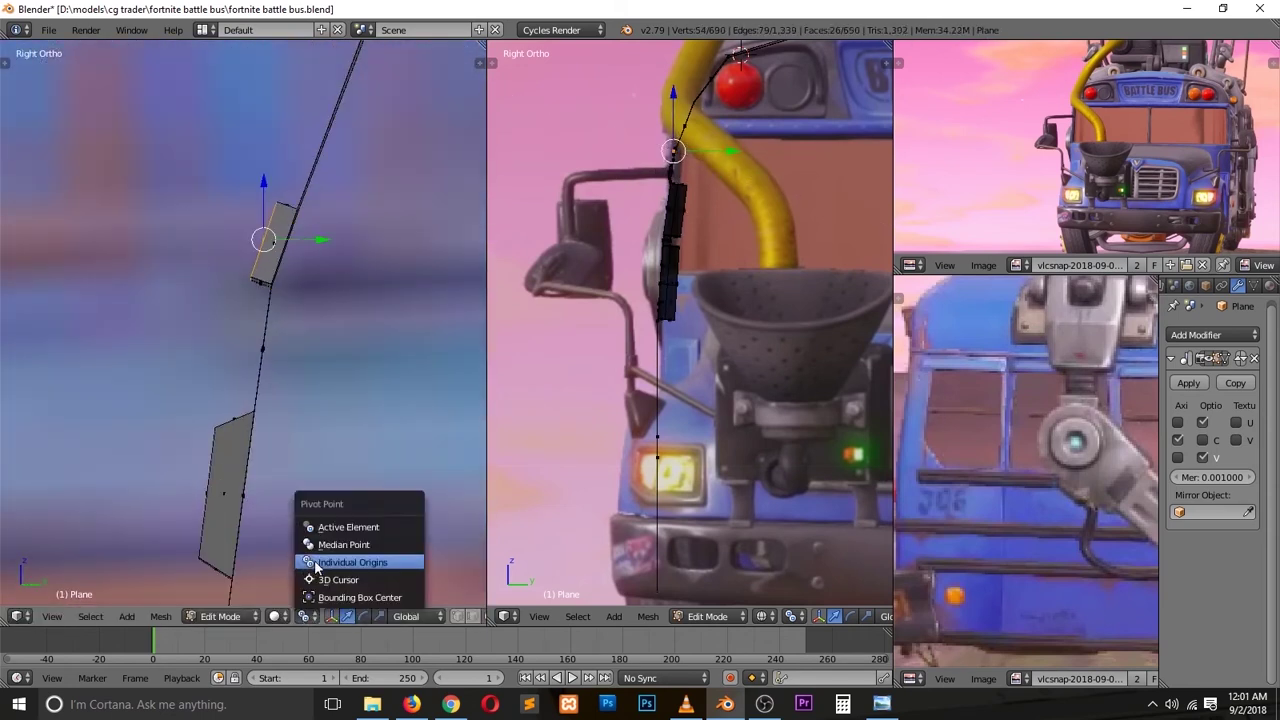
left_click(357, 557)
key("e")
key("s")
left_click(350, 170)
Step: Inspect the new step and select the new 27-vertex loop on the side profile
key("a")
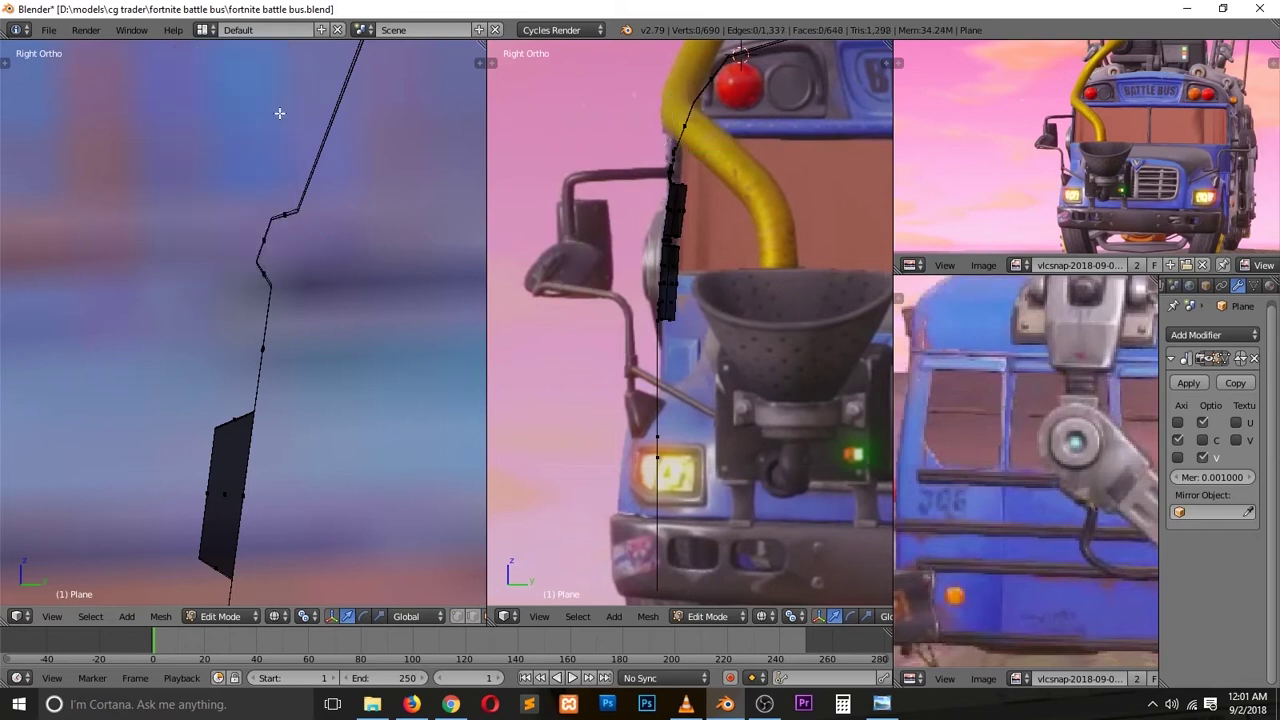
middle_click_drag(277, 114, 320, 162)
scroll(320, 162, "up", 3)
right_click(327, 296, "alt")
key("KP_3")
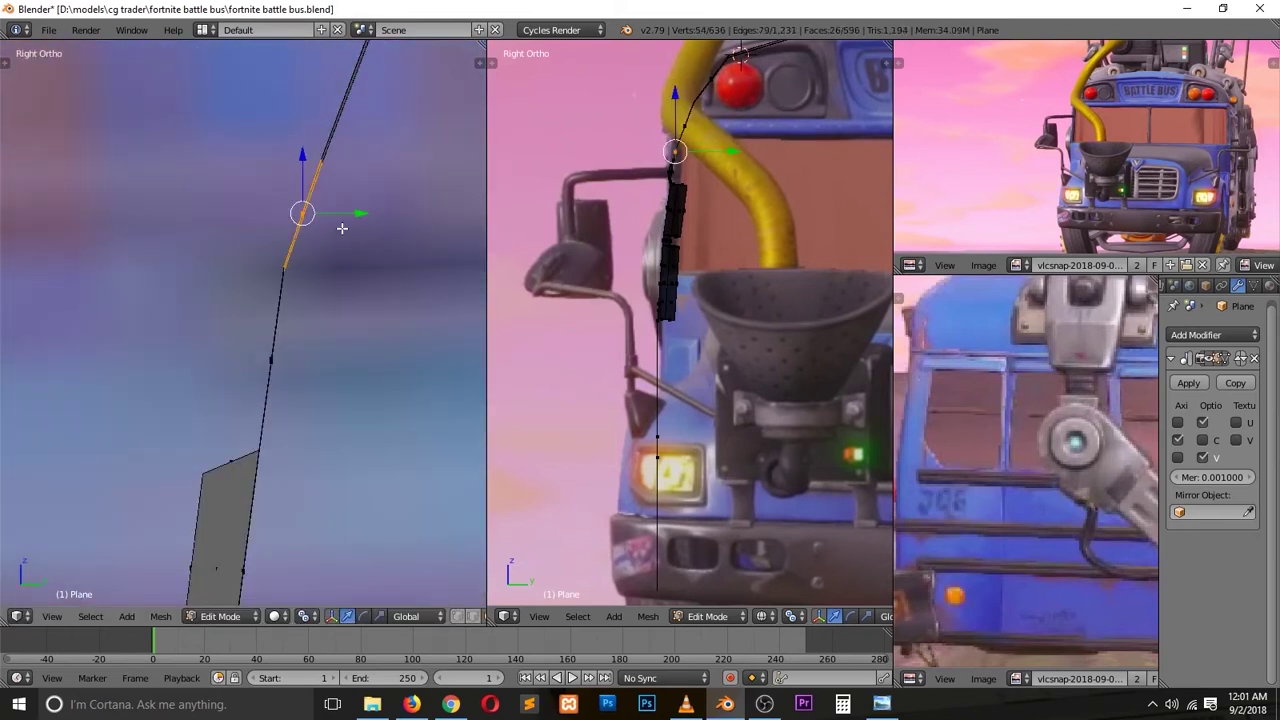
key("ctrl+Tab")
left_click(330, 94)
right_click(264, 244, "alt")
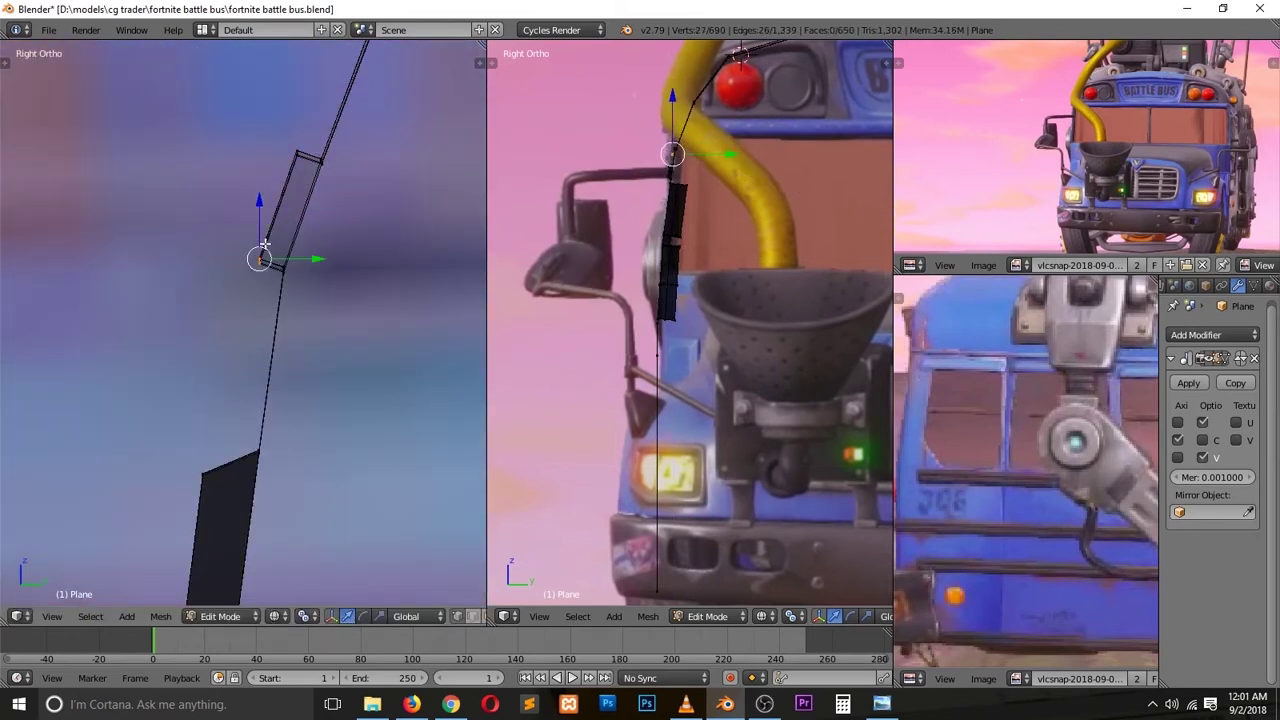
key("ctrl+Tab")
Step: Return to Object Mode and orbit around the bus body from the front
key("Tab")
key("KP_1")
middle_click_drag(300, 262, 211, 264)
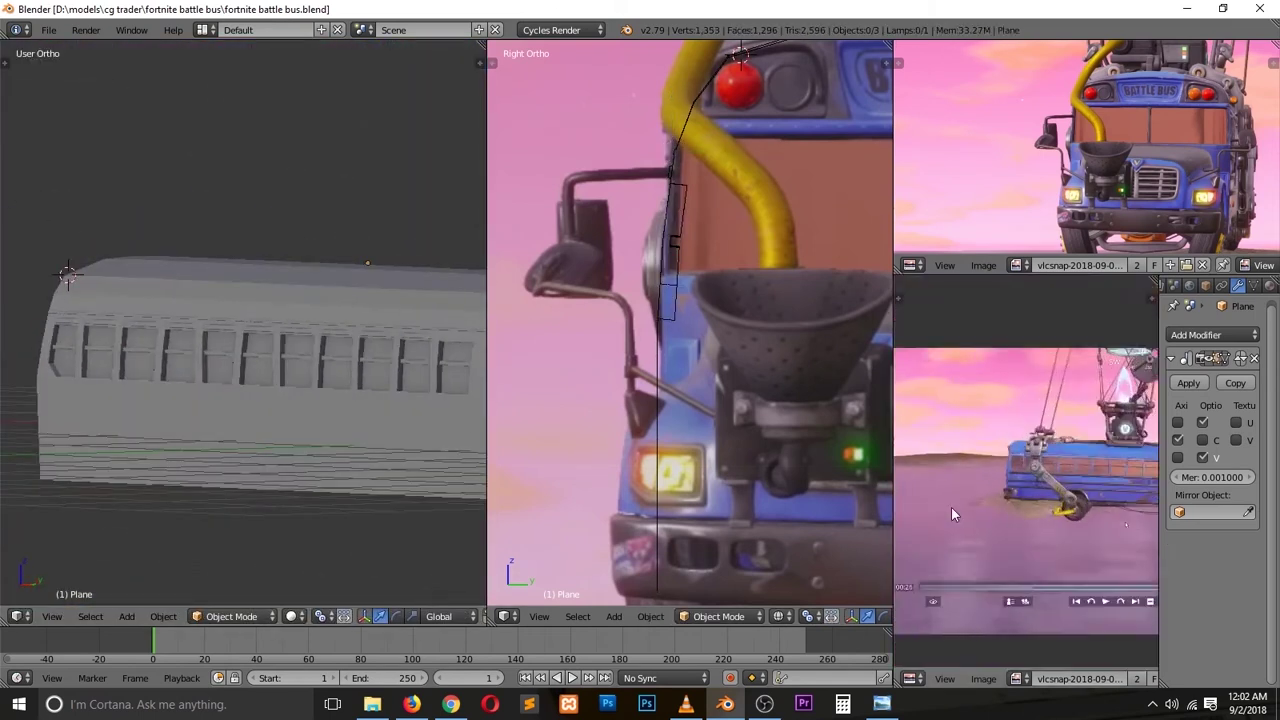
Step: Check a bus-side face against the reference in front view, then save over the blend file
key("KP_1")
key("Tab")
scroll(302, 224, "up", 3)
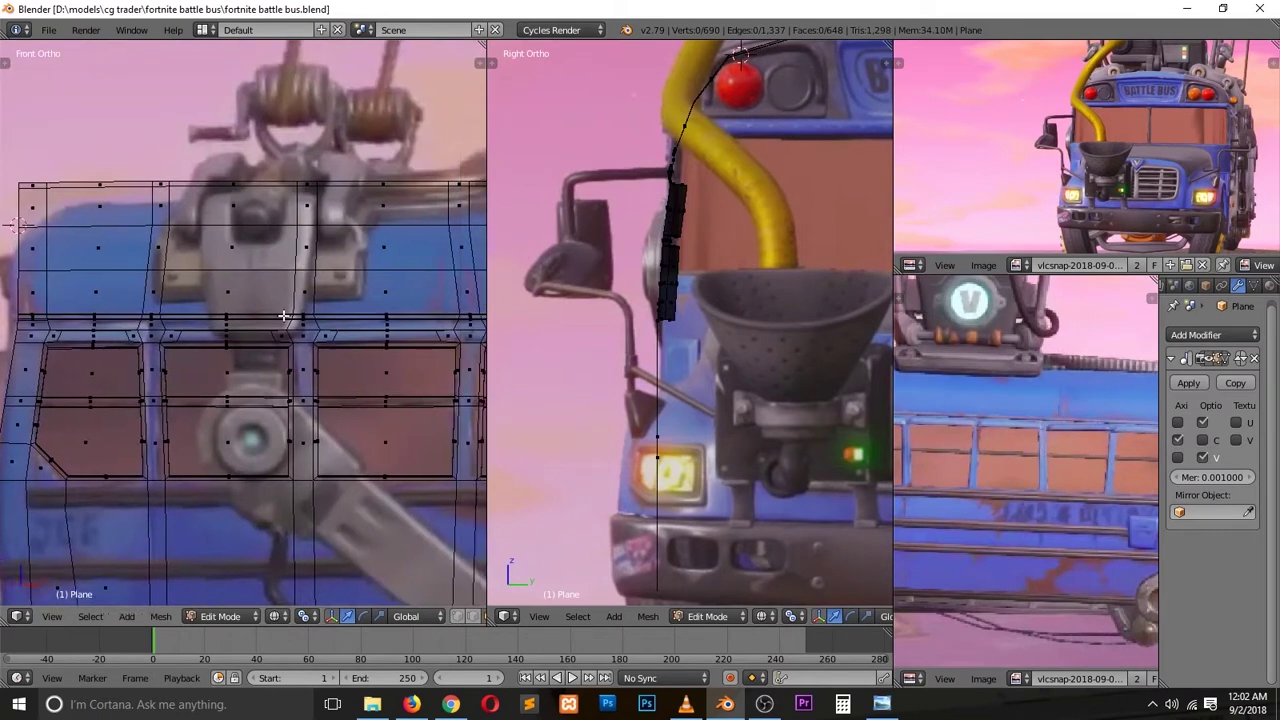
scroll(302, 224, "up", 2)
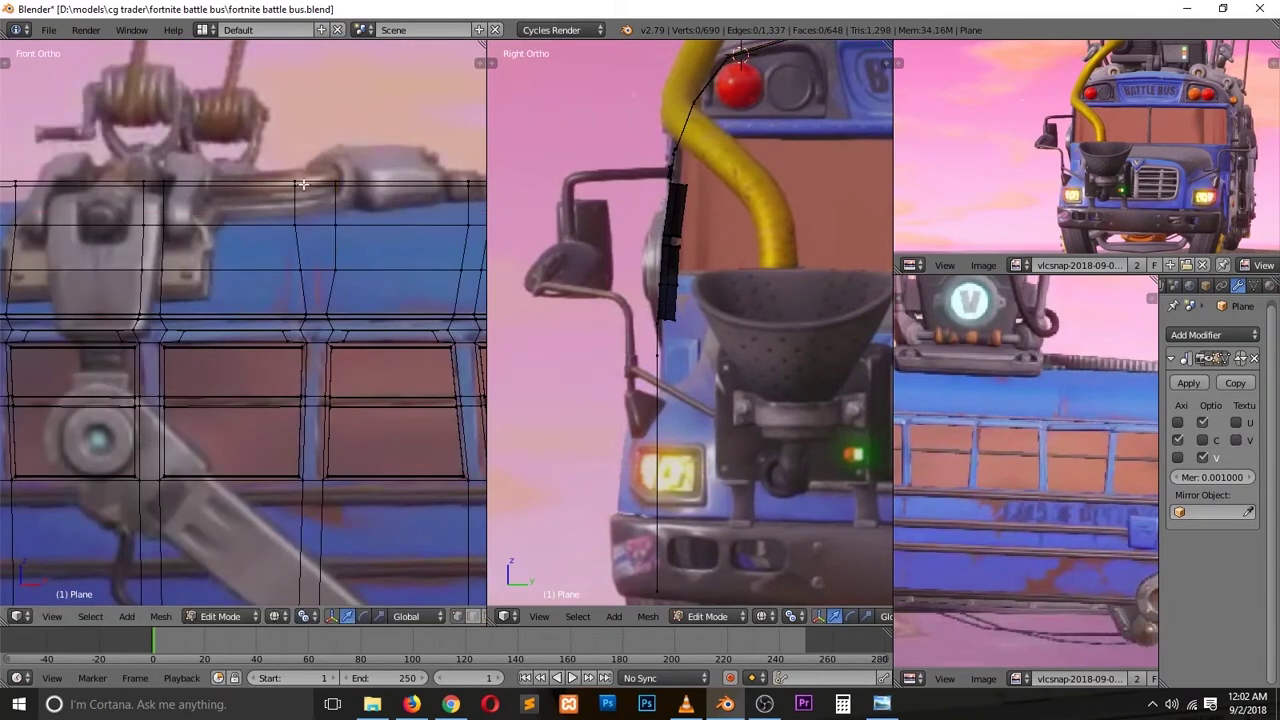
scroll(375, 243, "down", 1)
right_click(349, 240)
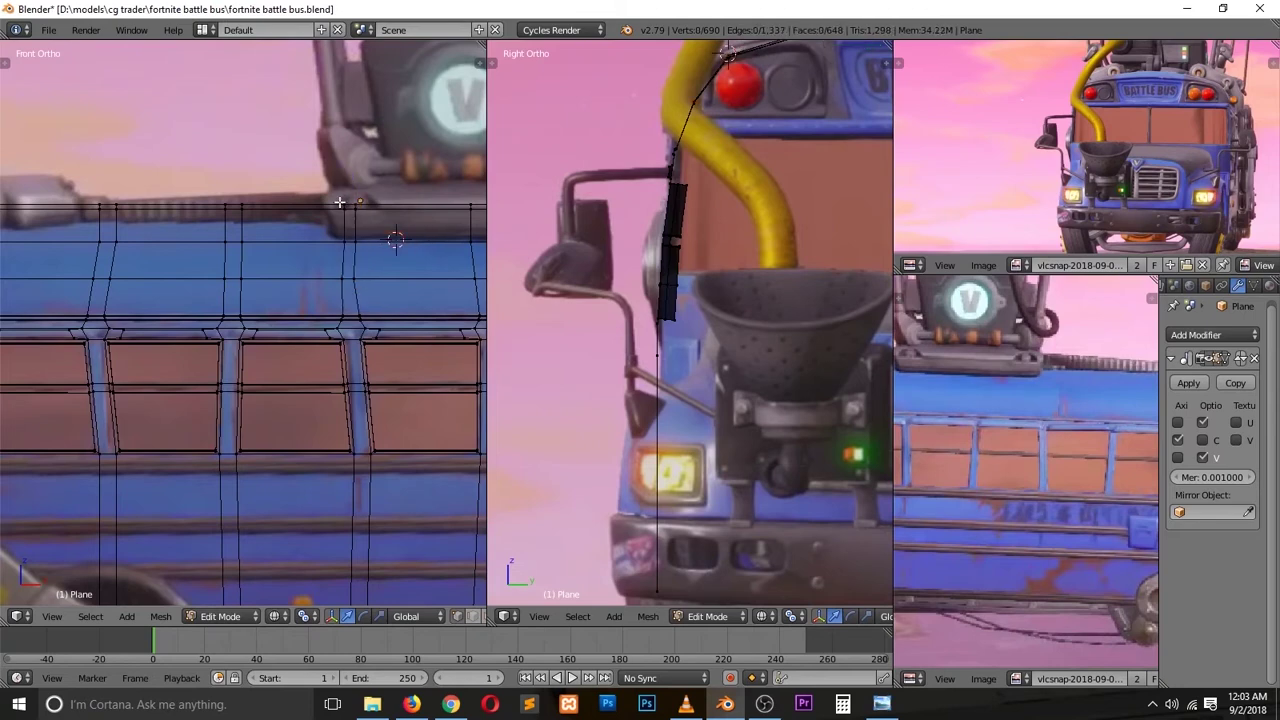
scroll(204, 485, "down", 2)
scroll(204, 485, "down", 1)
key("z")
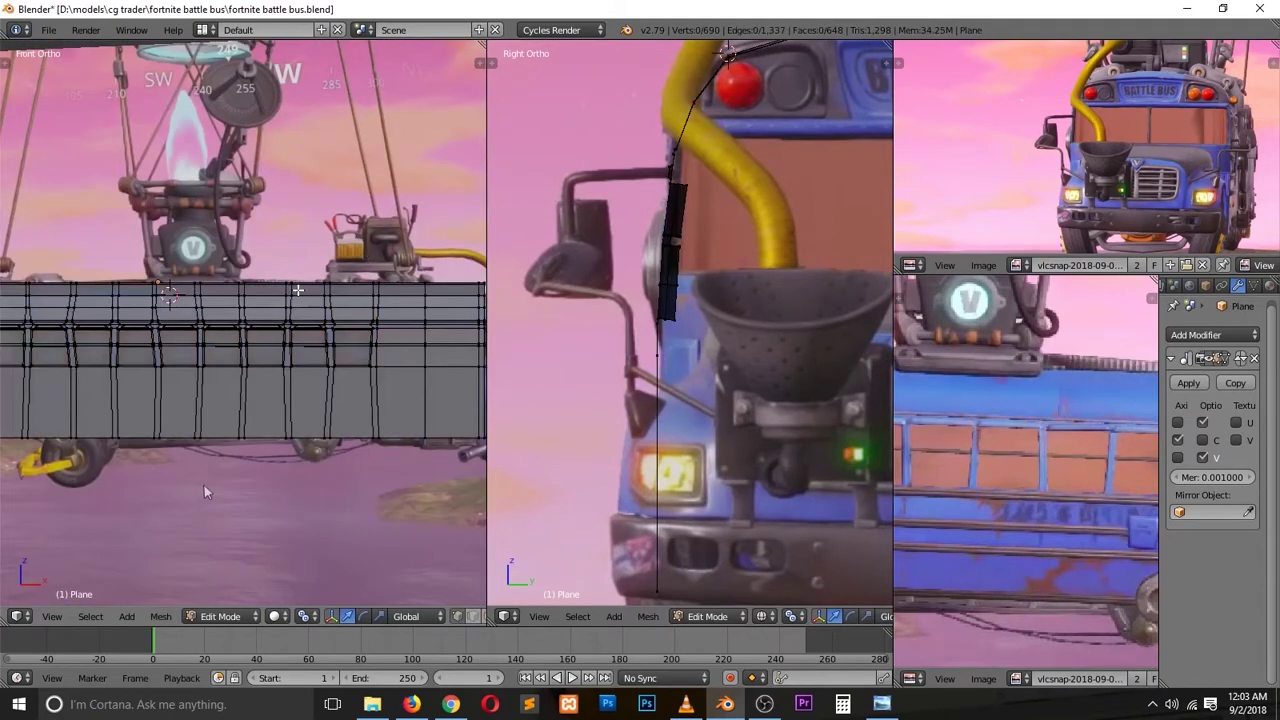
key("z")
scroll(204, 490, "up", 2)
key("ctrl+s")
key("Return")
Step: Move and scale the vertical pillar edges on the bus side to line up with the reference
scroll(204, 490, "up", 2)
scroll(204, 490, "up", 1)
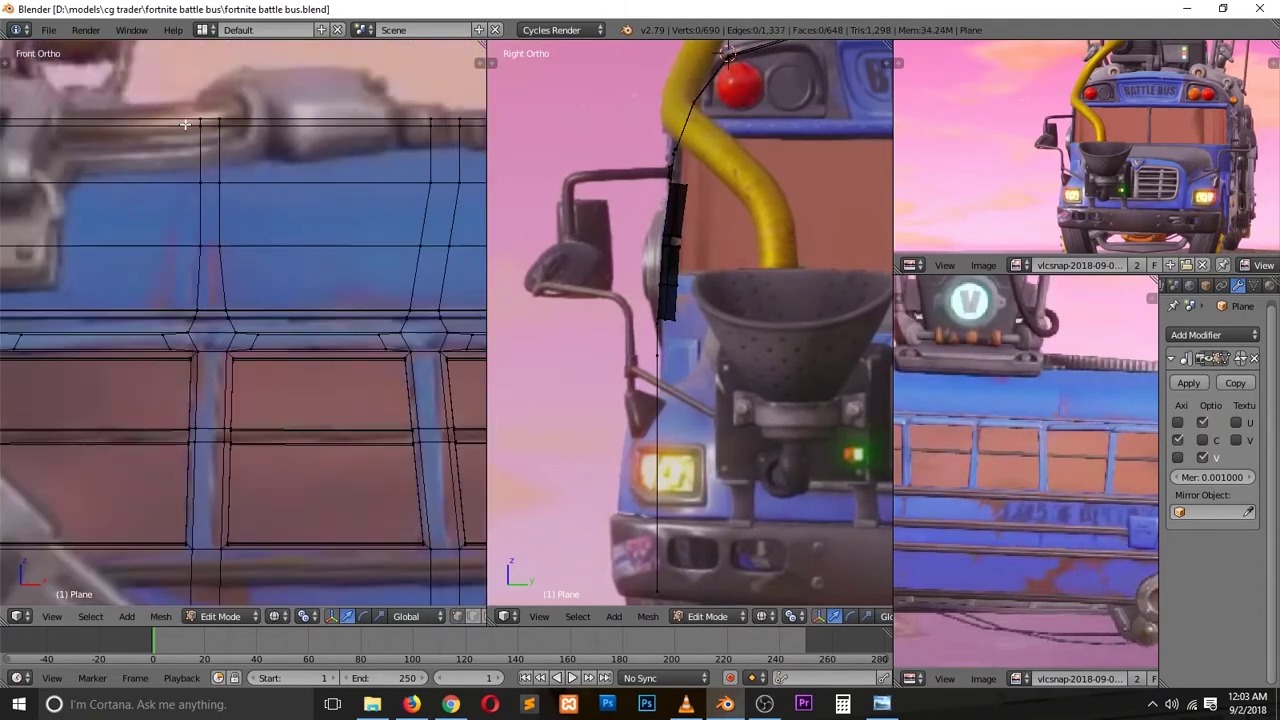
middle_click_drag(208, 320, 248, 326, "shift")
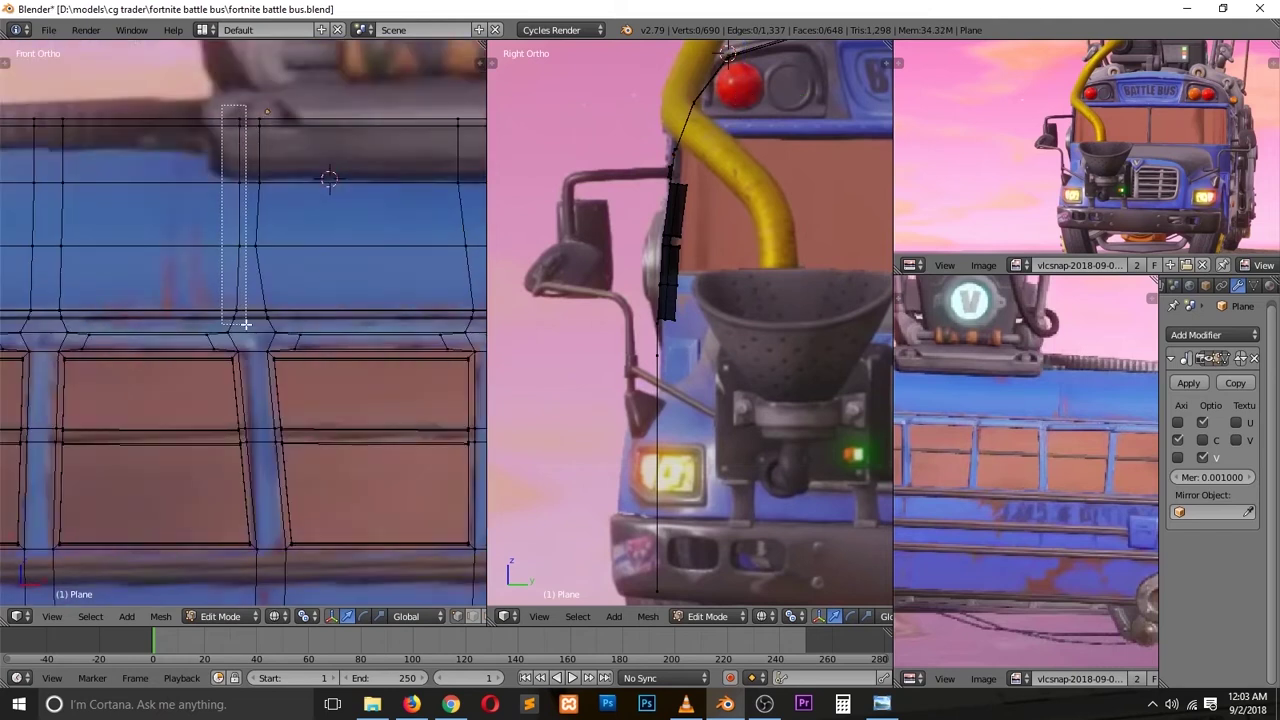
key("g")
key("Escape")
middle_click_drag(280, 274, 320, 274, "shift")
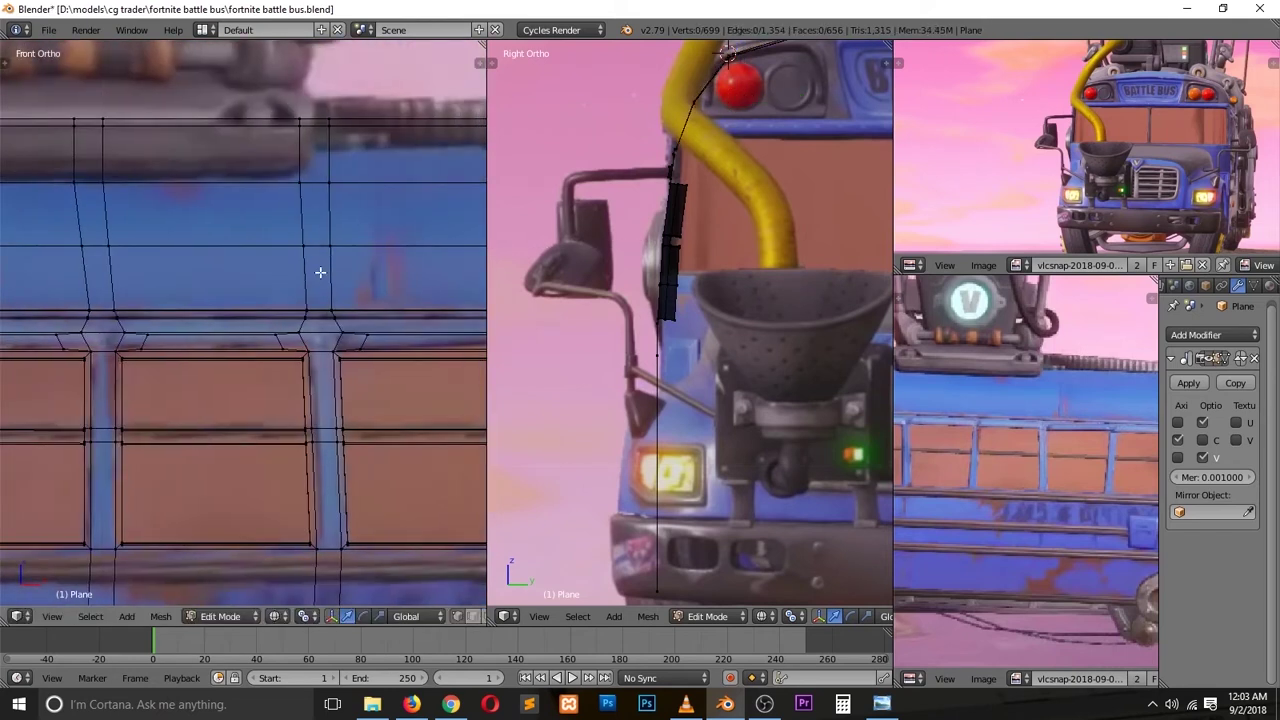
key("a")
key("b")
left_click_drag(217, 110, 275, 320)
key("g")
middle_click_drag(330, 247, 374, 184, "shift")
key("s")
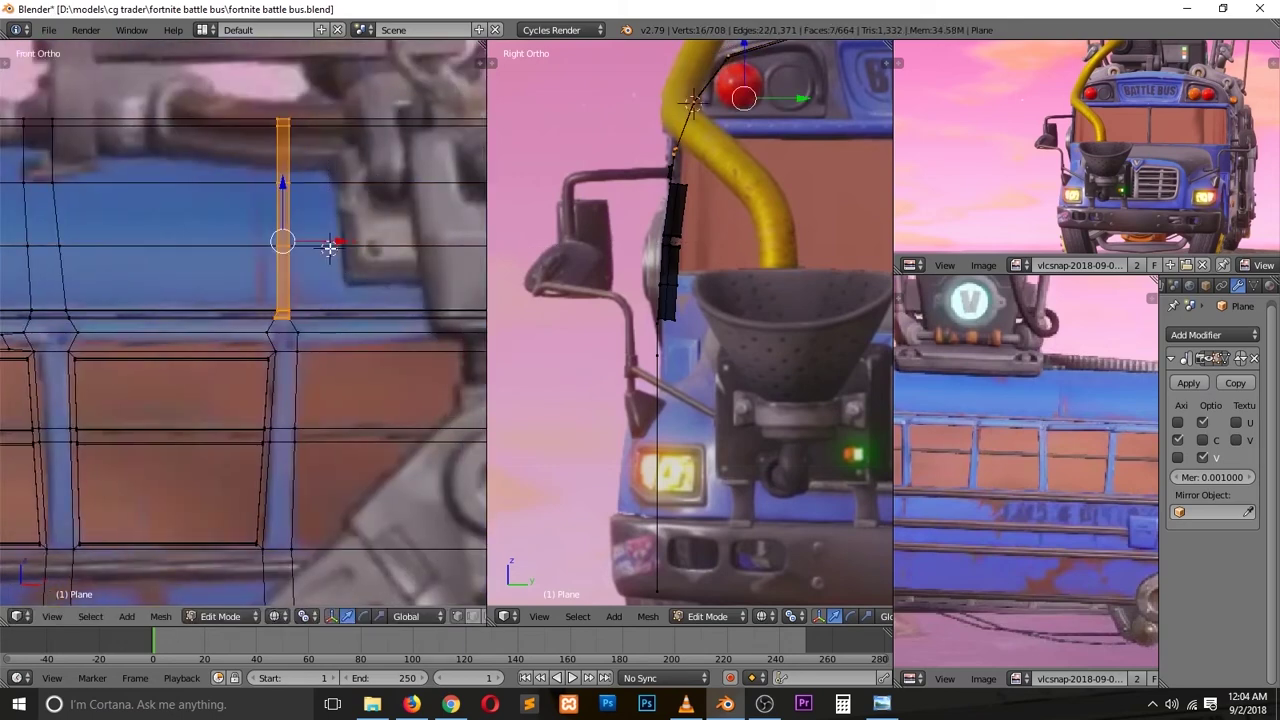
Step: Box-select vertices along a pillar and check the roof in solid view
key("z")
key("z")
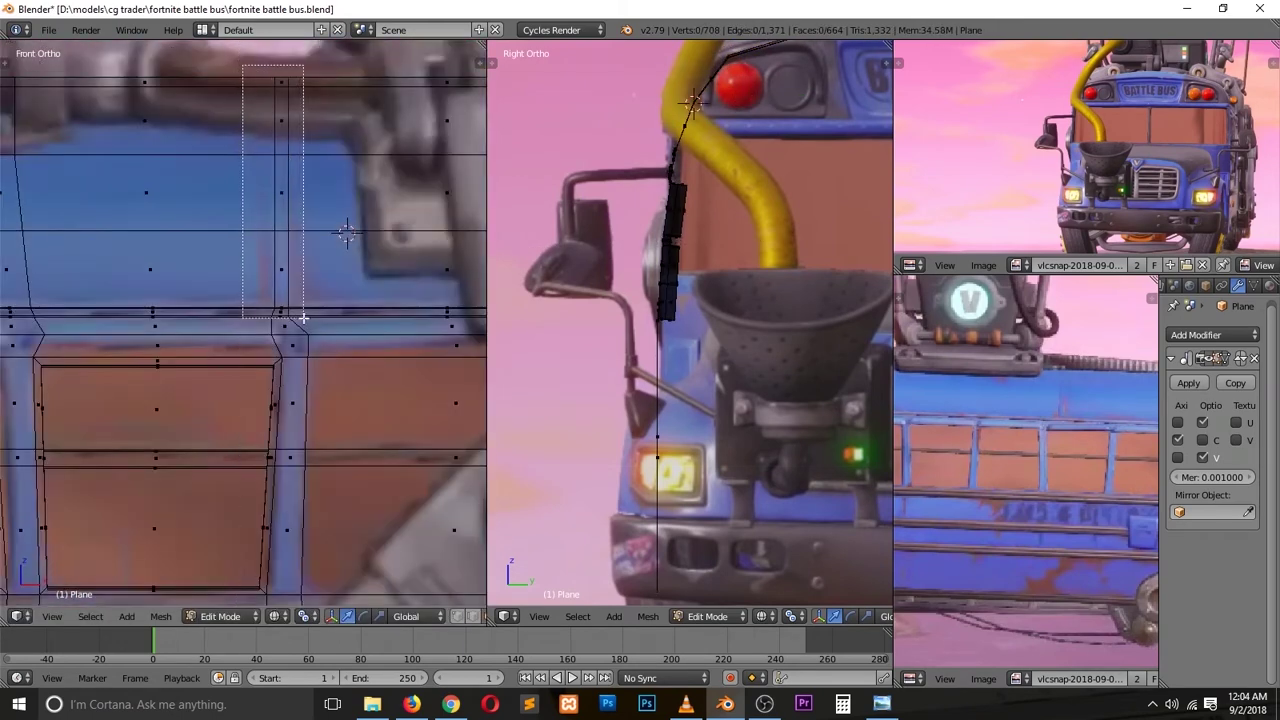
scroll(294, 294, "up", 2)
middle_click_drag(351, 286, 186, 305, "shift")
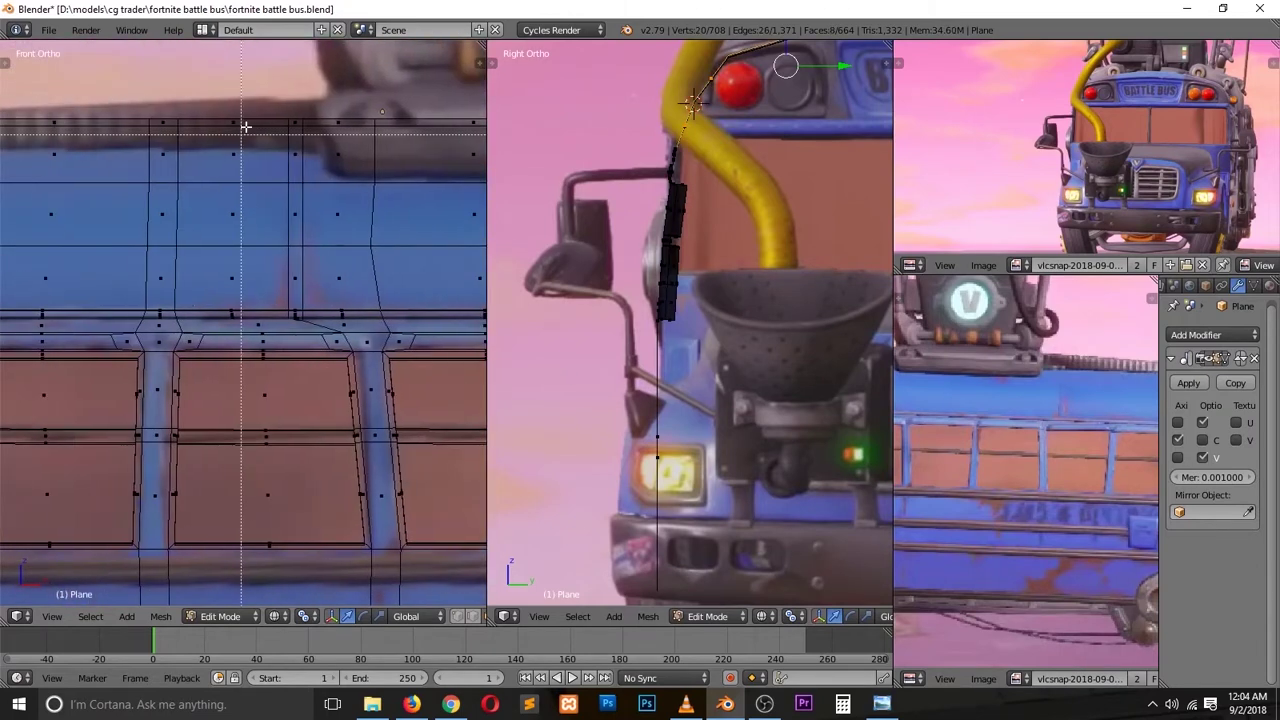
scroll(243, 126, "down", 2)
scroll(260, 200, "up", 1)
scroll(287, 284, "down", 2)
key("z")
middle_click_drag(287, 284, 294, 351)
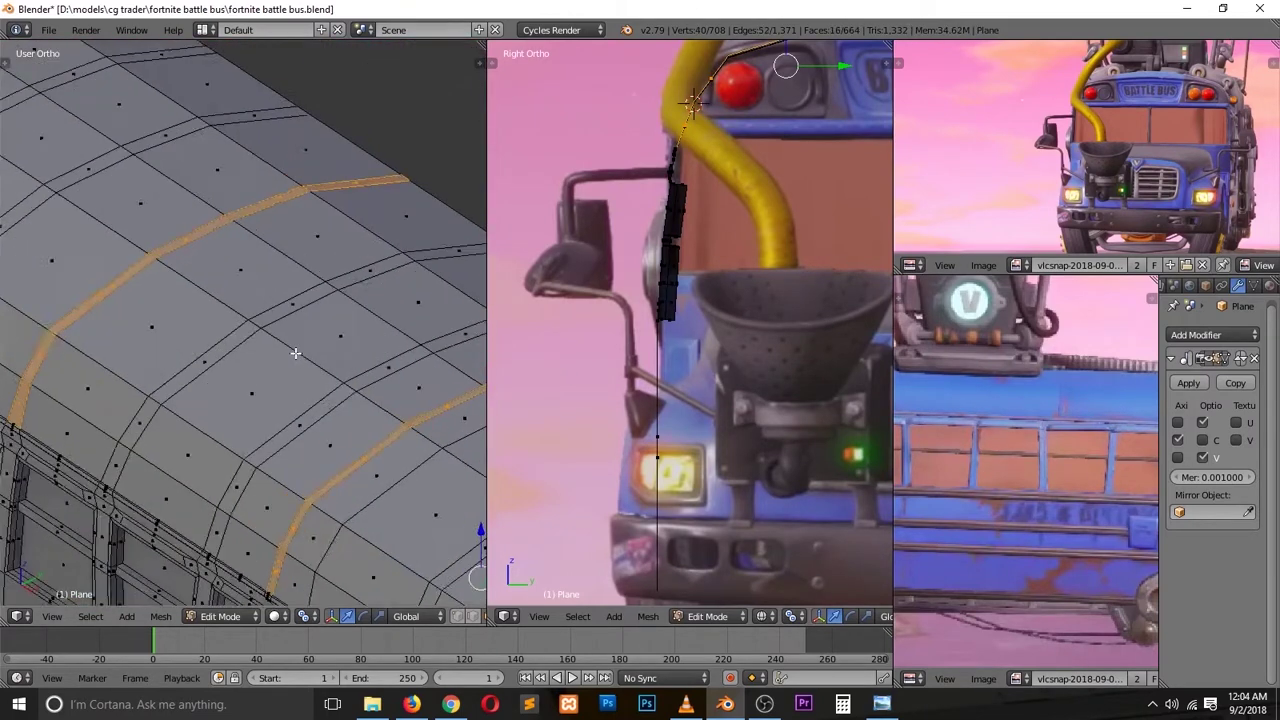
scroll(300, 309, "up", 3)
key("Tab")
scroll(218, 330, "up", 3)
Step: Preview the bus body with level-2 subdivision smoothing, then remove it
right_click(218, 330)
key("ctrl+2")
scroll(117, 483, "down", 3)
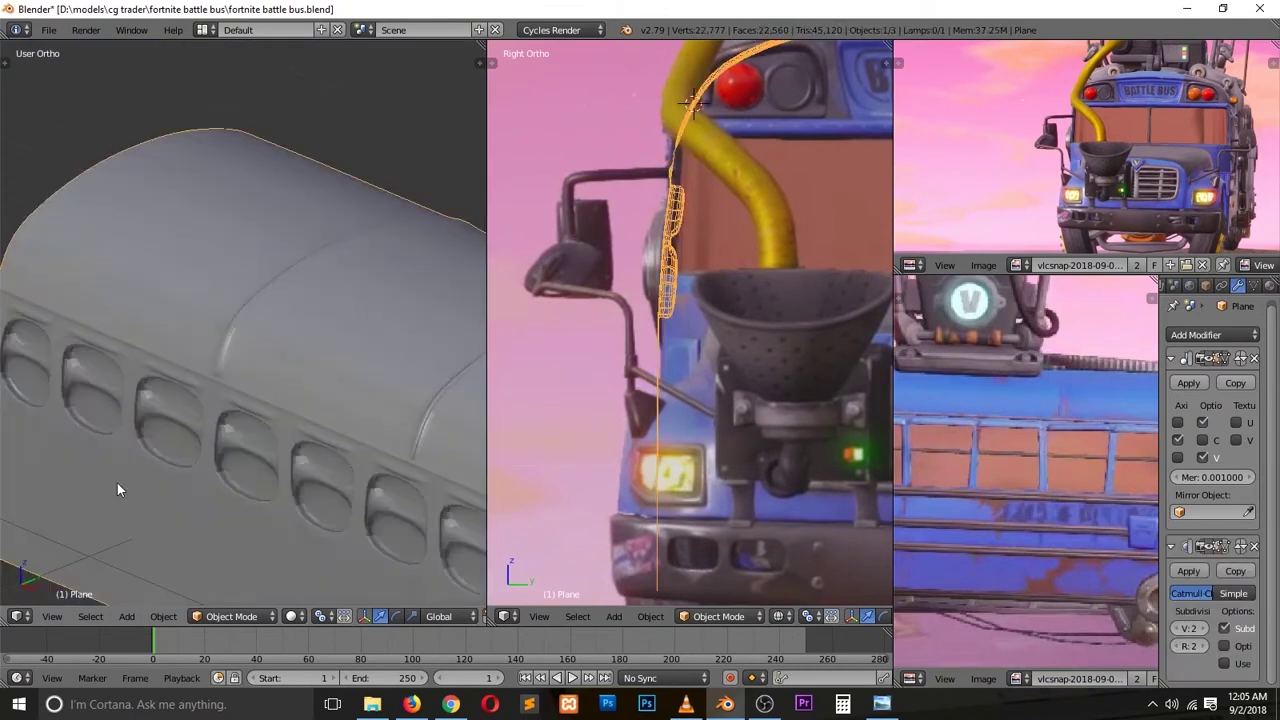
left_click(1254, 546)
Step: Merge the first stray vertex pairs on the stepped section and roof with Alt+M
key("Tab")
scroll(157, 314, "up", 3)
key("x")
left_click(240, 397)
key("alt+m")
left_click(115, 387)
scroll(369, 458, "up", 3)
scroll(369, 458, "down", 3)
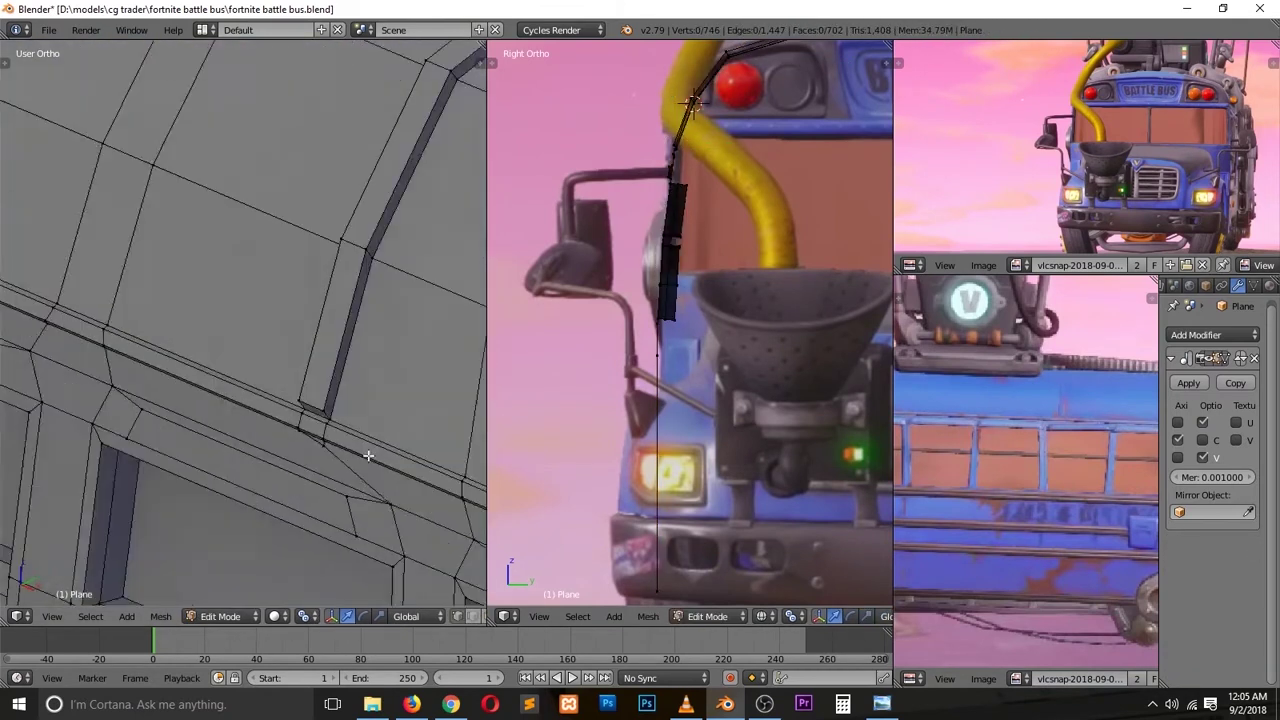
right_click(290, 372)
key("alt+m")
left_click(300, 391)
Step: Merge the remaining vertex pair, then return to Object Mode and view the bus from the front
scroll(300, 400, "down", 3)
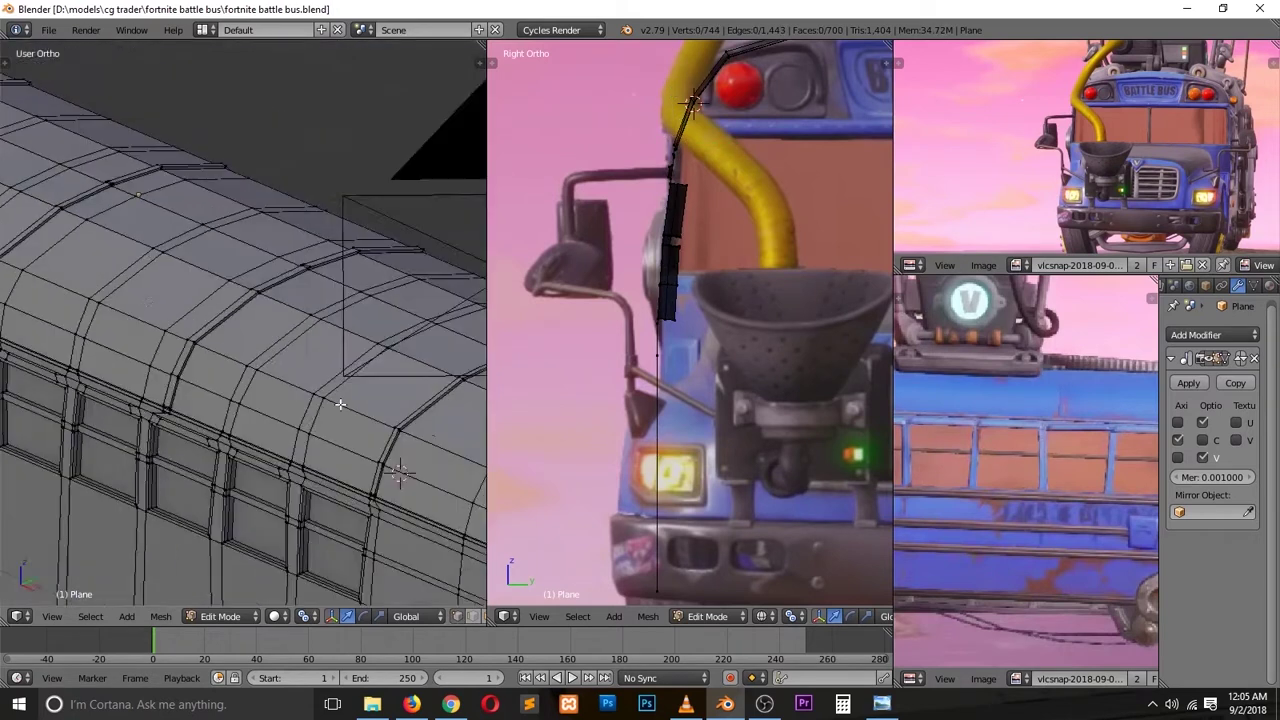
scroll(300, 400, "up", 3)
key("ctrl+Tab")
left_click(254, 399)
key("alt+m")
left_click(291, 438)
scroll(280, 432, "down", 3)
scroll(423, 423, "up", 3)
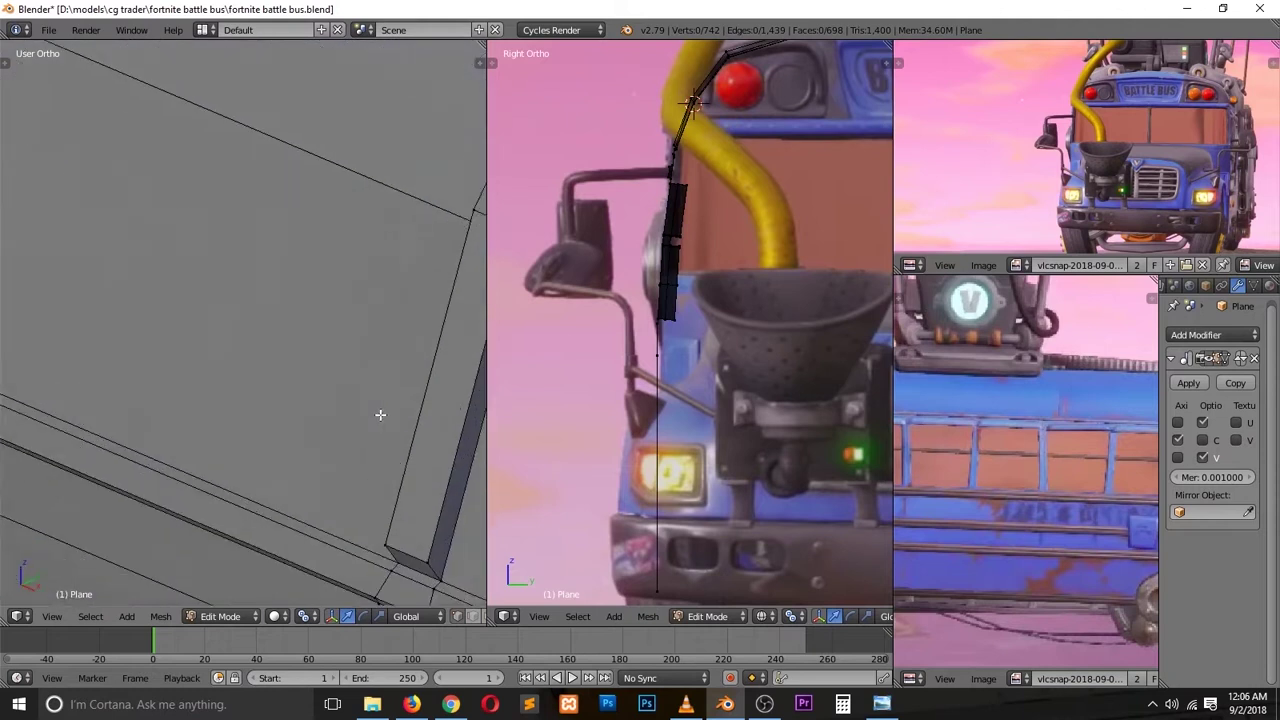
scroll(380, 414, "up", 2)
right_click(411, 418)
key("Tab")
scroll(300, 414, "down", 3)
key("KP_1")
Step: Save the bus file, overwriting the existing version
scroll(250, 400, "up", 3)
key("ctrl+s")
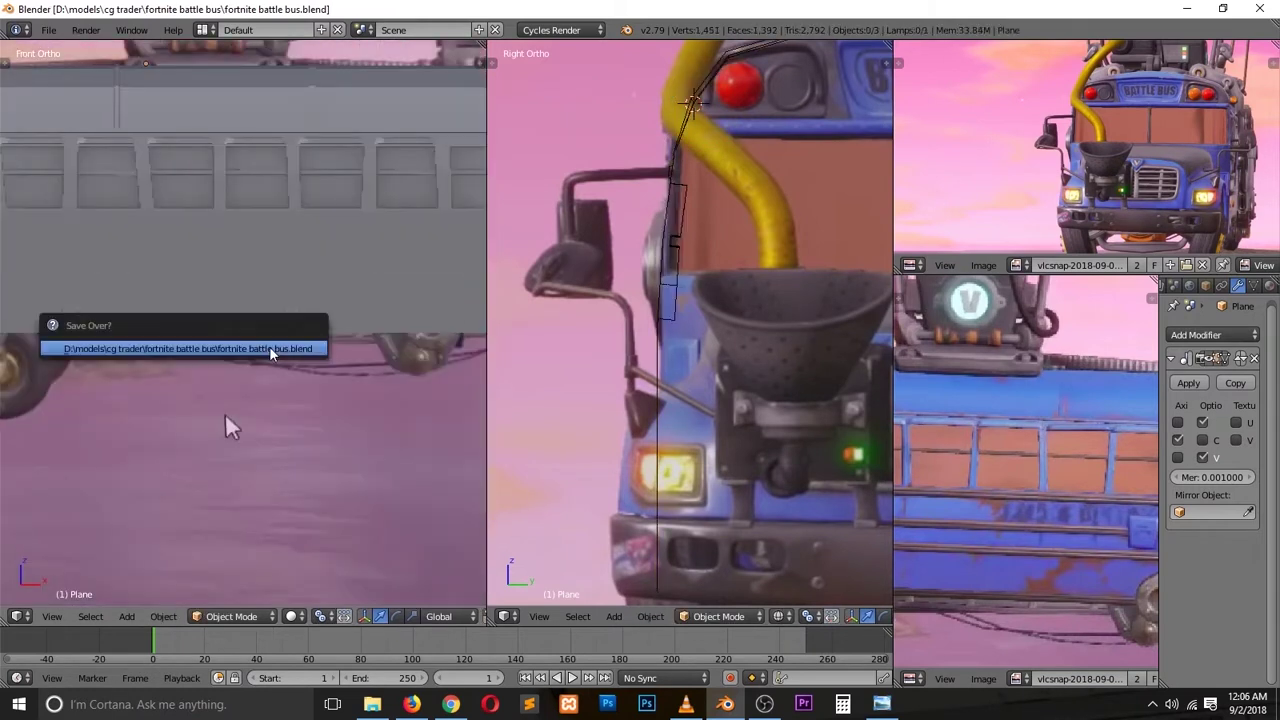
middle_click_drag(225, 414, 225, 572, "shift")
Step: Toggle the body between wireframe and solid, then enter Edit Mode with the selection cleared
scroll(253, 333, "up", 2)
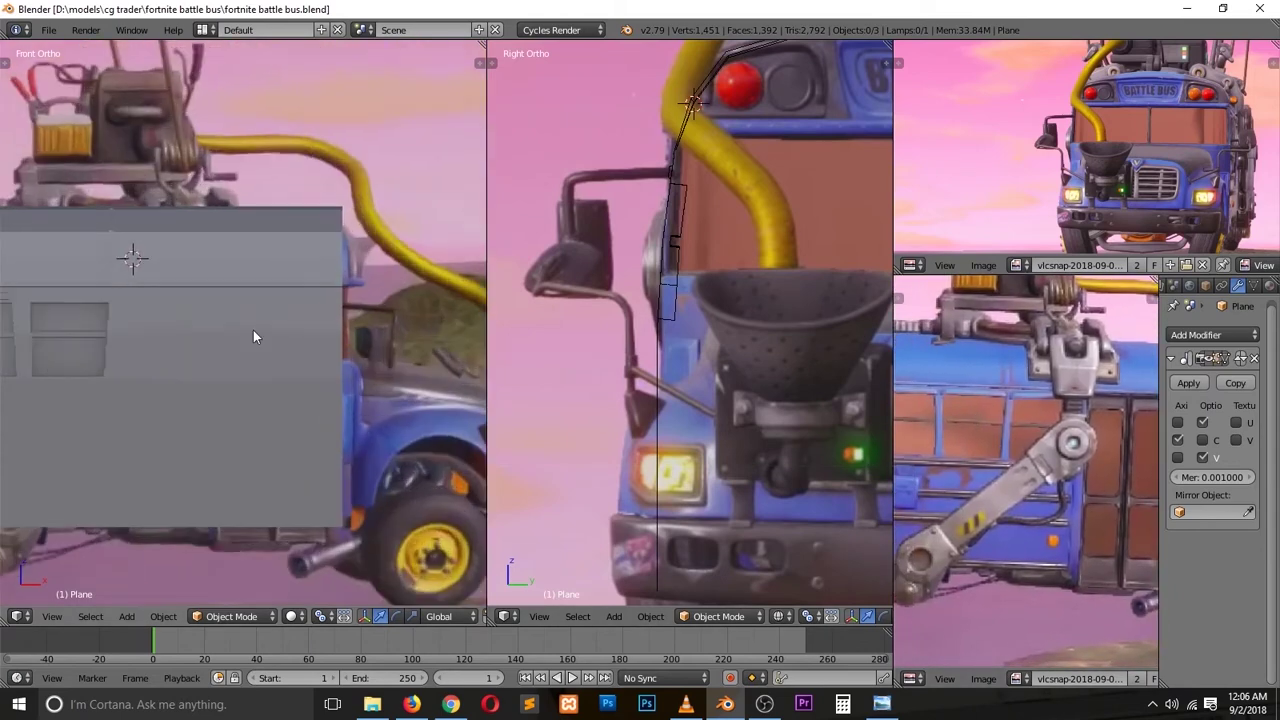
key("z")
scroll(280, 360, "down", 2)
key("z")
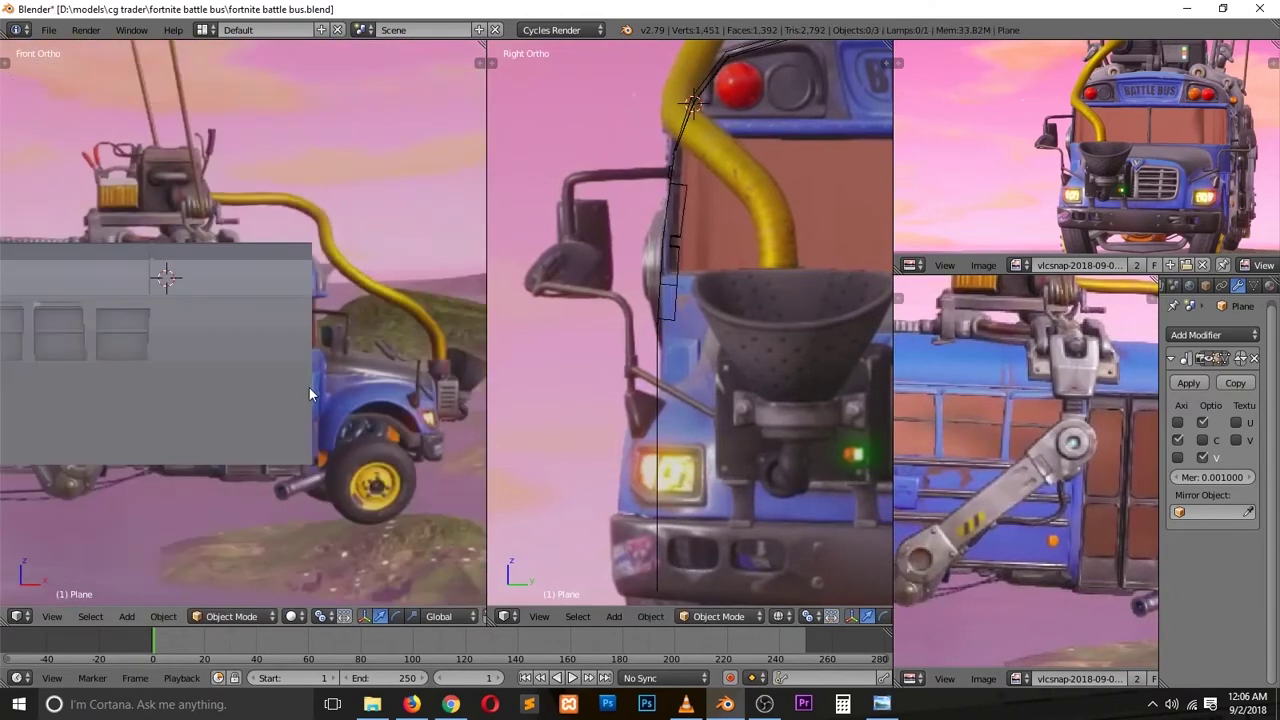
key("z")
scroll(309, 387, "up", 3)
scroll(247, 386, "up", 2)
key("Tab")
key("a")
Step: Cut a new edge loop across the bus side, then return to Object Mode
key("ctrl+r")
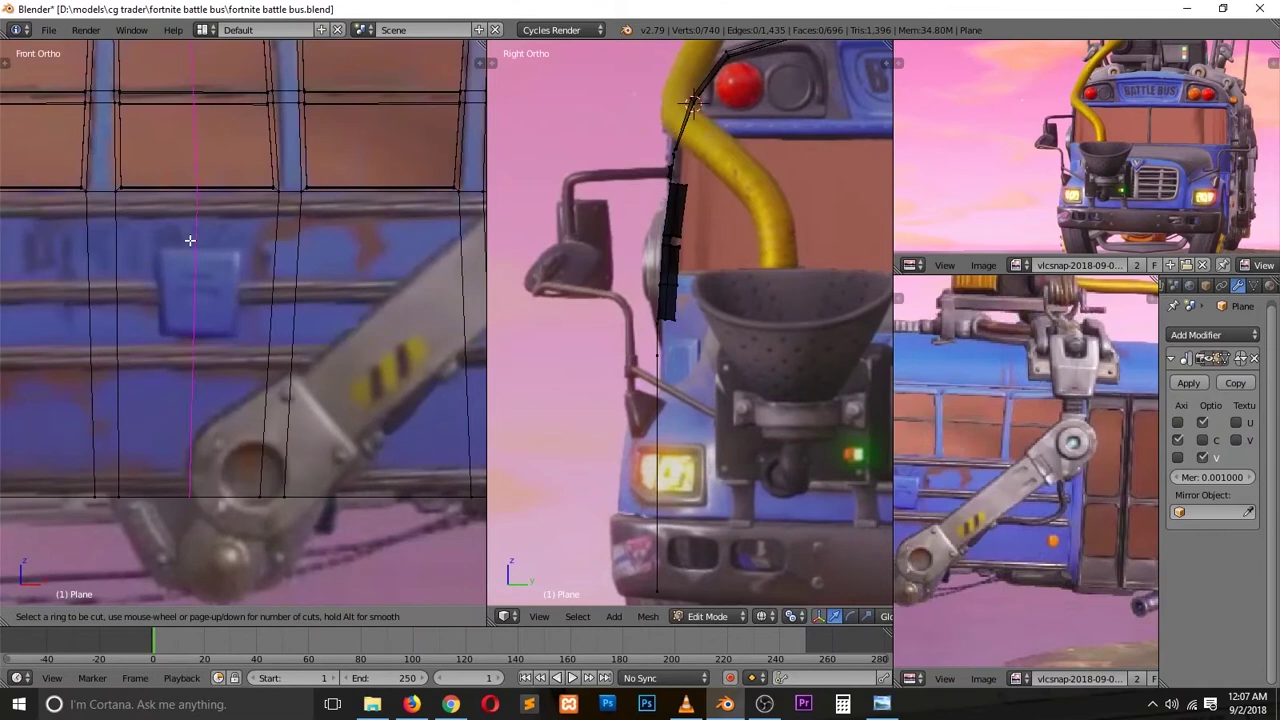
left_click(160, 337)
right_click(160, 337)
right_click(157, 337)
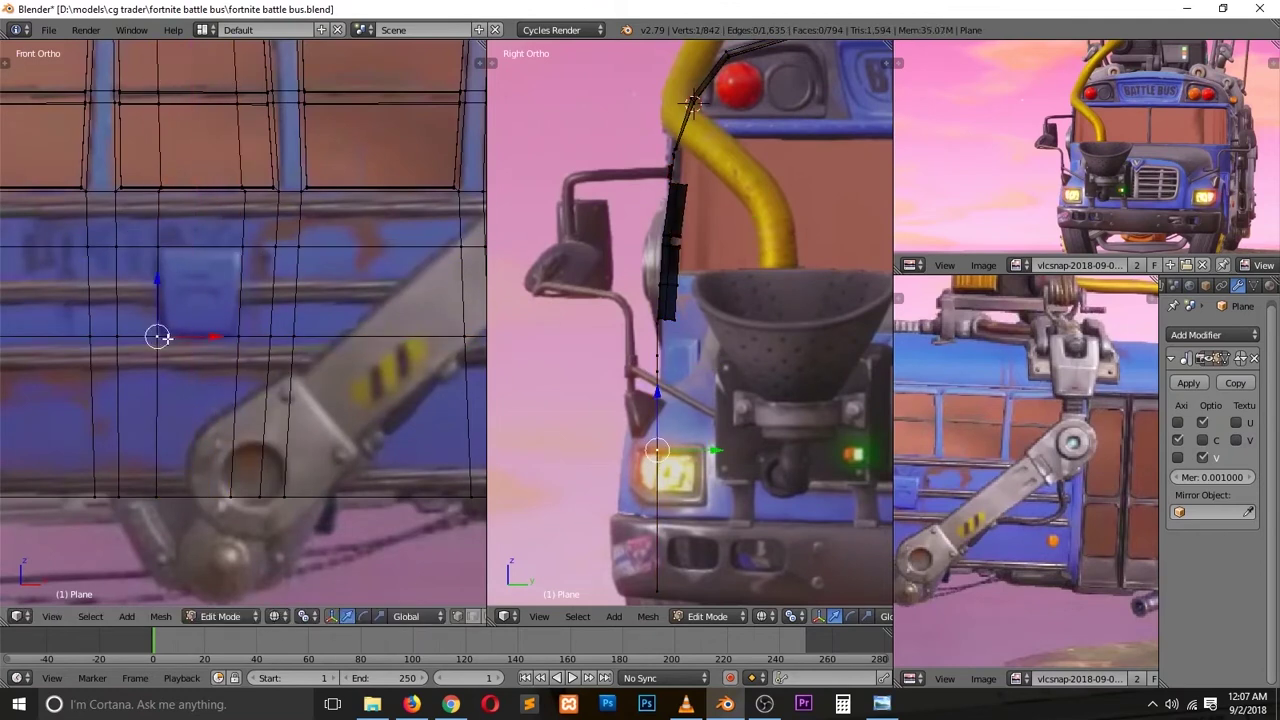
key("Tab")
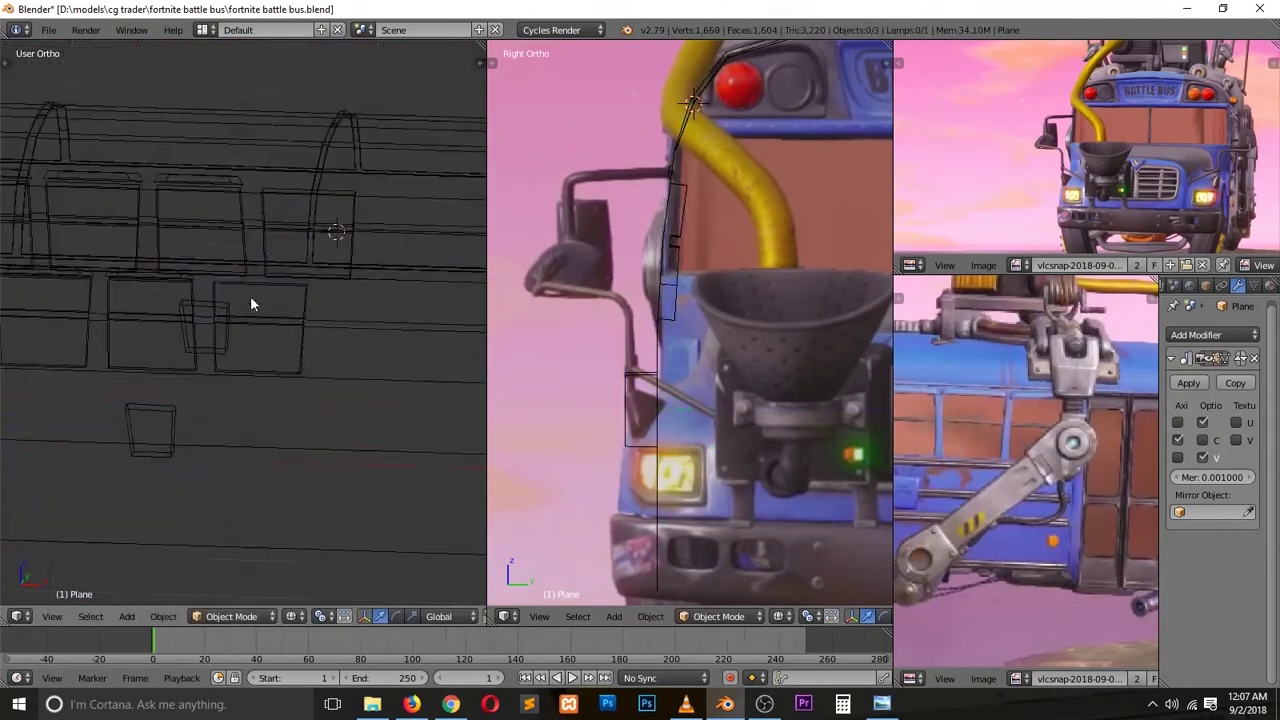
Step: Centre the view on the front arch vertices, then clear the selection
scroll(251, 296, "up", 3)
scroll(257, 264, "down", 3)
middle_click_drag(240, 263, 6, 514, "shift")
scroll(77, 451, "down", 1)
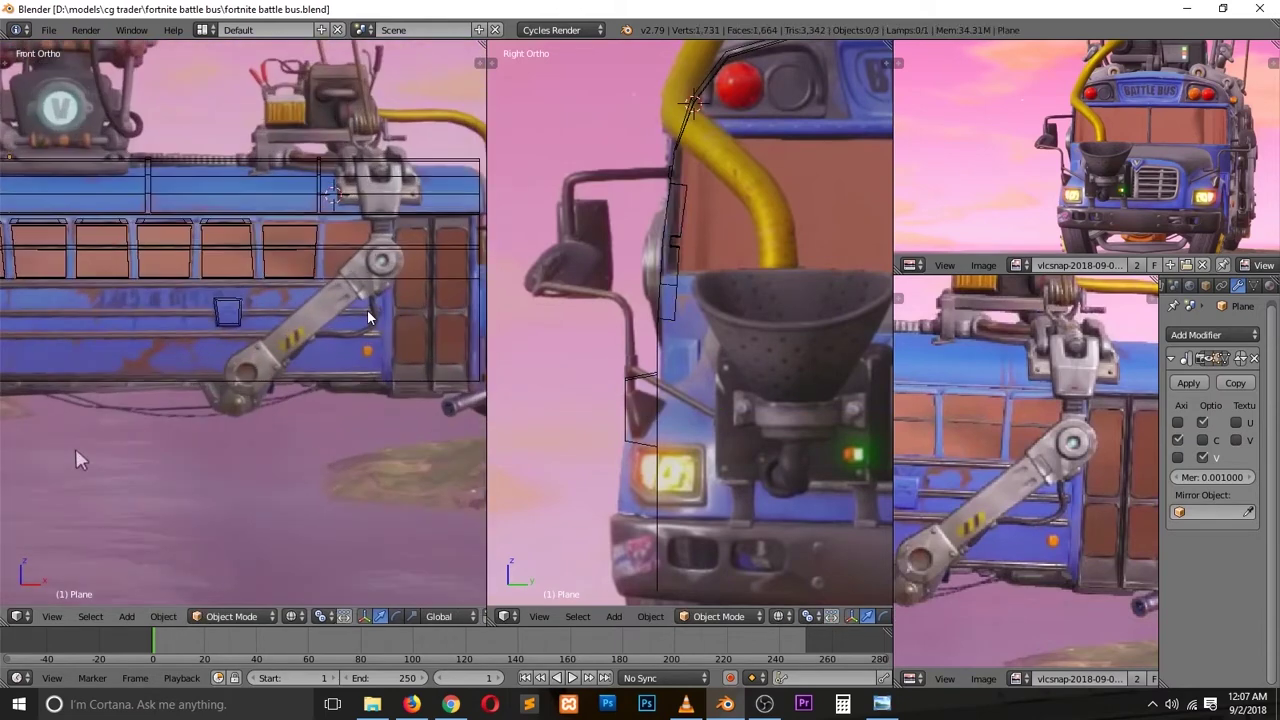
scroll(369, 315, "up", 2)
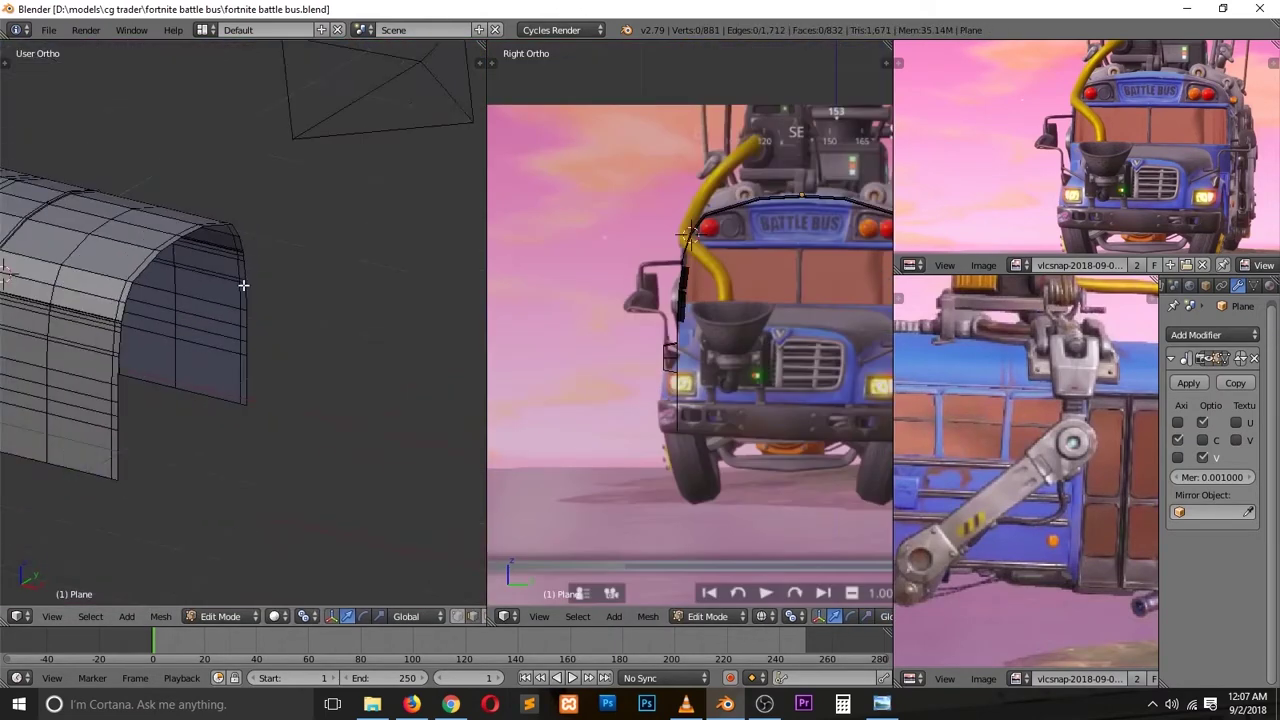
right_click(177, 367)
key("KP_Decimal")
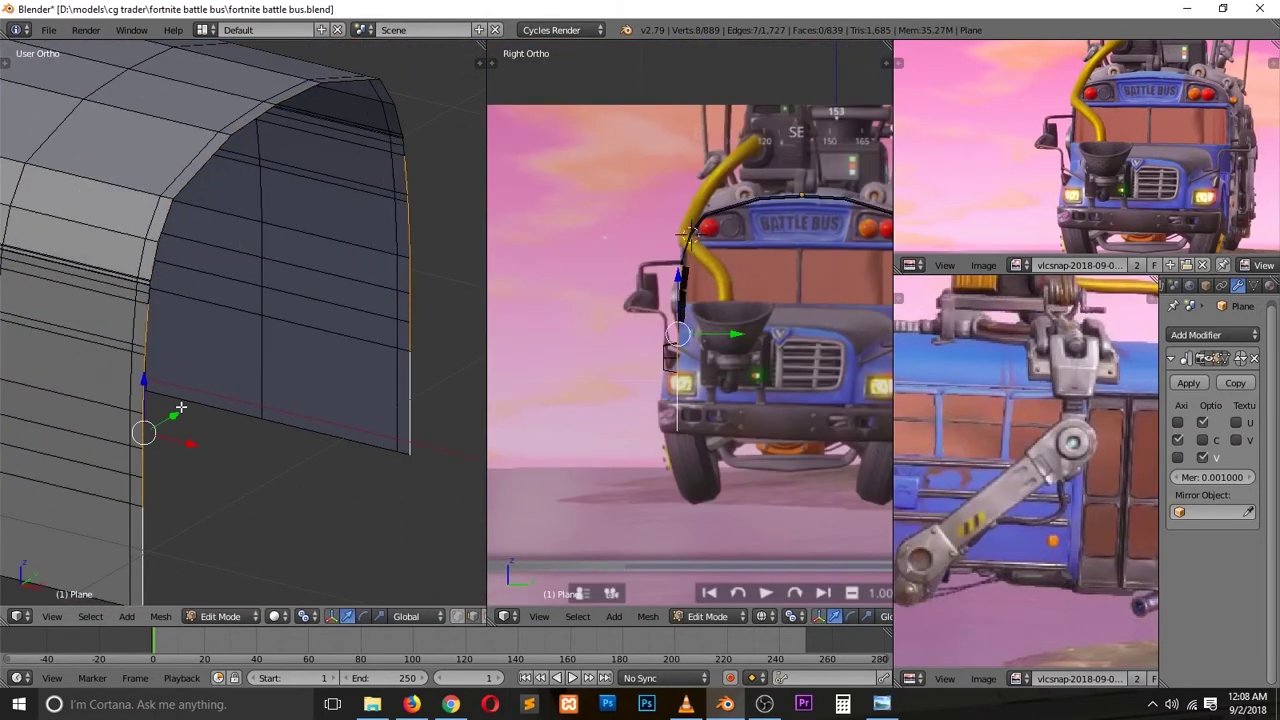
key("a")
scroll(180, 408, "down", 2)
Step: Add an edge loop across the front arch and slide it into position
mouse_move(200, 380)
middle_mouse_down()
mouse_move(291, 289)
mouse_move(246, 297)
middle_mouse_up()
scroll(243, 315, "up", 1)
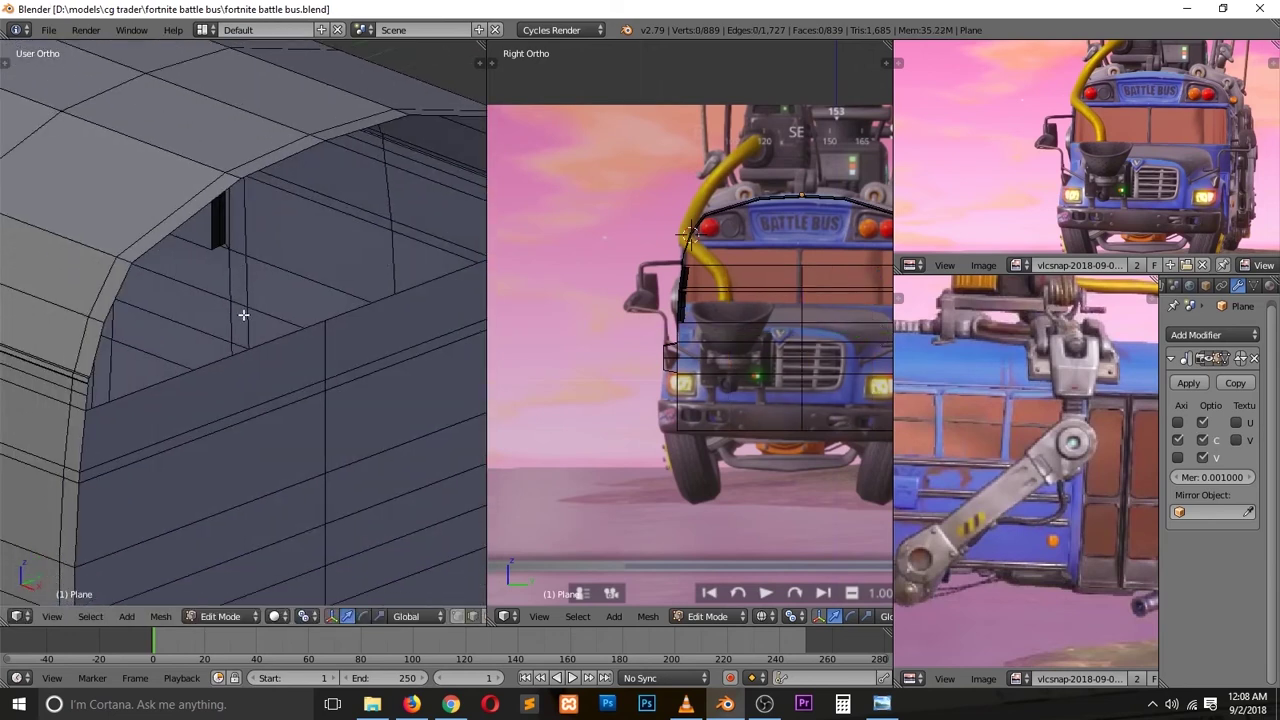
scroll(243, 315, "down", 2)
key("ctrl+r")
left_click(175, 338)
left_click_drag(257, 390, 275, 435)
left_click(275, 435)
Step: Fill new faces in the front gap, then view the bus from the front in Object Mode
key("ctrl+r")
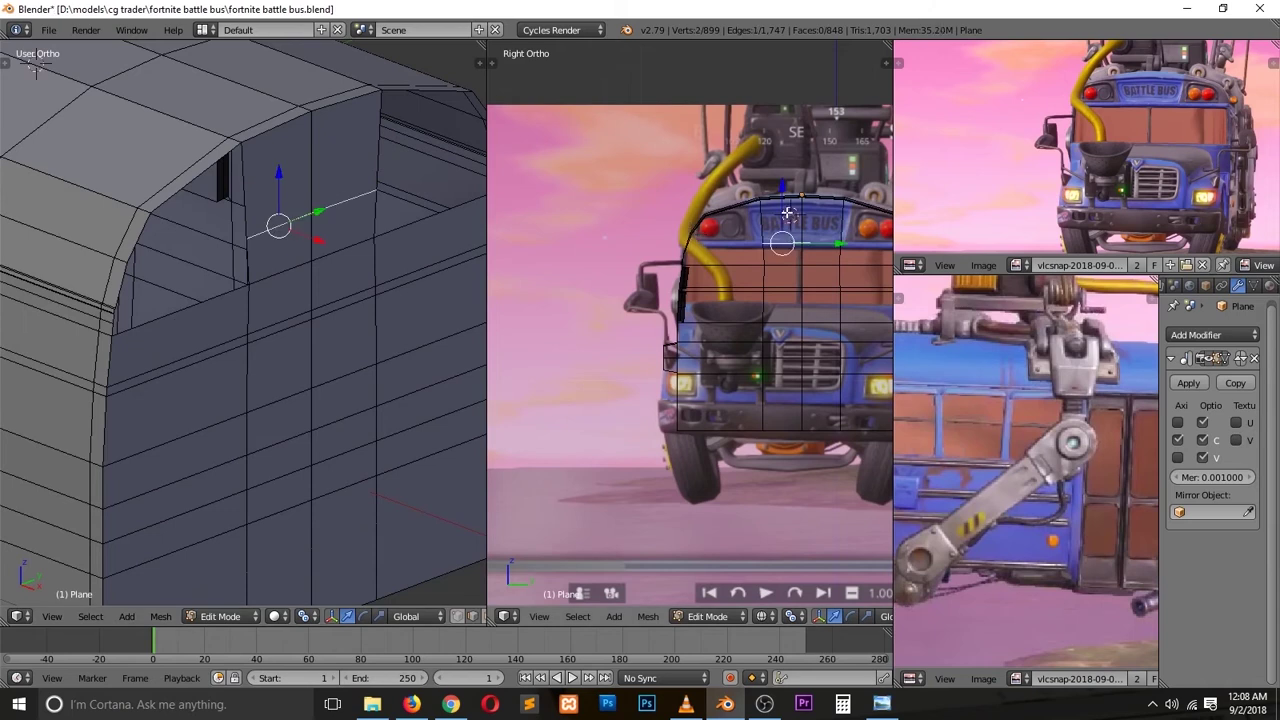
key("j")
scroll(198, 293, "up", 2)
key("a")
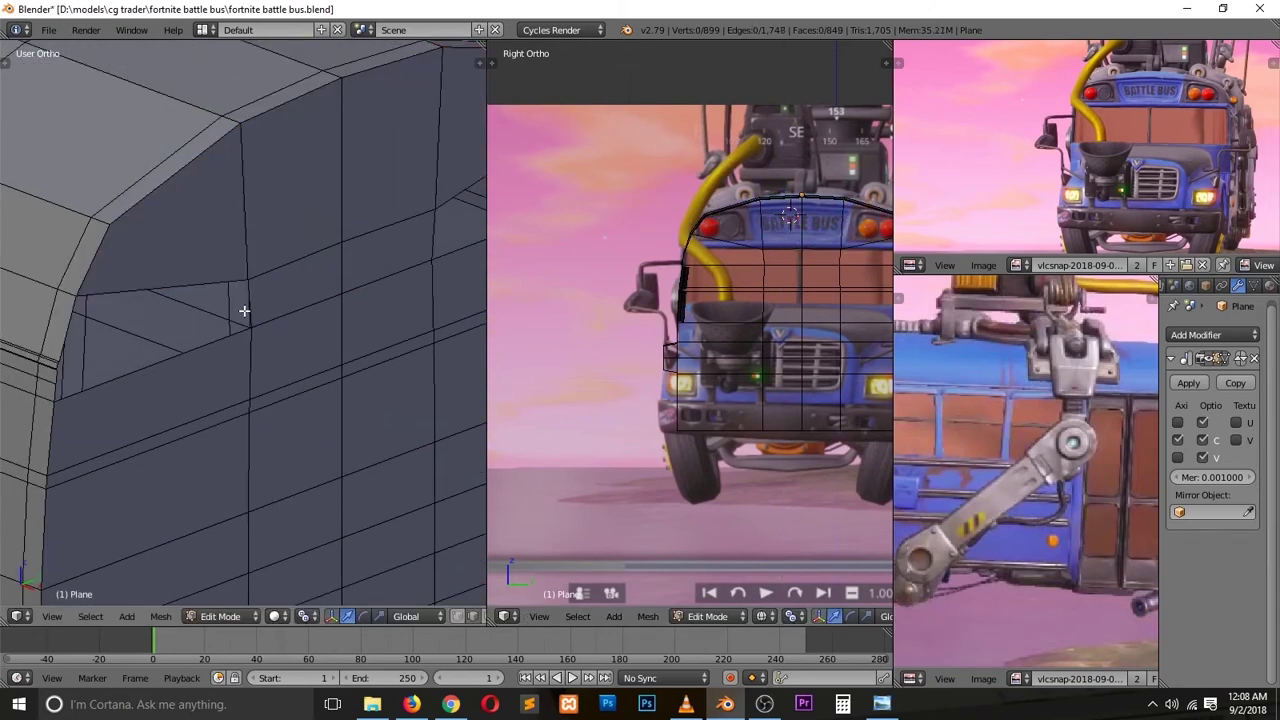
scroll(198, 293, "up", 3)
scroll(198, 293, "down", 3)
scroll(165, 296, "down", 2)
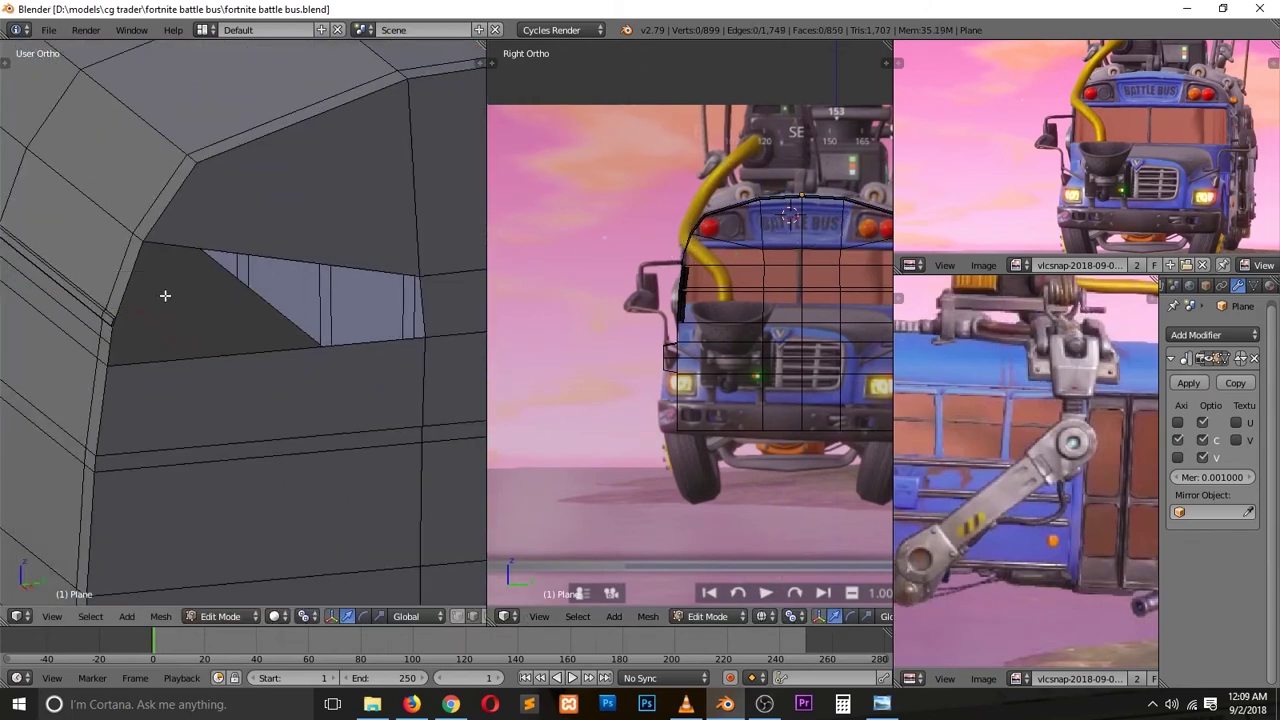
scroll(36, 347, "down", 2)
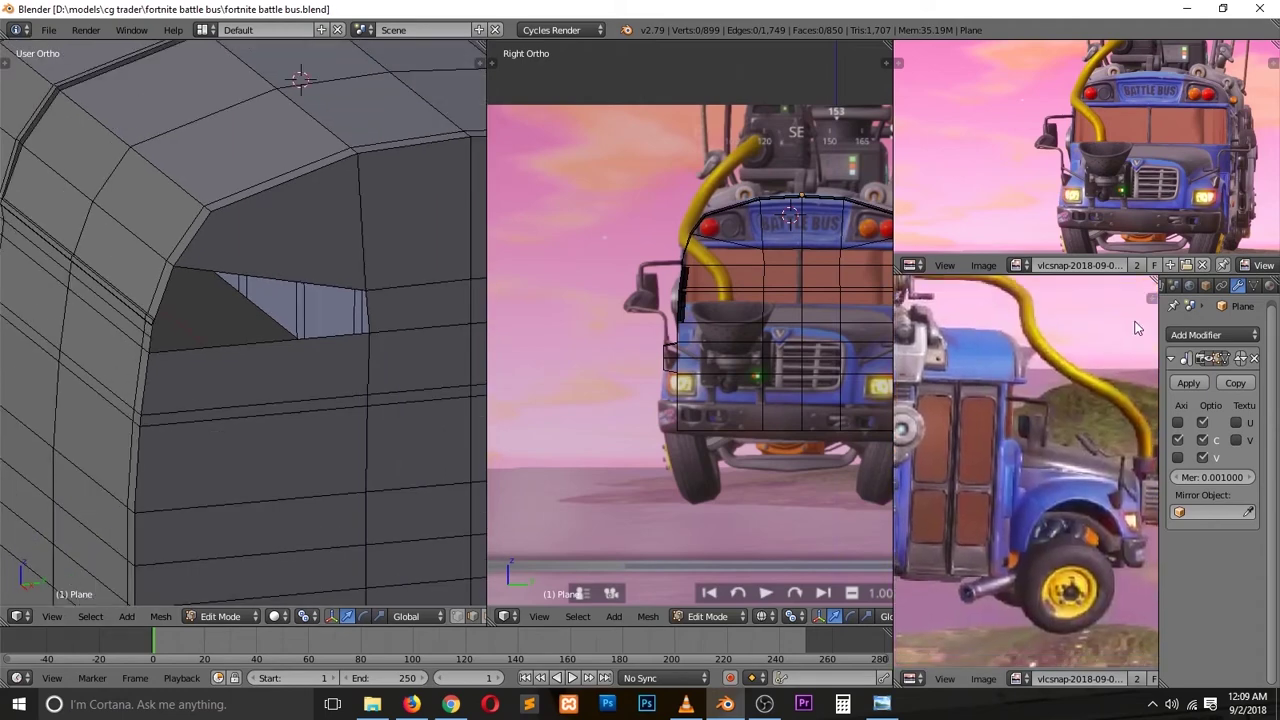
scroll(352, 338, "down", 3)
key("Tab")
key("KP_1")
Step: Move the arch vertices to trace the front wheel arch and delete the extra vertex
key("Tab")
key("z")
scroll(320, 325, "up", 5)
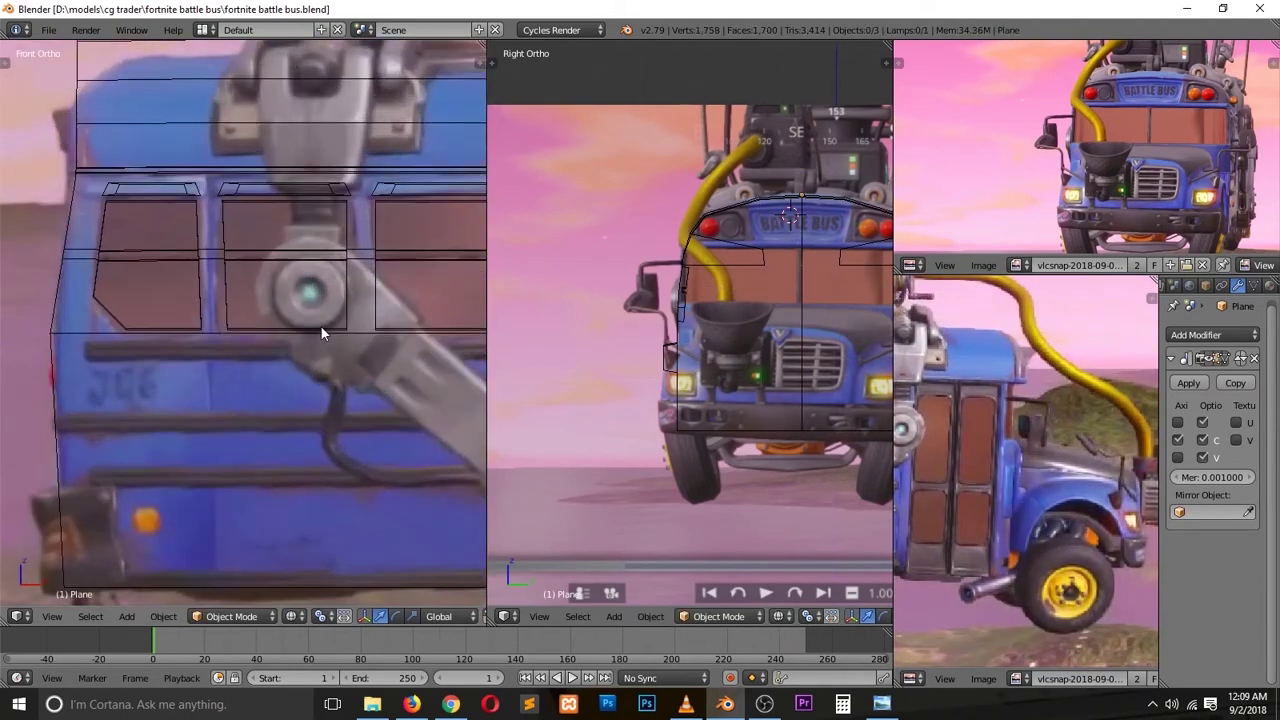
scroll(127, 440, "up", 2)
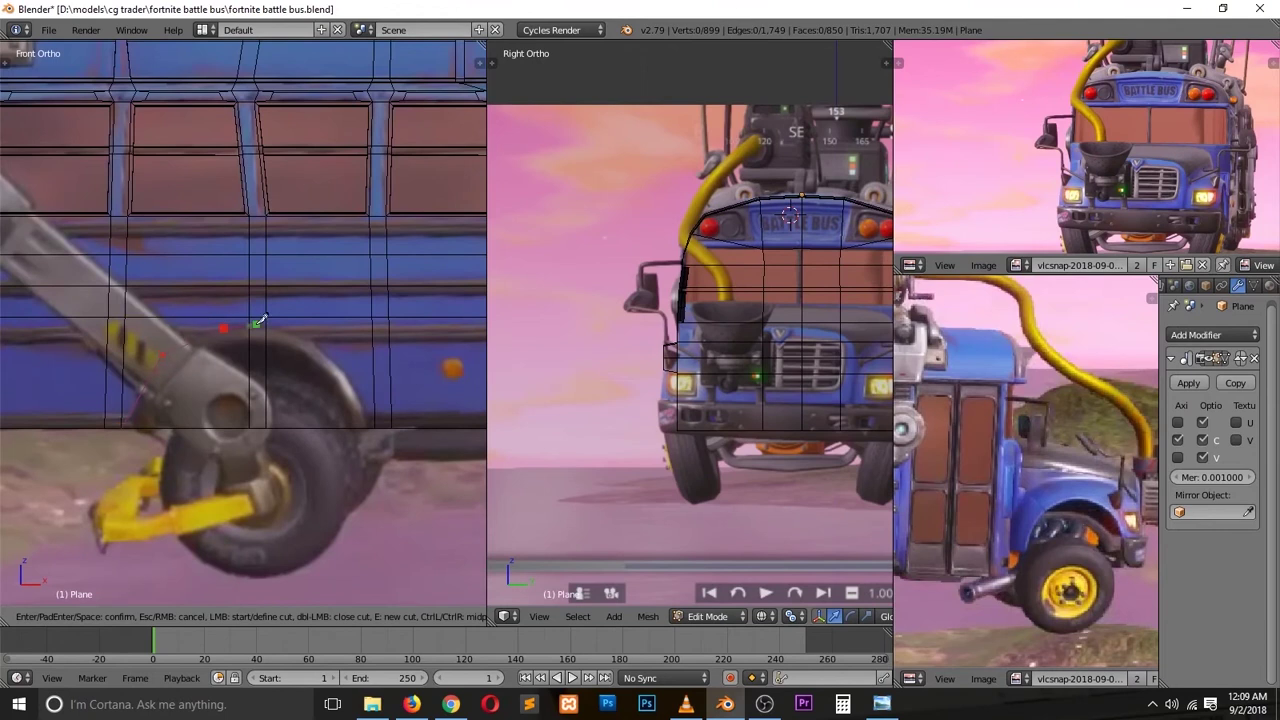
scroll(153, 372, "up", 2)
right_click(150, 371)
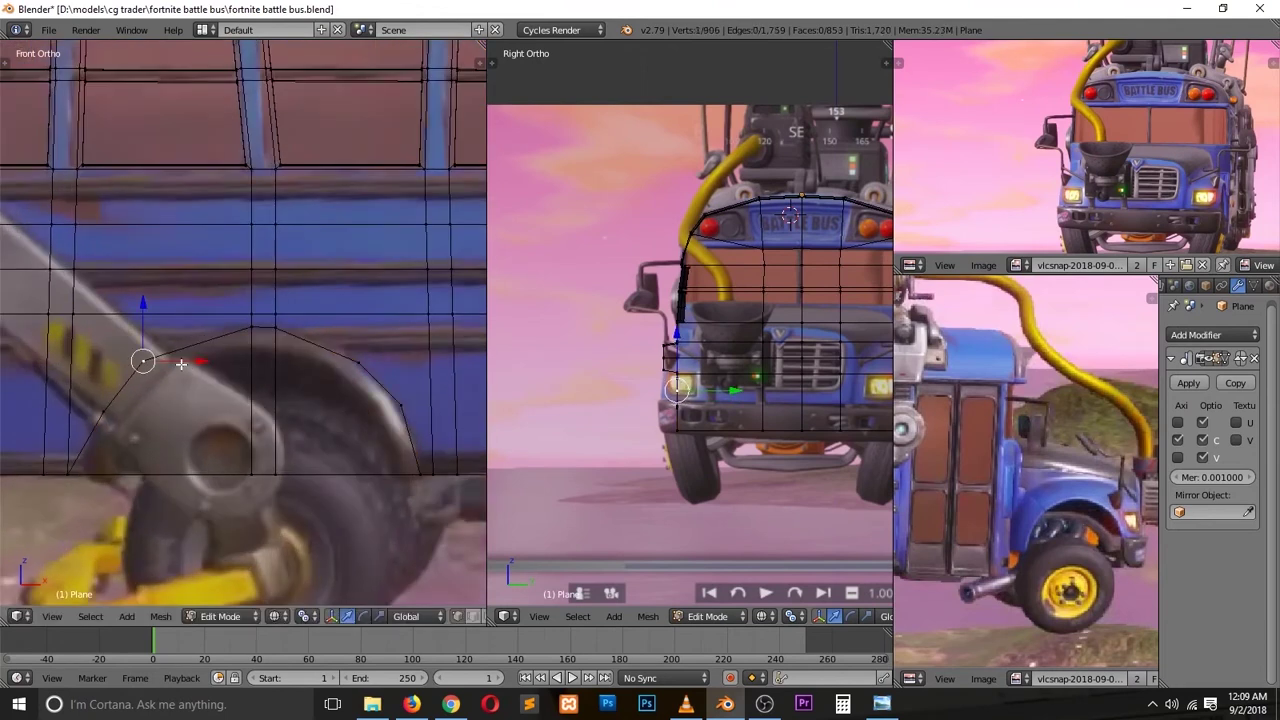
key("g")
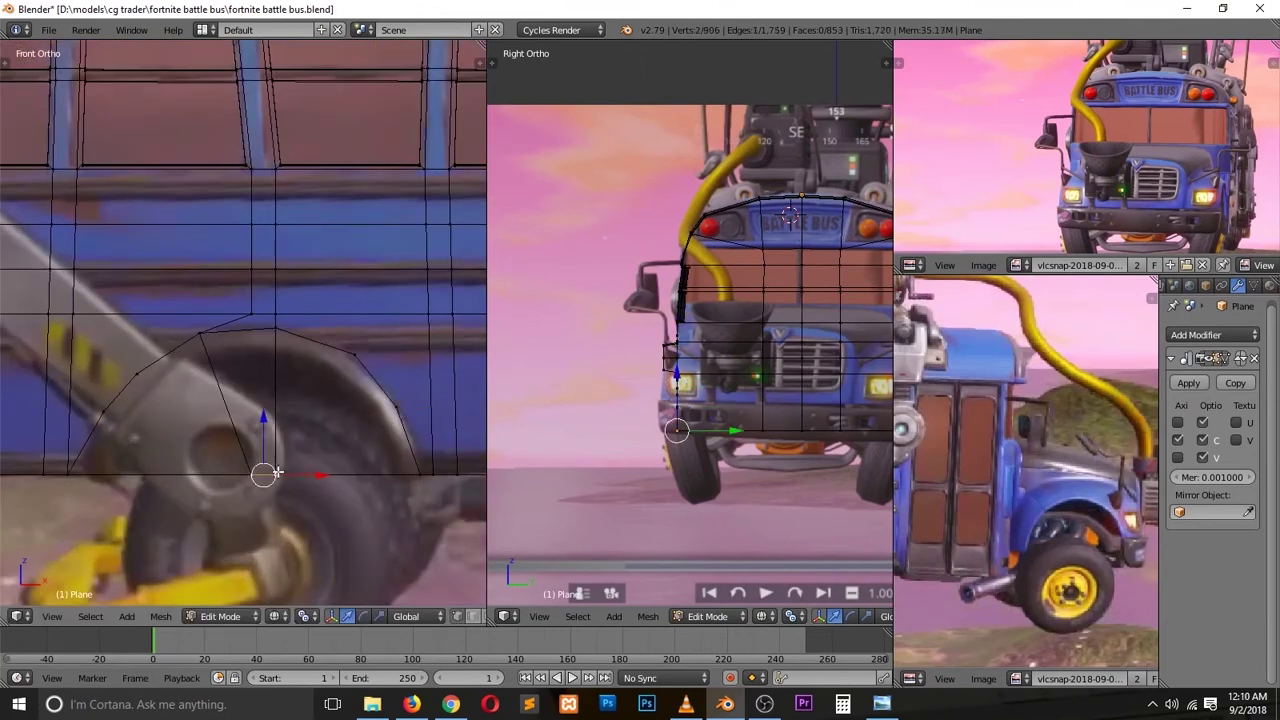
key("x")
left_click(263, 478)
Step: Add a horizontal edge loop along the bus side near the door
key("k")
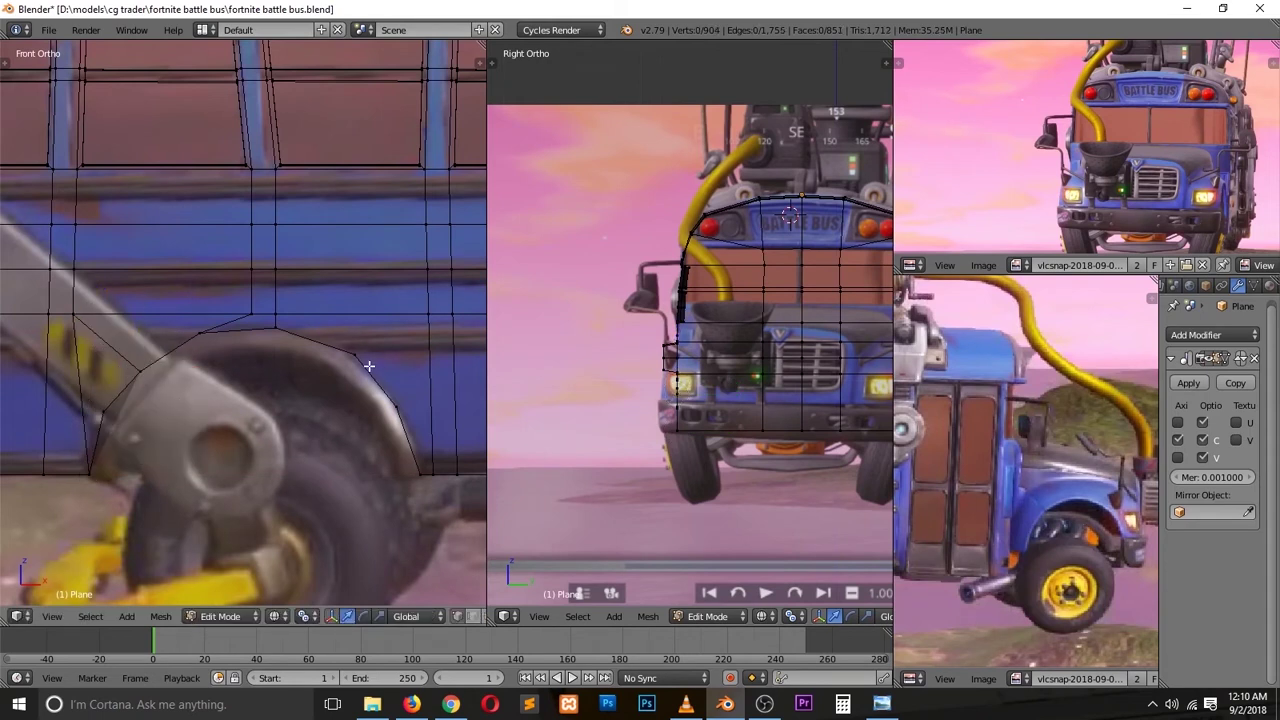
key("ctrl+r")
left_click(222, 392)
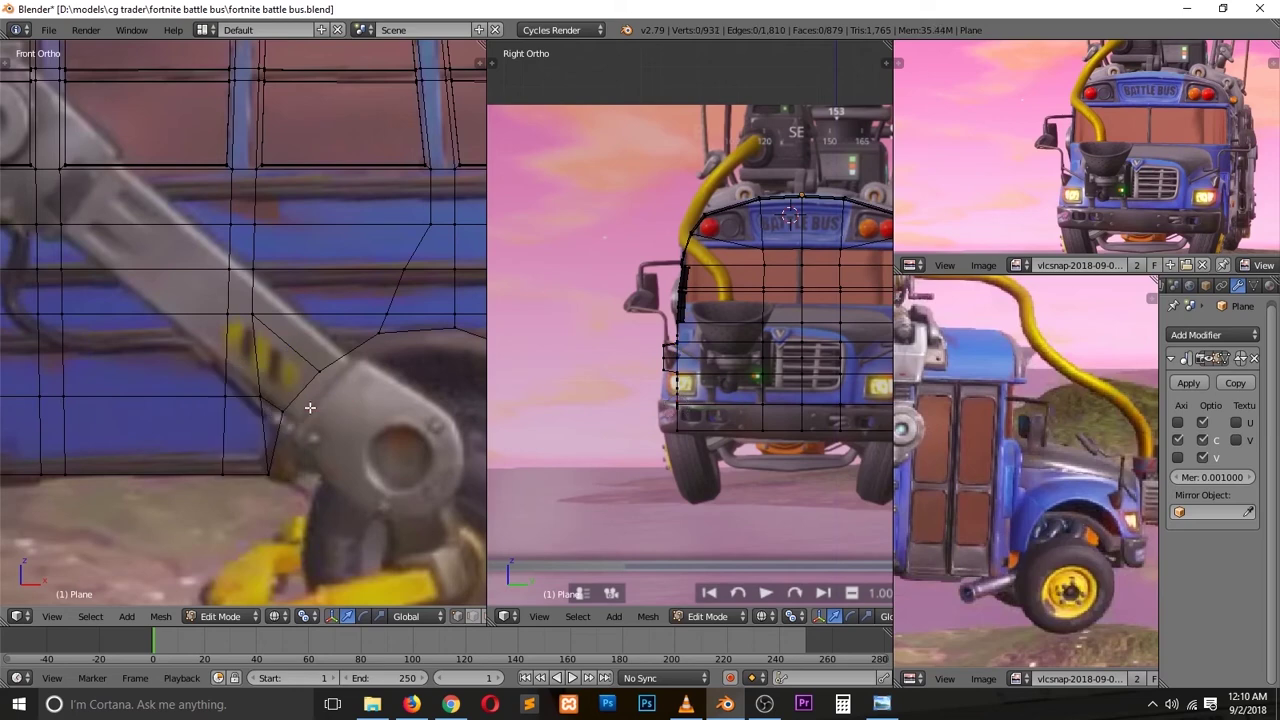
scroll(310, 407, "down", 3)
scroll(310, 407, "down", 2)
scroll(331, 380, "up", 5)
key("x")
key("v")
scroll(300, 300, "up", 2)
scroll(325, 394, "down", 1)
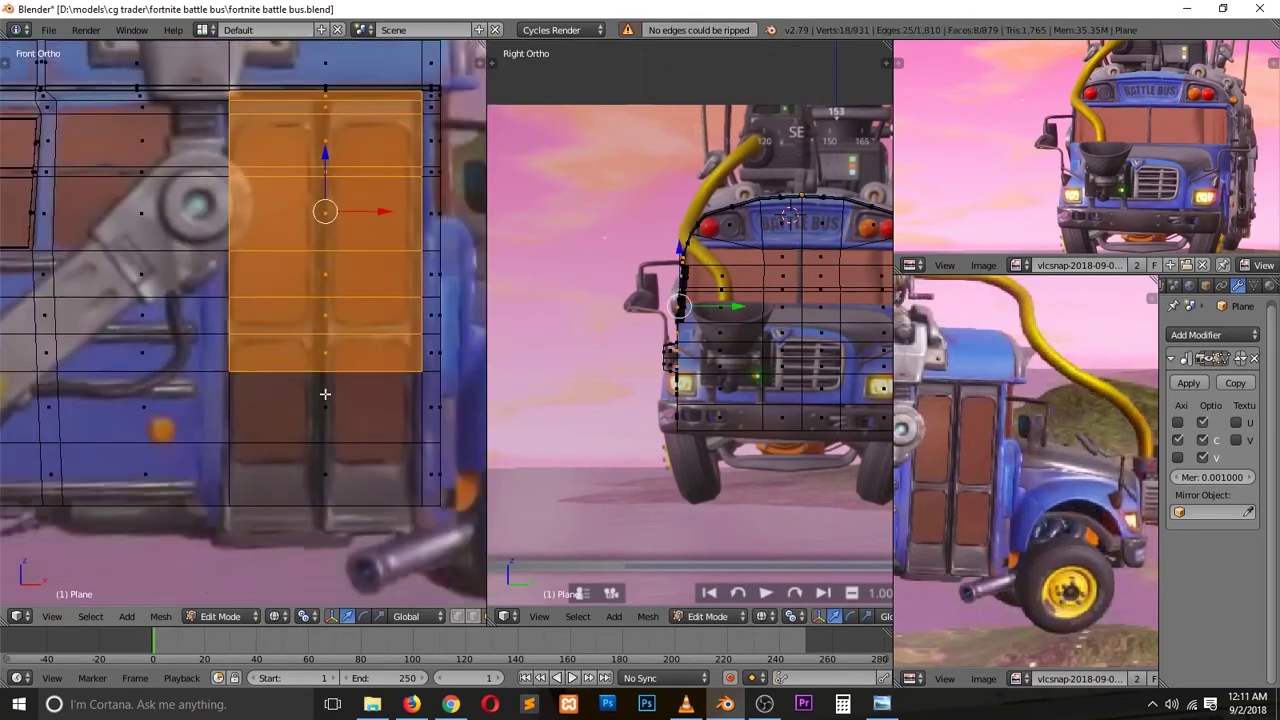
Step: Save the bus file over the existing one
key("ctrl+shift+o")
left_click(226, 341)
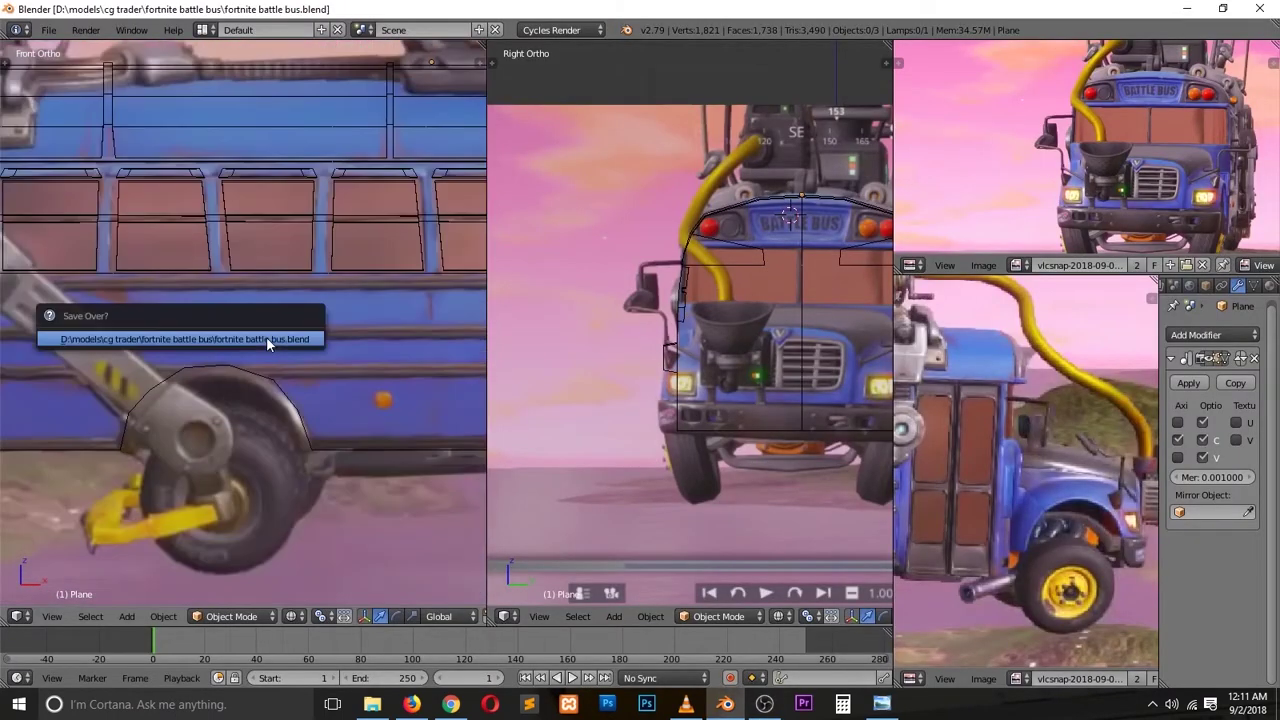
left_click(268, 326)
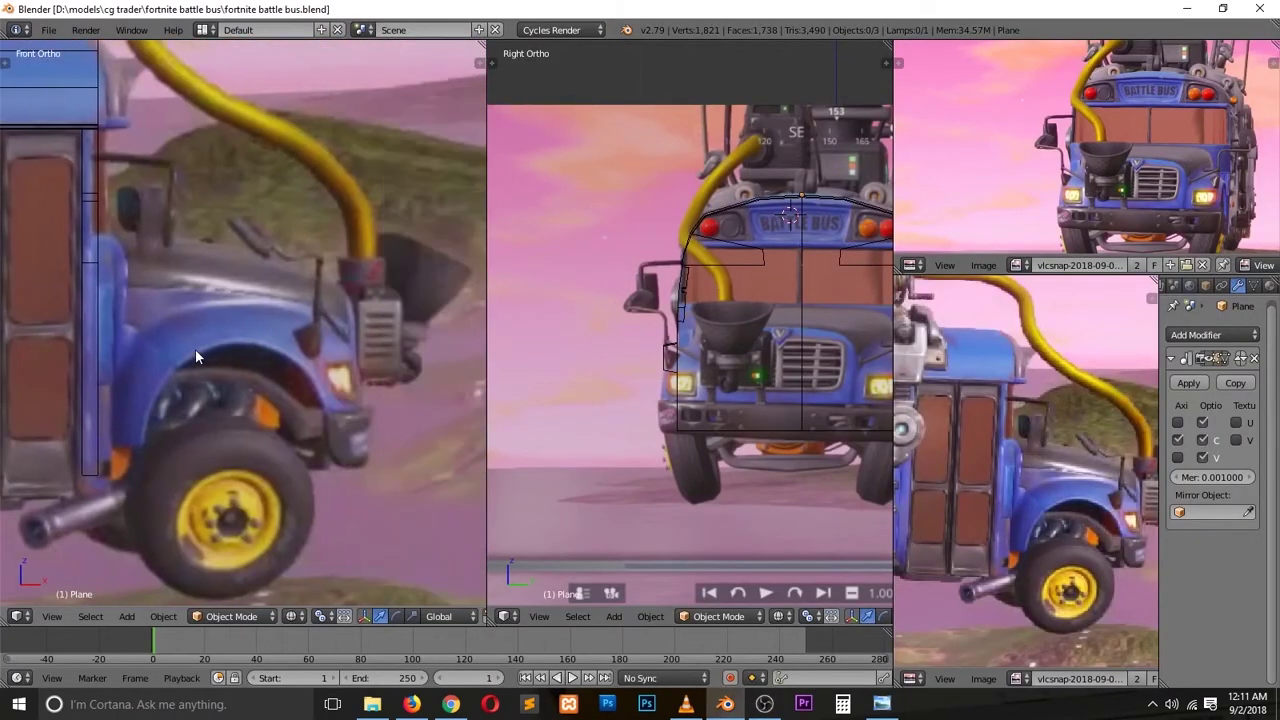
Step: Add a new plane for the fender panel and centre the view on it
scroll(651, 281, "up", 3)
scroll(746, 304, "up", 2)
key("shift+a")
left_click(778, 316)
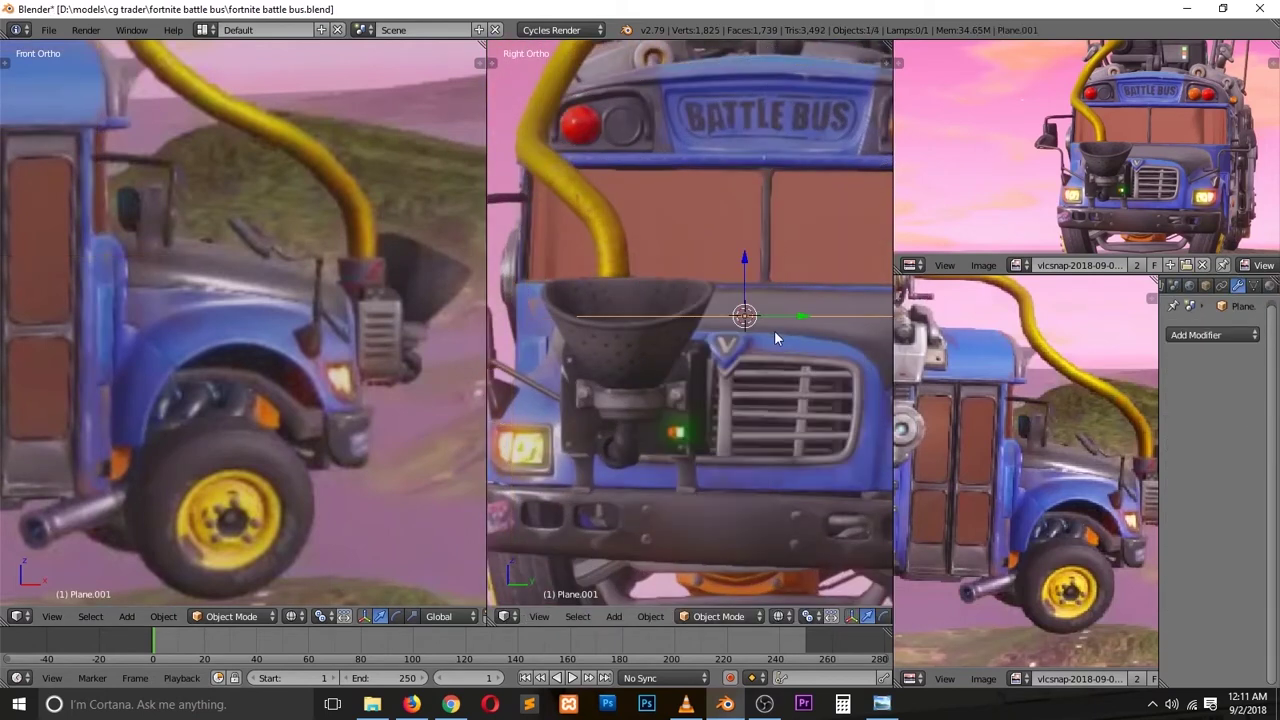
key("KP_Decimal")
key("Tab")
middle_click_drag(325, 317, 197, 289)
key("KP_1")
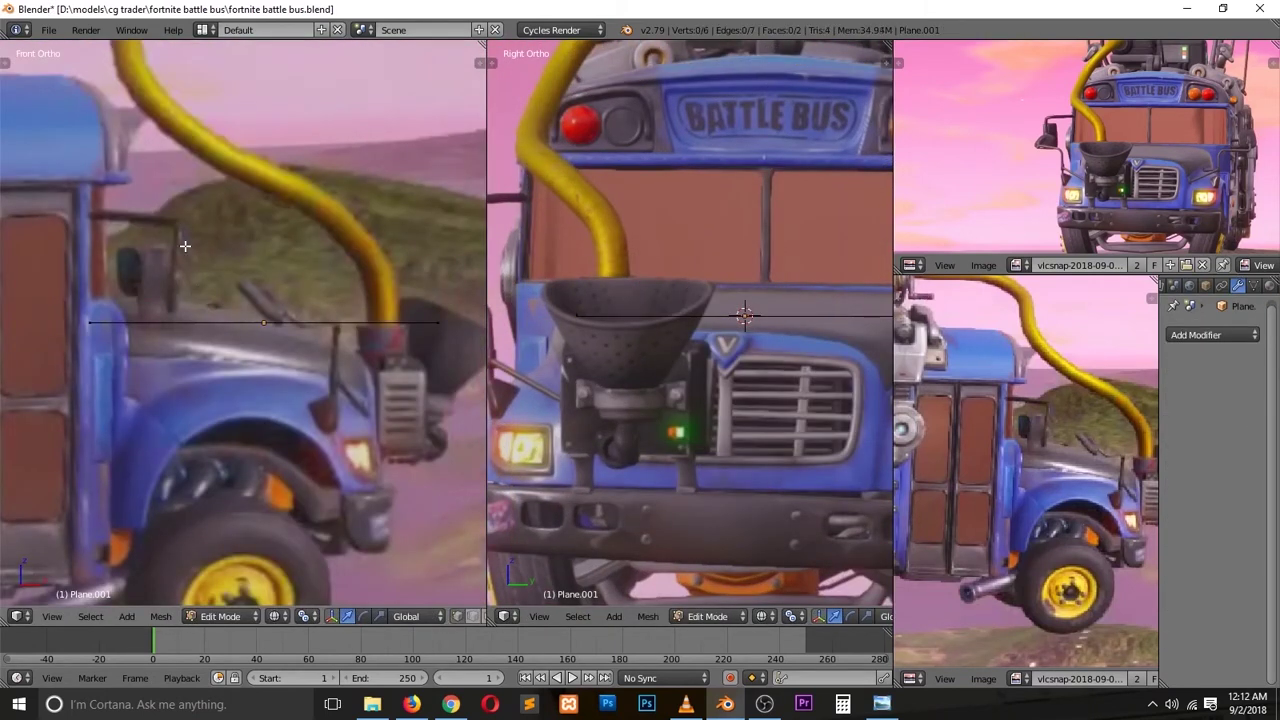
key("Tab")
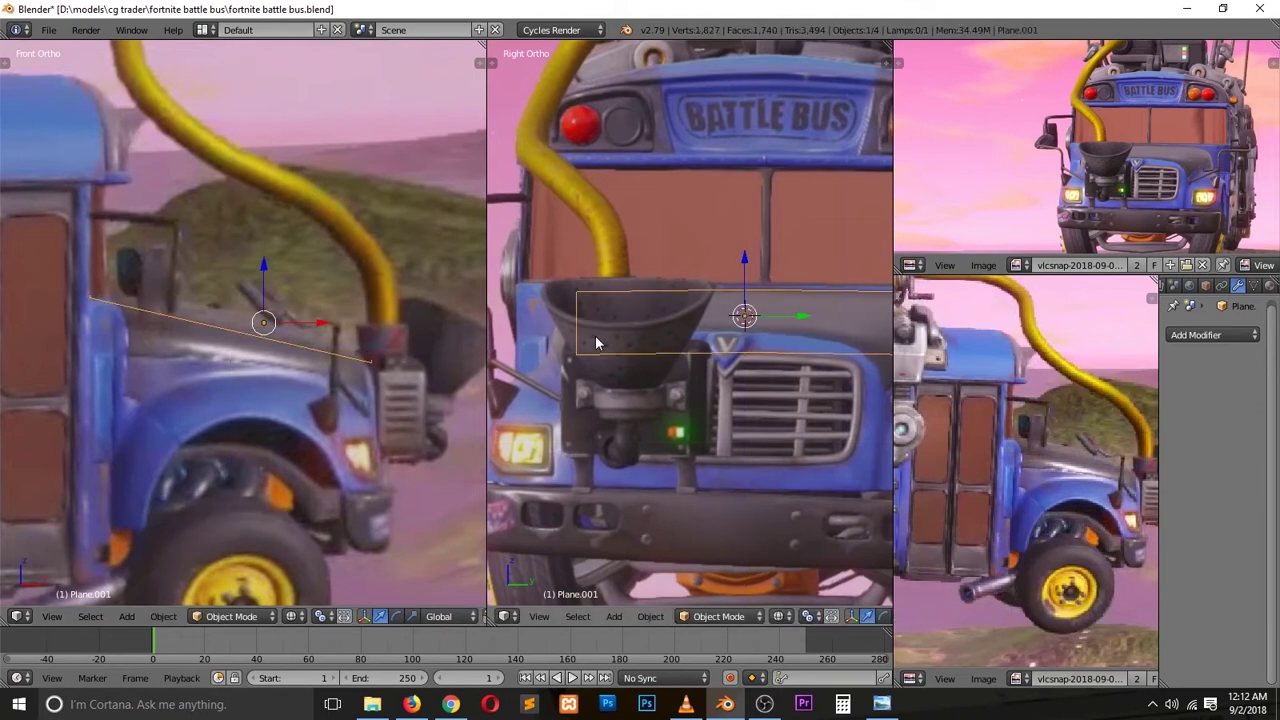
key("Tab")
middle_click_drag(602, 297, 452, 297, "shift")
key("Tab")
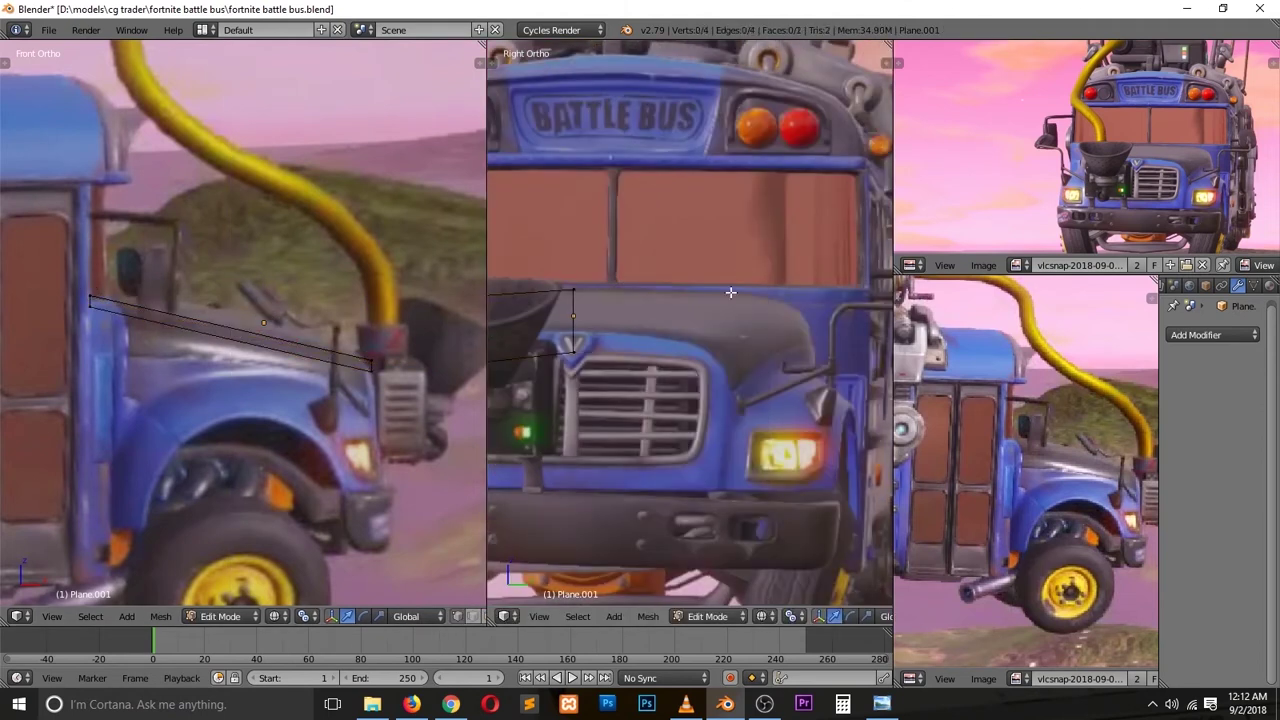
Step: Give the plane a Mirror modifier across the Y axis
left_click(1212, 334)
left_click(995, 505)
left_click(1178, 440)
middle_click_drag(463, 349, 613, 349, "shift")
Step: Raise the panel's top edge, add loop cuts, and extrude the edges downward
key("Tab")
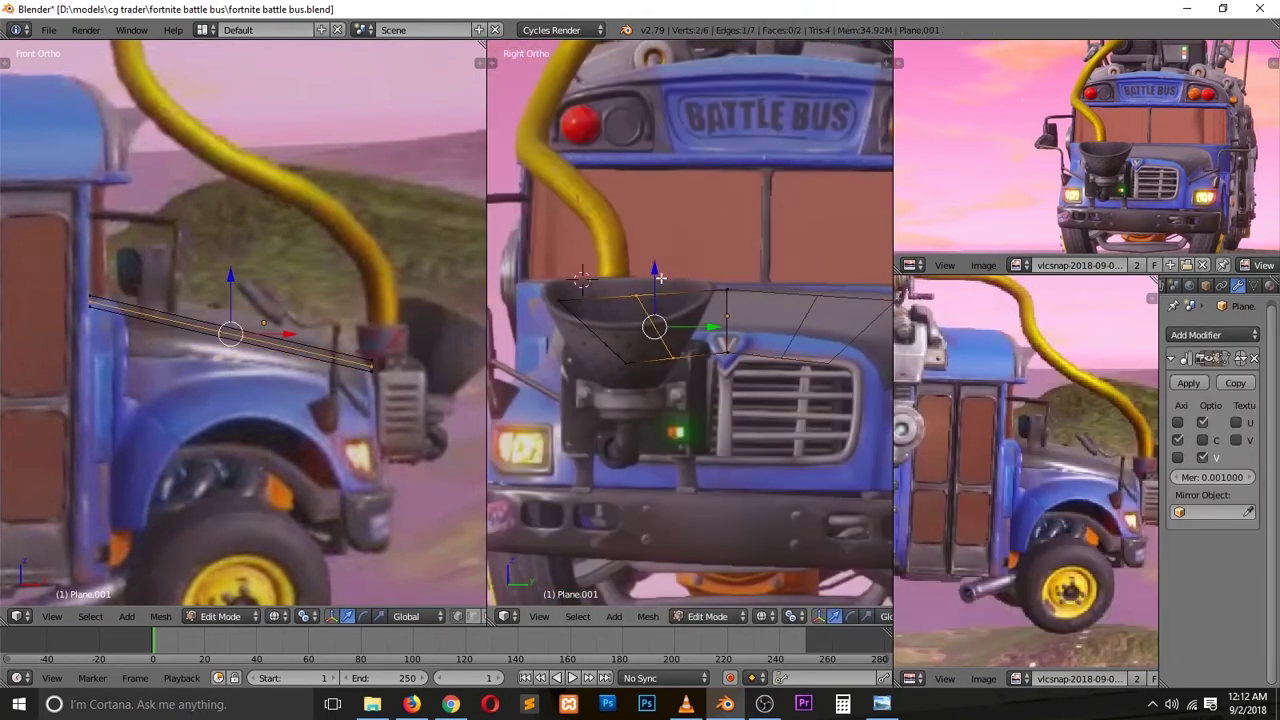
left_click_drag(683, 311, 678, 287)
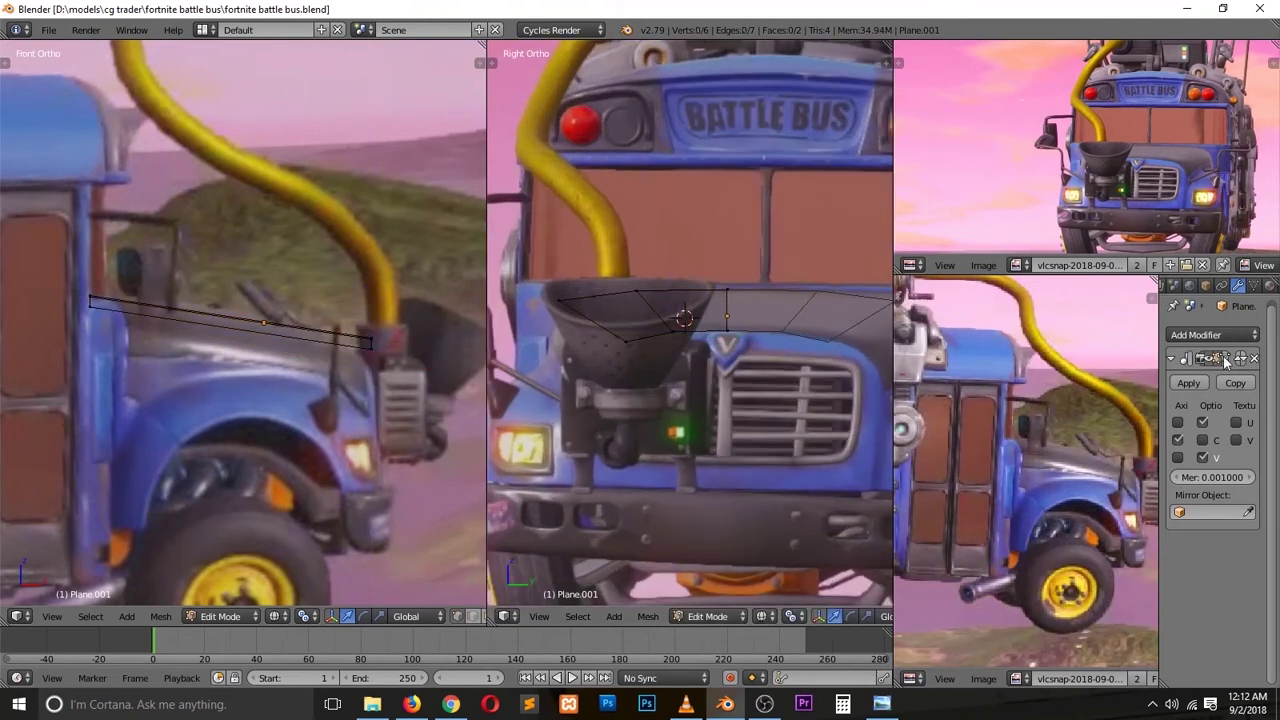
key("ctrl+r")
left_click(299, 312)
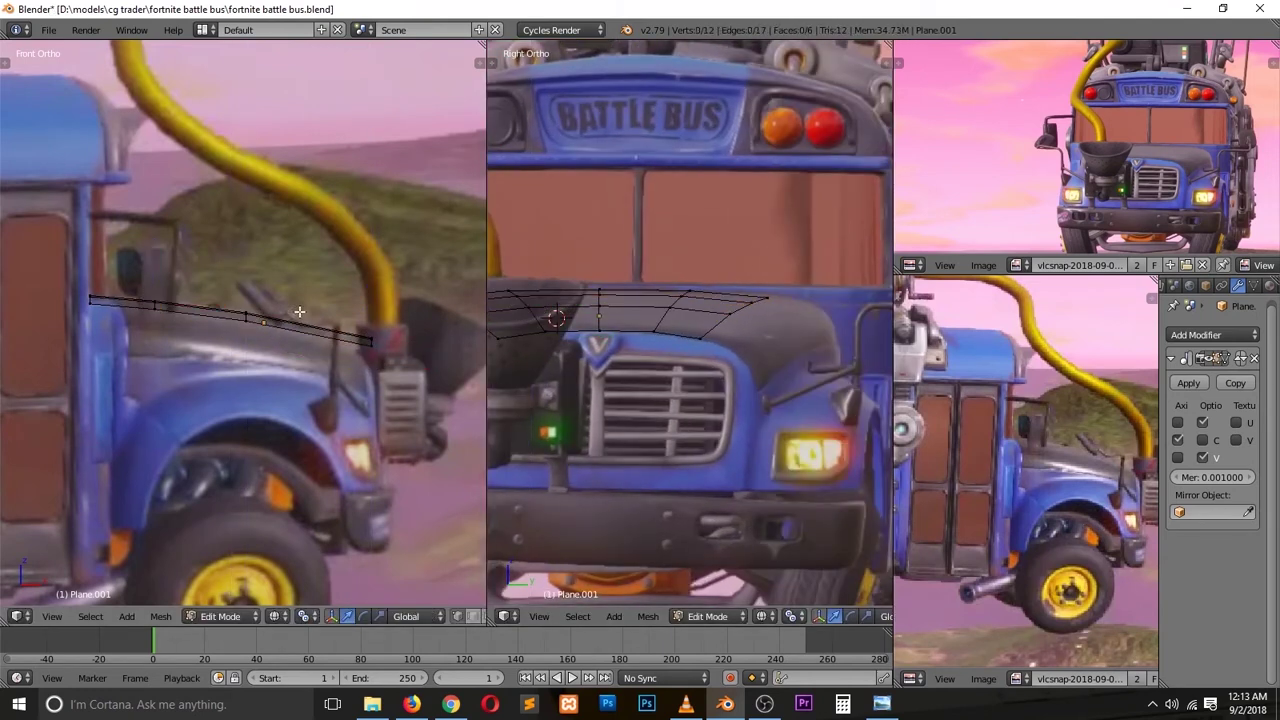
key("e")
left_click(214, 370)
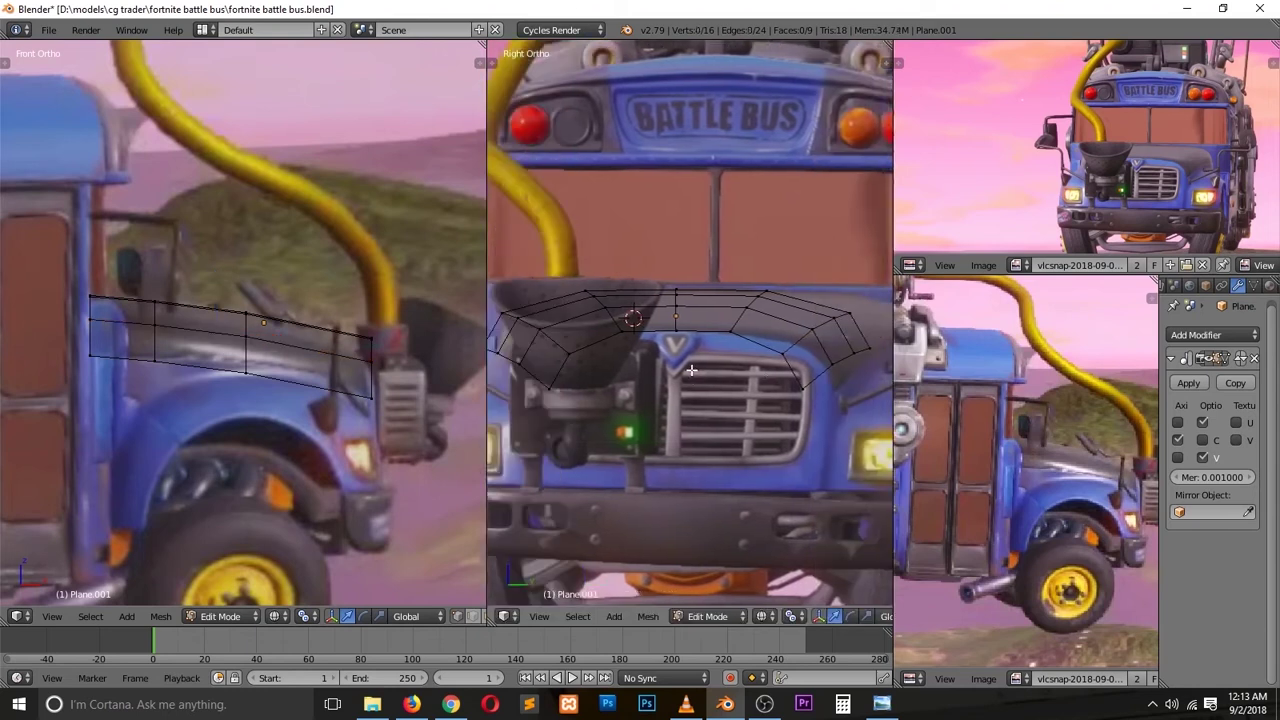
Step: Extrude the panel's bottom row of vertices downward and save the file
right_click(594, 354)
left_click(367, 311)
key("a")
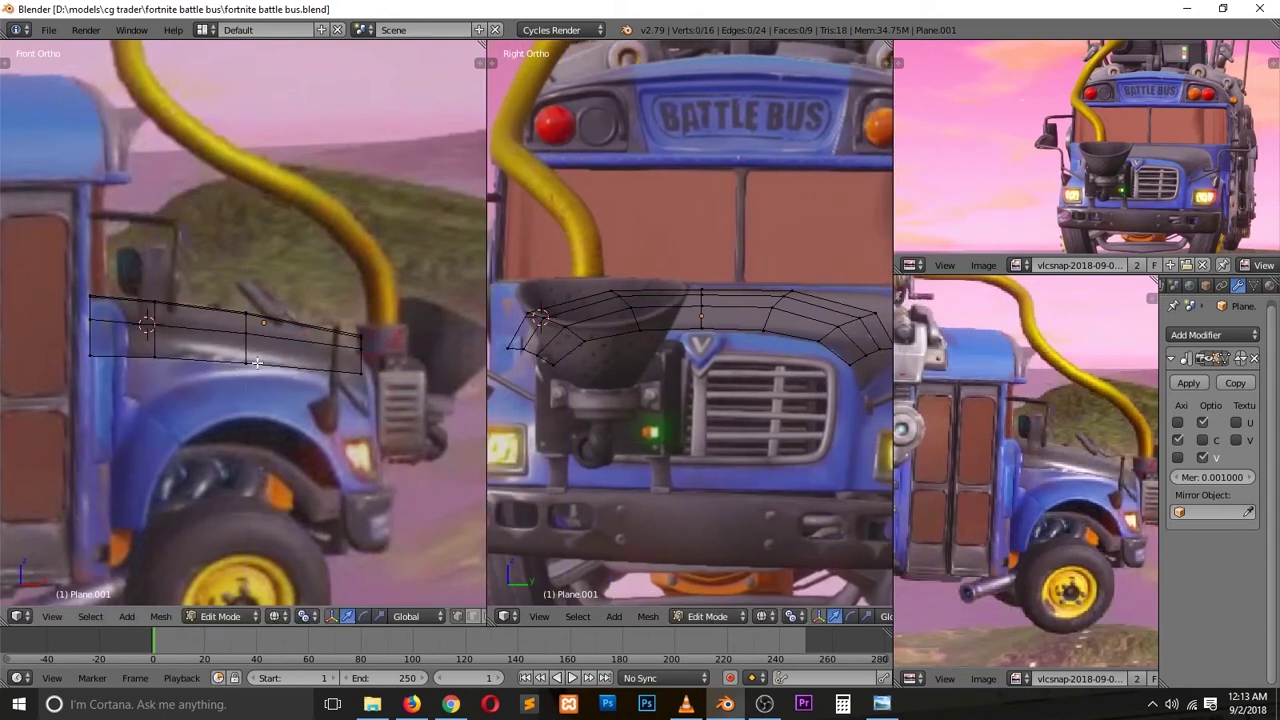
scroll(690, 330, "down", 2)
key("z")
scroll(198, 362, "up", 3)
right_click(198, 362, "alt")
key("e")
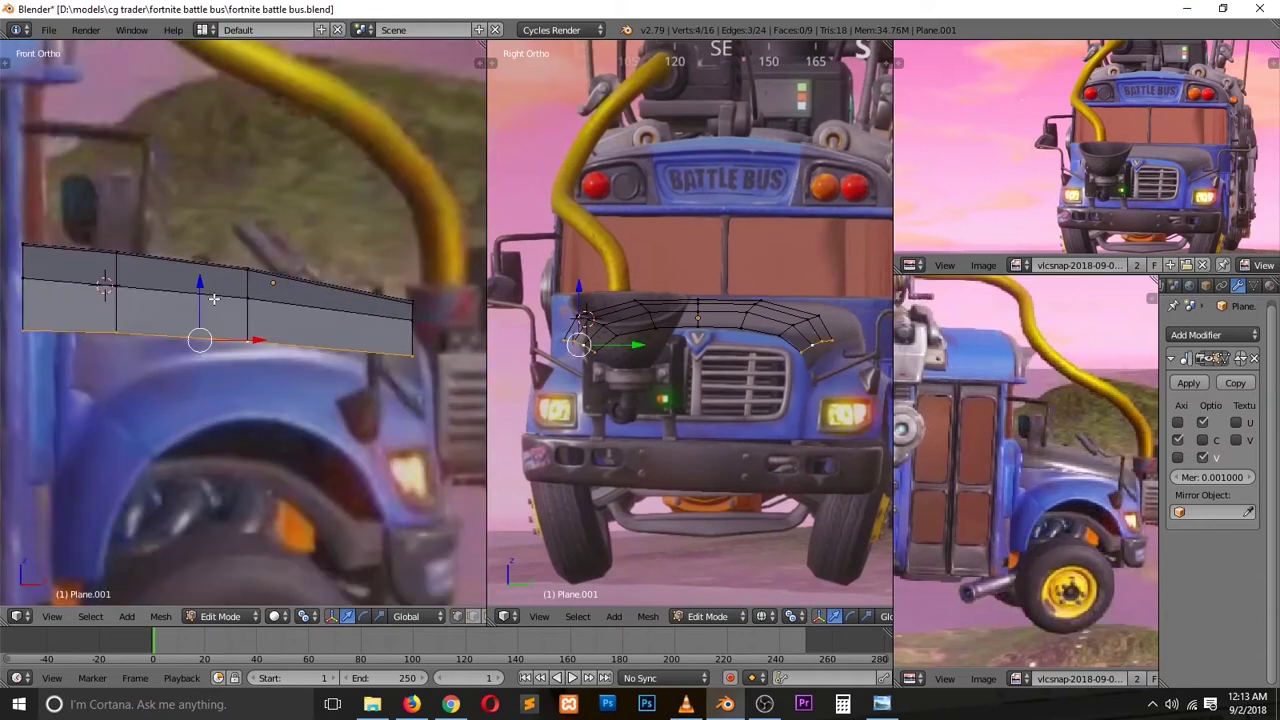
left_click(319, 391)
key("ctrl+s")
Step: Add a vertical loop, move the corner vertex, and extrude a new row toward the wheel arch
key("ctrl+r")
left_click(343, 380)
right_click(446, 392)
key("g")
middle_click_drag(90, 394, 220, 394, "shift")
right_click(107, 388, "shift")
key("e")
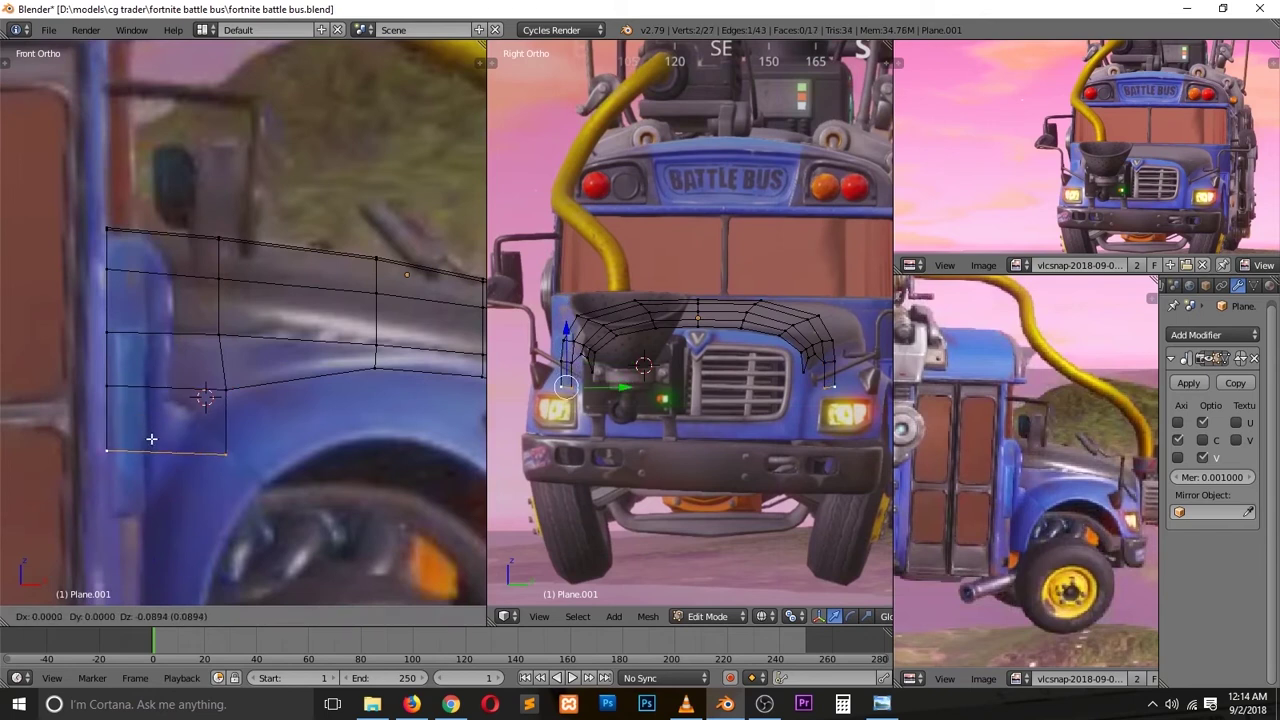
scroll(567, 399, "up", 1)
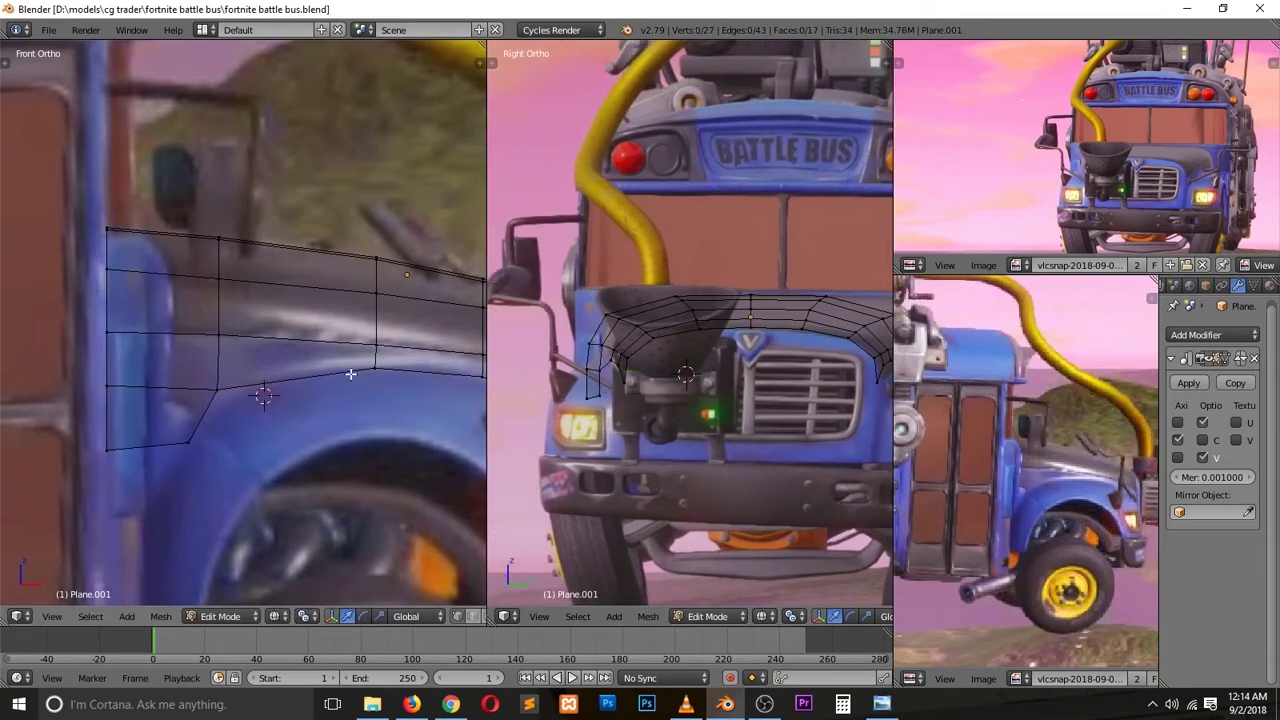
scroll(191, 434, "down", 1, "shift")
scroll(123, 244, "down", 1, "shift")
key("e")
left_click(210, 446)
Step: Reshape a vertex to follow the fender curve, then save the file
right_click(217, 300)
key("g")
left_click(341, 374)
key("a")
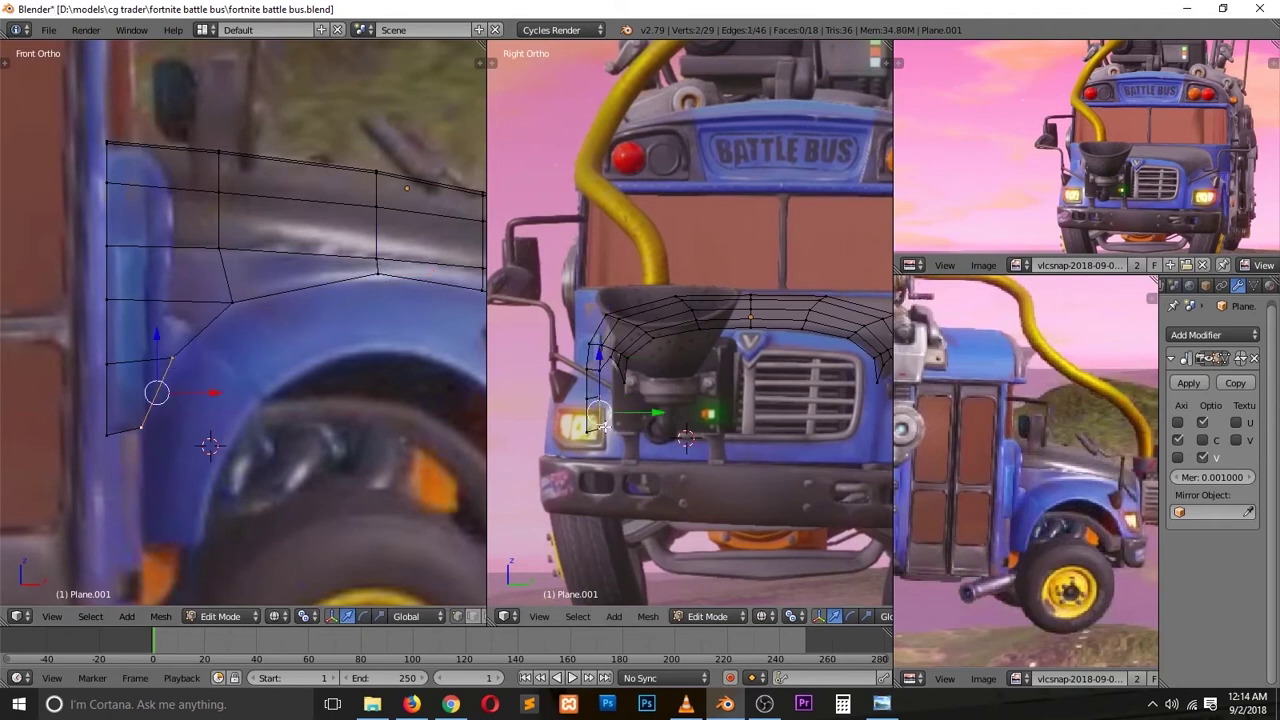
key("ctrl+s")
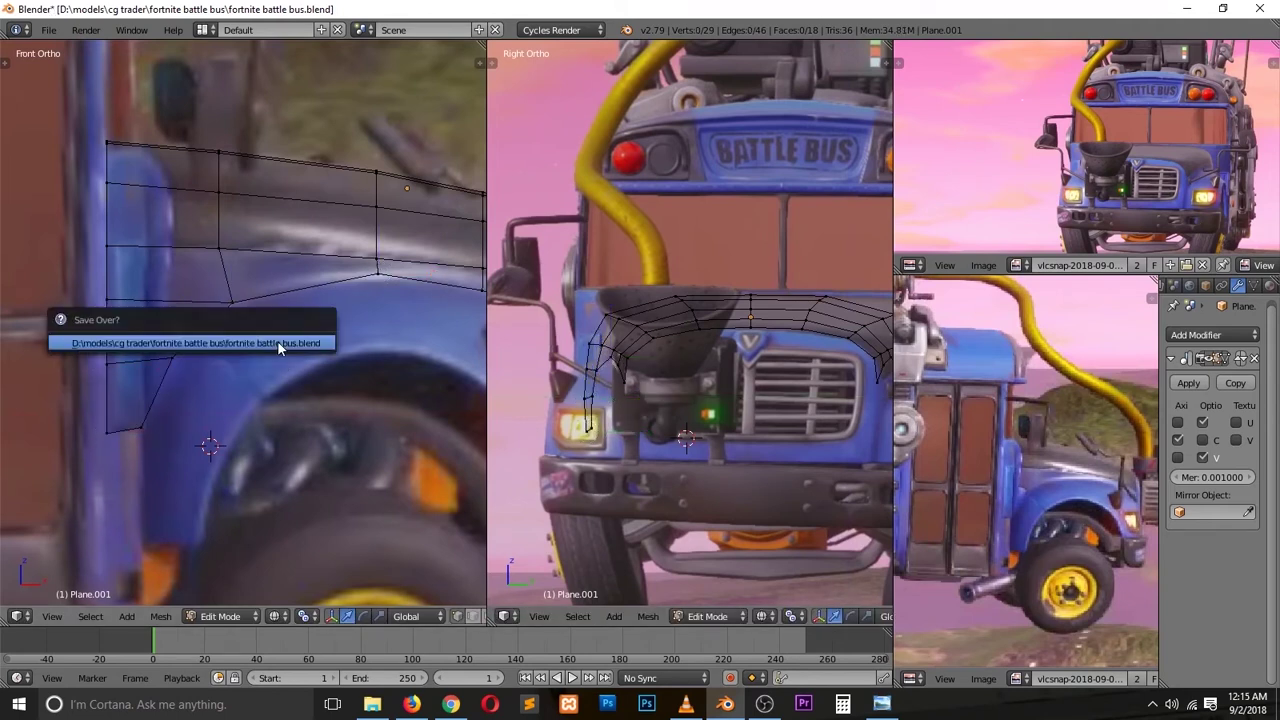
left_click(150, 337)
scroll(157, 431, "down", 1)
scroll(625, 375, "up", 1)
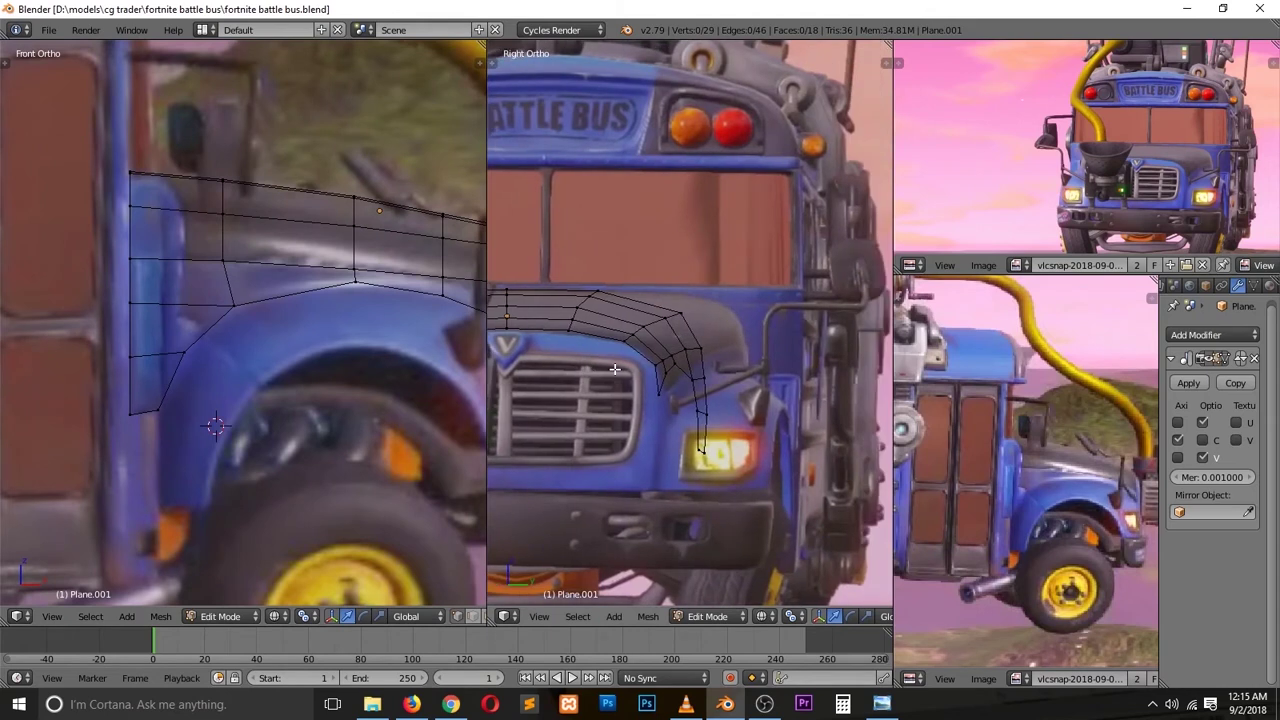
scroll(403, 311, "down", 1)
Step: Scale the lower edge loop and move it along Y down the fender
right_click(403, 311, "alt")
left_click(429, 285)
key("g")
key("y")
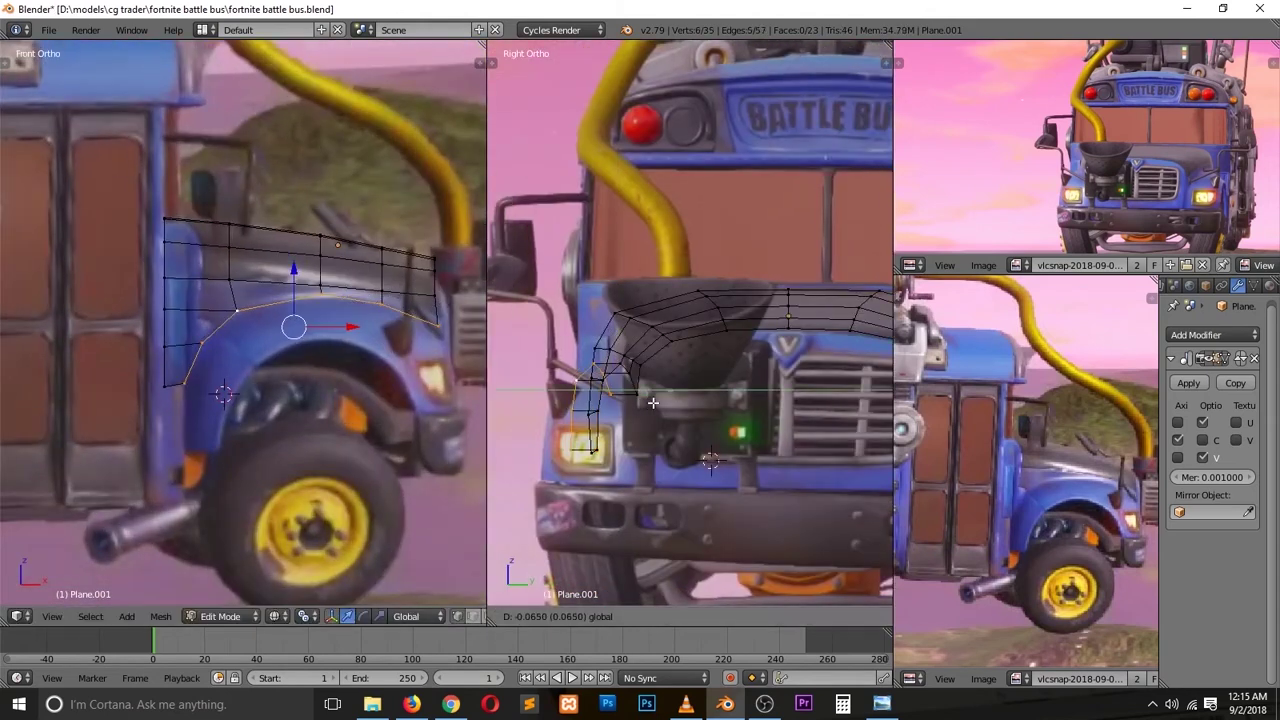
left_click(622, 390)
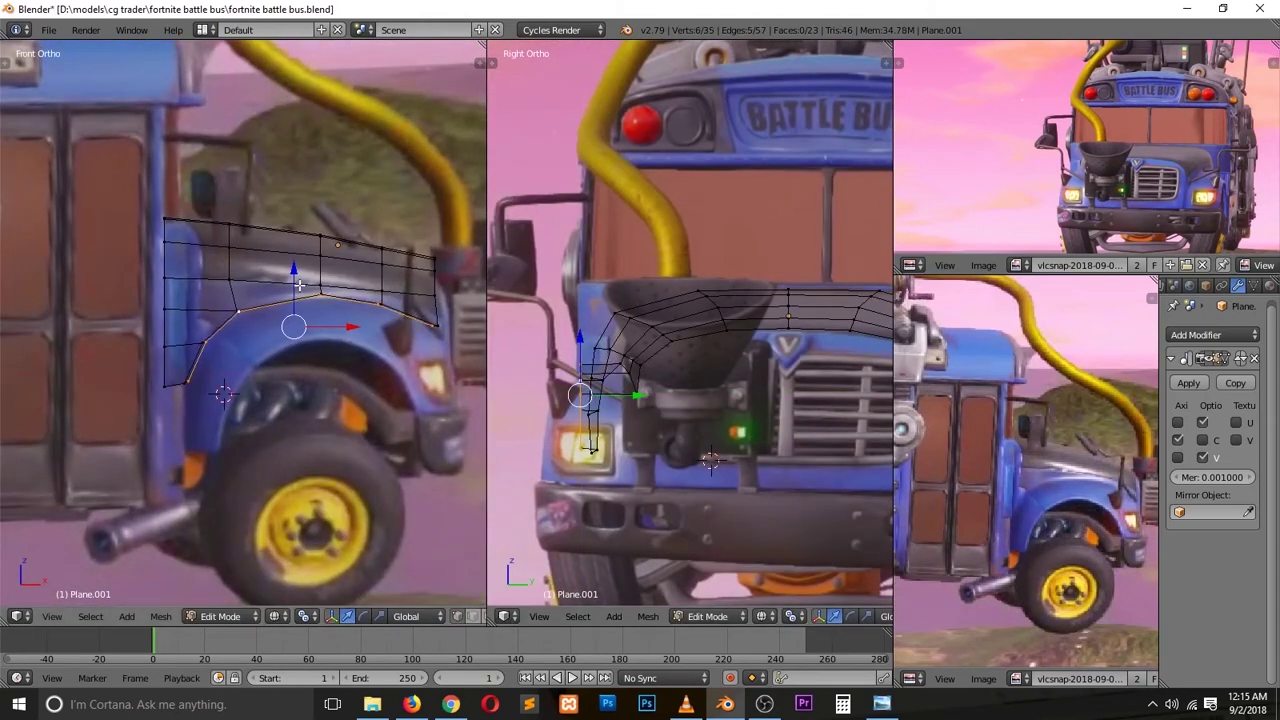
left_click_drag(288, 298, 288, 334)
key("g")
key("y")
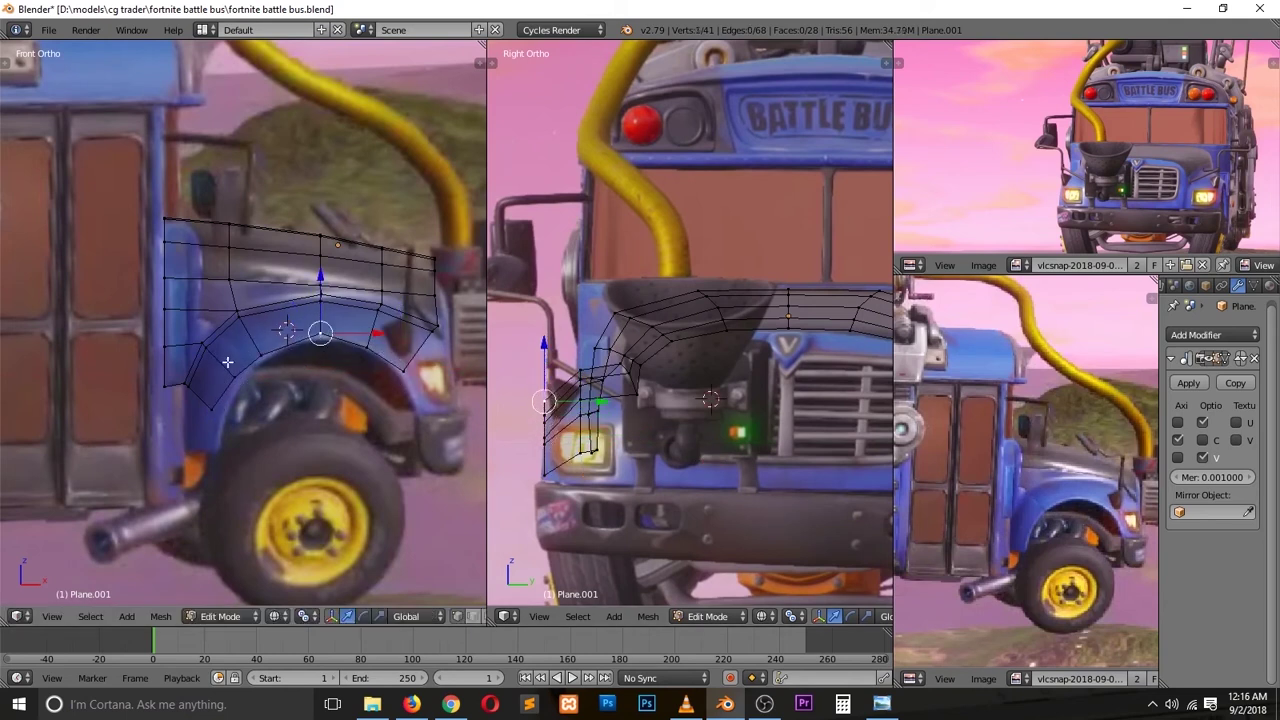
scroll(241, 383, "up", 2)
middle_click_drag(241, 383, 173, 429)
Step: Extrude a new face from the fender edge in the front orthographic view
key("KP_1")
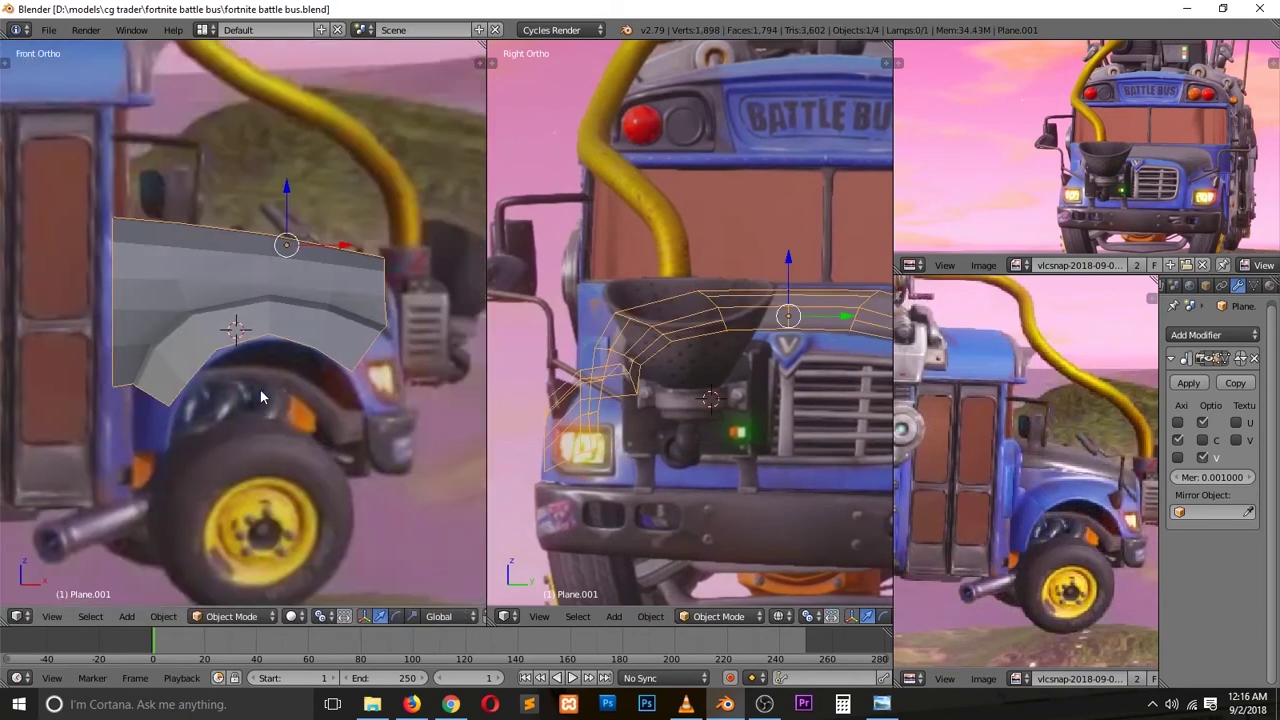
scroll(260, 389, "up", 1)
key("g")
key("e")
left_click(430, 375)
right_click(449, 383)
Step: Cut an edge loop through the fender arch faces and pick arch vertices
key("ctrl+r")
left_click(320, 355)
right_click(340, 360)
right_click(375, 370)
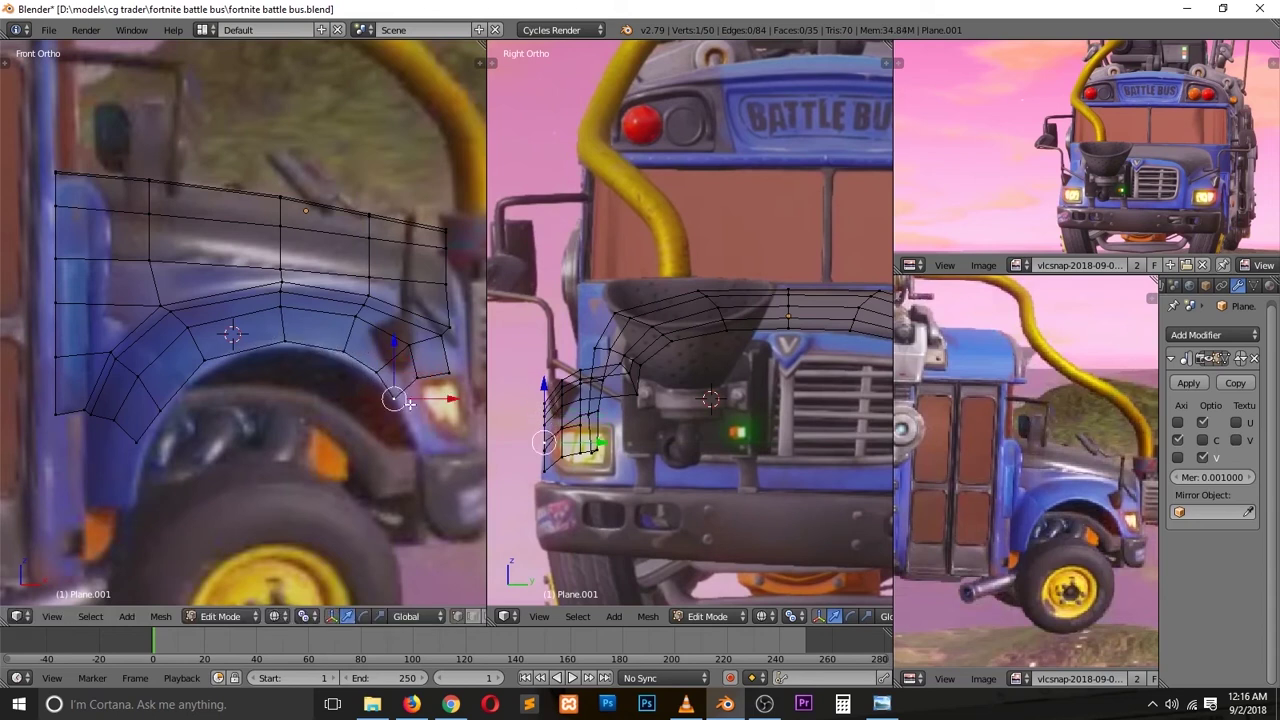
scroll(171, 437, "up", 1)
middle_click_drag(171, 437, 123, 374, "shift")
Step: Extrude the lower fender edges downward past the headlight, checking in solid shading
key("a")
key("e")
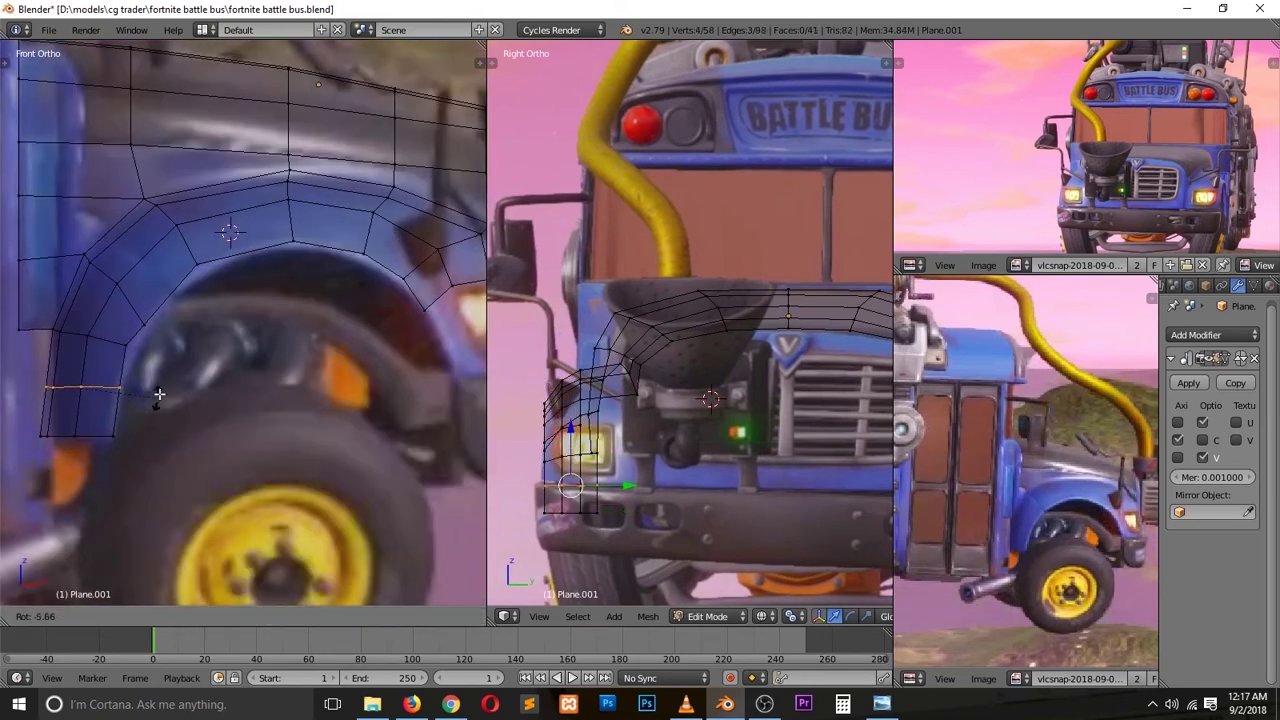
left_click(158, 394)
right_click(165, 336)
scroll(253, 378, "down", 2)
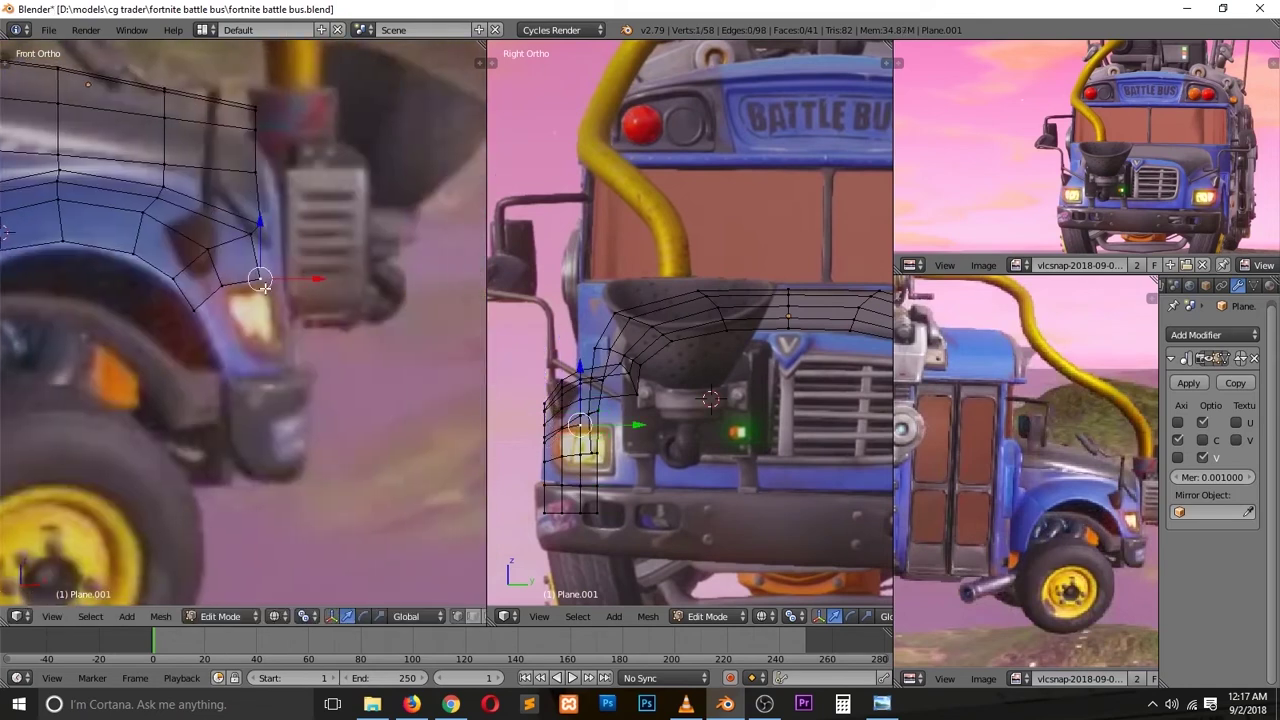
key("z")
key("z")
right_click(230, 295, "alt")
key("e")
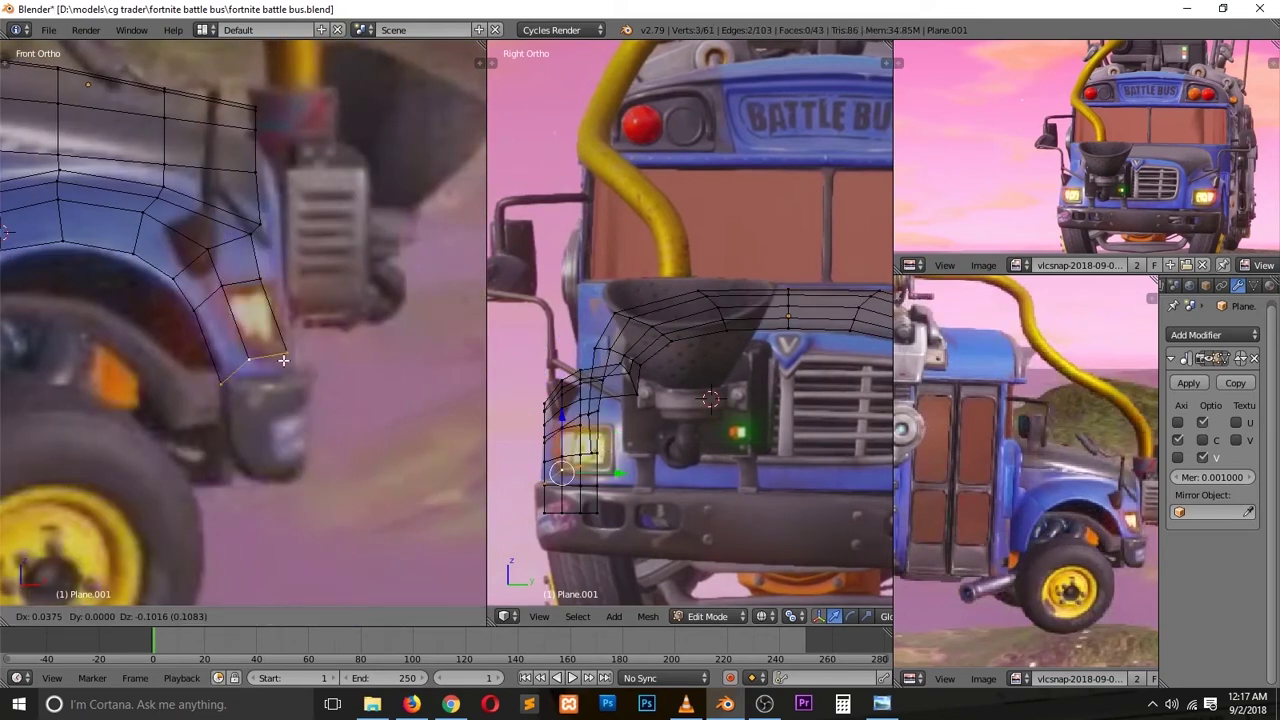
Step: Move the fender vertex beside the headlight into place and save the file
right_click(252, 354)
right_click(255, 344)
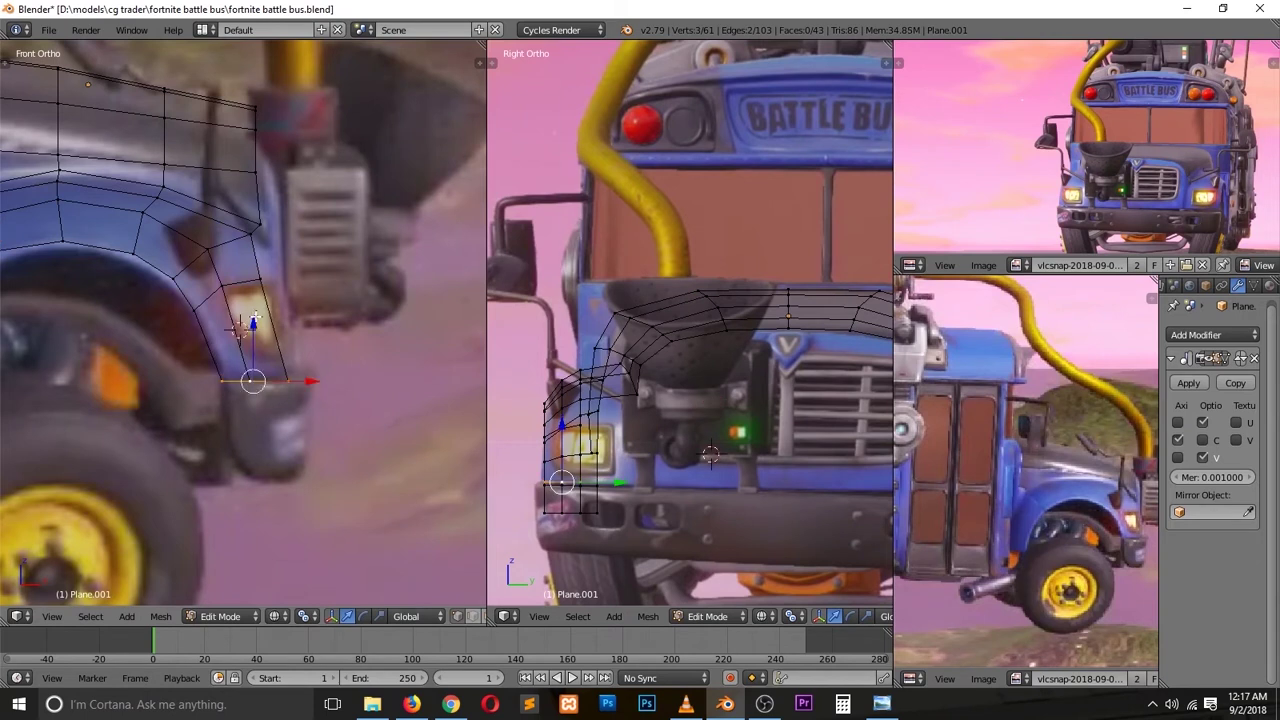
left_click(245, 355)
key("ctrl+s")
left_click(365, 443)
Step: Extrude and slide a lower edge to start the strip beneath the grille
scroll(631, 443, "down", 2)
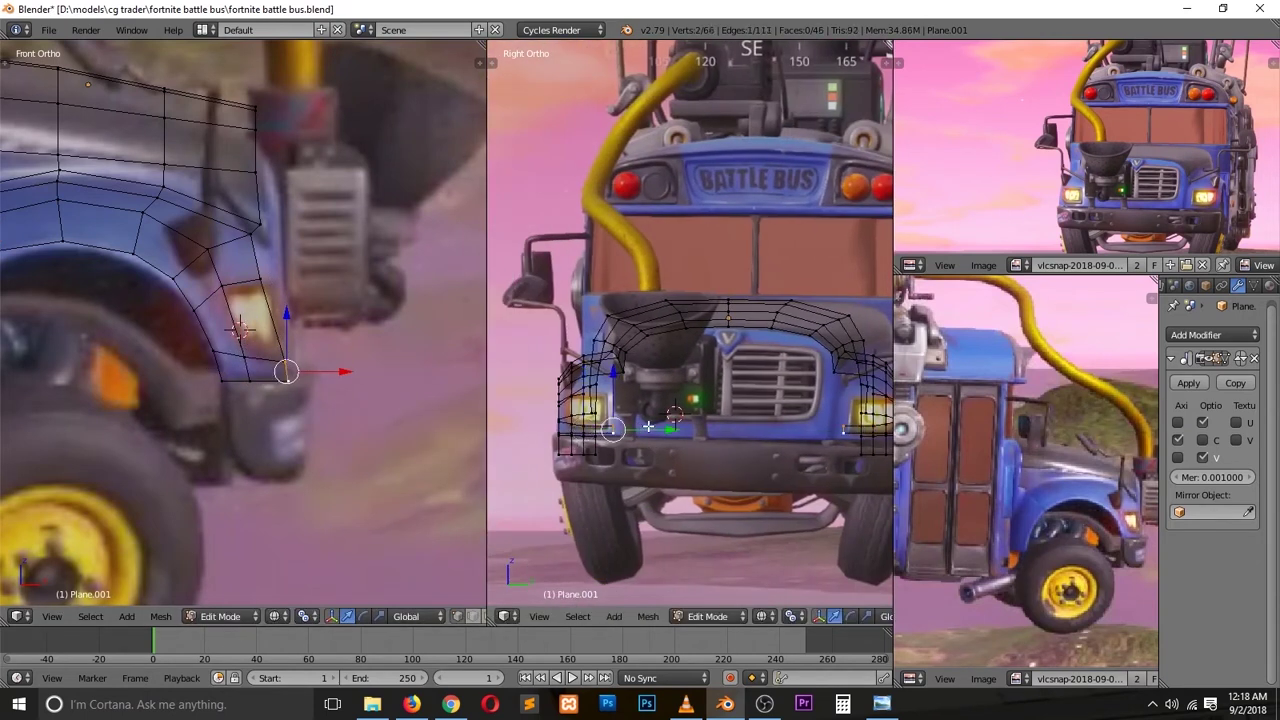
key("e")
left_click(568, 428)
scroll(568, 428, "up", 1)
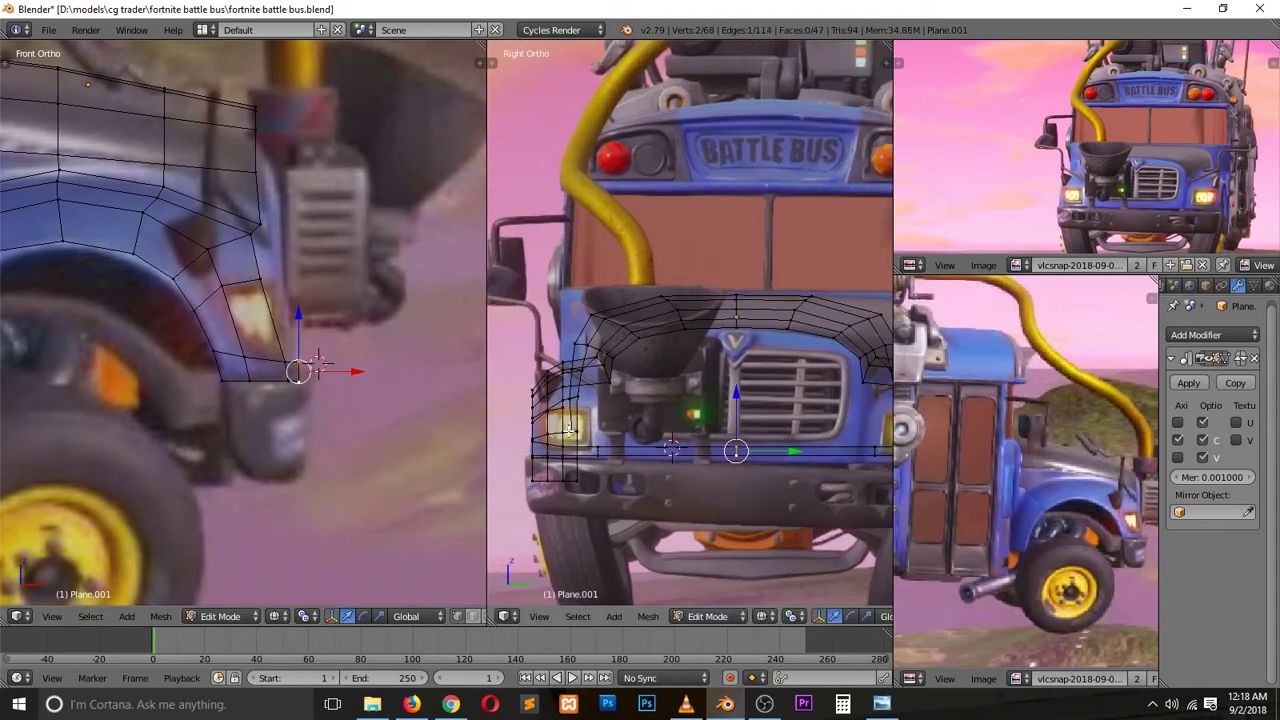
left_click(603, 447)
right_click(630, 445)
scroll(744, 493, "up", 2)
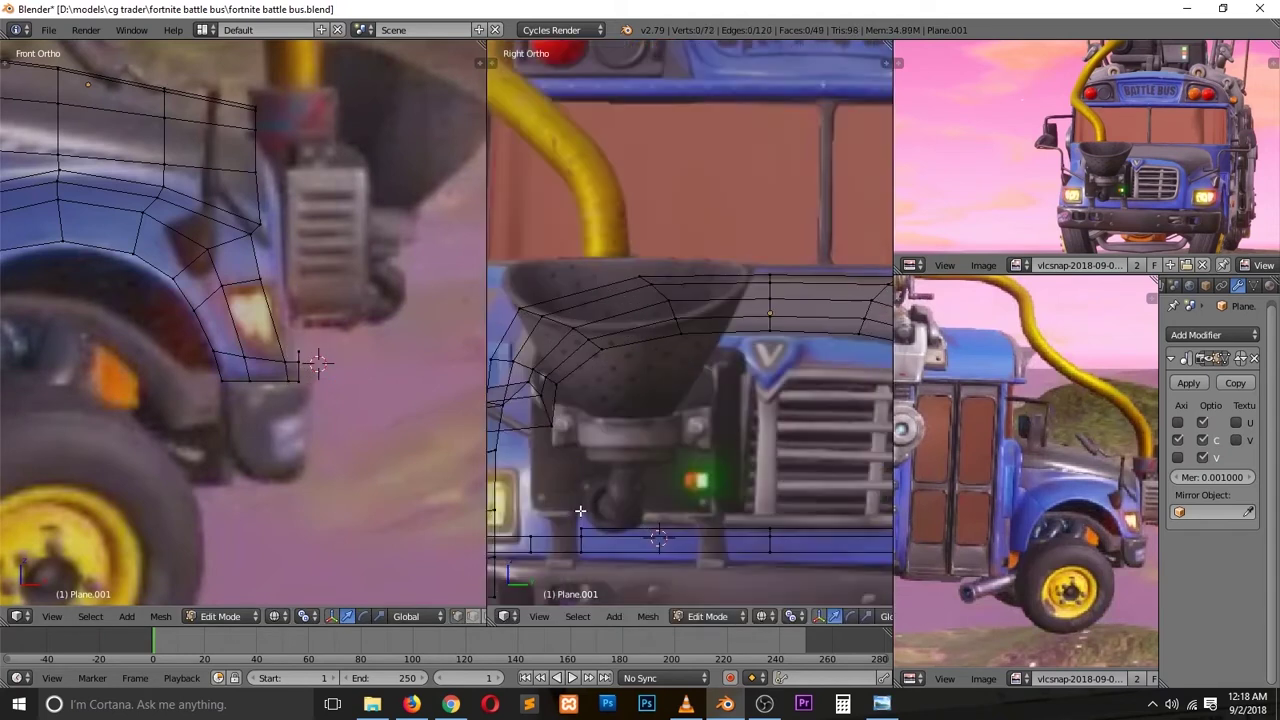
scroll(744, 493, "down", 1)
scroll(744, 493, "down", 2, "ctrl")
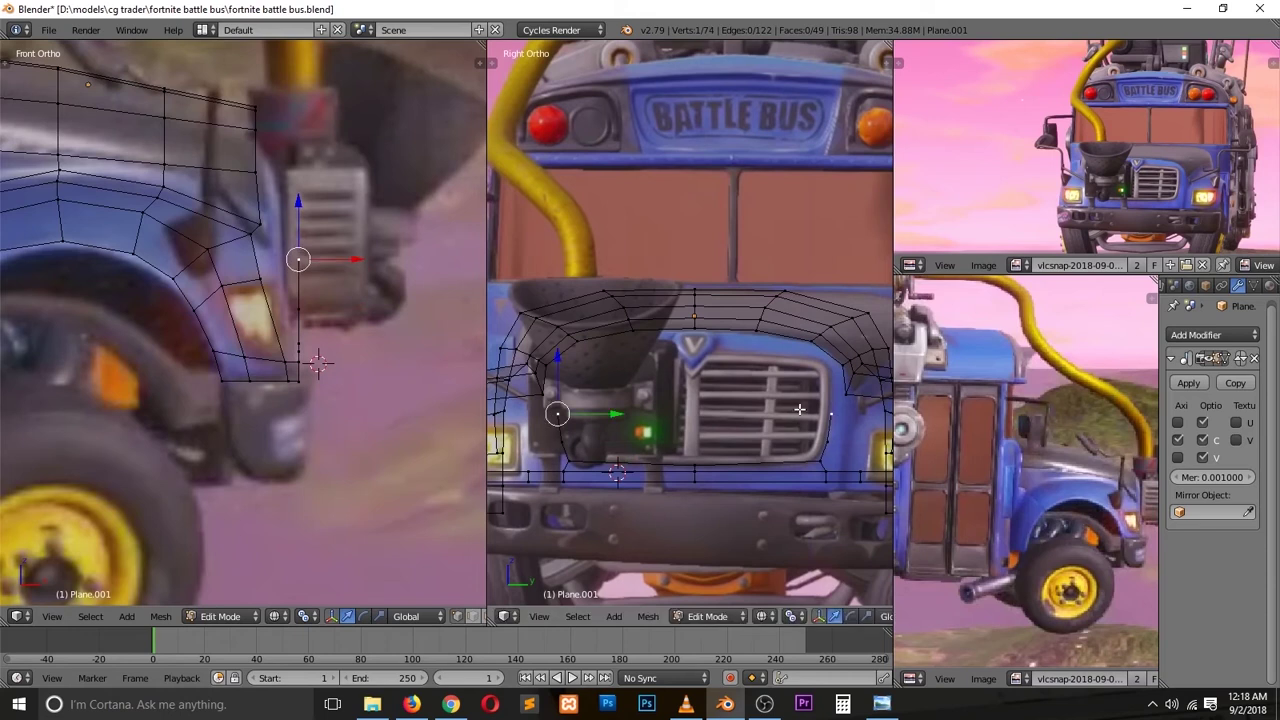
Step: Subdivide the strip edge, extrude the new vertex along Y, and add a loop cut
key("w")
left_click(523, 340)
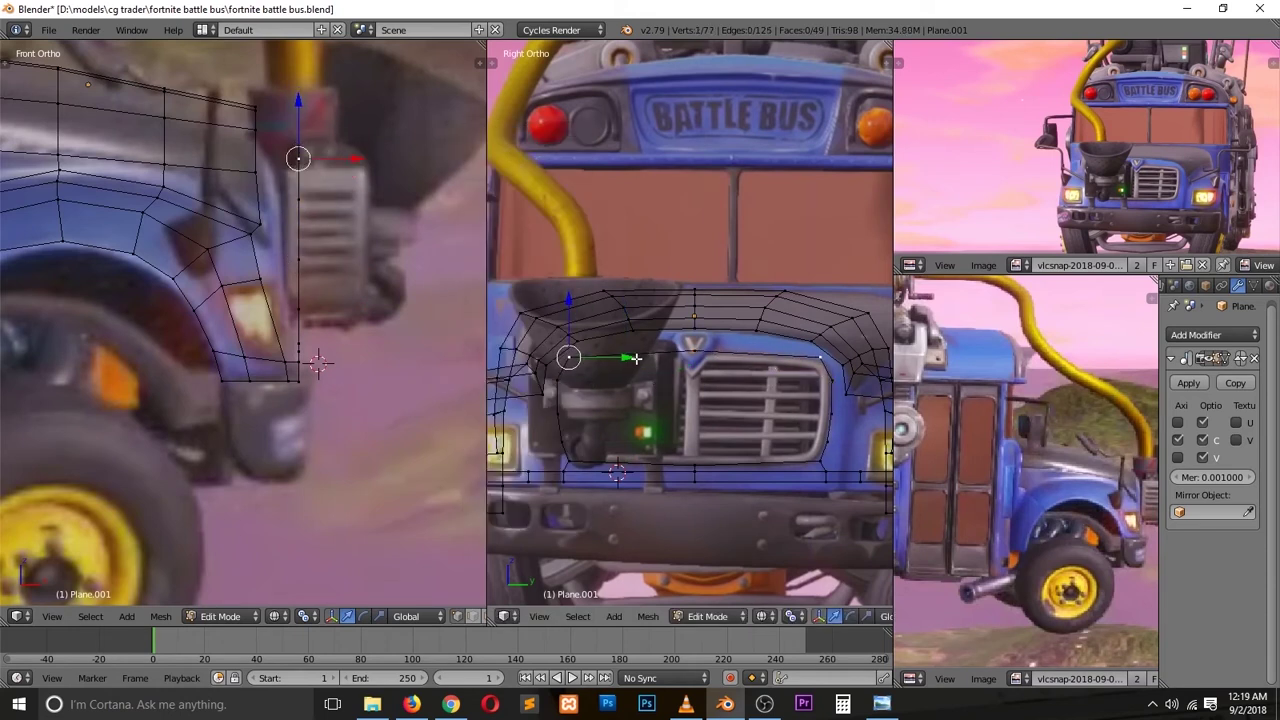
key("e")
key("y")
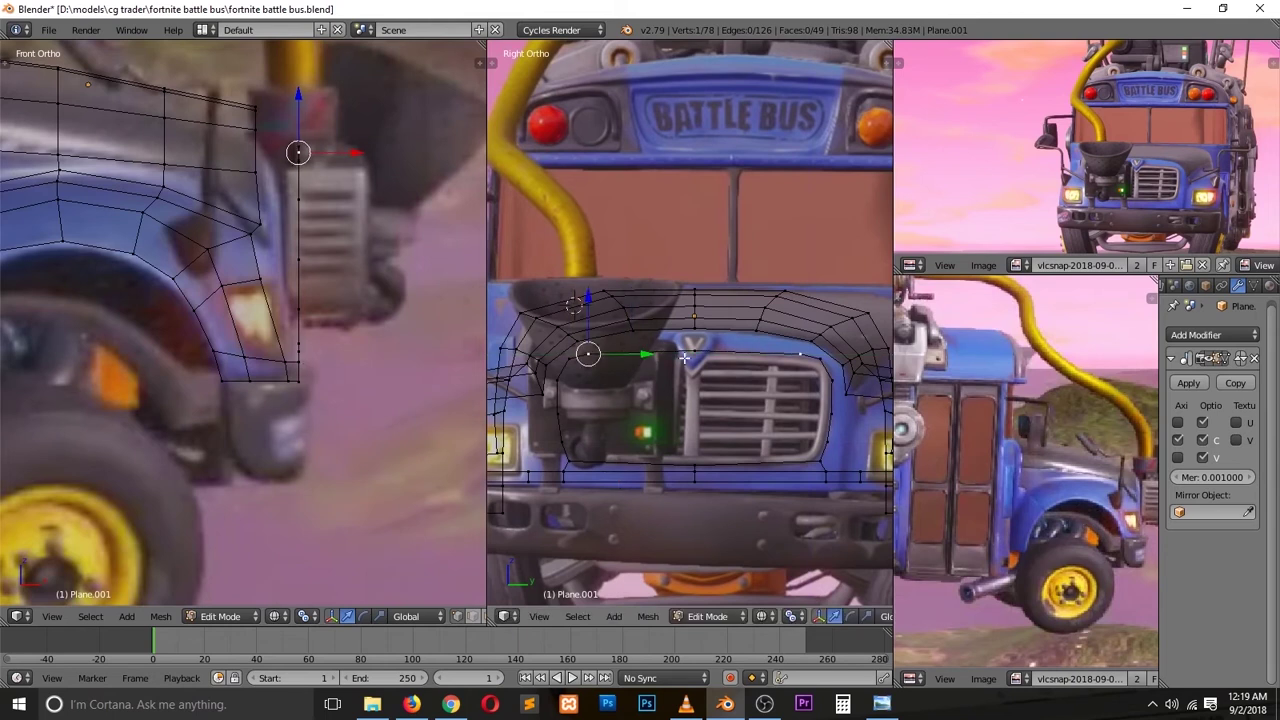
key("1")
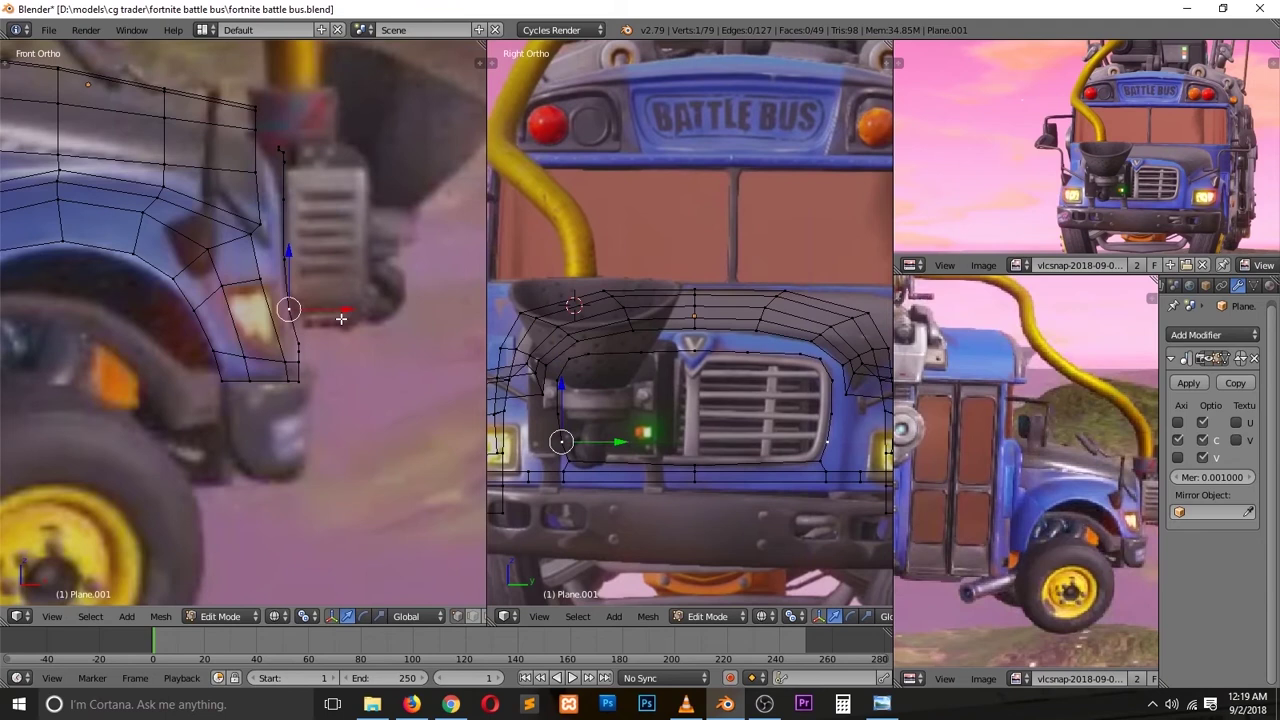
key("ctrl+r")
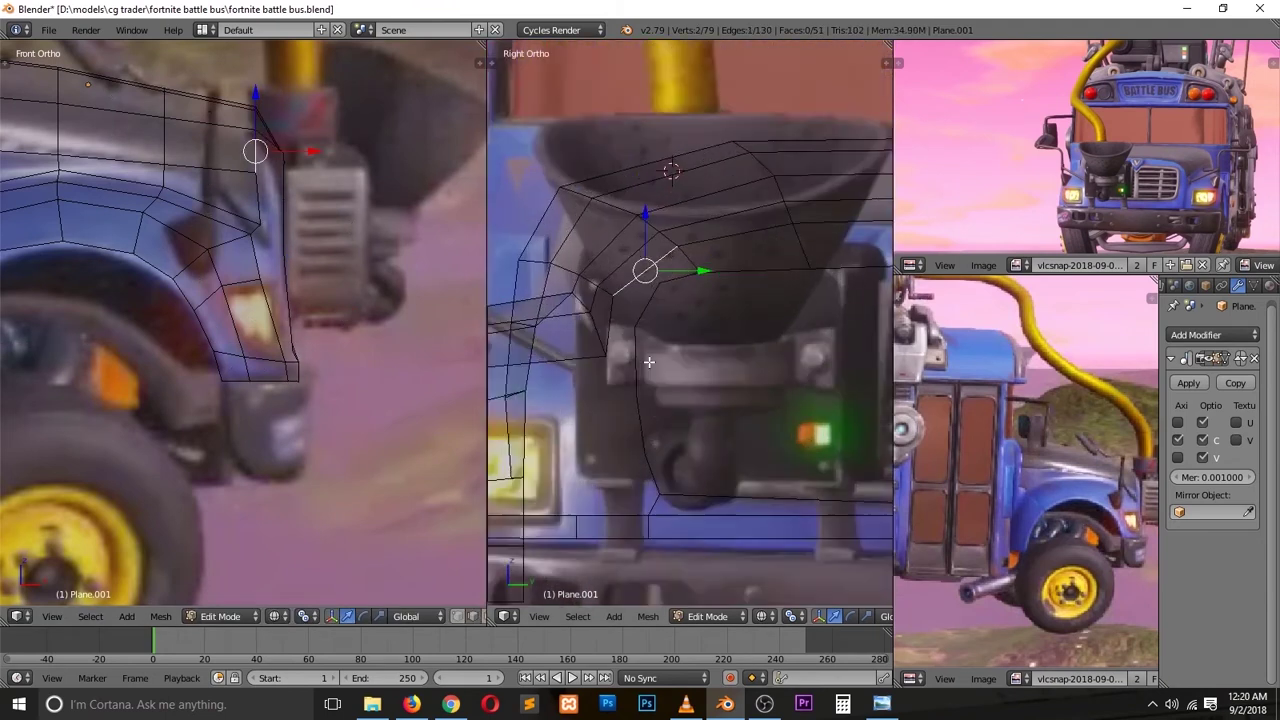
left_click(667, 253)
Step: Connect fender vertices with J to split the faces around the headlight
key("j")
key("a")
key("j")
key("a")
key("z")
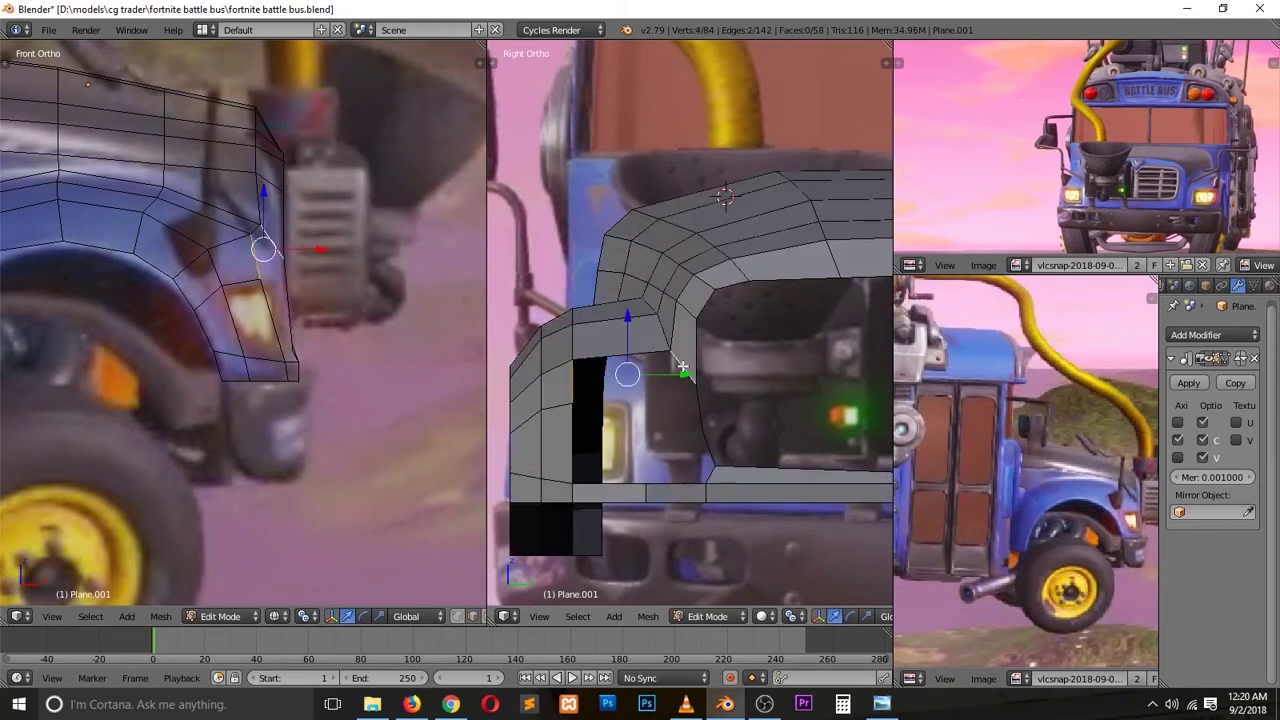
key("j")
key("z")
Step: Add an edge loop around the headlight opening and move a vertex beside it
key("z")
key("ctrl+r")
left_click(620, 300)
left_click(603, 349)
key("z")
right_click(710, 458)
key("z")
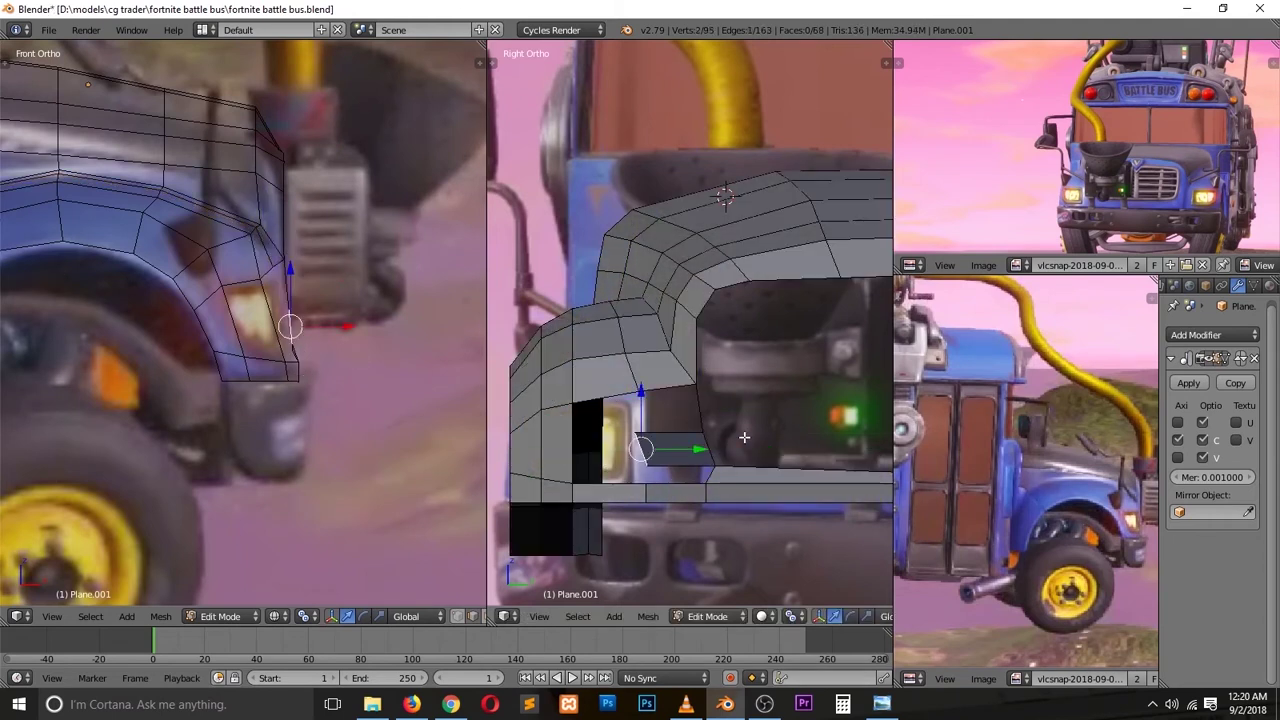
right_click(655, 465)
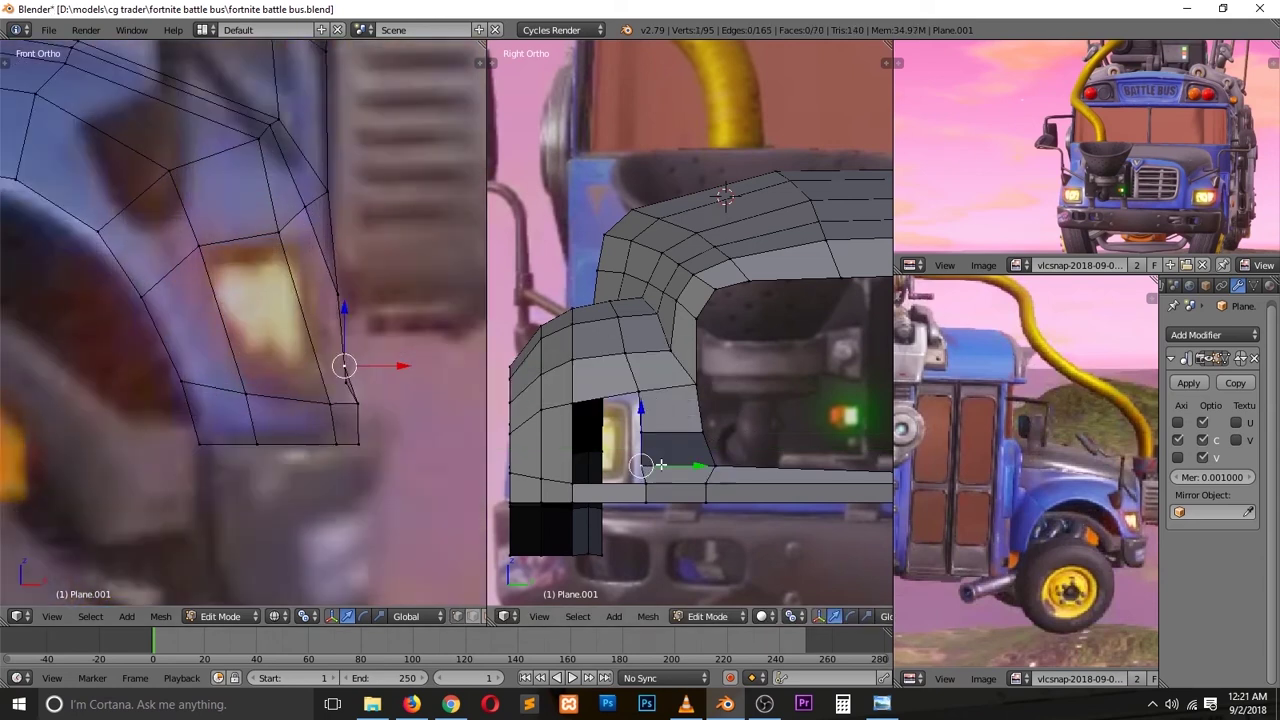
left_click(394, 379)
Step: Reposition the headlight-corner vertex in the side view, toggling wireframe and solid shading
left_click(399, 326)
key("z")
key("g")
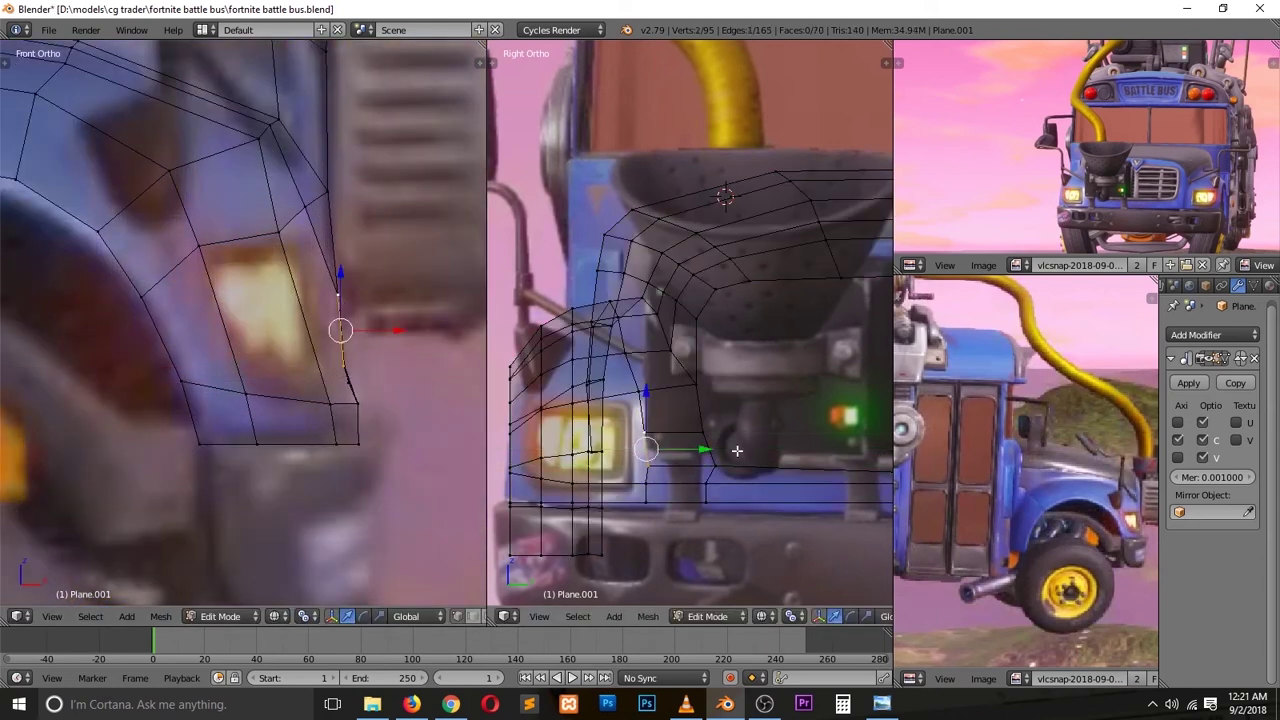
key("z")
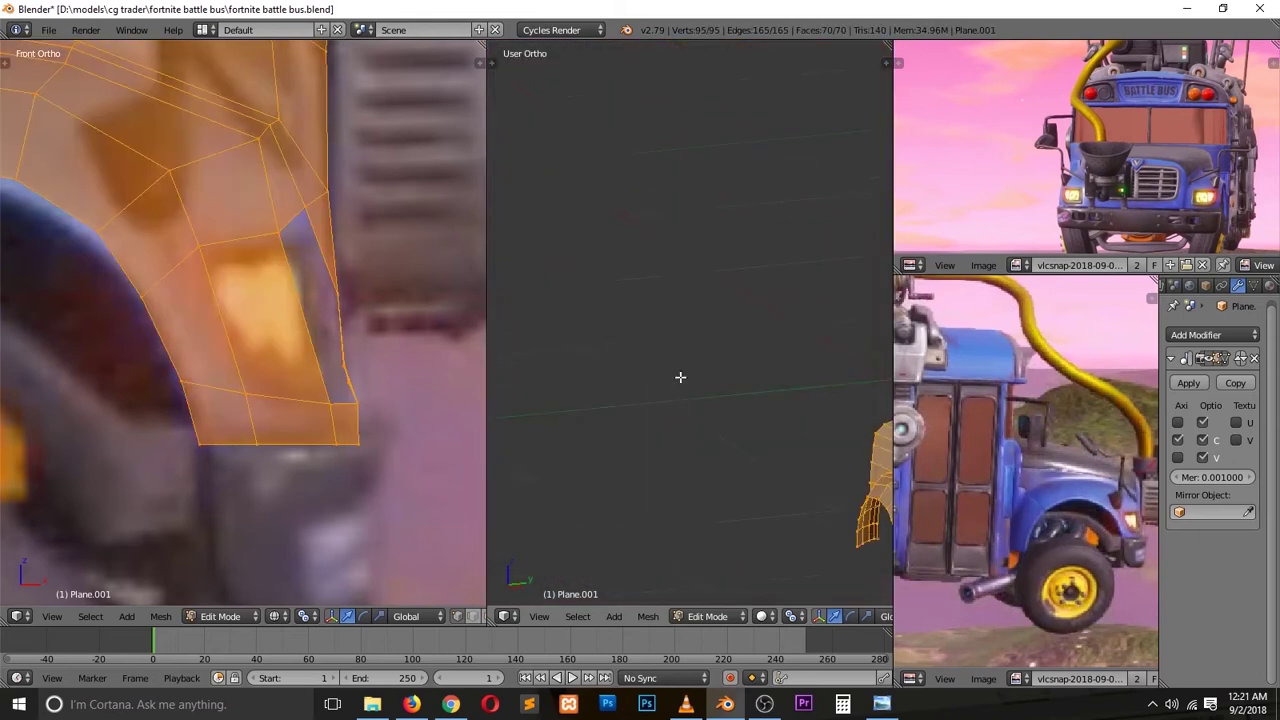
scroll(680, 377, "up", 3)
scroll(757, 451, "down", 2)
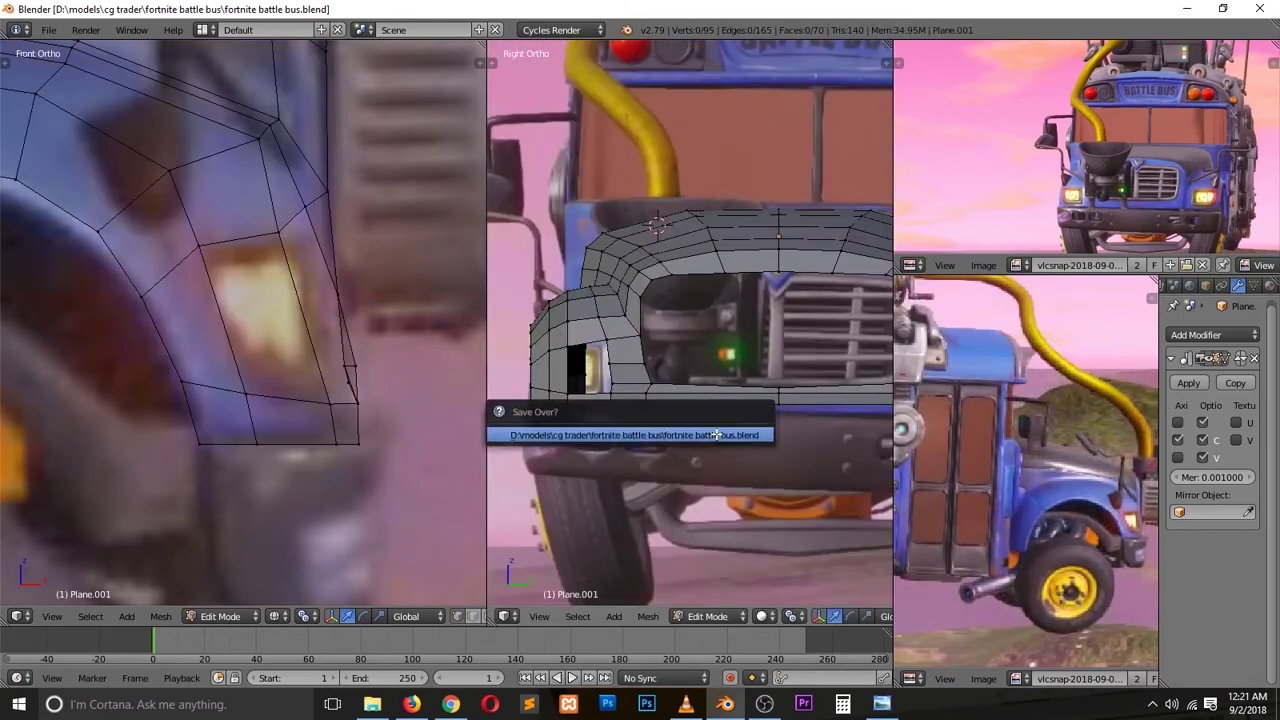
Step: Switch to face selection, save the file, and leave Edit Mode on the fender
key("ctrl+Tab")
left_click(655, 420)
key("z")
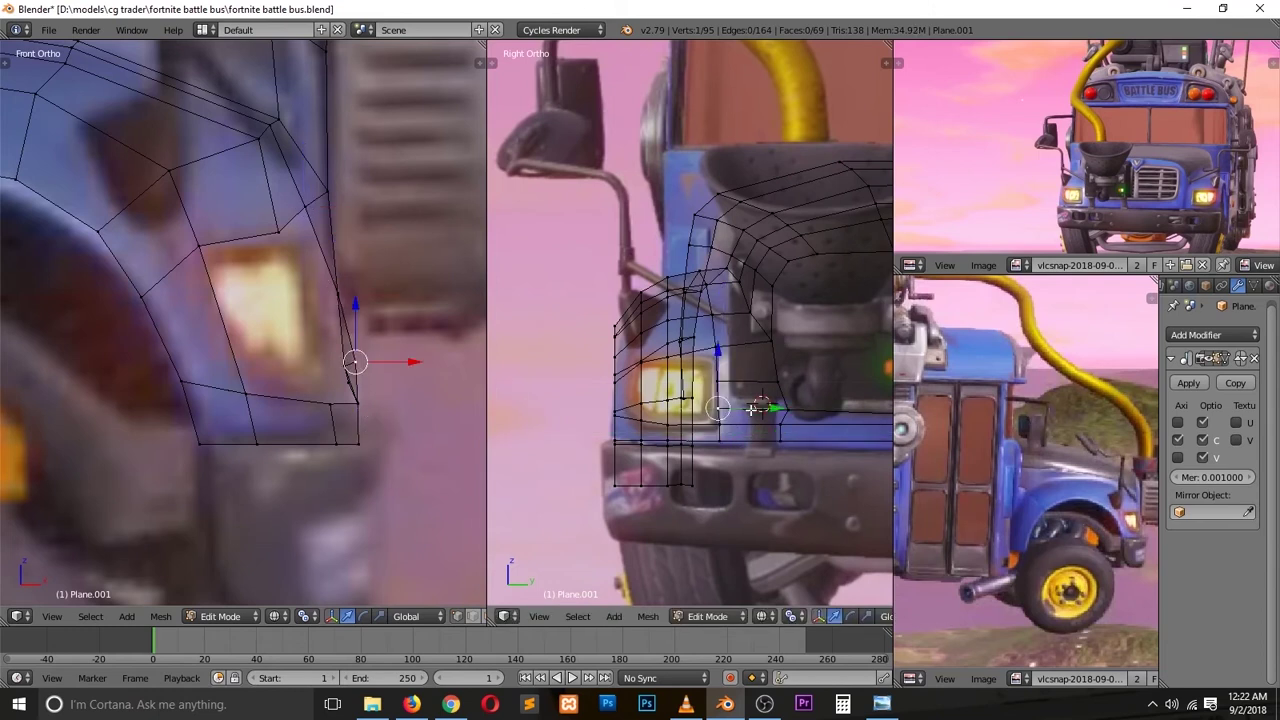
scroll(752, 409, "down", 3)
key("z")
key("ctrl+s")
key("Return")
key("Tab")
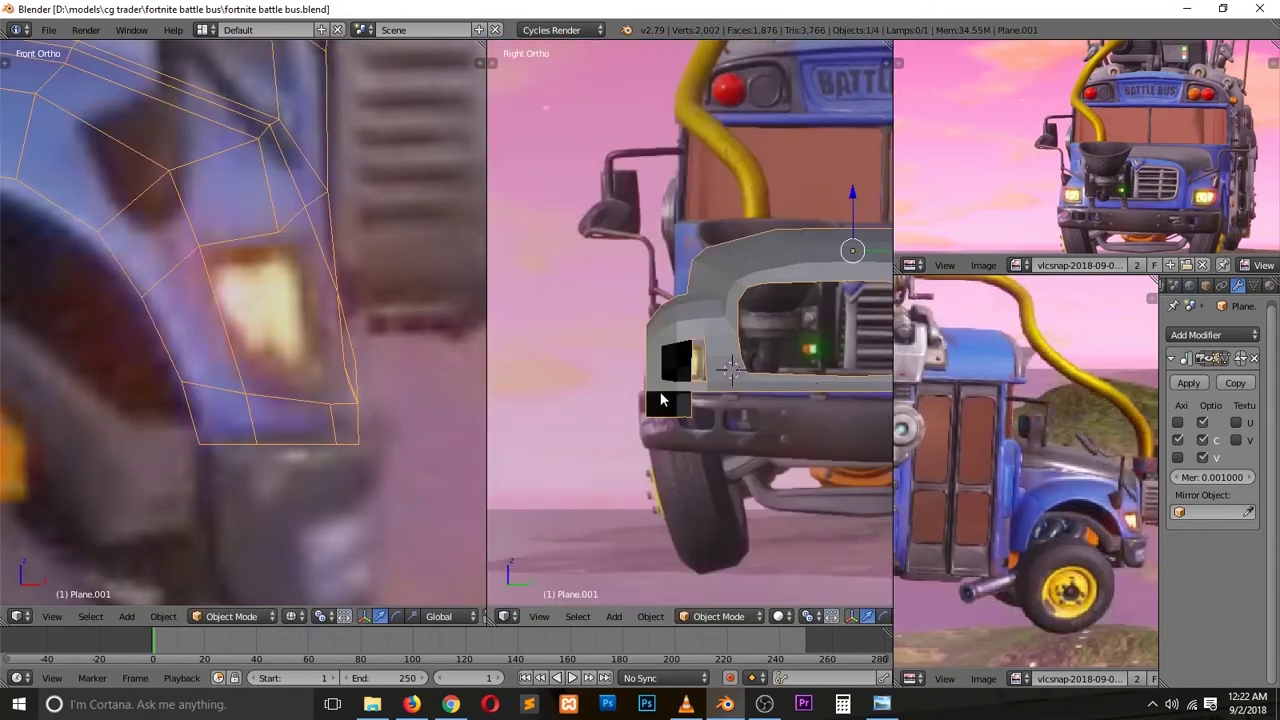
Step: Add an edge loop across the fender piece Plane.001 and save the file
key("Tab")
scroll(680, 389, "up", 3)
scroll(601, 376, "up", 2)
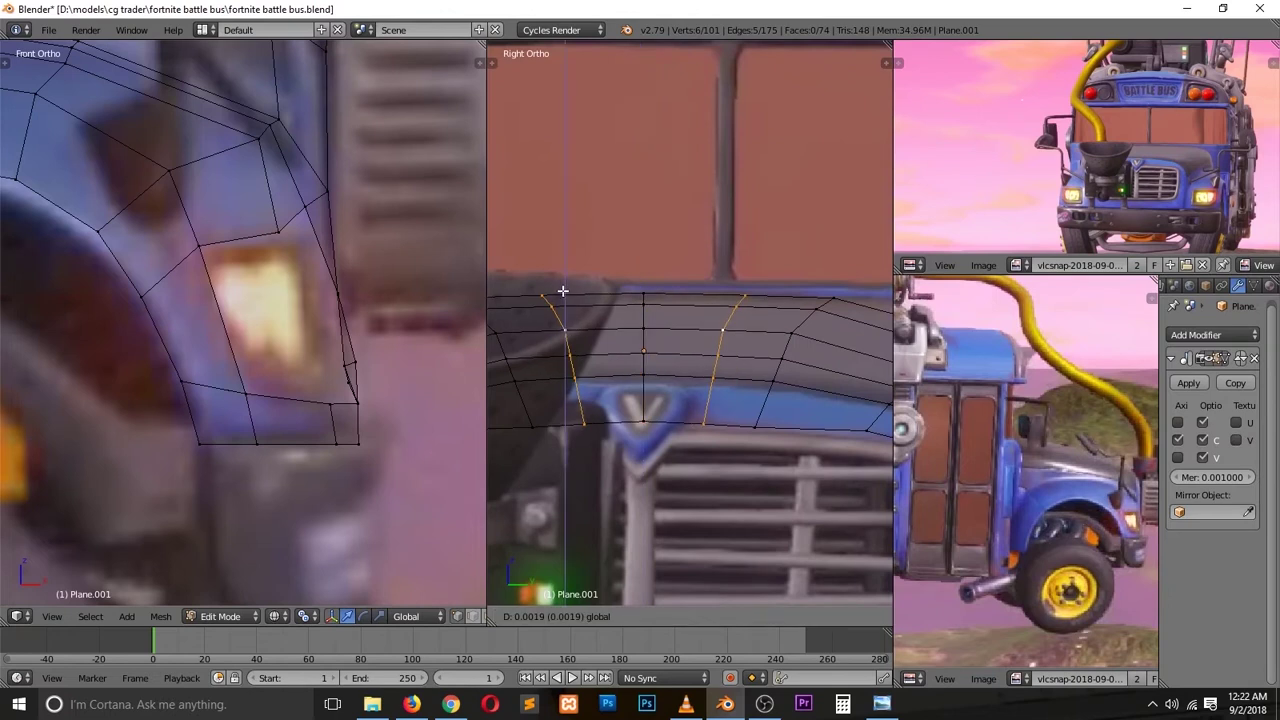
left_click(563, 290)
scroll(563, 290, "down", 3)
key("ctrl+r")
left_click(595, 353)
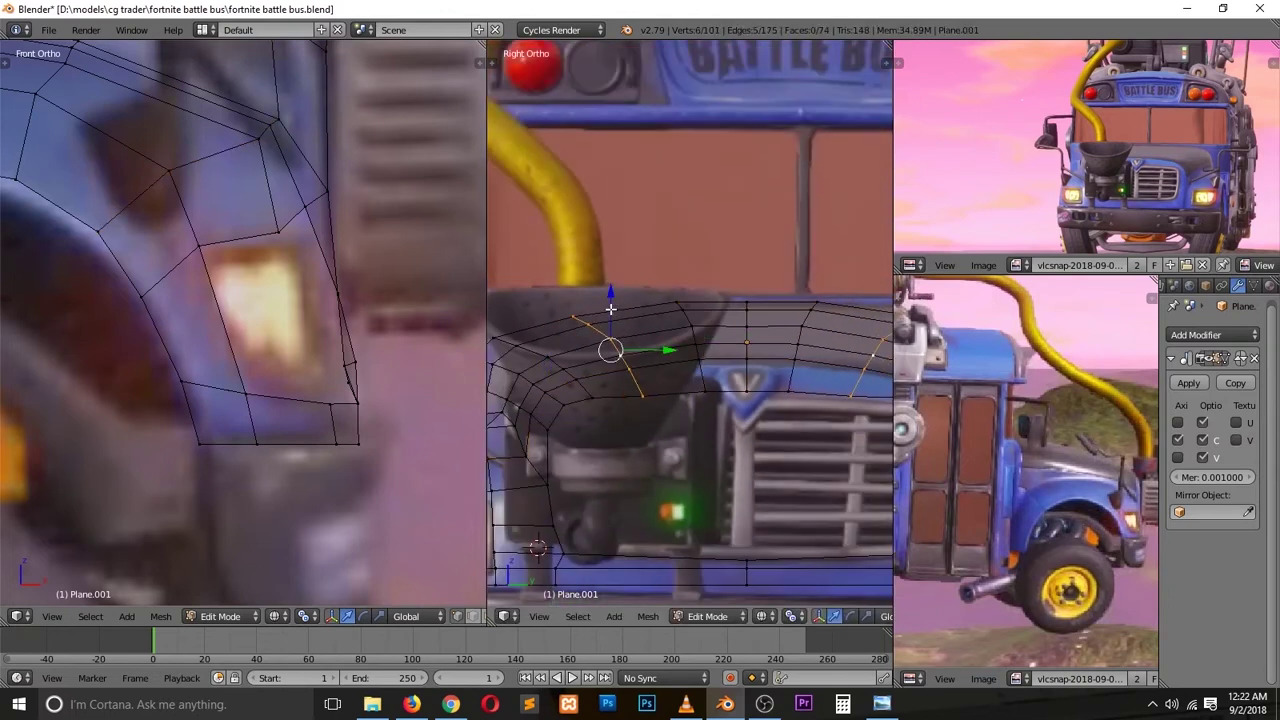
scroll(610, 310, "down", 3)
key("ctrl+s")
key("Return")
Step: Compare the fender against the front reference in solid shading and exit Edit Mode
scroll(610, 310, "up", 2)
scroll(610, 330, "down", 2)
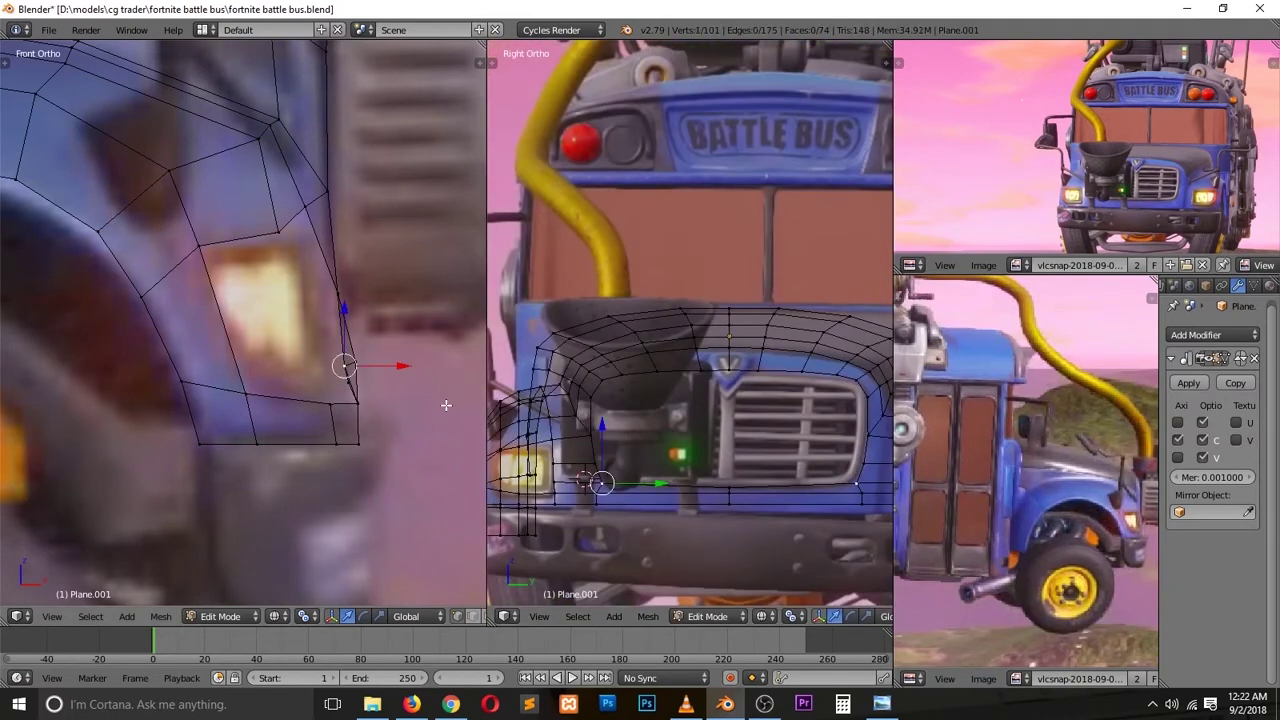
key("z")
scroll(446, 404, "up", 2)
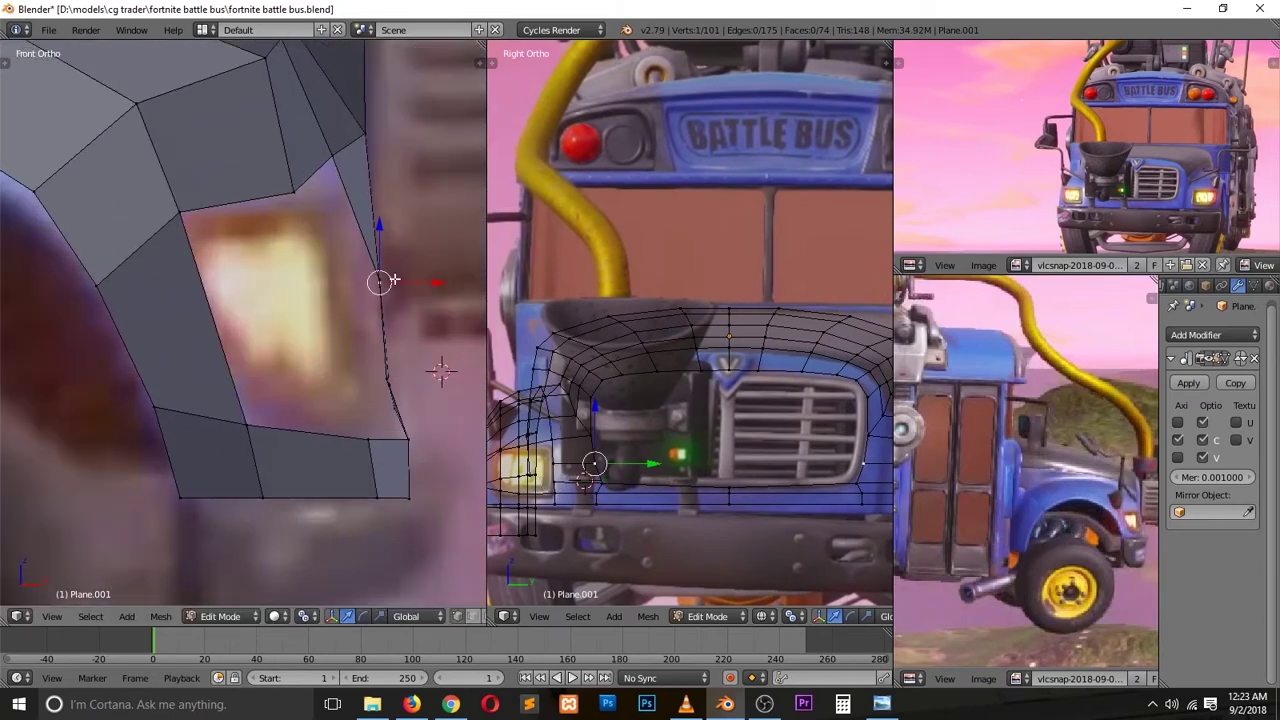
scroll(322, 372, "down", 3)
key("Tab")
scroll(318, 360, "down", 3)
key("z")
key("z")
key("z")
Step: Select the main bus body and enter its Edit Mode for a close look
right_click(682, 248)
key("Tab")
scroll(329, 271, "up", 3)
mouse_move(329, 271)
middle_mouse_down()
mouse_move(216, 487)
mouse_move(261, 405)
middle_mouse_up()
Step: Delete the unwanted edge loop on the bus body's side
key("Tab")
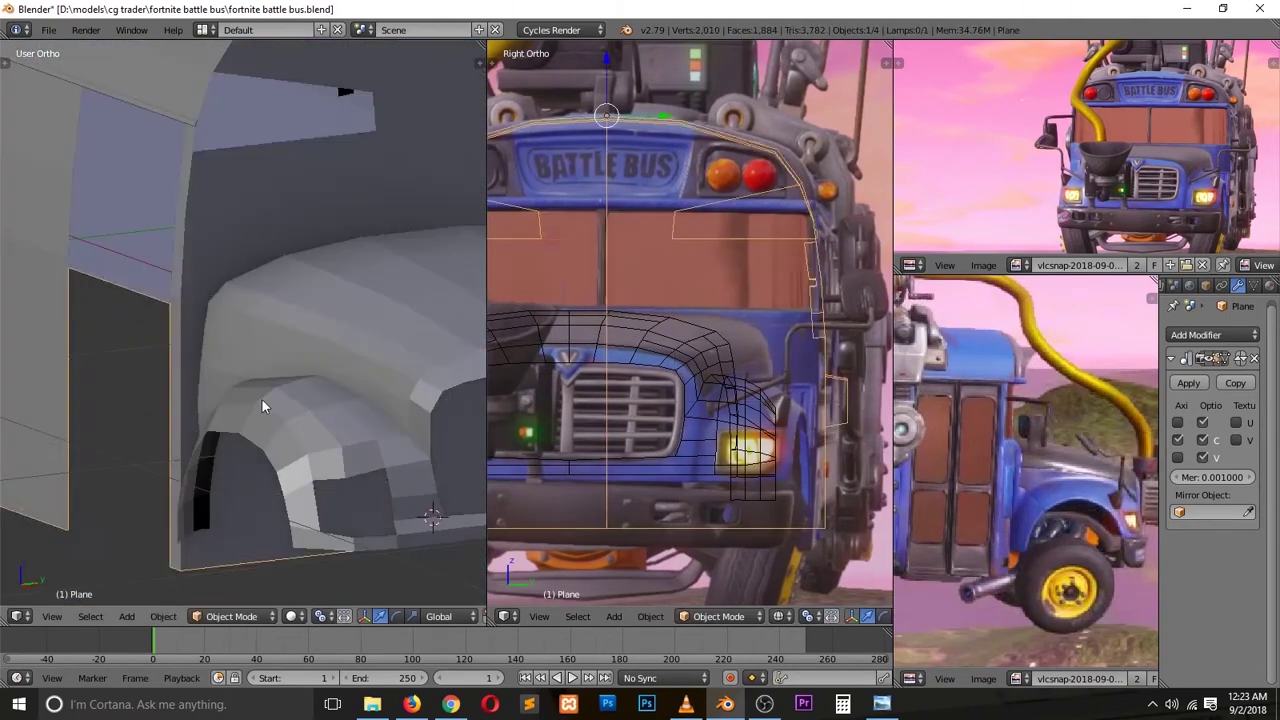
key("Tab")
right_click(295, 350, "alt")
middle_click_drag(295, 350, 230, 340)
right_click(252, 398, "alt")
key("x")
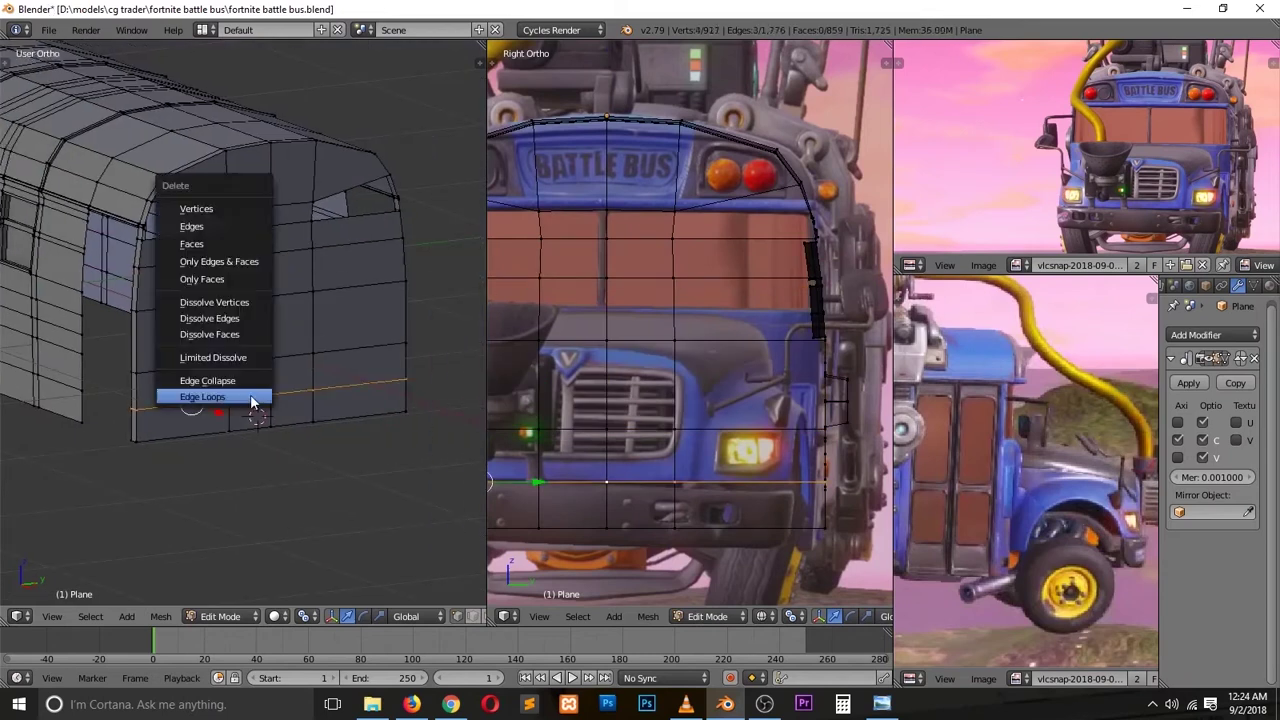
left_click(252, 400)
Step: Bridge the gap's two border edge loops with new faces, leaving 925 vertices
scroll(251, 320, "up", 5)
scroll(255, 322, "up", 3)
right_click(424, 312)
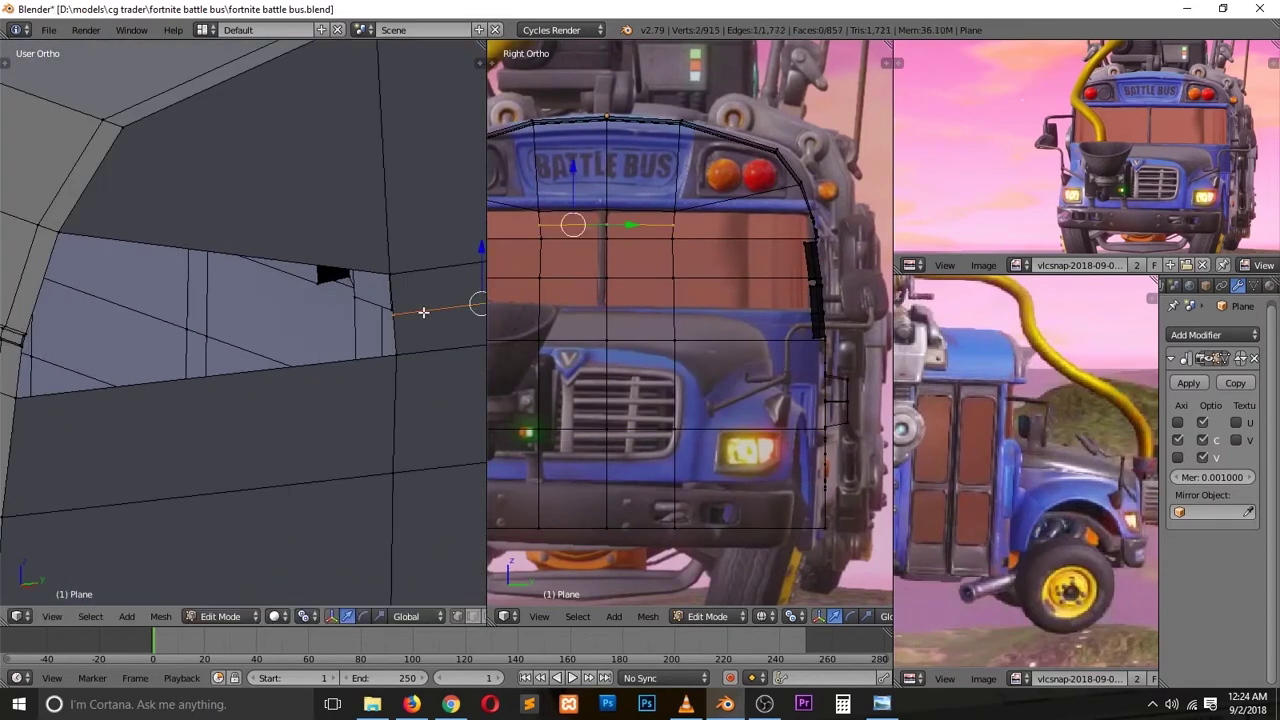
right_click(350, 290)
key("KP_Decimal")
key("w")
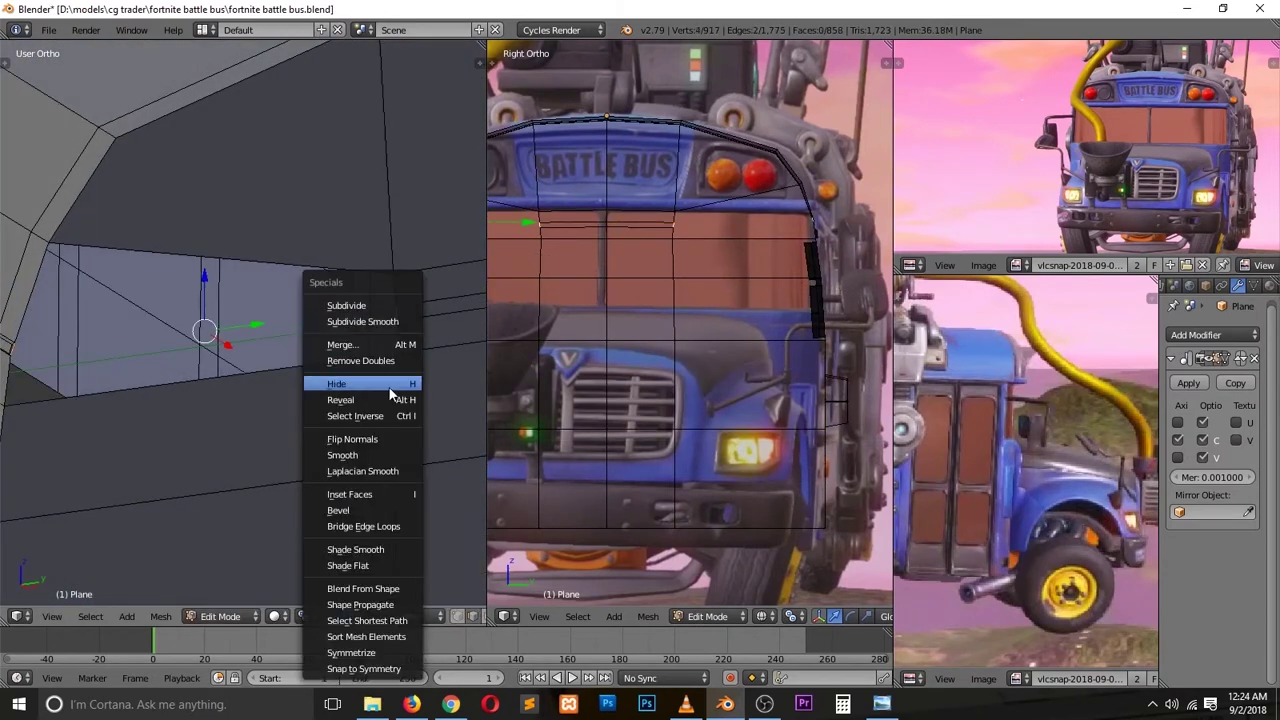
left_click(405, 533)
key("a")
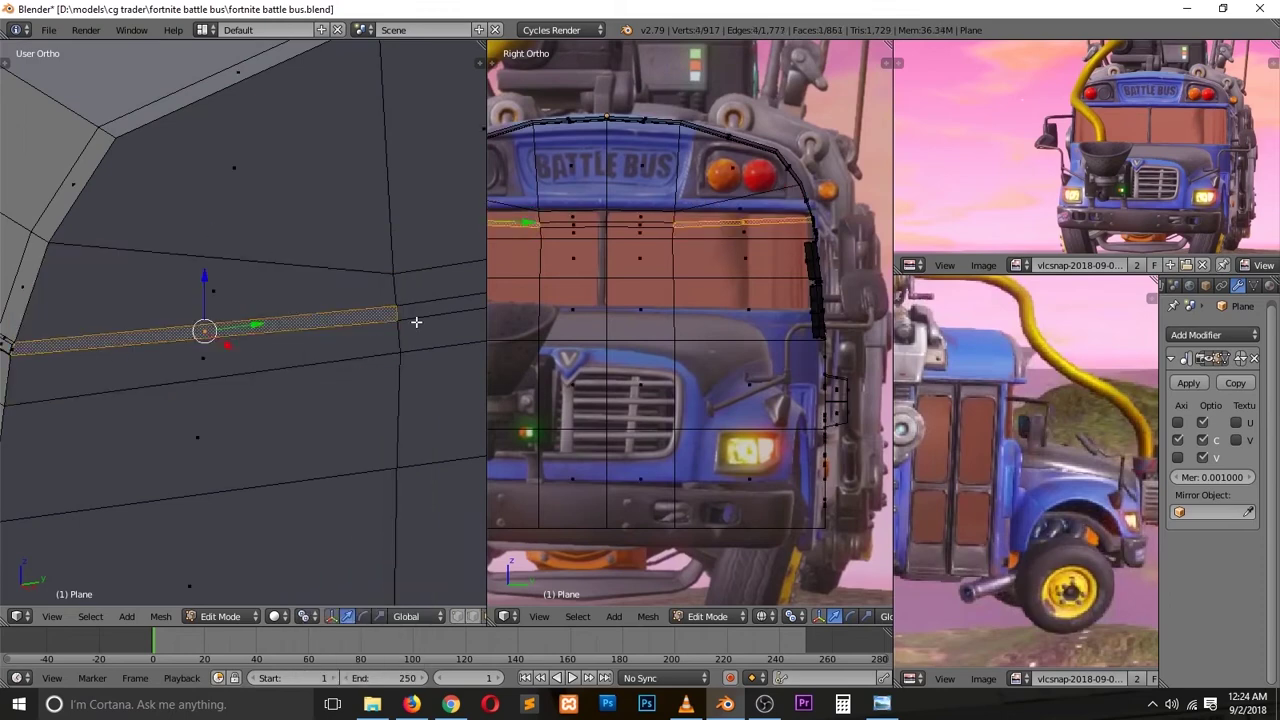
middle_click_drag(416, 321, 392, 450)
key("Tab")
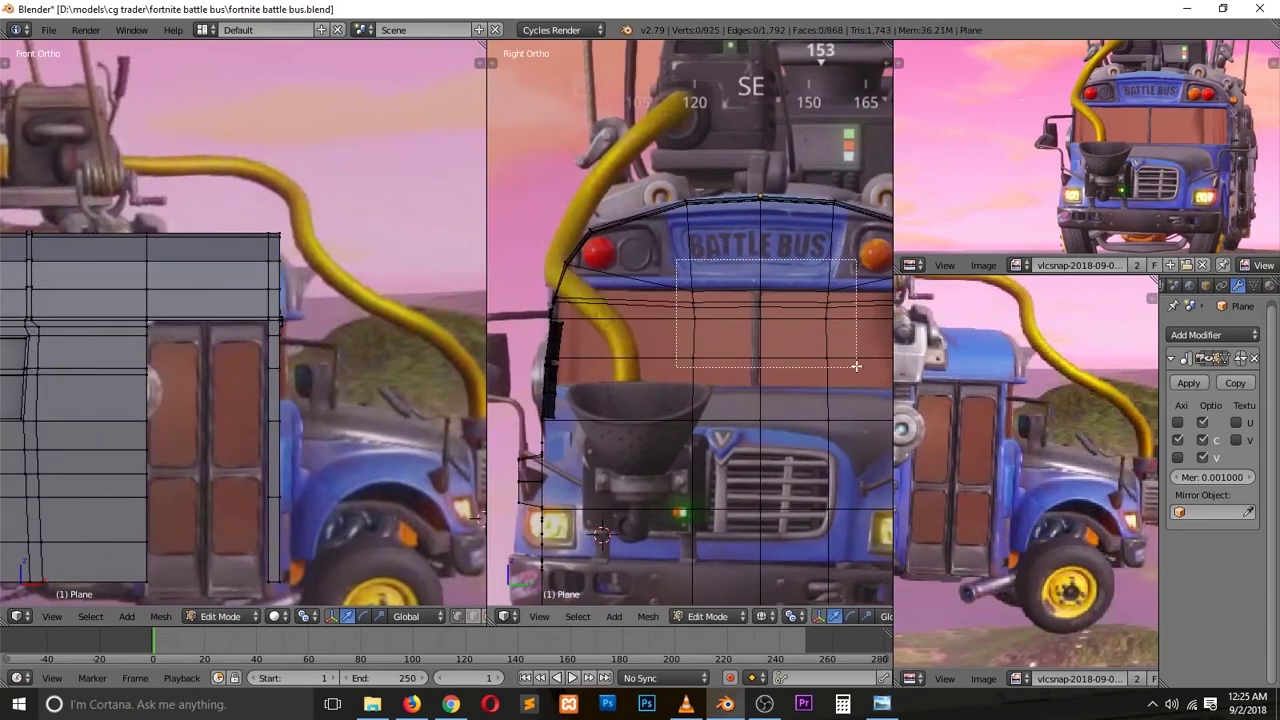
Step: Raise the top edge of the bus front slightly
left_click_drag(855, 313, 855, 313)
key("g")
left_click(813, 280)
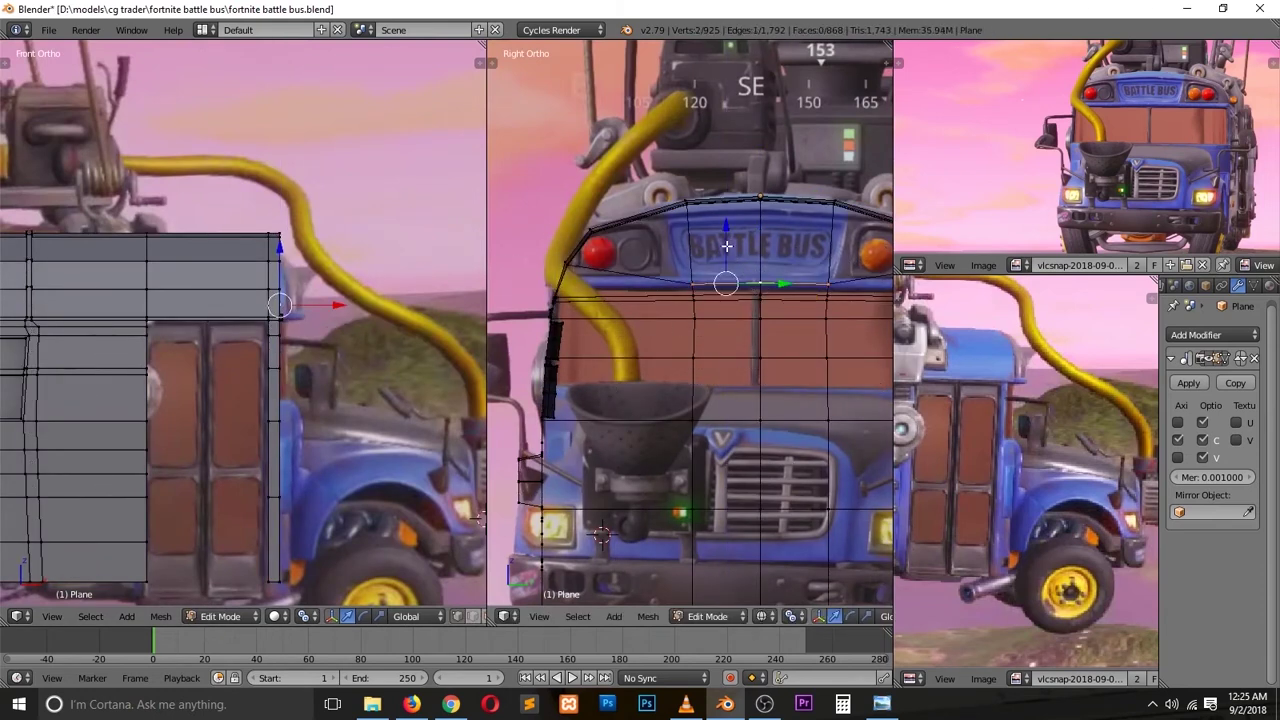
key("z")
key("z")
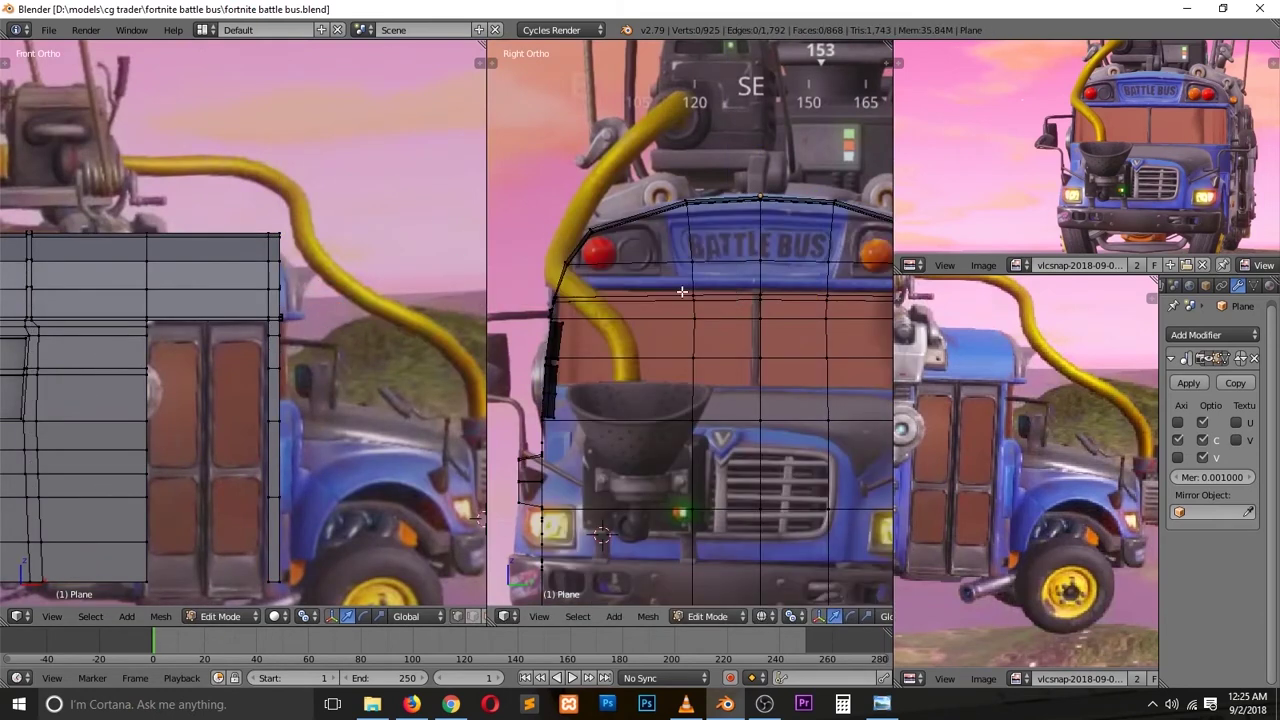
right_click(695, 240, "alt")
key("z")
Step: Inset the top front faces and extrude them inward as a recessed sign panel
key("i")
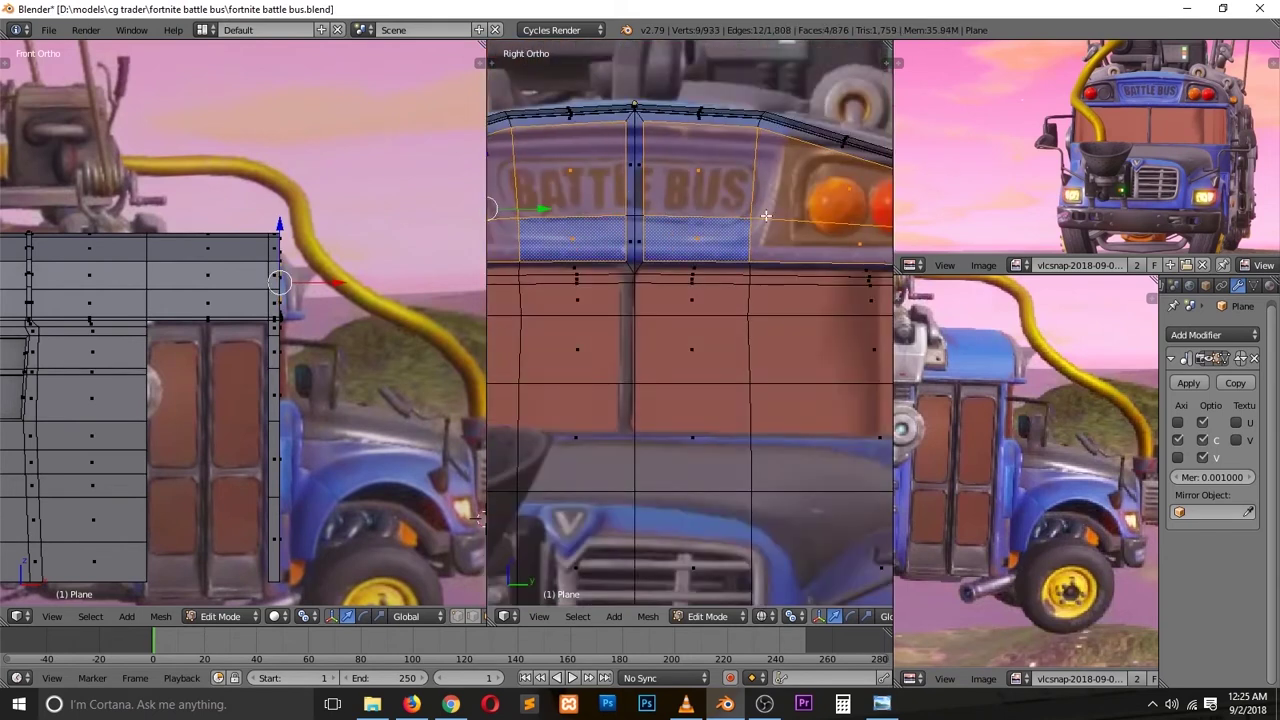
key("a")
key("x")
key("Escape")
key("ctrl+Tab")
left_click(632, 85)
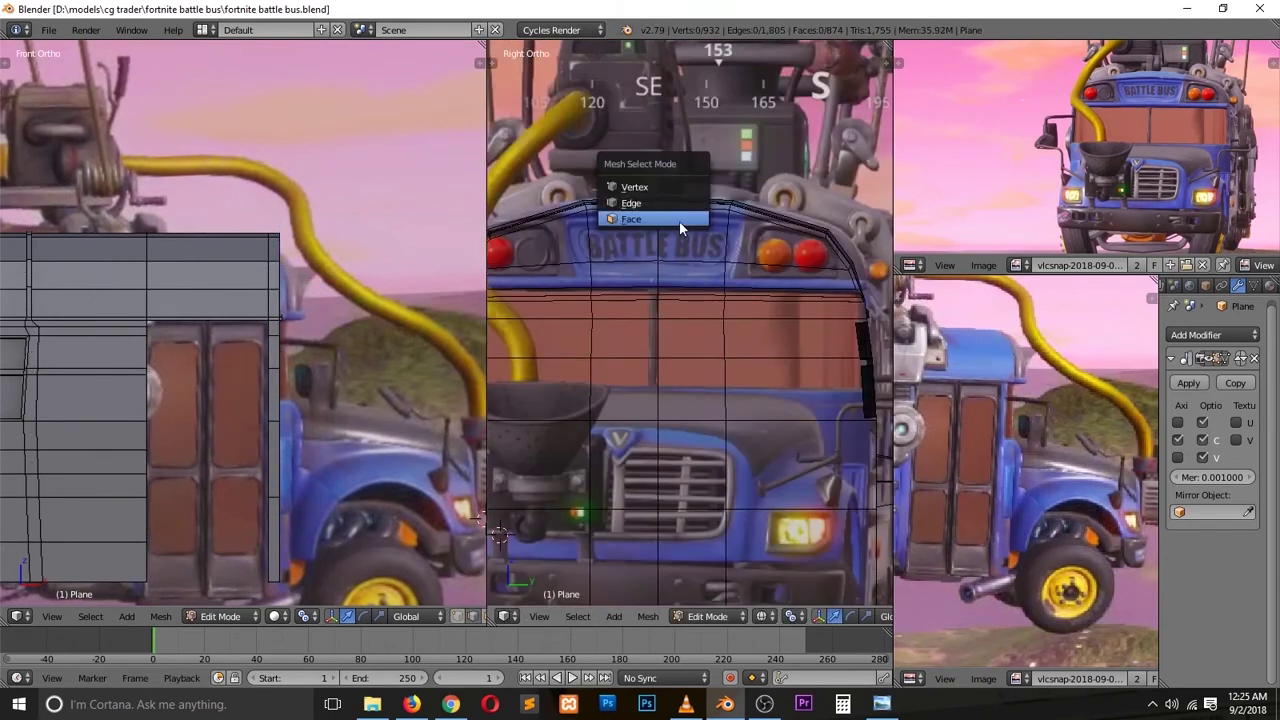
left_click(680, 199)
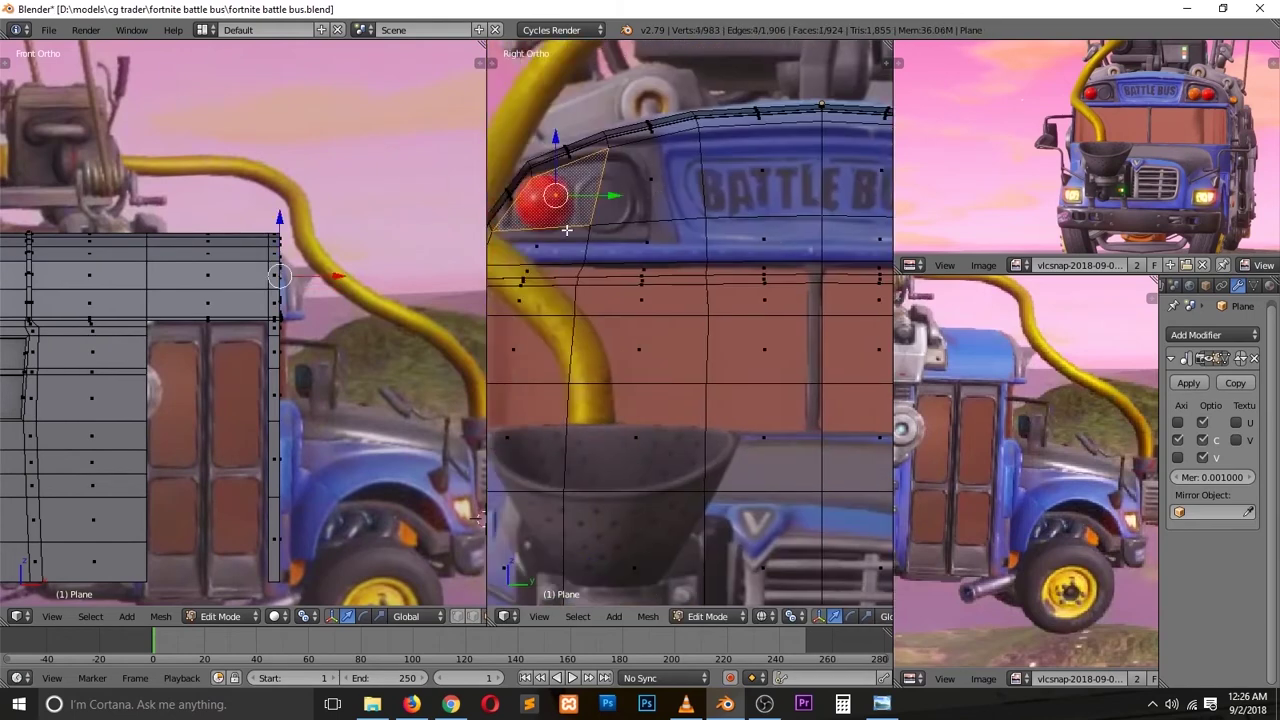
key("e")
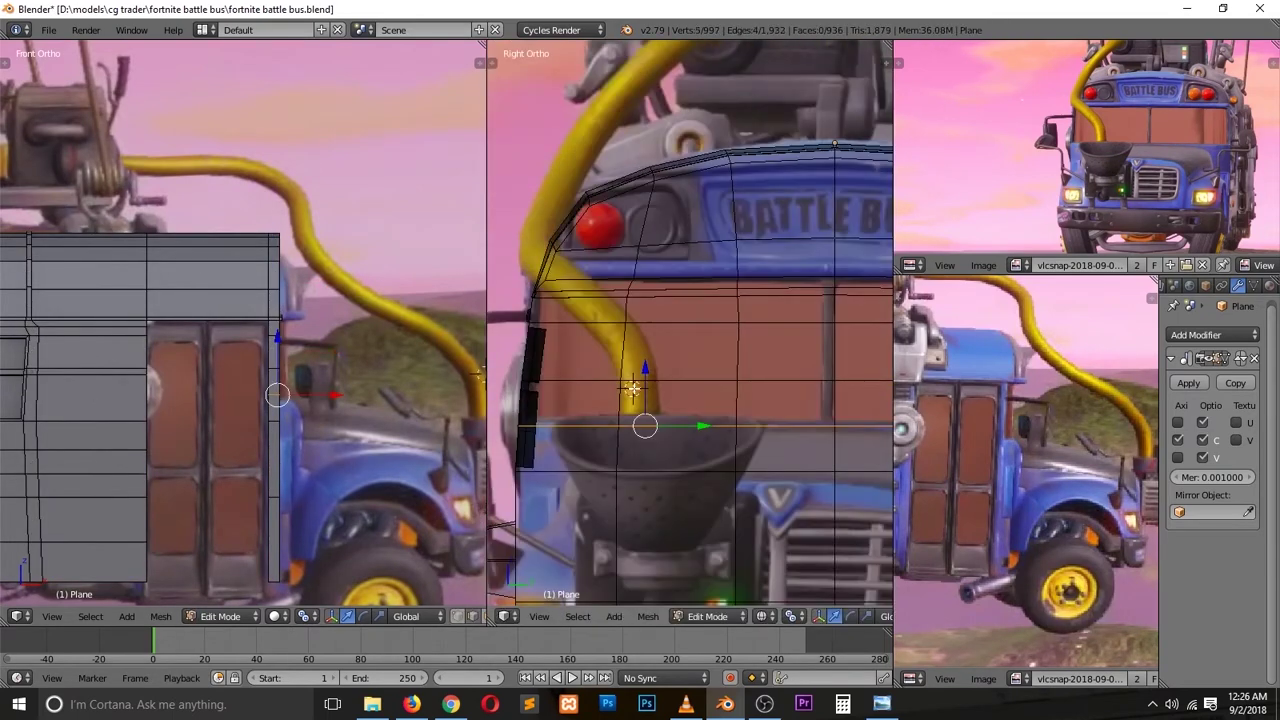
Step: Add a vertical edge loop across the bus front, bringing it to 1,051 vertices
scroll(663, 392, "down", 2, "ctrl")
right_click(787, 361, "alt")
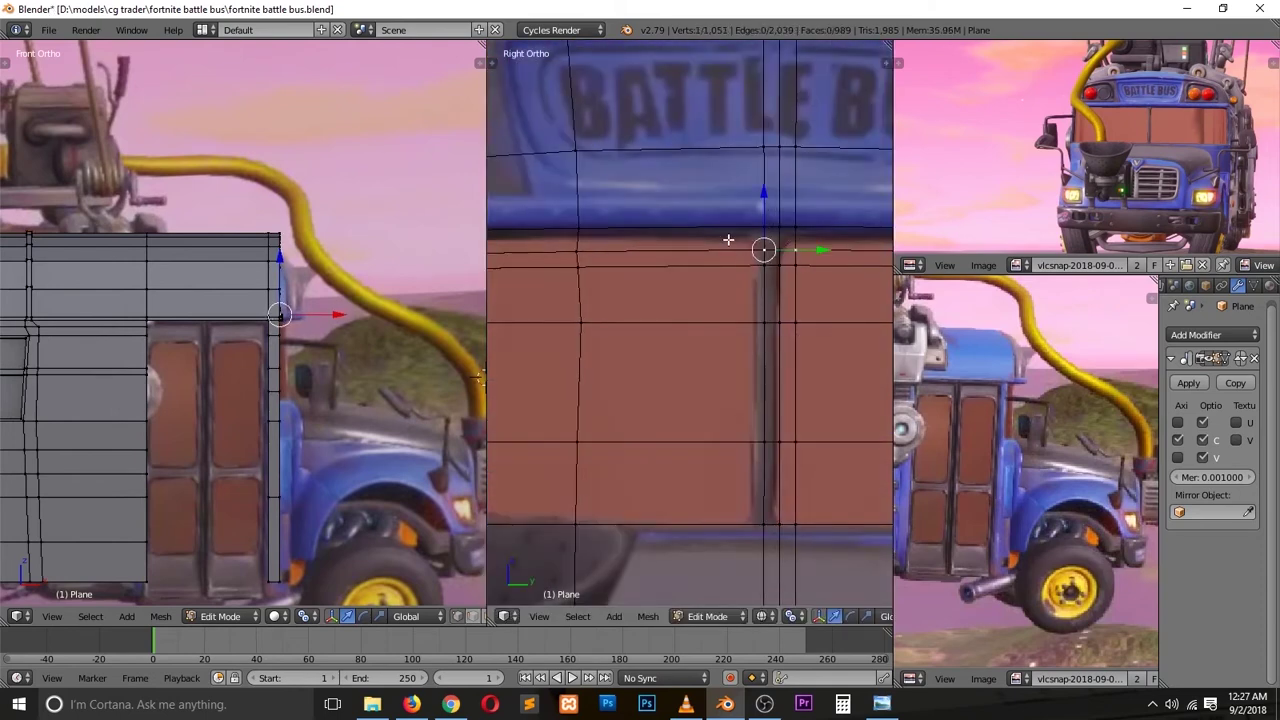
key("x")
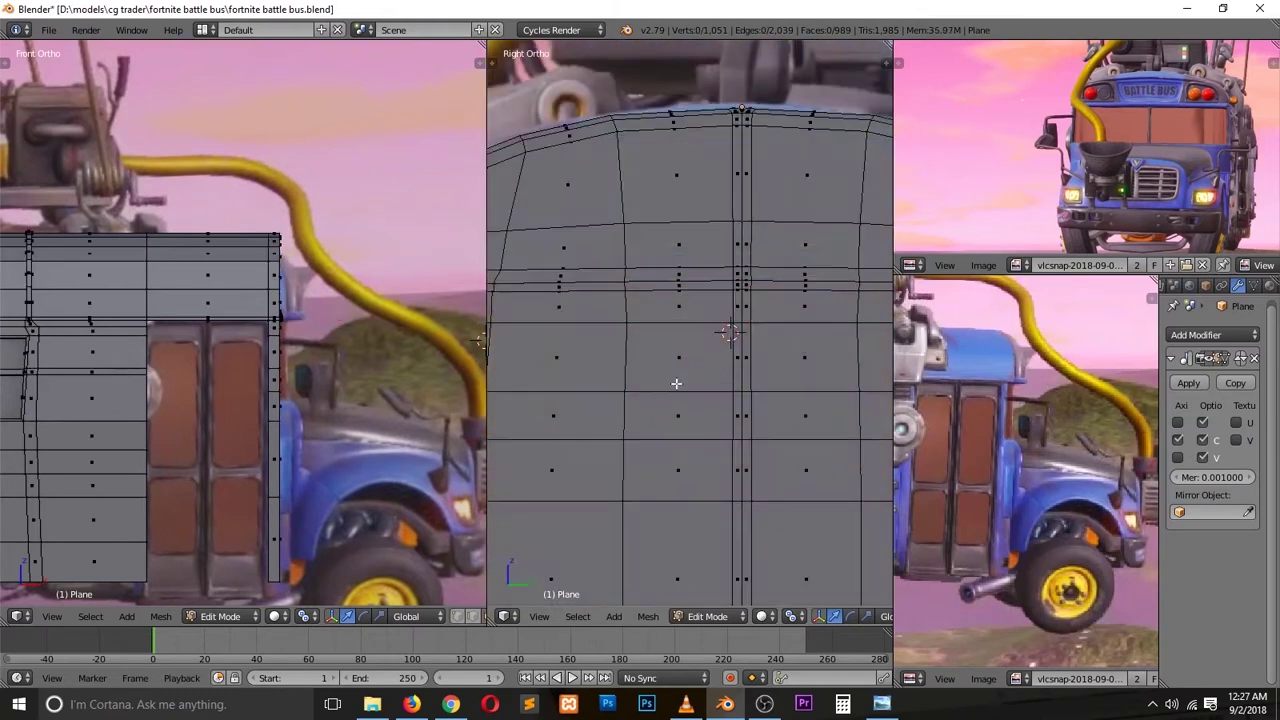
key("ctrl+r")
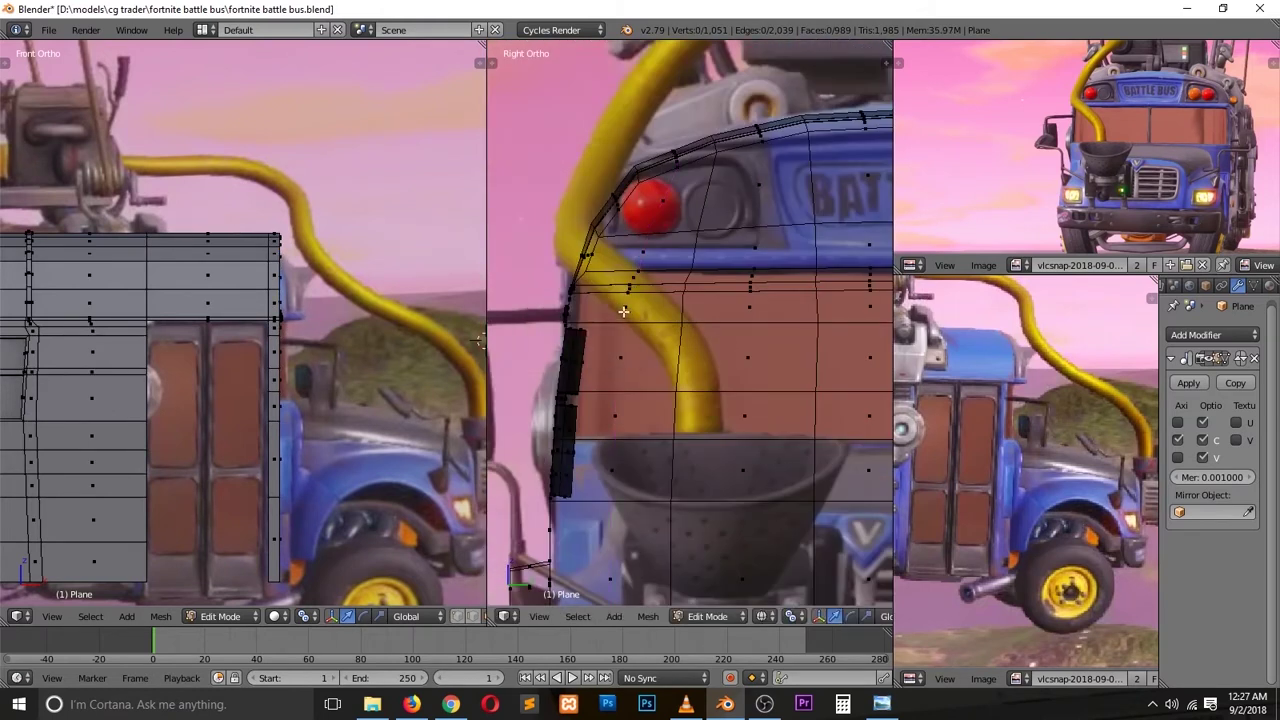
right_click(680, 345, "alt")
key("v")
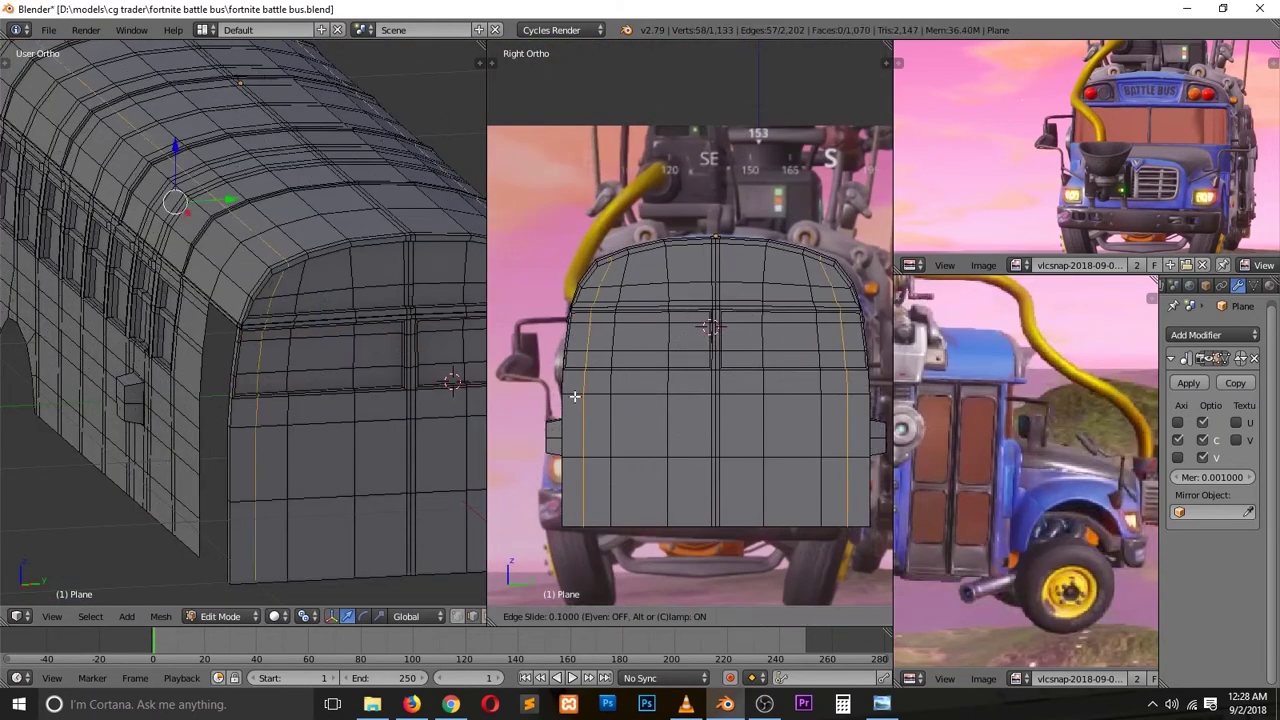
Step: Switch to face select mode and narrow the linked body selection to a strip, viewed from Top
key("ctrl+Tab")
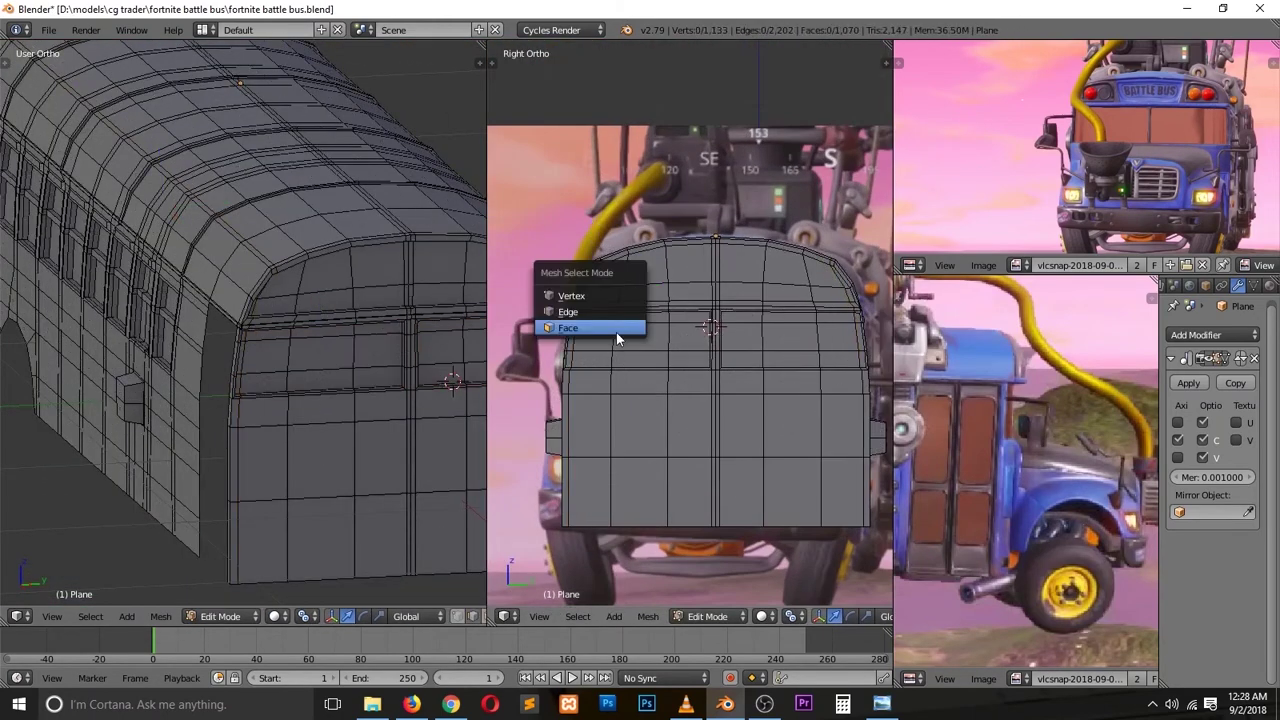
left_click(617, 333)
key("l")
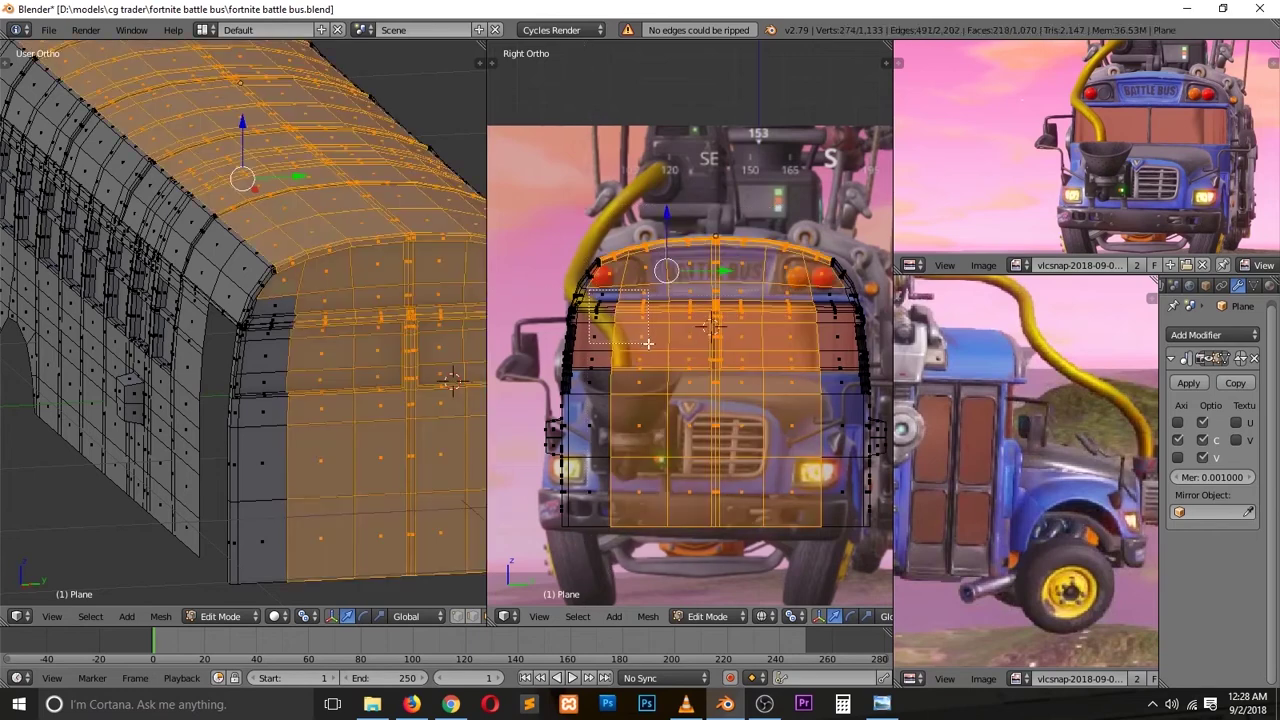
middle_click_drag(673, 293, 673, 465)
right_click(663, 458)
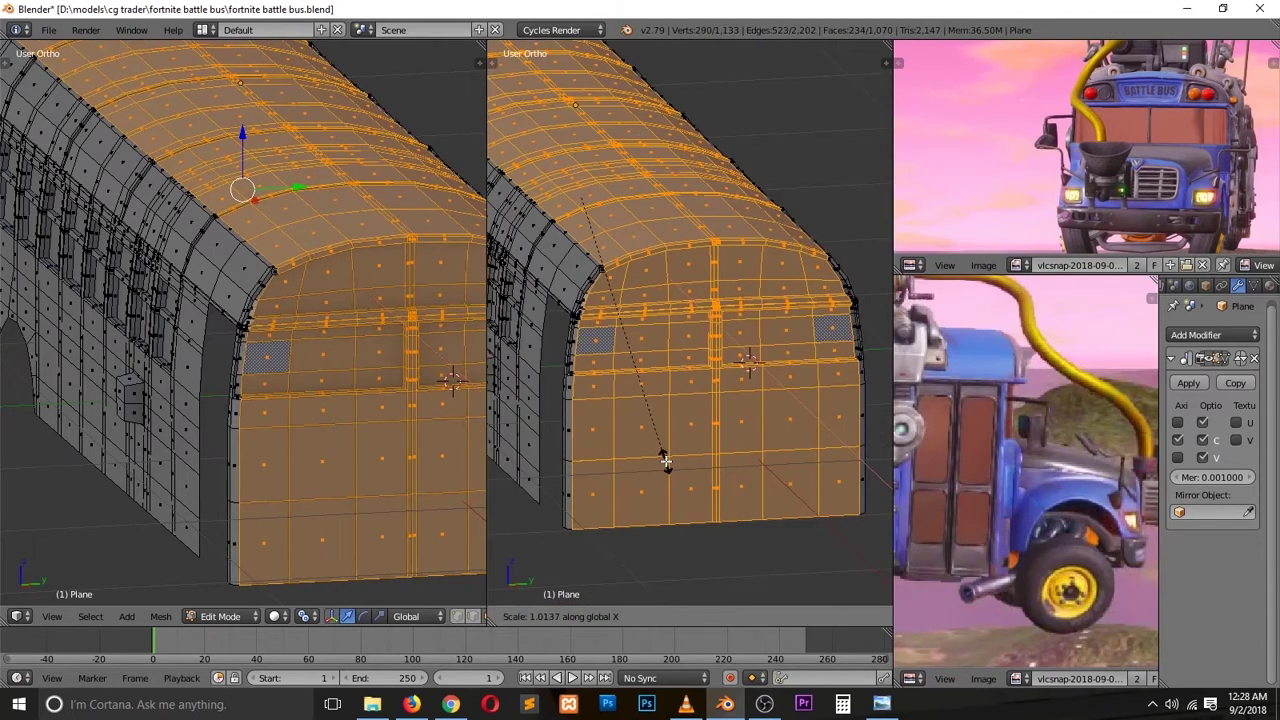
key("ctrl+KP_Subtract")
key("ctrl+KP_Subtract")
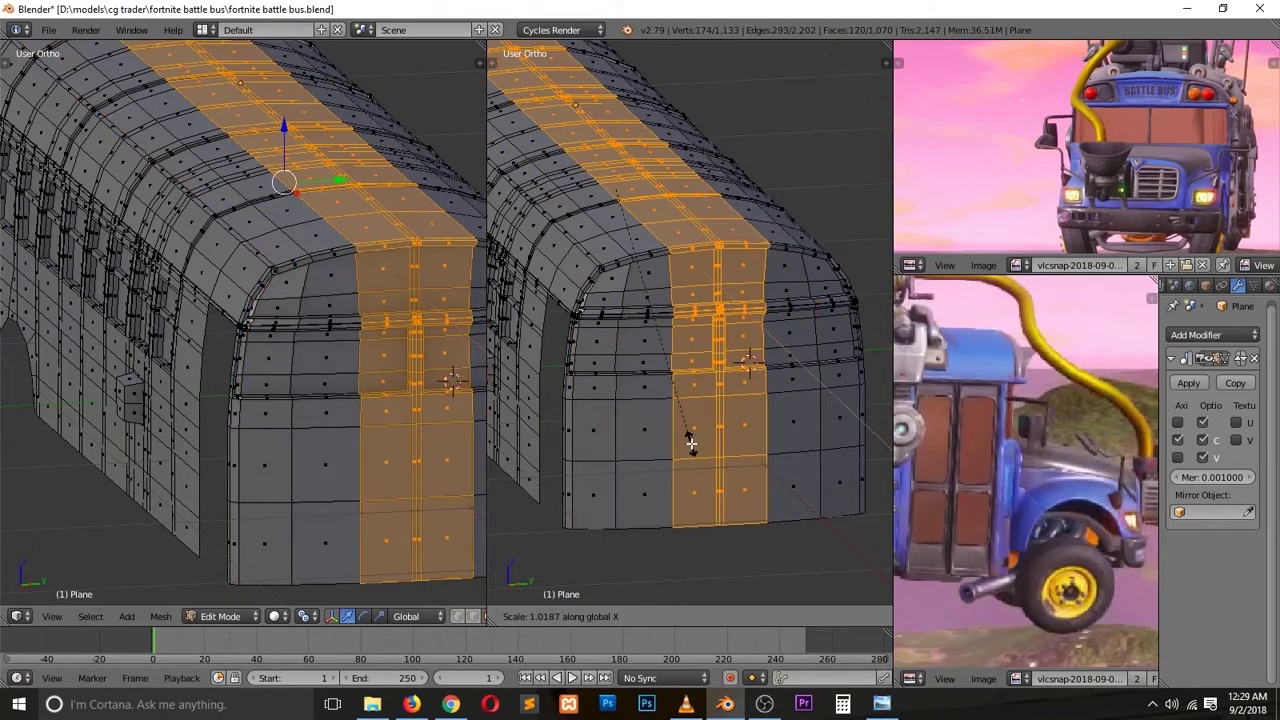
key("KP_7")
Step: Select the vertical face strip on the bus front and flatten it with scale X 0
key("ctrl+Tab")
left_click(609, 268)
mouse_move(590, 310)
middle_mouse_down()
mouse_move(706, 409)
mouse_move(691, 349)
middle_mouse_up()
key("KP_7")
scroll(678, 352, "up", 2)
scroll(678, 352, "up", 3)
right_click(733, 404, "alt")
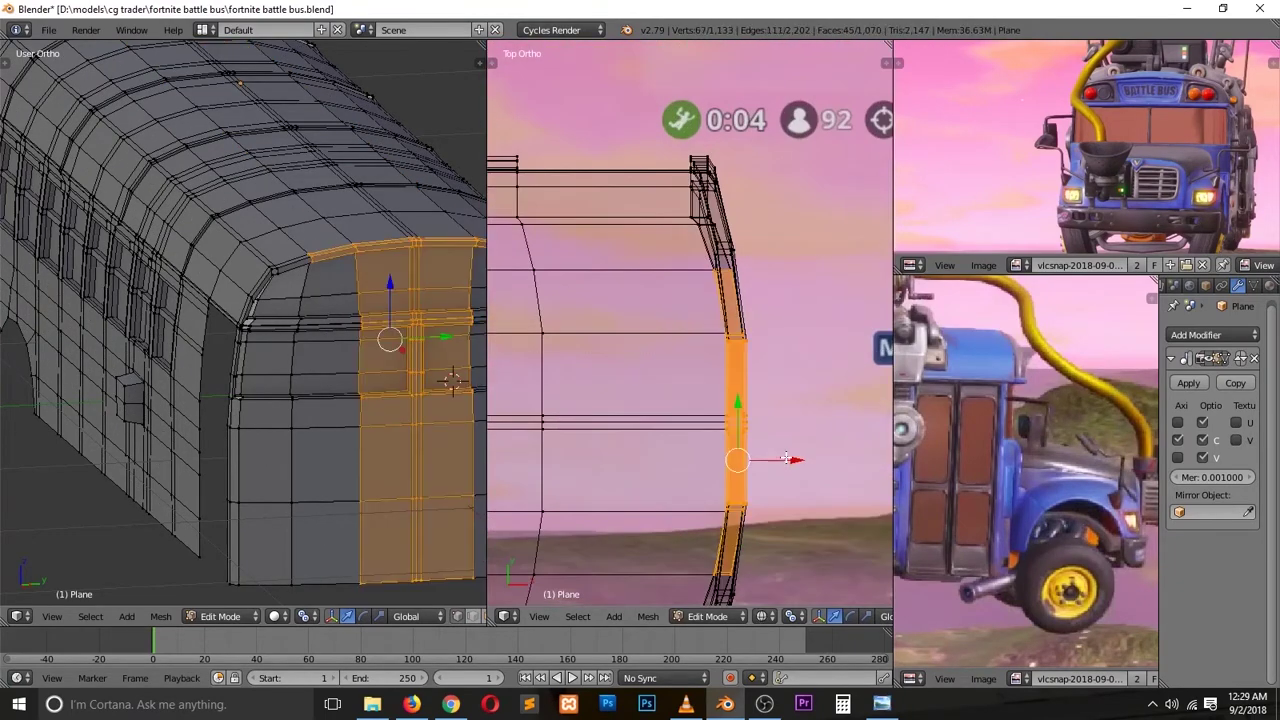
key("Tab")
mouse_move(600, 300)
middle_mouse_down()
mouse_move(571, 323)
mouse_move(599, 356)
middle_mouse_up()
Step: Return the bus body to object mode, deselect it, and save the blend file
key("Tab")
key("Tab")
right_click(749, 459)
key("a")
scroll(740, 420, "down", 3)
middle_click_drag(694, 375, 644, 399)
key("ctrl+s")
Step: Save the blend file twice, overwriting the existing file
left_click(644, 399)
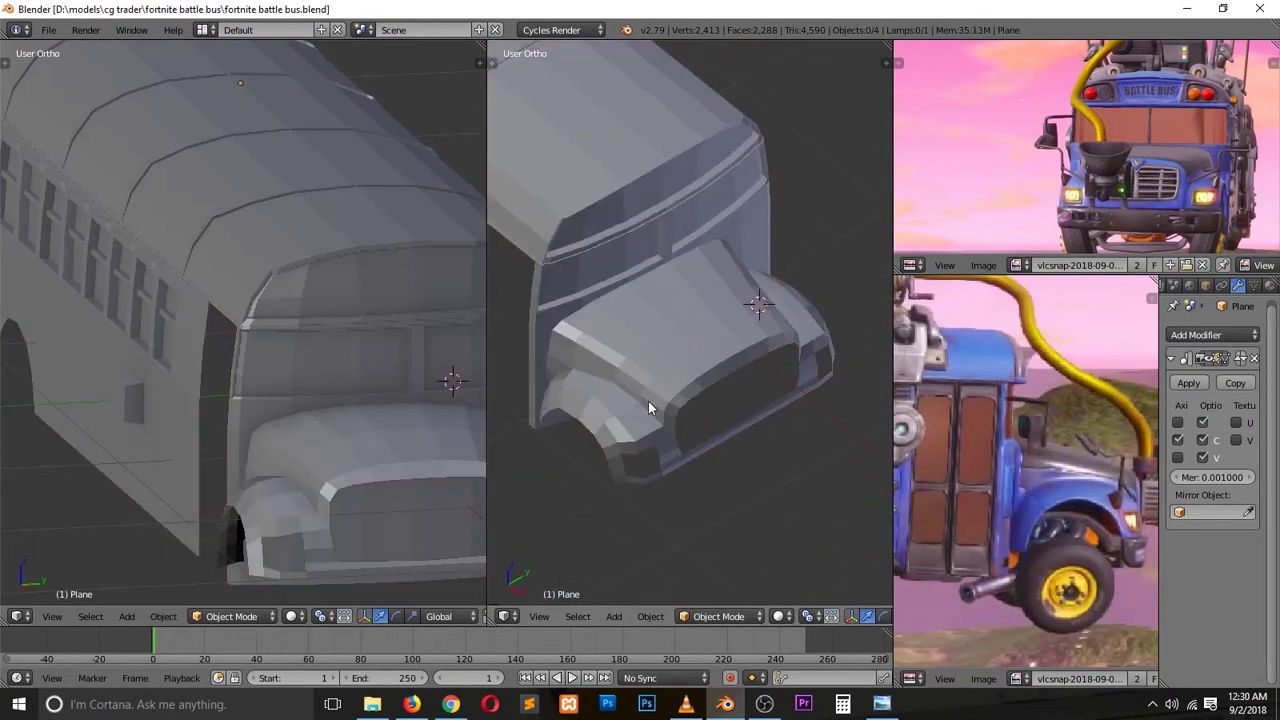
scroll(580, 380, "up", 3)
middle_click_drag(510, 372, 632, 340)
key("Tab")
scroll(592, 328, "up", 2)
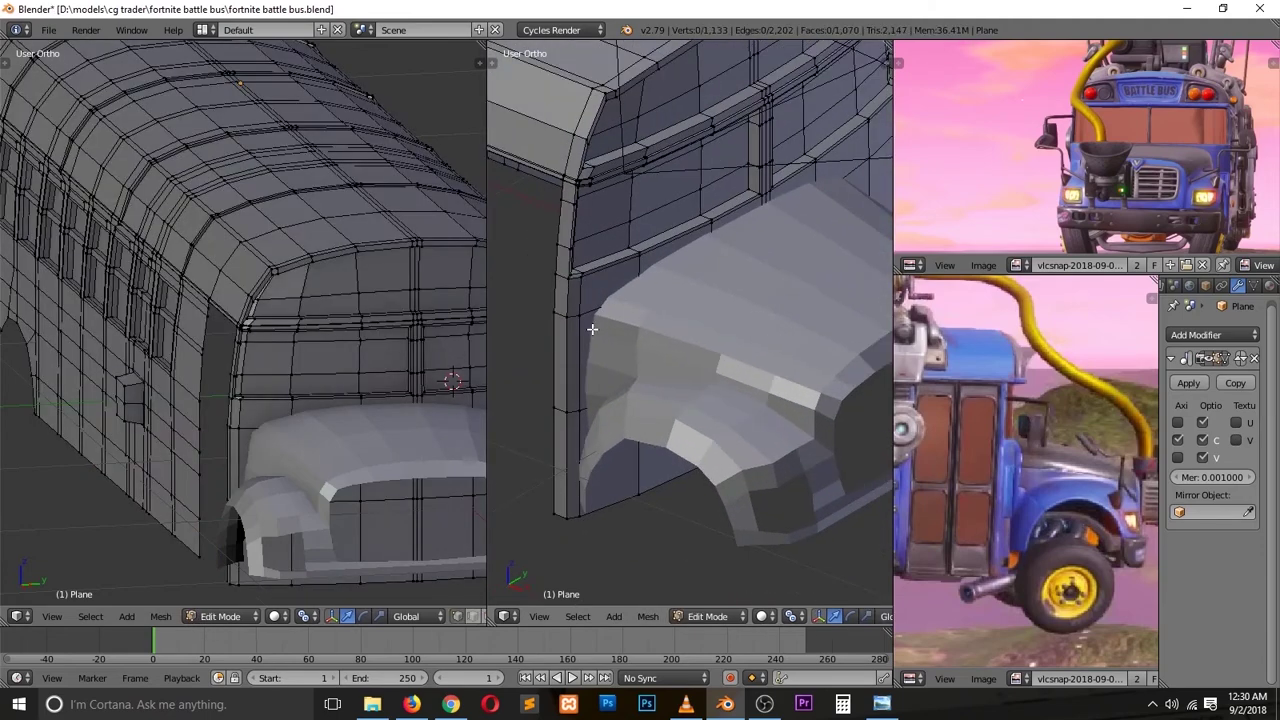
key("ctrl+s")
left_click(619, 360)
Step: In Front view, edit the bus body and box-select the vertices at its end
key("Tab")
scroll(653, 365, "down", 3)
key("alt+Tab")
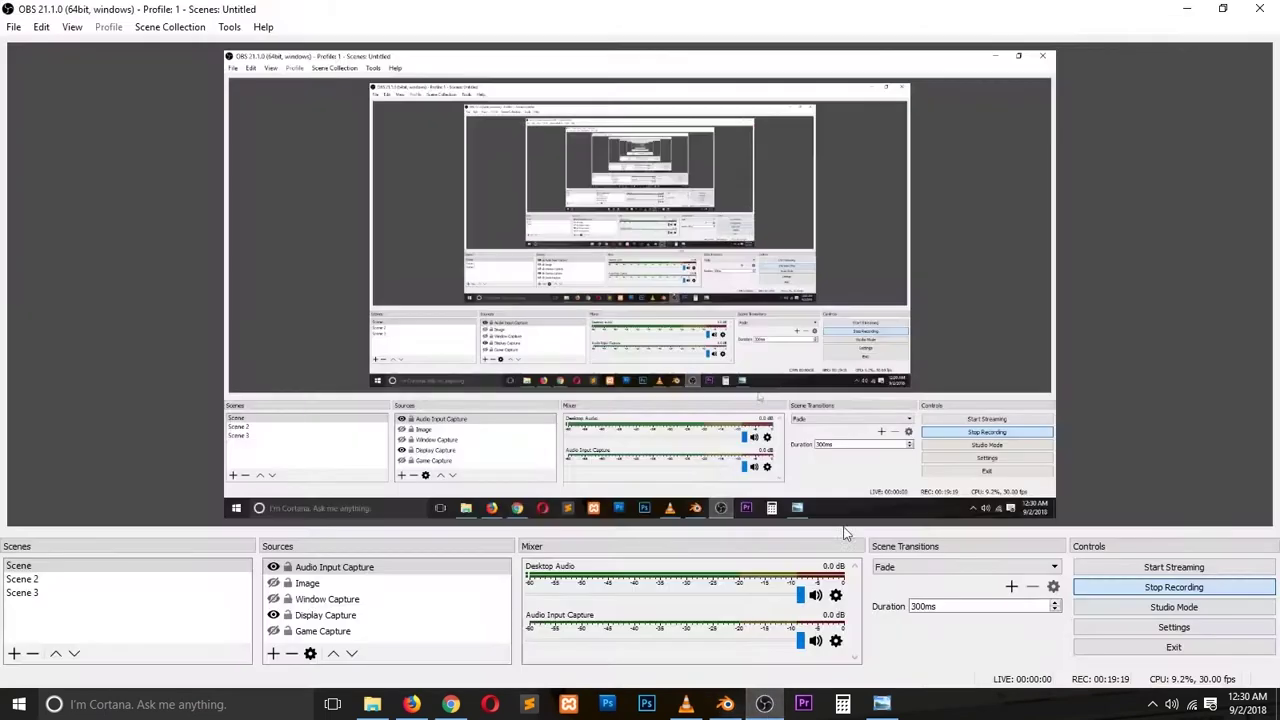
left_click(725, 704)
key("KP_1")
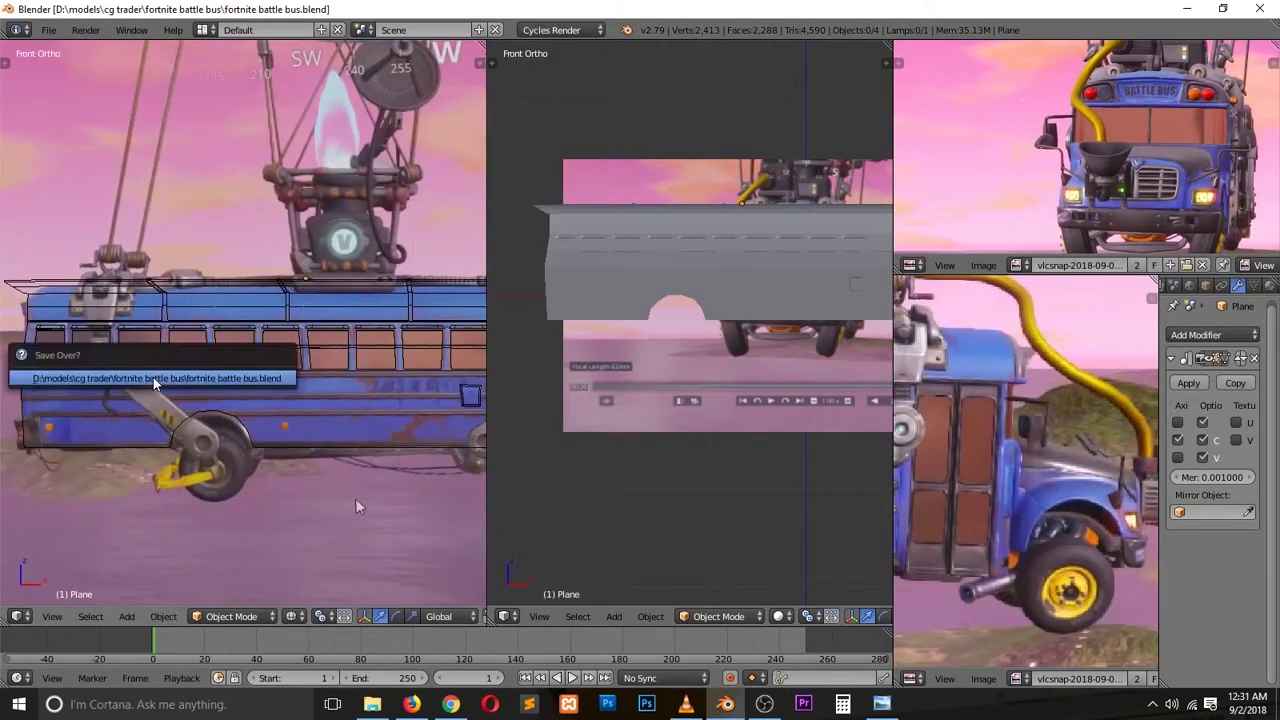
key("Tab")
scroll(153, 243, "up", 2)
left_click_drag(473, 256, 473, 256)
Step: In Top view, scale the end vertices along X to match the reference, then deselect
key("KP_7")
scroll(300, 260, "down", 2)
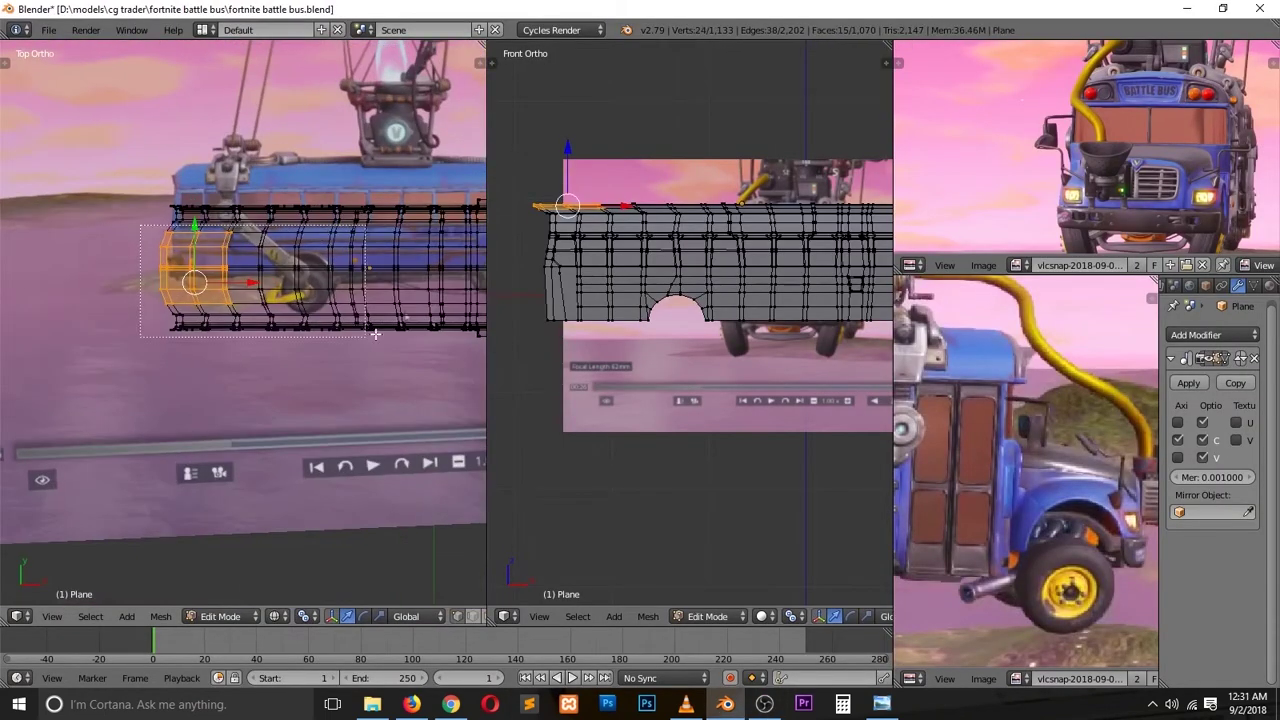
key("s")
key("x")
key("Escape")
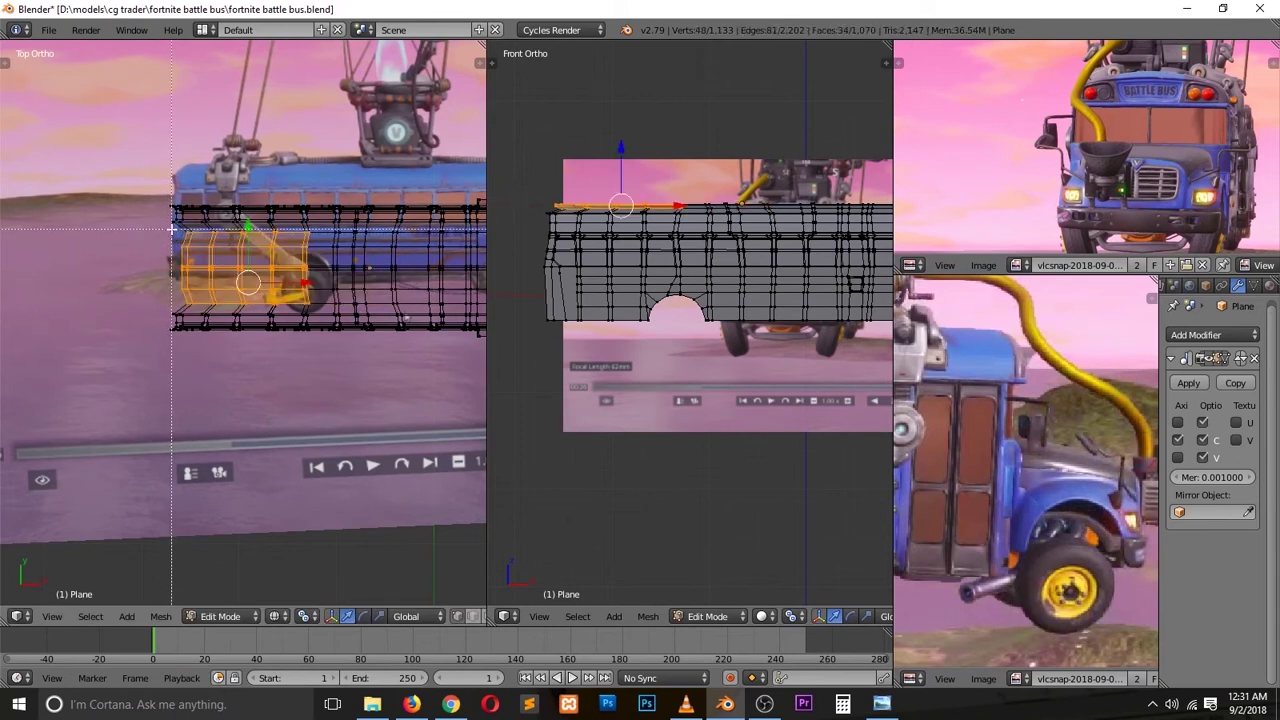
right_click(172, 278, "alt")
key("a")
Step: Save the file, return to object mode, and inspect the bus in solid shading
middle_click_drag(168, 278, 435, 305)
key("ctrl+s")
left_click(435, 303)
key("Tab")
middle_click_drag(540, 340, 616, 353)
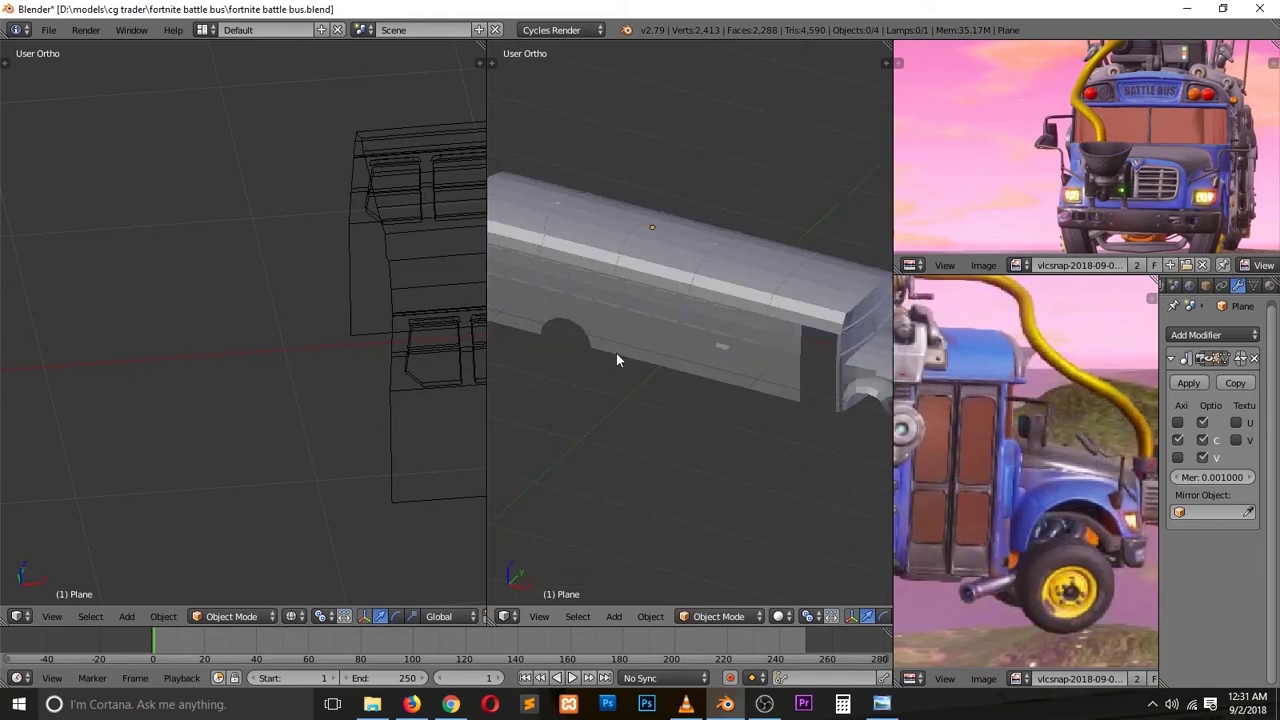
key("z")
middle_click_drag(380, 320, 291, 289)
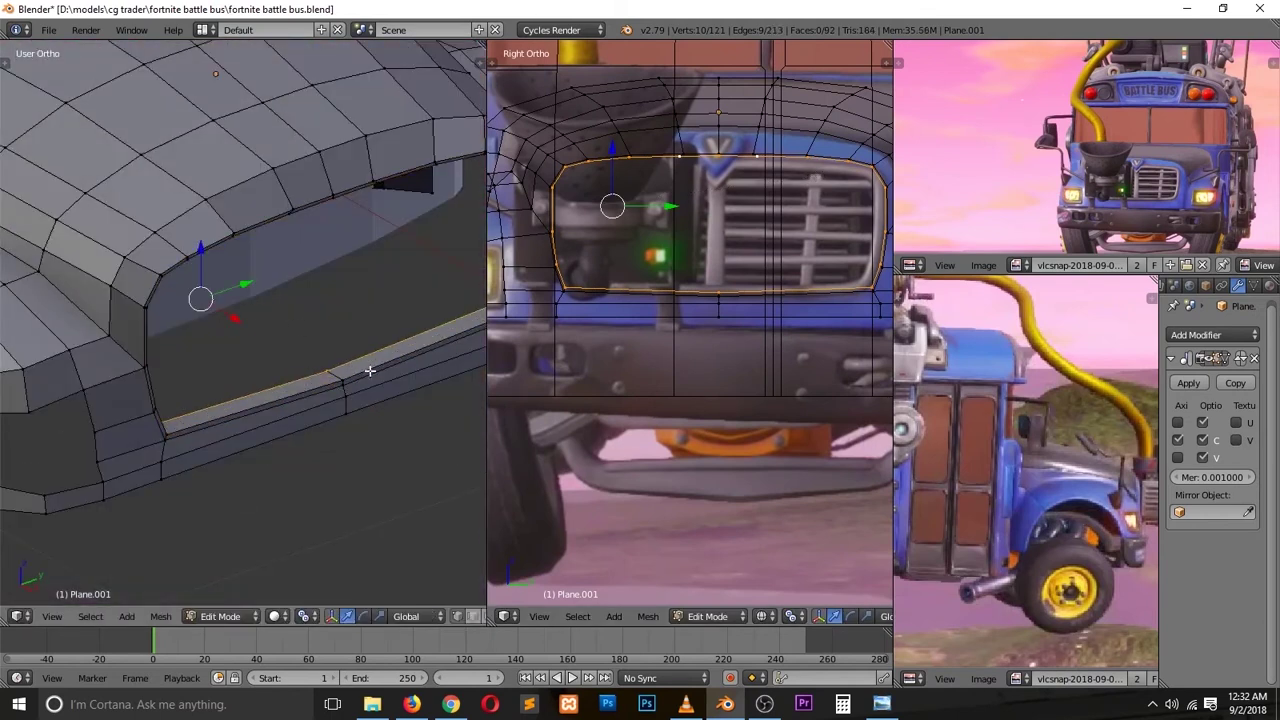
Step: Shrink the grille opening loop and bevel a vertical edge of its frame
left_click(684, 286)
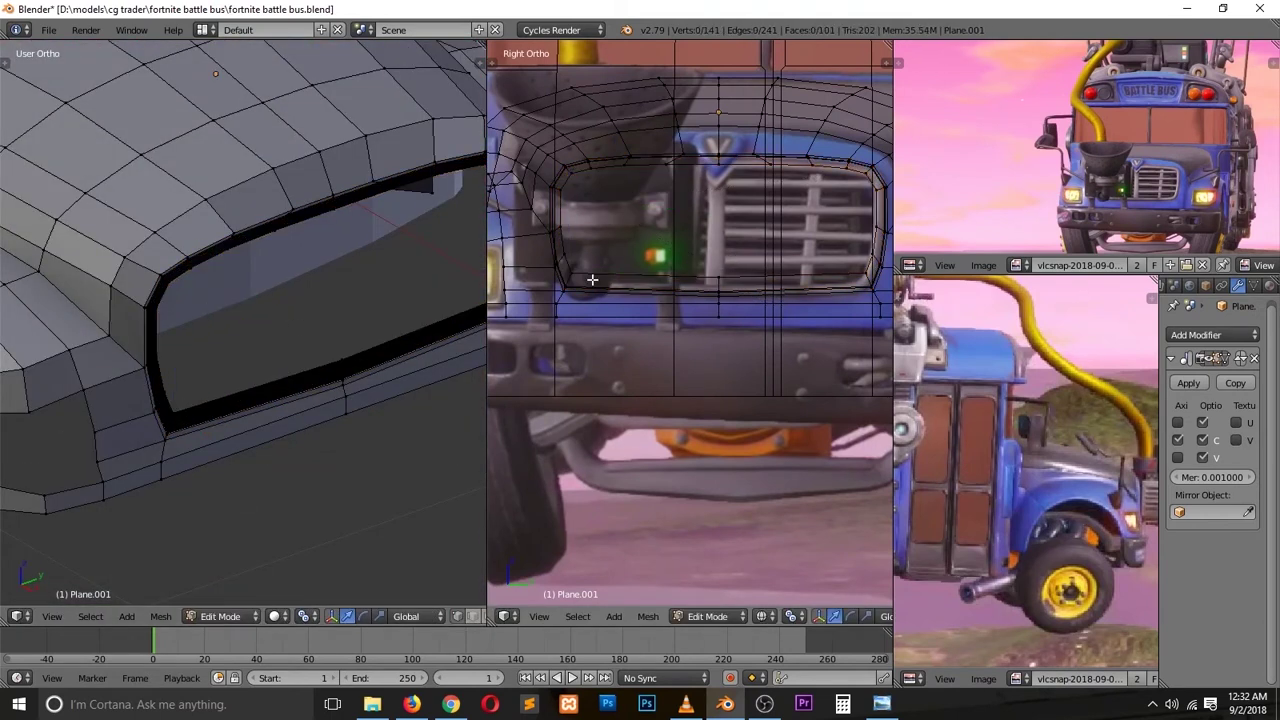
right_click(598, 250)
key("a")
right_click(681, 164)
right_click(748, 224)
left_click(815, 191)
Step: Edge-slide the frame edge, add a vertical divider across the opening, and save
key("ctrl+e")
left_click(719, 167)
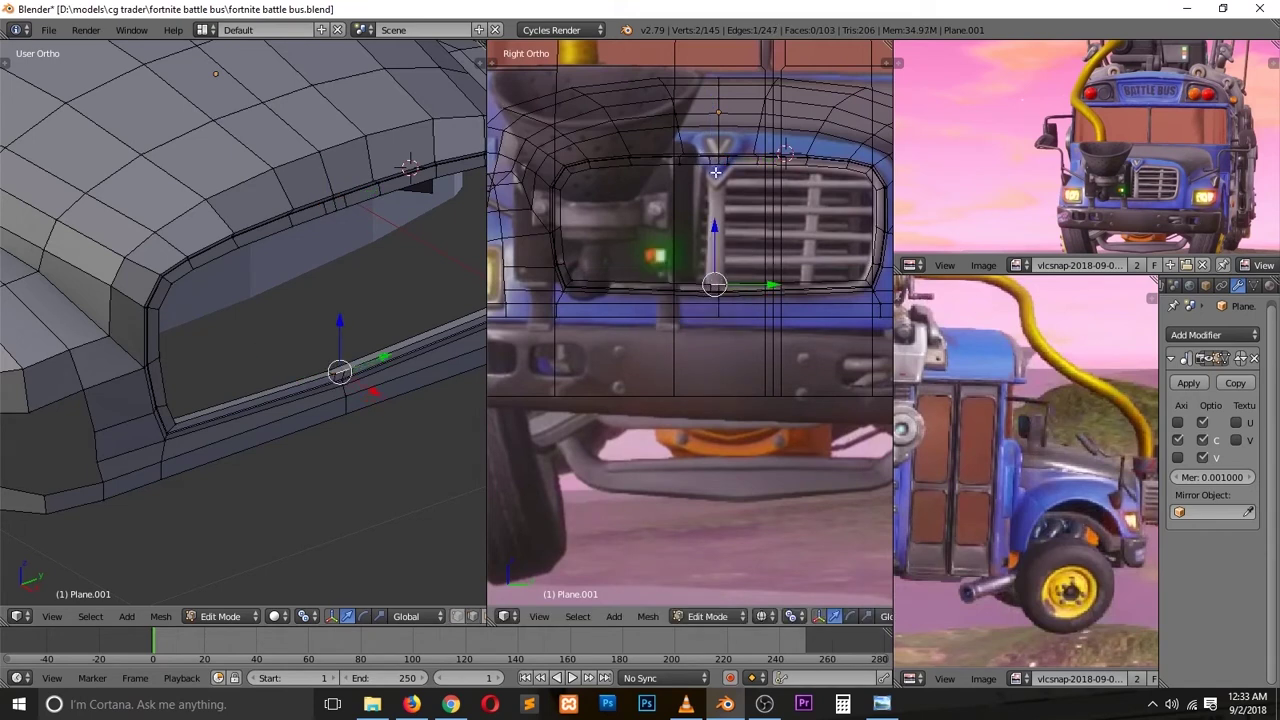
left_click(690, 210)
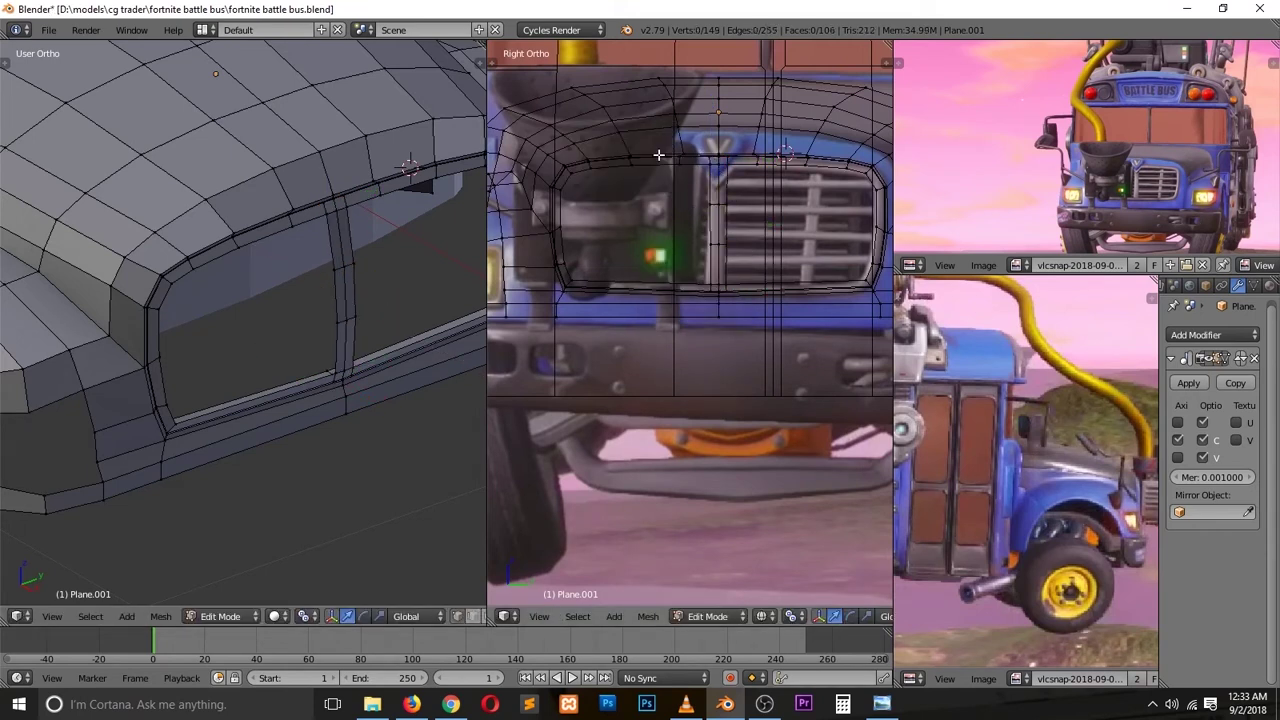
key("ctrl+s")
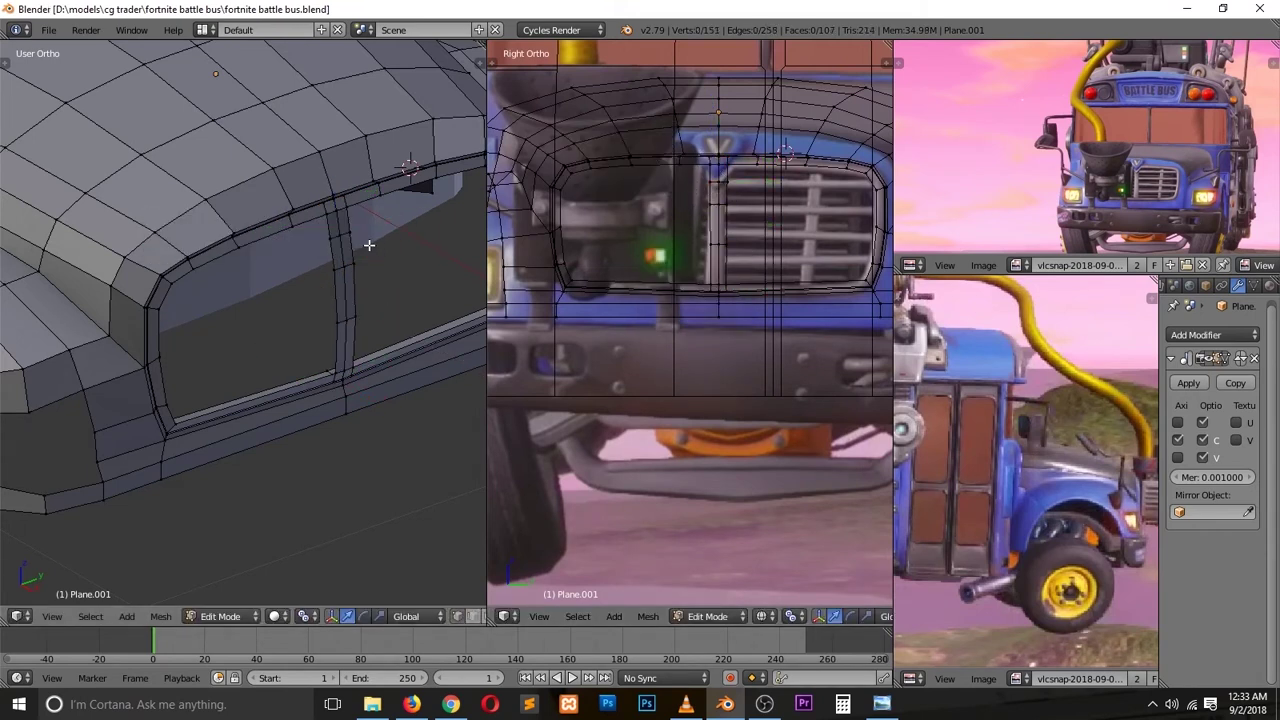
Step: Fill the opening's bottom with a face from its edge loop and add a vertical loop cut
right_click(340, 295, "alt")
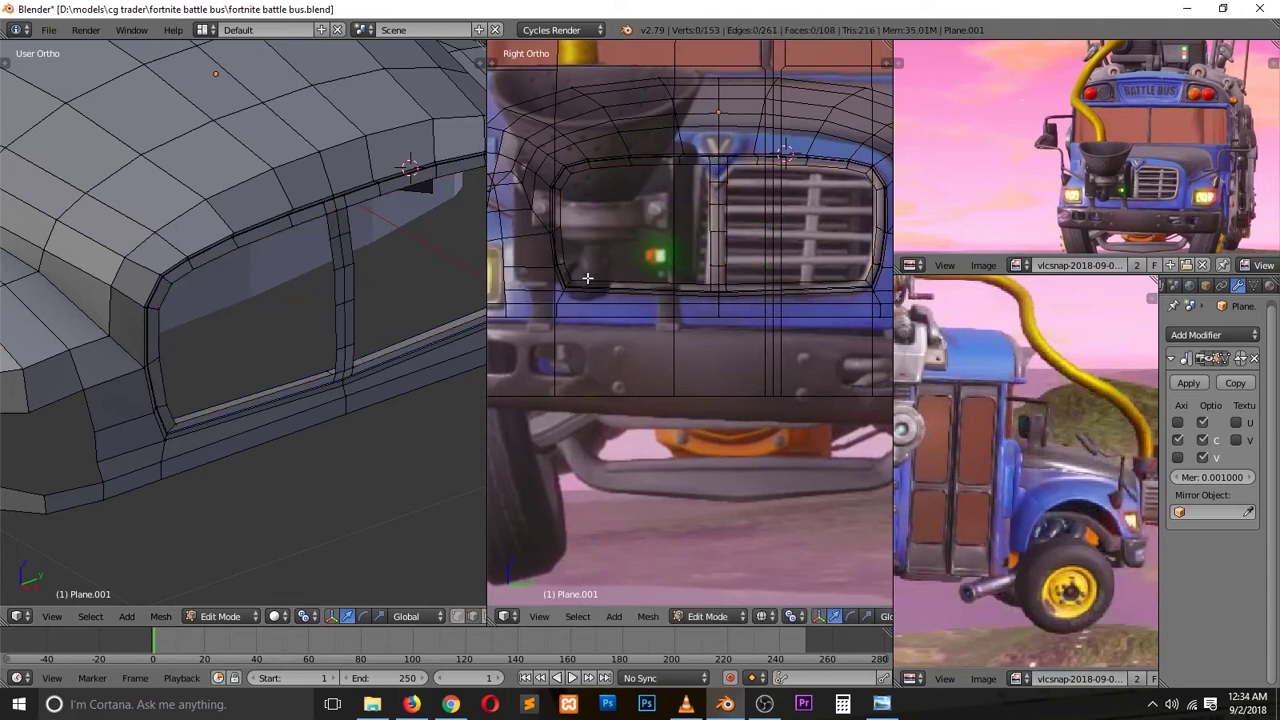
key("f")
key("a")
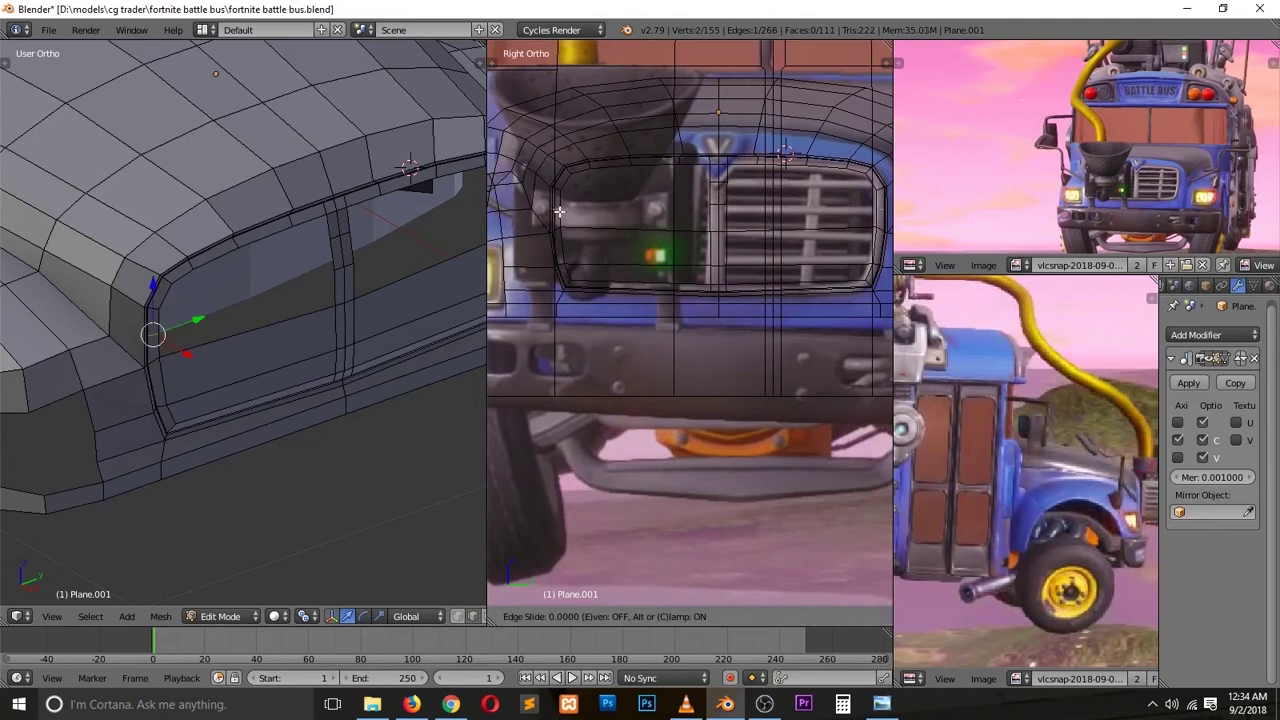
key("ctrl+r")
left_click(632, 192)
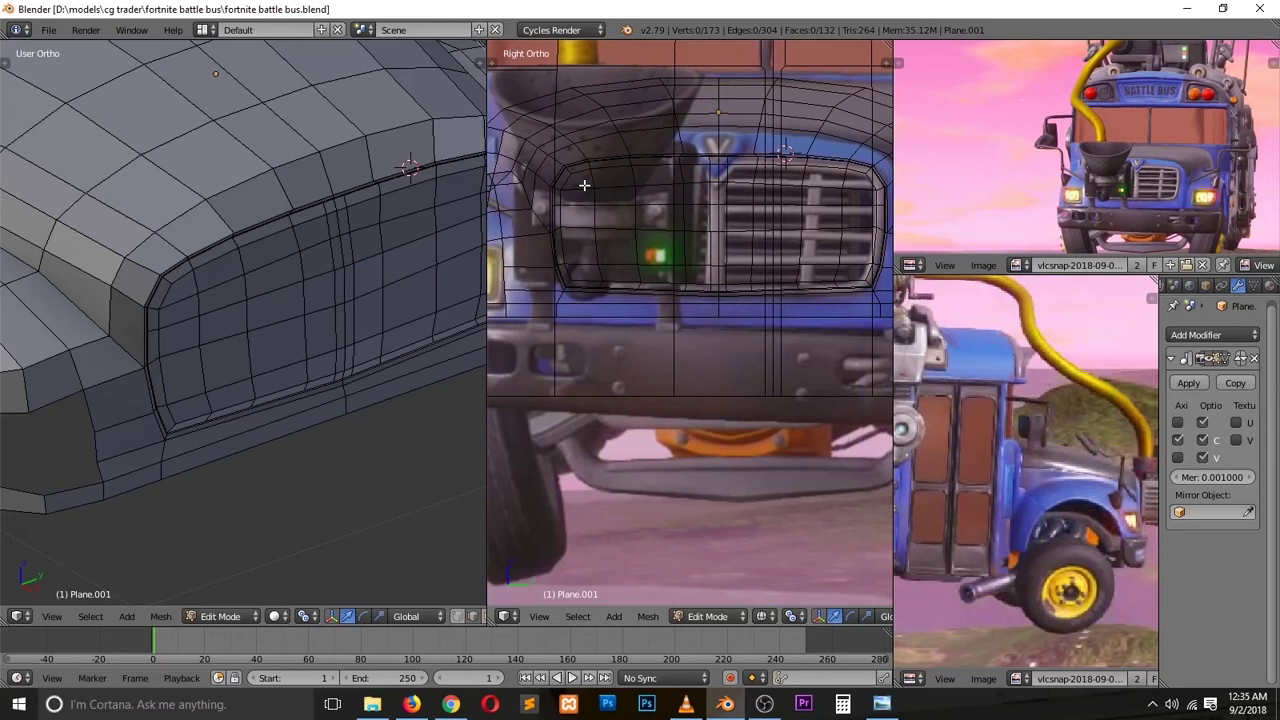
scroll(334, 302, "up", 2)
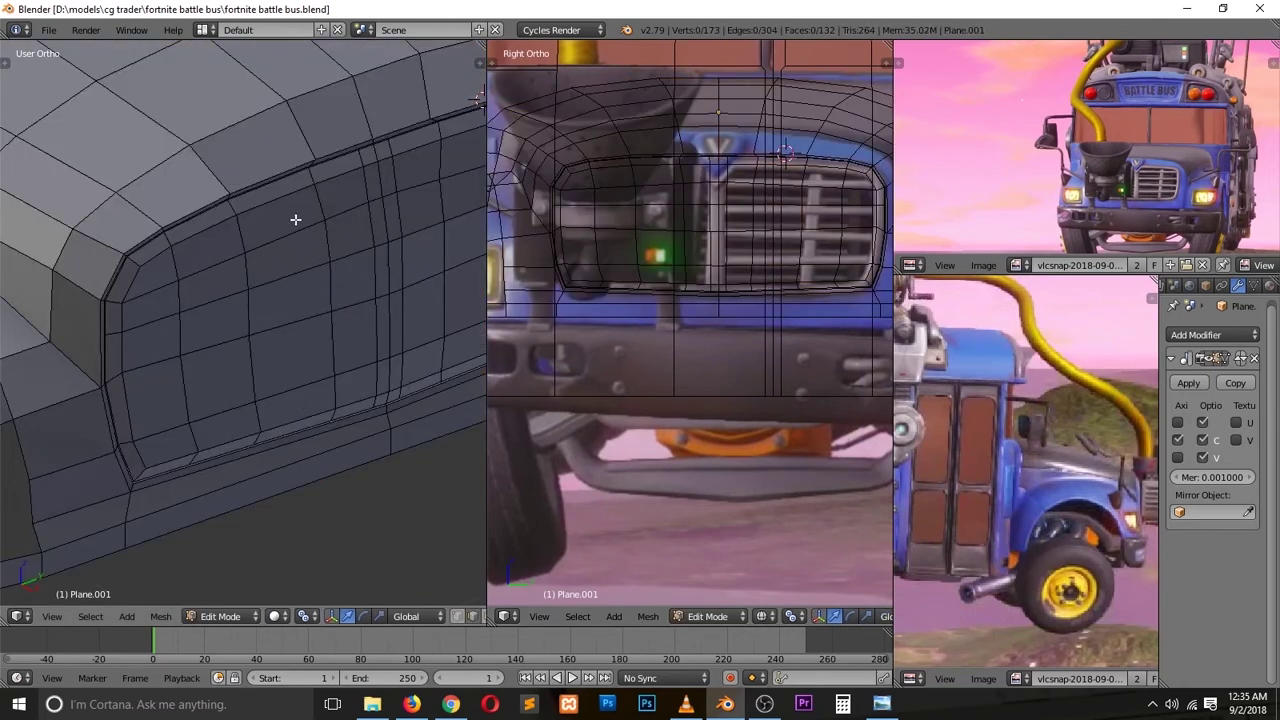
Step: Slide and select three horizontal grille edge loops, then bevel them into double strips
key("2")
right_click(307, 253, "alt")
key("g")
key("g")
left_click(330, 345)
key("g")
key("g")
right_click(322, 300, "alt+shift")
right_click(309, 355, "alt+shift")
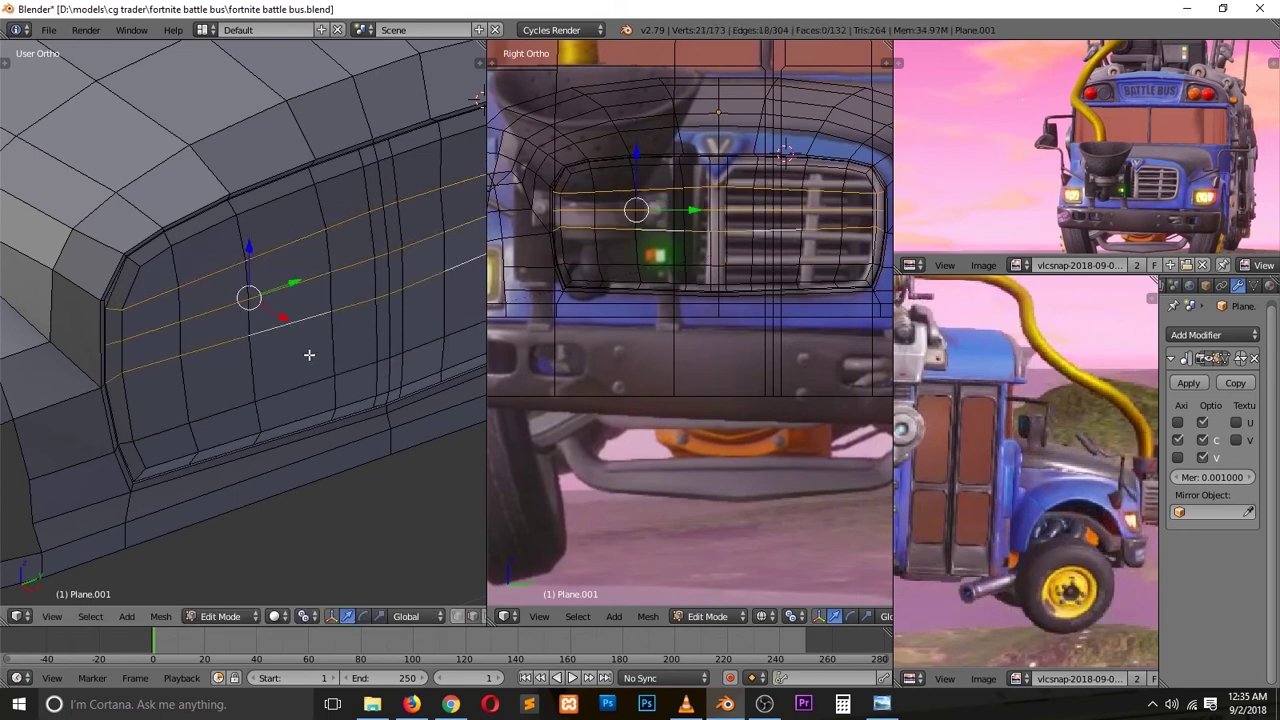
key("ctrl+b")
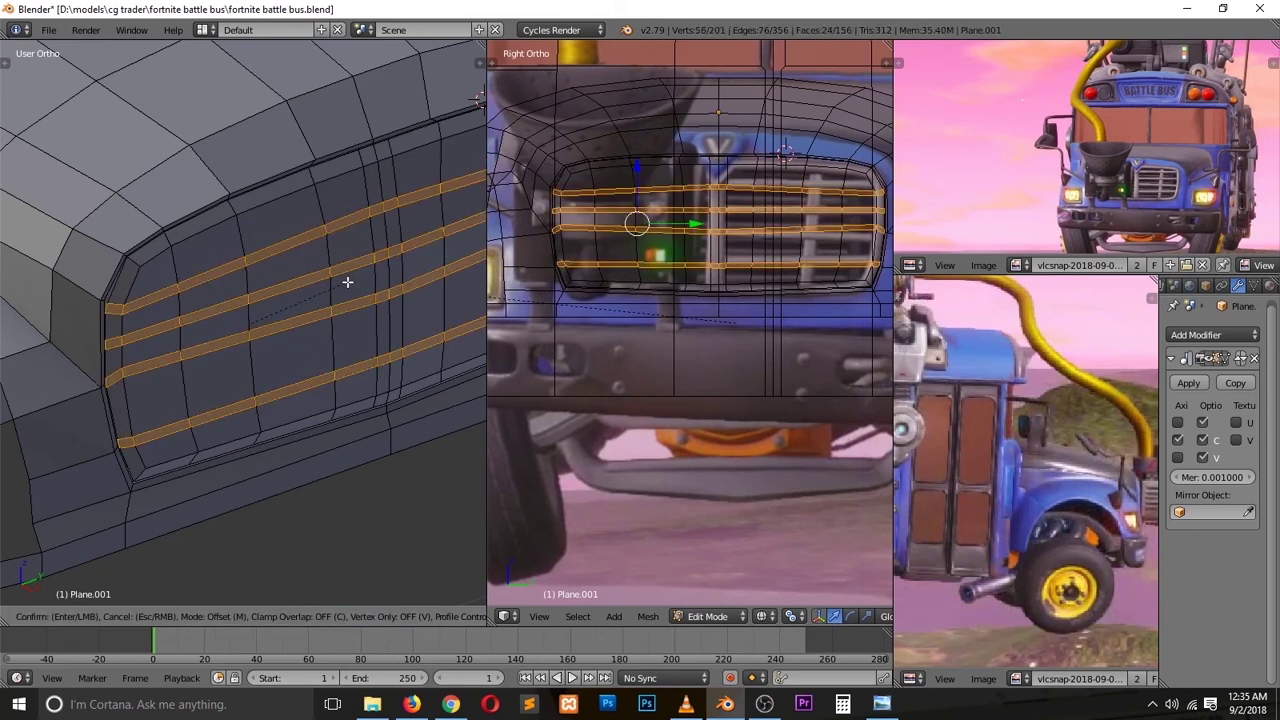
left_click(347, 282)
key("a")
Step: Add a loop cut across the grille panel
key("ctrl+r")
left_click(300, 285)
left_click(319, 291)
key("a")
Step: Extrude the slot face loops between the bars inward and delete them to open the slots
key("ctrl+Tab")
key("3")
left_click(340, 205, "alt+shift")
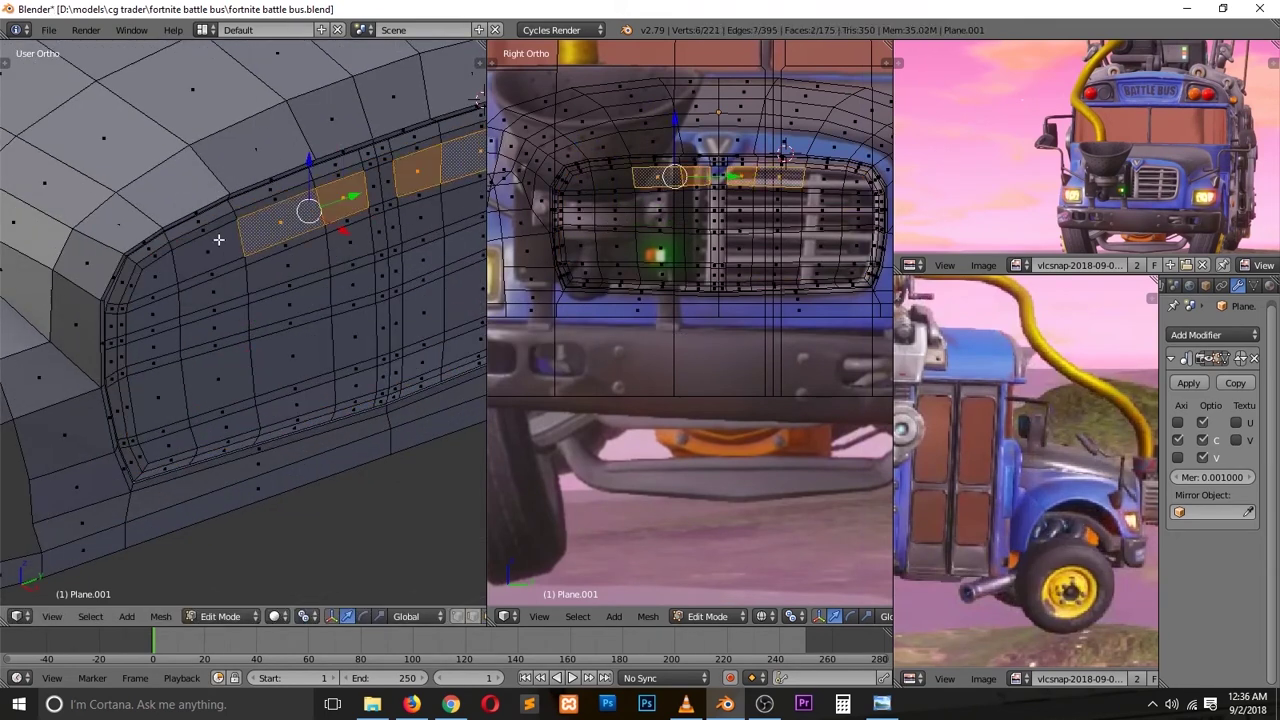
left_click(300, 250, "alt+shift")
left_click(340, 290, "alt+shift")
left_click(304, 363, "alt+shift")
left_click(304, 363, "alt+shift")
key("e")
left_click(271, 335)
key("x")
left_click(251, 182)
Step: Add a Catmull-Clark Subdivision Surface modifier with Ctrl+2 to smooth the bus body
key("KP_3")
key("z")
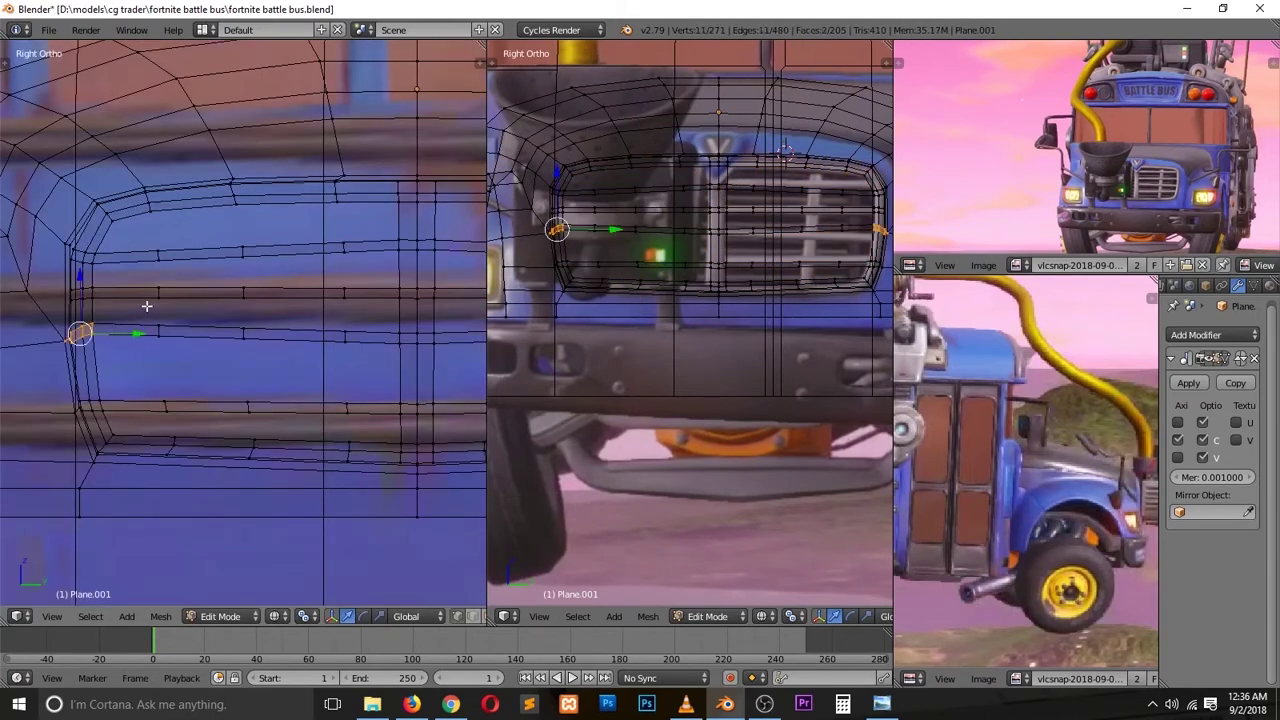
key("Tab")
key("z")
middle_click_drag(147, 306, 280, 369)
key("Tab")
key("Tab")
middle_click_drag(313, 275, 341, 245)
key("KP_3")
key("ctrl+2")
mouse_move(289, 279)
middle_mouse_down()
mouse_move(176, 323)
mouse_move(169, 257)
mouse_move(189, 318)
mouse_move(129, 256)
middle_mouse_up()
key("Tab")
Step: Slide a loop toward the slot edge and add a support loop around the lower slot
scroll(129, 256, "up", 5)
key("g")
key("g")
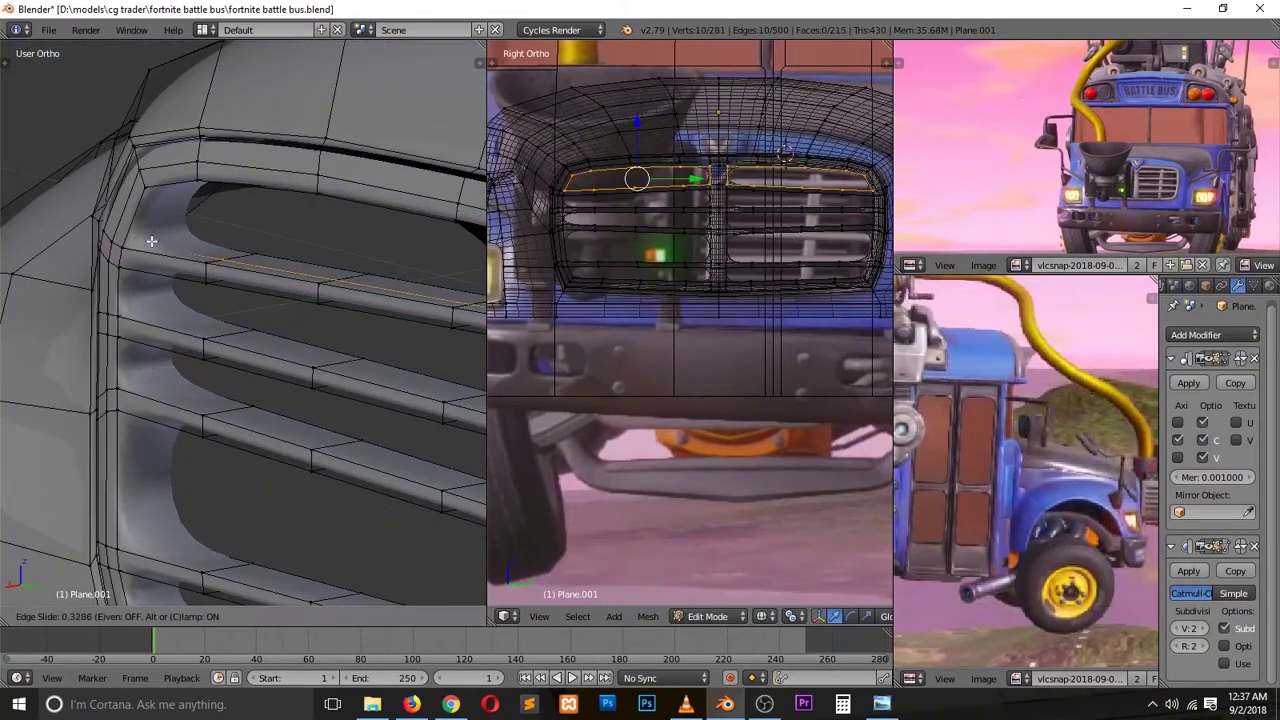
key("ctrl+r")
middle_click_drag(204, 409, 202, 267)
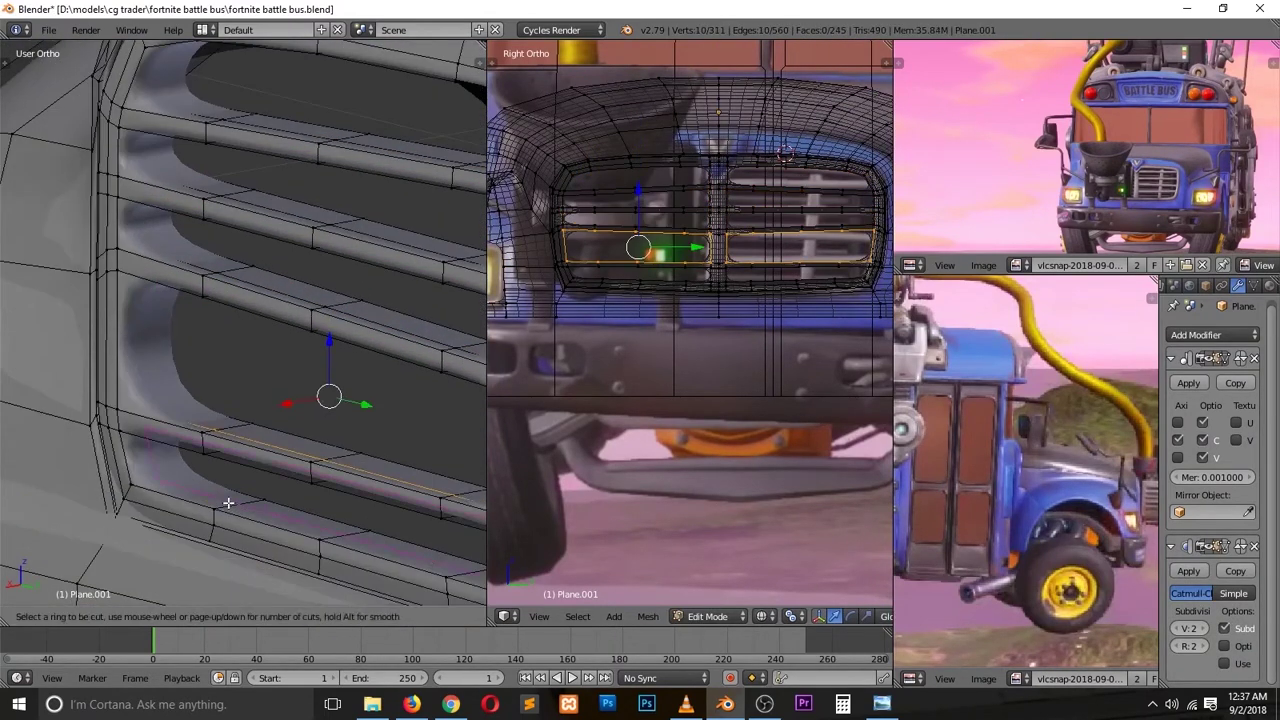
left_click(202, 267)
Step: Extrude the loop around the grille border to sharpen its top-left corner
key("ctrl+r")
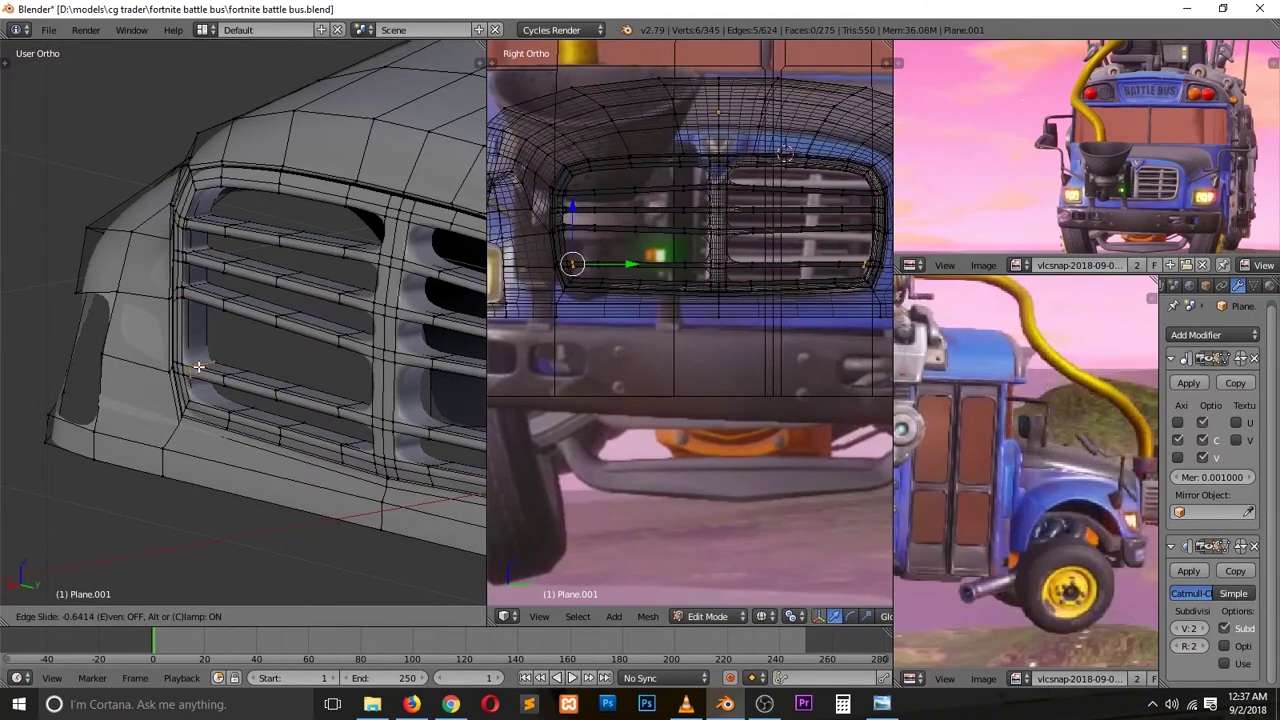
mouse_move(373, 265)
middle_mouse_down()
mouse_move(329, 330)
mouse_move(365, 289)
mouse_move(227, 248)
mouse_move(273, 346)
mouse_move(305, 343)
middle_mouse_up()
scroll(227, 248, "up", 3)
left_click(227, 248, "alt")
key("e")
left_click(227, 248)
scroll(247, 265, "down", 5)
Step: Add a support loop cut near the grille corner and check the bus side windows
key("ctrl+r")
left_click(272, 357)
scroll(305, 343, "up", 3)
key("Tab")
scroll(220, 283, "down", 3)
mouse_move(220, 283)
middle_mouse_down()
mouse_move(234, 208)
mouse_move(96, 198)
mouse_move(190, 222)
mouse_move(160, 300)
mouse_move(230, 350)
middle_mouse_up()
scroll(190, 222, "up", 3)
key("Tab")
scroll(230, 350, "up", 2)
Step: Add a loop cut across the side window and a mirrored loop pair spread across the roof
scroll(194, 391, "up", 2)
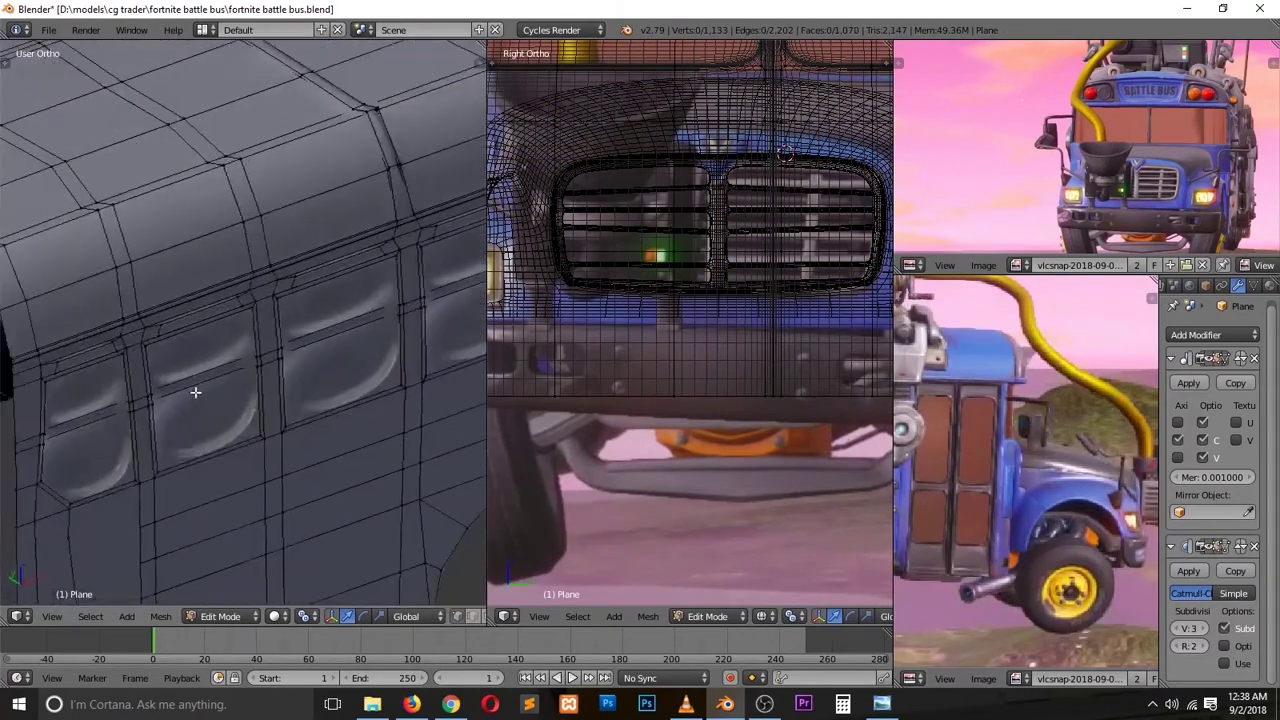
middle_click_drag(194, 391, 261, 455)
key("ctrl+r")
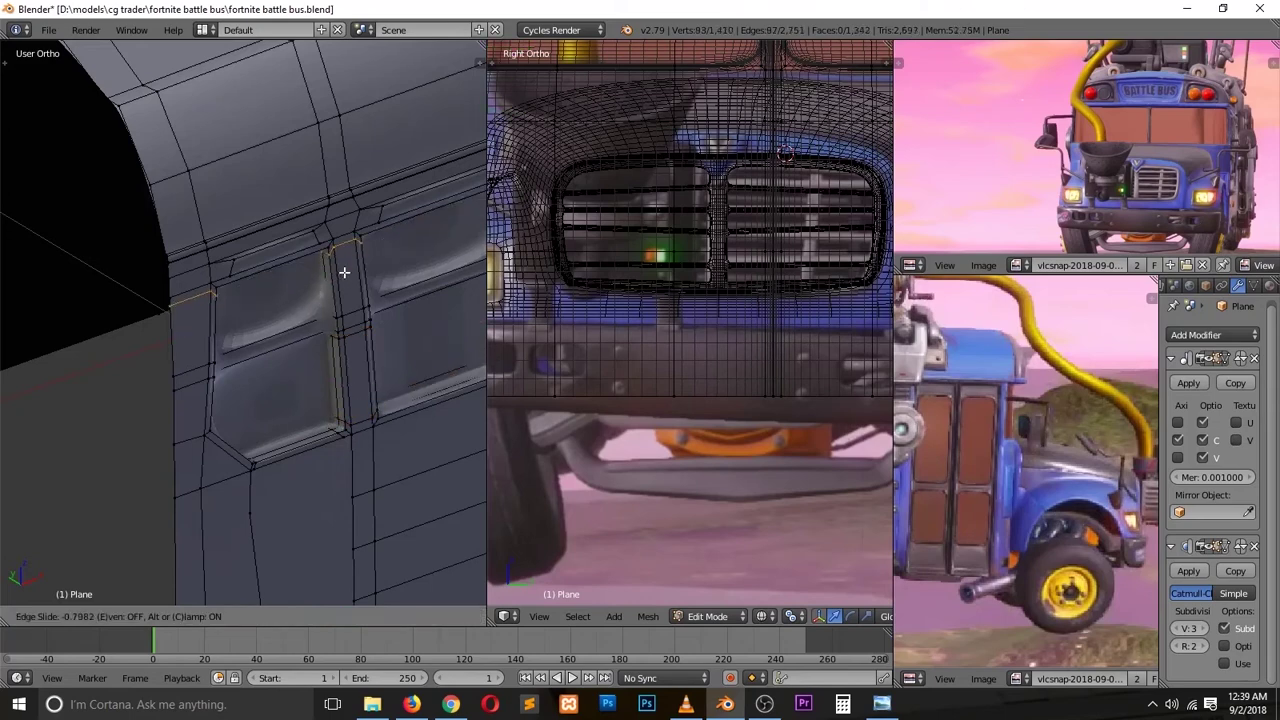
left_click(344, 272)
scroll(286, 324, "down", 4)
mouse_move(286, 324)
middle_mouse_down()
mouse_move(167, 340)
mouse_move(318, 321)
mouse_move(250, 305)
mouse_move(267, 343)
middle_mouse_up()
scroll(318, 321, "up", 4)
left_click(246, 305, "alt")
key("KP_3")
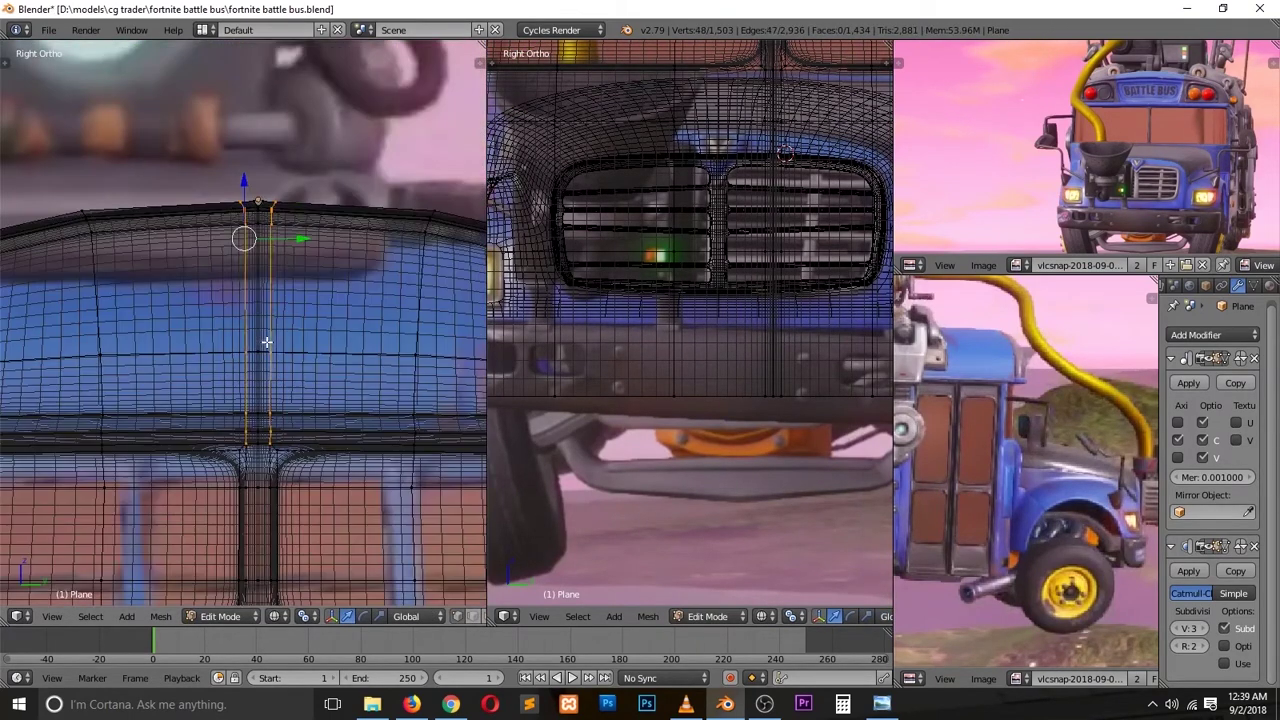
key("g")
left_click(264, 184)
scroll(265, 200, "up", 2)
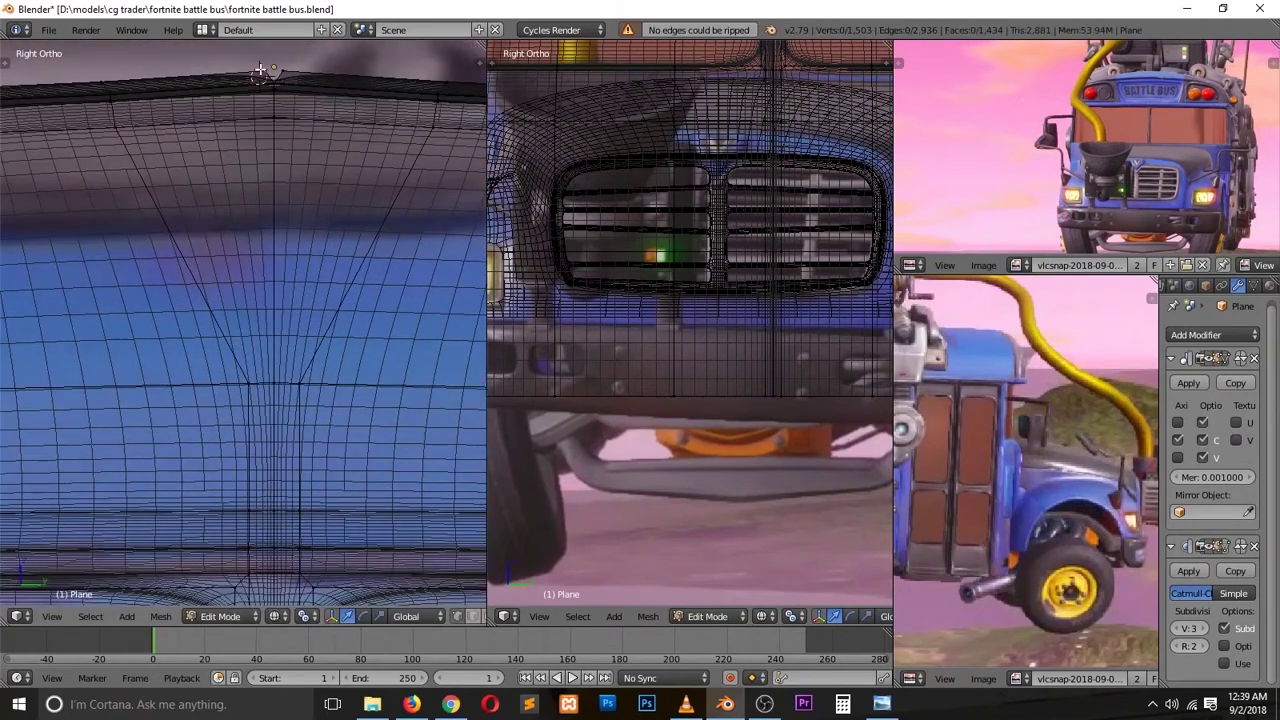
scroll(306, 140, "up", 2)
Step: Select vertices along the roof edge and compare the mesh in edit and object mode
key("v")
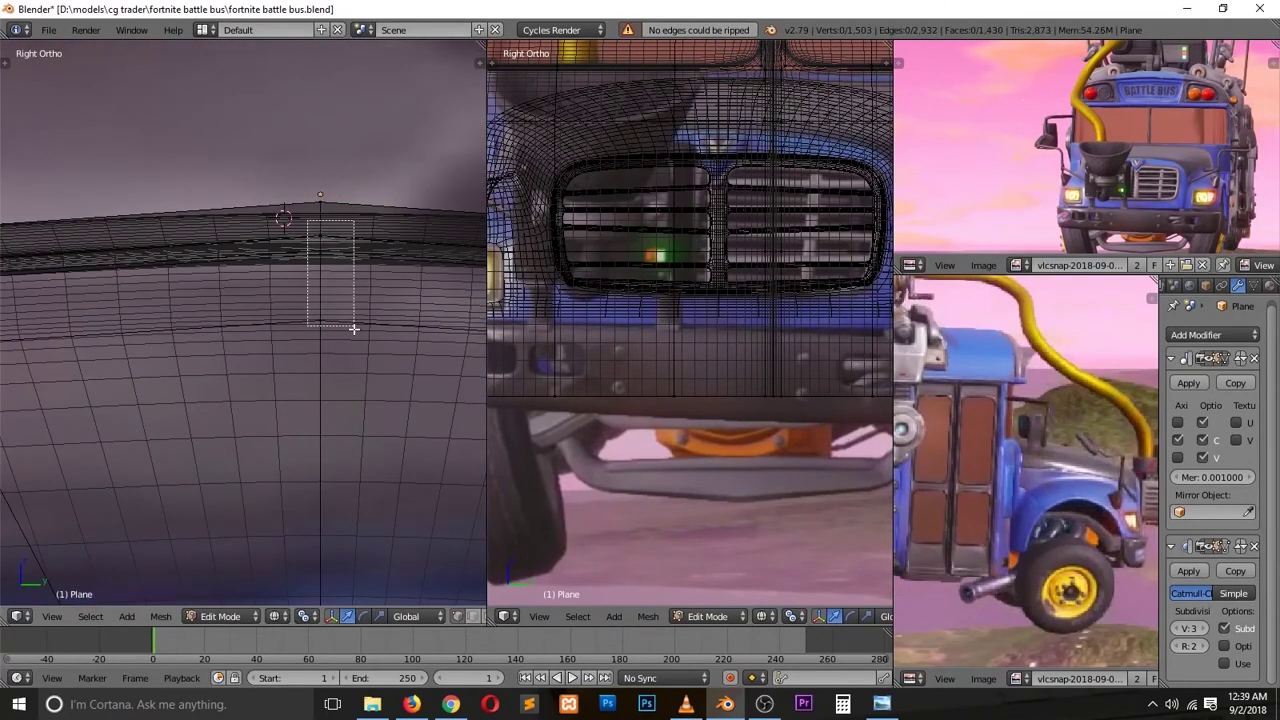
left_click_drag(353, 327, 353, 327)
middle_click_drag(305, 304, 443, 557)
scroll(300, 450, "down", 3)
scroll(190, 379, "up", 5)
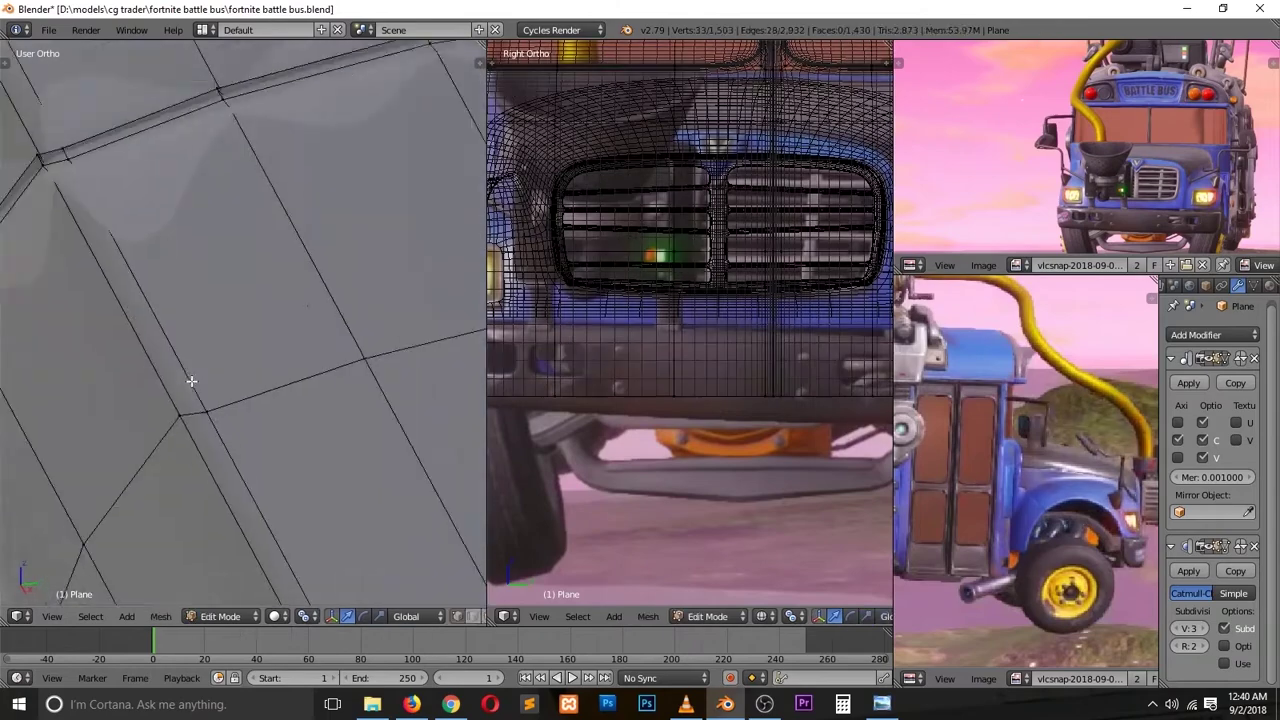
scroll(191, 380, "down", 3)
key("Tab")
scroll(265, 336, "down", 3)
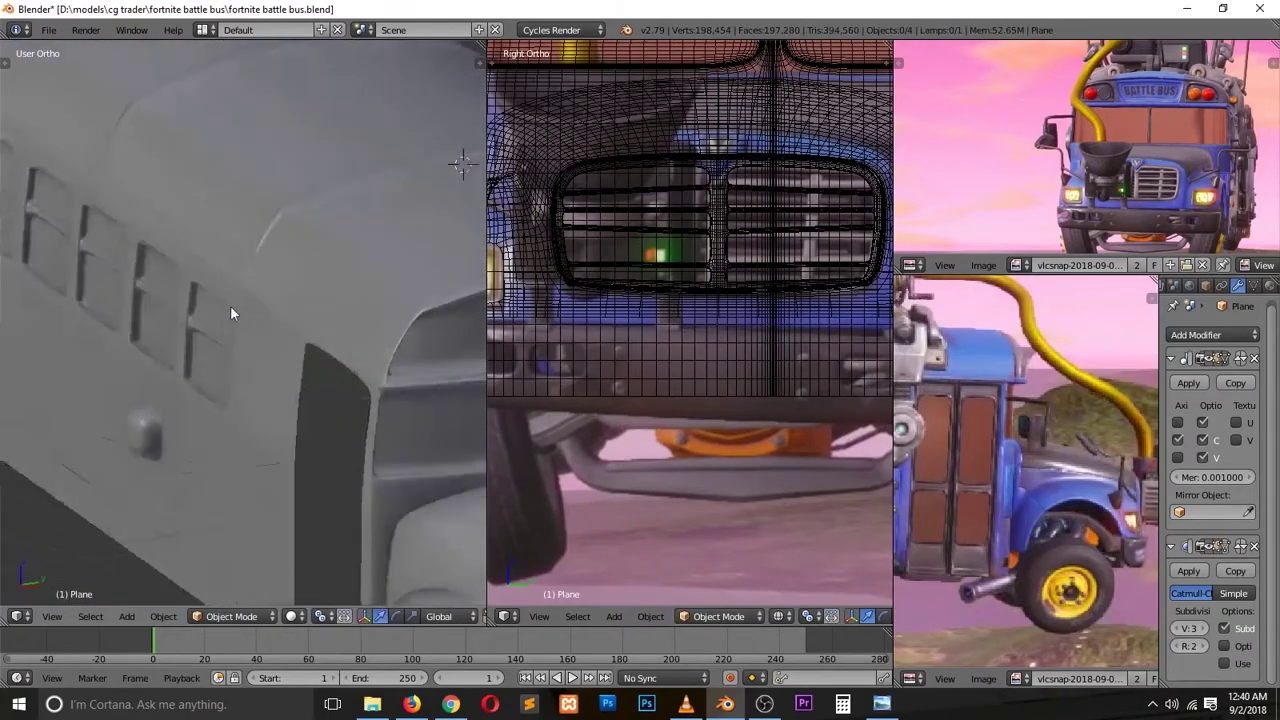
key("Tab")
scroll(303, 225, "up", 3)
scroll(357, 286, "down", 3)
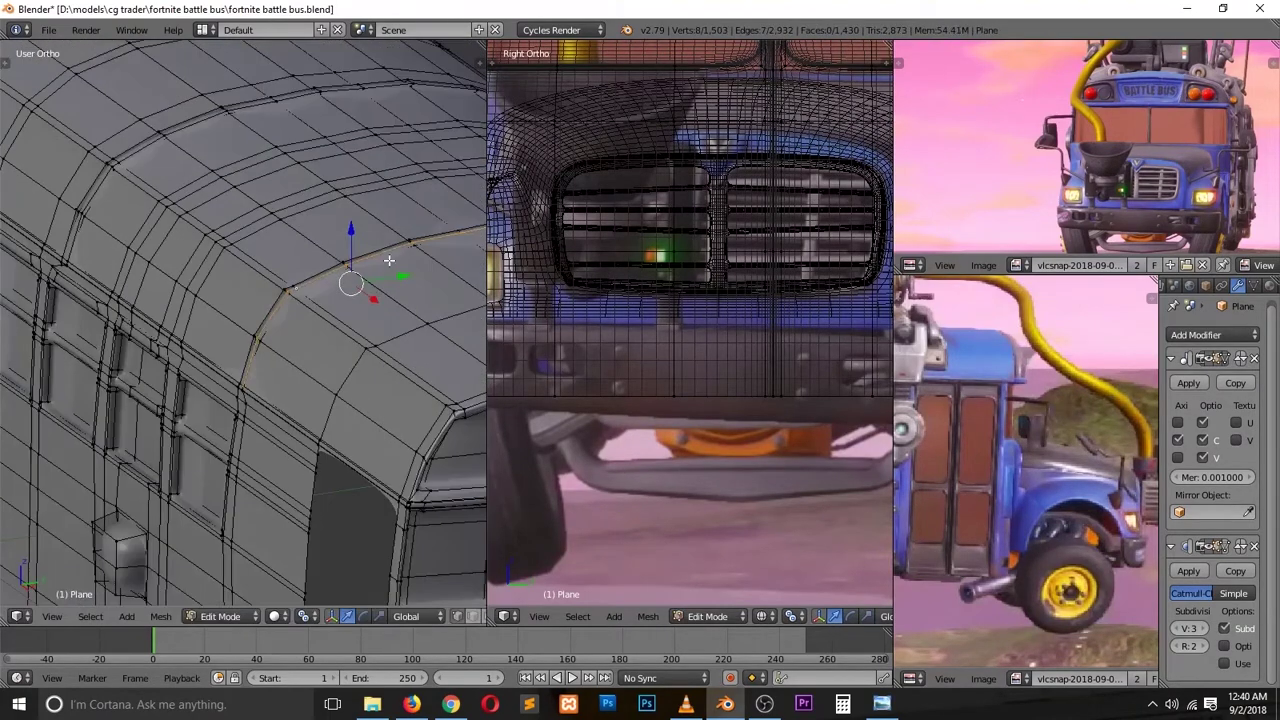
key("Tab")
scroll(300, 300, "down", 3)
scroll(164, 294, "up", 1)
Step: Save the blend file, overwriting the existing copy
key("ctrl+s")
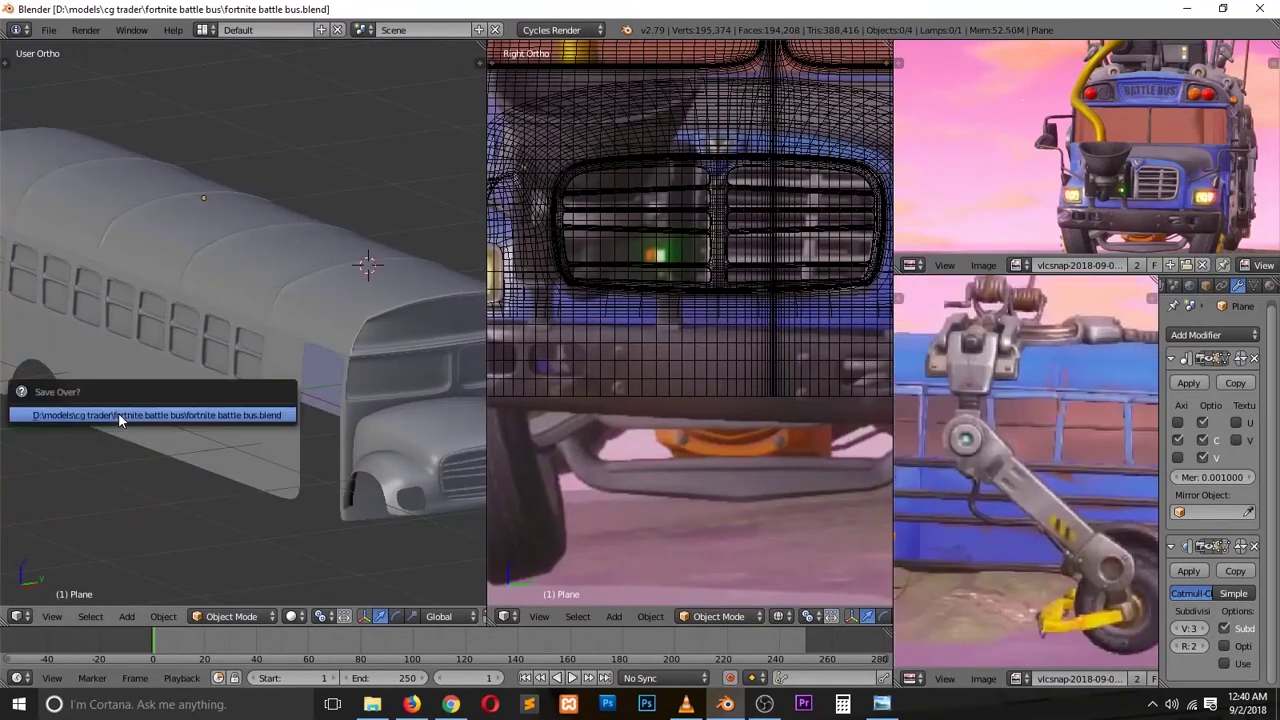
left_click(118, 414)
scroll(186, 351, "up", 5)
Step: Select and move the handle's face, then check it from the front view
key("Tab")
key("ctrl+Tab")
left_click(157, 374)
key("g")
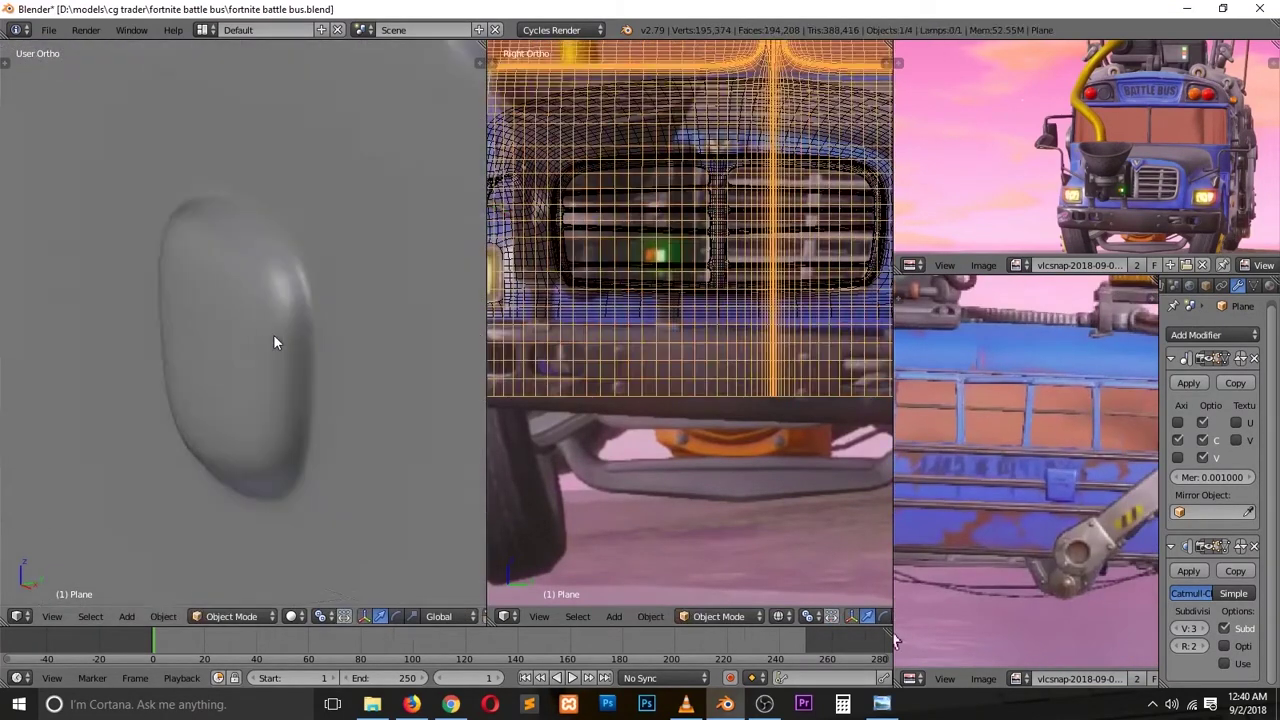
key("ctrl+Tab")
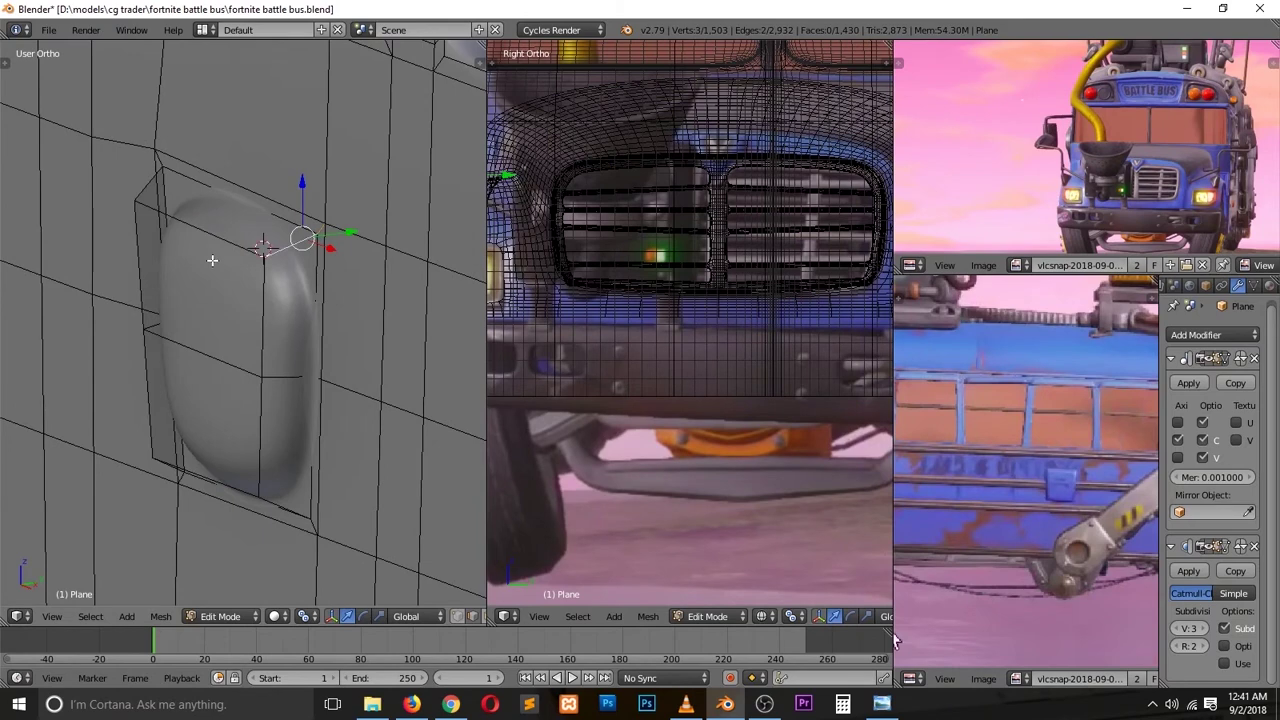
key("KP_1")
scroll(257, 300, "down", 2)
scroll(257, 350, "down", 2)
scroll(270, 277, "up", 5)
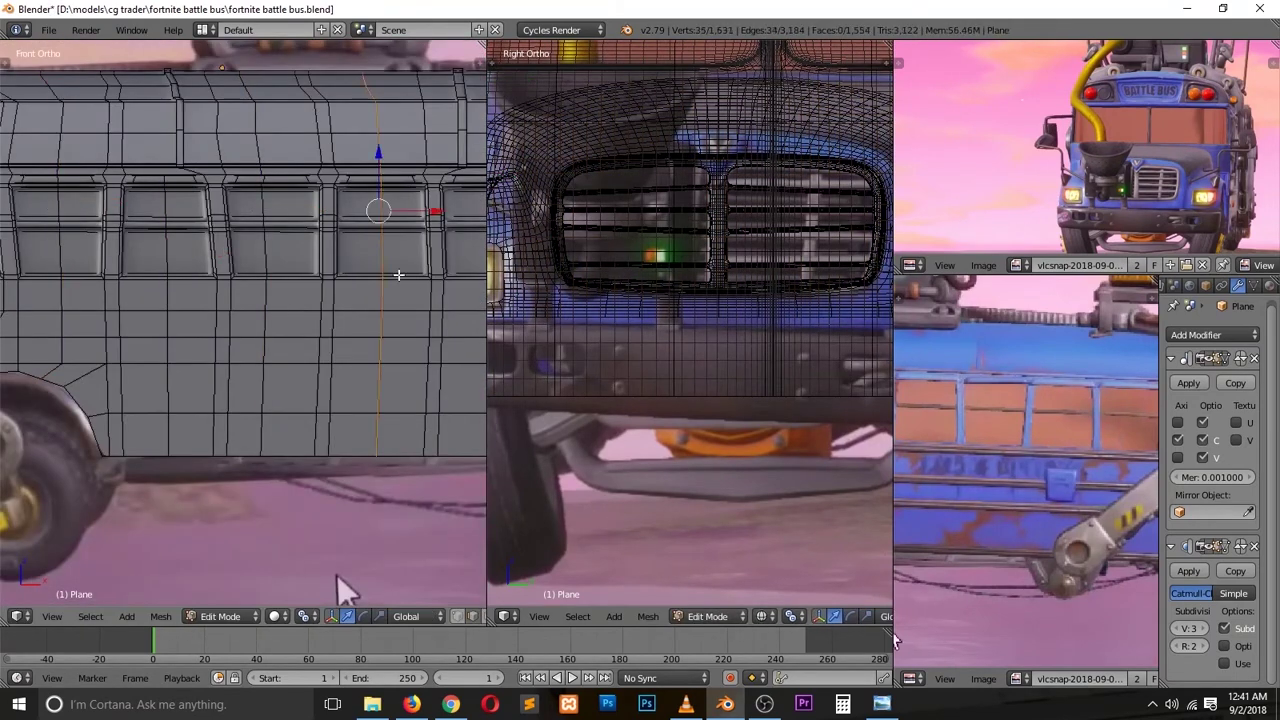
scroll(337, 590, "up", 2)
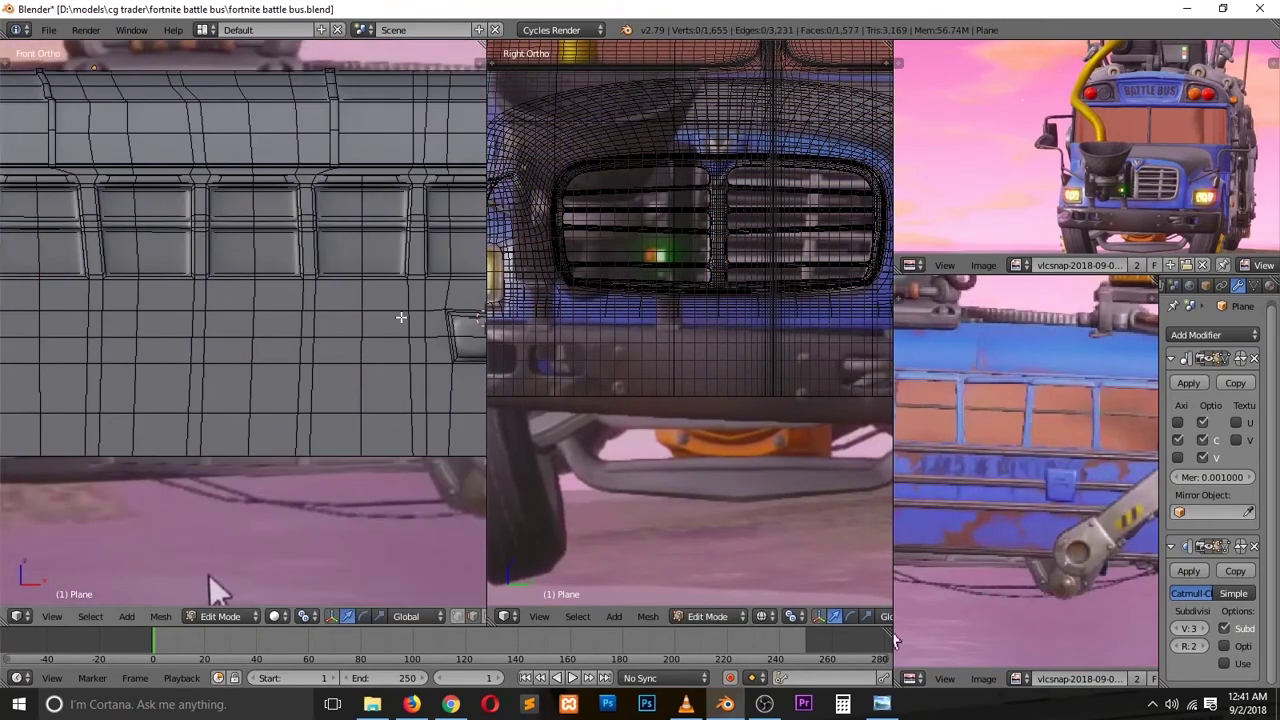
scroll(209, 574, "down", 3)
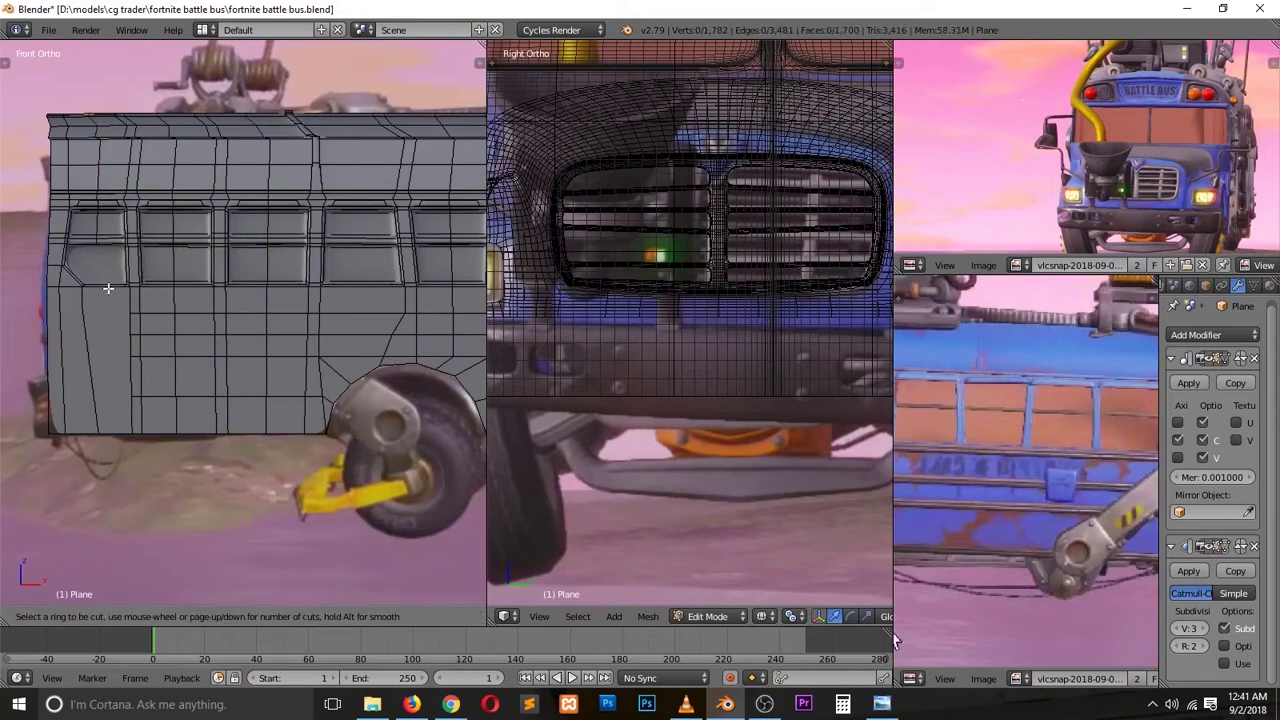
key("Escape")
scroll(349, 355, "up", 2)
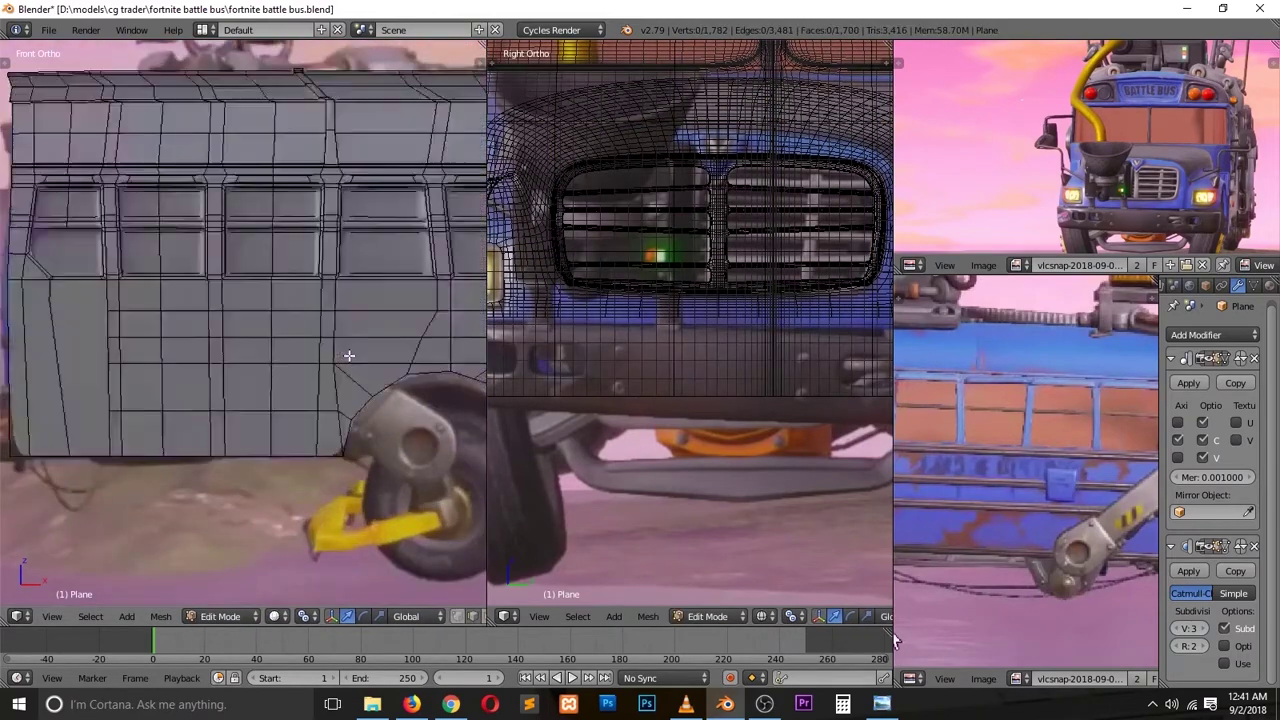
scroll(349, 355, "down", 3)
scroll(348, 354, "up", 4)
Step: Knife-cut across the bus front and save over the blend file
left_click(349, 357)
left_click(275, 306)
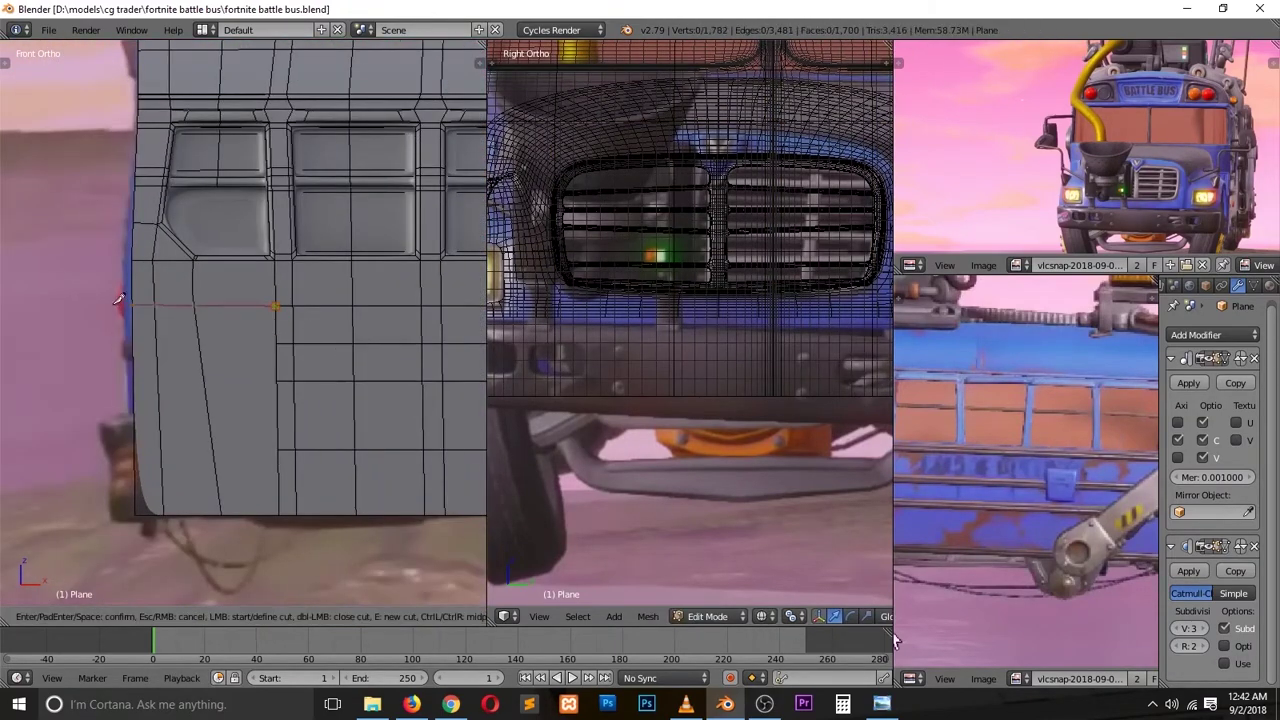
key("Return")
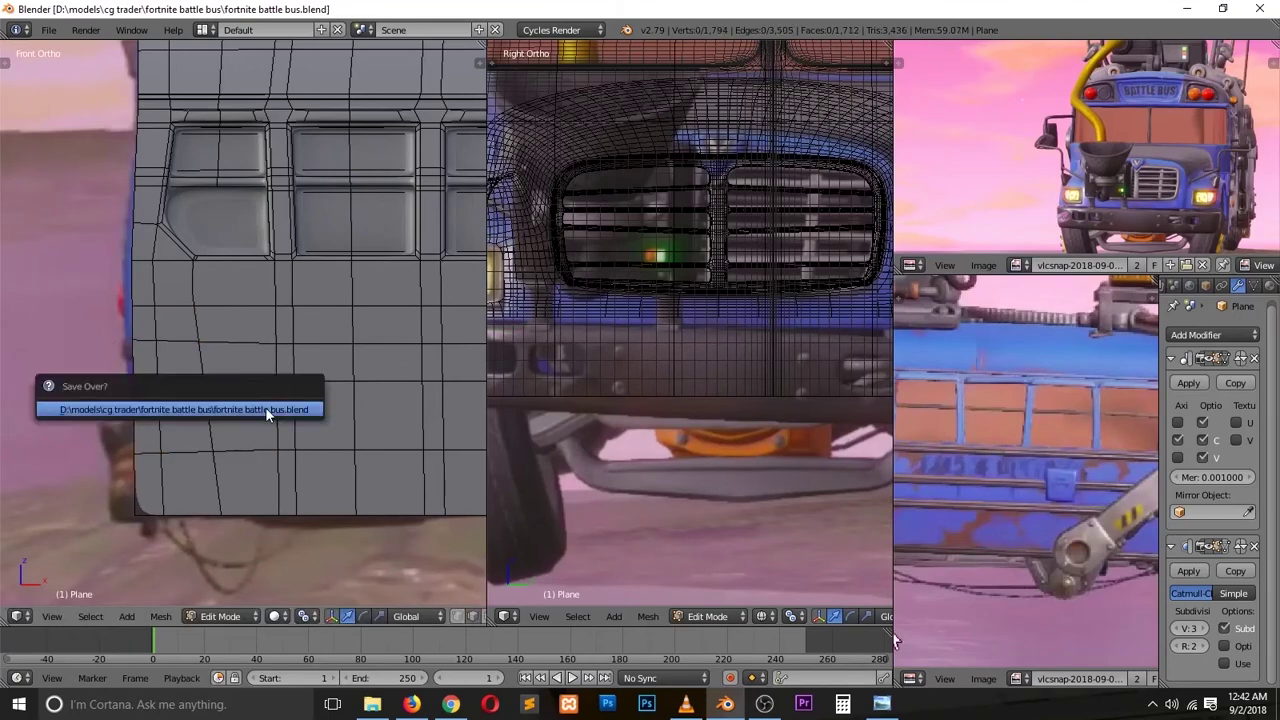
left_click(265, 407)
scroll(423, 495, "down", 2)
scroll(337, 388, "up", 2)
scroll(337, 388, "up", 5)
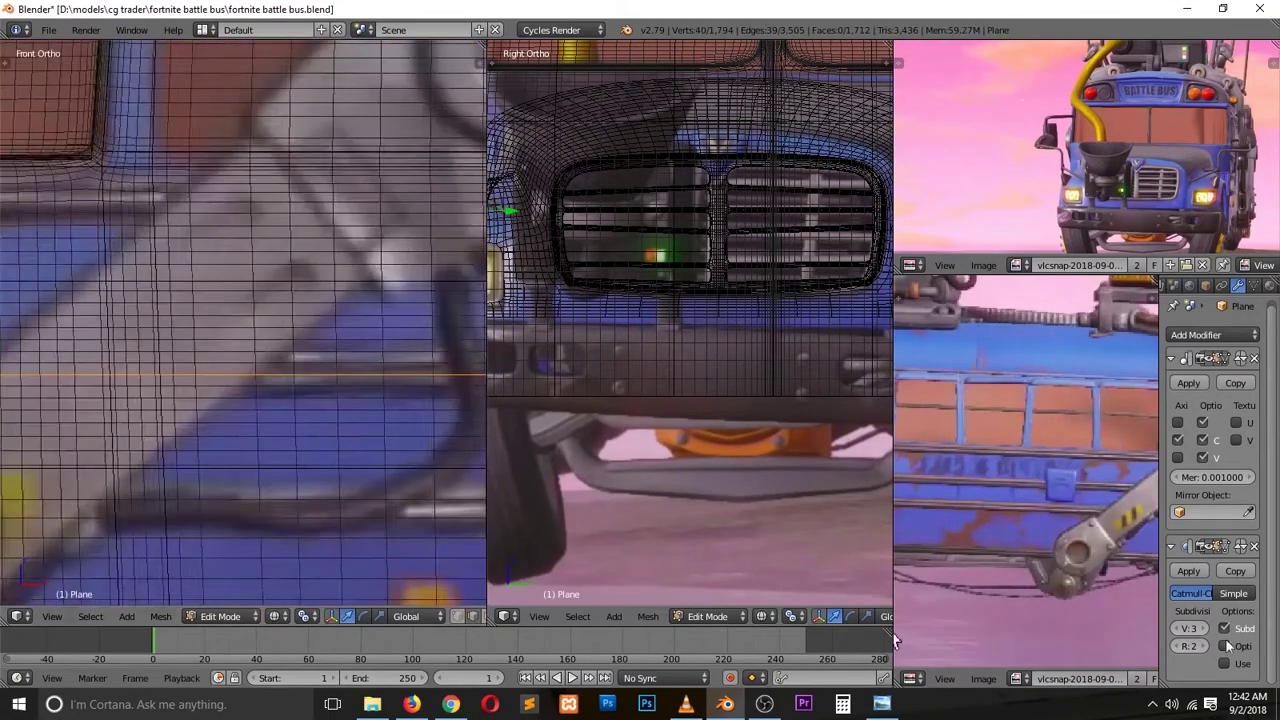
Step: Bevel the selected bus-side edge with multiple segments
key("ctrl+b")
scroll(352, 253, "up", 1)
scroll(352, 253, "up", 1)
scroll(352, 253, "up", 1)
left_click(352, 253)
mouse_move(352, 253)
middle_mouse_down()
mouse_move(284, 429)
mouse_move(345, 416)
middle_mouse_up()
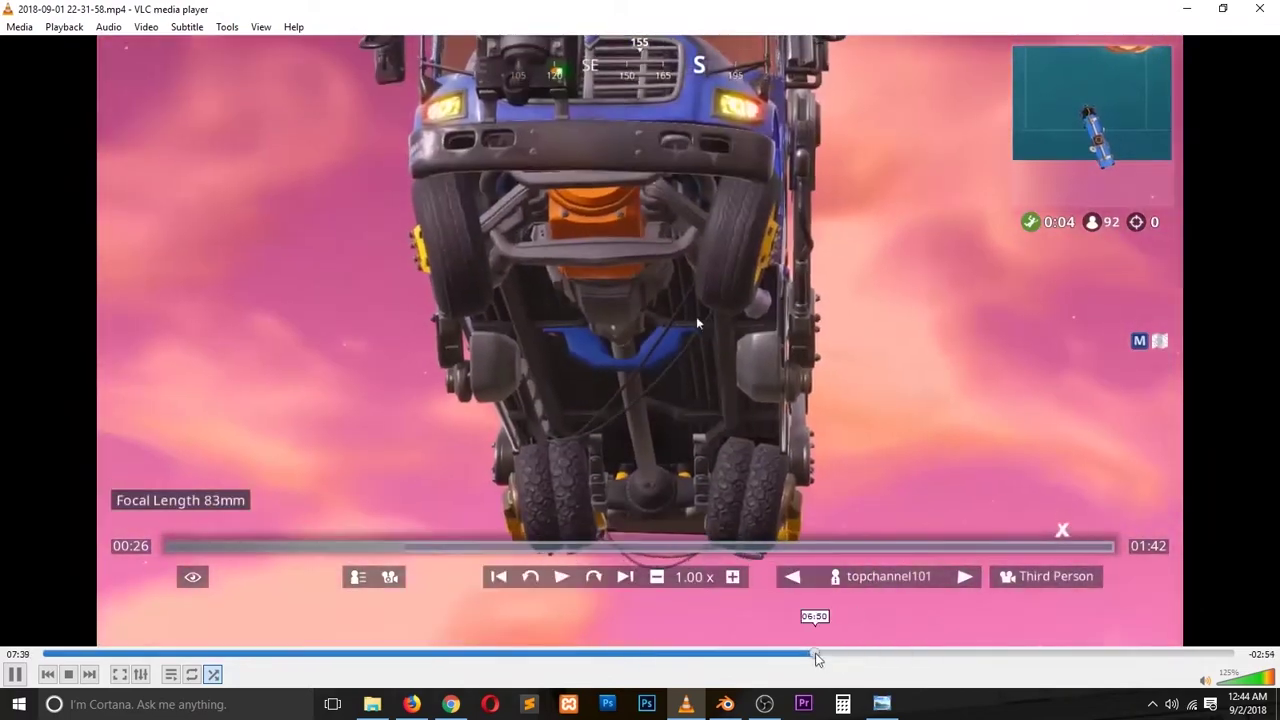
Step: Jump the VLC reference video to 07:54 and pause on the bus side view
left_click(930, 653)
key("space")
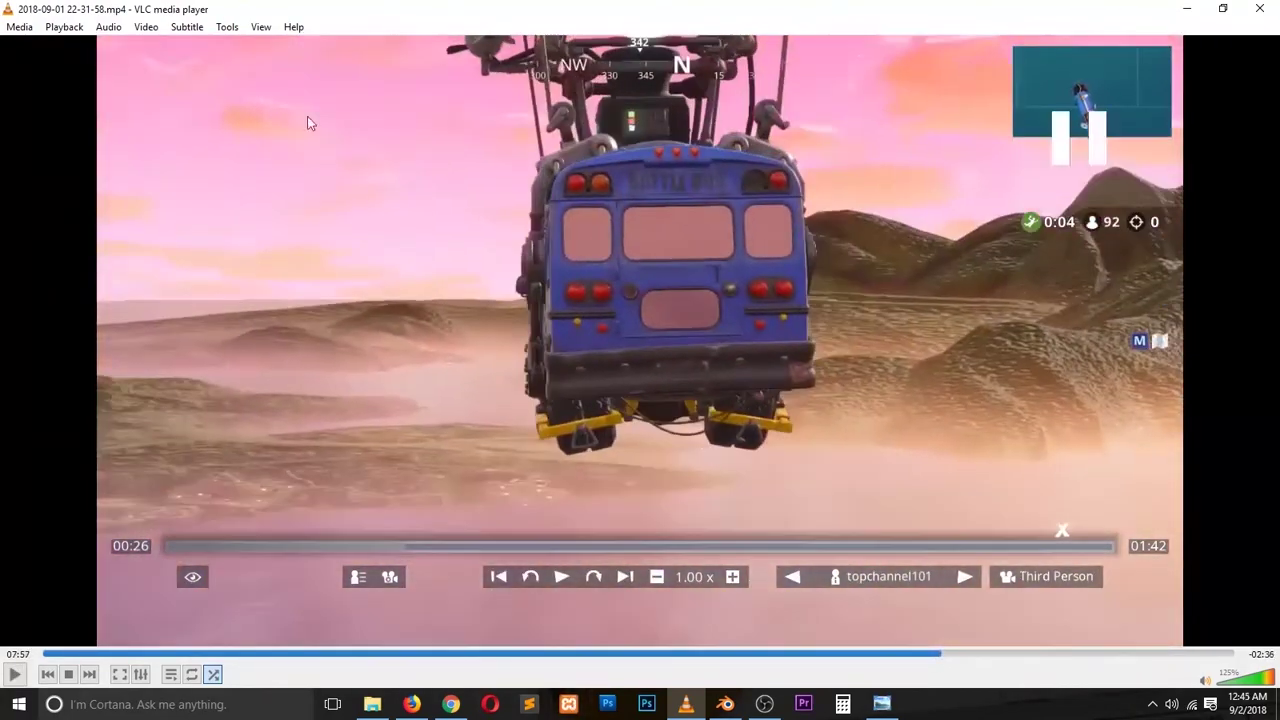
left_click(146, 27)
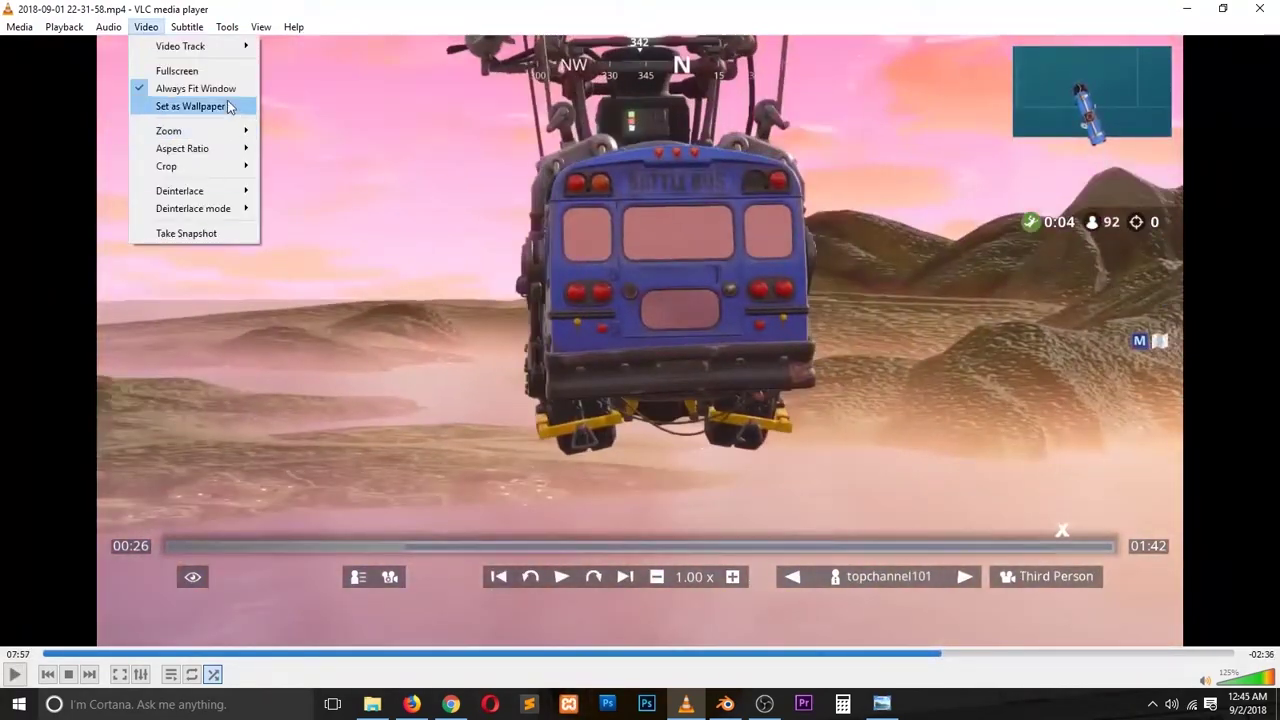
left_click(724, 330)
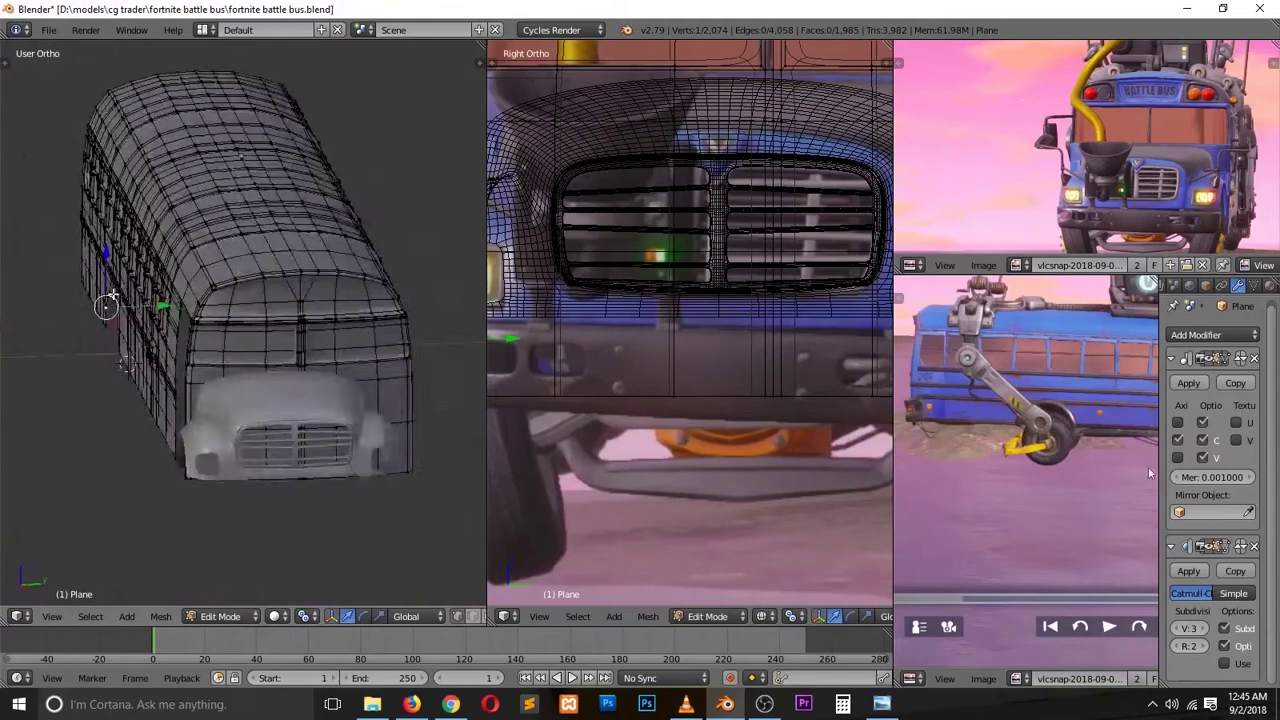
Step: Preview the smoothed bus from the right side, save, and resume editing the bus body
key("Tab")
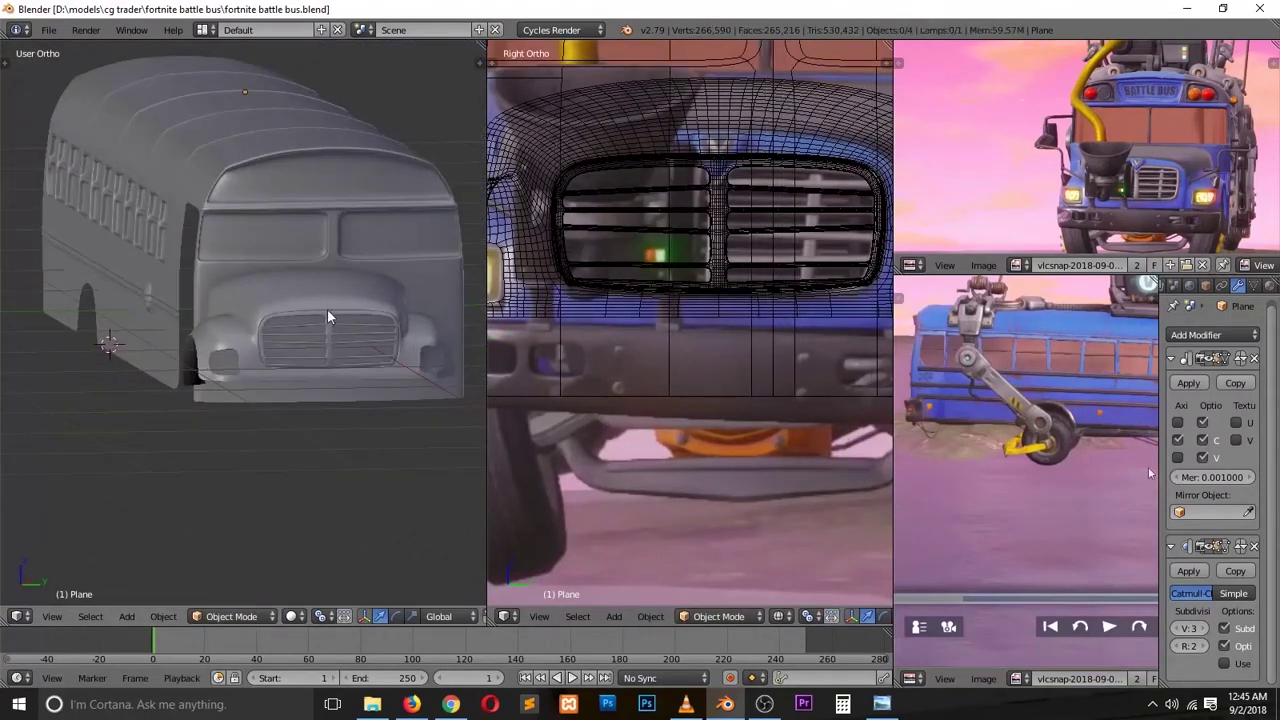
key("KP_3")
right_click(223, 320)
key("ctrl+s")
scroll(207, 287, "up", 5)
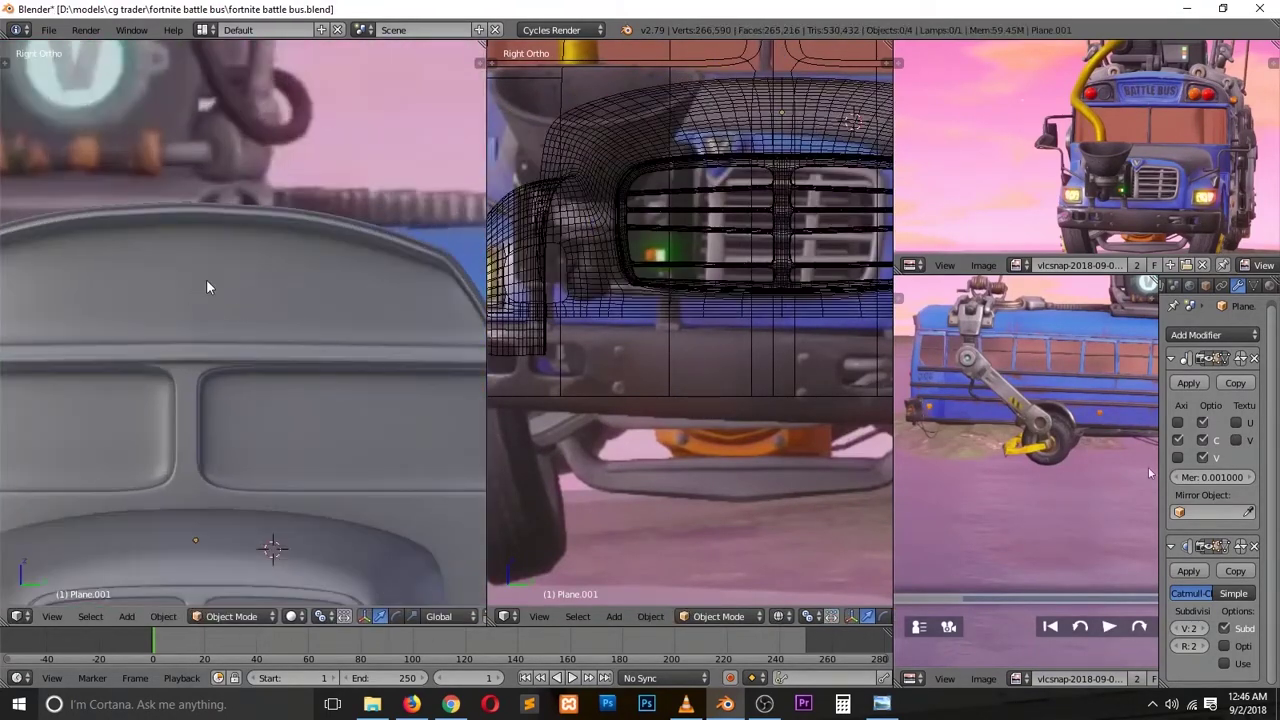
right_click(207, 287)
key("Tab")
middle_click_drag(207, 287, 192, 432)
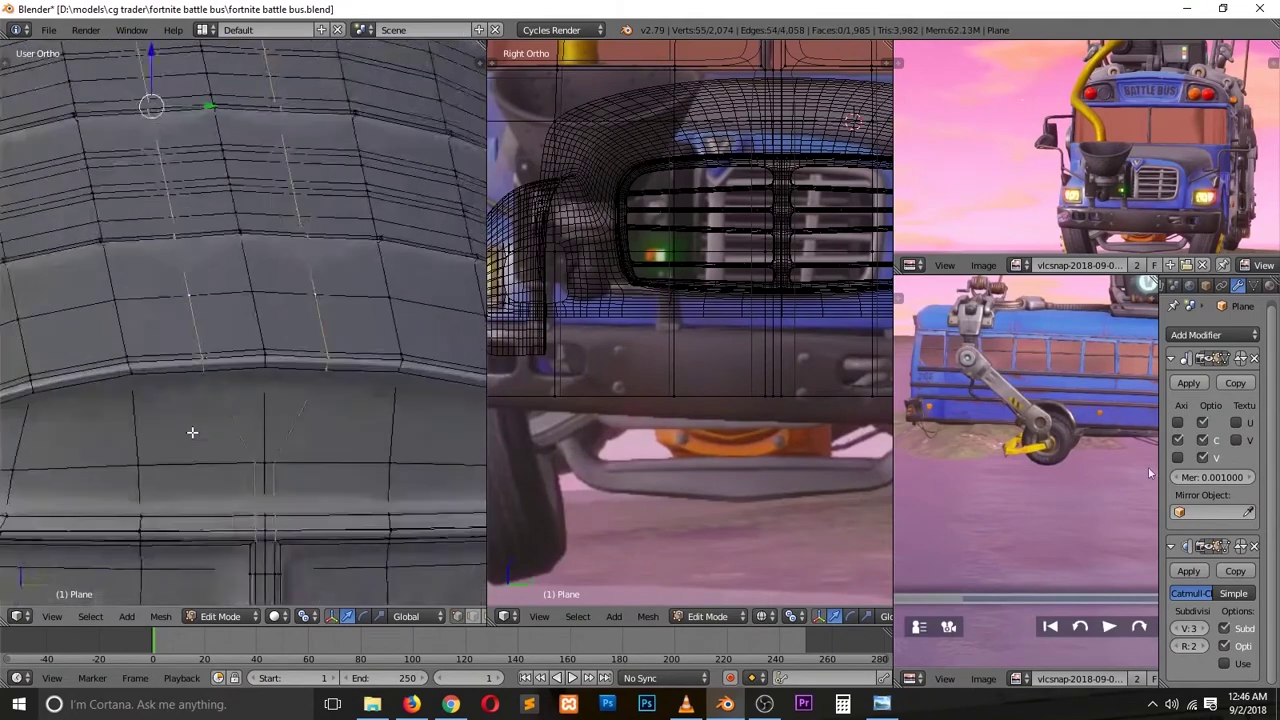
Step: Delete the selected edge loop from the rounded roof front
key("x")
left_click(251, 650)
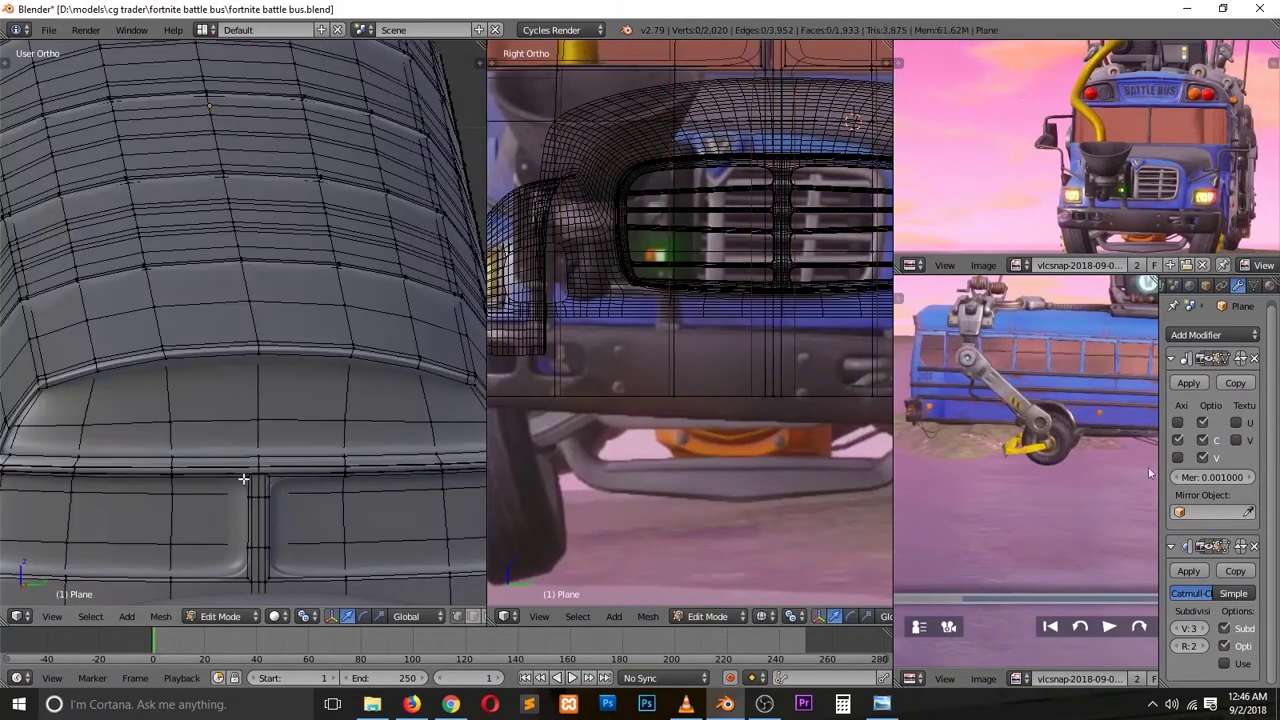
scroll(220, 440, "down", 5)
scroll(194, 440, "up", 5)
middle_click_drag(194, 440, 617, 412)
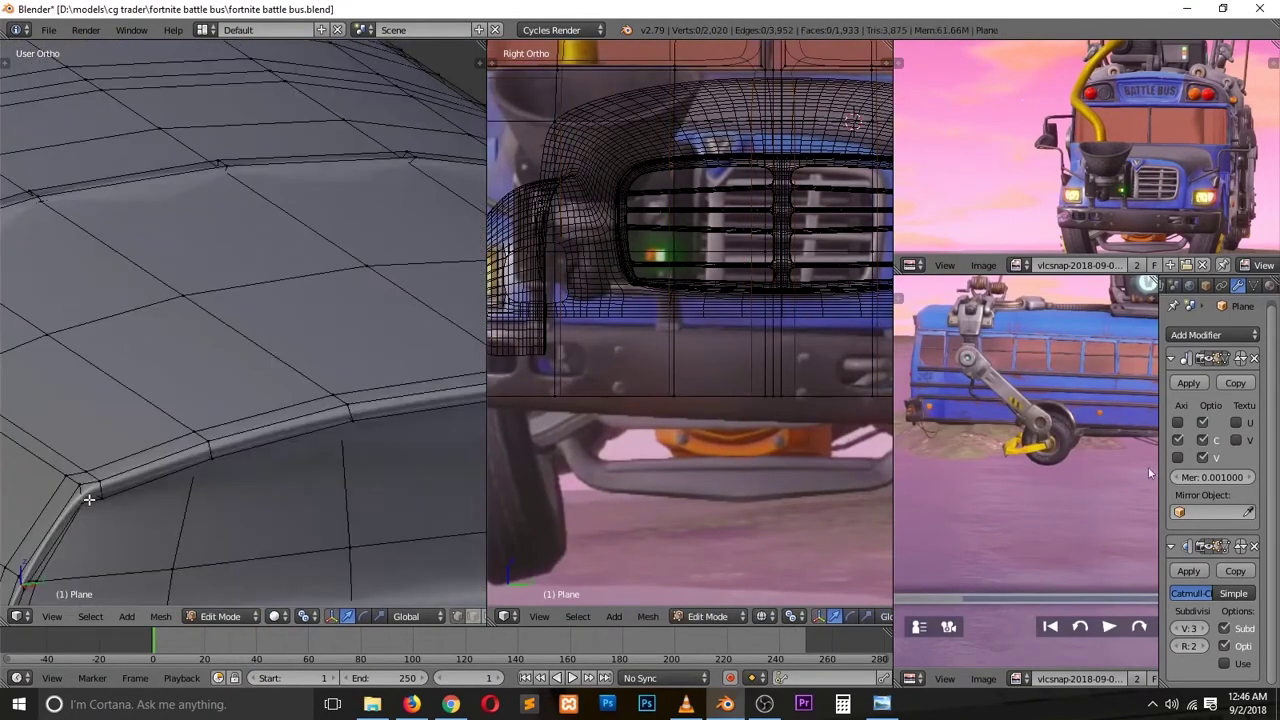
key("KP_1")
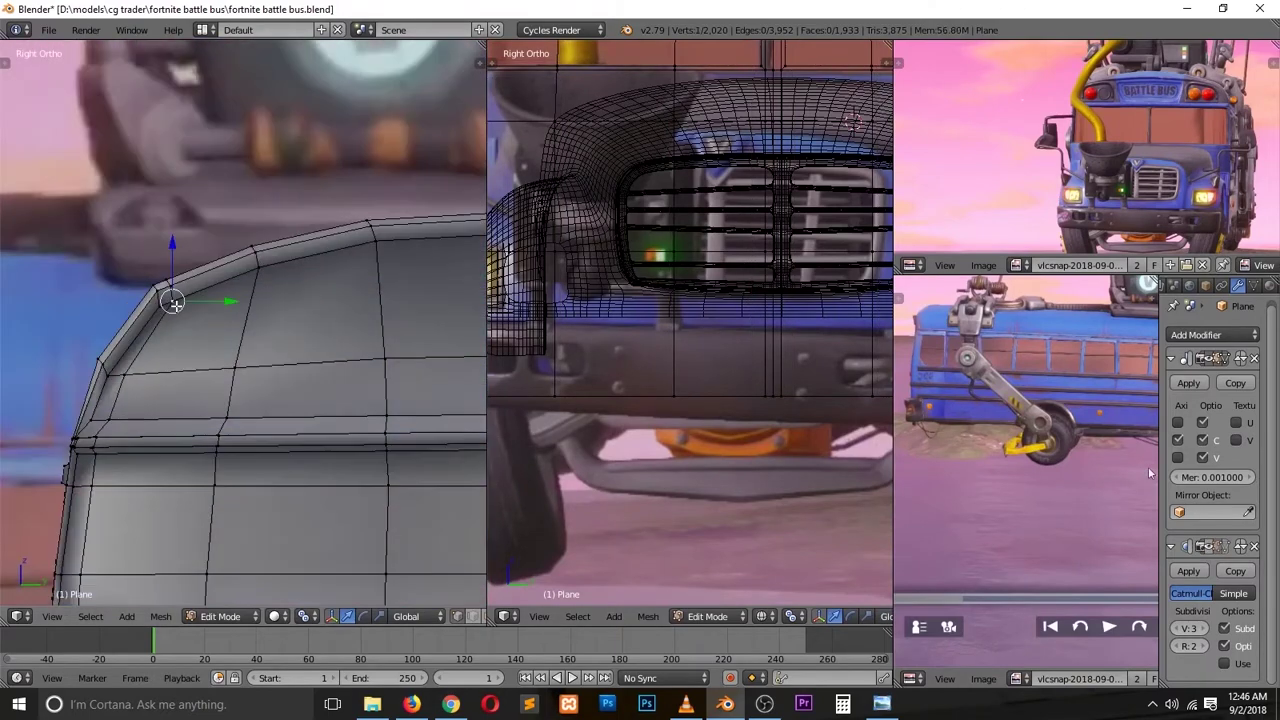
scroll(273, 295, "up", 3)
left_click(363, 343, "alt")
middle_click_drag(451, 471, 314, 284)
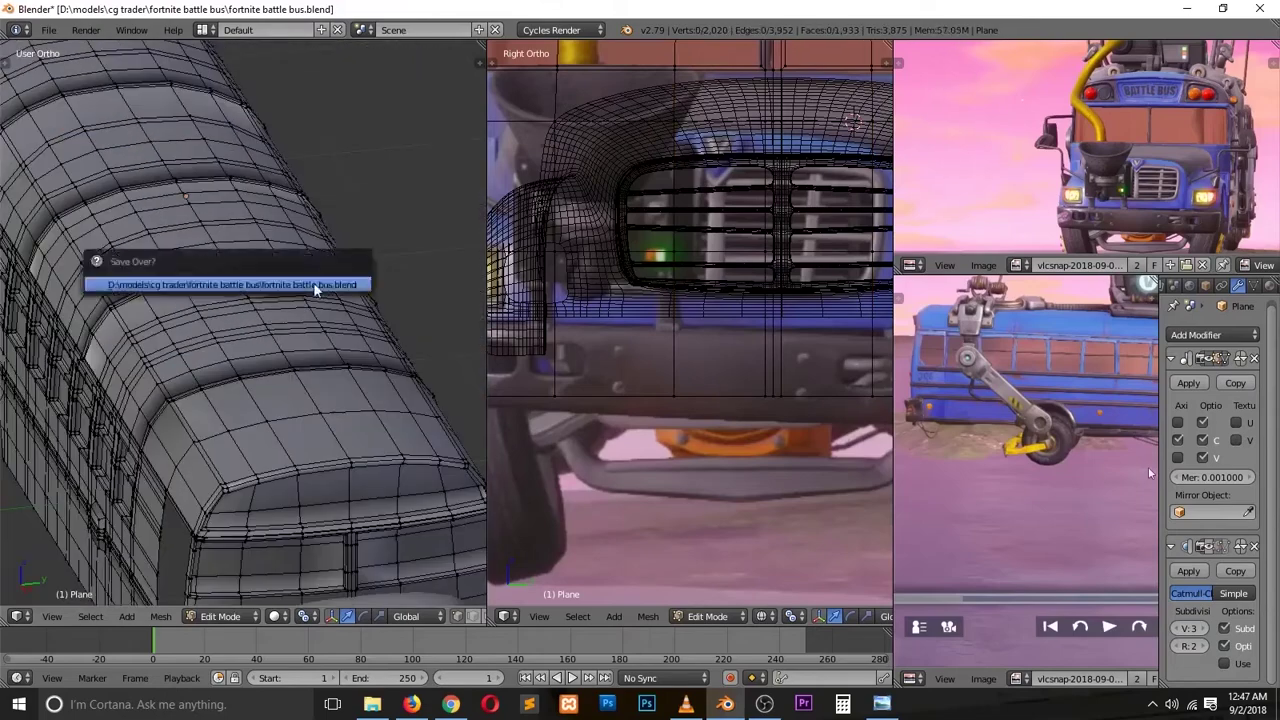
scroll(314, 284, "up", 5)
Step: Merge groups of roof-corner vertices at their center
right_click(178, 295)
middle_click_drag(178, 295, 155, 386)
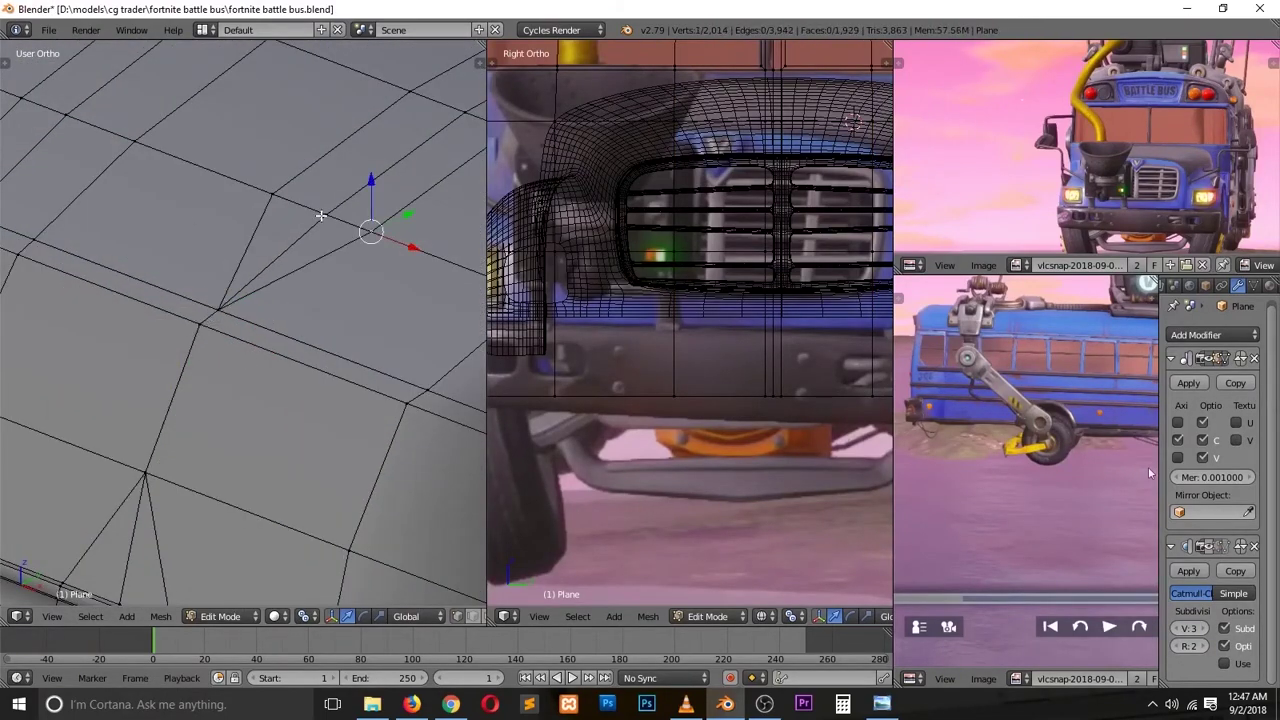
scroll(320, 216, "down", 3)
left_click(255, 278)
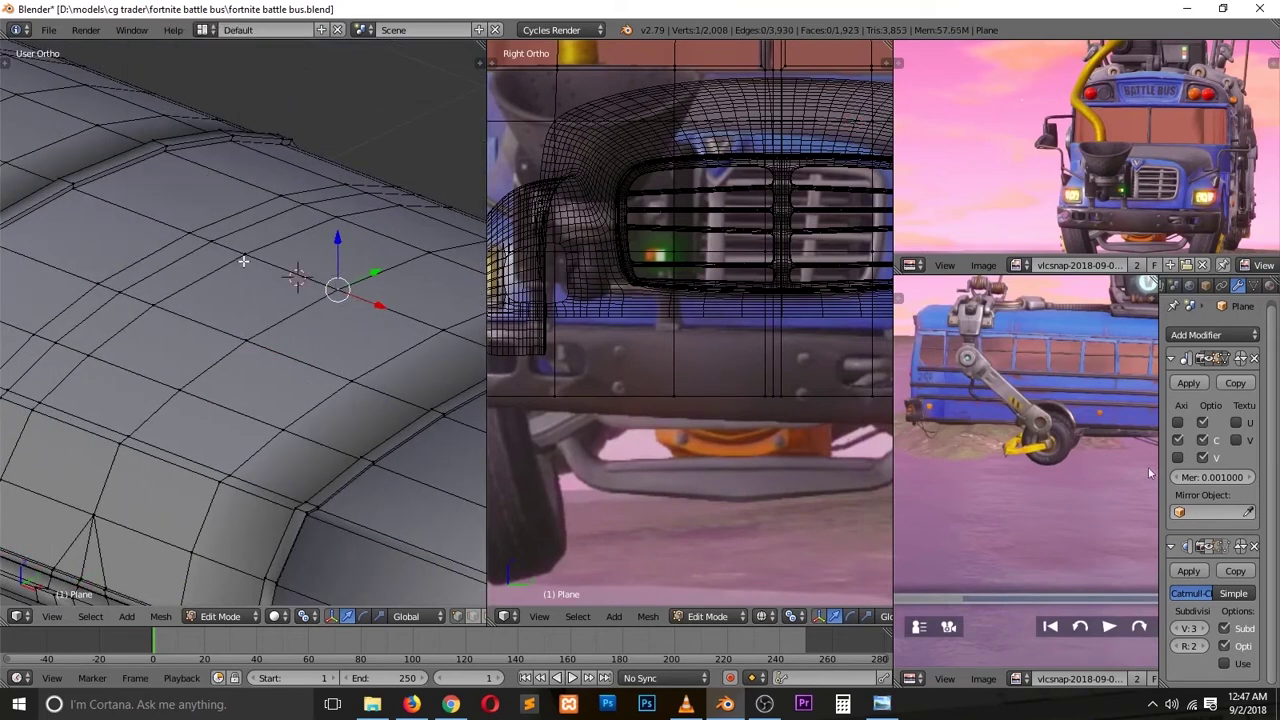
mouse_move(158, 304)
middle_mouse_down()
mouse_move(183, 298)
mouse_move(176, 415)
mouse_move(171, 363)
mouse_move(205, 343)
middle_mouse_up()
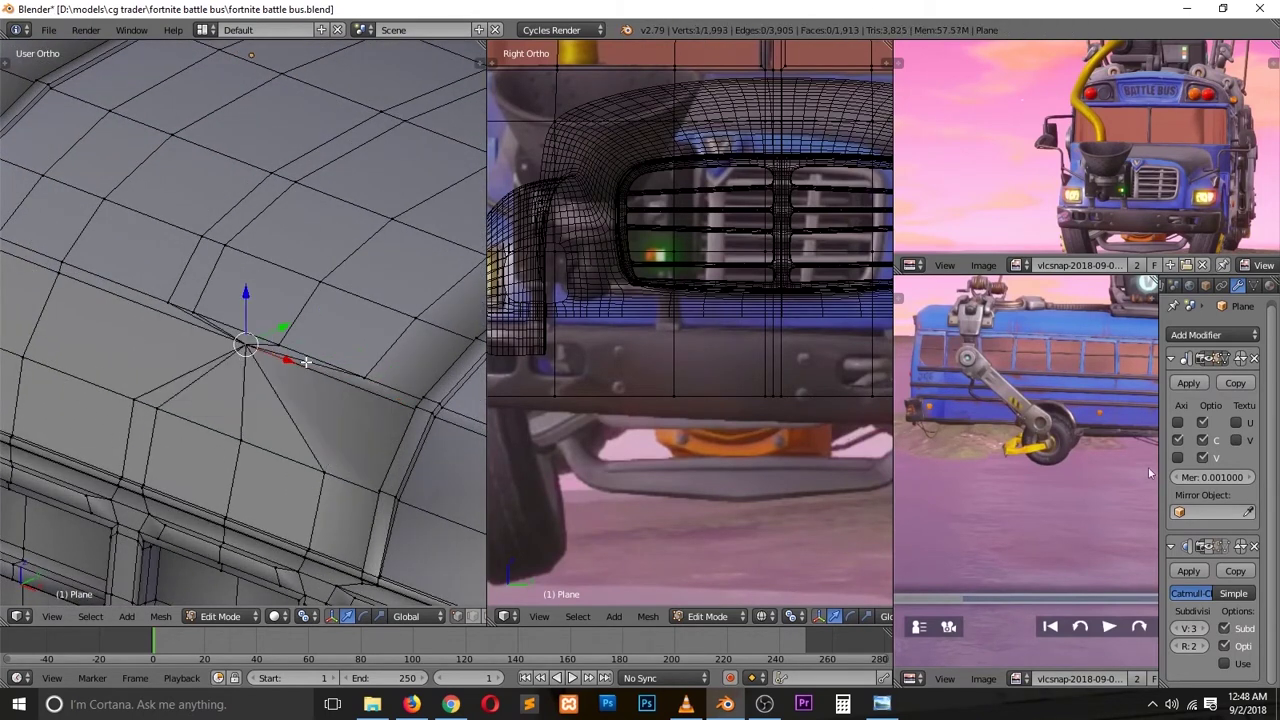
left_click(285, 264)
mouse_move(285, 268)
middle_mouse_down()
mouse_move(282, 320)
mouse_move(300, 280)
mouse_move(278, 264)
middle_mouse_up()
left_click(323, 285)
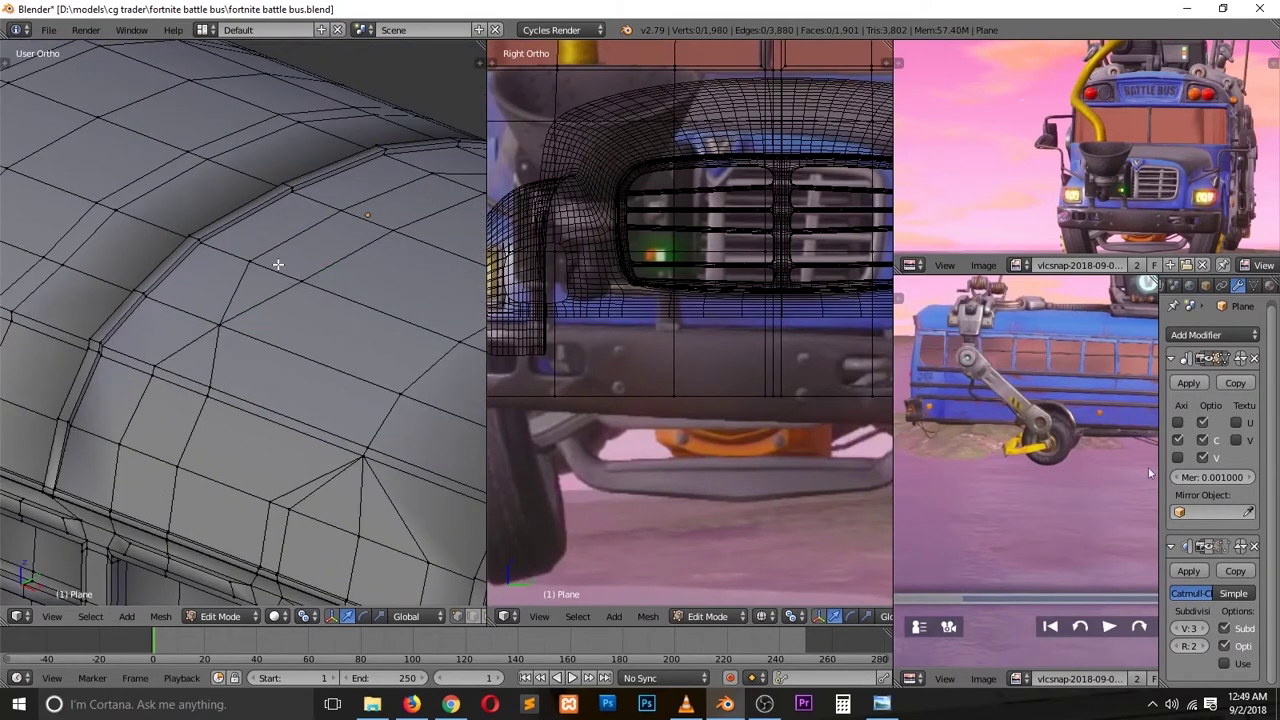
mouse_move(380, 226)
middle_mouse_down()
mouse_move(175, 386)
mouse_move(309, 457)
mouse_move(257, 434)
middle_mouse_up()
scroll(136, 399, "down", 5)
Step: Dissolve two roof vertices and save over the blend file
key("ctrl+x")
key("ctrl+s")
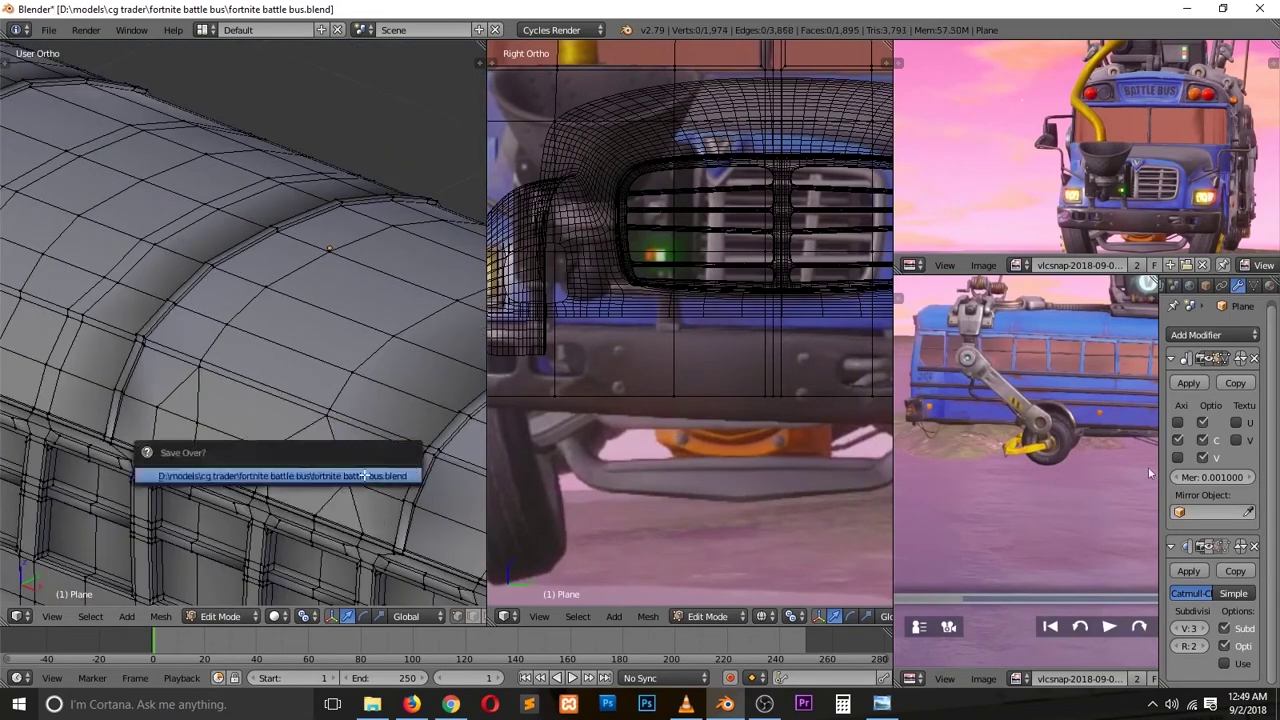
left_click(364, 476)
scroll(257, 434, "up", 3)
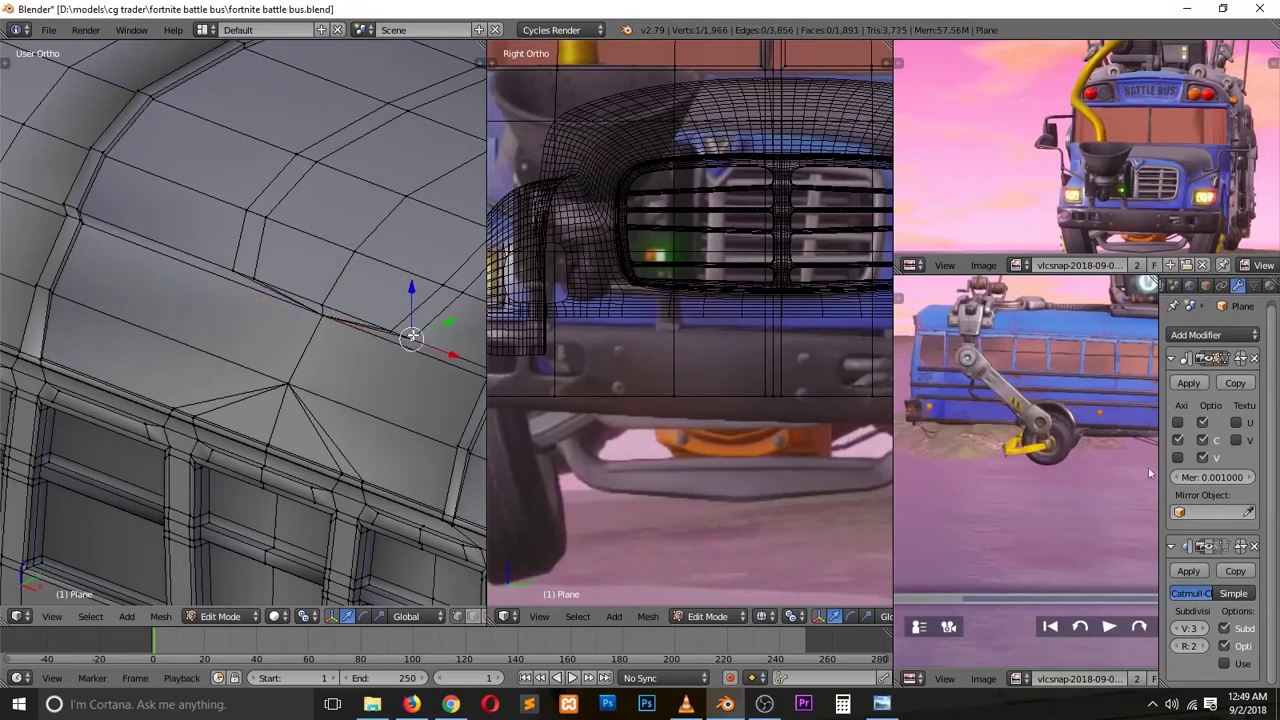
Step: Dissolve the selected roof edge loop and remaining extra vertices
key("ctrl+x")
middle_click_drag(252, 270, 351, 311)
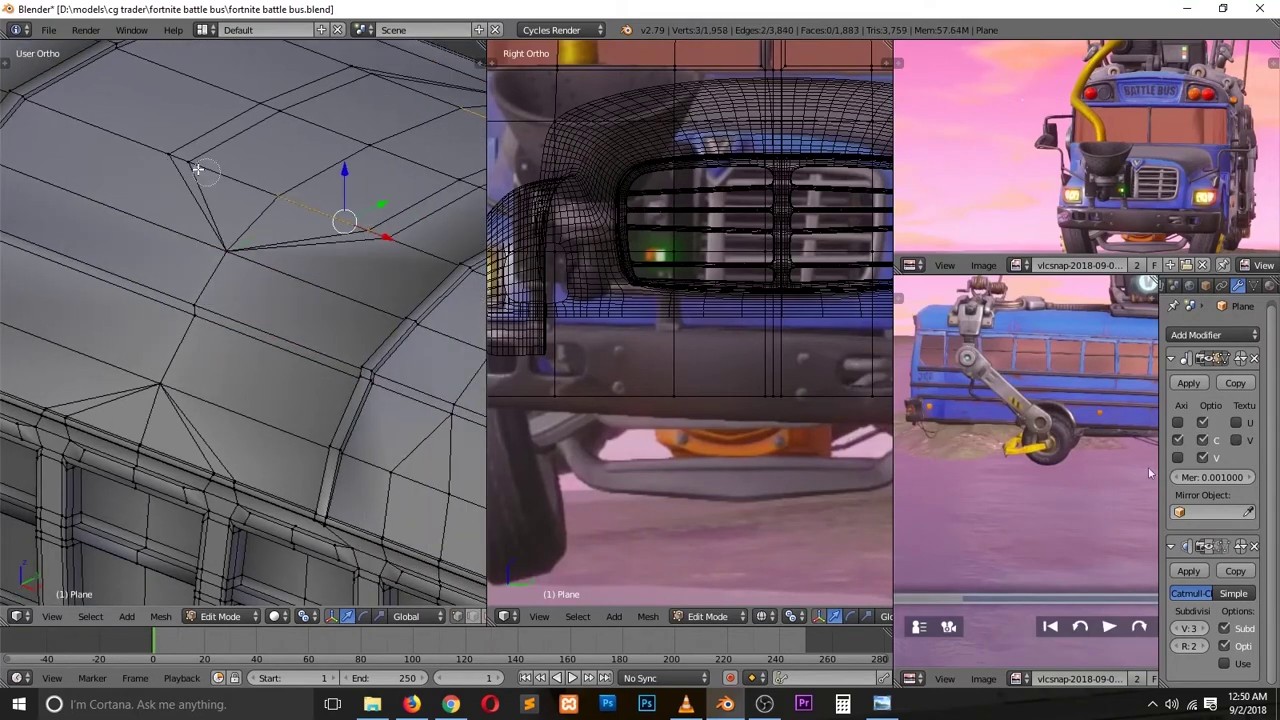
middle_click_drag(198, 170, 466, 191)
key("ctrl+x")
middle_click_drag(323, 200, 314, 225)
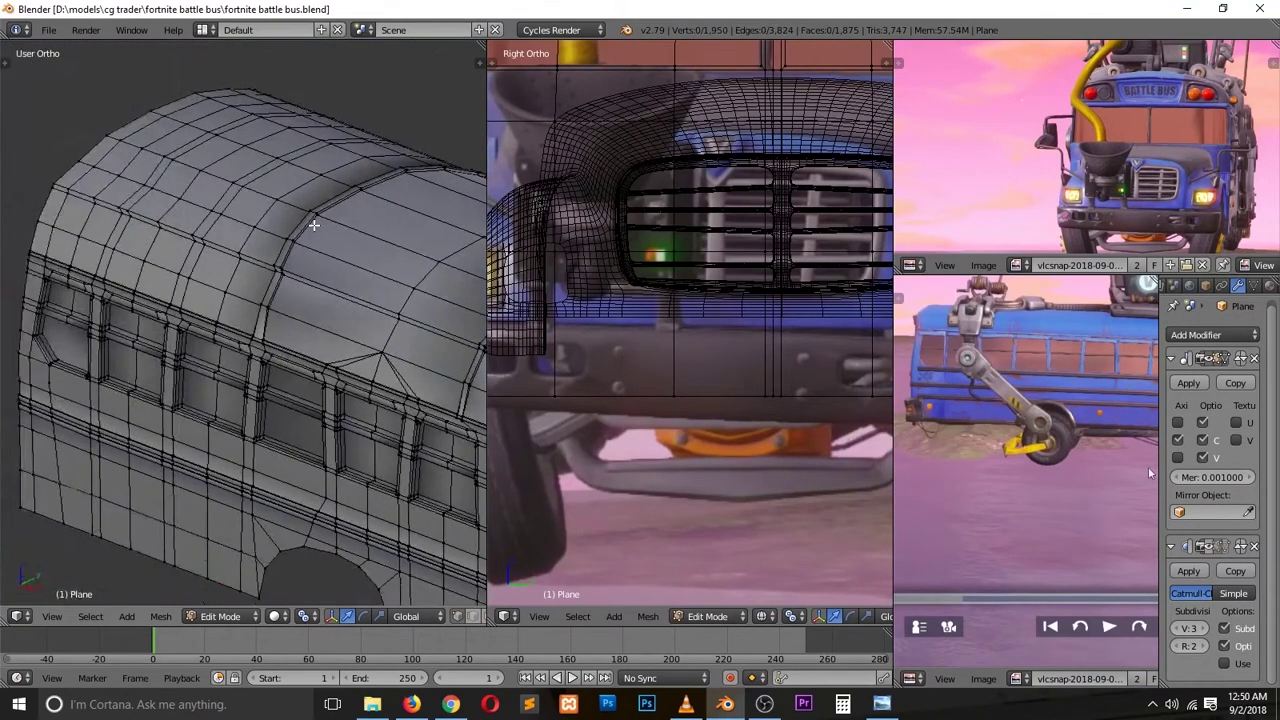
scroll(314, 225, "up", 3)
Step: Merge more selected roof vertices after previewing the smoothed shape
key("Tab")
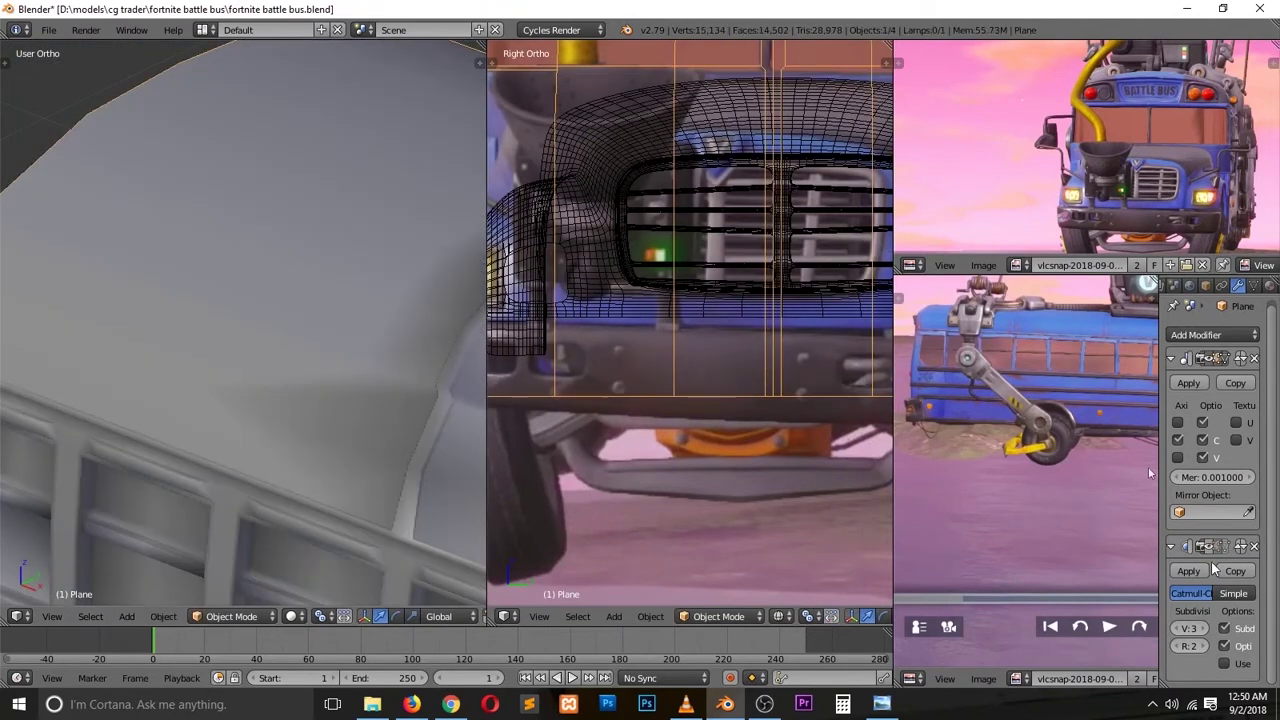
key("Tab")
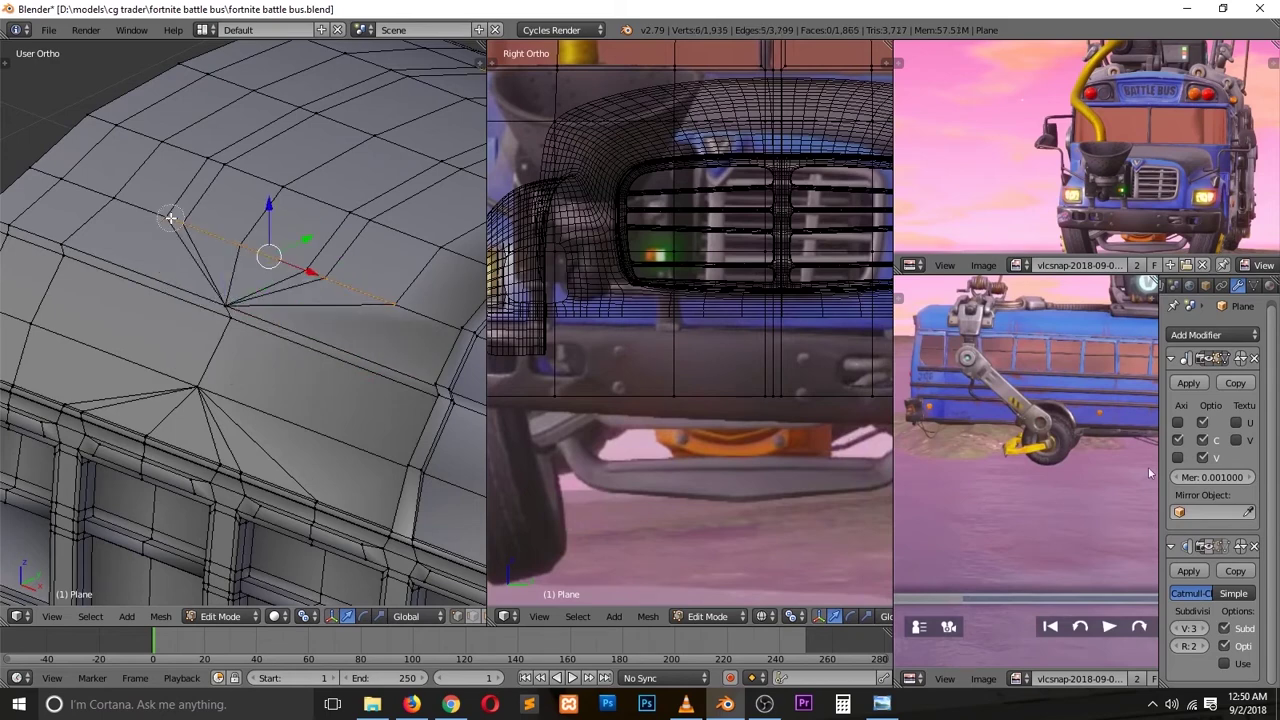
scroll(300, 290, "up", 2)
key("alt+m")
left_click(200, 220)
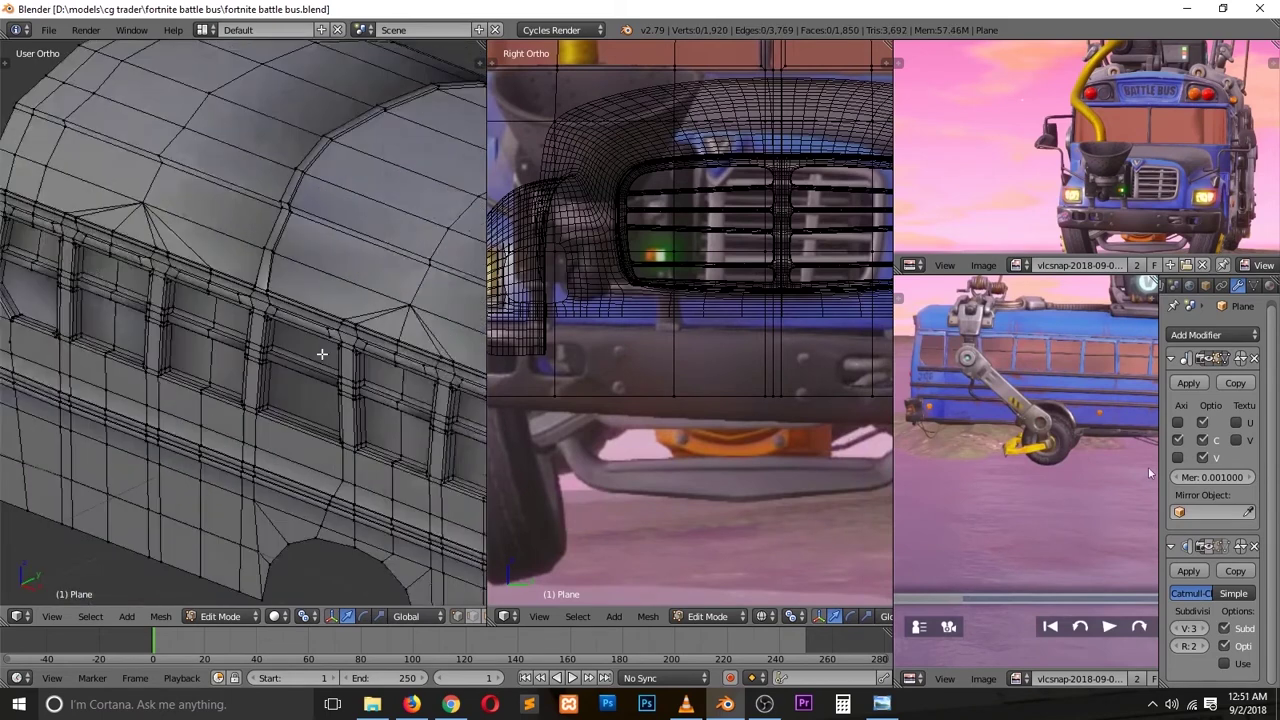
scroll(280, 357, "up", 2)
scroll(260, 440, "up", 3)
Step: Knife-cut new edges across the roof, undoing and redoing the cut
key("k")
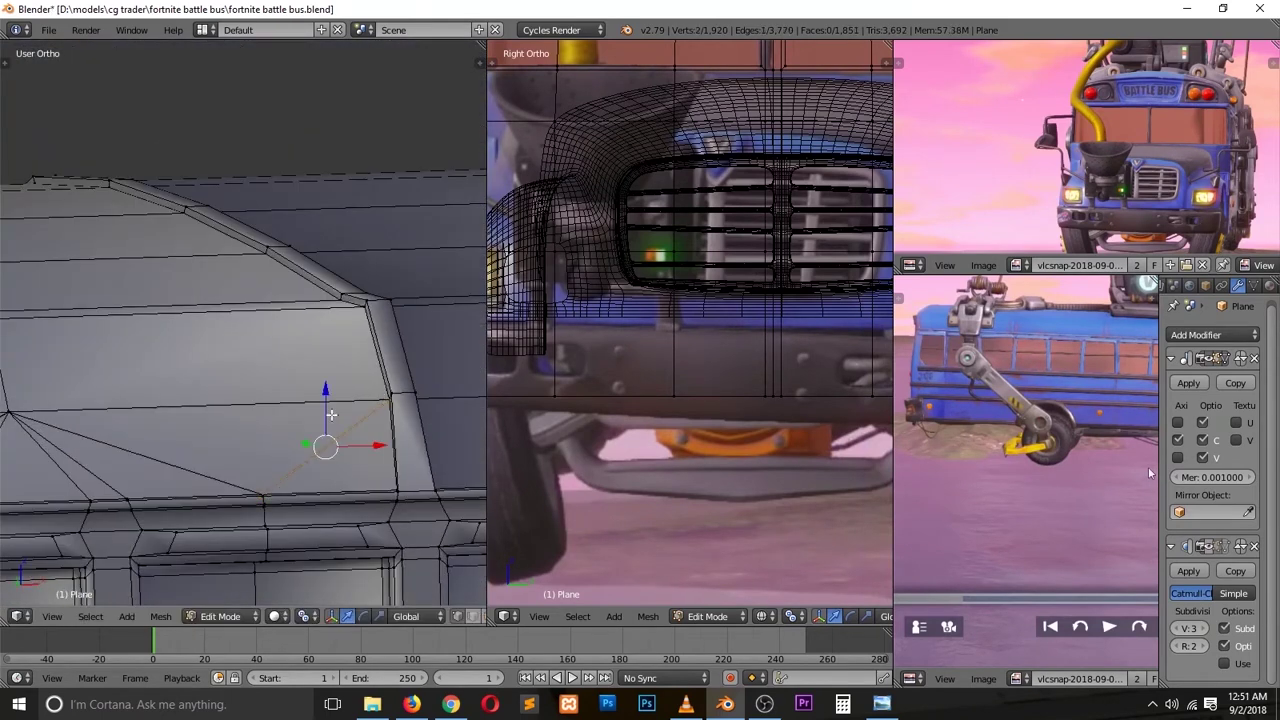
middle_click_drag(189, 440, 202, 503)
key("Return")
key("ctrl+z")
mouse_move(366, 470)
middle_mouse_down()
mouse_move(386, 428)
mouse_move(375, 419)
mouse_move(293, 452)
middle_mouse_up()
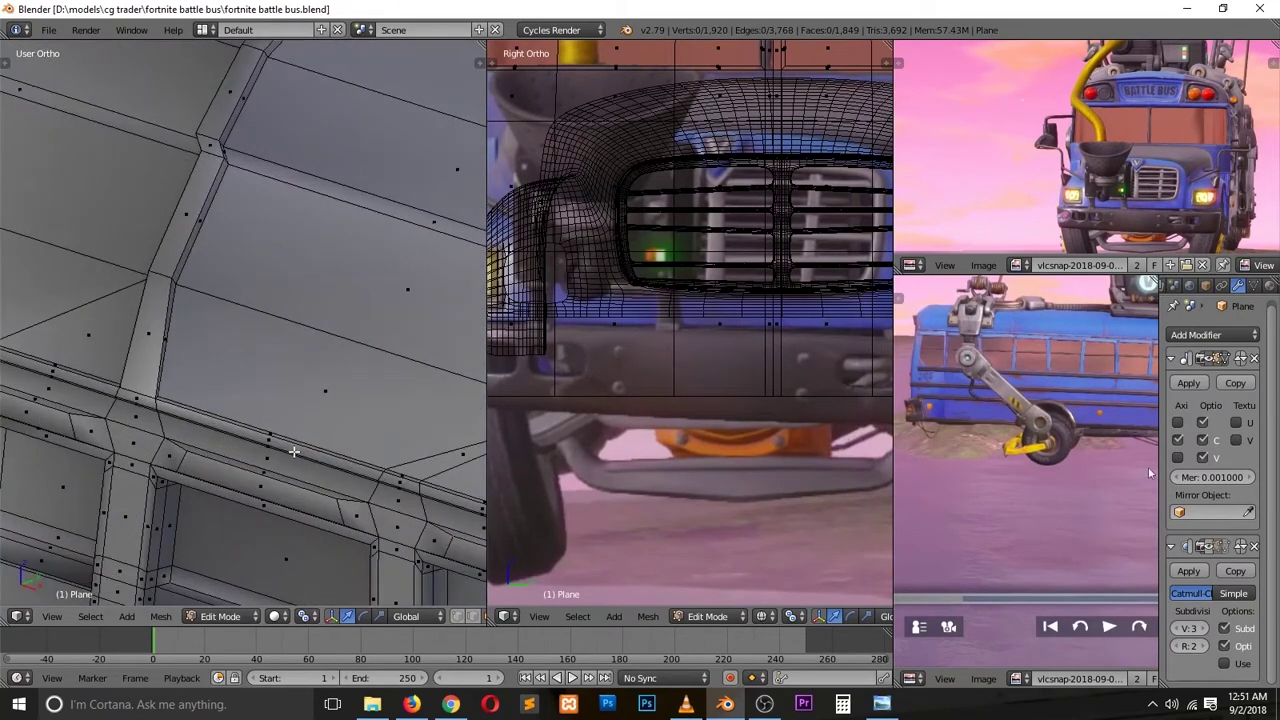
key("ctrl+z")
middle_click_drag(222, 316, 420, 437)
key("k")
middle_click_drag(27, 446, 200, 354)
key("Return")
Step: Return to object mode and inspect the smoothed bus roof and side
key("ctrl+z")
key("Tab")
mouse_move(200, 423)
middle_mouse_down()
mouse_move(113, 404)
mouse_move(296, 429)
mouse_move(116, 459)
middle_mouse_up()
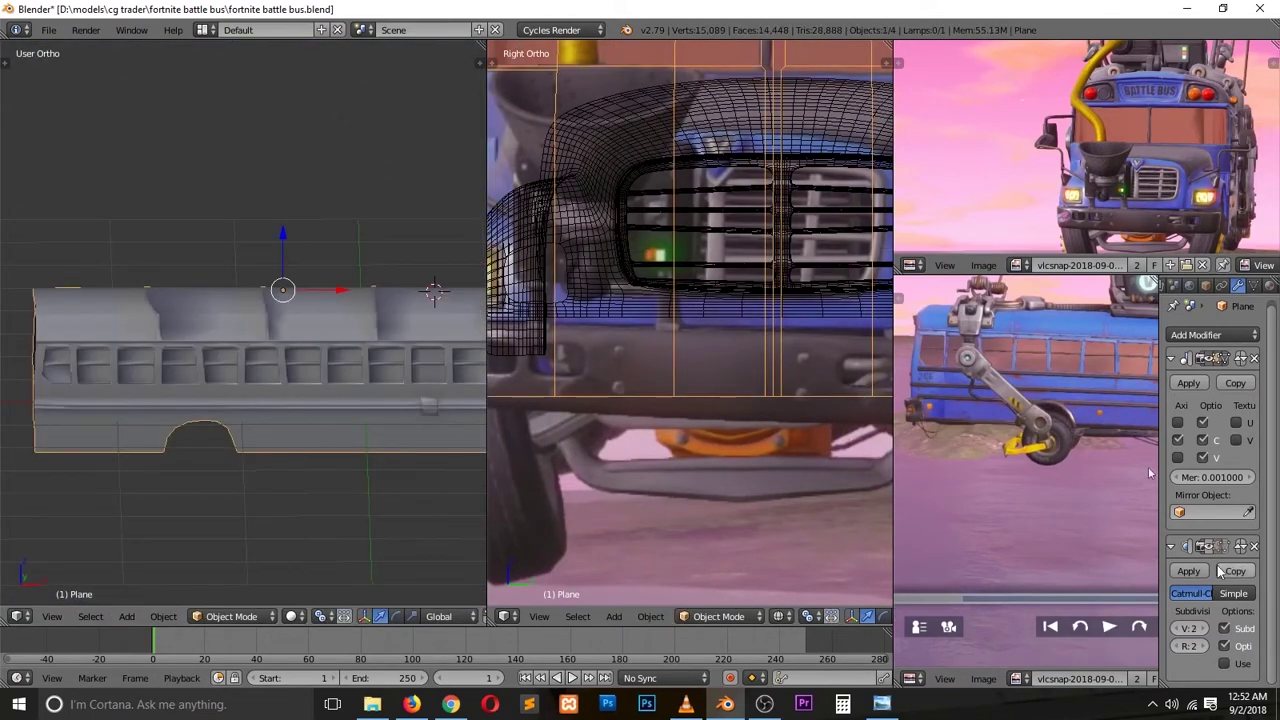
scroll(221, 470, "up", 3)
middle_click_drag(249, 473, 261, 417)
Step: Open the Pictures folder of VLC snapshots in File Explorer
key("KP_3")
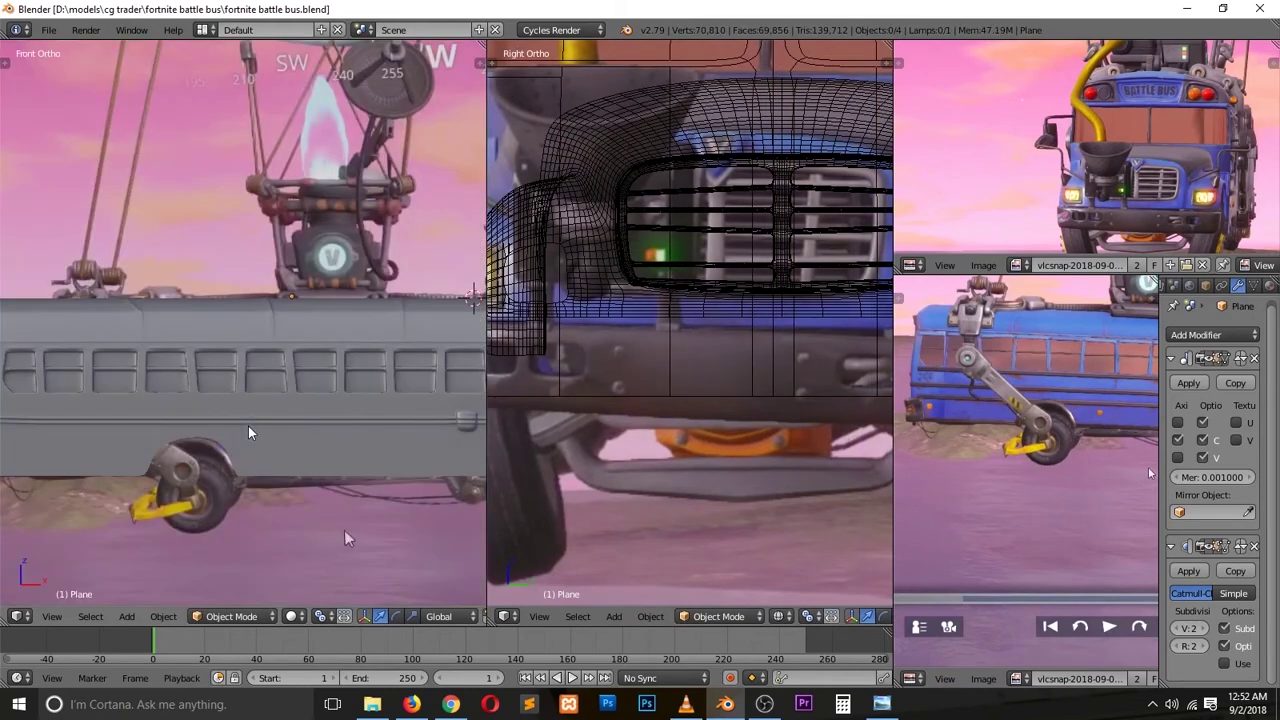
key("alt+Tab")
left_click(374, 703)
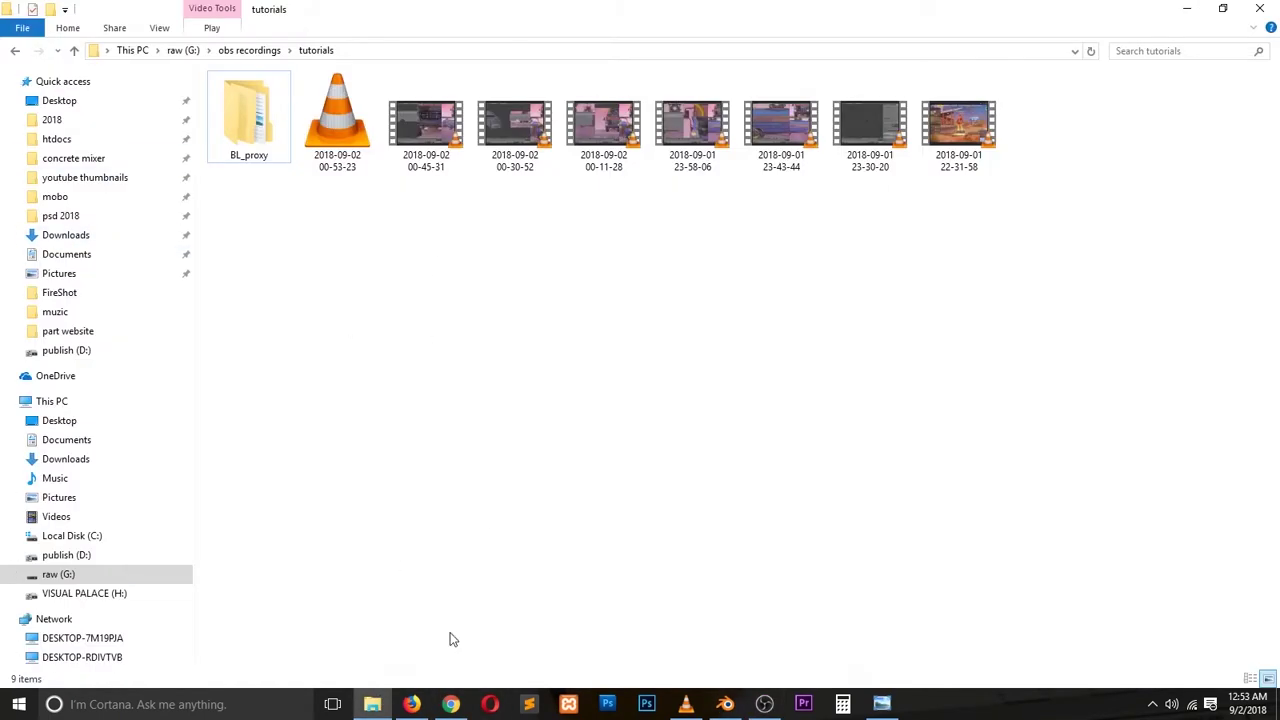
left_click(411, 704)
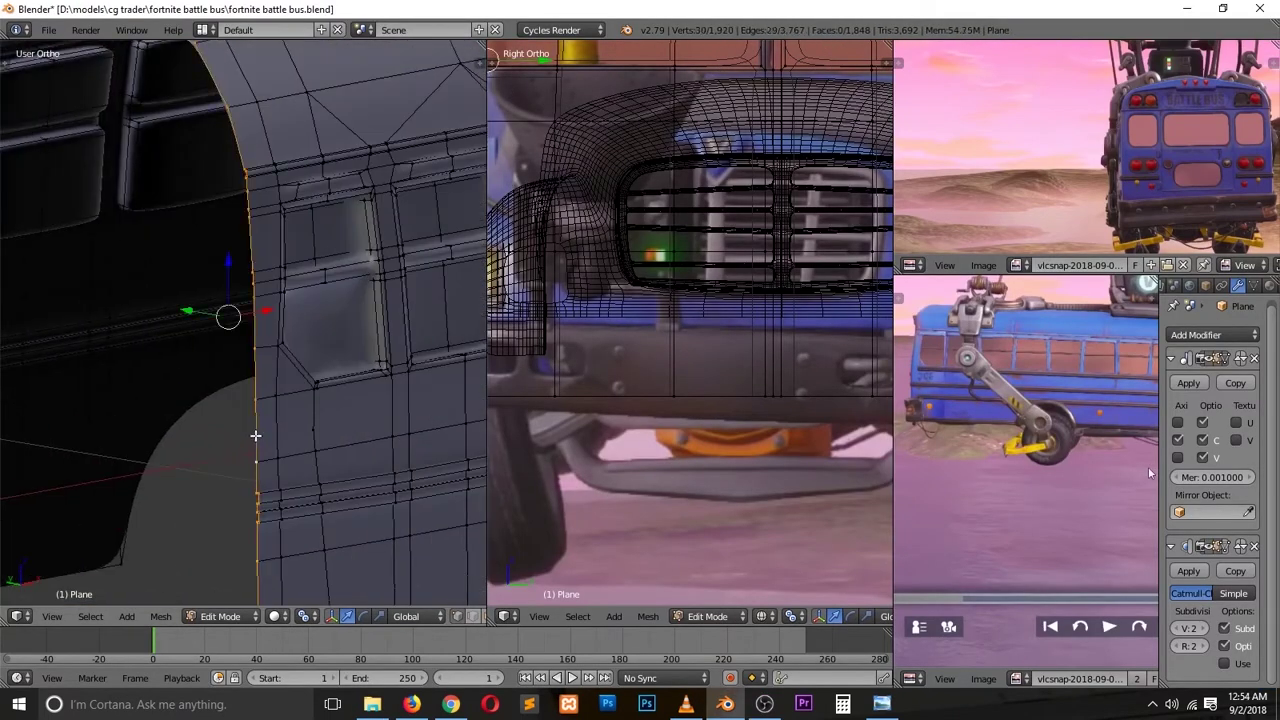
Step: Extrude the arch edge loop outward, constrained to the Y axis
middle_click_drag(255, 435, 255, 435)
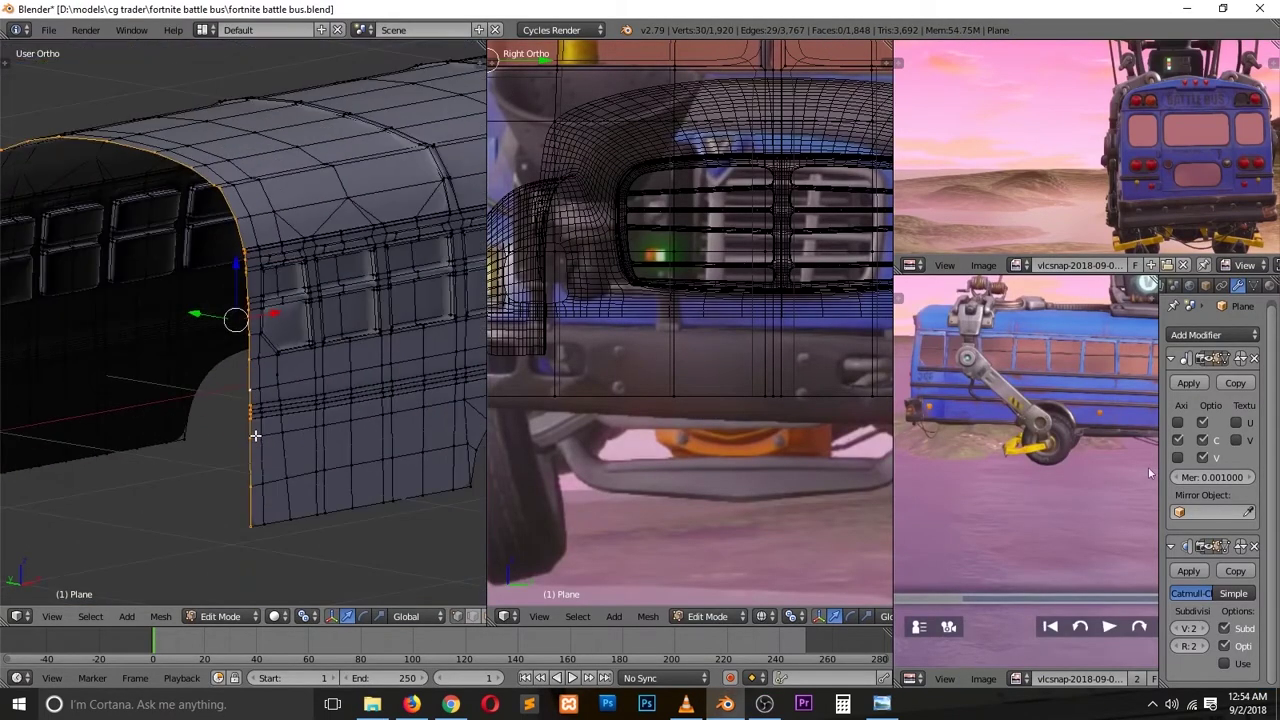
key("e")
key("y")
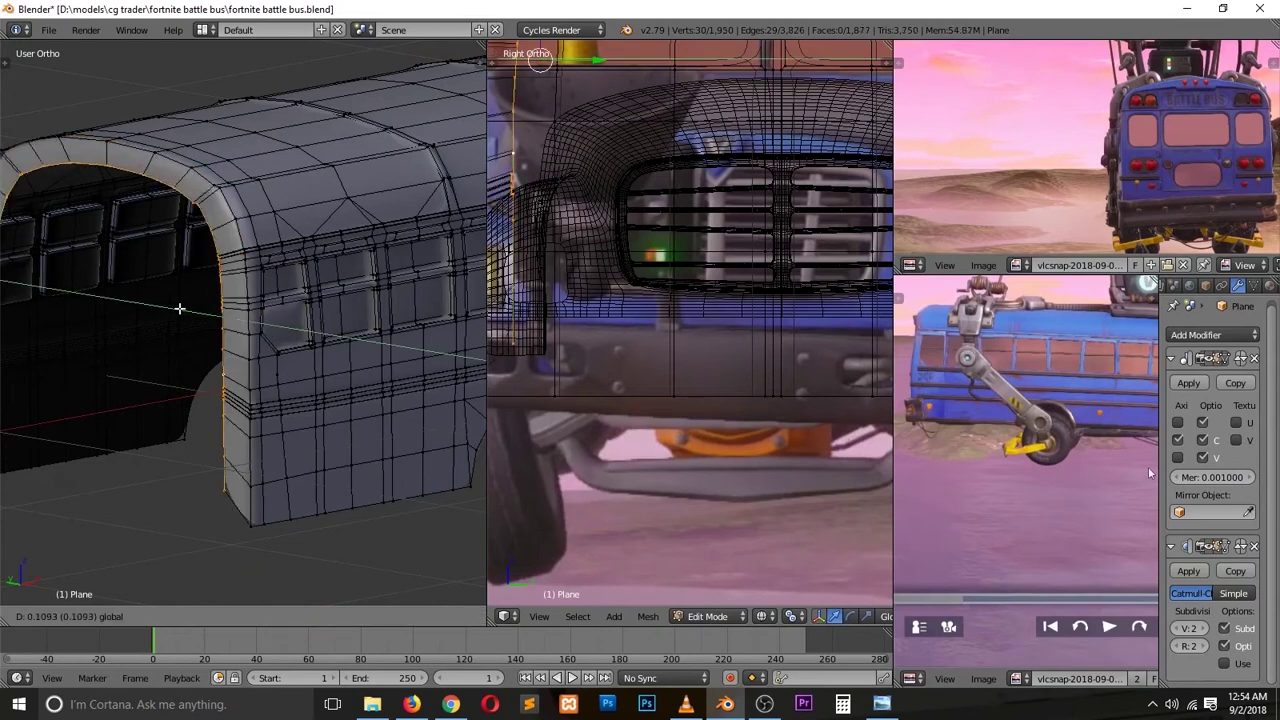
left_click(234, 466)
Step: From the left side view, select the vertical edge loop on the arch and frame it
key("ctrl+KP_3")
scroll(263, 434, "up", 3)
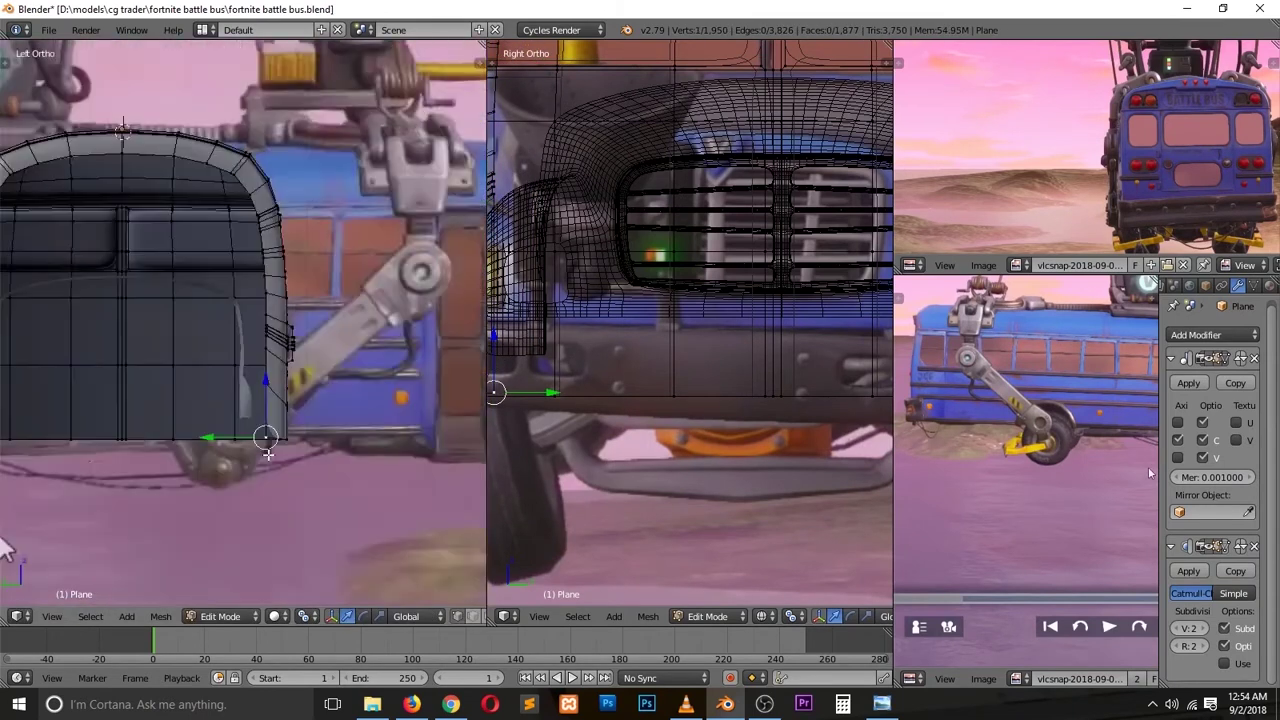
scroll(297, 517, "up", 2)
scroll(292, 323, "up", 1)
scroll(292, 323, "down", 4, "shift")
right_click(314, 188, "alt")
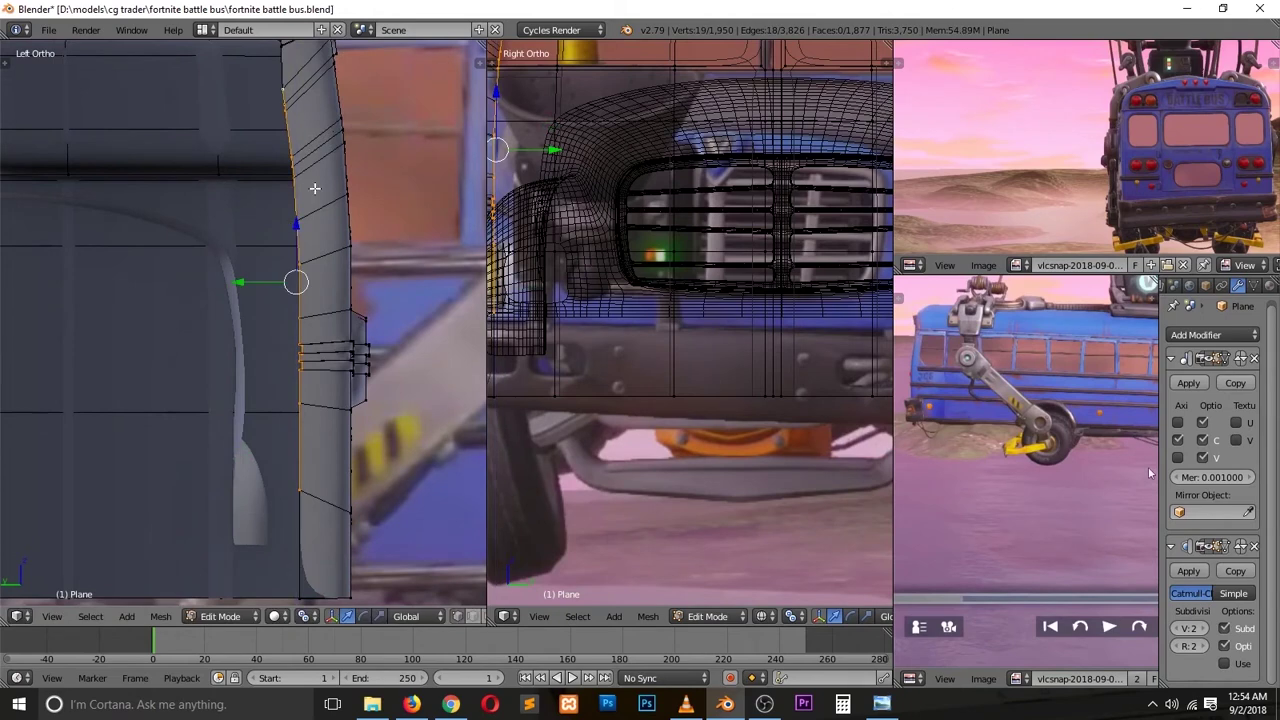
key("a")
mouse_move(302, 214)
middle_mouse_down()
mouse_move(306, 267)
mouse_move(263, 284)
middle_mouse_up()
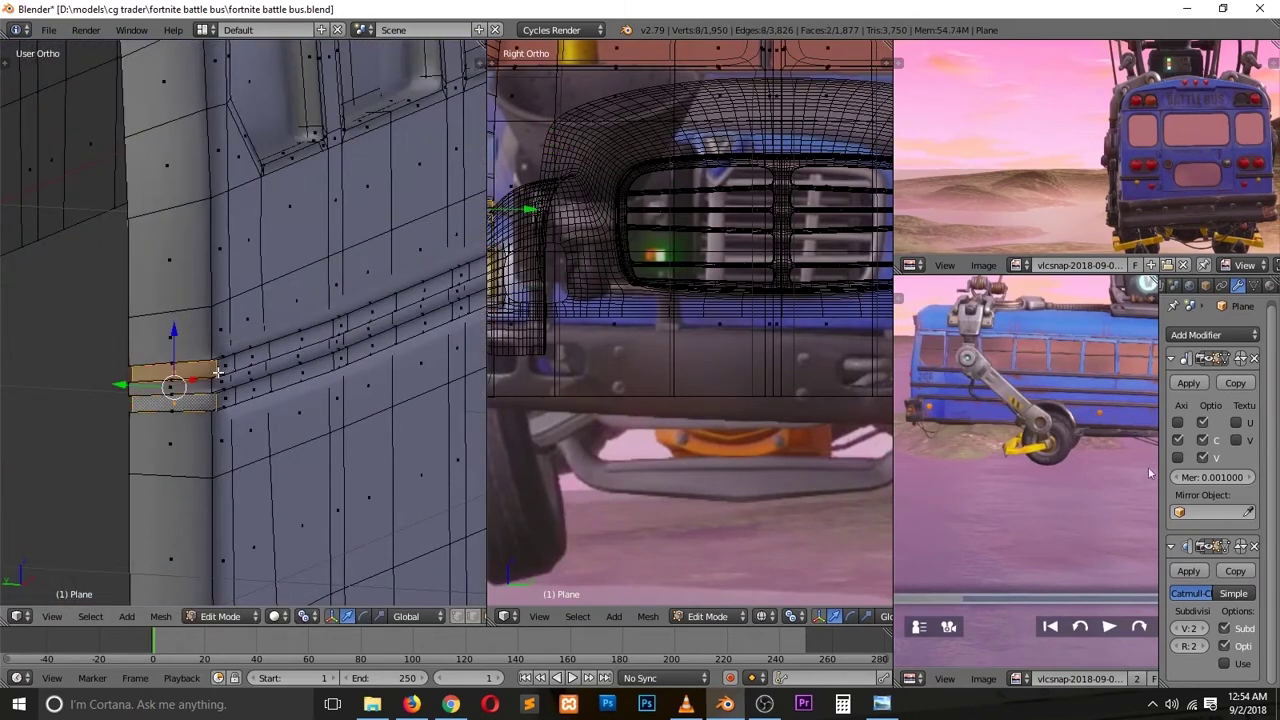
key("ctrl+KP_3")
key("KP_Decimal")
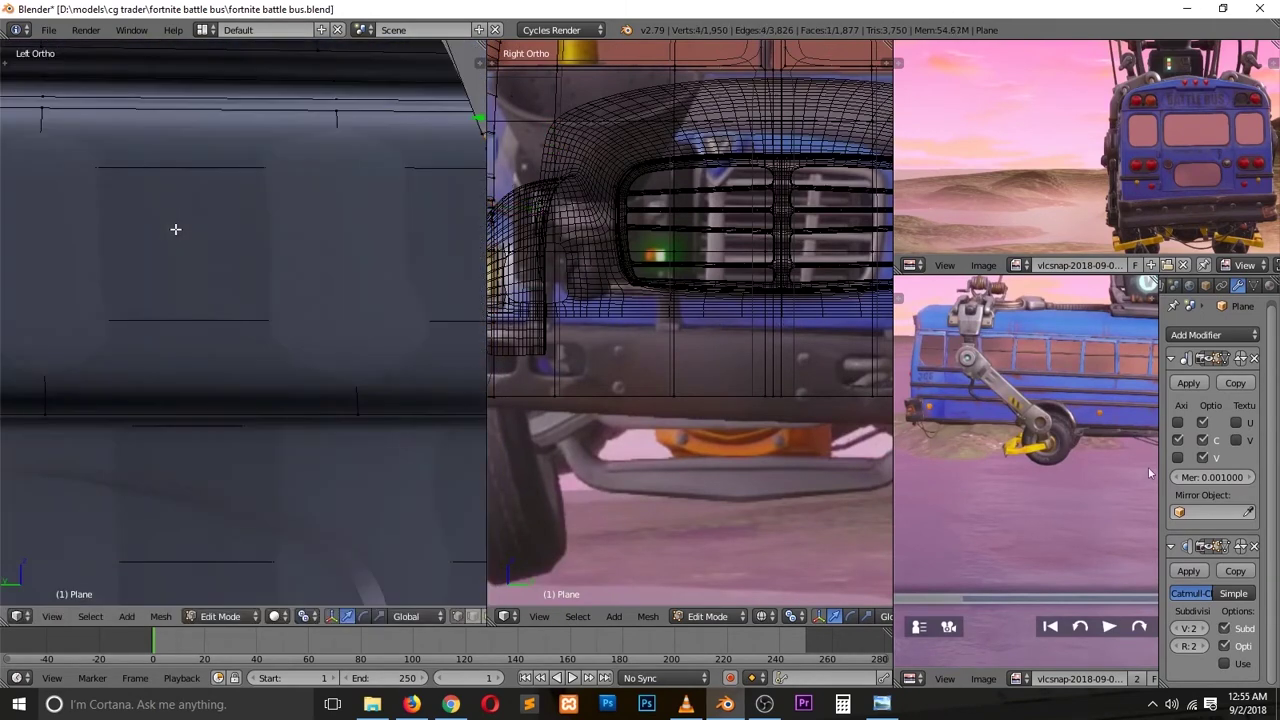
key("a")
Step: Place the 3D cursor on the bus side and add the roof-corner edge loop to the selection
scroll(175, 229, "down", 6)
scroll(220, 260, "up", 2)
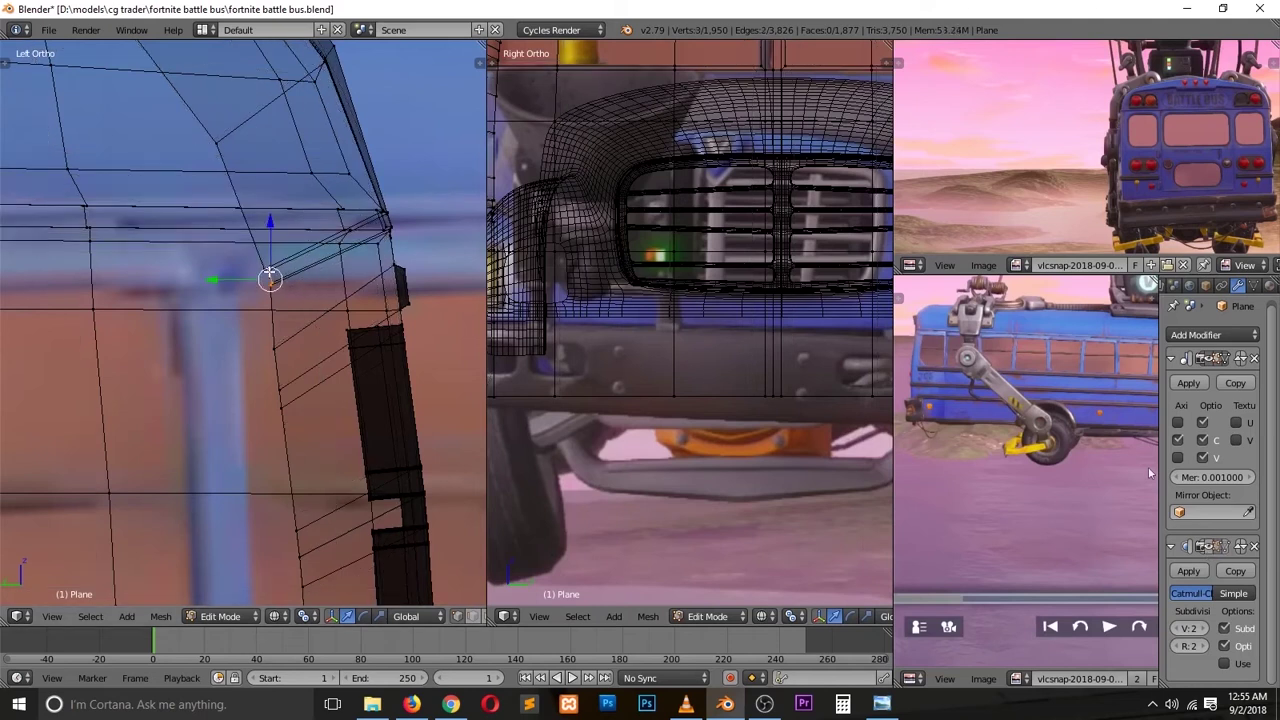
scroll(290, 380, "down", 4, "shift")
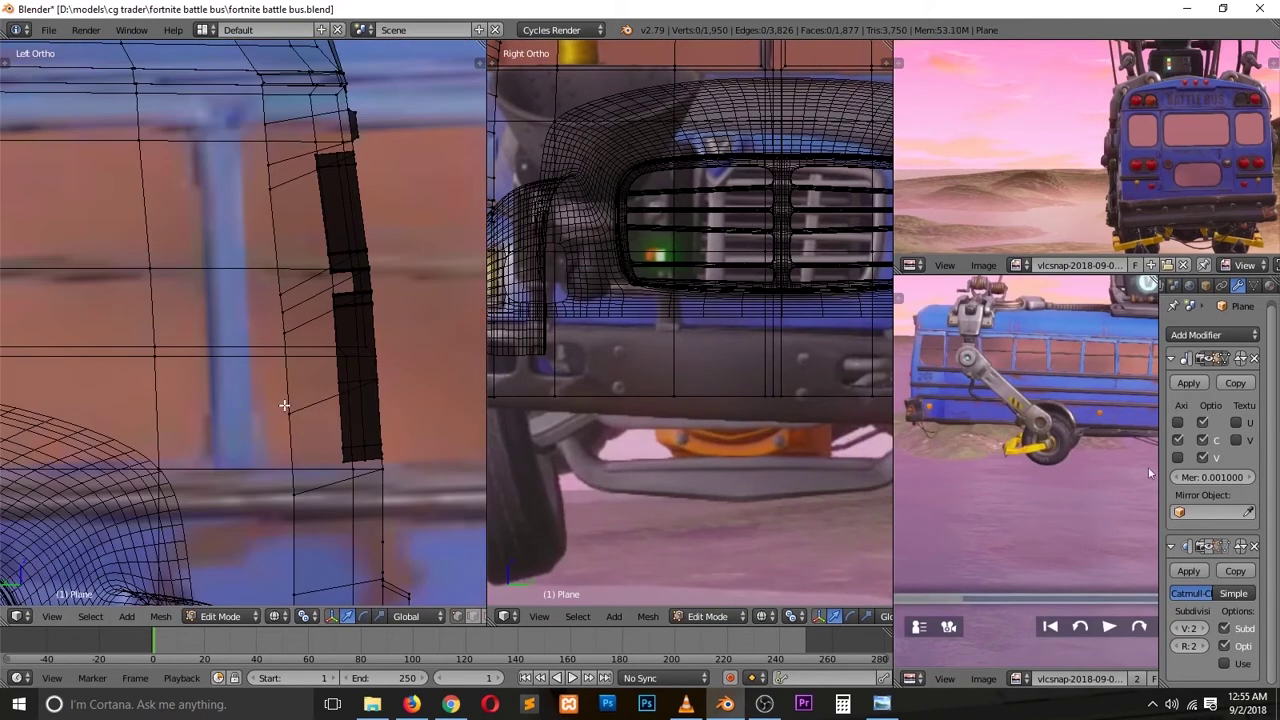
left_click(294, 469)
scroll(302, 427, "down", 4, "shift")
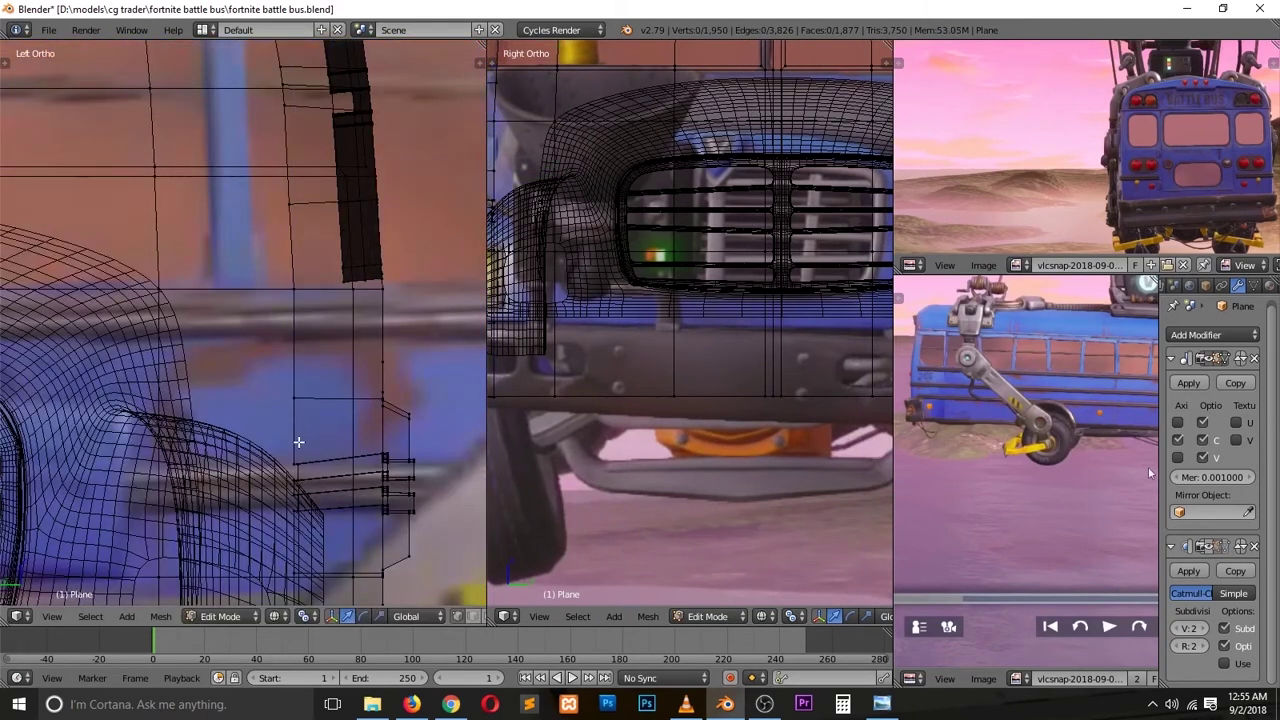
scroll(311, 418, "up", 6, "shift")
right_click(231, 290, "alt+shift")
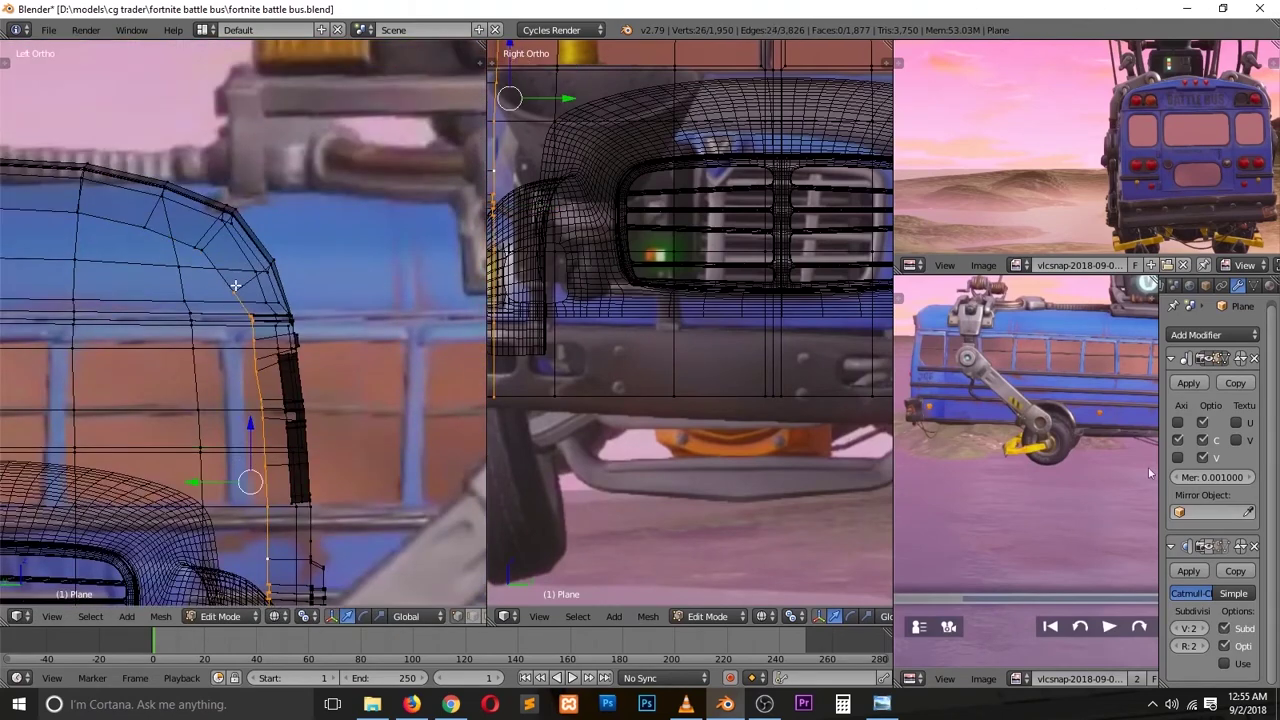
middle_click_drag(235, 286, 297, 349)
scroll(297, 349, "up", 2)
scroll(271, 357, "up", 2)
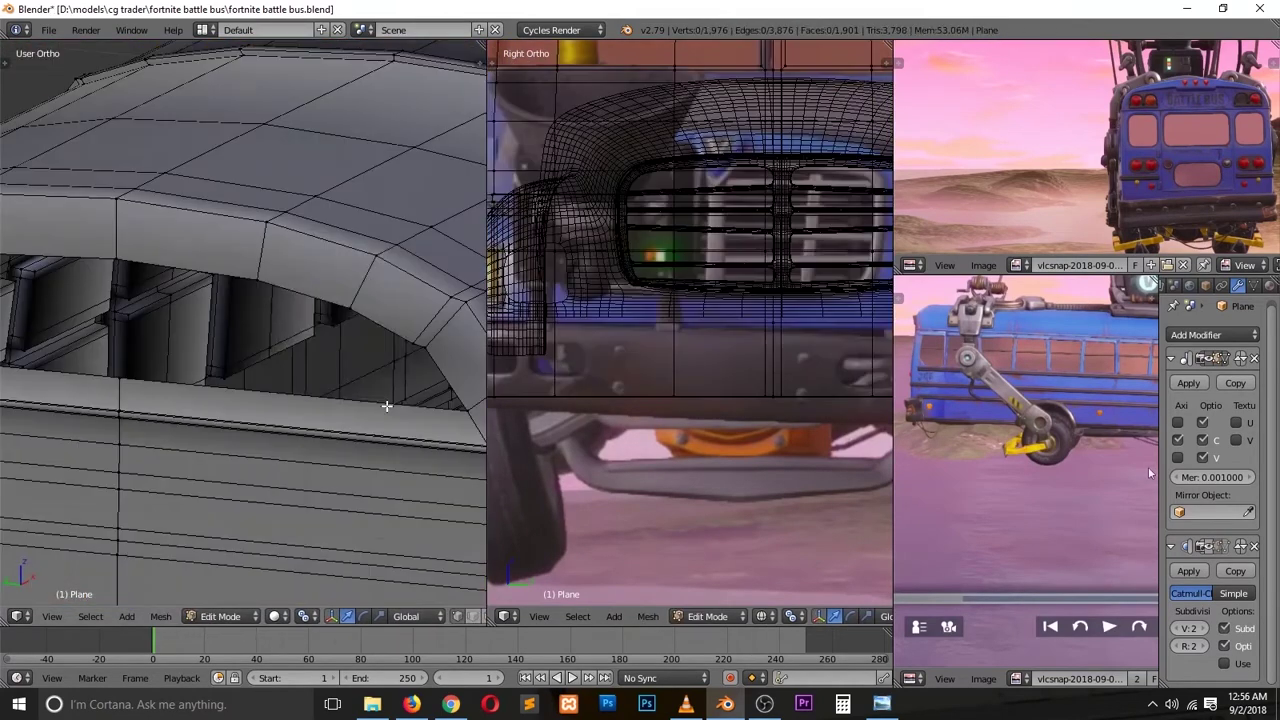
Step: Fill in geometry around the roof opening and preview the smoothed bus
right_click(278, 374)
key("f")
key("ctrl+Tab")
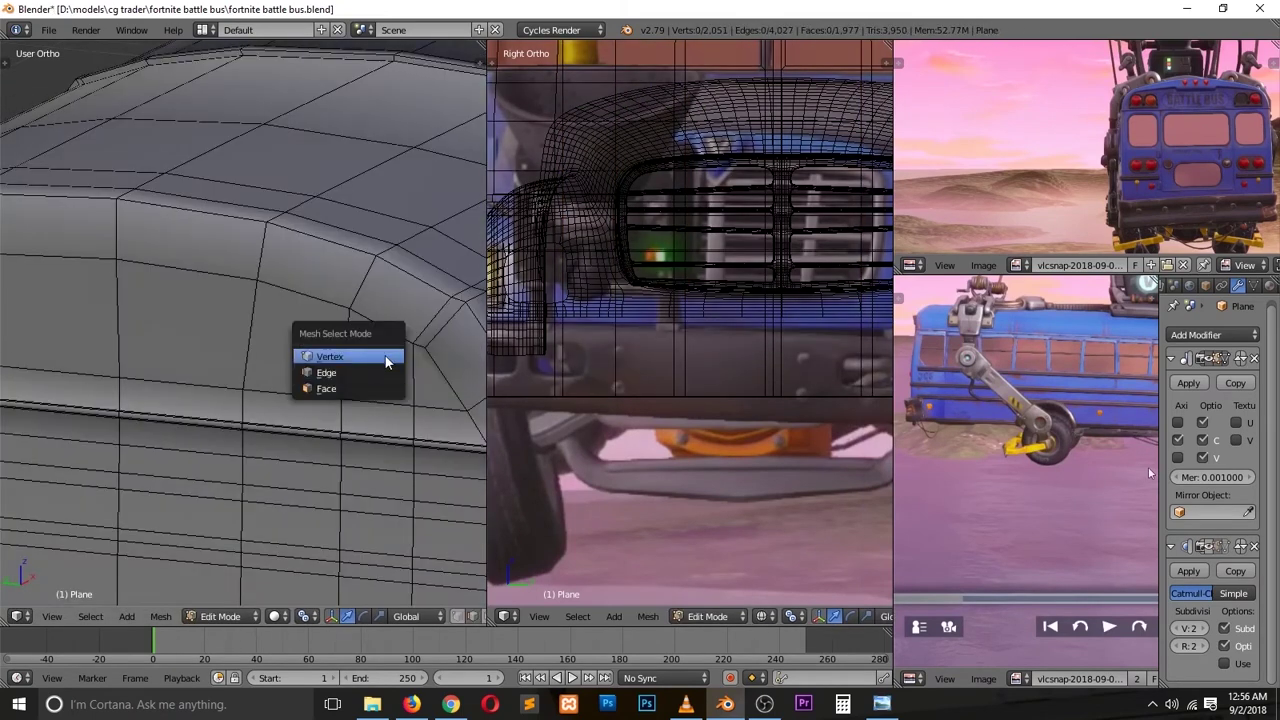
key("a")
key("a")
key("a")
scroll(394, 343, "down", 5)
mouse_move(300, 323)
middle_mouse_down()
mouse_move(351, 369)
mouse_move(332, 356)
middle_mouse_up()
scroll(332, 356, "down", 4)
key("Tab")
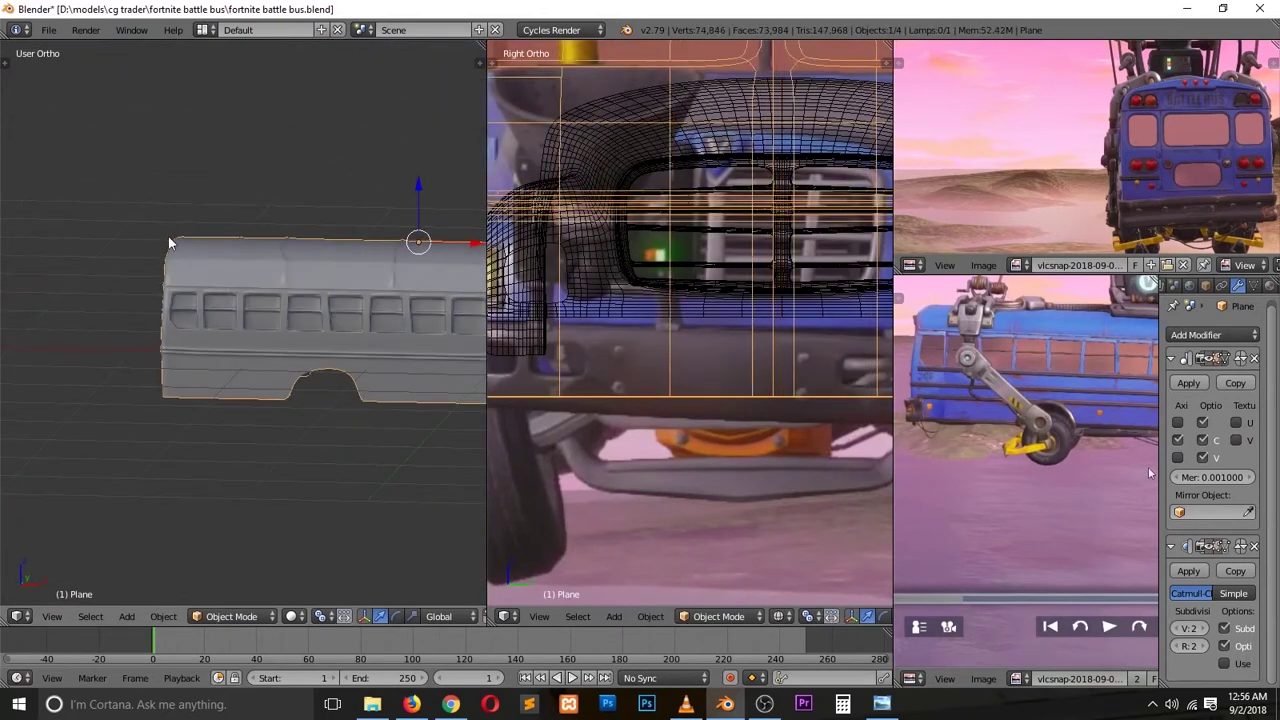
scroll(258, 381, "up", 6)
Step: In top view, box-select the vertical roof edge loops and shift one slightly left
key("KP_7")
key("Tab")
left_click_drag(366, 411, 367, 411)
key("g")
left_click(383, 418)
left_click_drag(324, 285, 412, 483)
key("g")
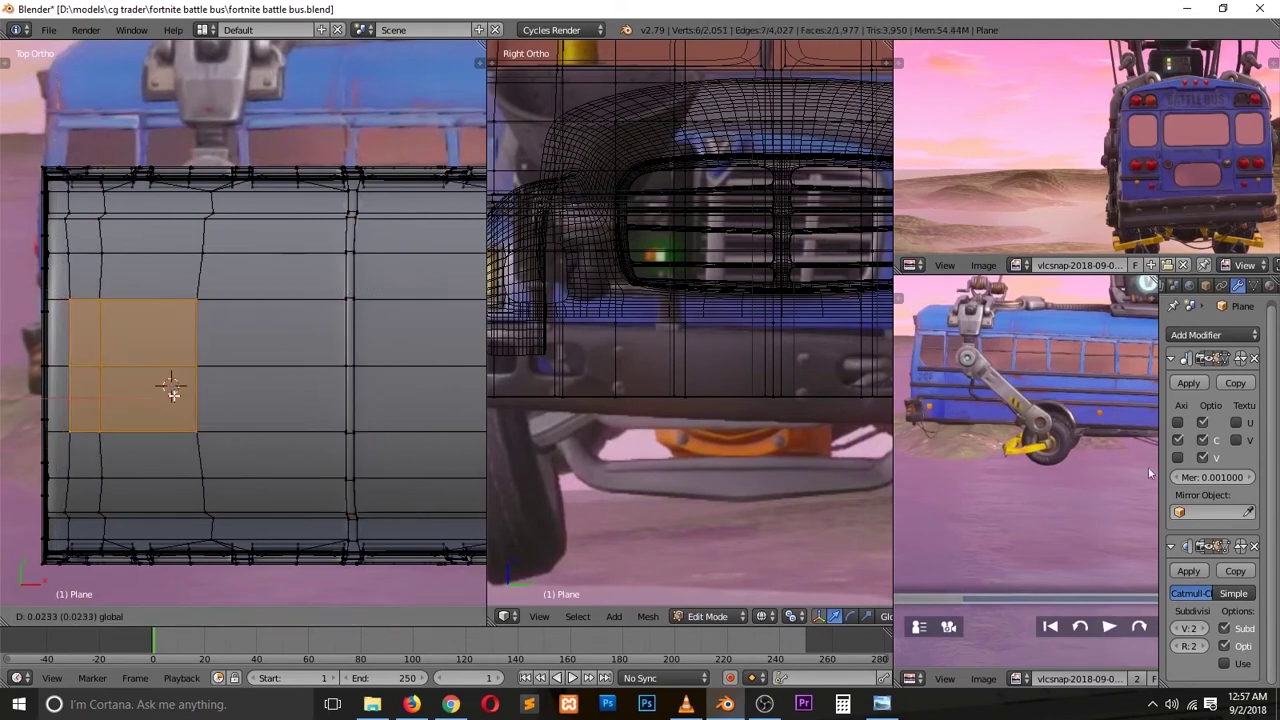
left_click(172, 390)
Step: Inspect the reshaped bus body from the front view in and out of Edit Mode
scroll(243, 423, "down", 3)
key("Tab")
scroll(379, 399, "down", 2)
mouse_move(379, 399)
middle_mouse_down()
mouse_move(263, 455)
mouse_move(314, 466)
mouse_move(282, 457)
middle_mouse_up()
key("KP_1")
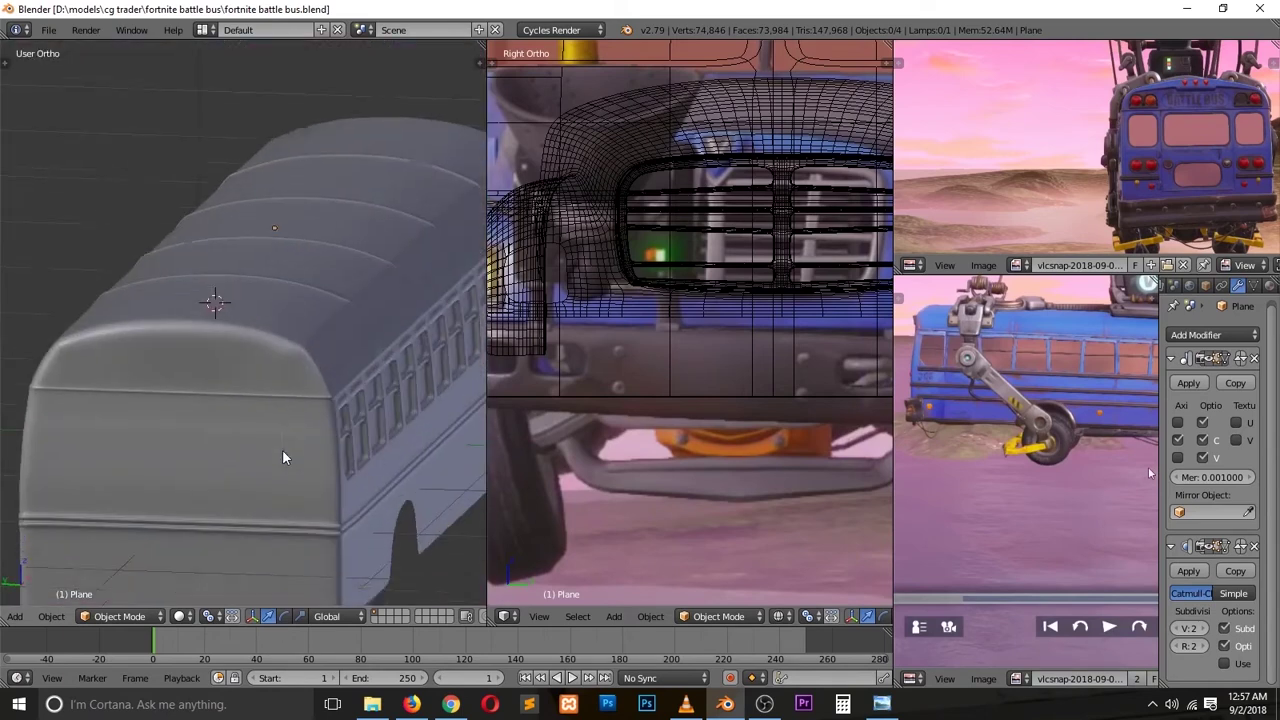
key("Tab")
scroll(284, 465, "up", 2)
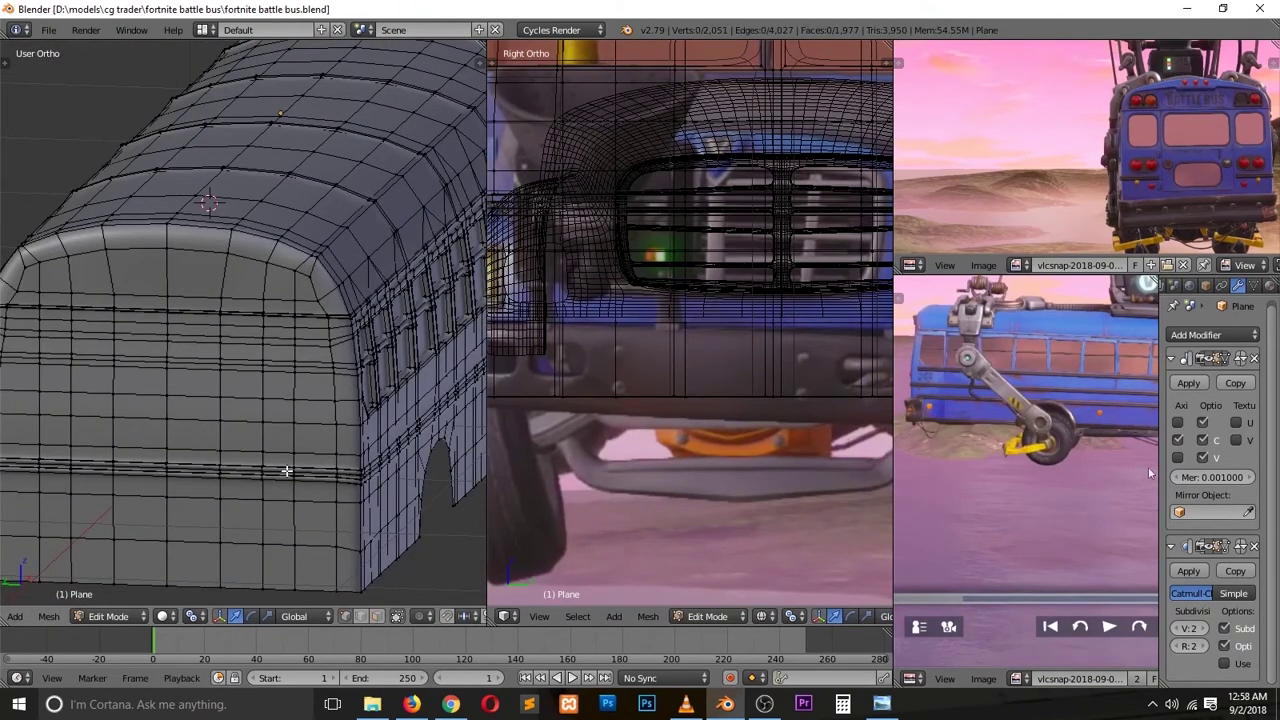
key("Tab")
key("KP_1")
Step: Save over the existing file and shrink the new plane to fit the arm
key("ctrl+s")
left_click(286, 469)
key("s")
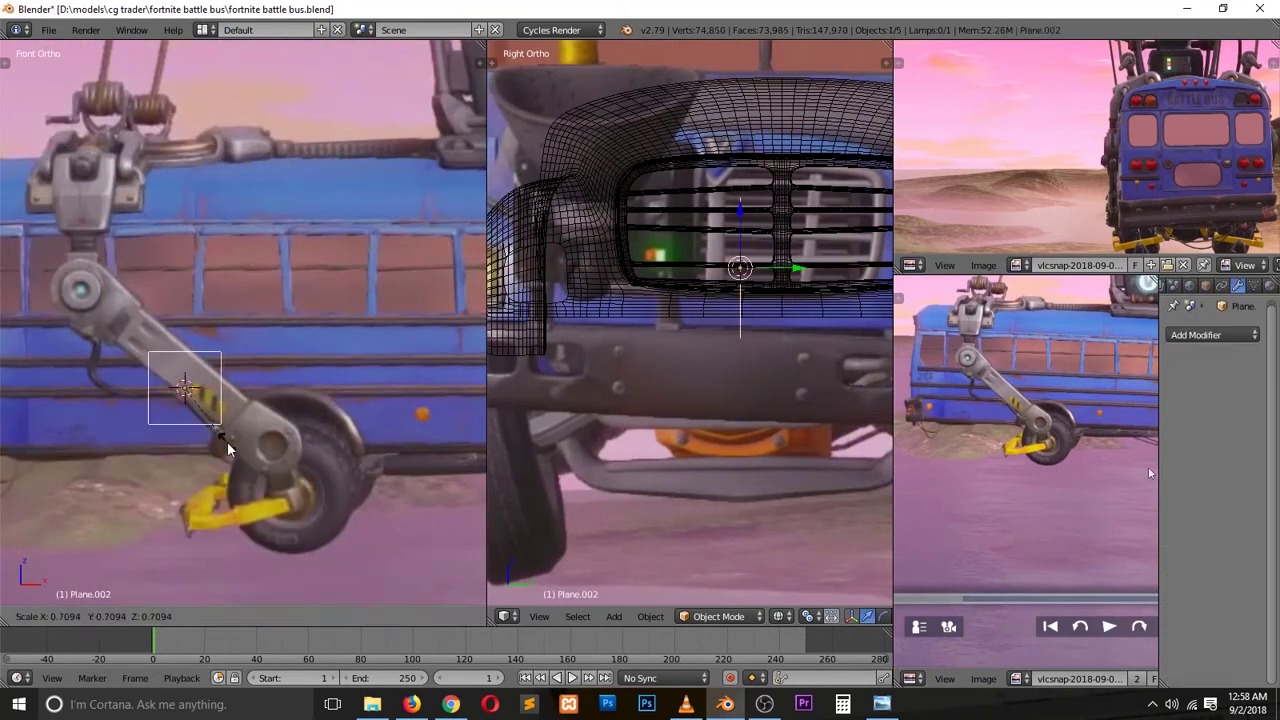
left_click(228, 449)
scroll(230, 480, "up", 2)
left_click(287, 444)
Step: Reshape the plane into the arm's joint piece, deleting unwanted geometry and repositioning it
key("Tab")
scroll(270, 440, "up", 2)
key("e")
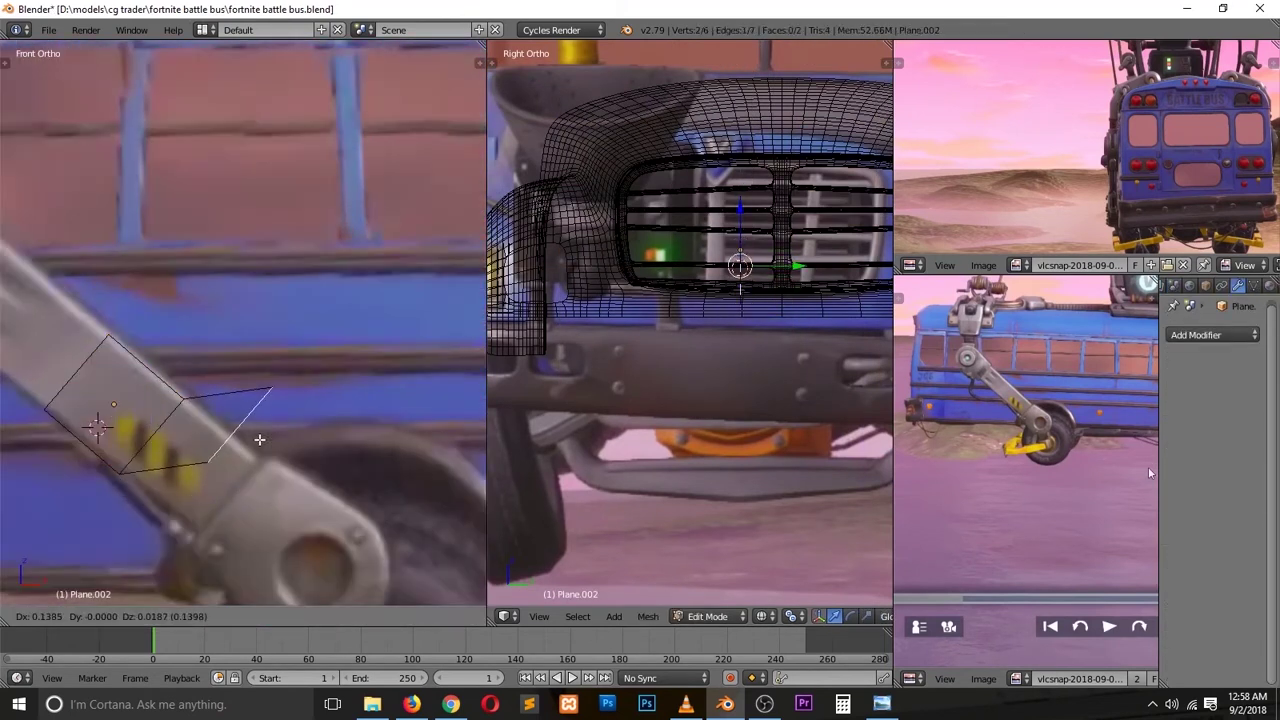
scroll(262, 434, "down", 2)
key("Escape")
key("x")
left_click(329, 400)
key("g")
key("KP_Decimal")
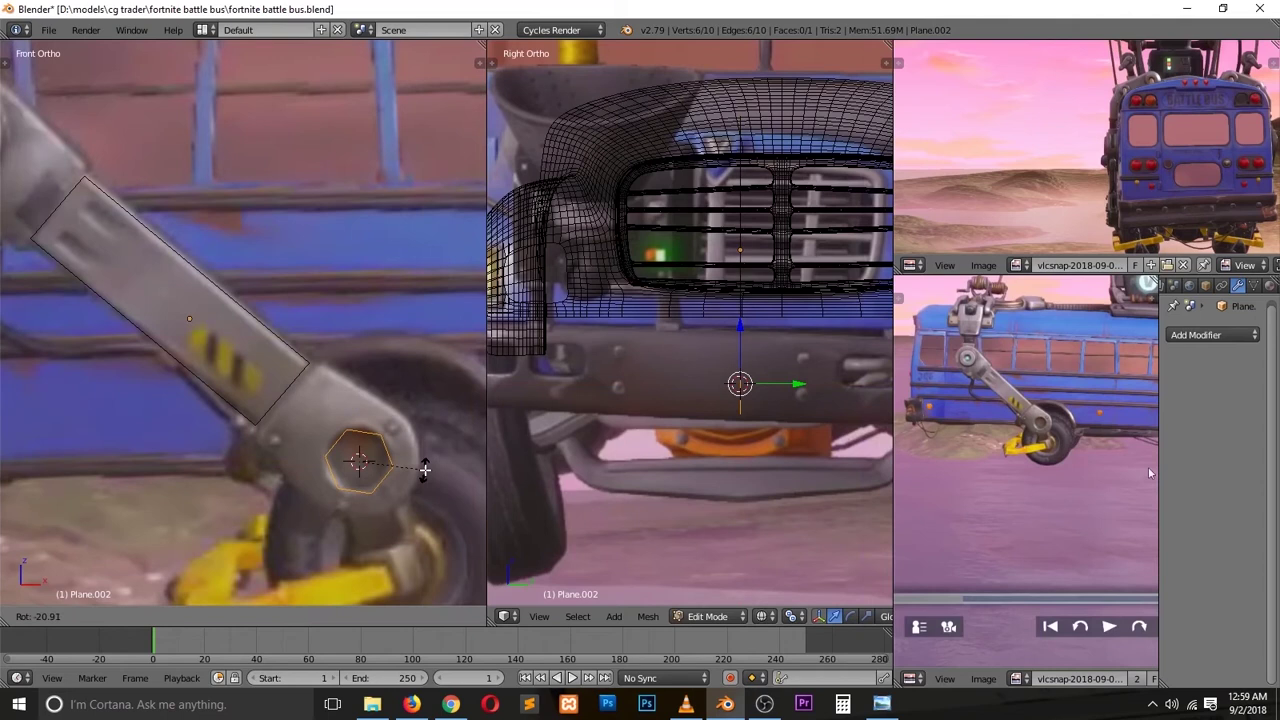
left_click(459, 526)
scroll(342, 432, "up", 1)
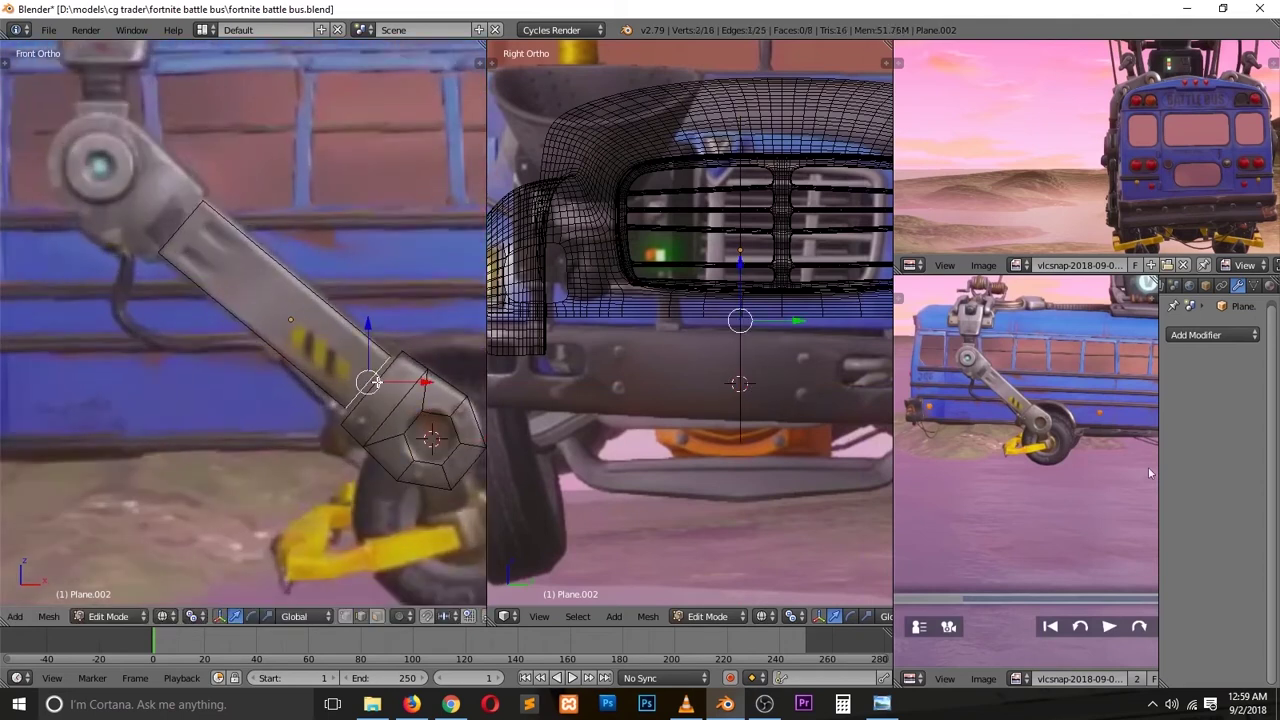
Step: Duplicate the hexagon joint to the arm's top end, inset its hole and extrude it thicker
key("shift+d")
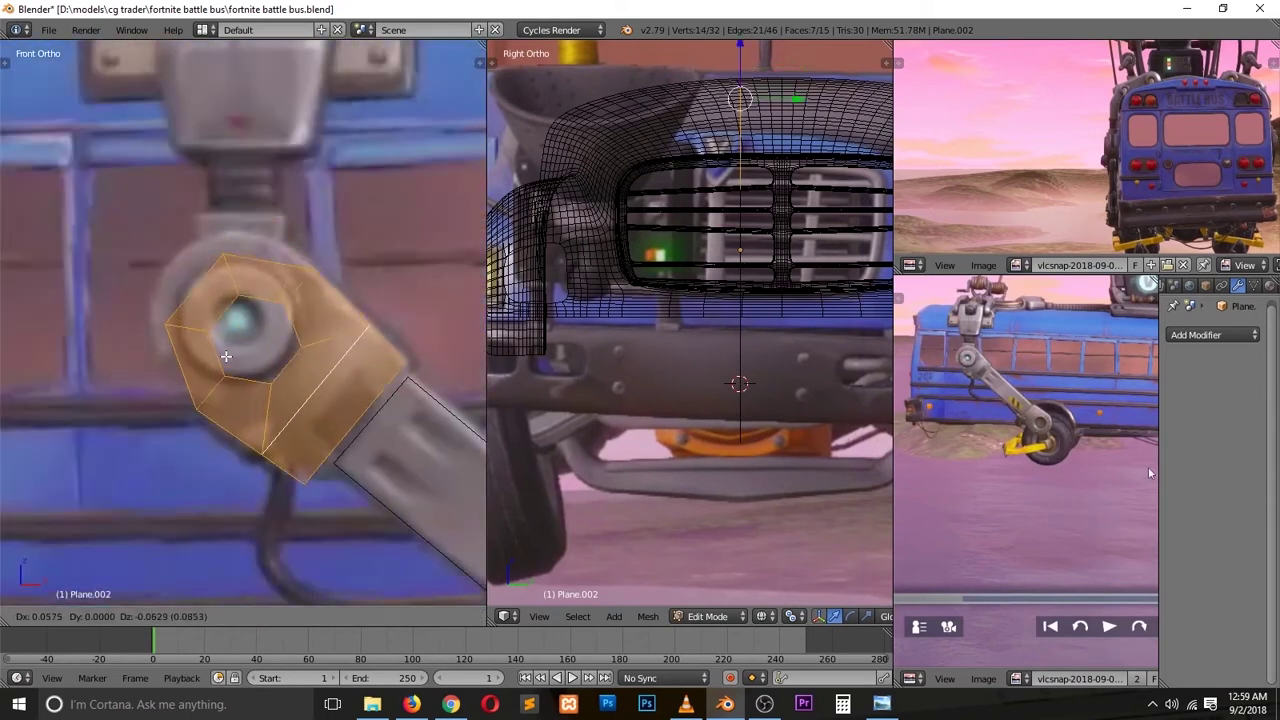
left_click(255, 375)
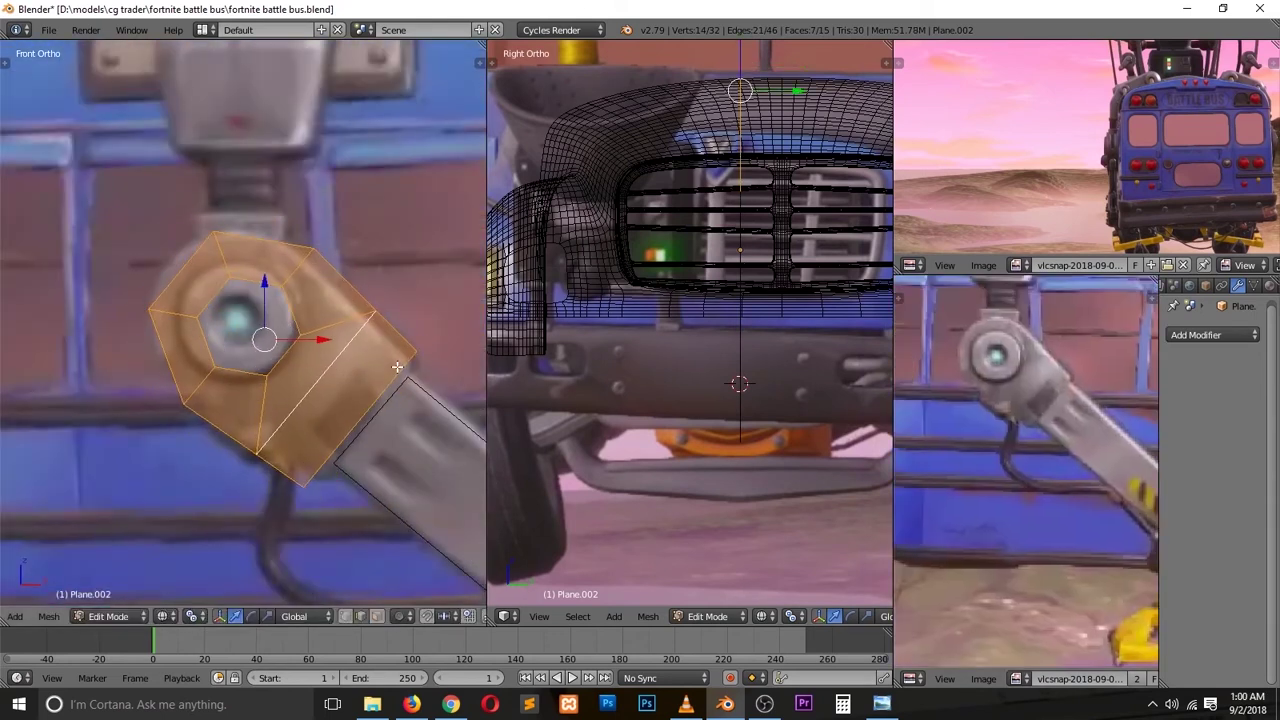
left_click(300, 287)
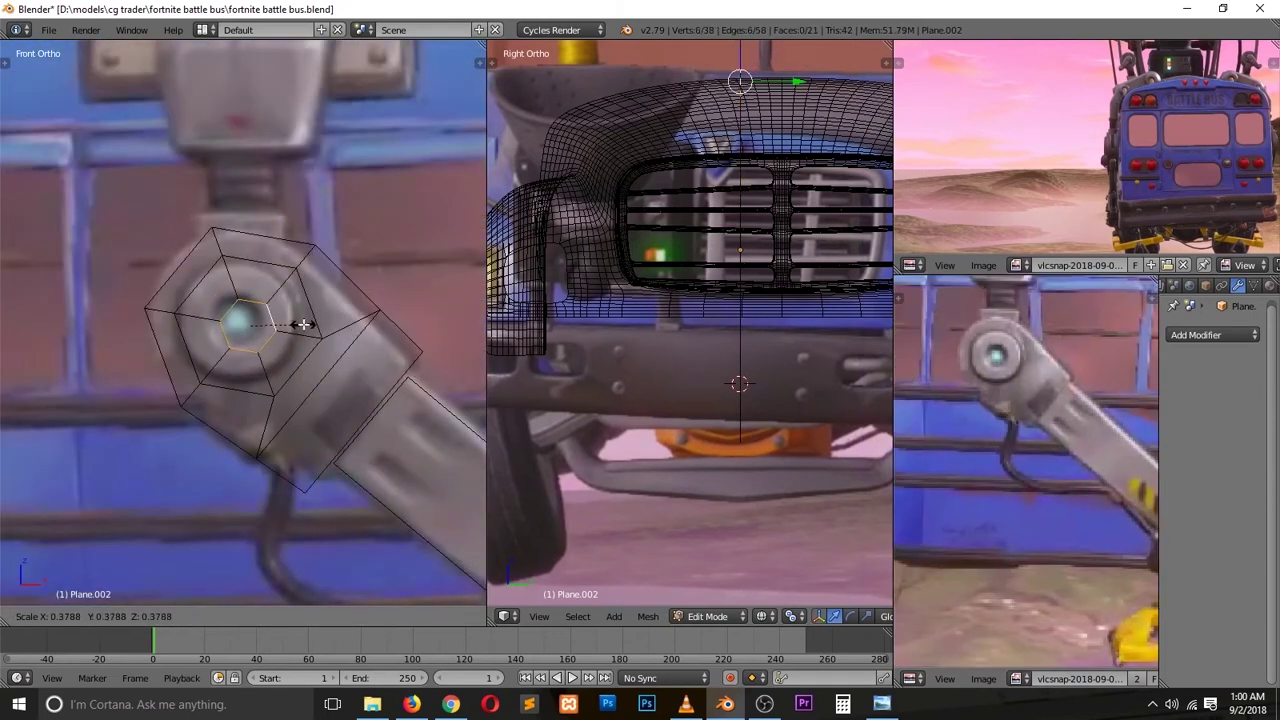
key("e")
middle_click_drag(388, 359, 319, 329)
left_click(407, 471)
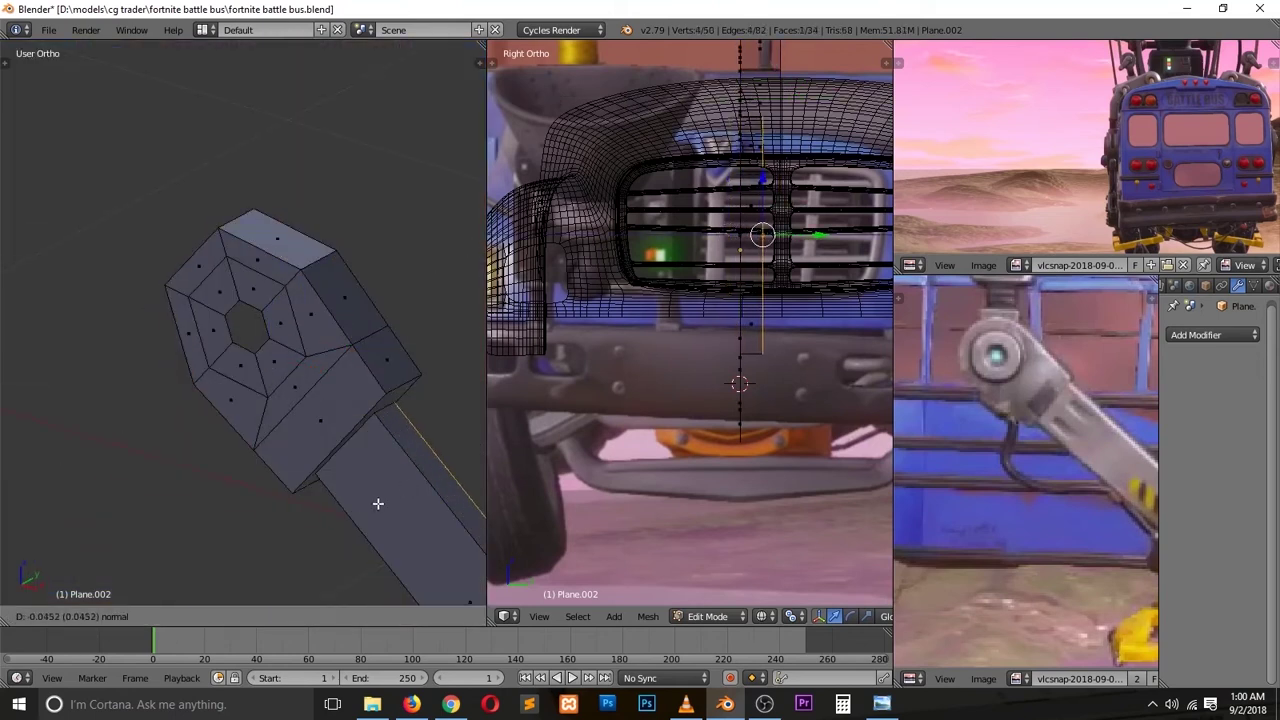
key("a")
key("a")
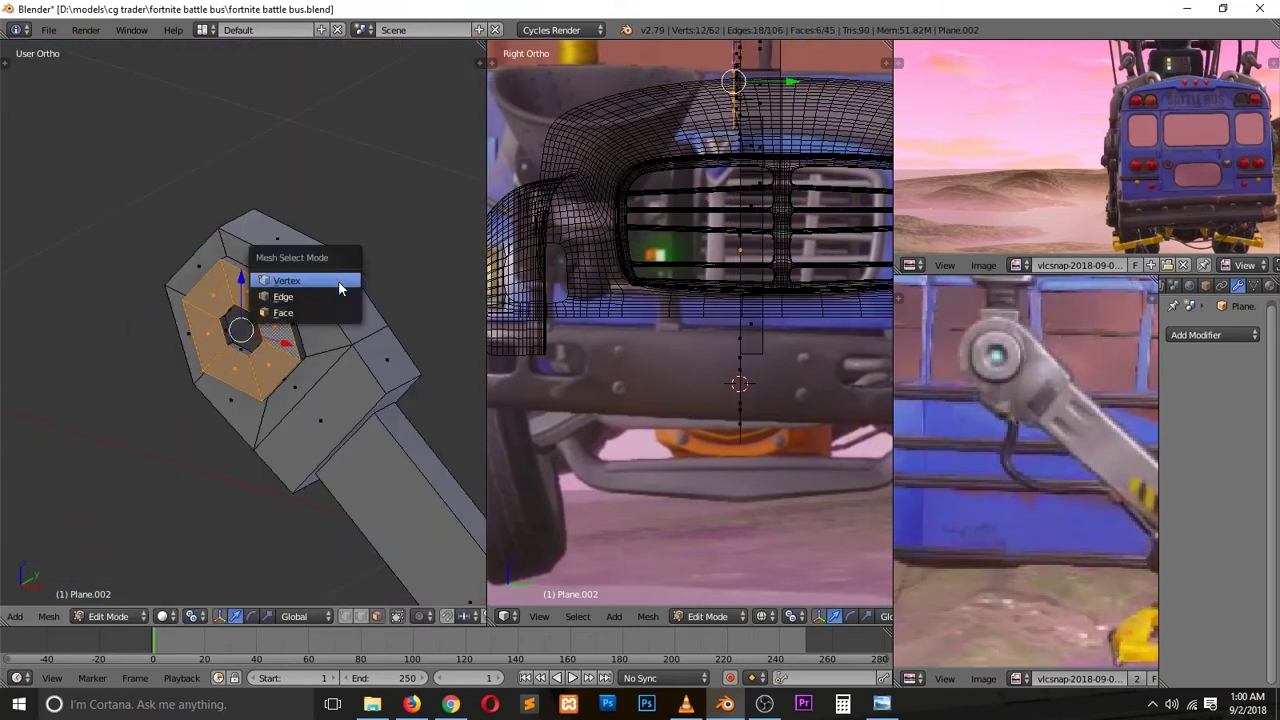
left_click(338, 280)
key("Tab")
Step: Add subdivision smoothing with Ctrl+1 and slide an edge loop along the joint
key("ctrl+1")
key("KP_1")
scroll(326, 393, "down", 2)
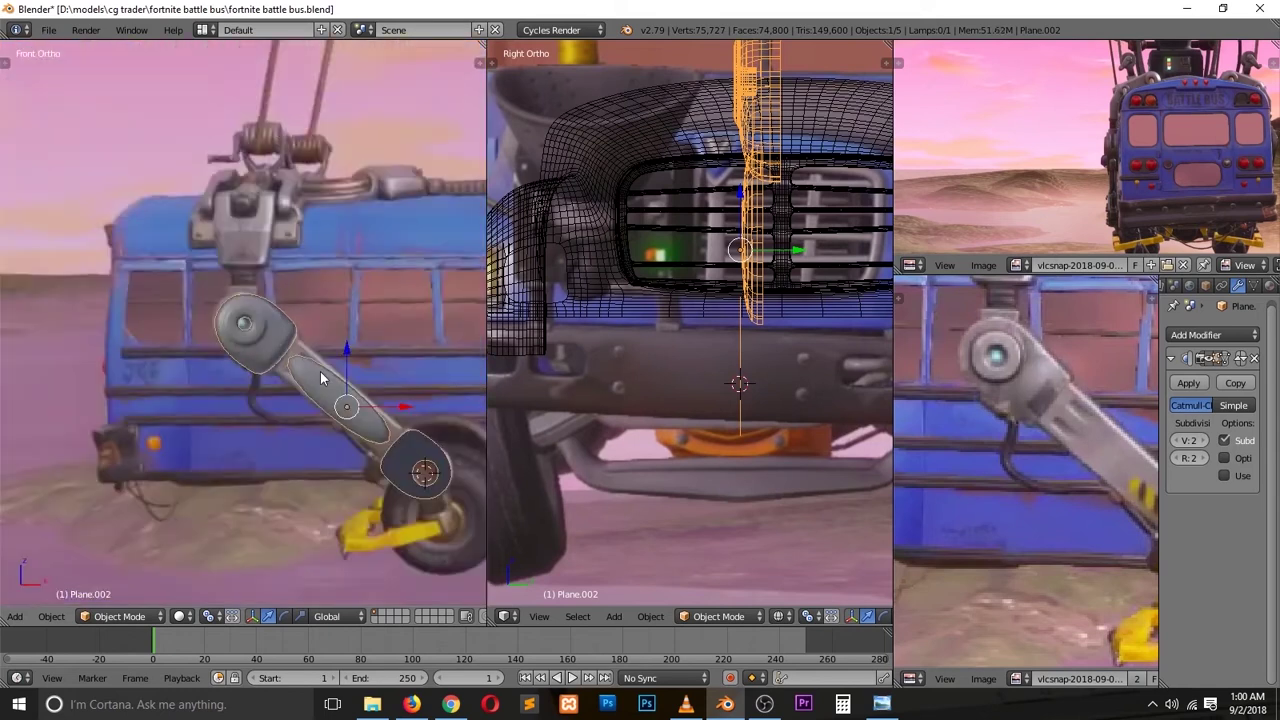
key("Tab")
scroll(320, 371, "up", 3)
key("g")
key("g")
scroll(363, 393, "down", 3)
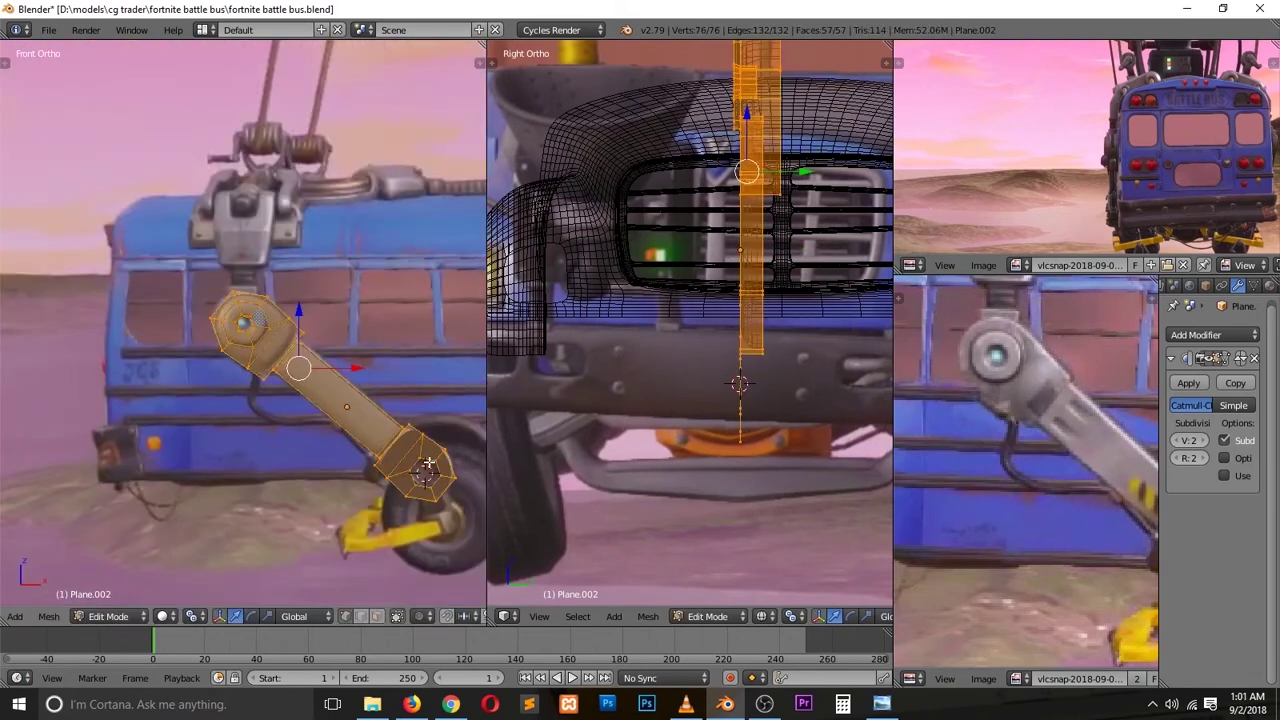
middle_click_drag(300, 380, 286, 318)
scroll(286, 318, "up", 4)
Step: Extrude the joint loops into a thick rim and slide an edge loop to tighten it
left_click(183, 225, "shift")
left_click(183, 225, "shift")
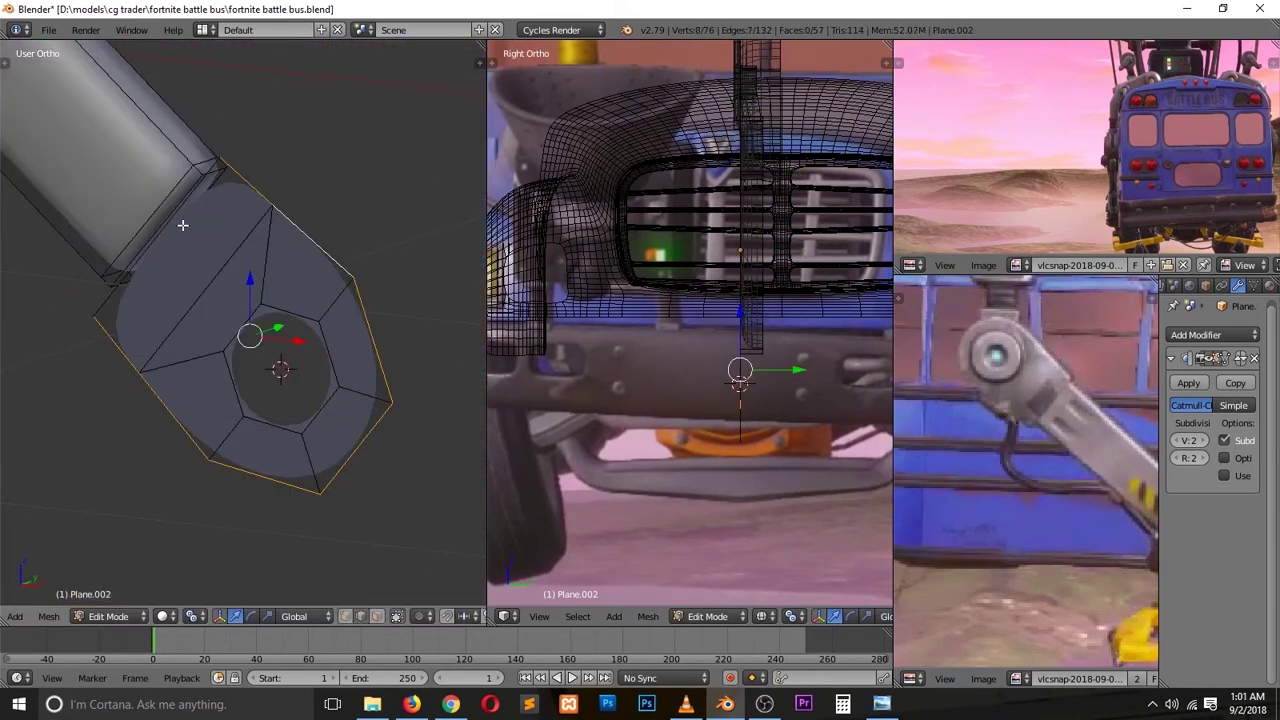
key("e")
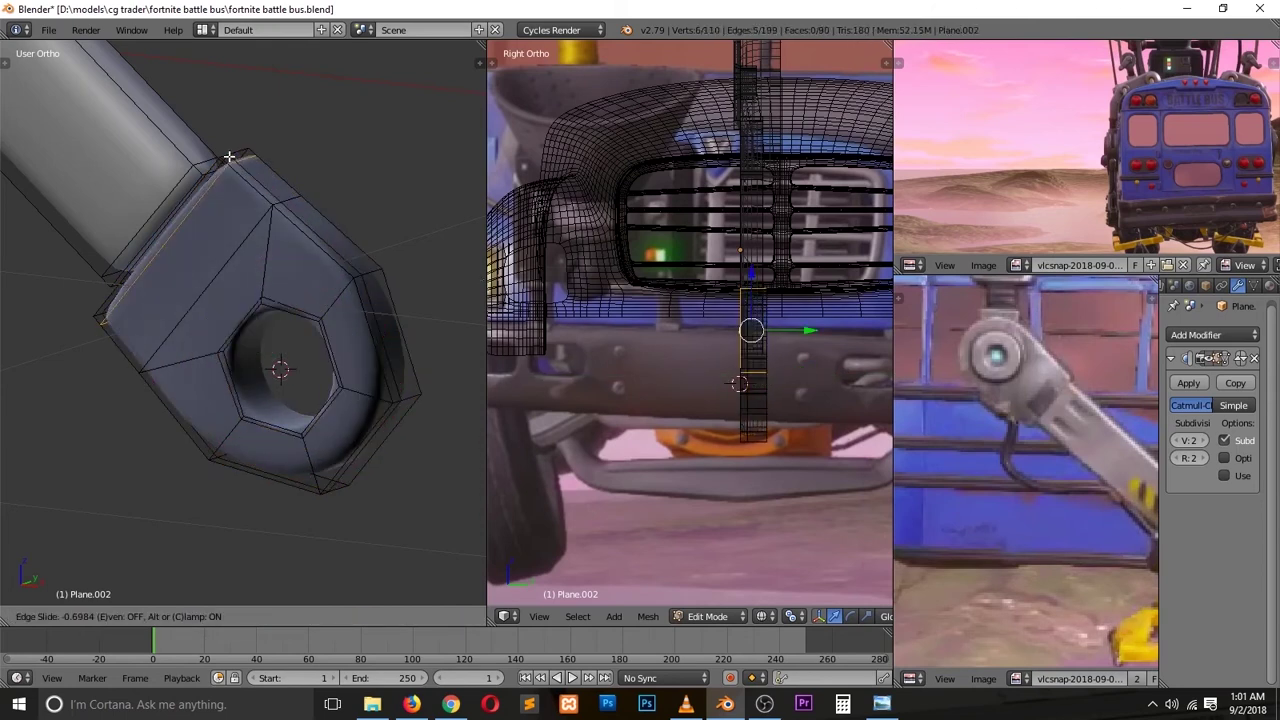
left_click(230, 183)
key("a")
key("KP_1")
left_click(182, 199, "alt")
key("g")
key("g")
left_click(182, 199)
Step: Review the arm's other end in solid view, then return to the front view
middle_click_drag(263, 325, 236, 283, "shift")
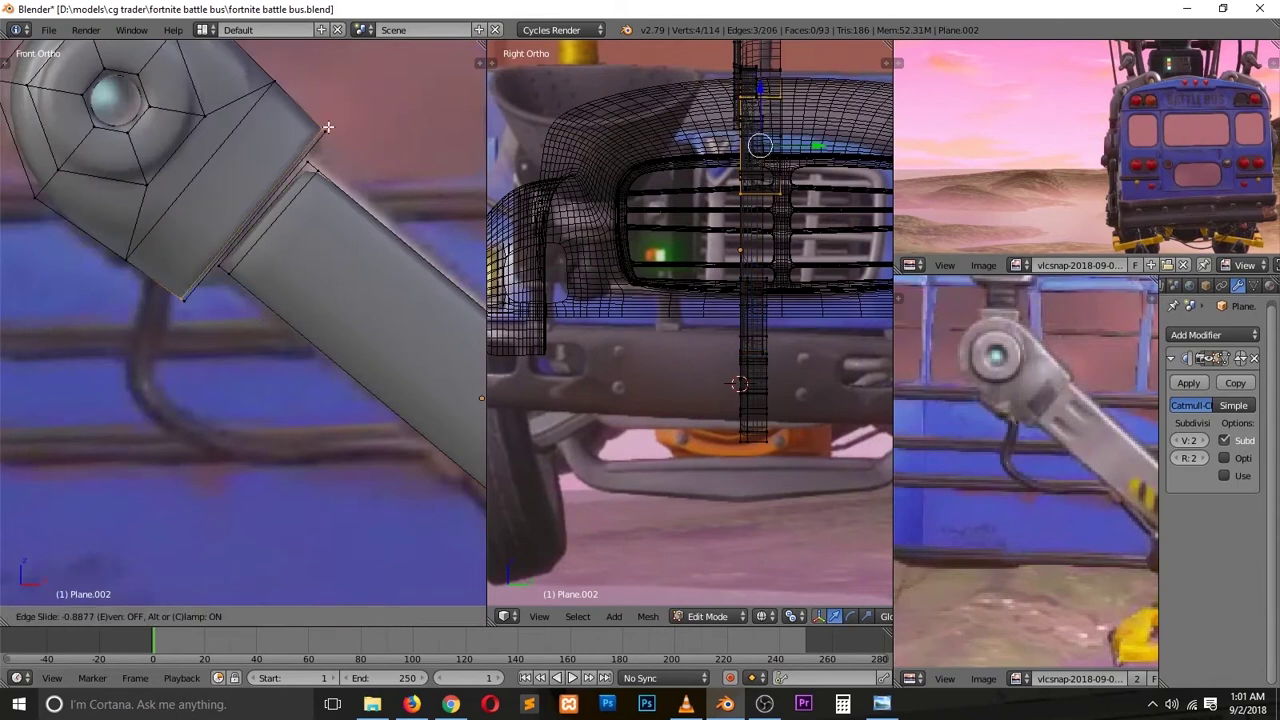
key("v")
scroll(340, 260, "down", 5)
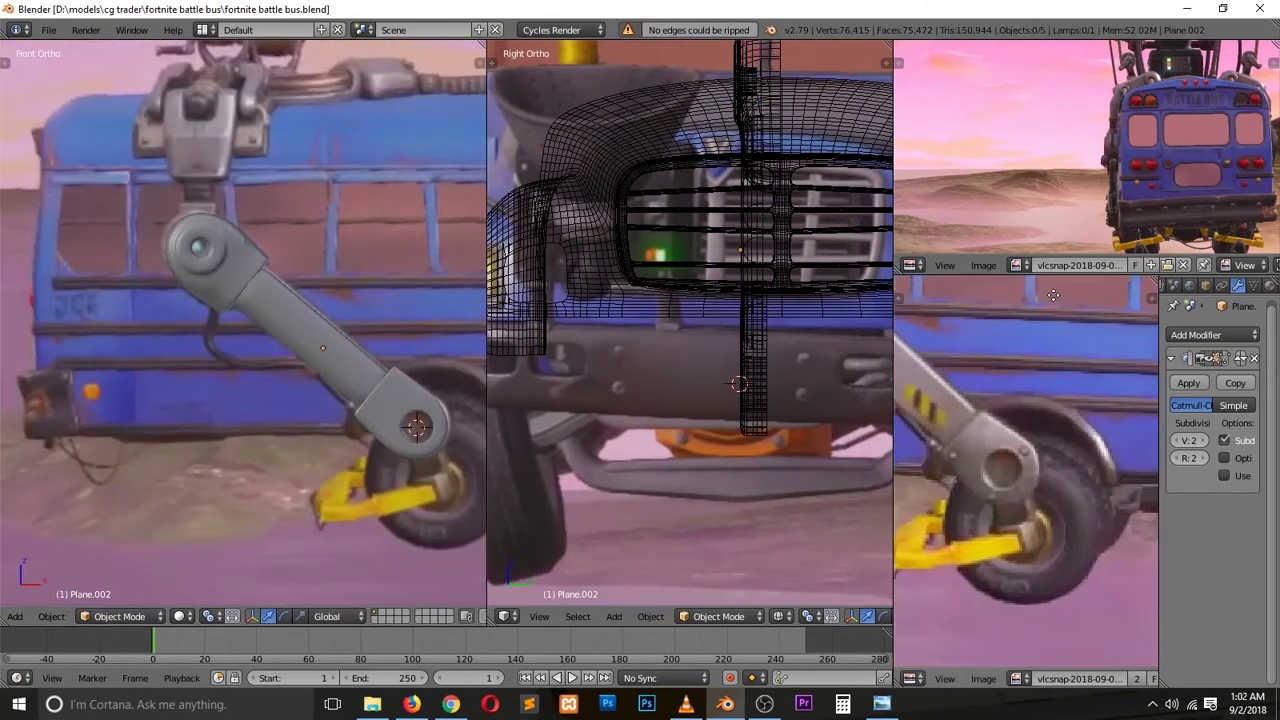
scroll(440, 433, "up", 3)
middle_click_drag(440, 433, 301, 404)
key("a")
key("Tab")
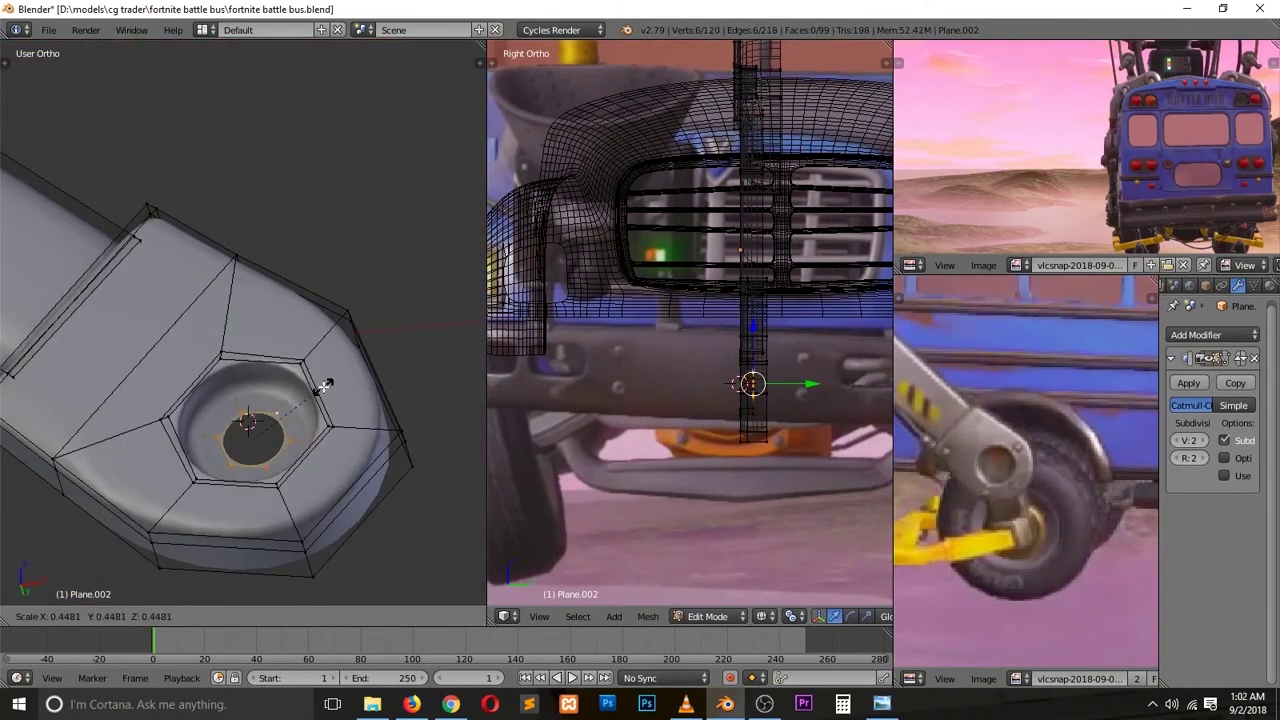
scroll(329, 380, "down", 4)
key("KP_1")
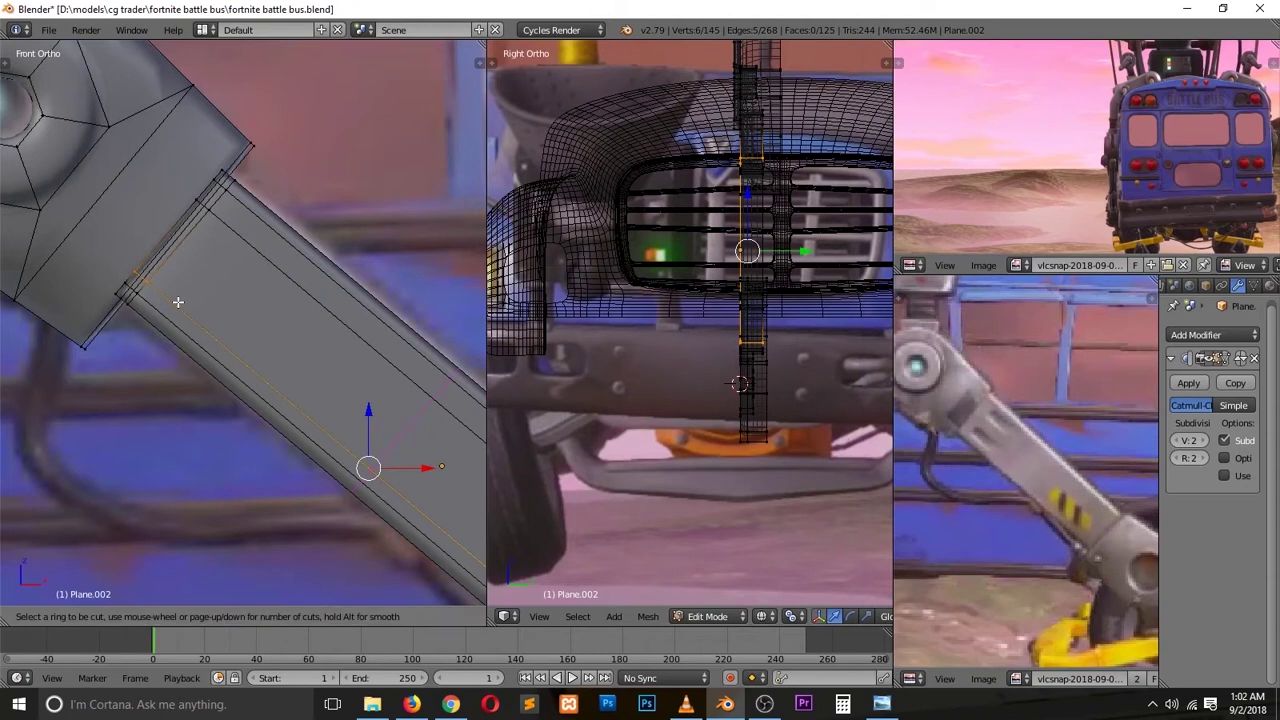
Step: Cut two evenly spaced loops and the panel outlines into the arm
scroll(178, 302, "up", 1)
left_click(178, 302)
right_click(227, 312)
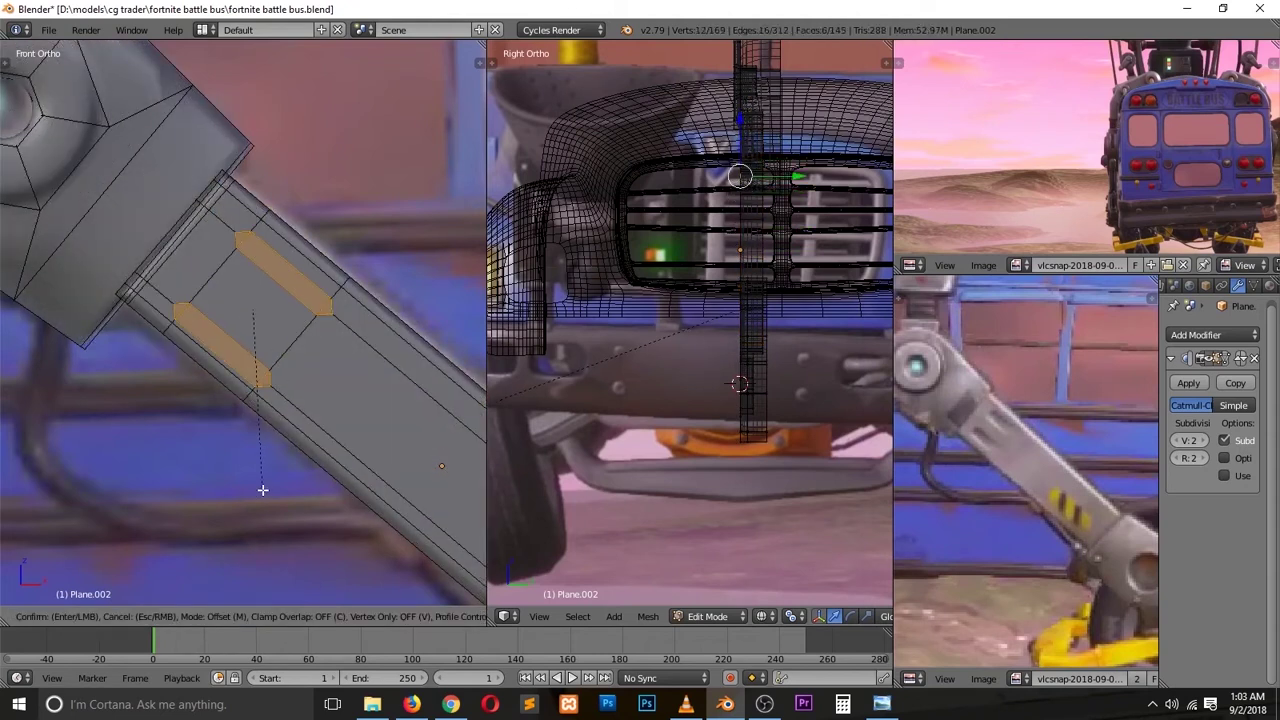
scroll(325, 307, "up", 2)
key("ctrl+Tab")
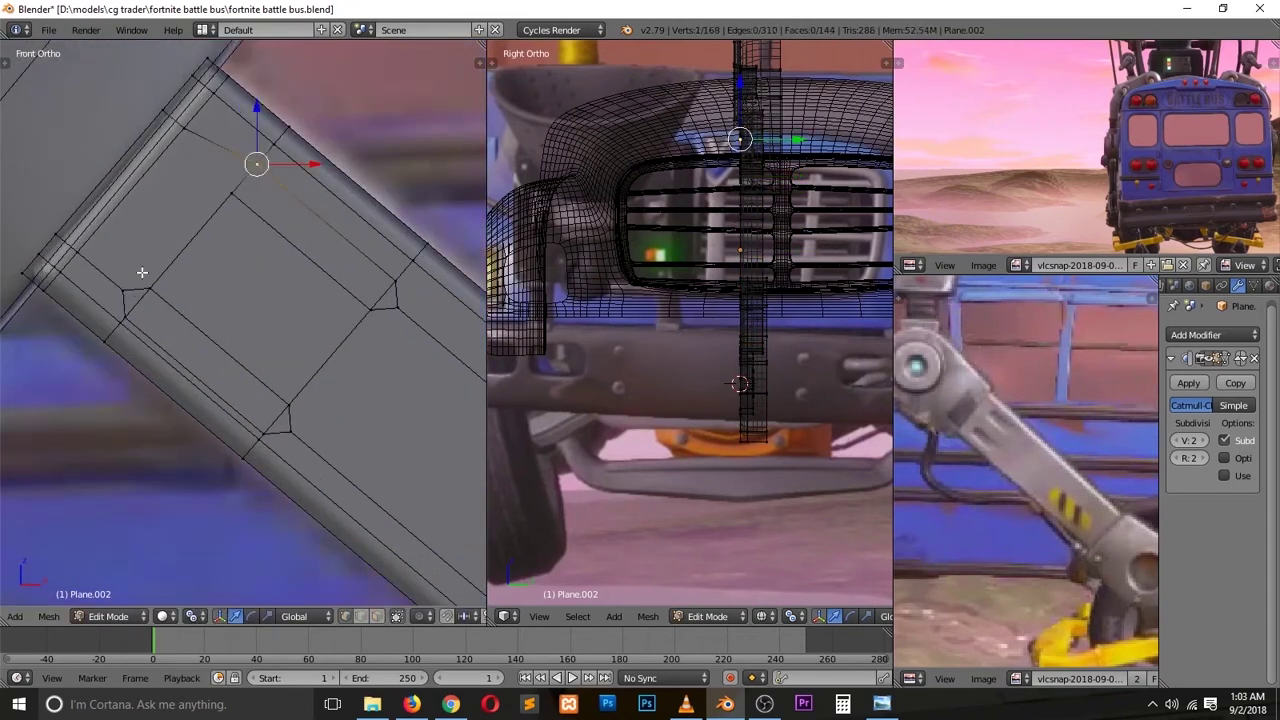
key("a")
right_click(123, 315)
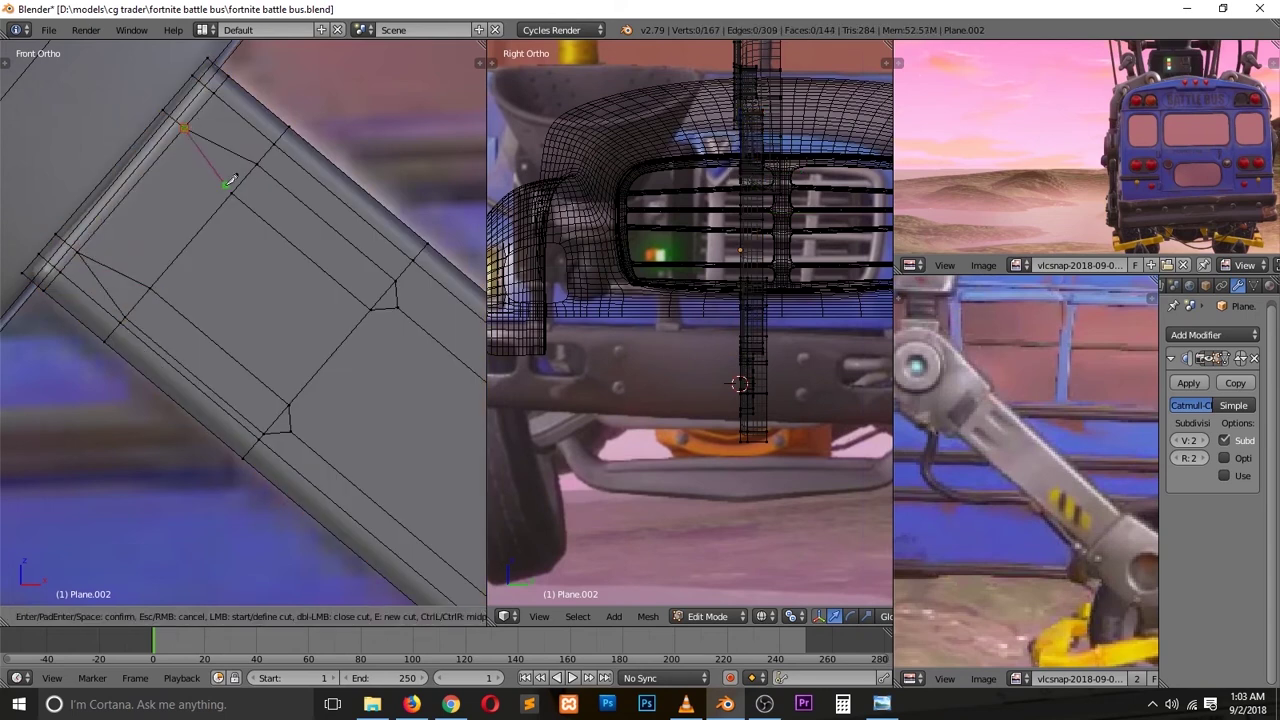
key("Return")
Step: Extrude the two cut-in panel faces along their normals
key("ctrl+Tab")
left_click(400, 354)
key("e")
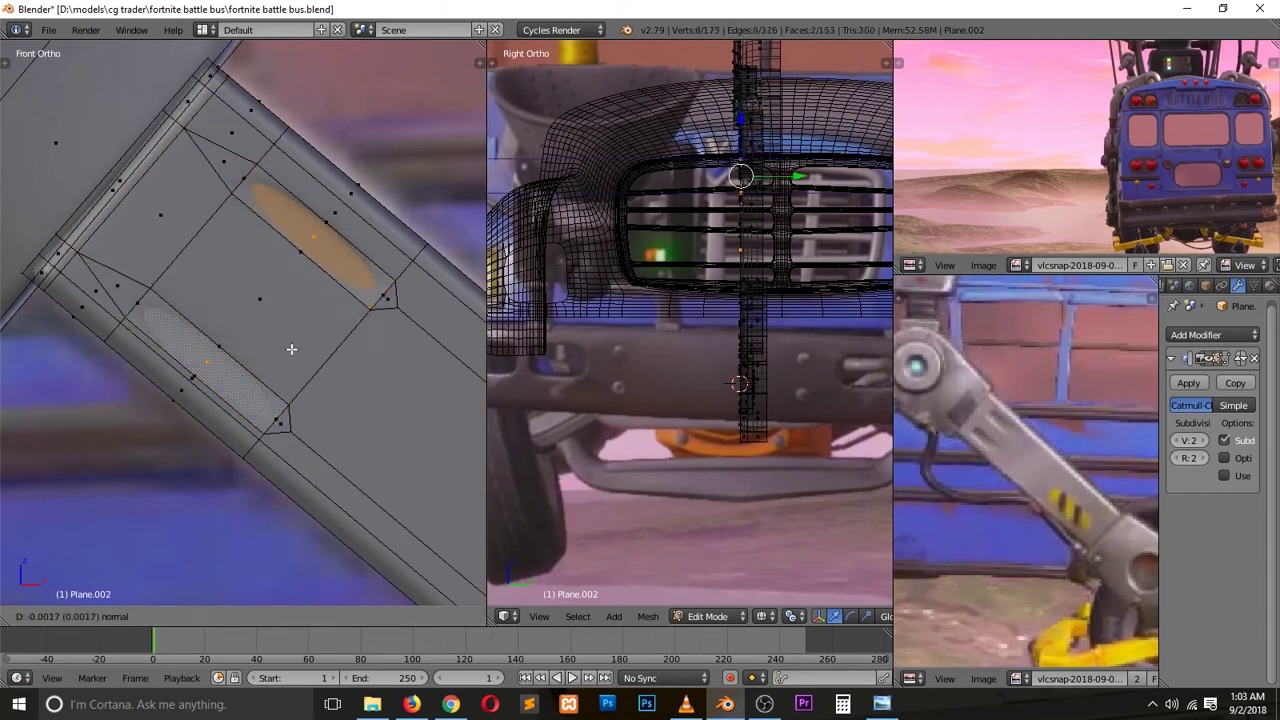
left_click(291, 348)
key("Tab")
scroll(360, 340, "down", 5)
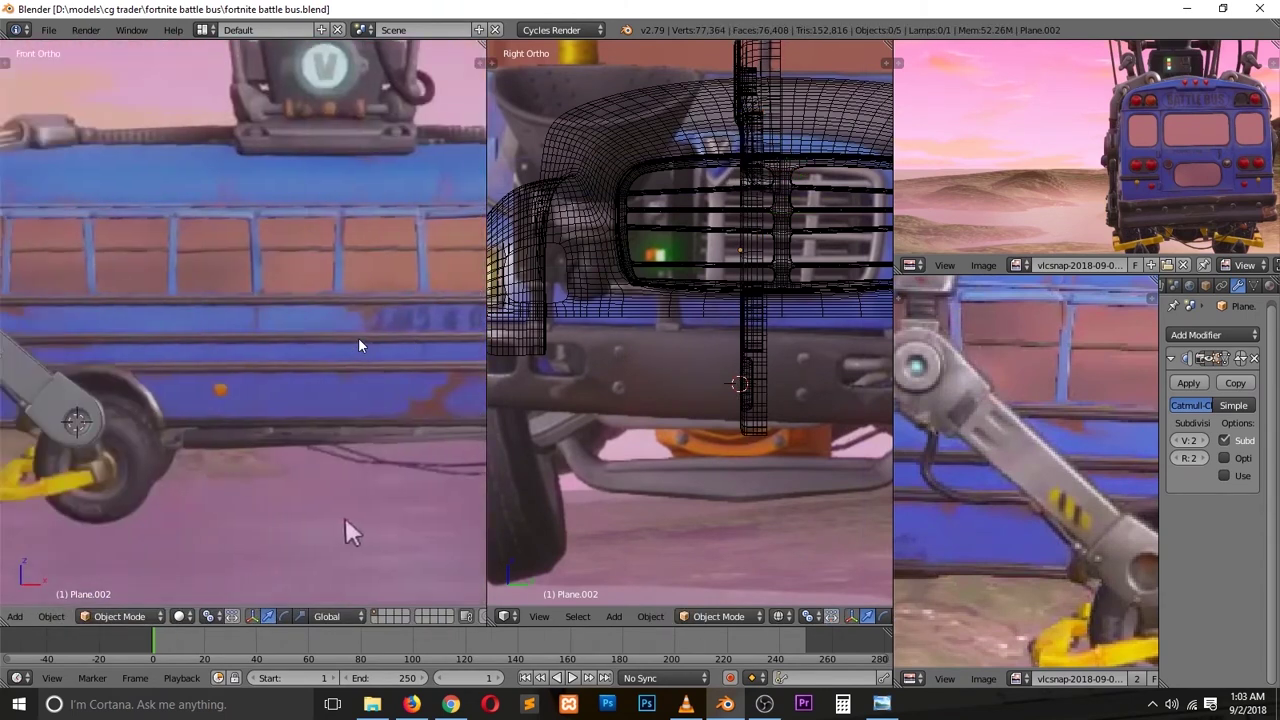
Step: Set the transform pivot point to Median Point
key("Tab")
scroll(345, 528, "down", 3)
left_click(191, 616)
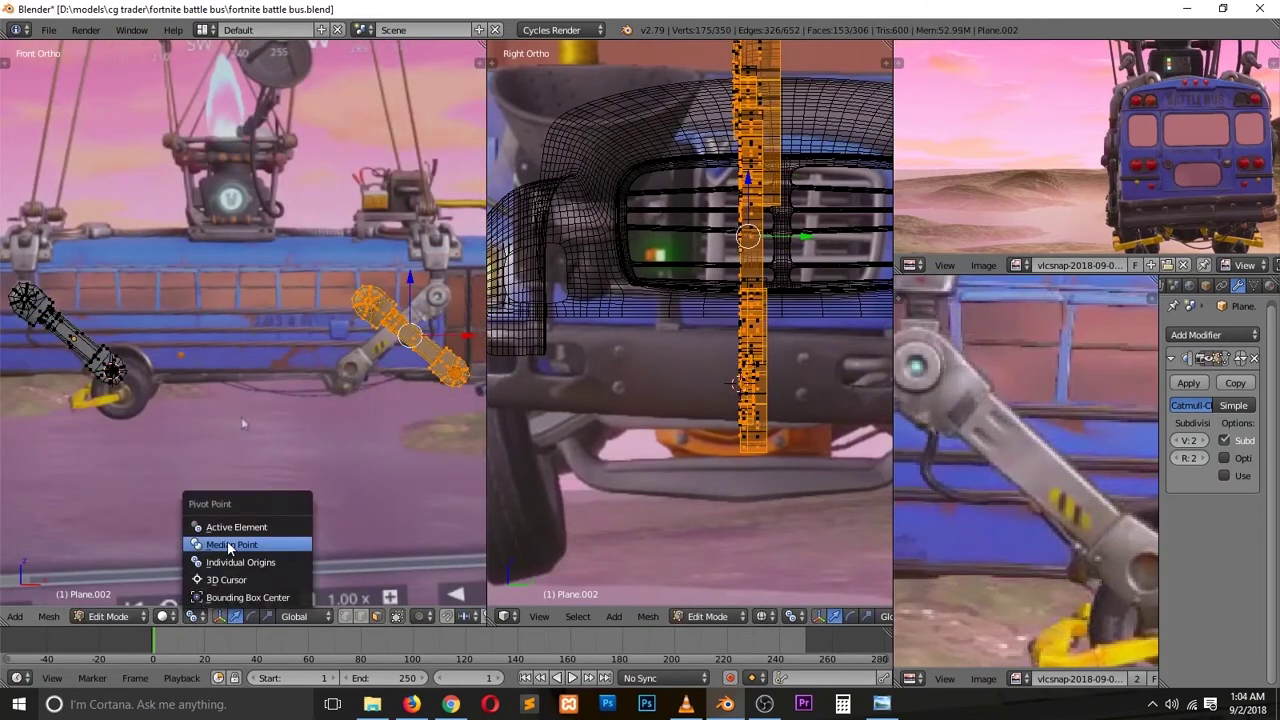
left_click(231, 548)
scroll(300, 350, "up", 4)
key("Tab")
scroll(363, 354, "down", 3)
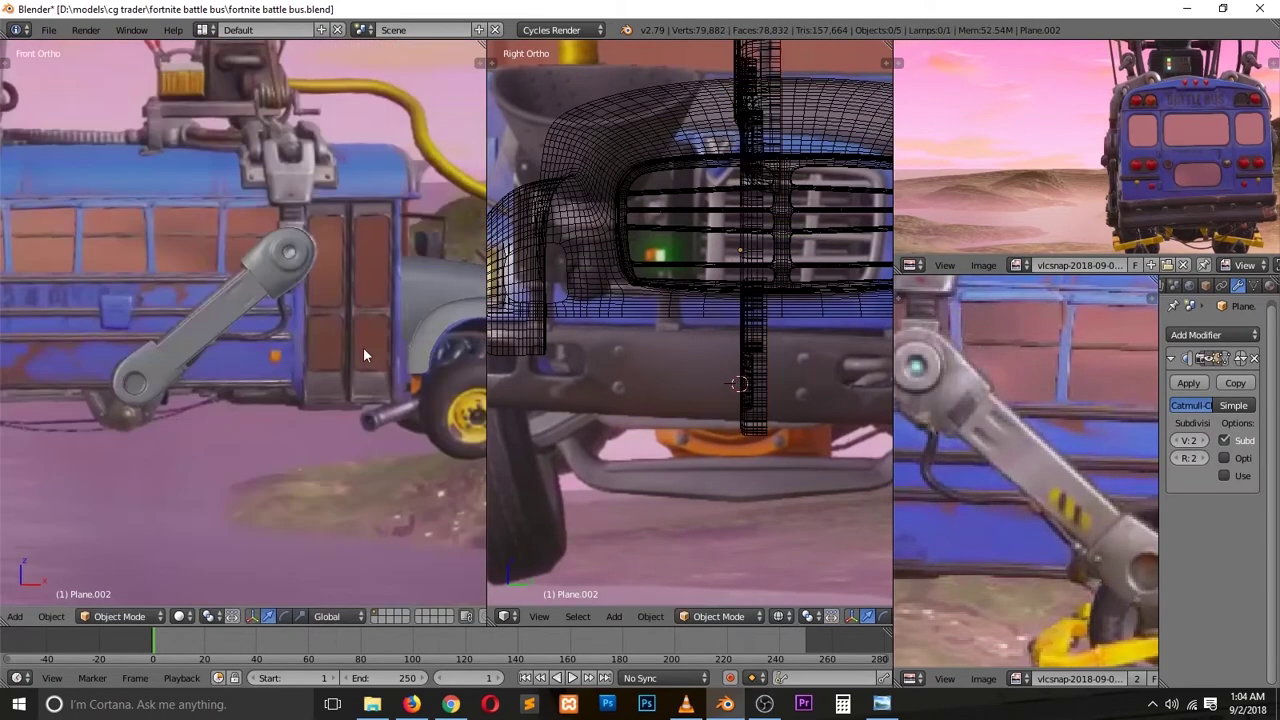
Step: Reveal the hidden grey bus body and check the arm against it in front view
key("alt+h")
scroll(613, 315, "down", 2)
scroll(760, 308, "down", 3)
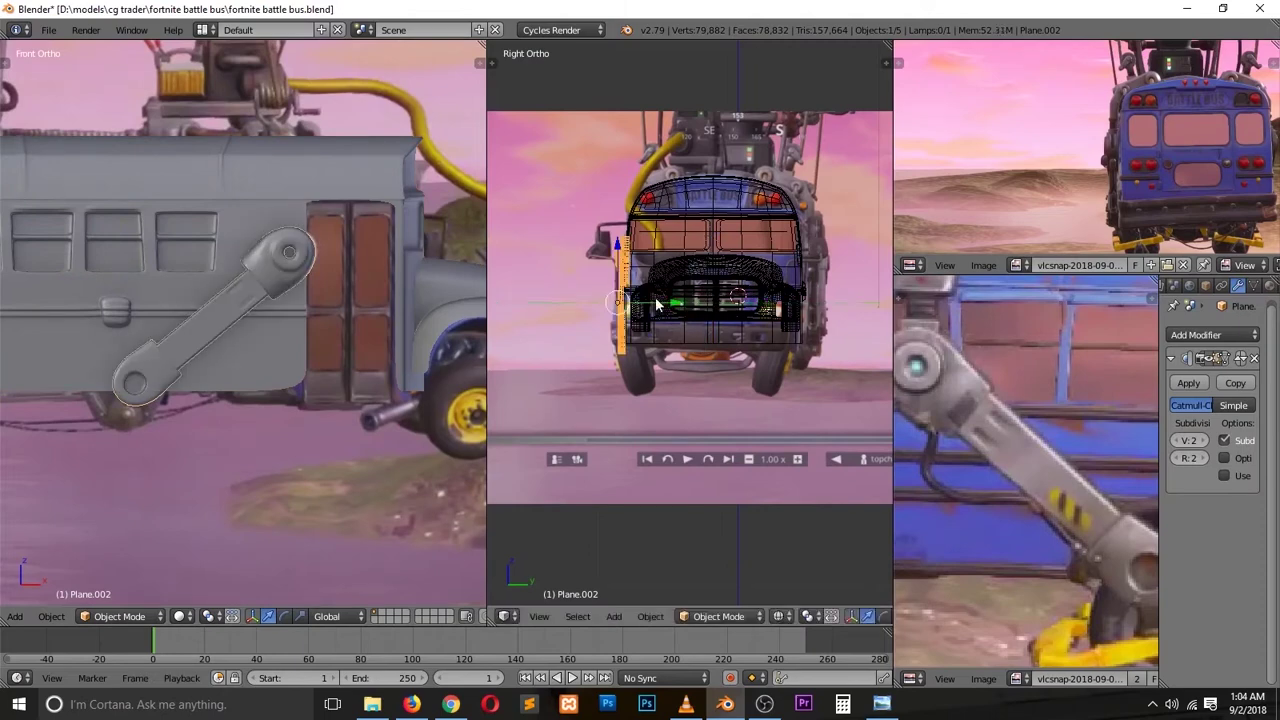
key("a")
key("KP_1")
scroll(260, 400, "up", 2)
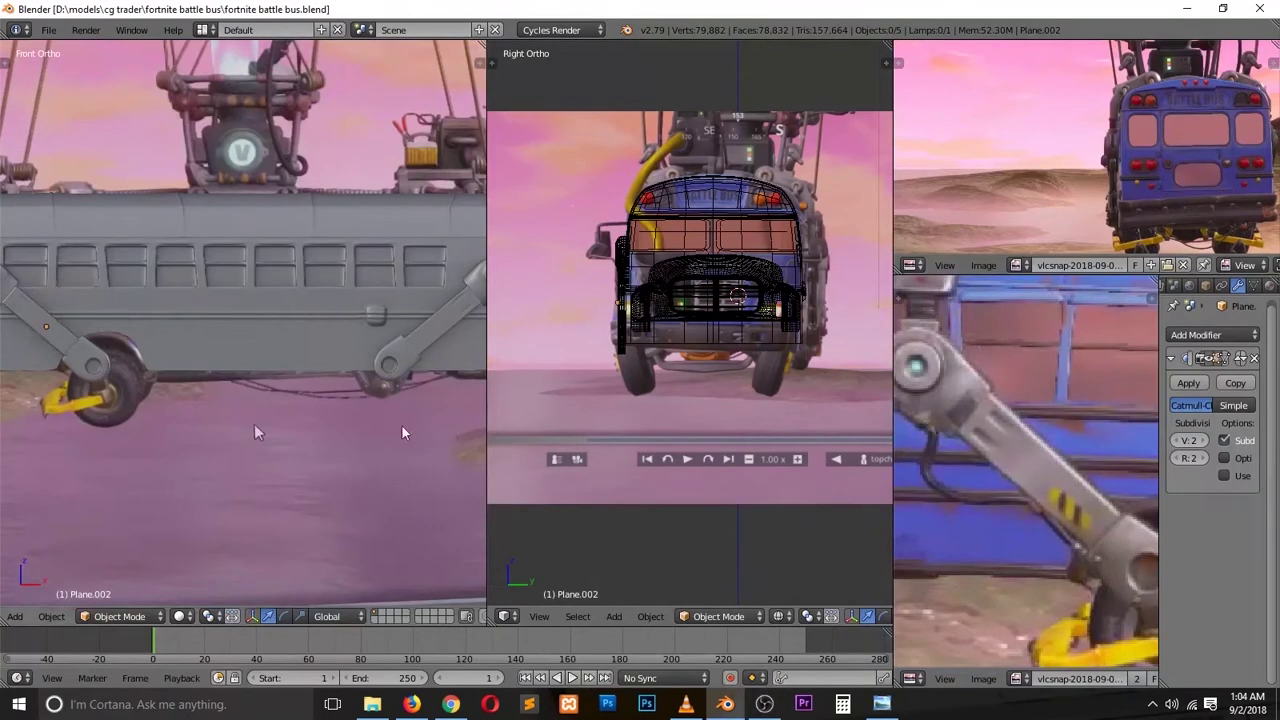
scroll(254, 432, "down", 2)
Step: Hide the grey bus body again and select the mirrored arm object
right_click(361, 315)
key("x")
left_click(290, 296)
scroll(240, 378, "up", 2)
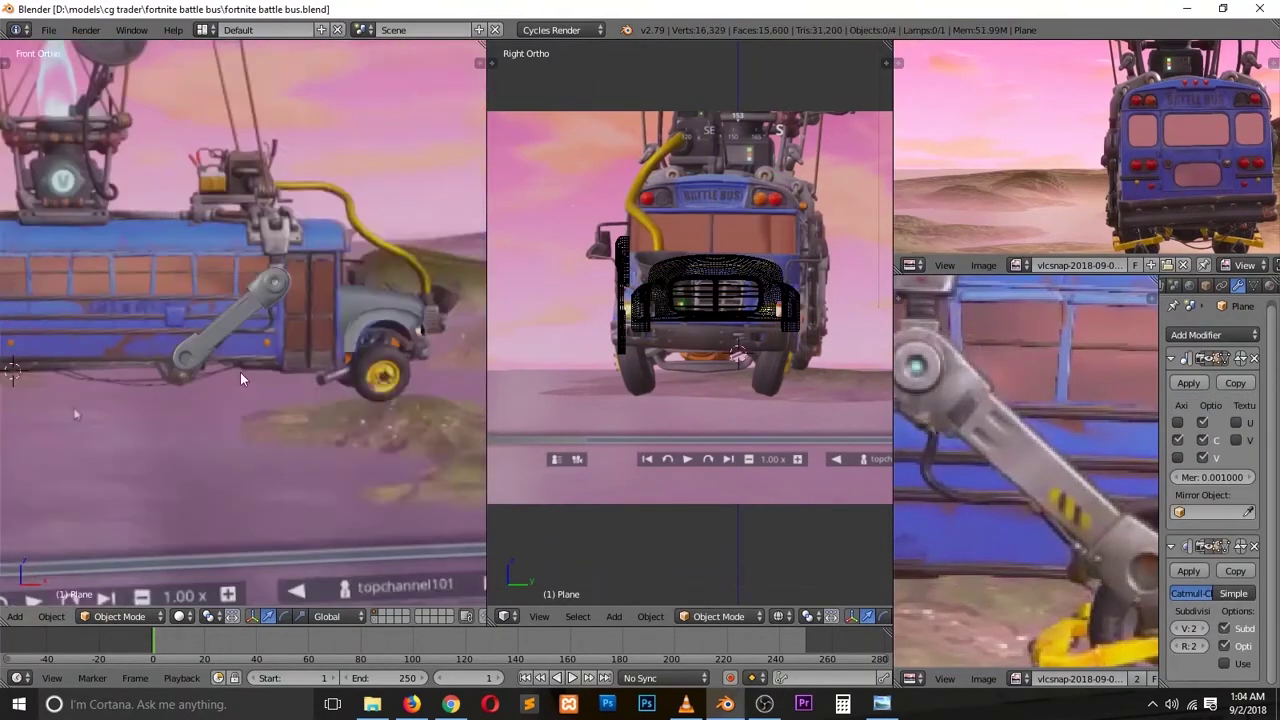
scroll(243, 370, "up", 2)
scroll(218, 303, "up", 3)
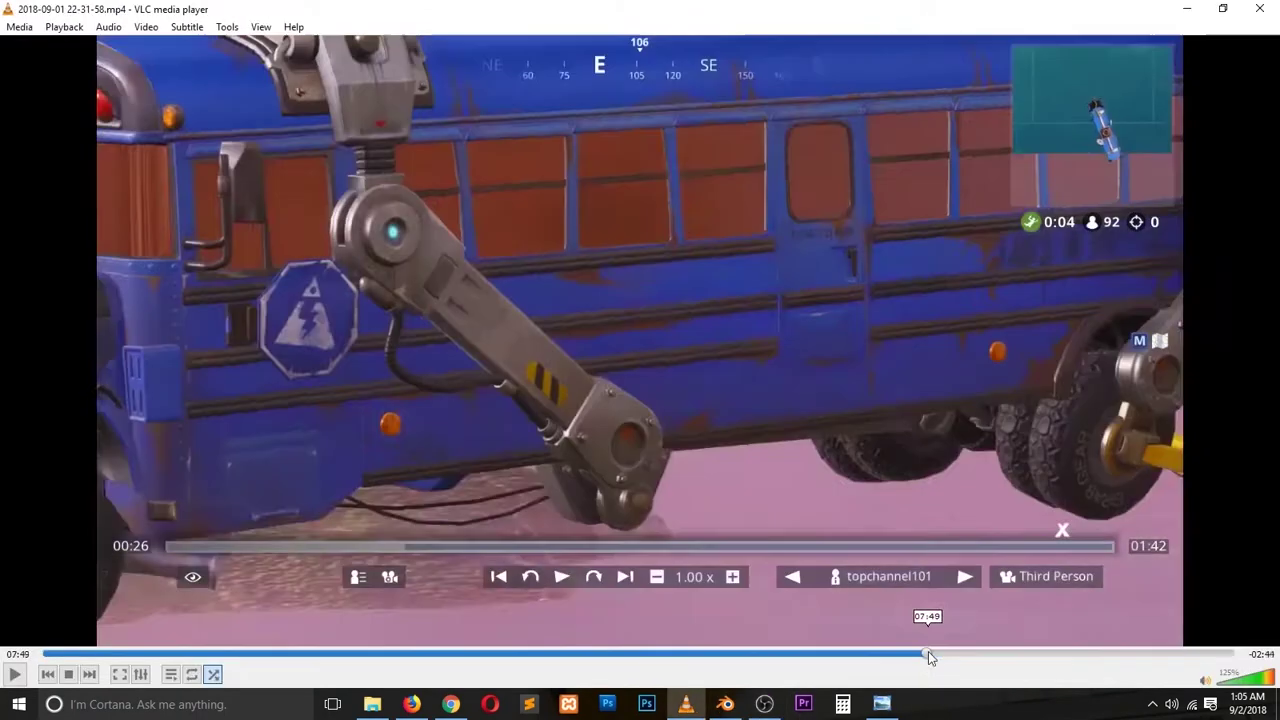
Step: Rewind the gameplay video to 07:46 and take a snapshot of that frame
left_click(920, 654)
left_click(146, 27)
left_click(177, 229)
Step: Skip ahead and pause at 08:28 on the overhead shot of the bus's arm brackets
key("space")
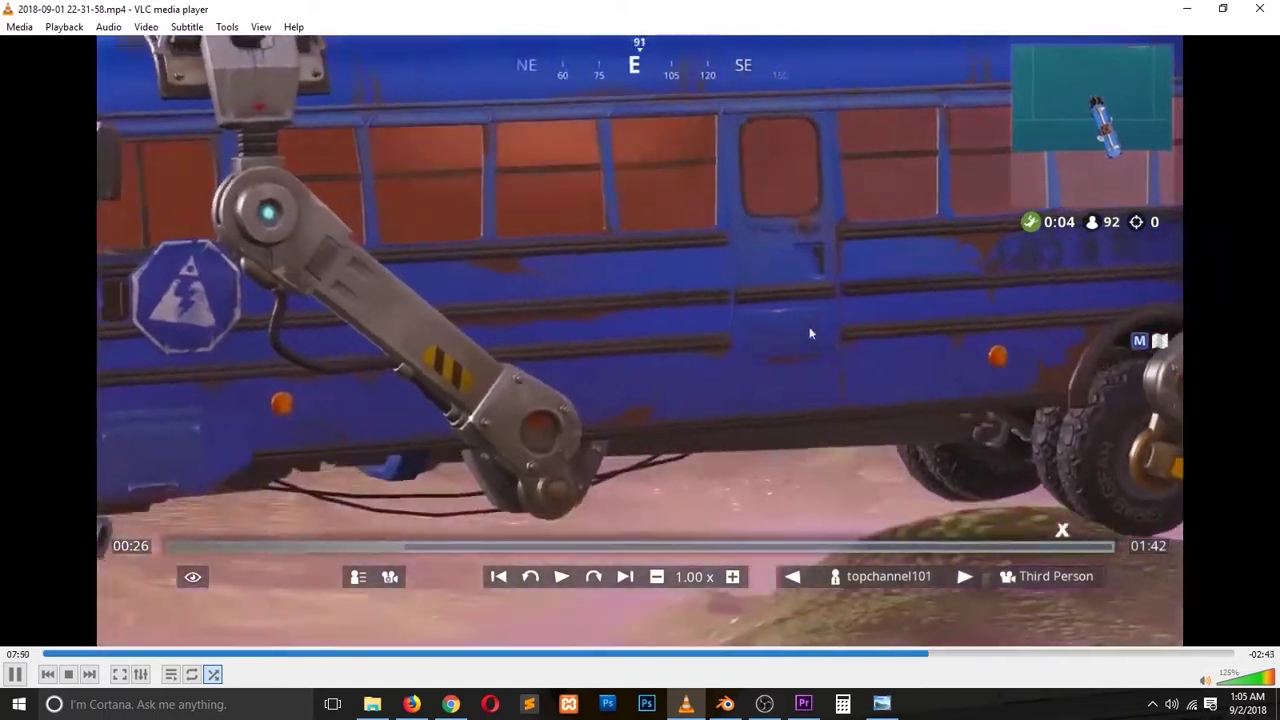
left_click(945, 654)
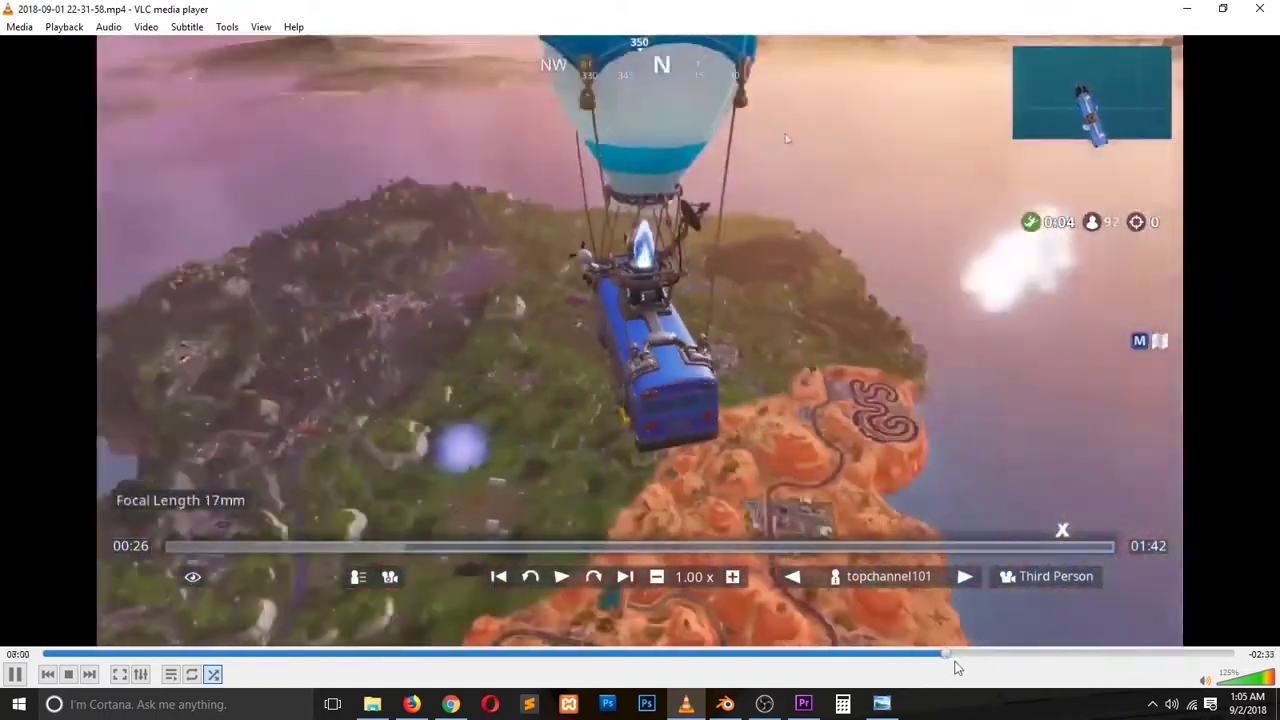
left_click(993, 654)
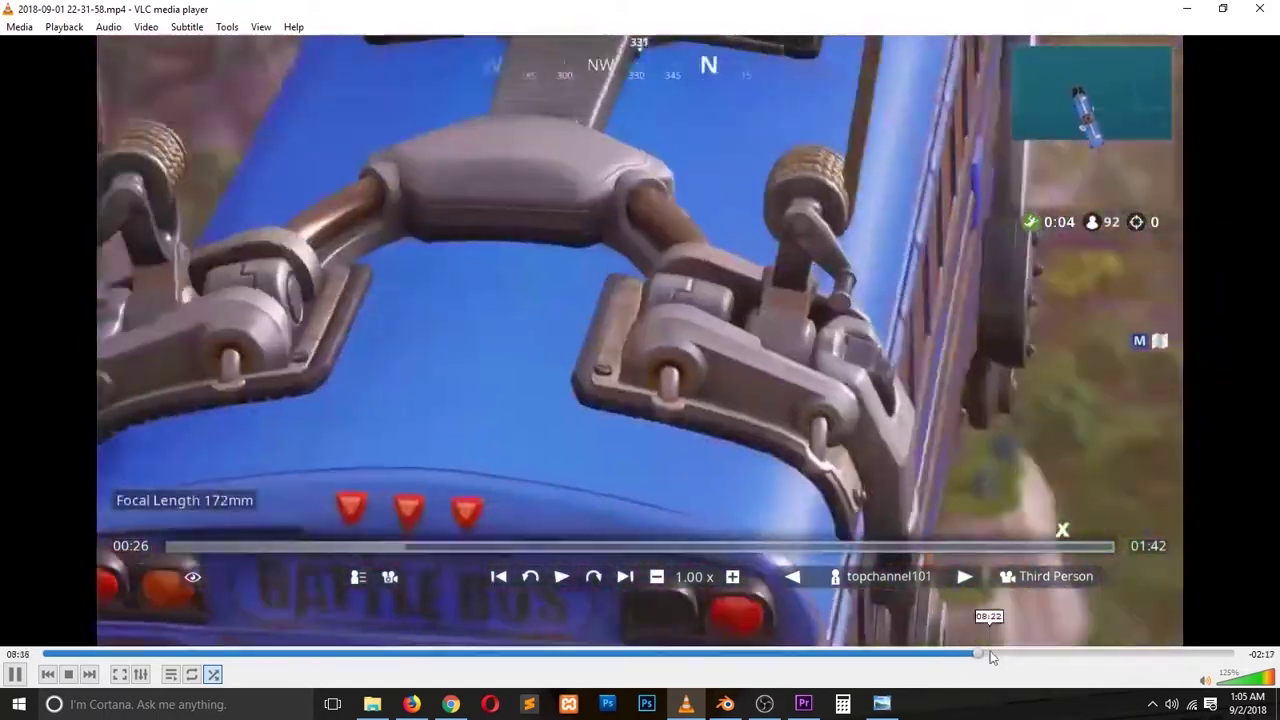
key("shift+Right")
key("space")
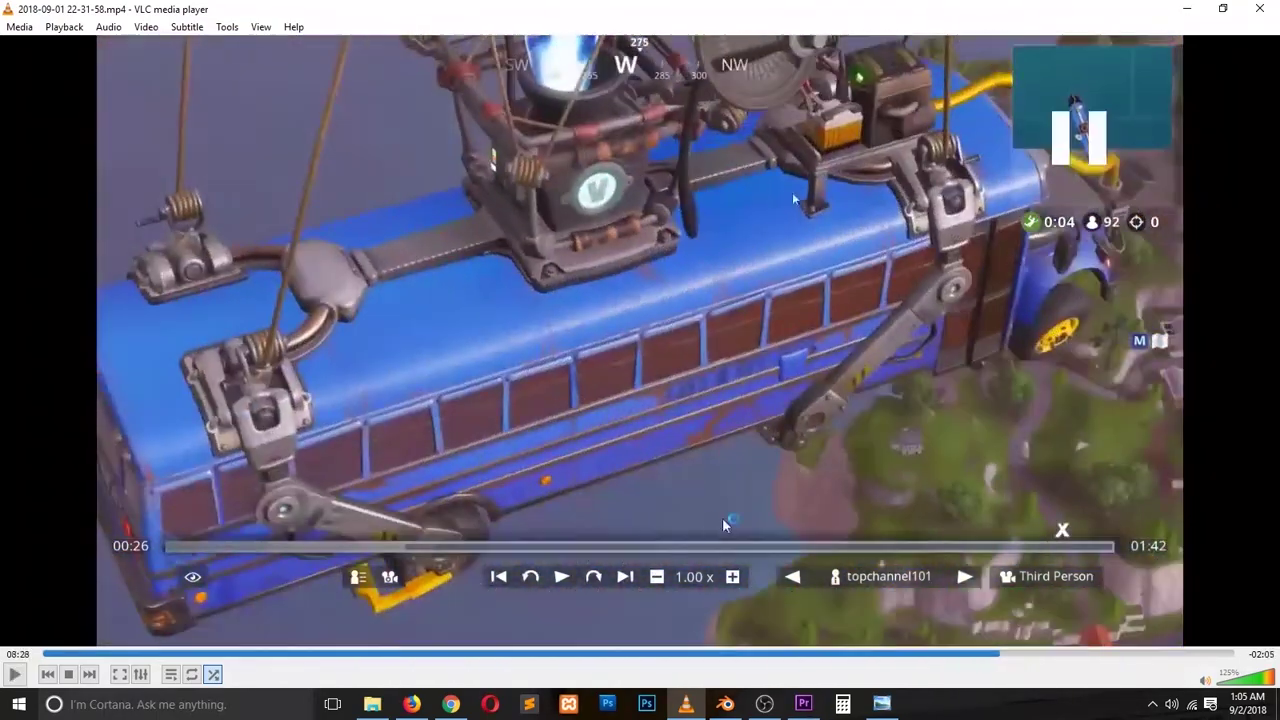
left_click(726, 706)
Step: Reposition Plane.003's bottom edge in the side view to start the bracket shape
key("Escape")
key("Tab")
key("ctrl+Tab")
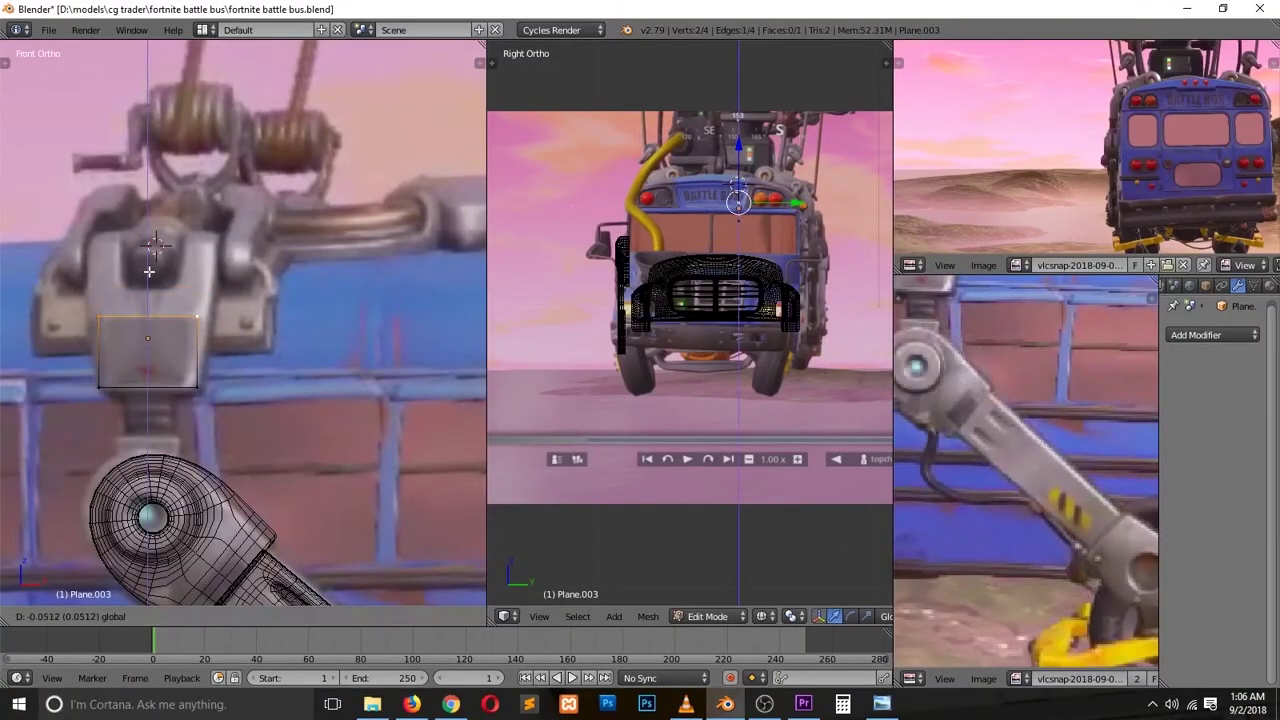
scroll(740, 195, "up", 10)
left_click(362, 383)
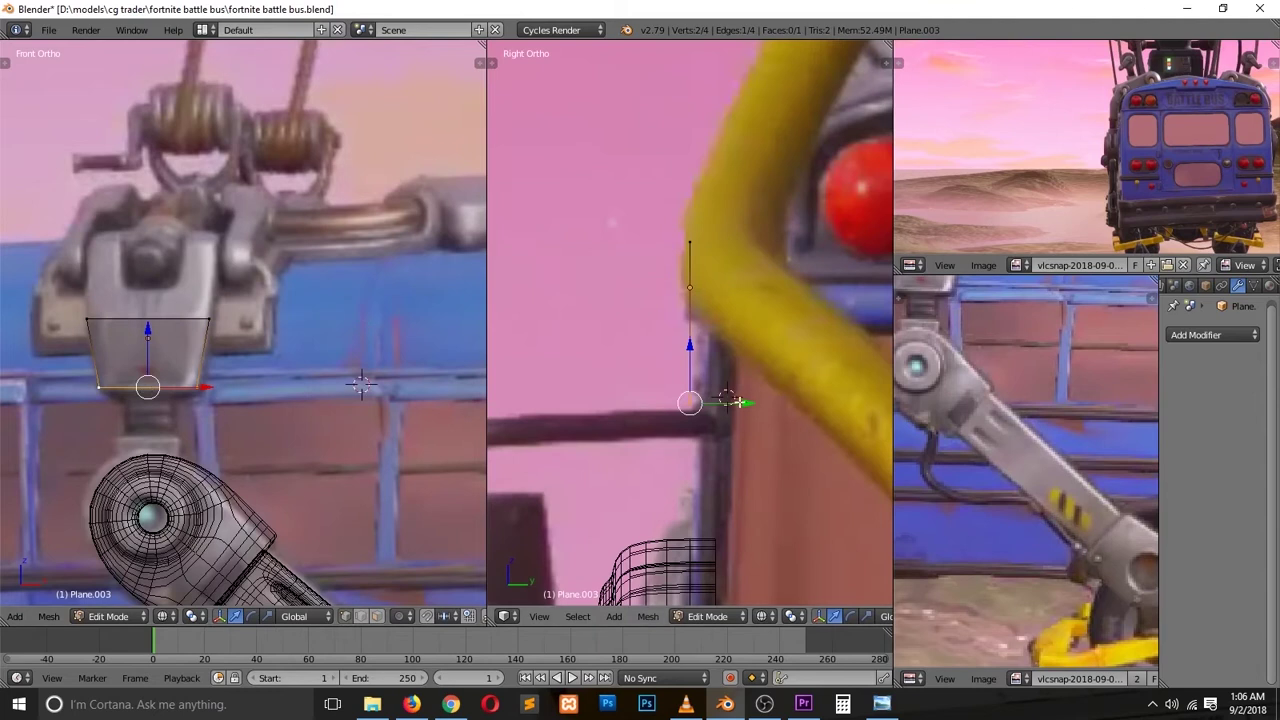
left_click(168, 232)
scroll(806, 264, "down", 2)
key("g")
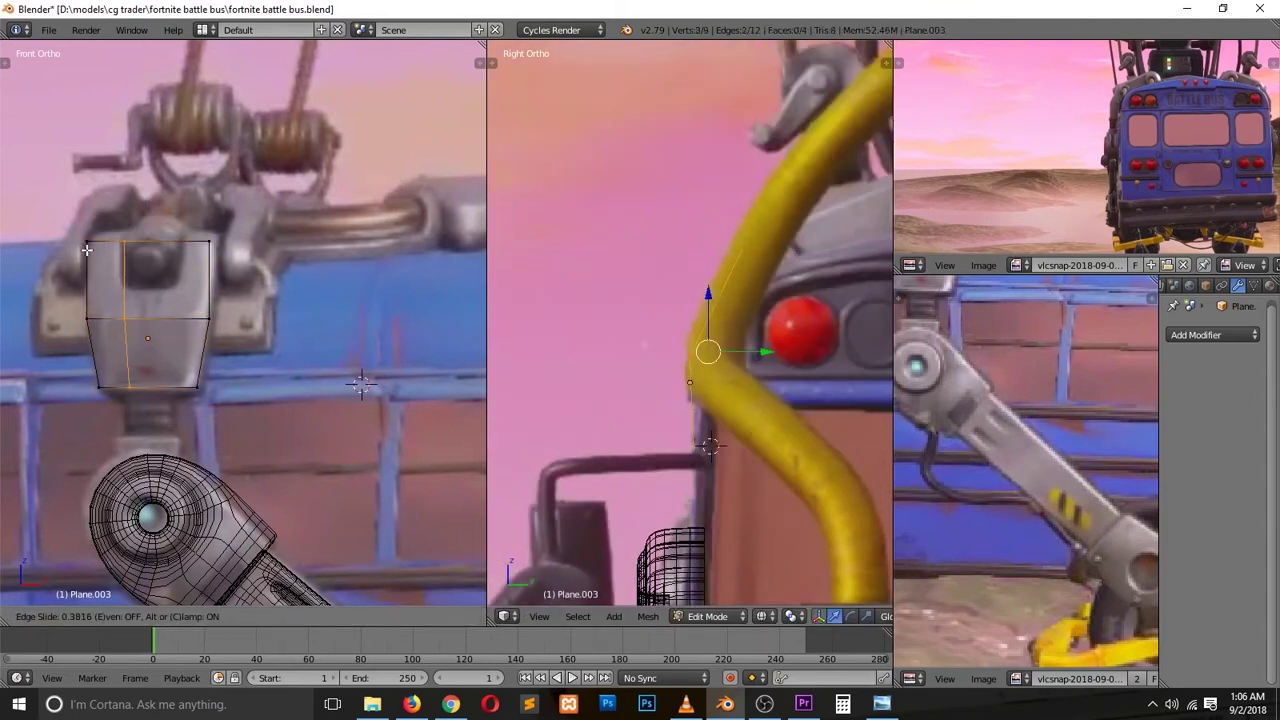
Step: Delete the bracket's middle top faces and extrude the two remaining faces upward as prongs
scroll(652, 264, "down", 2)
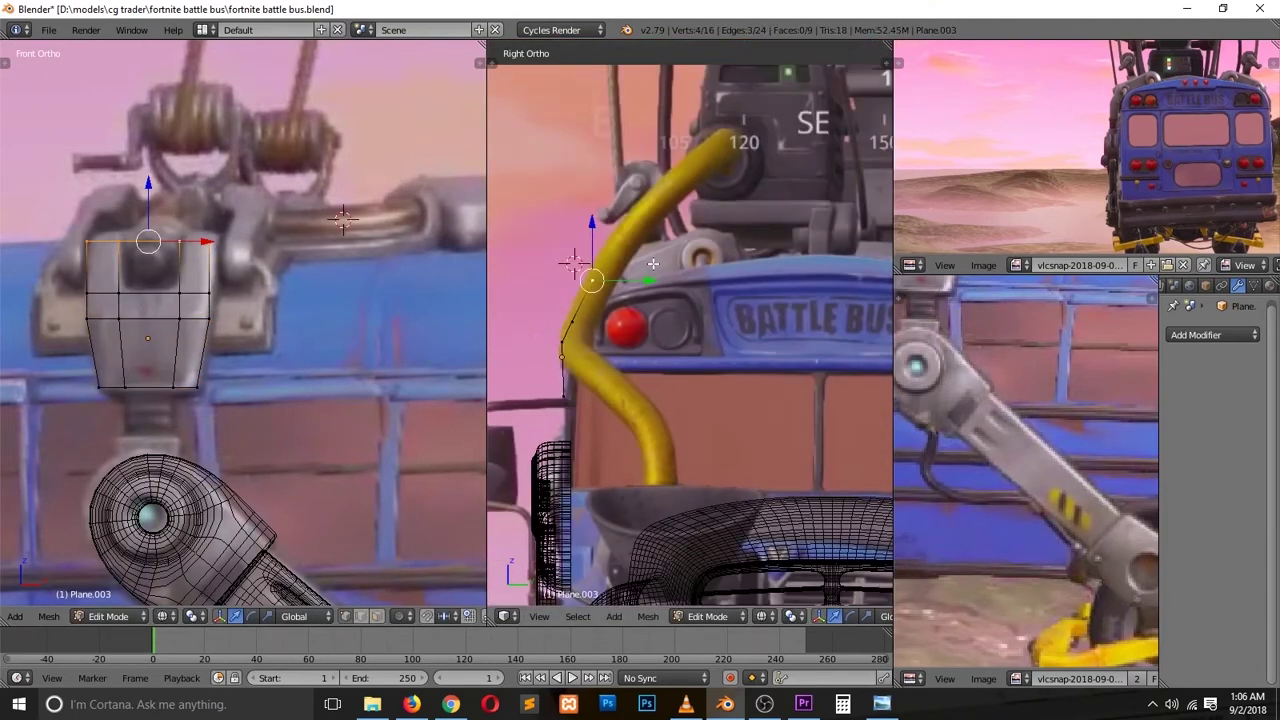
key("x")
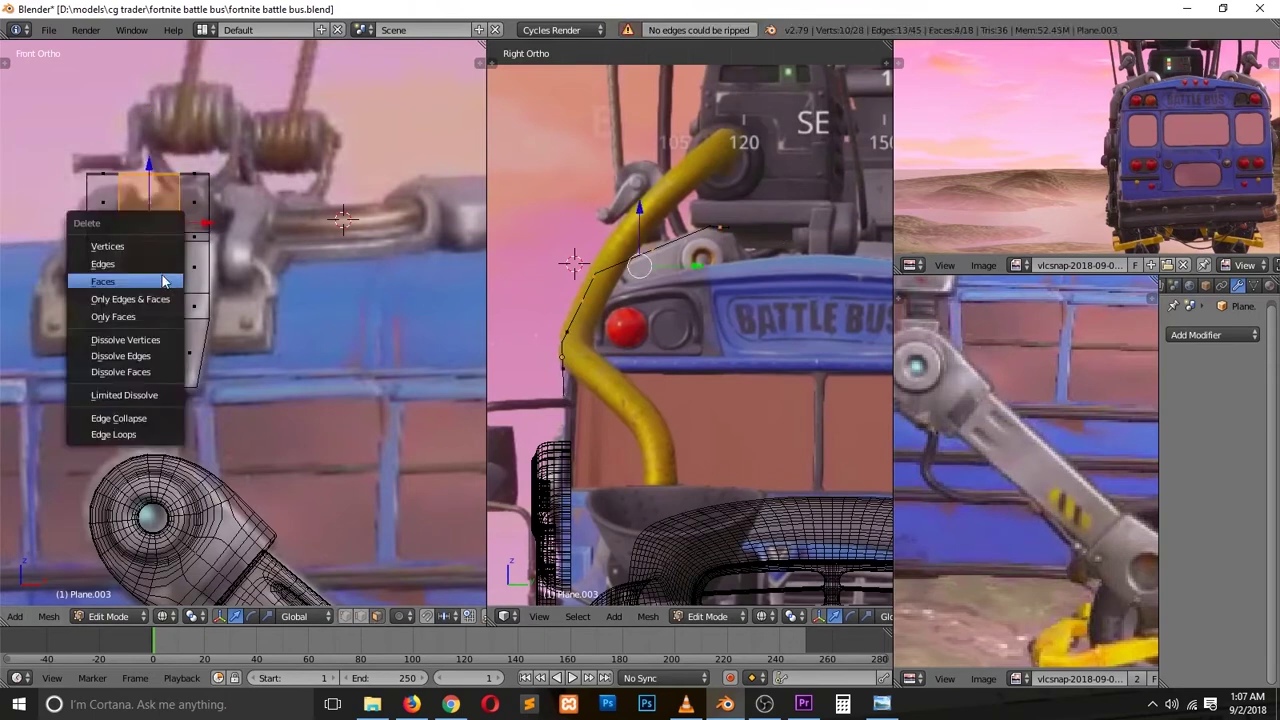
left_click(120, 277)
key("a")
key("e")
Step: Select an edge loop across the bracket and inspect the prongs from several angles
right_click(612, 289, "alt")
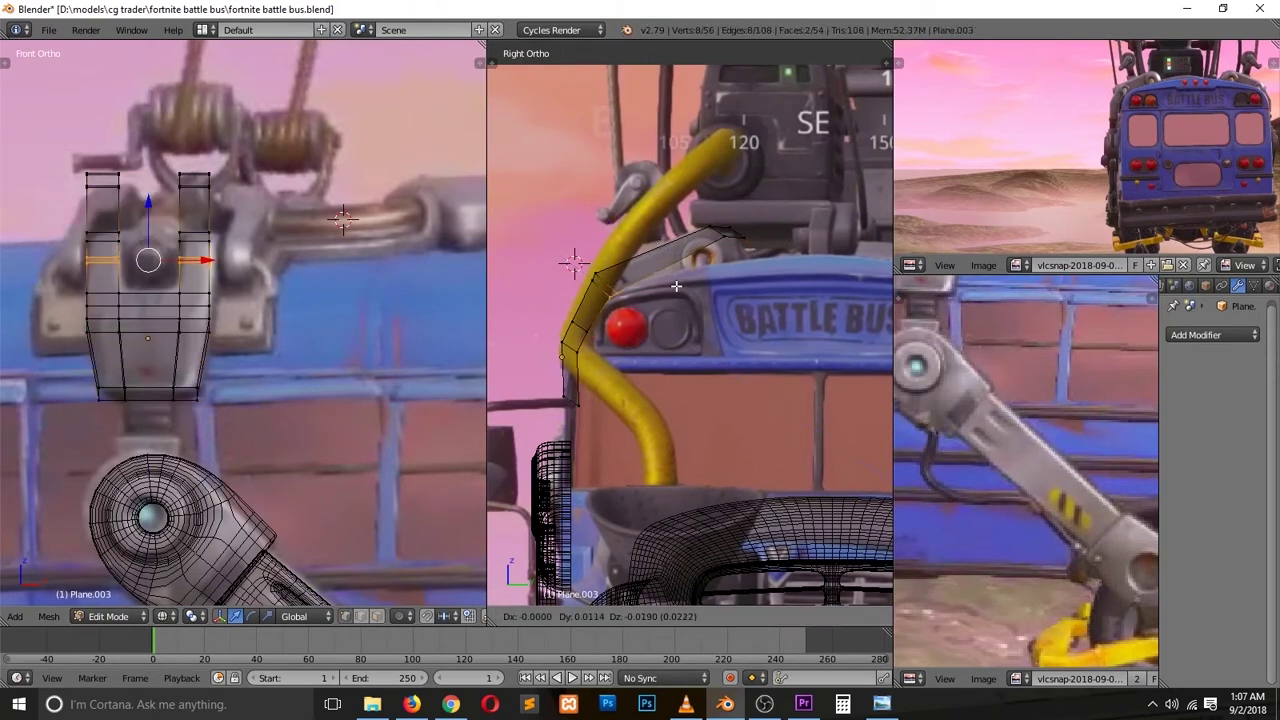
middle_click_drag(297, 207, 214, 223)
key("Tab")
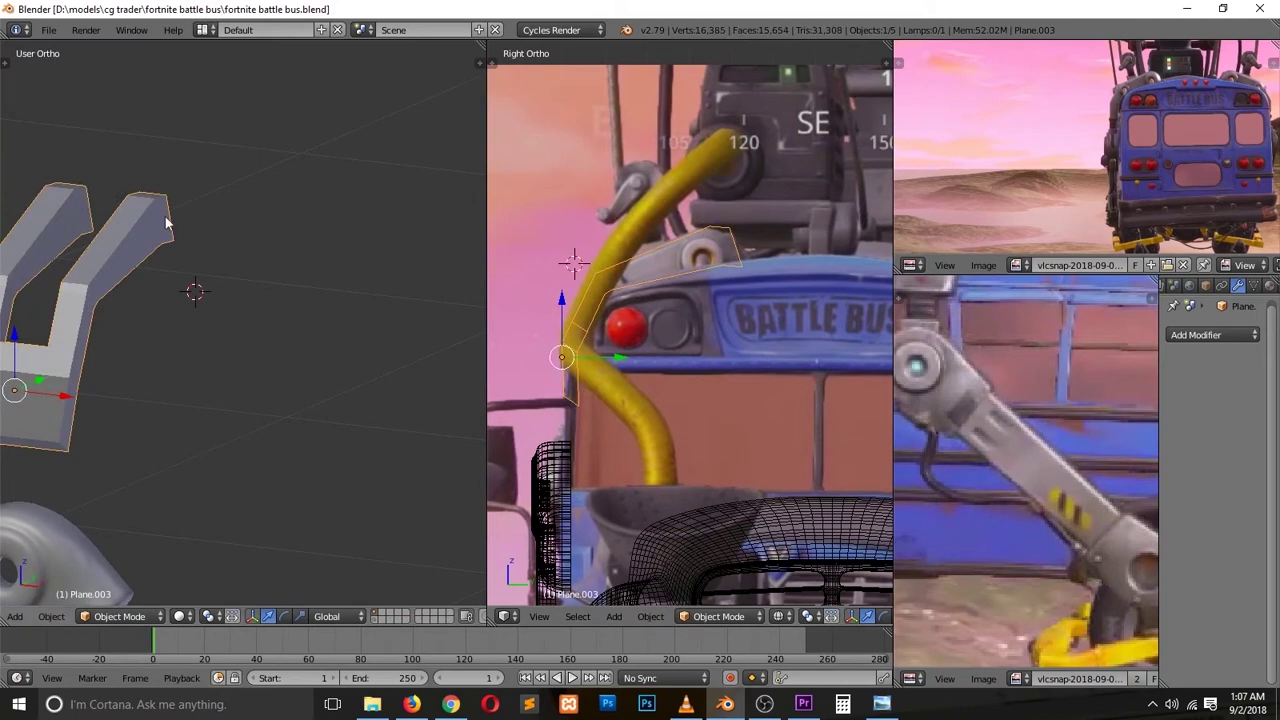
key("KP_1")
key("Tab")
middle_click_drag(62, 321, 120, 300)
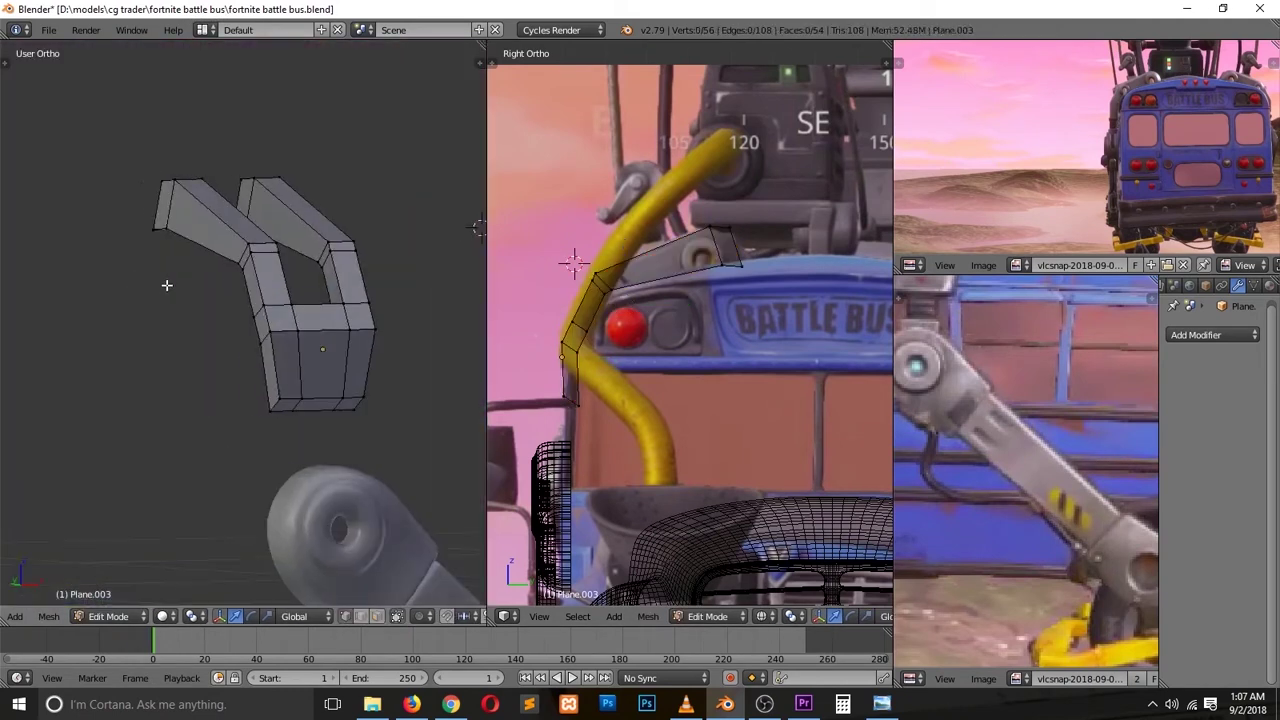
key("KP_1")
Step: Widen the middle edge loop and move it along Y so the bracket curves along the arm
left_click(252, 316)
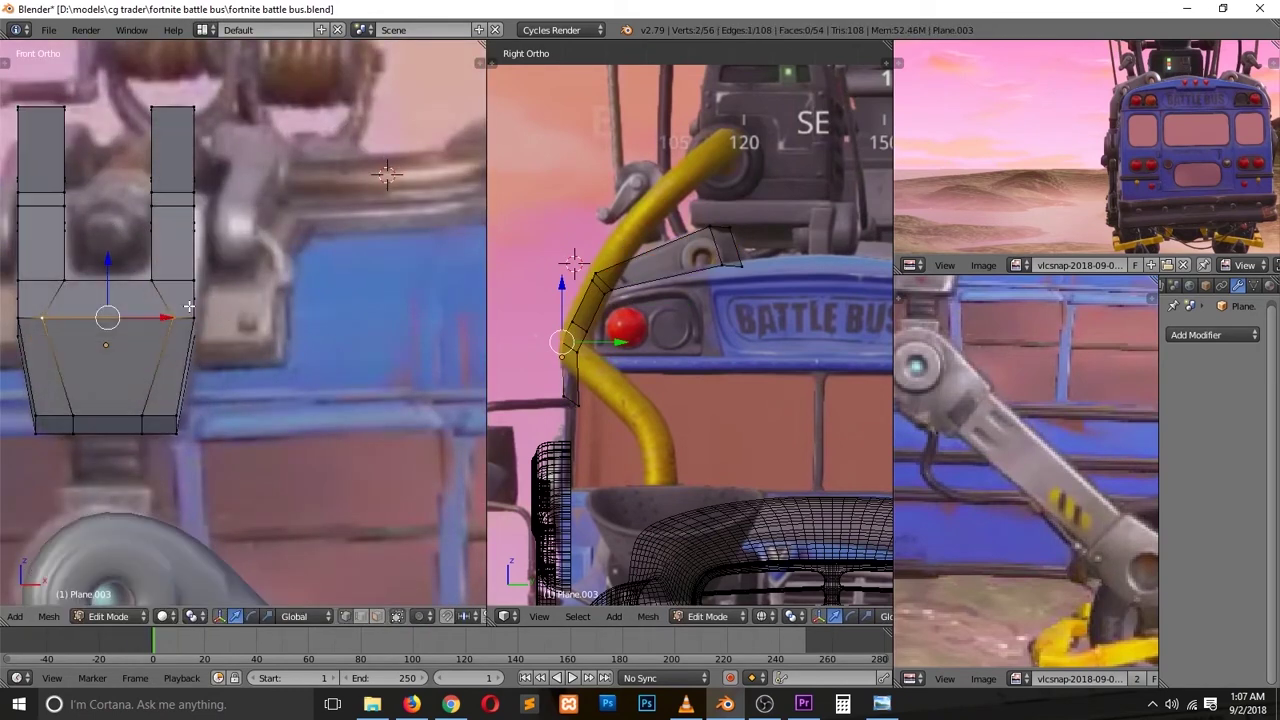
key("g")
key("y")
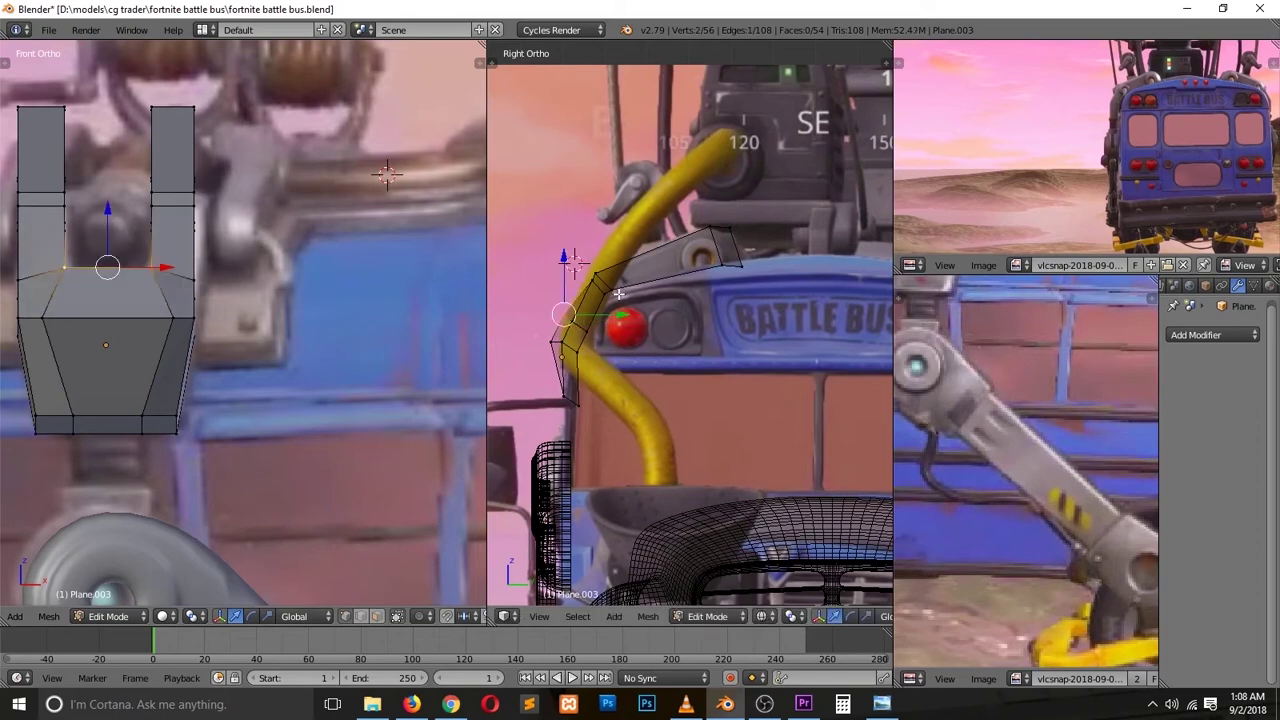
left_click(600, 268)
key("Tab")
middle_click_drag(150, 313, 245, 362)
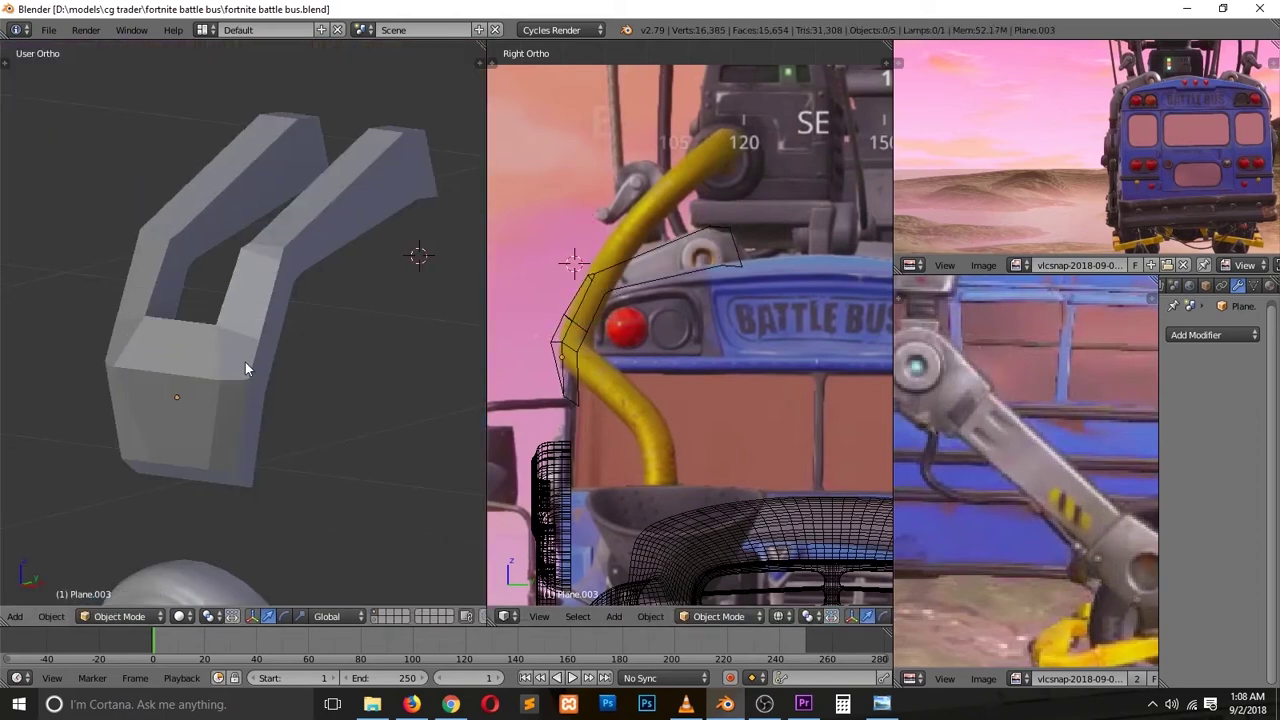
key("KP_1")
Step: Compare the bracket against the reference video and view it from an angle
left_click(686, 704)
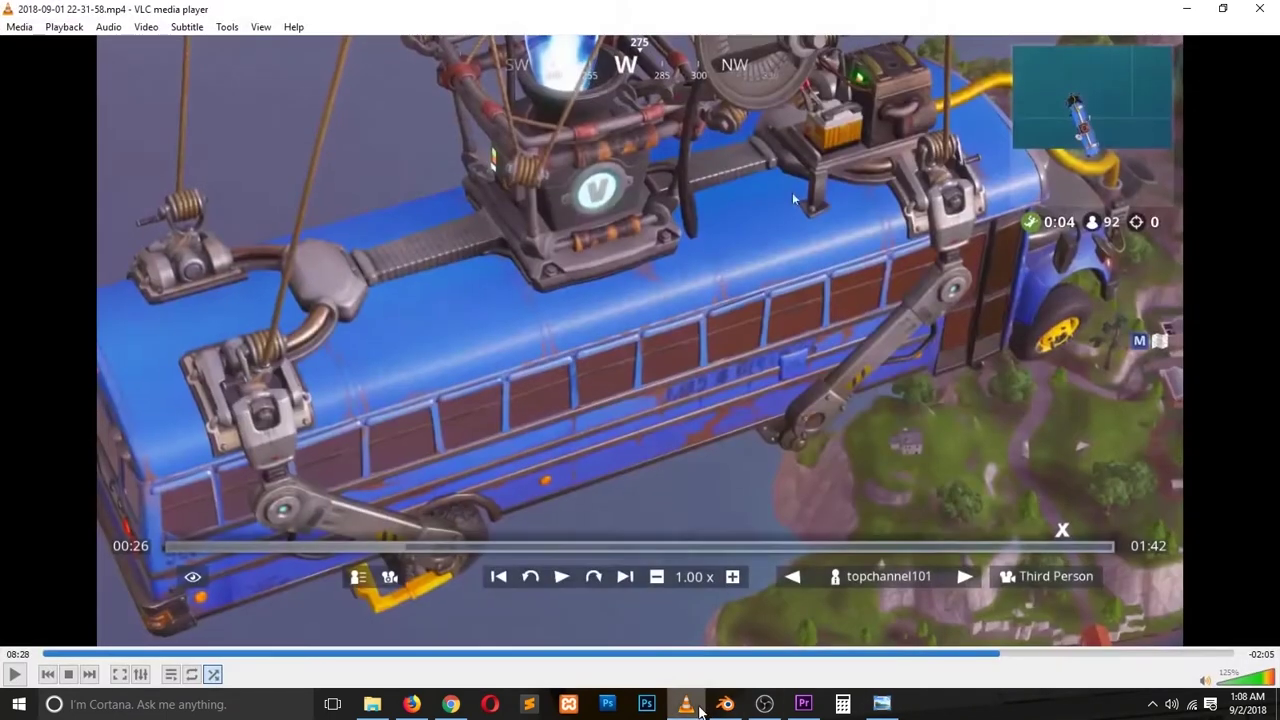
left_click(686, 704)
key("Tab")
middle_click_drag(465, 520, 440, 300)
key("ctrl+Tab")
Step: Switch to face select and delete the bracket's inner faces
key("x")
key("ctrl+Tab")
left_click(105, 222)
middle_click_drag(105, 222, 166, 282)
key("KP_1")
left_click_drag(40, 100, 240, 480)
key("x")
Step: Refill the bracket's opening with new faces and check it against the reference video
middle_click_drag(166, 282, 92, 284)
scroll(166, 282, "up", 3)
key("ctrl+z")
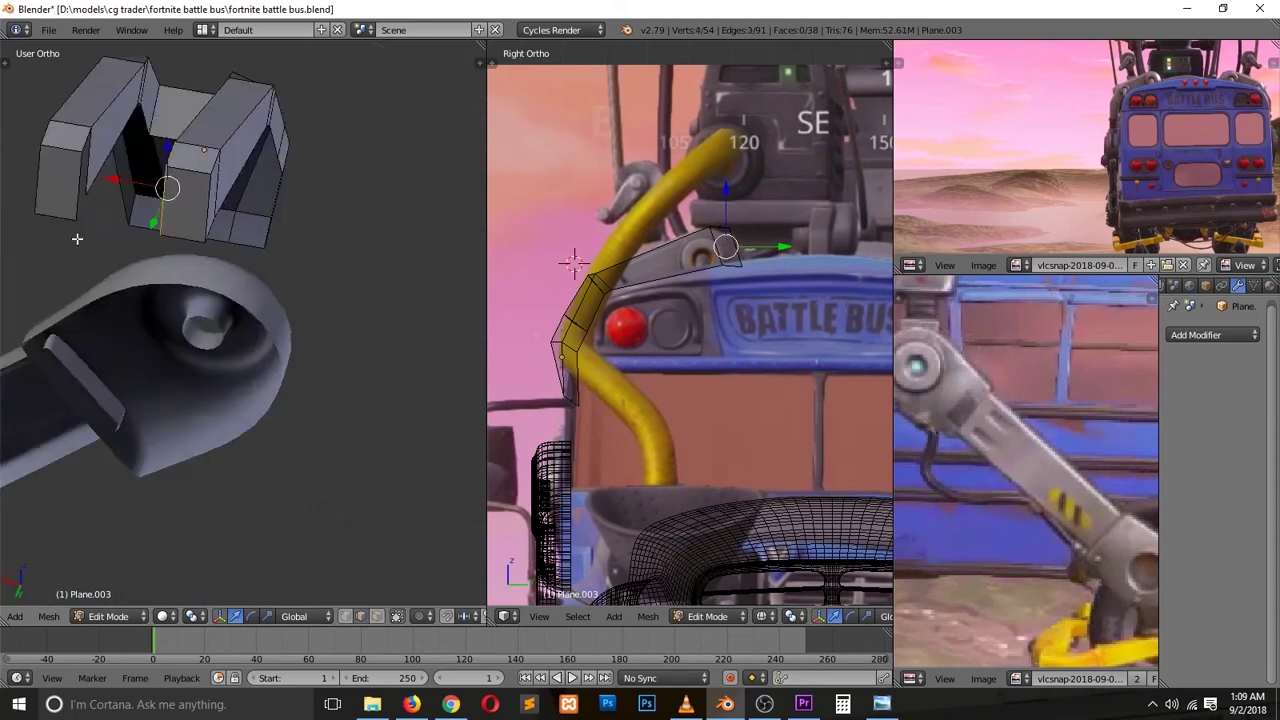
scroll(92, 284, "up", 2)
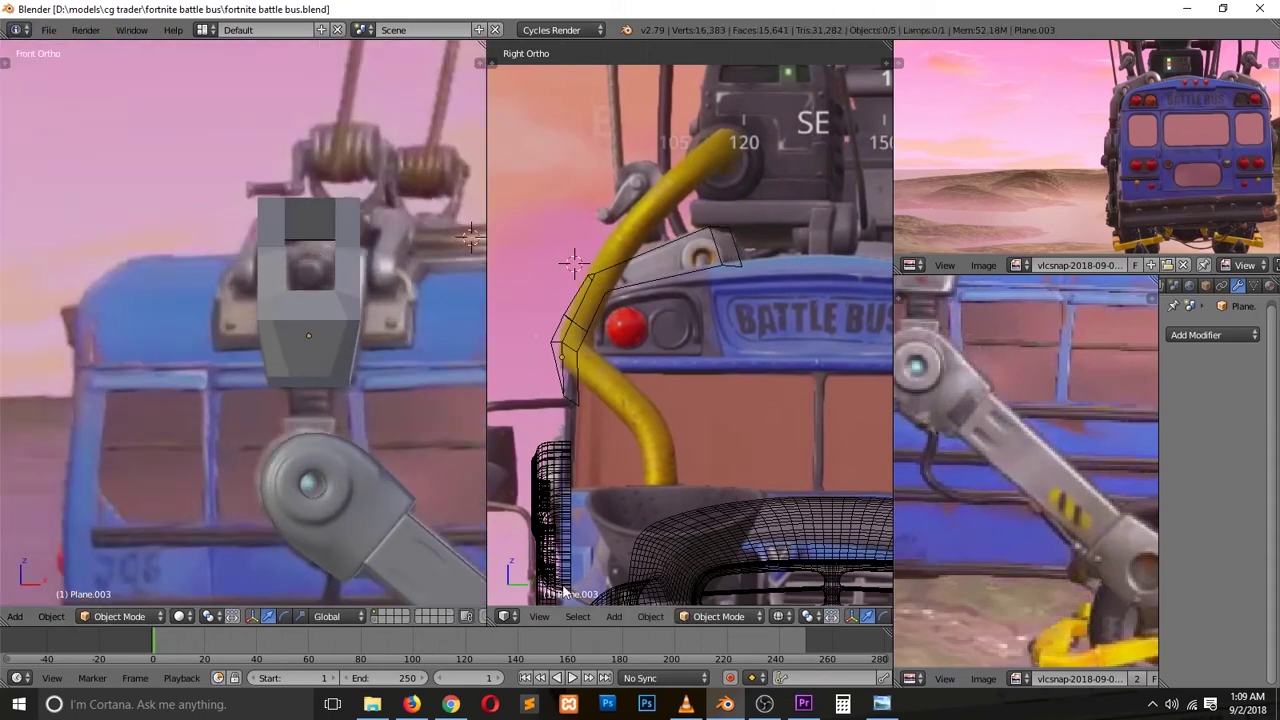
left_click(690, 706)
left_click(690, 706)
Step: Box-select the bracket's top corner vertices, then add a small scaled-down Plane.004 beside it
left_click_drag(228, 283, 272, 322)
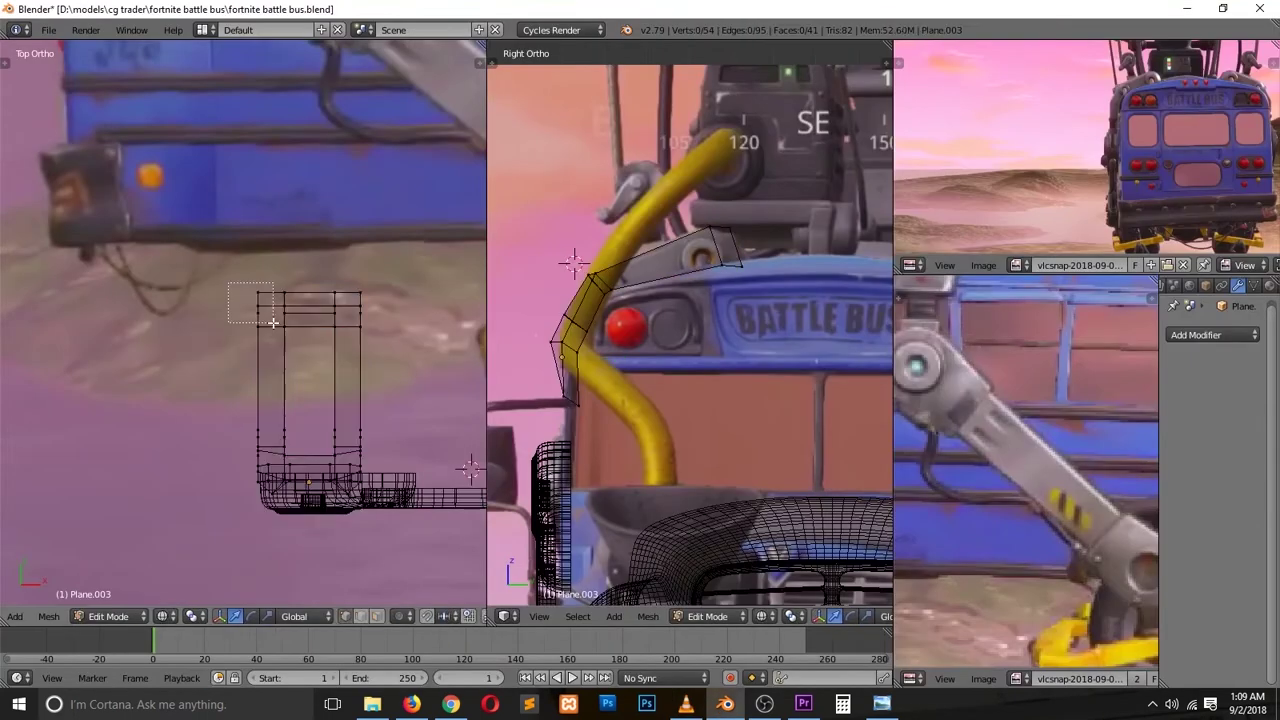
key("KP_1")
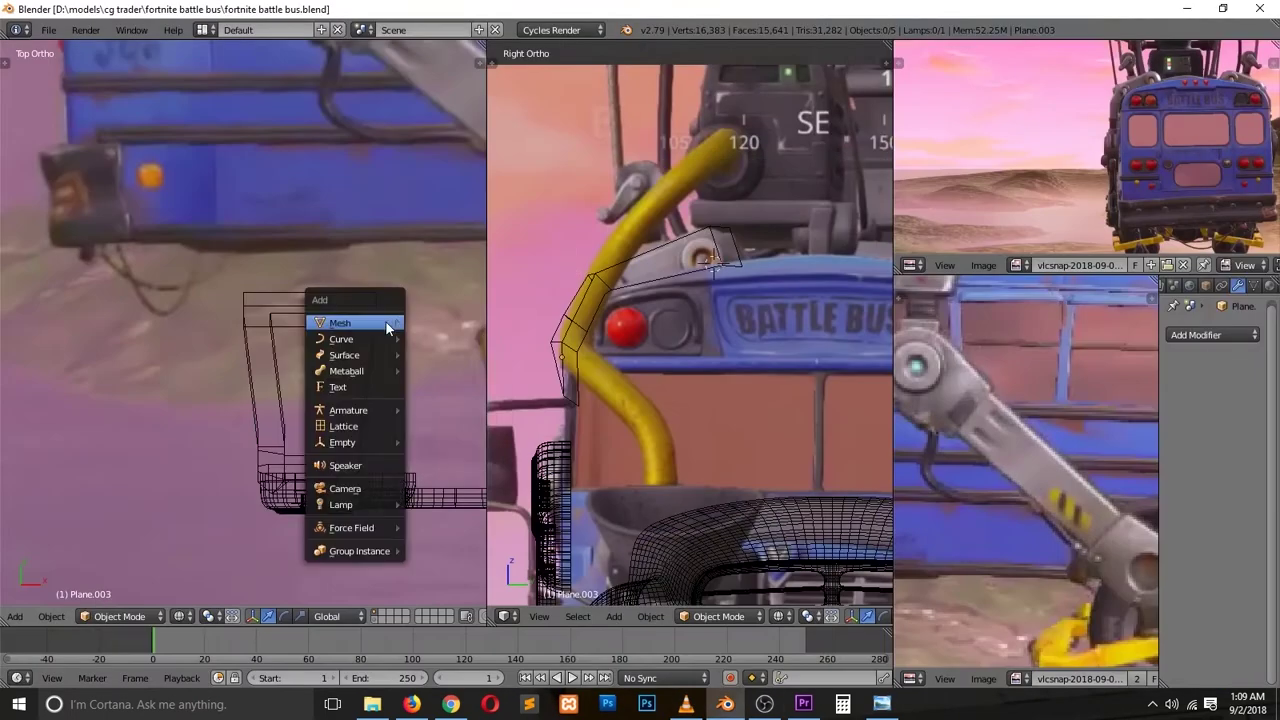
left_click(450, 323)
key("s")
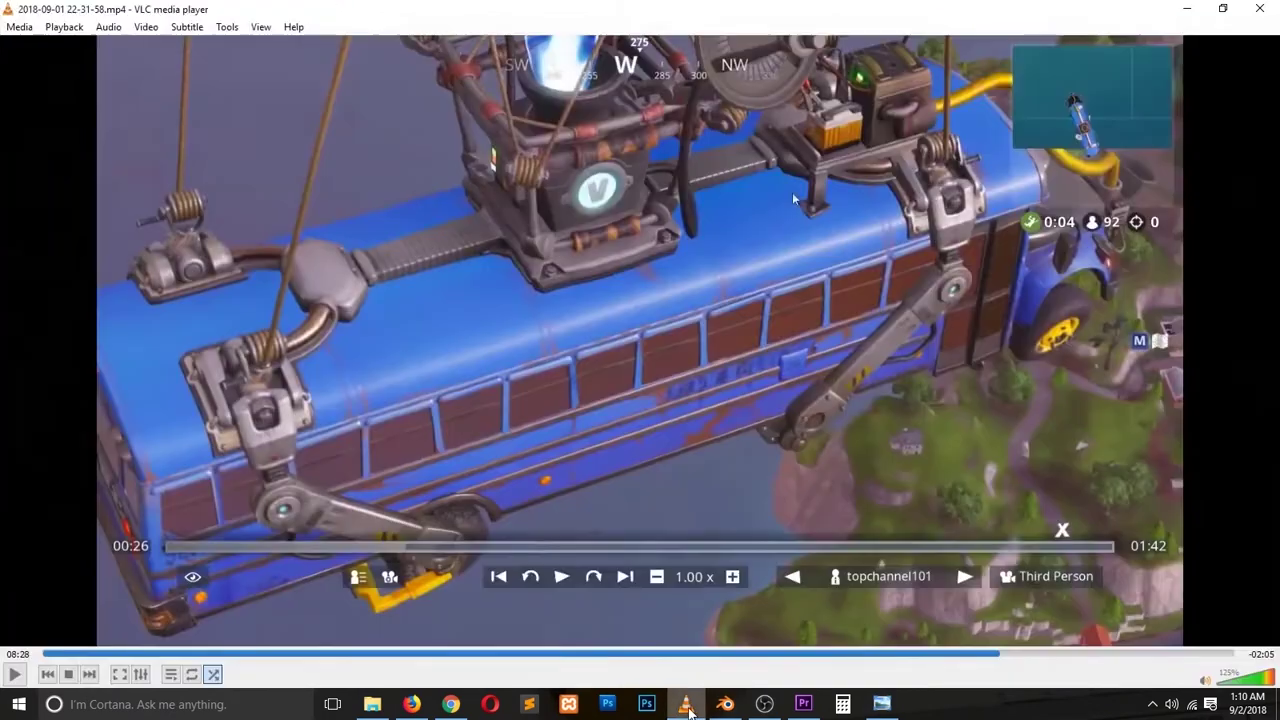
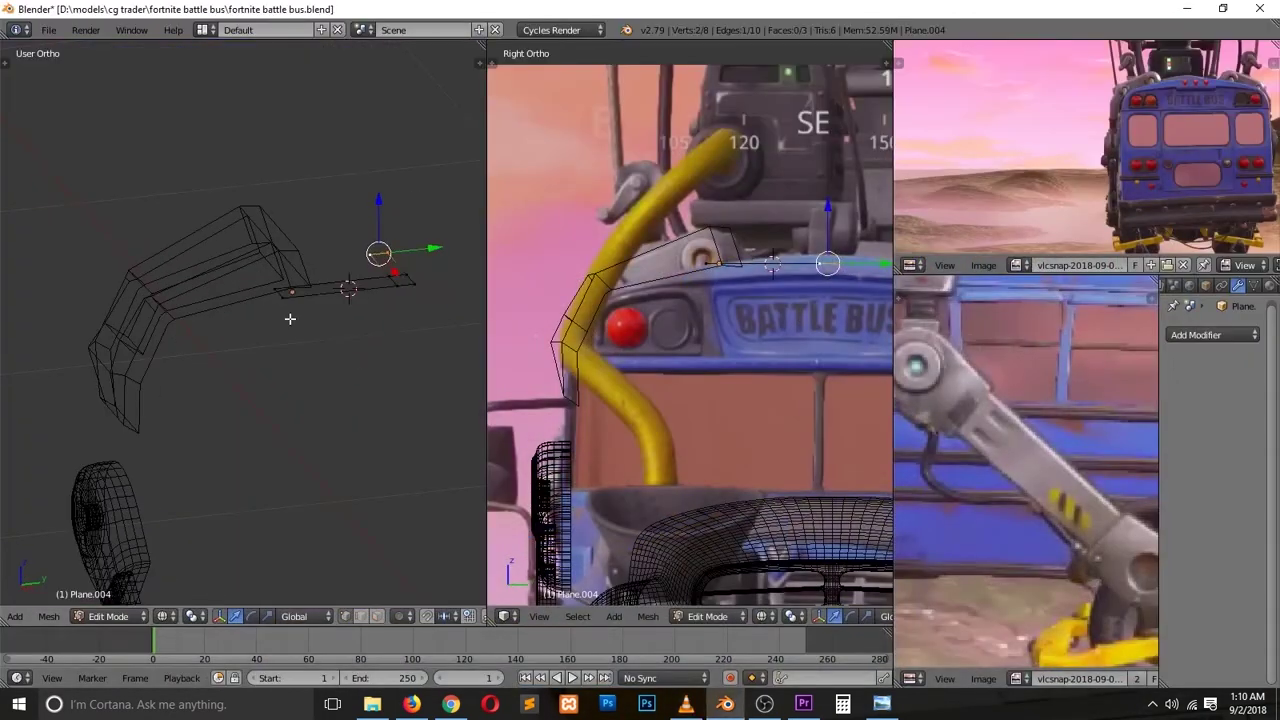
Step: Extrude the bracket edges along Z and Y, then extrude its top edge
key("e")
key("z")
key("e")
key("y")
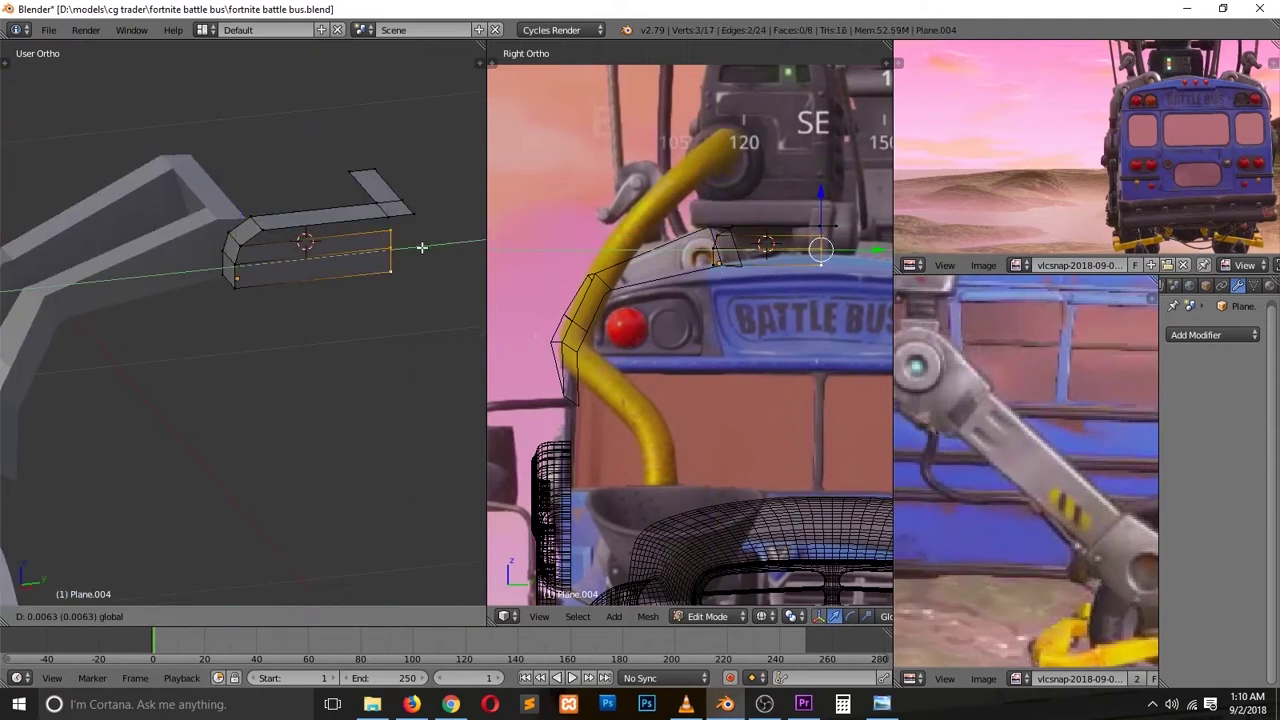
middle_click_drag(359, 220, 144, 285)
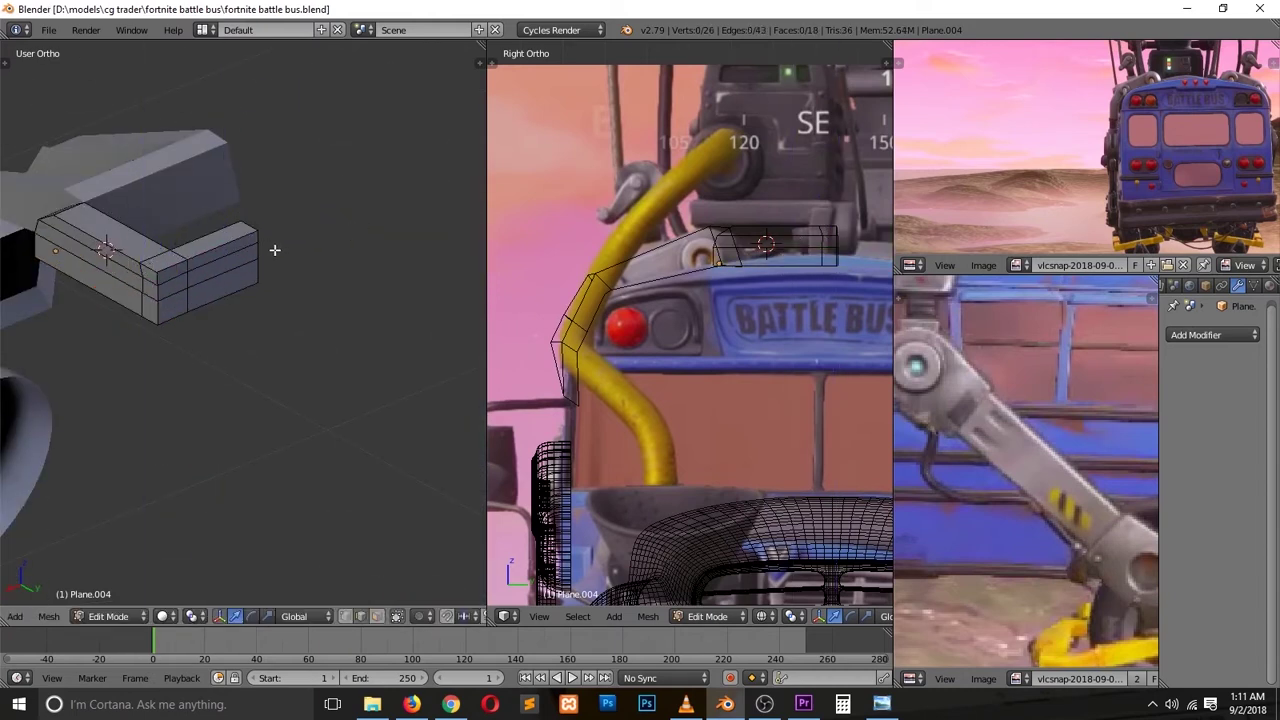
middle_click_drag(275, 250, 343, 143)
right_click(289, 193)
key("e")
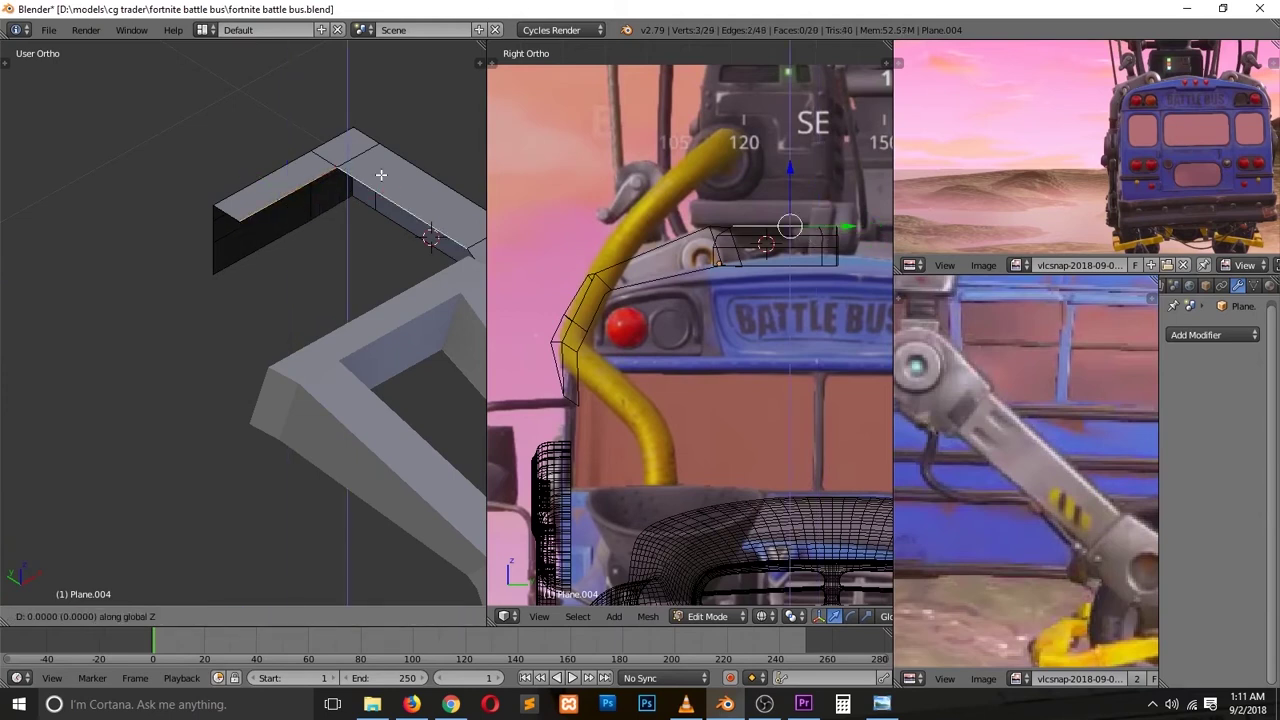
left_click(384, 205)
Step: Save the file and check the bracket against the reference from the top view
key("KP_Divide")
key("Tab")
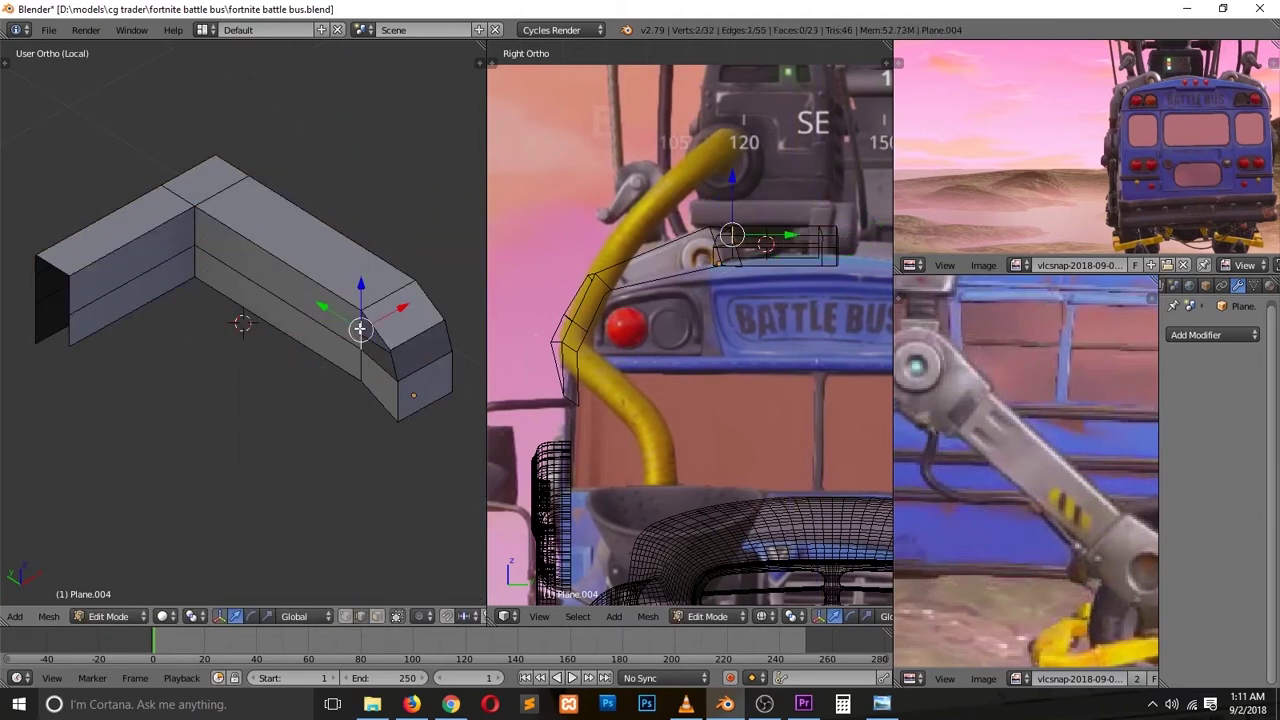
key("ctrl+s")
key("KP_Divide")
key("KP_7")
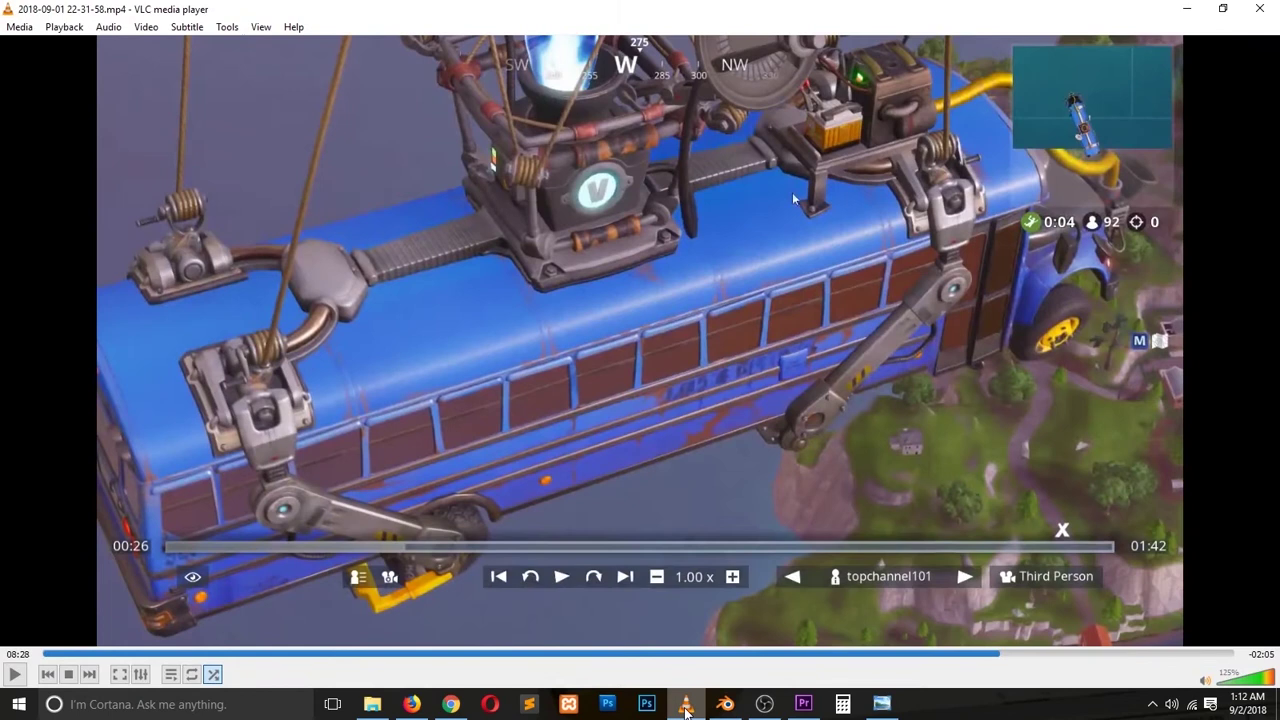
key("Tab")
middle_click_drag(361, 397, 293, 288)
right_click(293, 288)
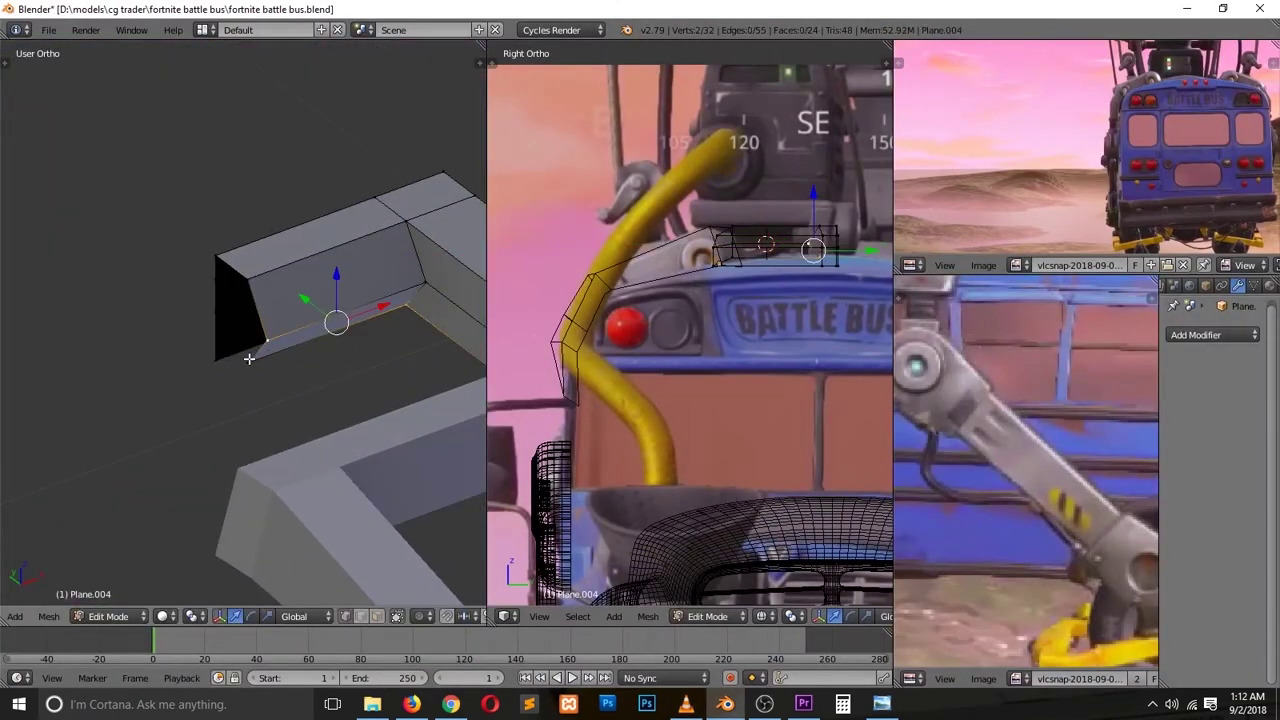
key("Tab")
key("KP_7")
key("ctrl+s")
Step: Add a Mirror modifier to the bracket to complete its symmetric frame
left_click(1213, 335)
left_click(937, 496)
key("Tab")
key("v")
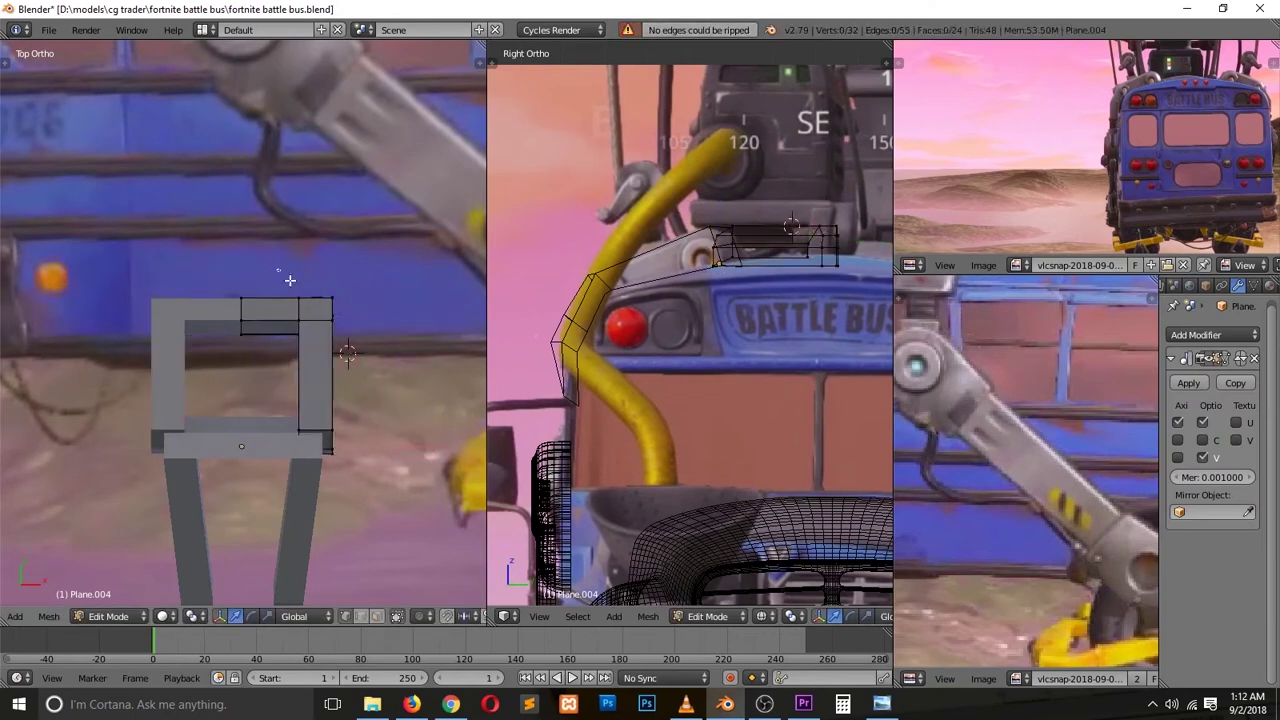
key("Tab")
Step: Smooth the mirrored bracket into a rounded shape, then select the lever arm piece
left_click(685, 704)
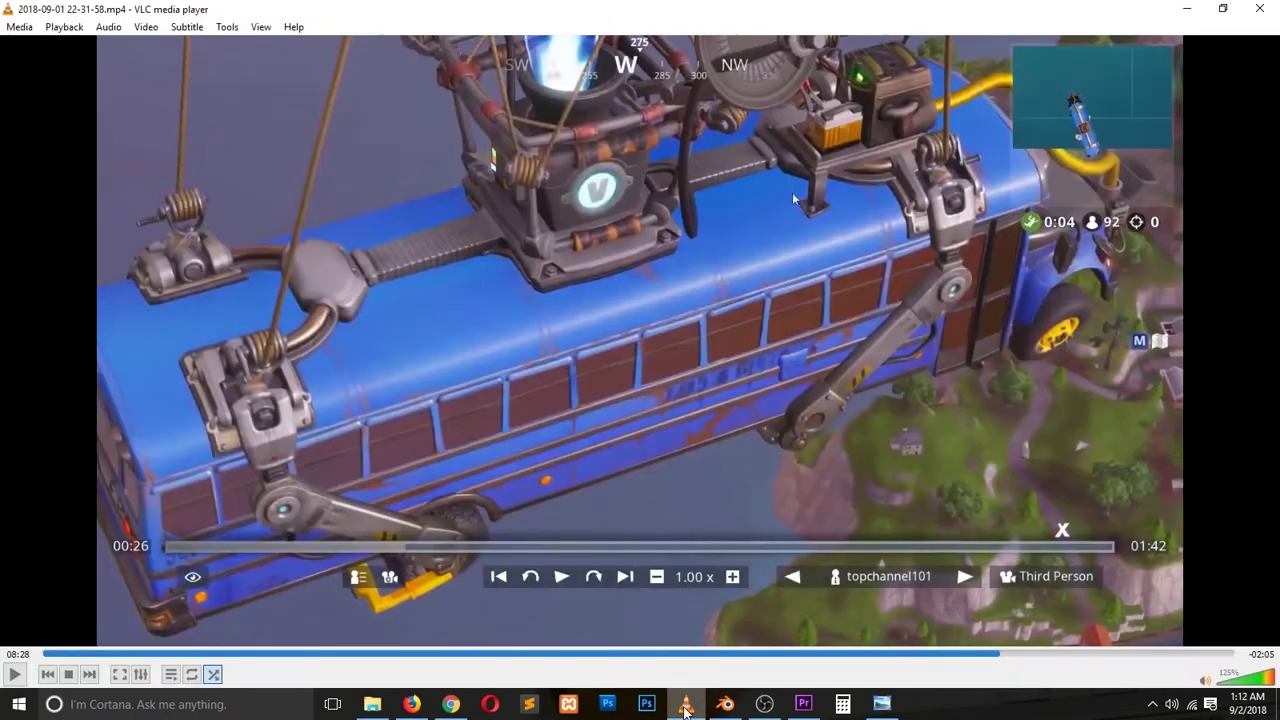
left_click(685, 704)
key("Tab")
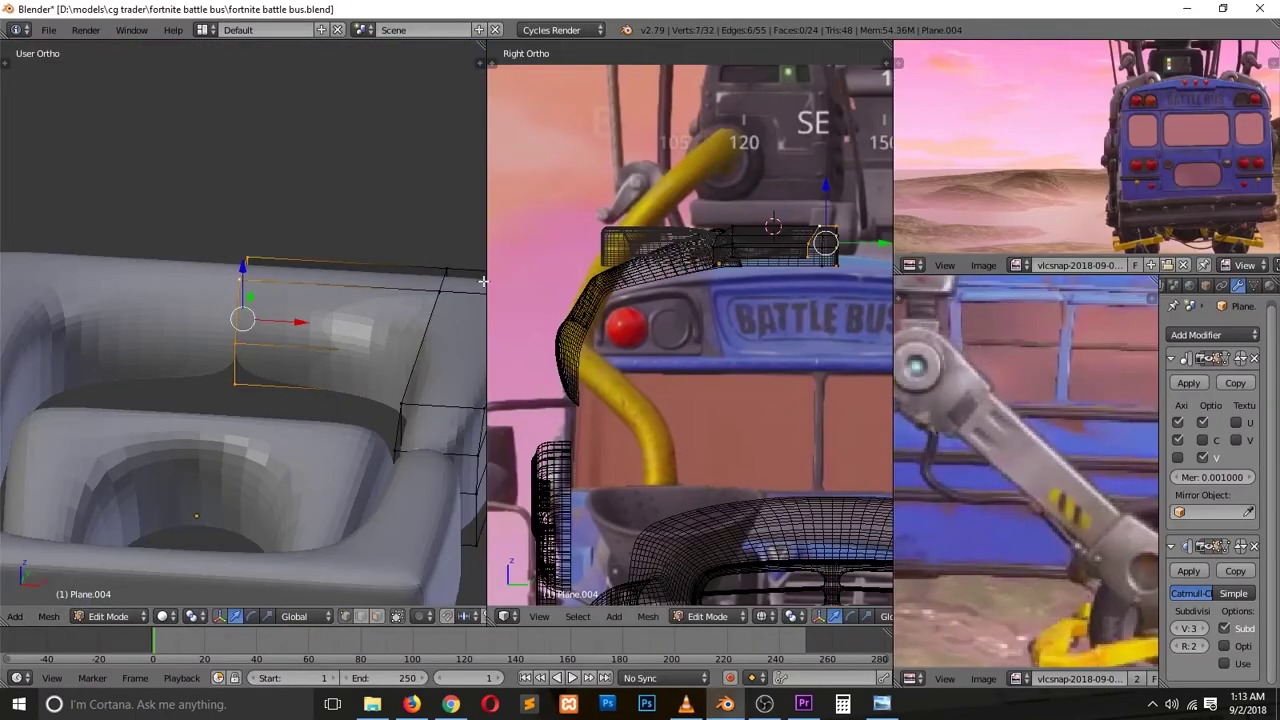
key("Tab")
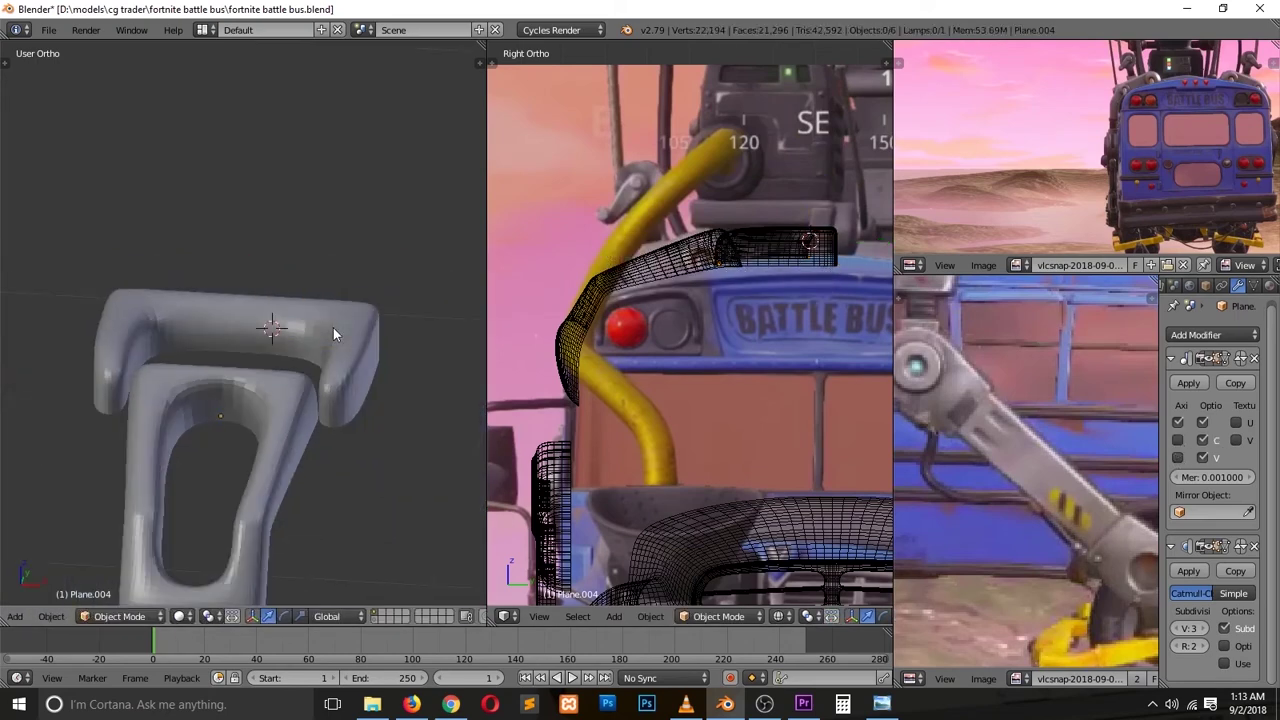
middle_click_drag(333, 327, 117, 407)
right_click(117, 407)
scroll(220, 396, "up", 3)
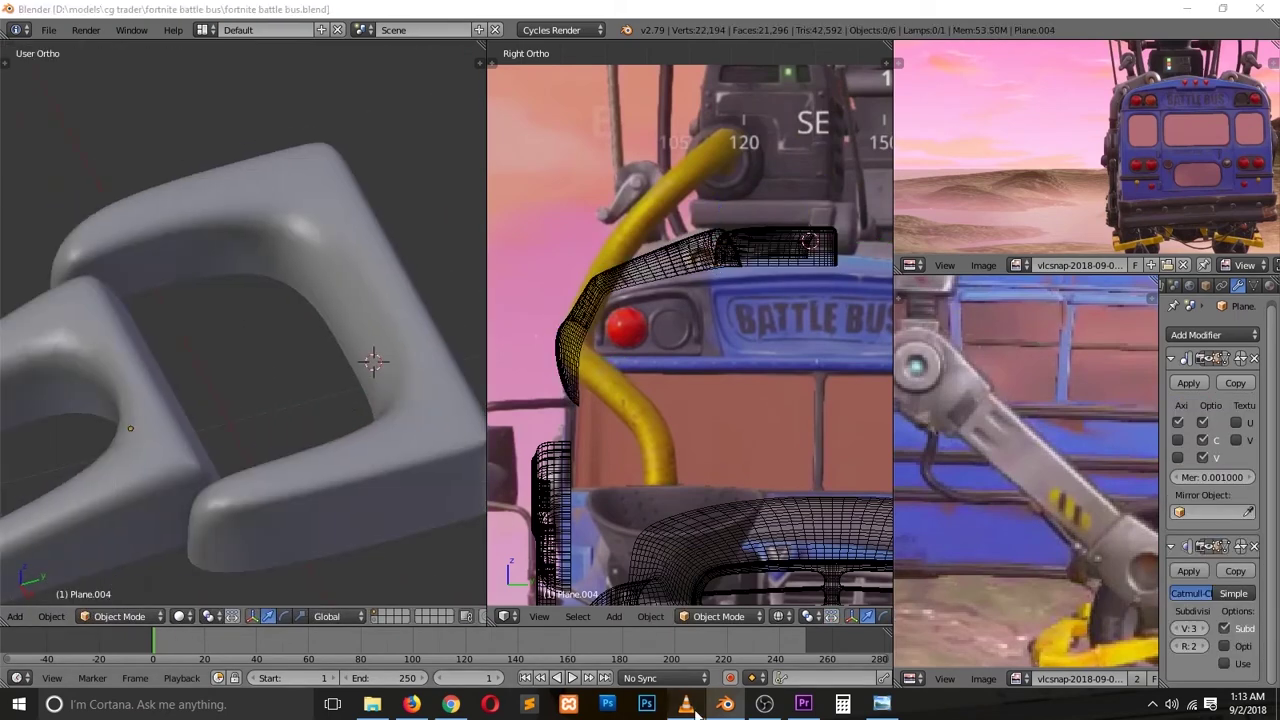
left_click(686, 704)
Step: Cut a new edge loop across the top of the lever arm
left_click(697, 712)
key("Tab")
right_click(329, 300)
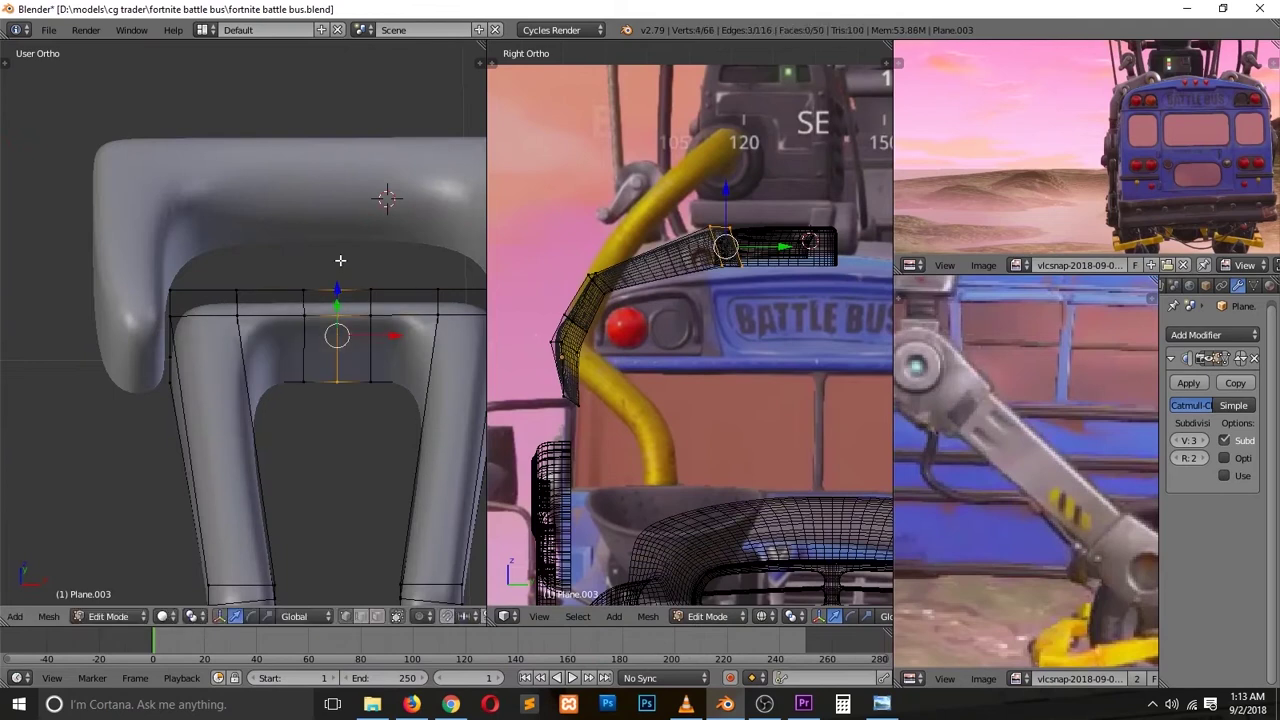
key("ctrl+r")
left_click(368, 341)
left_click(430, 347)
mouse_move(430, 347)
middle_mouse_down()
mouse_move(228, 393)
mouse_move(286, 353)
mouse_move(280, 323)
middle_mouse_up()
Step: Delete the selected vertices to open a round hole in the arm's upper end
key("x")
left_click(286, 353)
middle_click_drag(438, 260, 220, 335)
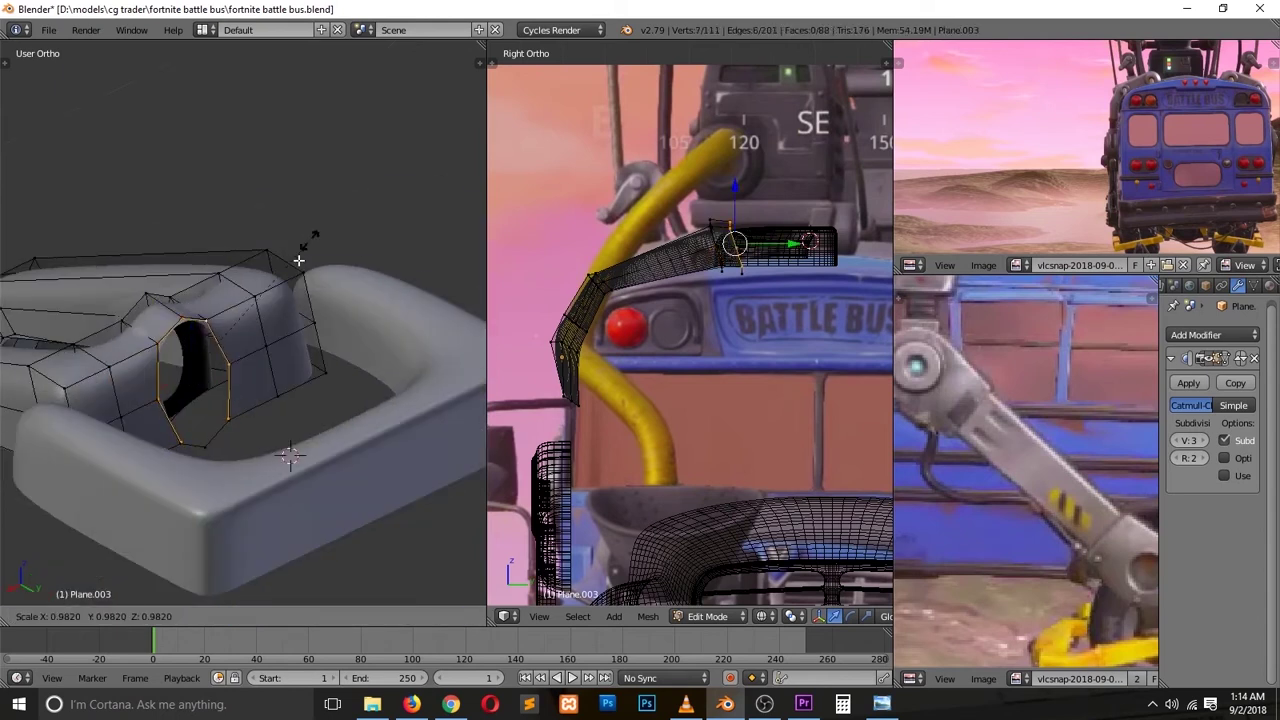
middle_click_drag(312, 273, 340, 362)
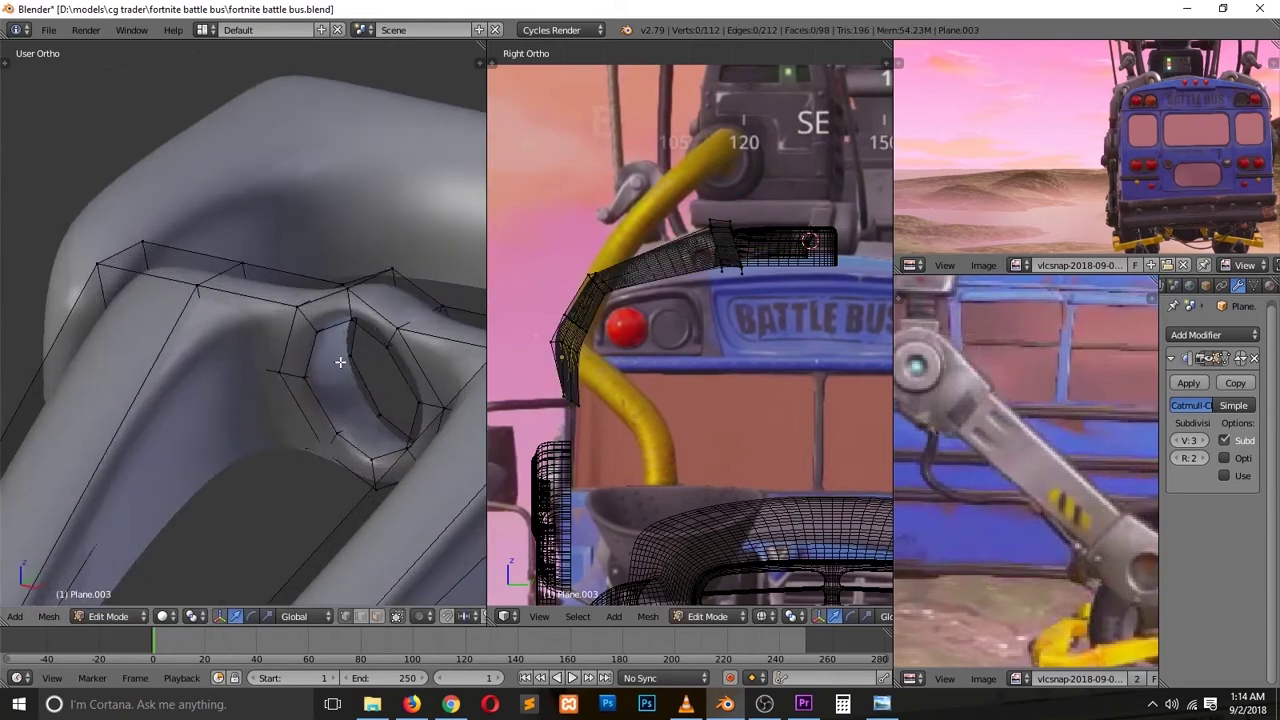
key("a")
Step: Add another edge loop near the lower end of the lever arm
scroll(282, 280, "down", 5)
middle_click_drag(282, 280, 307, 349)
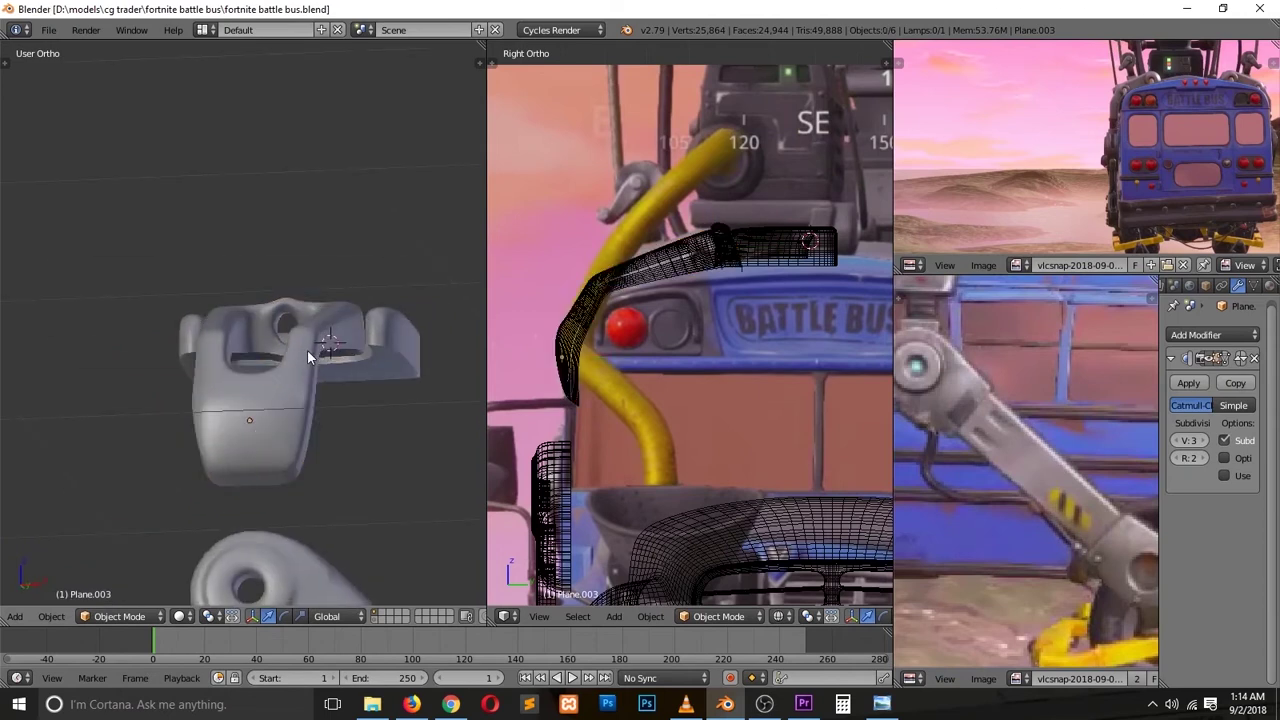
scroll(320, 390, "up", 5)
mouse_move(245, 413)
middle_mouse_down()
mouse_move(206, 424)
mouse_move(132, 530)
middle_mouse_up()
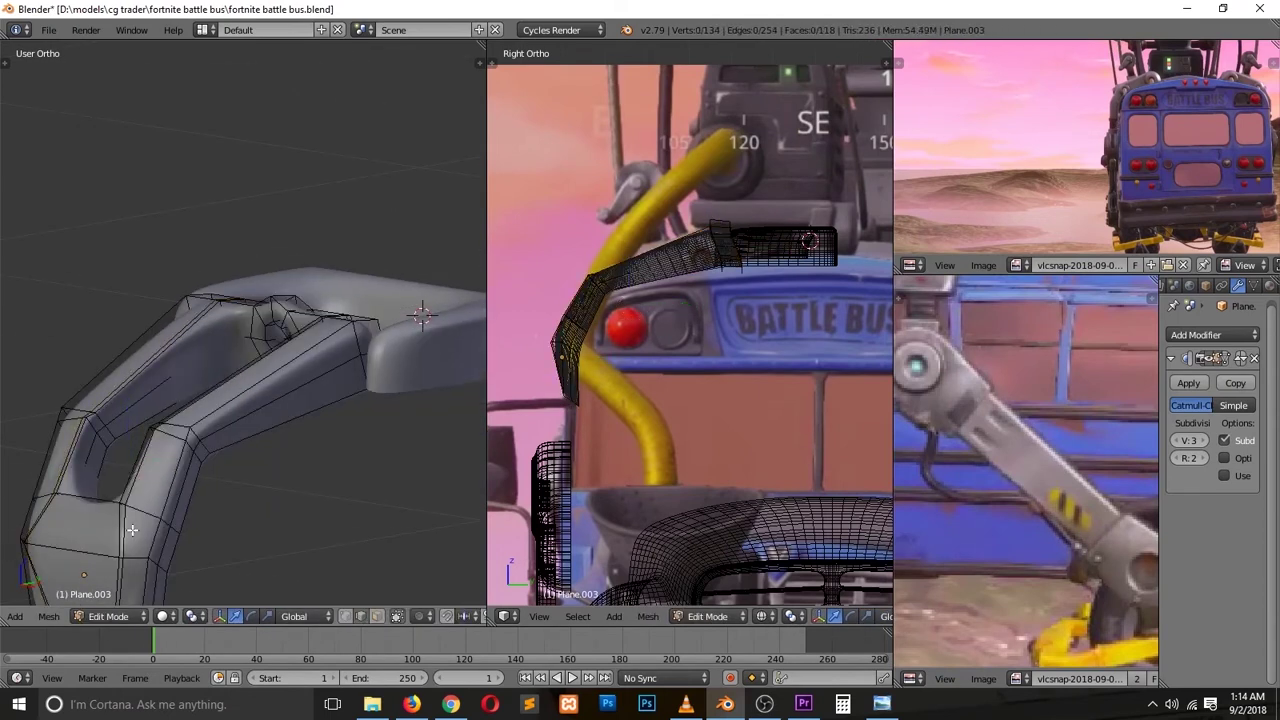
mouse_move(186, 435)
middle_mouse_down()
mouse_move(272, 400)
mouse_move(241, 343)
middle_mouse_up()
key("ctrl+r")
left_click(241, 343)
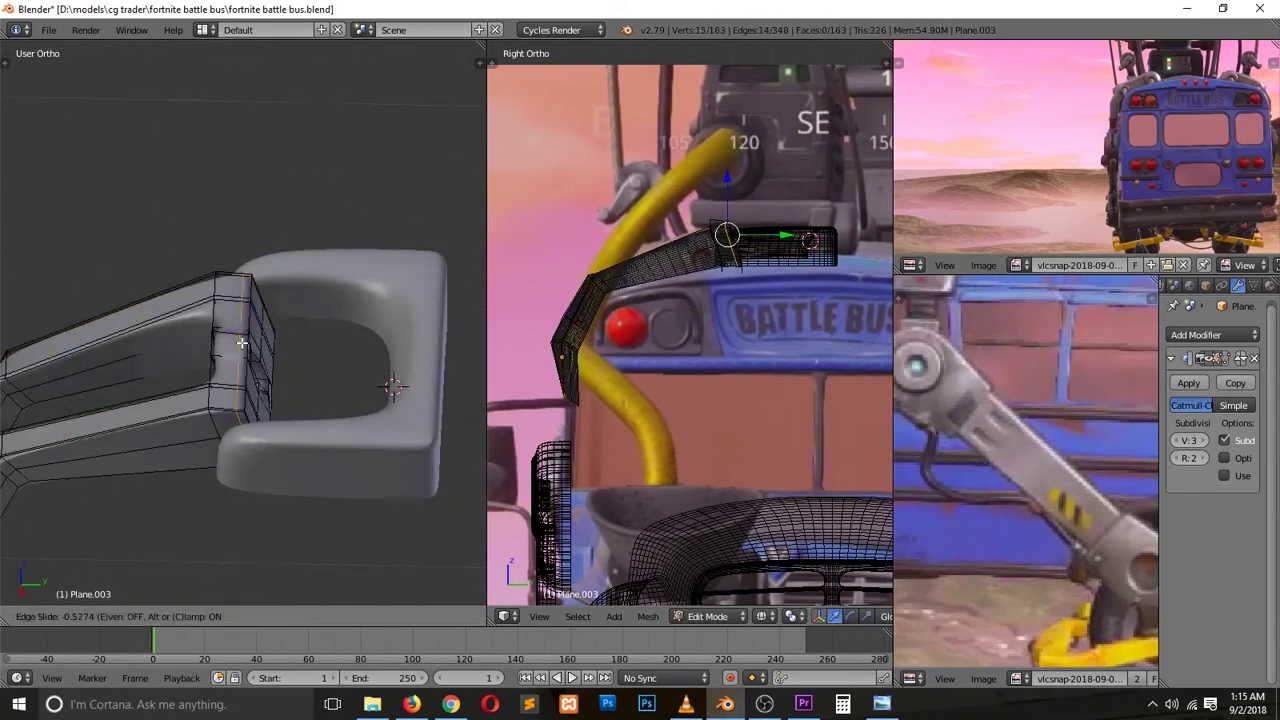
middle_click_drag(290, 440, 306, 417)
left_click(685, 706)
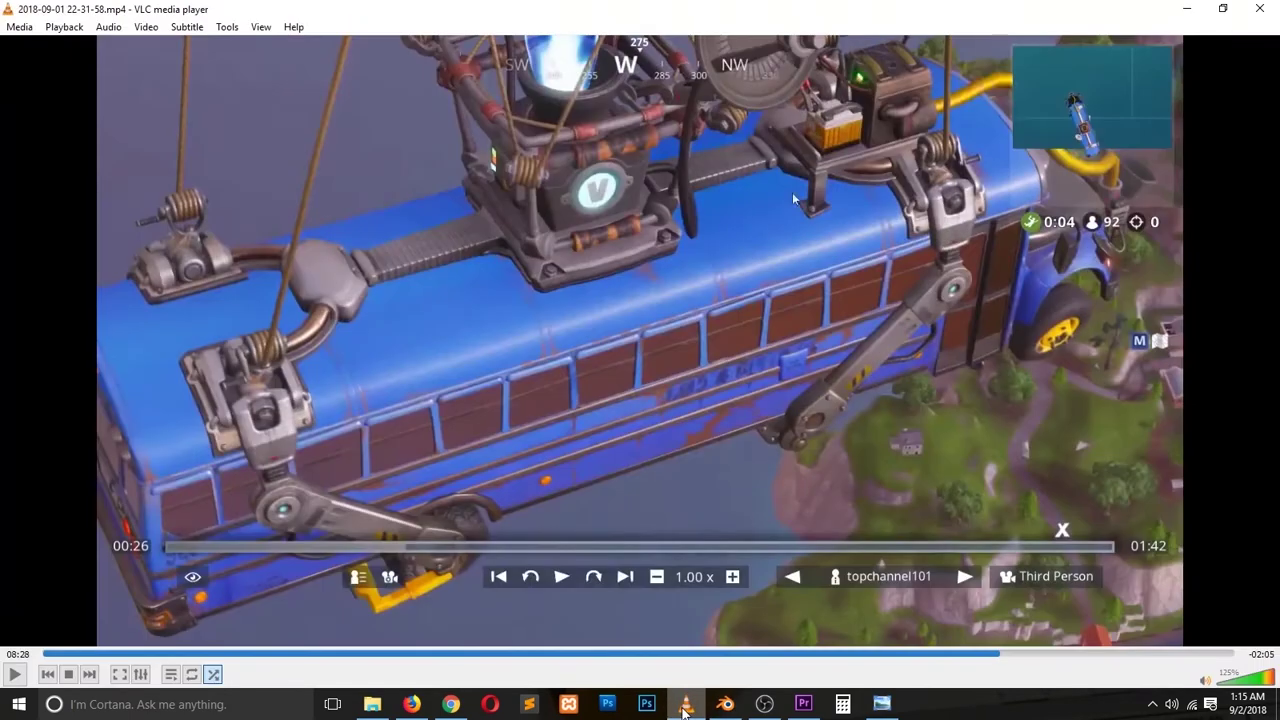
Step: Extrude the bracket's end to add more geometry
left_click(685, 706)
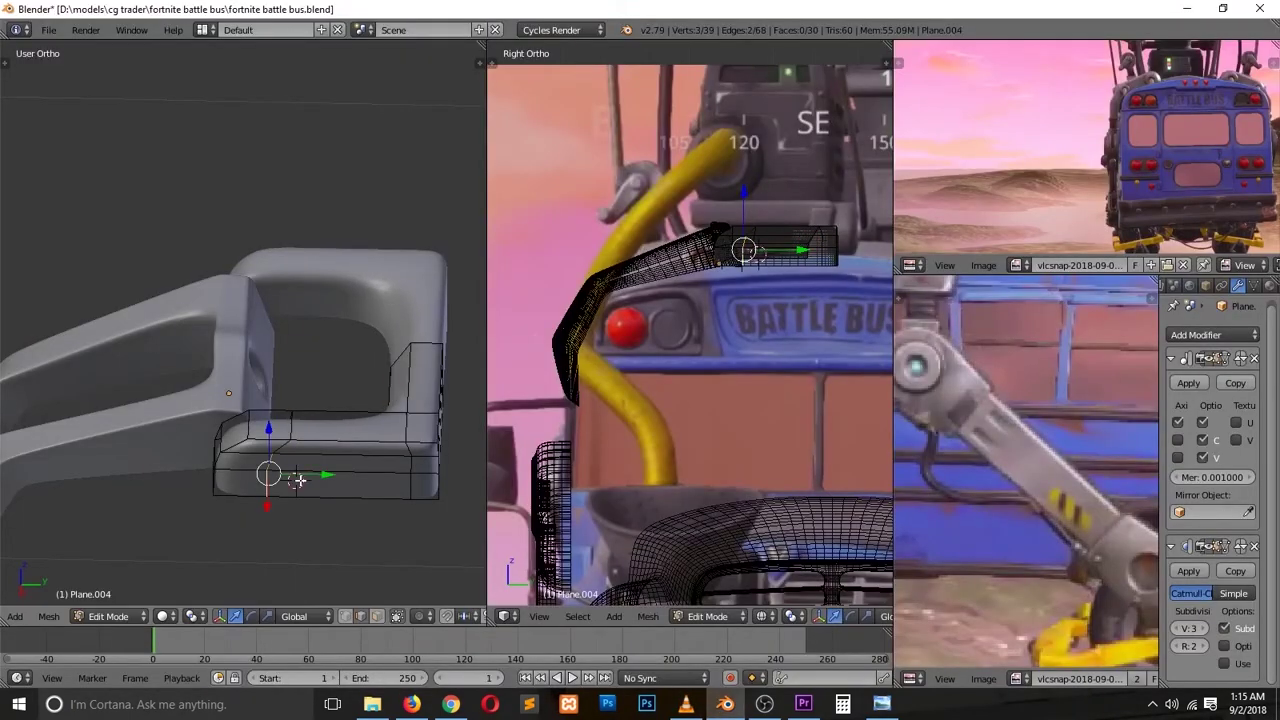
mouse_move(316, 487)
middle_mouse_down()
mouse_move(237, 431)
mouse_move(309, 366)
middle_mouse_up()
scroll(237, 431, "up", 3)
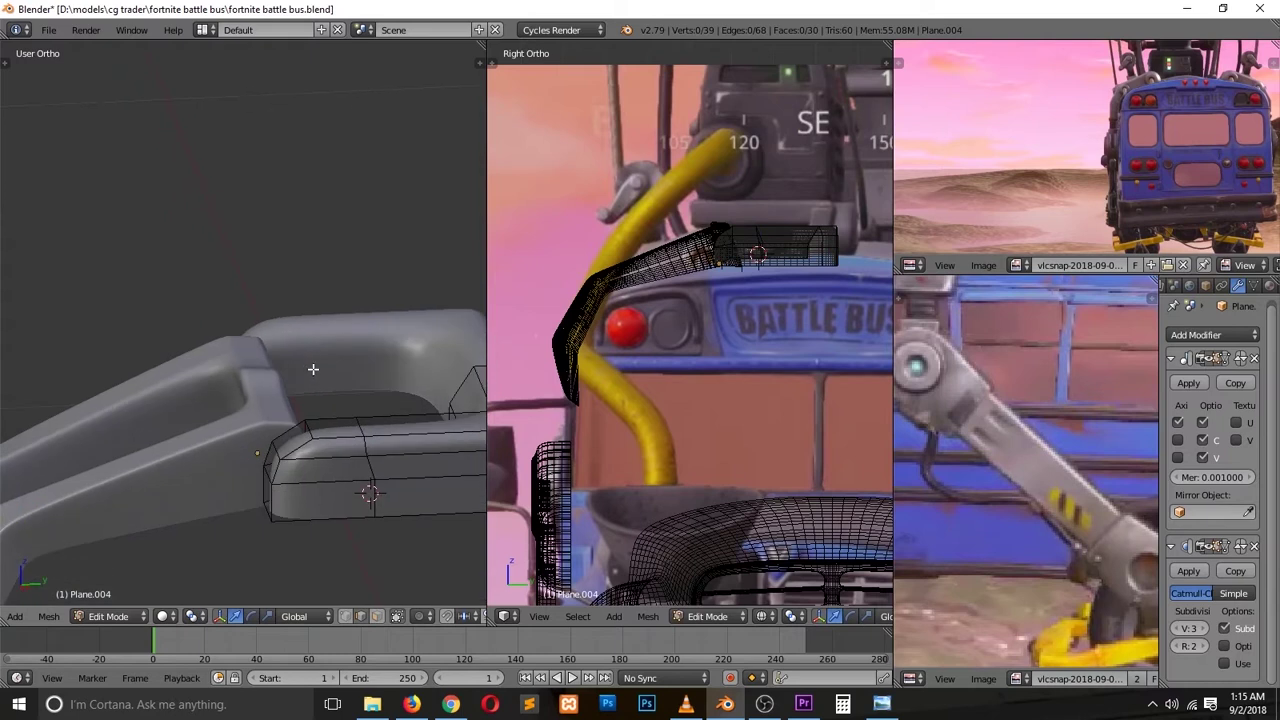
key("ctrl+Tab")
key("e")
mouse_move(357, 491)
middle_mouse_down()
mouse_move(263, 526)
mouse_move(230, 420)
mouse_move(356, 395)
mouse_move(265, 340)
middle_mouse_up()
key("ctrl+e")
key("Escape")
key("Tab")
key("Tab")
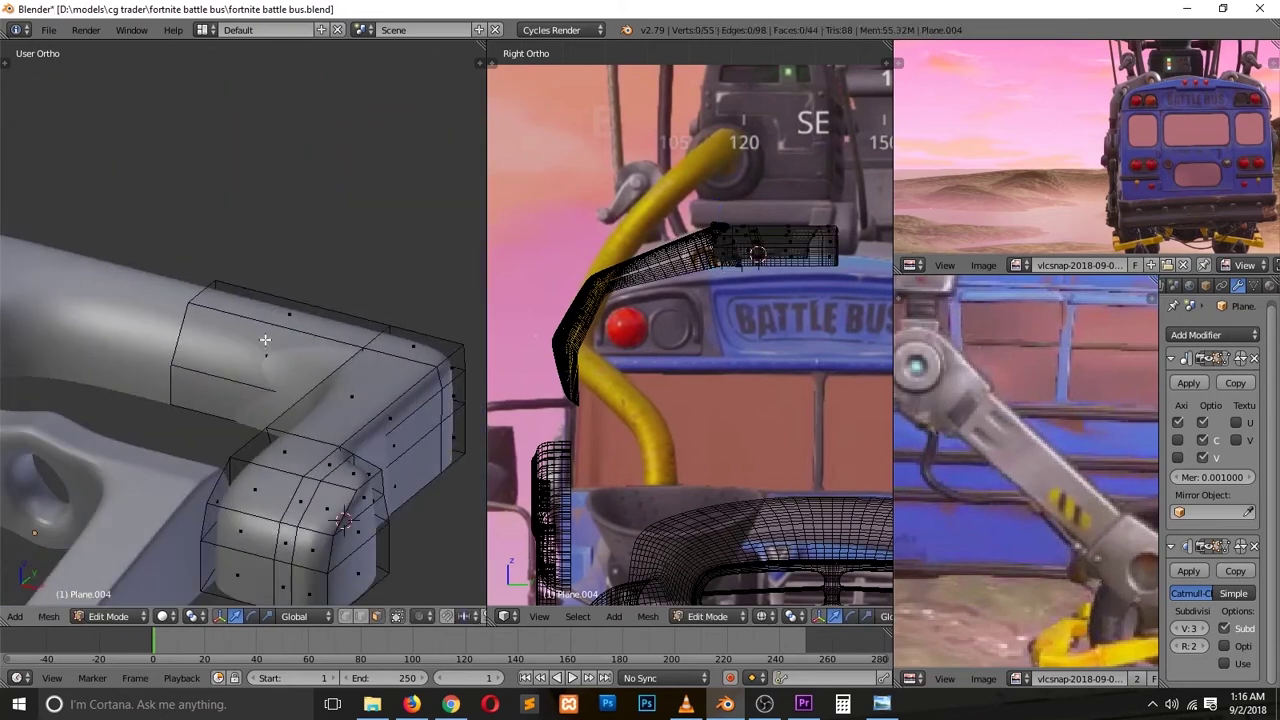
Step: Scale the selected bracket vertices and preview the smoothed result in Object Mode
key("x")
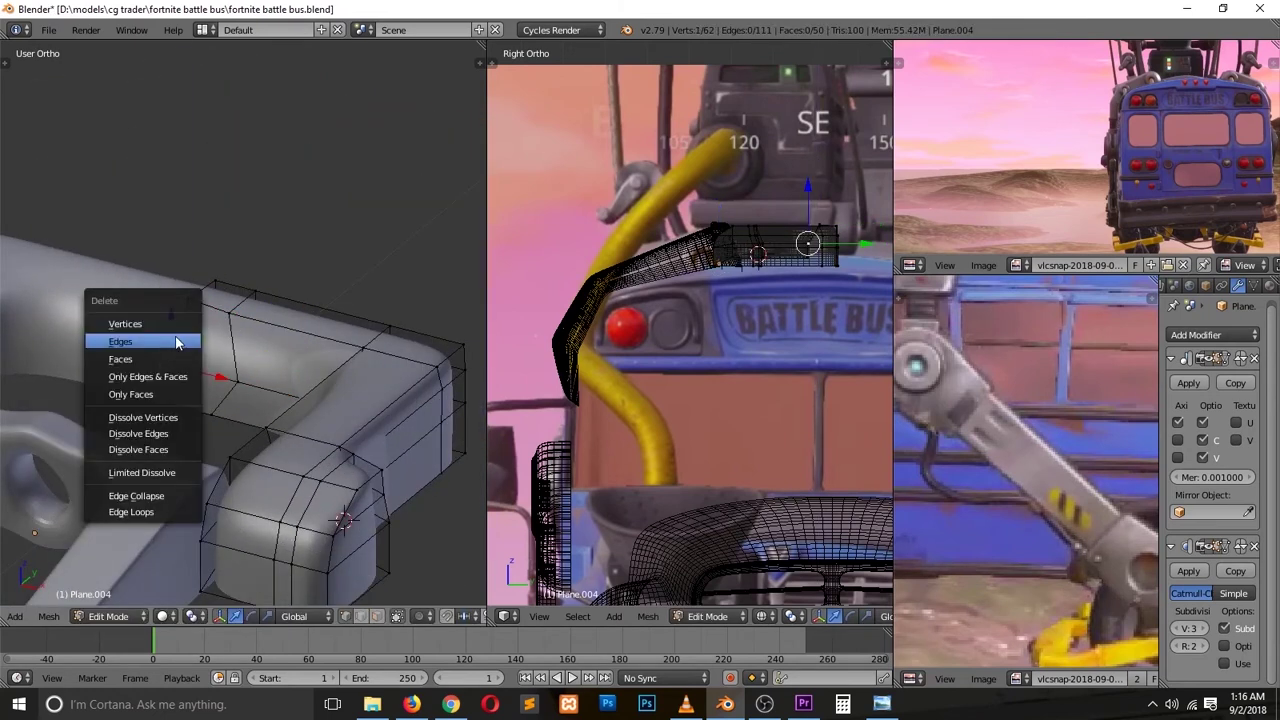
key("Escape")
middle_click_drag(184, 399, 185, 295)
key("Return")
key("Tab")
key("Tab")
middle_click_drag(256, 385, 190, 370)
key("Tab")
left_click(686, 708)
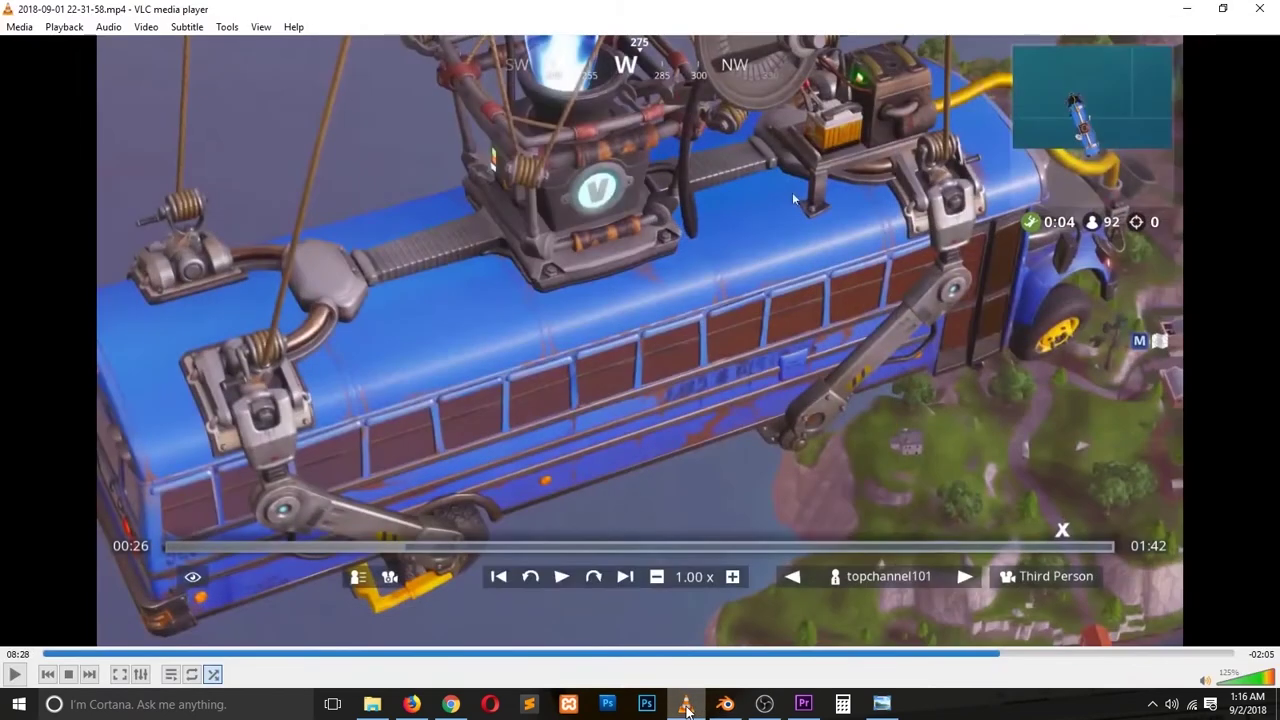
left_click(725, 704)
Step: Enlarge the bracket's end and add an edge loop across the bracket
key("Tab")
mouse_move(262, 198)
middle_mouse_down()
mouse_move(400, 357)
mouse_move(357, 403)
middle_mouse_up()
key("Tab")
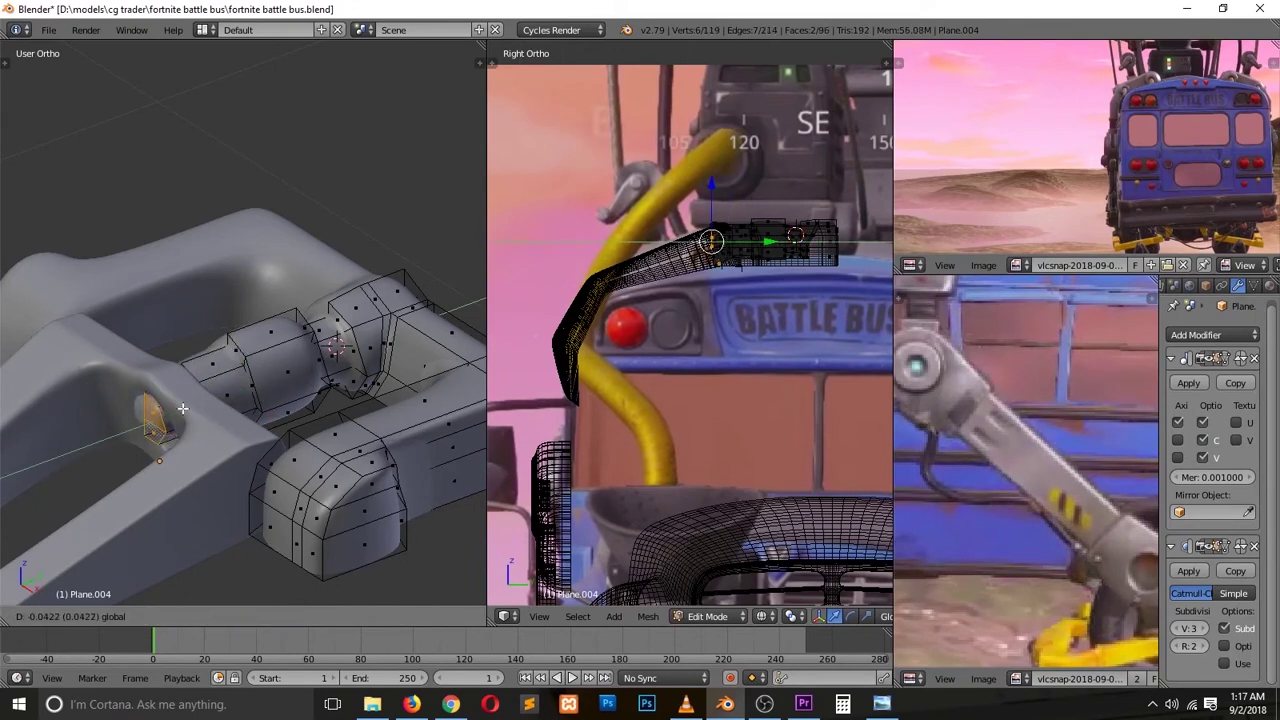
left_click(307, 389)
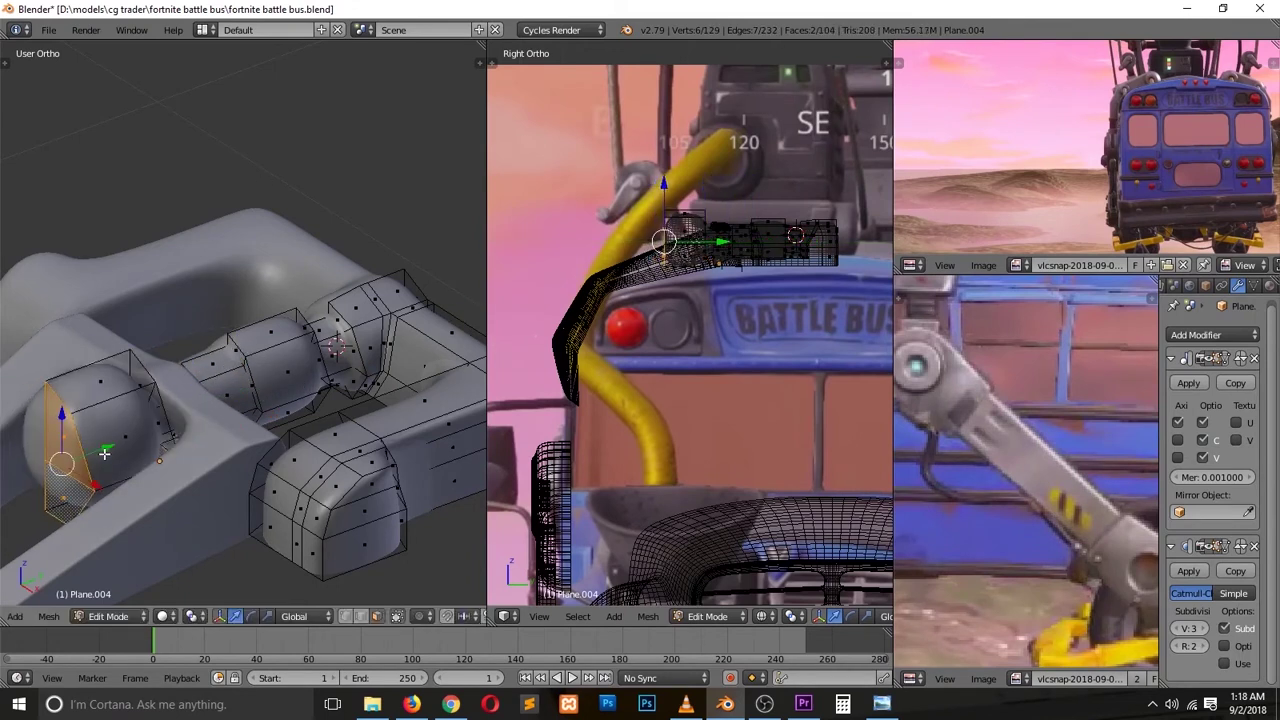
key("ctrl+r")
left_click(236, 363)
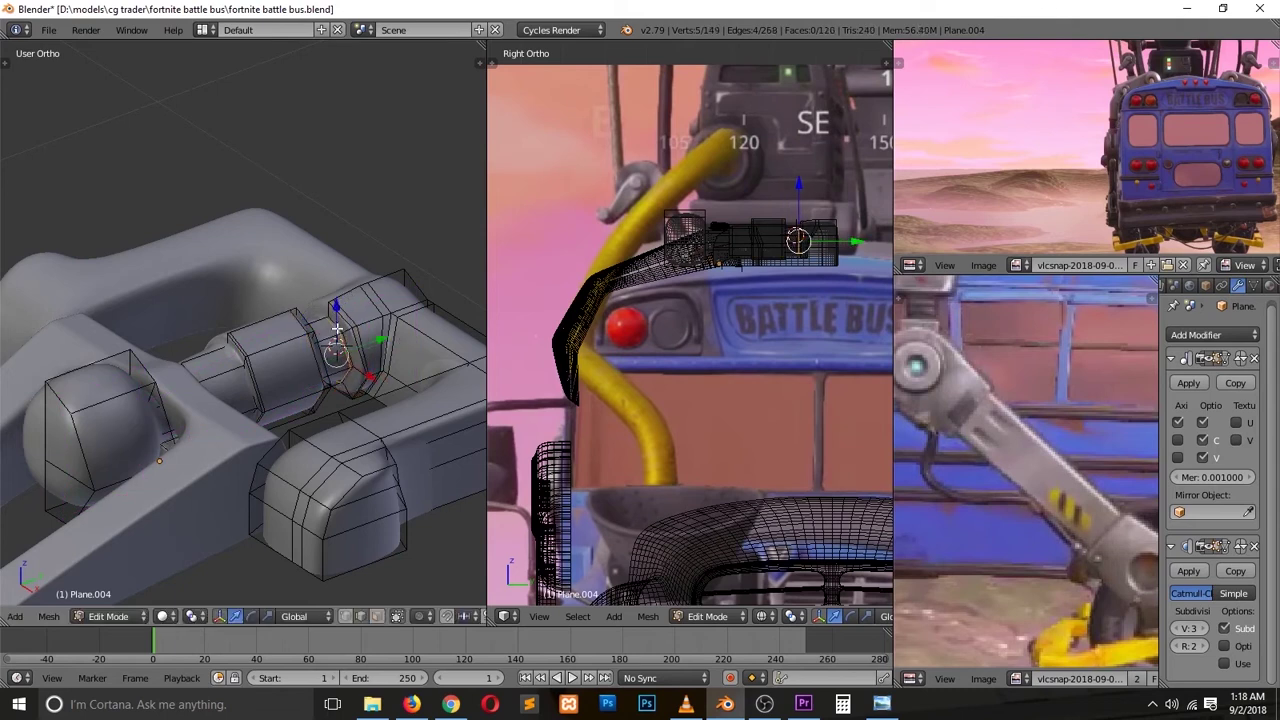
key("Tab")
mouse_move(78, 398)
middle_mouse_down()
mouse_move(352, 357)
mouse_move(329, 425)
middle_mouse_up()
scroll(329, 425, "down", 3)
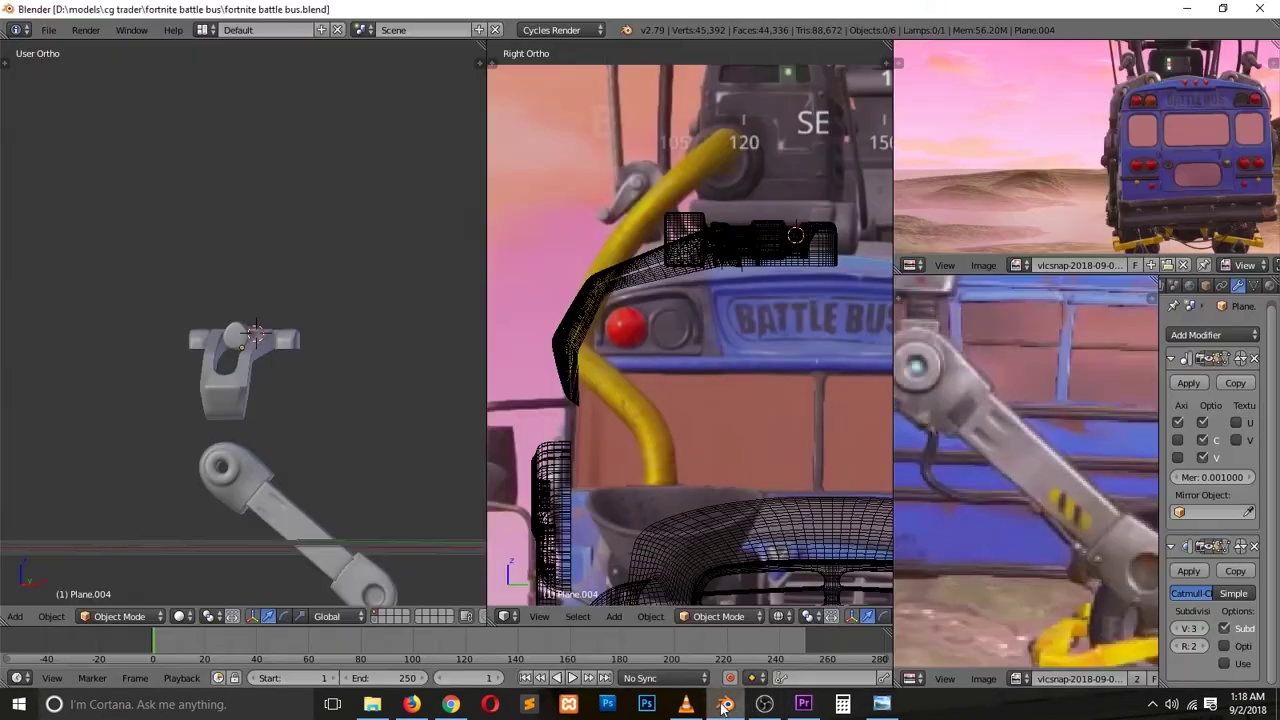
left_click(686, 704)
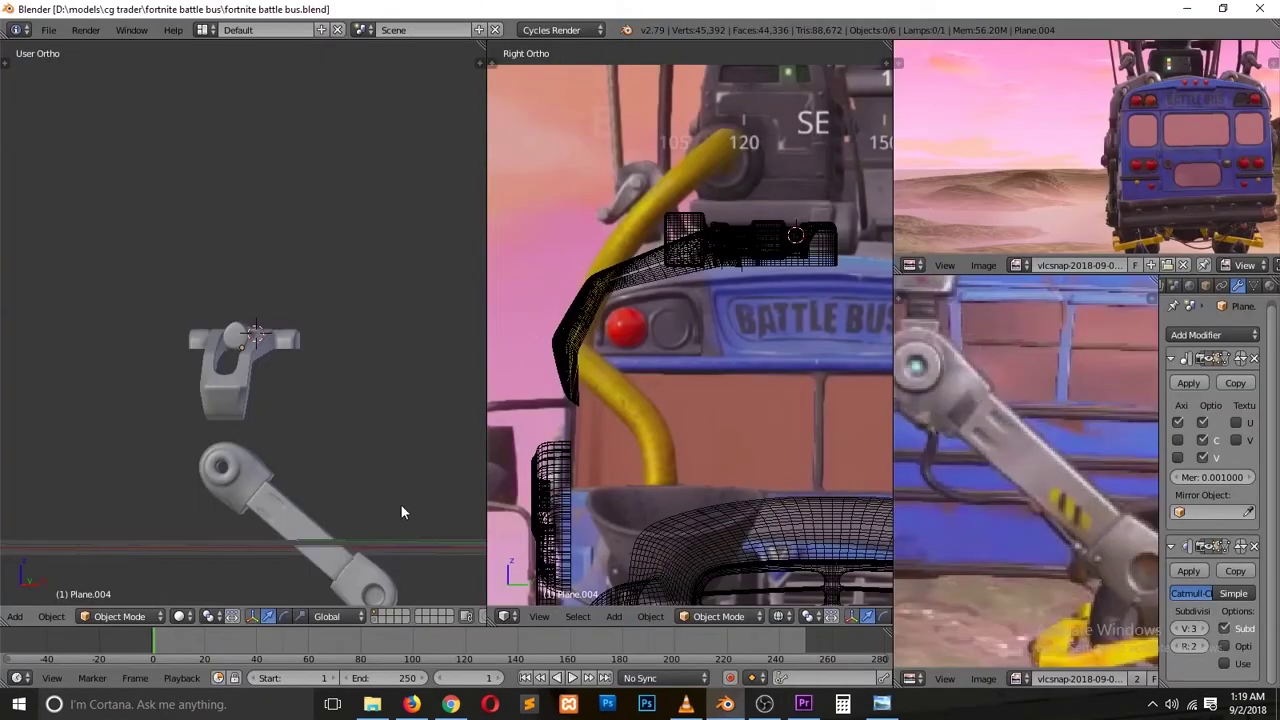
scroll(240, 510, "up", 5)
Step: Select the edge loop around the bolt end in edge mode from the right view
key("Tab")
key("ctrl+Tab")
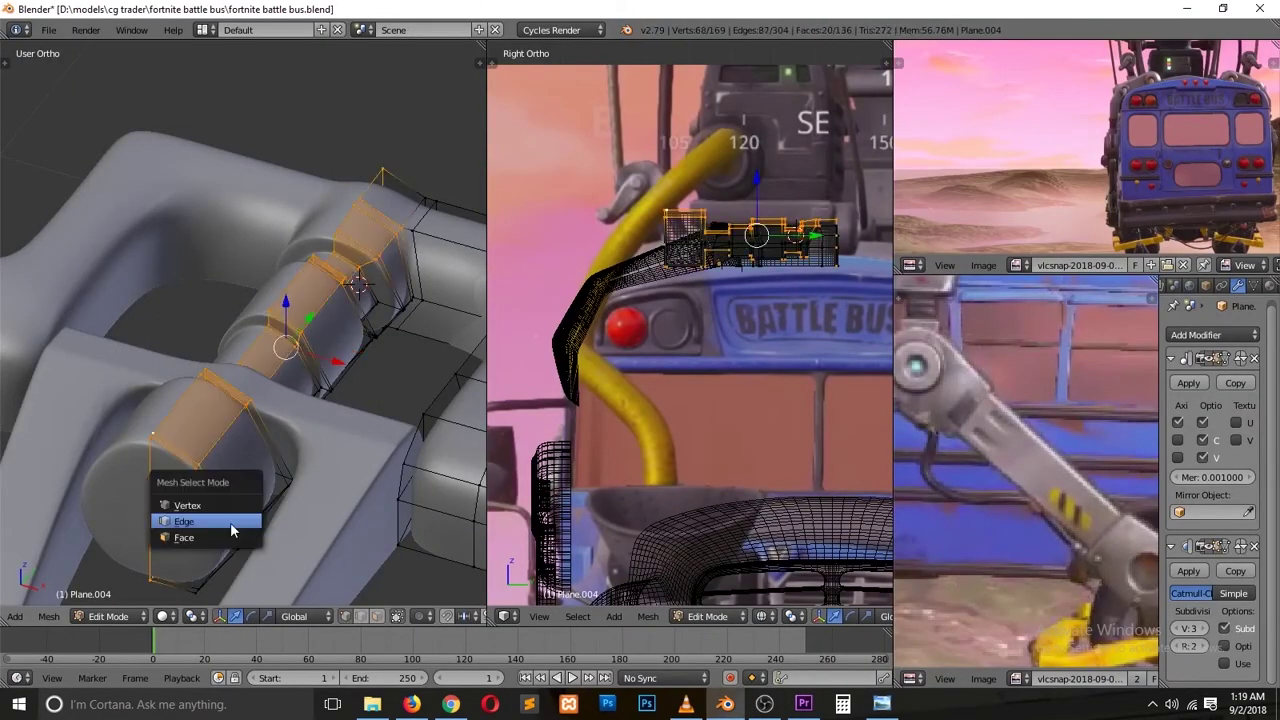
left_click(230, 522)
key("z")
key("KP_3")
scroll(205, 347, "down", 2)
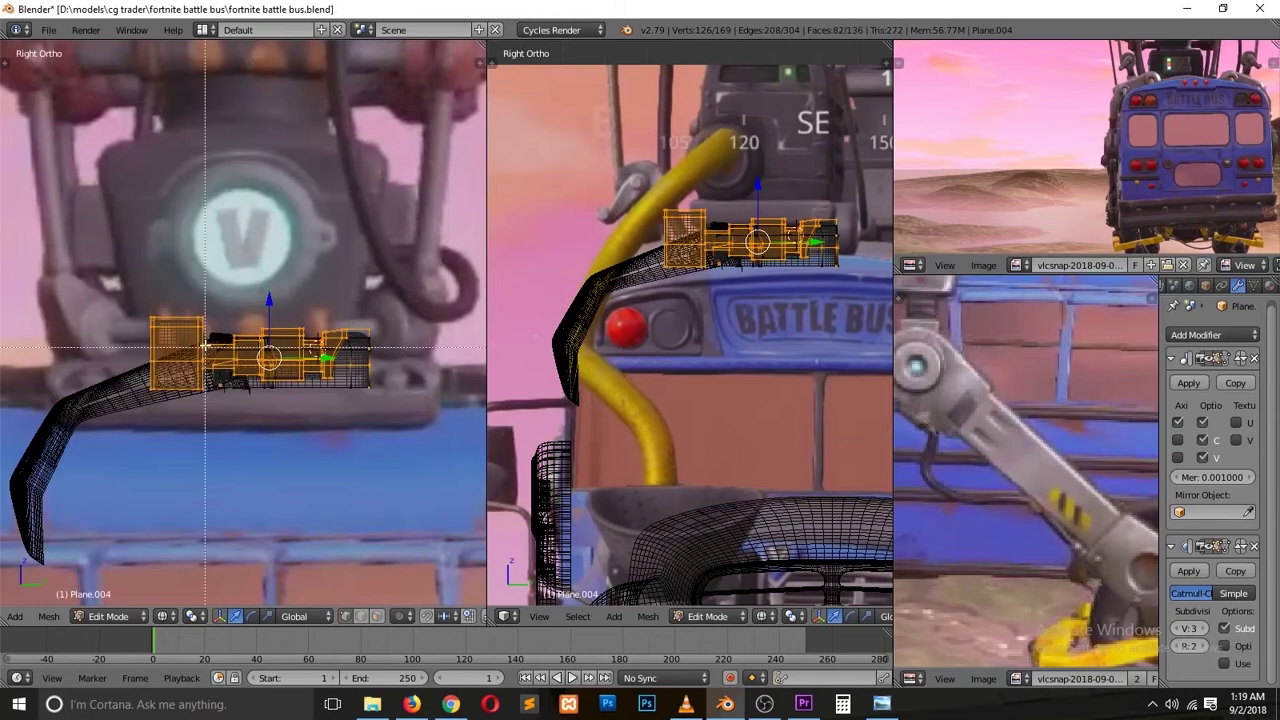
middle_click_drag(205, 347, 180, 380)
key("z")
scroll(180, 380, "up", 4)
right_click(130, 416, "alt")
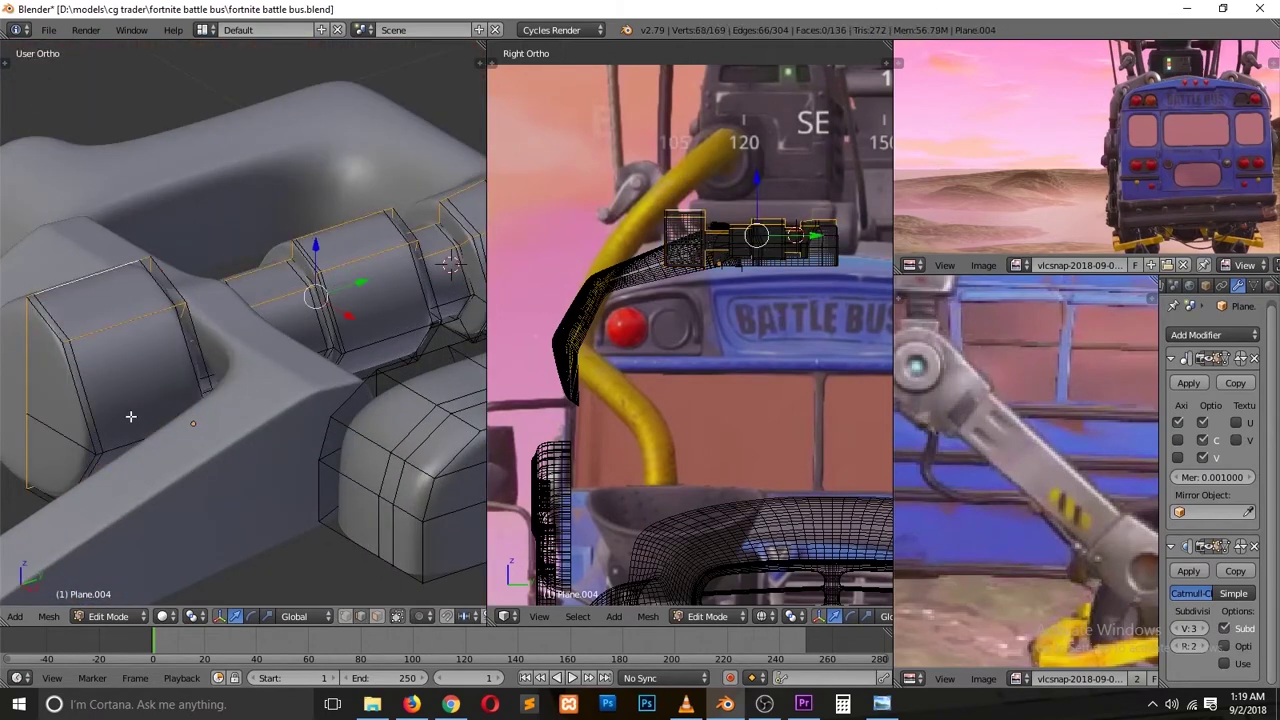
Step: Circle-select all vertices of the hex bolt end in wireframe view
key("z")
key("KP_3")
scroll(150, 400, "up", 3)
middle_click_drag(140, 410, 153, 418)
key("c")
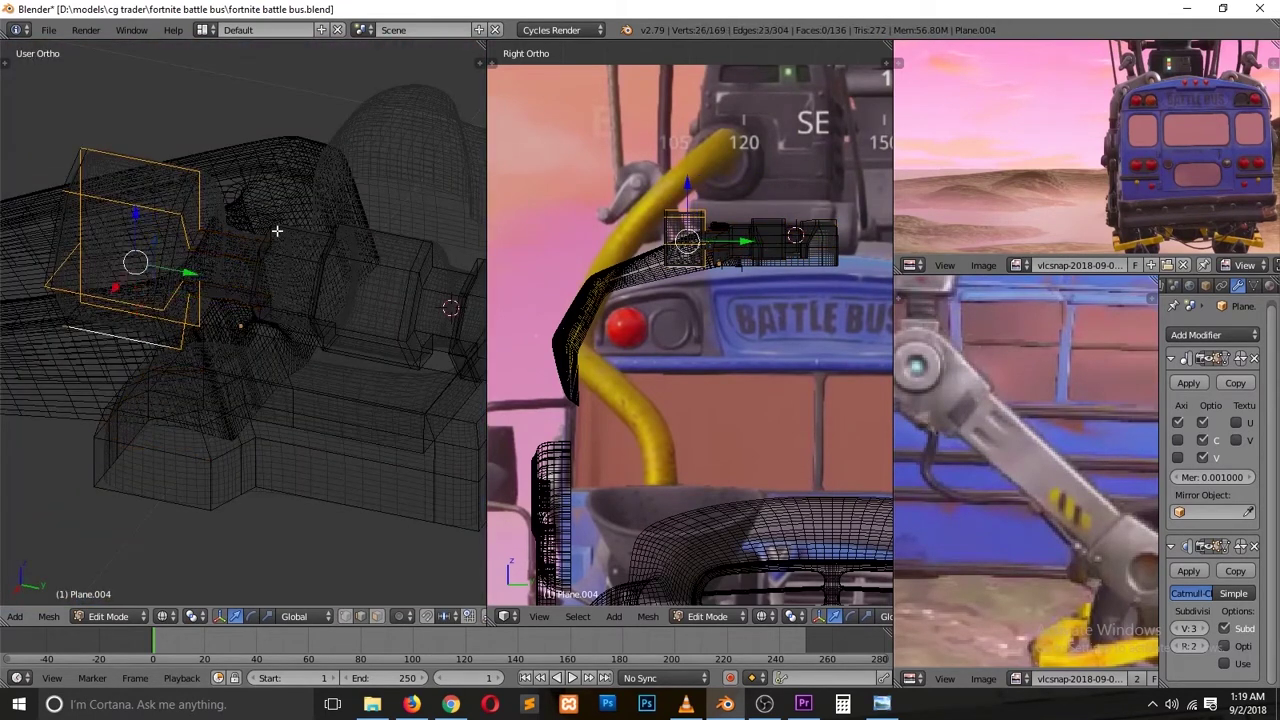
key("z")
Step: Resize the hex bolt end and view the whole clamp with its lever arm
mouse_move(277, 231)
middle_mouse_down()
mouse_move(316, 316)
mouse_move(150, 311)
middle_mouse_up()
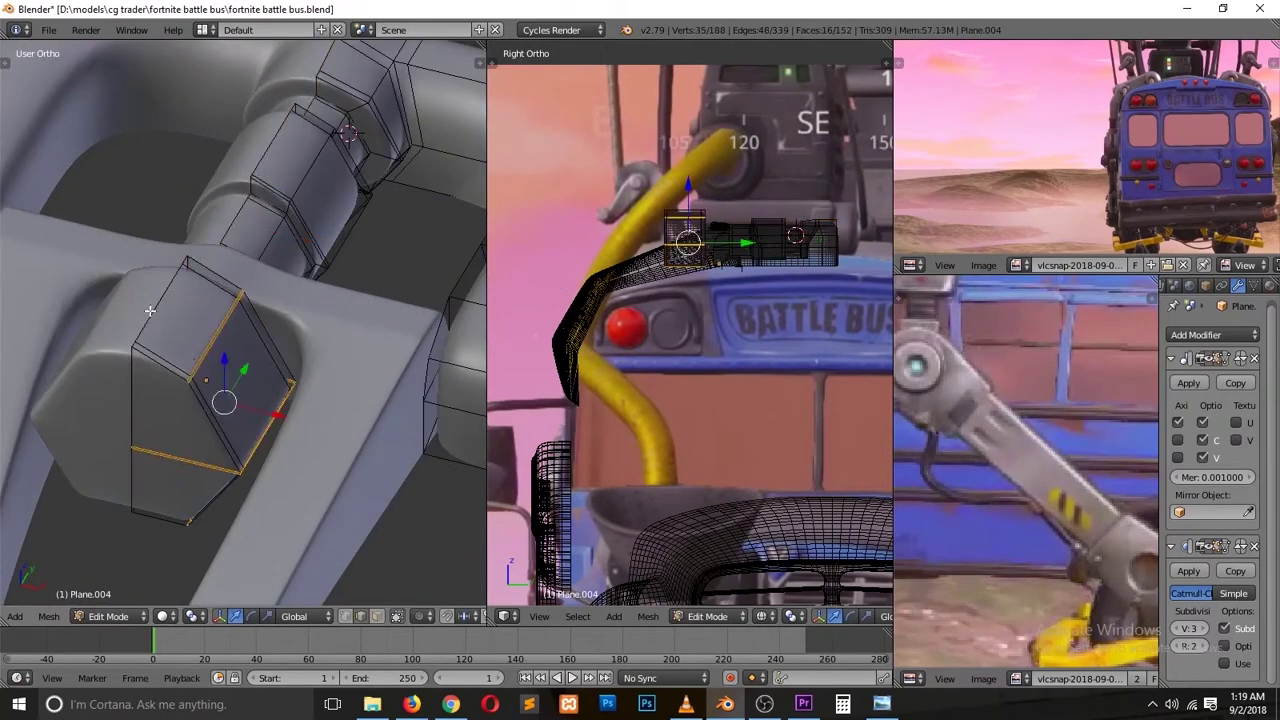
left_click(375, 180)
key("Tab")
scroll(359, 358, "down", 4)
mouse_move(359, 358)
middle_mouse_down()
mouse_move(230, 346)
mouse_move(129, 408)
middle_mouse_up()
scroll(100, 400, "down", 3)
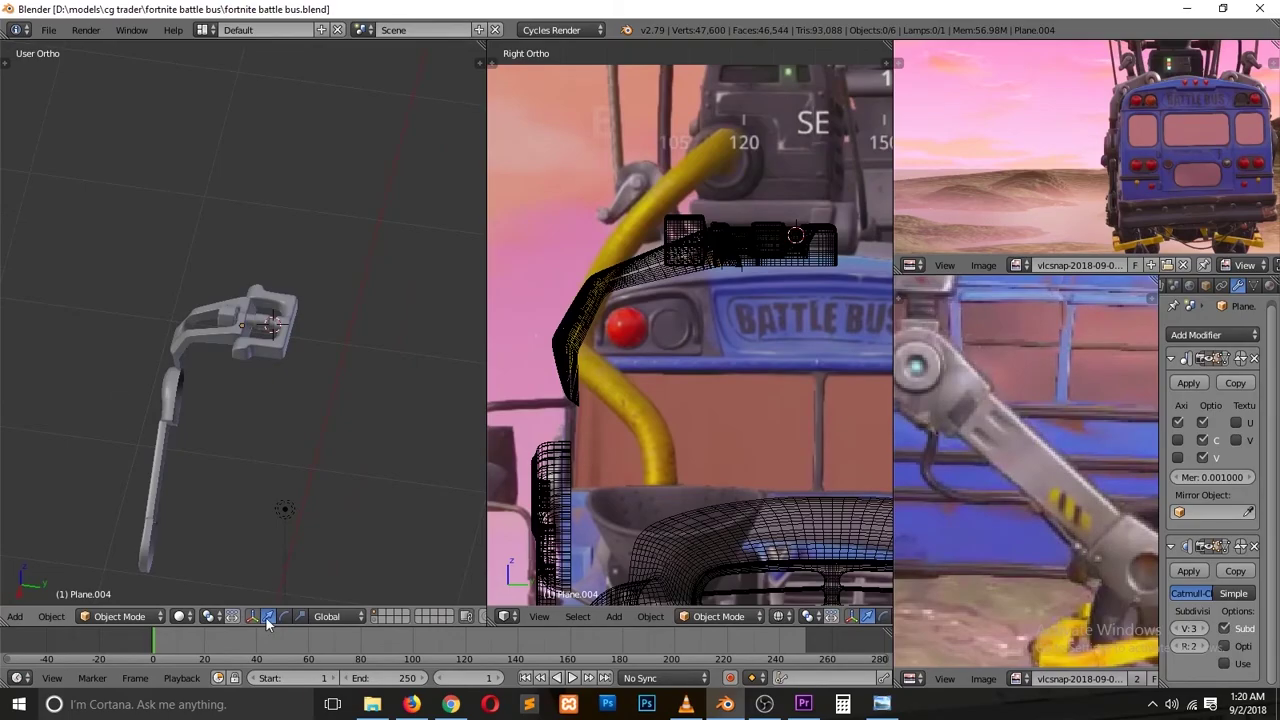
Step: Unhide the bus parts and move the roof piece beside the rack vertically along Z
key("alt+h")
key("KP_7")
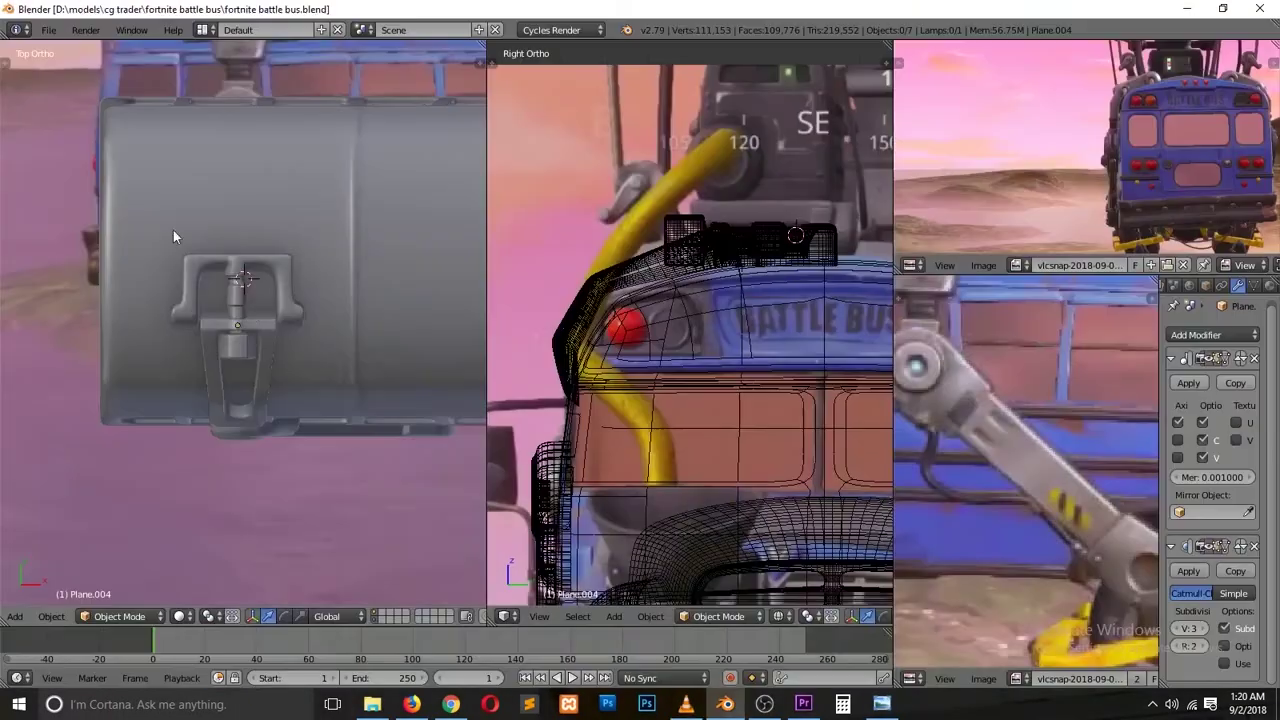
scroll(173, 230, "up", 3)
right_click(254, 335)
key("Tab")
key("KP_3")
scroll(213, 261, "up", 3)
key("l")
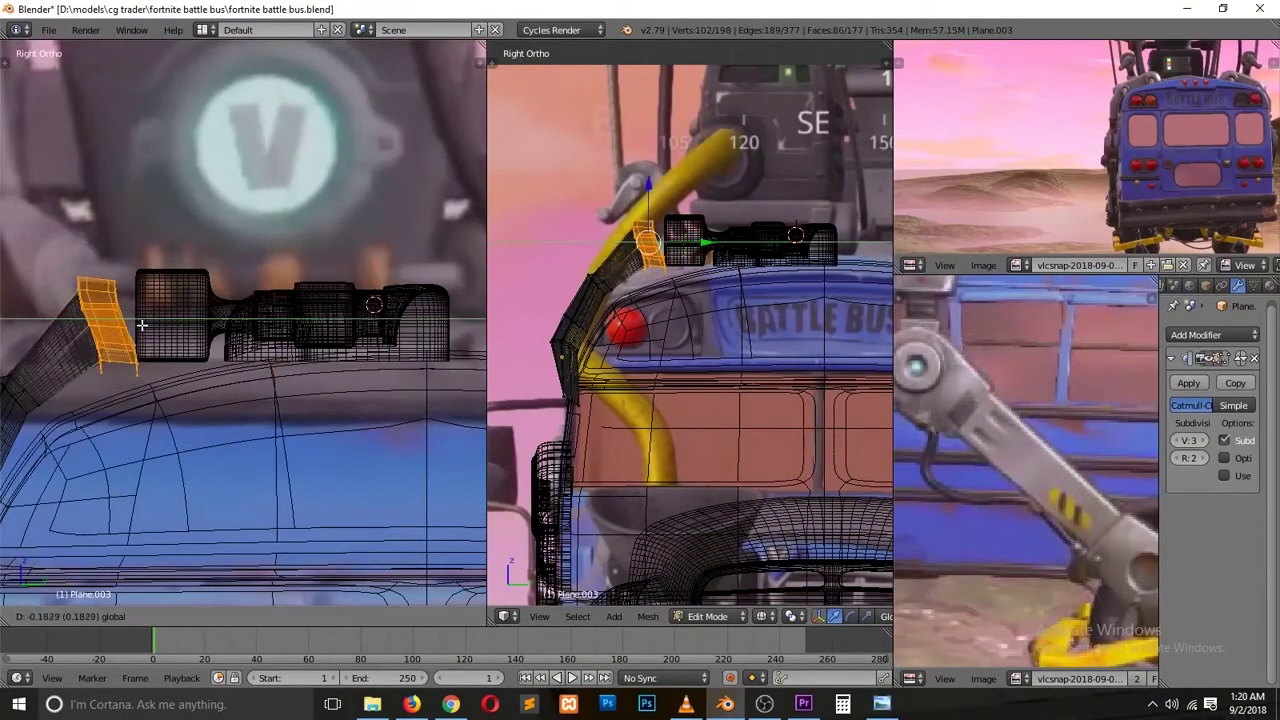
key("g")
key("z")
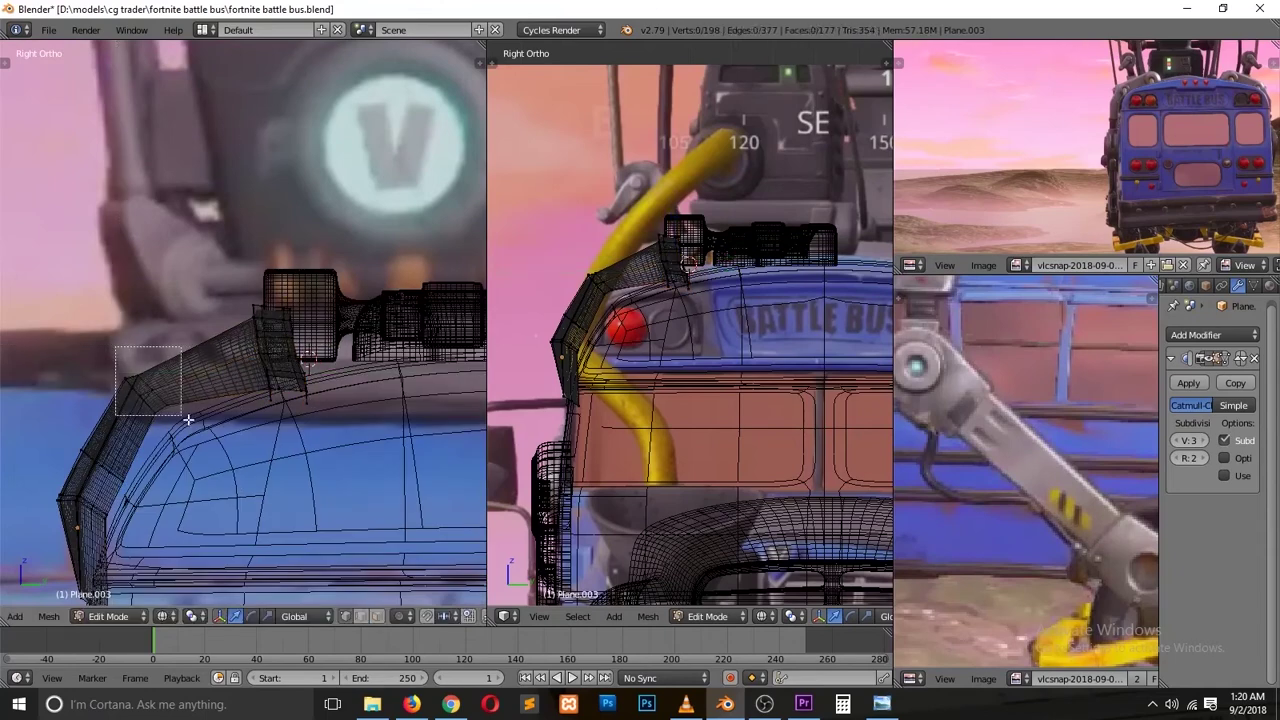
left_click(285, 312)
Step: Lower the roof rack's front end block down onto the roof
key("a")
scroll(285, 312, "down", 2)
key("b")
left_click_drag(130, 337, 307, 437)
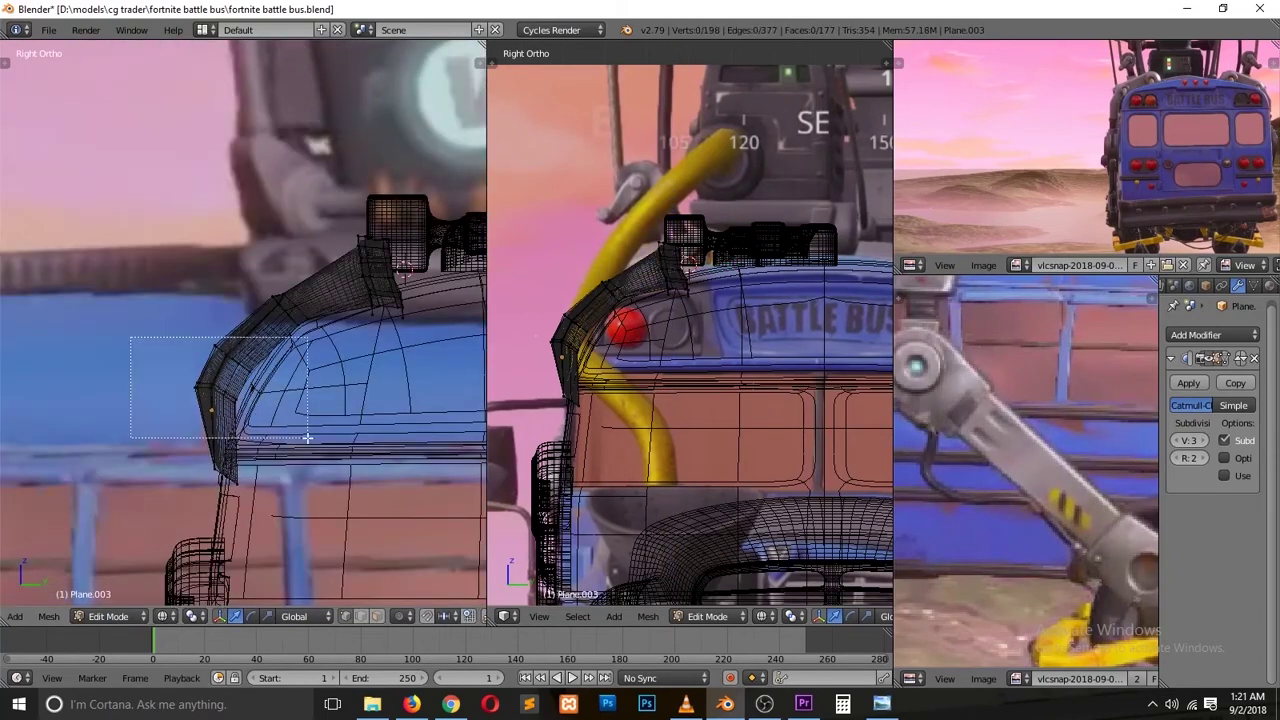
key("Tab")
scroll(277, 405, "down", 3)
right_click(210, 215)
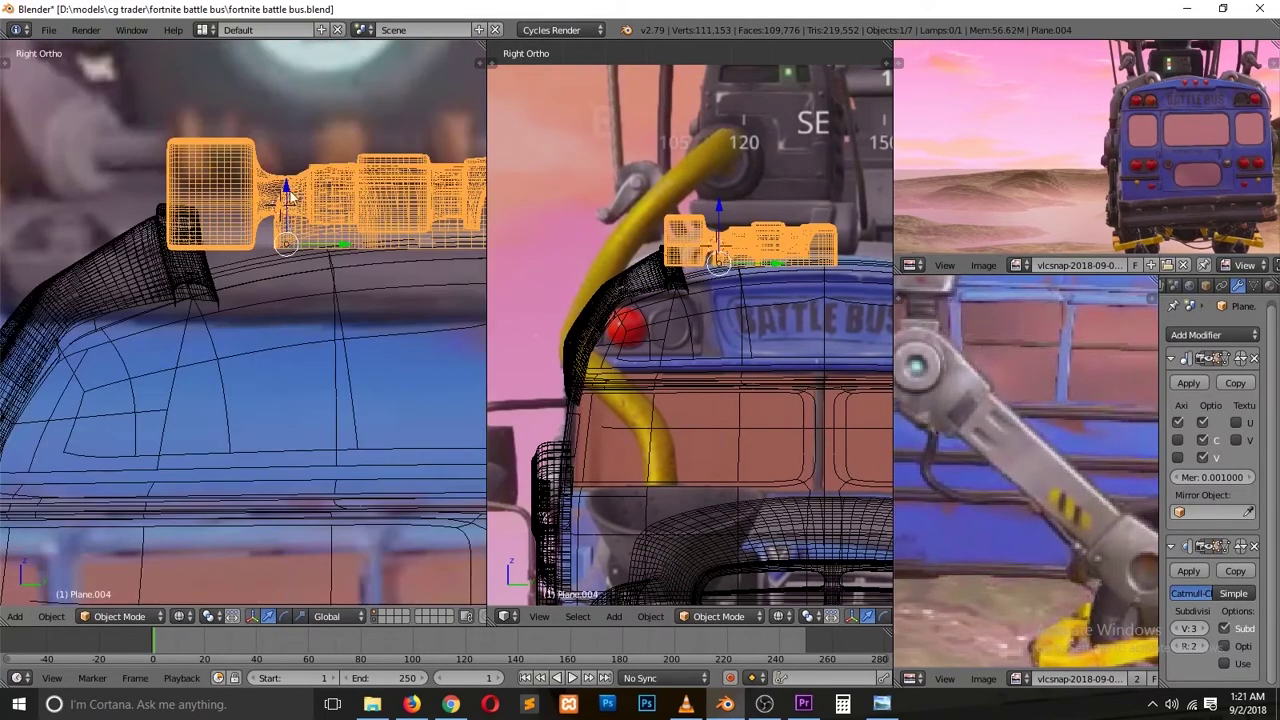
key("Tab")
key("b")
left_click_drag(128, 103, 480, 280)
key("Tab")
key("KP_Decimal")
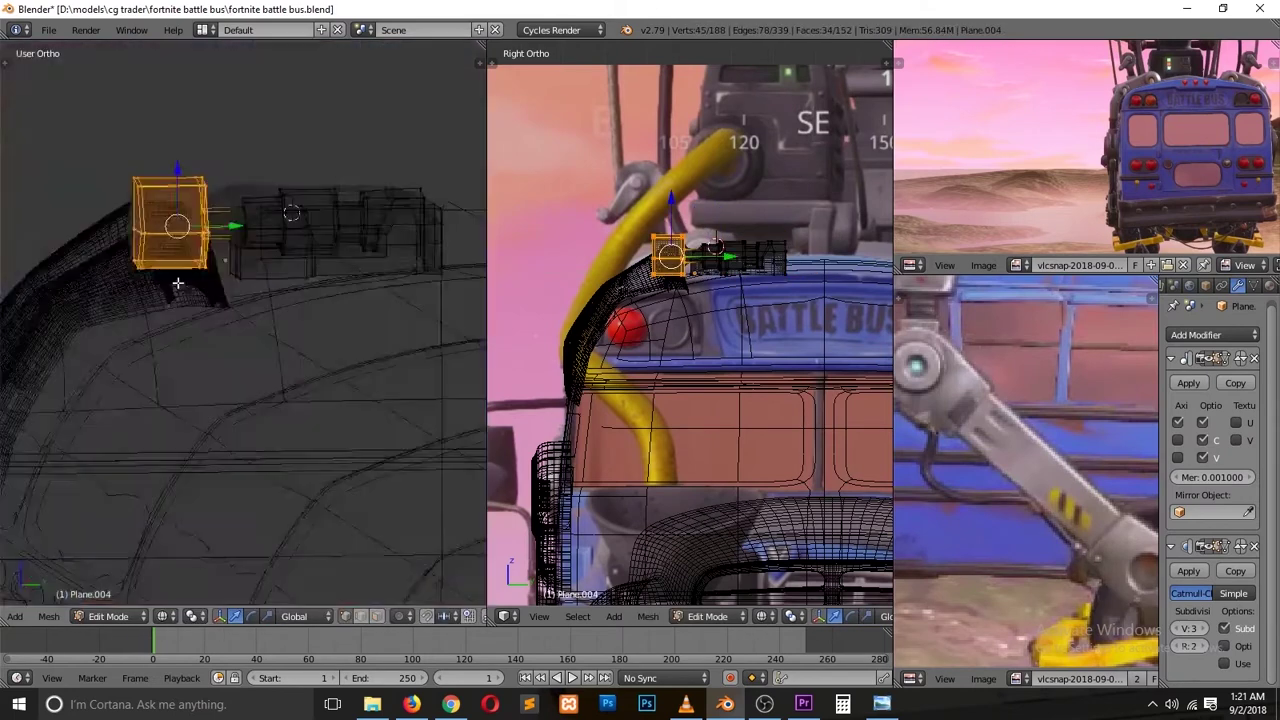
middle_click_drag(170, 230, 197, 262)
key("g")
left_click(197, 262)
scroll(337, 300, "down", 3)
Step: Reposition the left end of the roof rack and raise a vertex along Z
key("KP_3")
key("Tab")
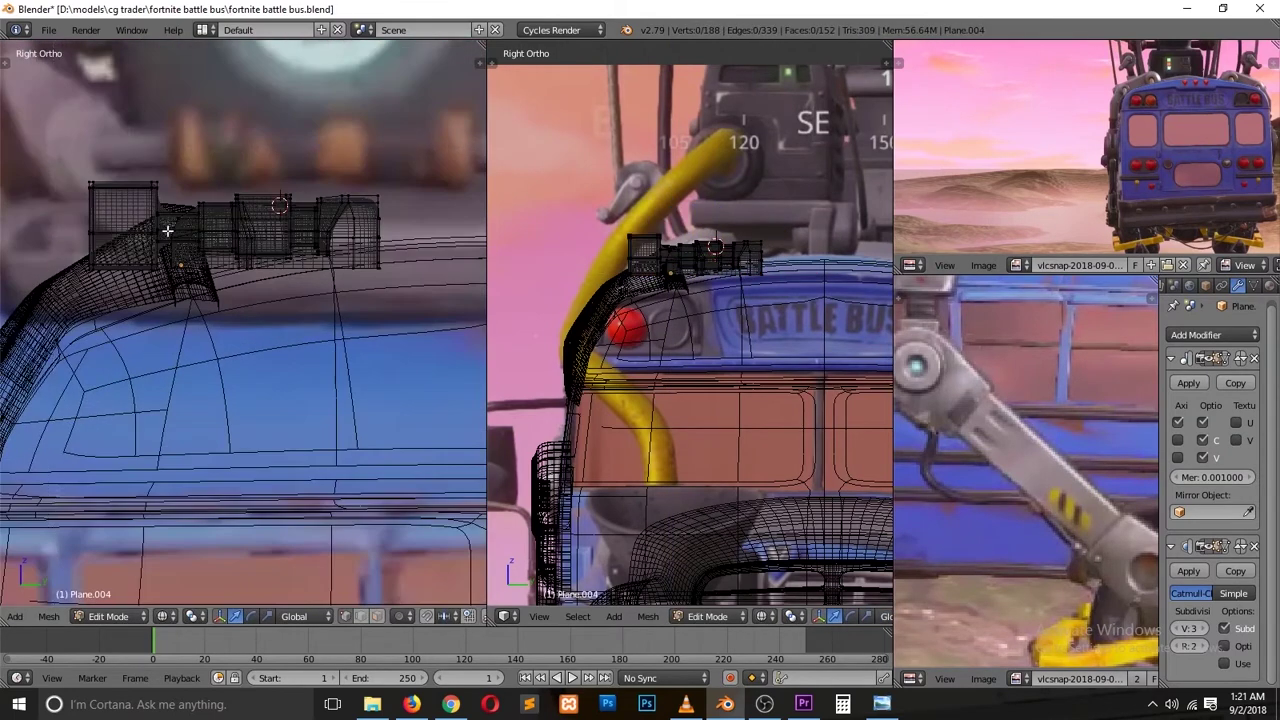
key("b")
left_click_drag(68, 147, 183, 311)
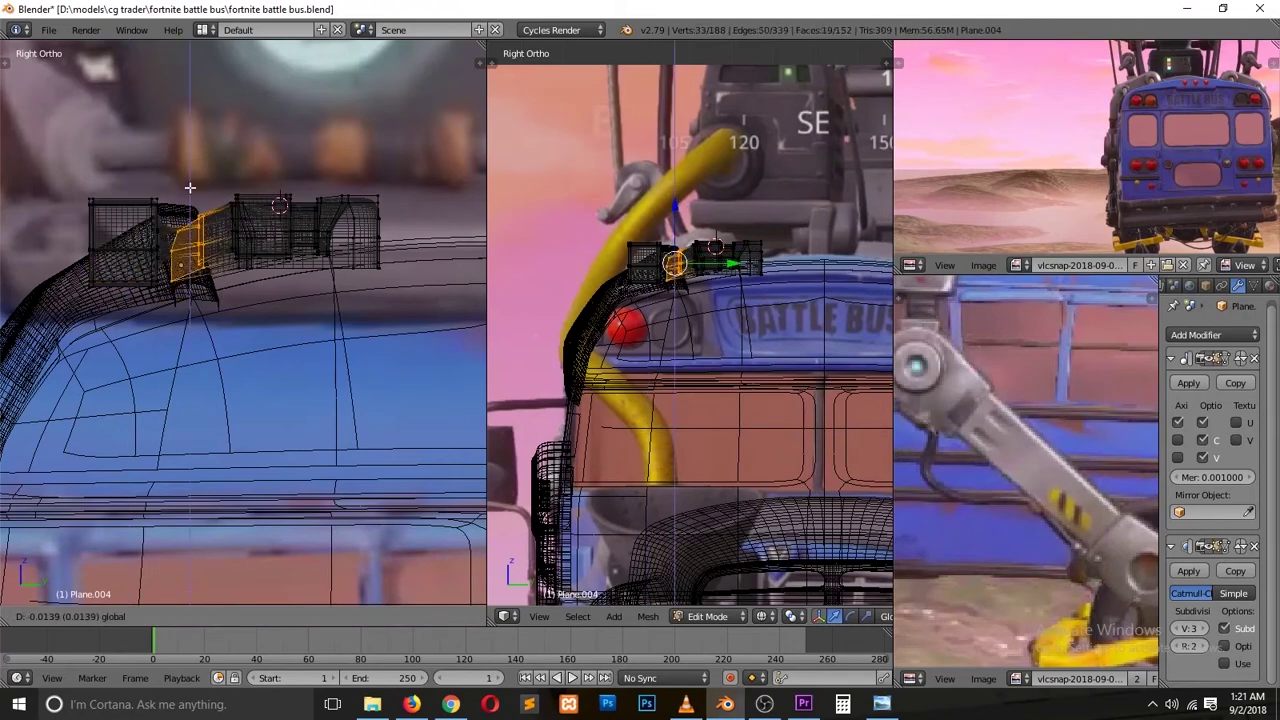
left_click(248, 184)
key("Tab")
mouse_move(248, 184)
middle_mouse_down()
mouse_move(197, 289)
mouse_move(230, 300)
middle_mouse_up()
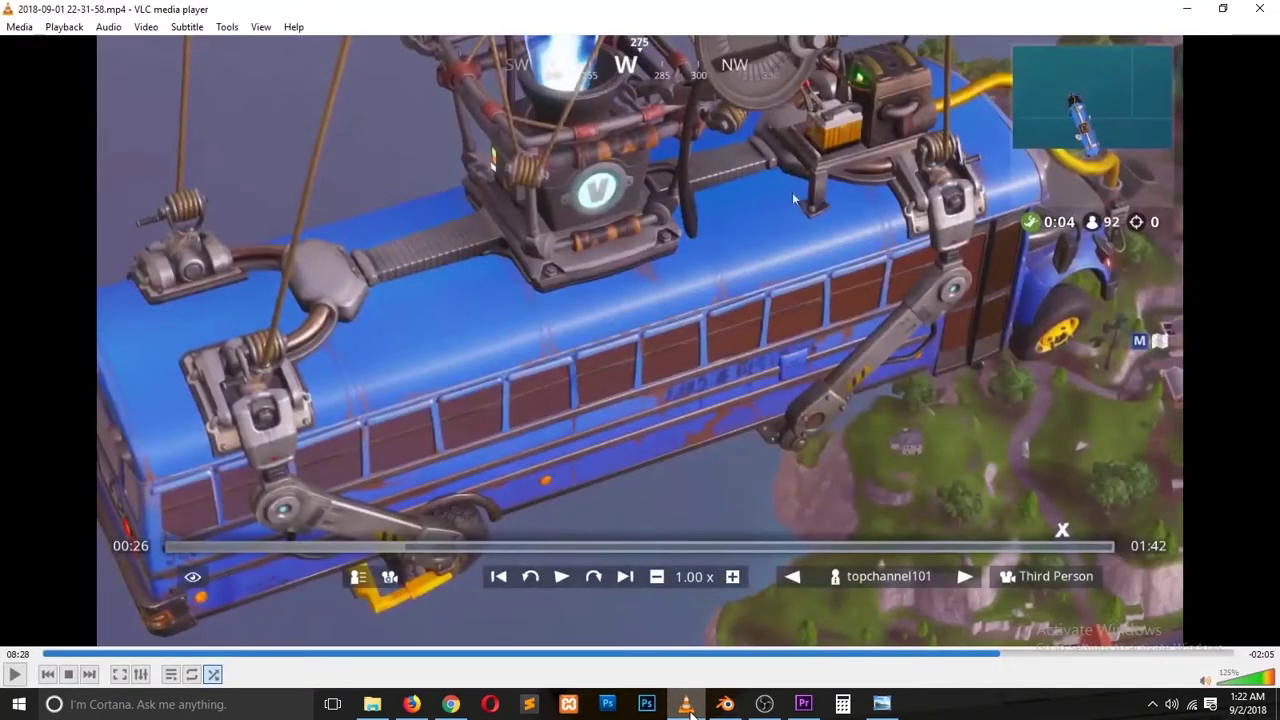
key("Tab")
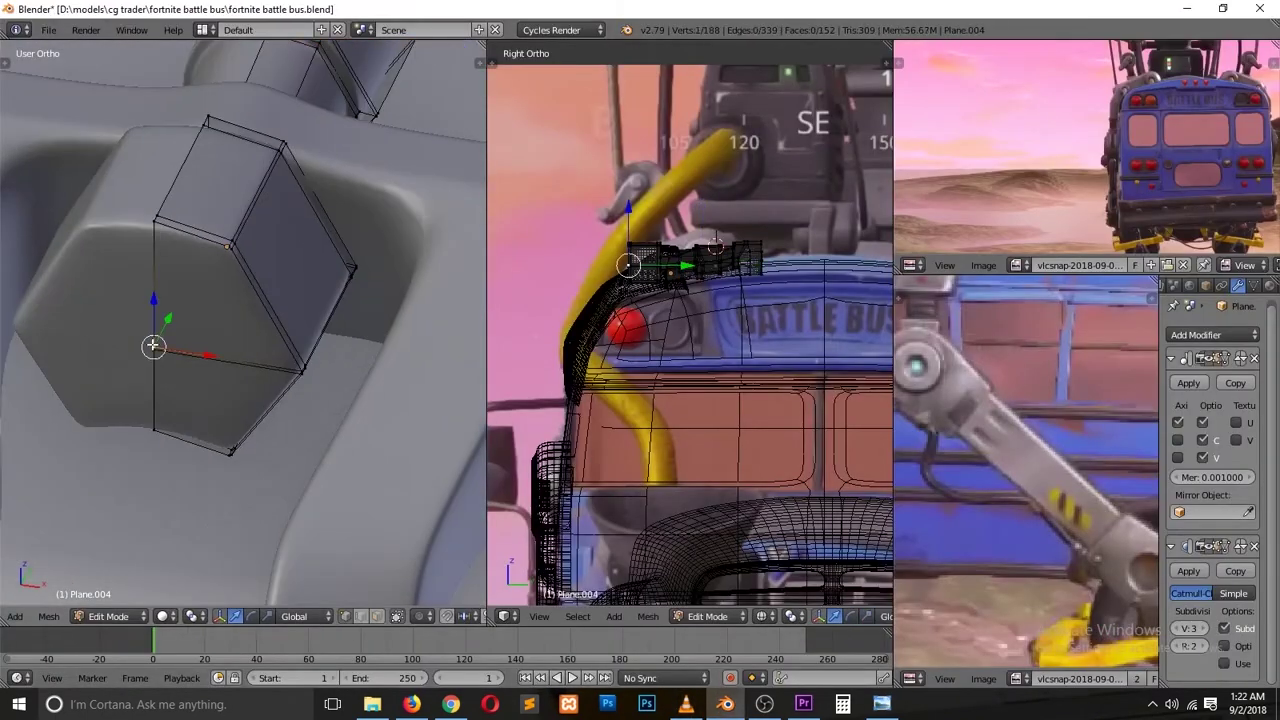
key("e")
key("z")
key("Tab")
Step: Save the blend file, overwriting the existing file
key("ctrl+j")
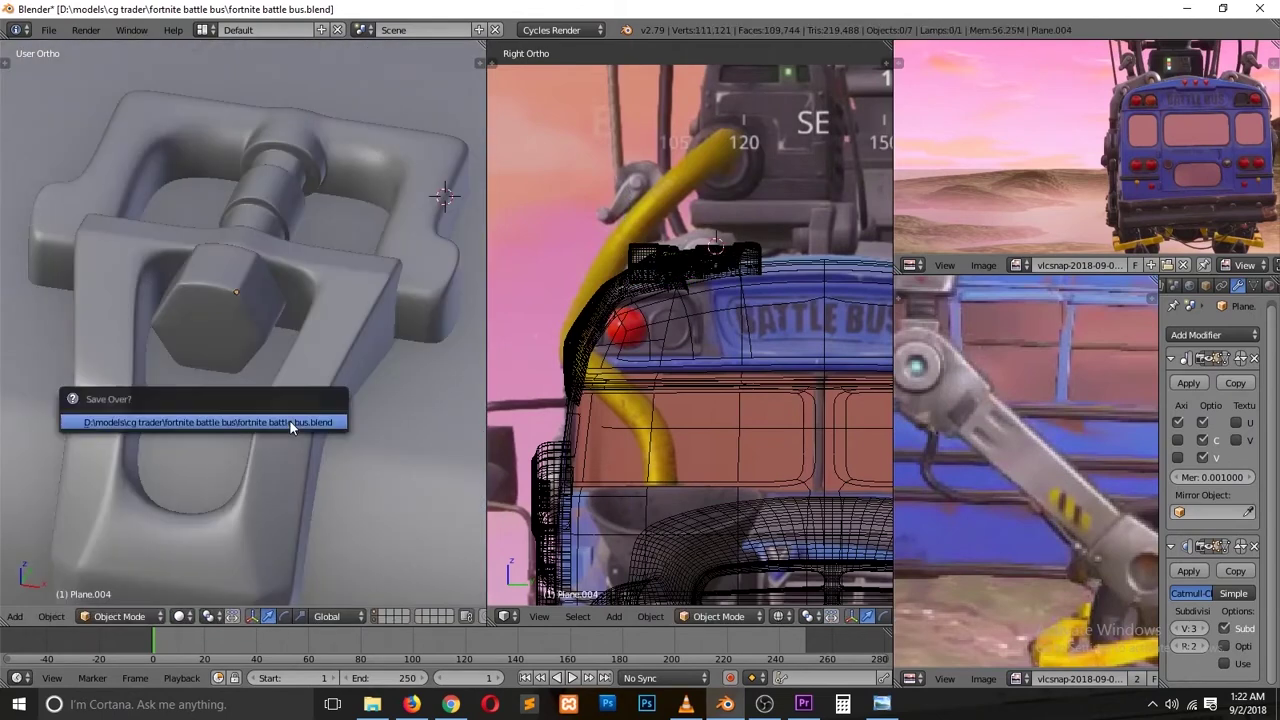
left_click(290, 421)
scroll(207, 382, "down", 3)
Step: Set the buckle's origin to the 3D cursor in top wireframe view
right_click(230, 330)
scroll(303, 340, "up", 2)
key("z")
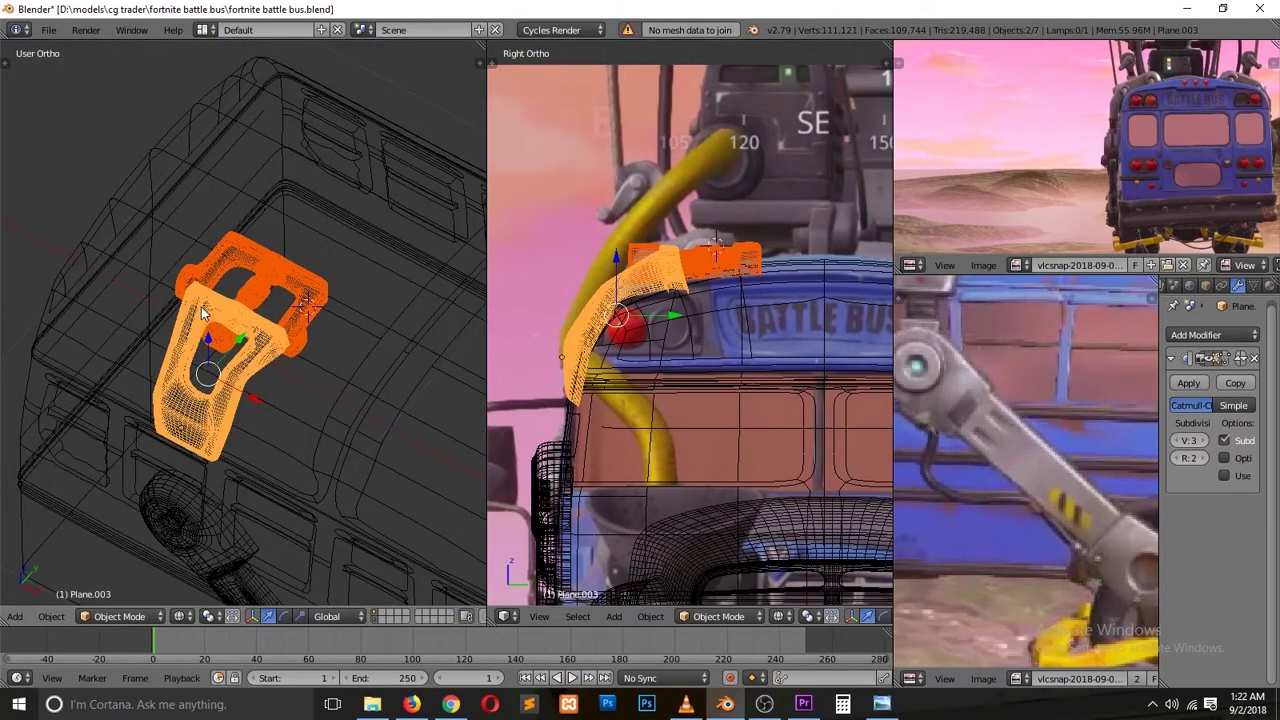
right_click(285, 271)
key("a")
key("KP_7")
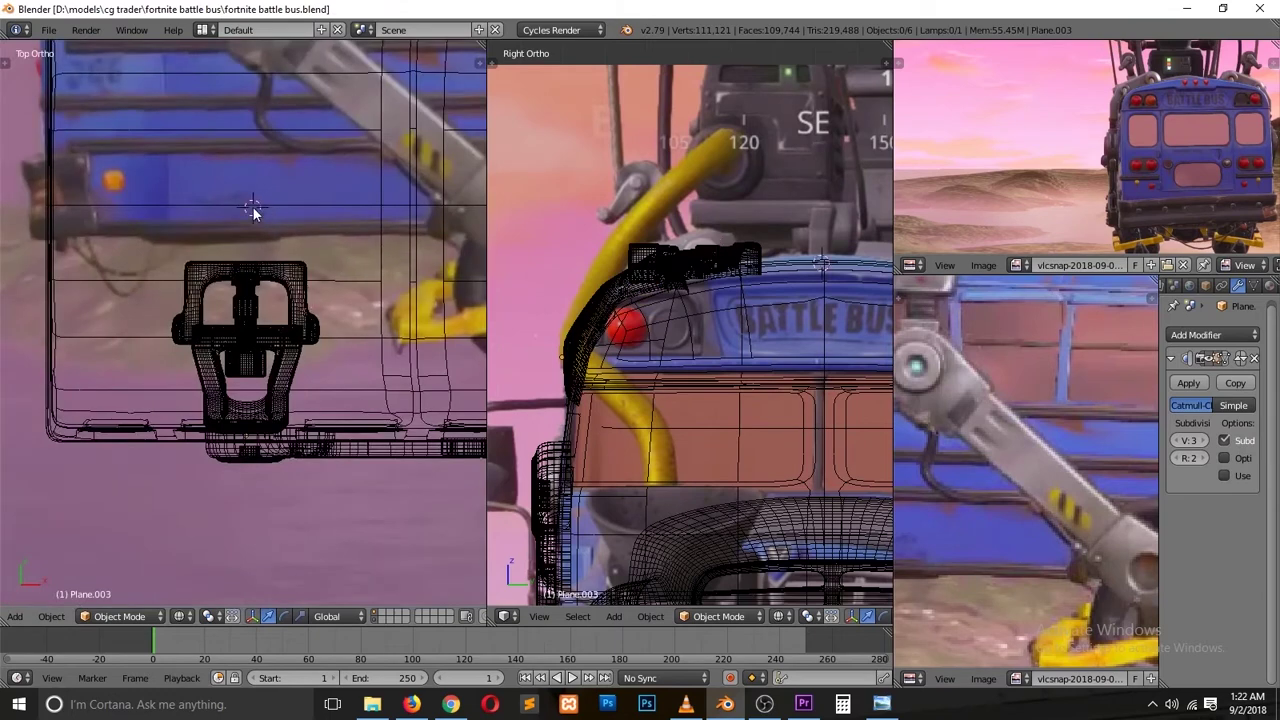
right_click(247, 261)
key("shift+ctrl+alt+c")
left_click(247, 261)
Step: Add a Mirror modifier on the Z axis to create a matching buckle pair
left_click(1212, 334)
left_click(945, 495)
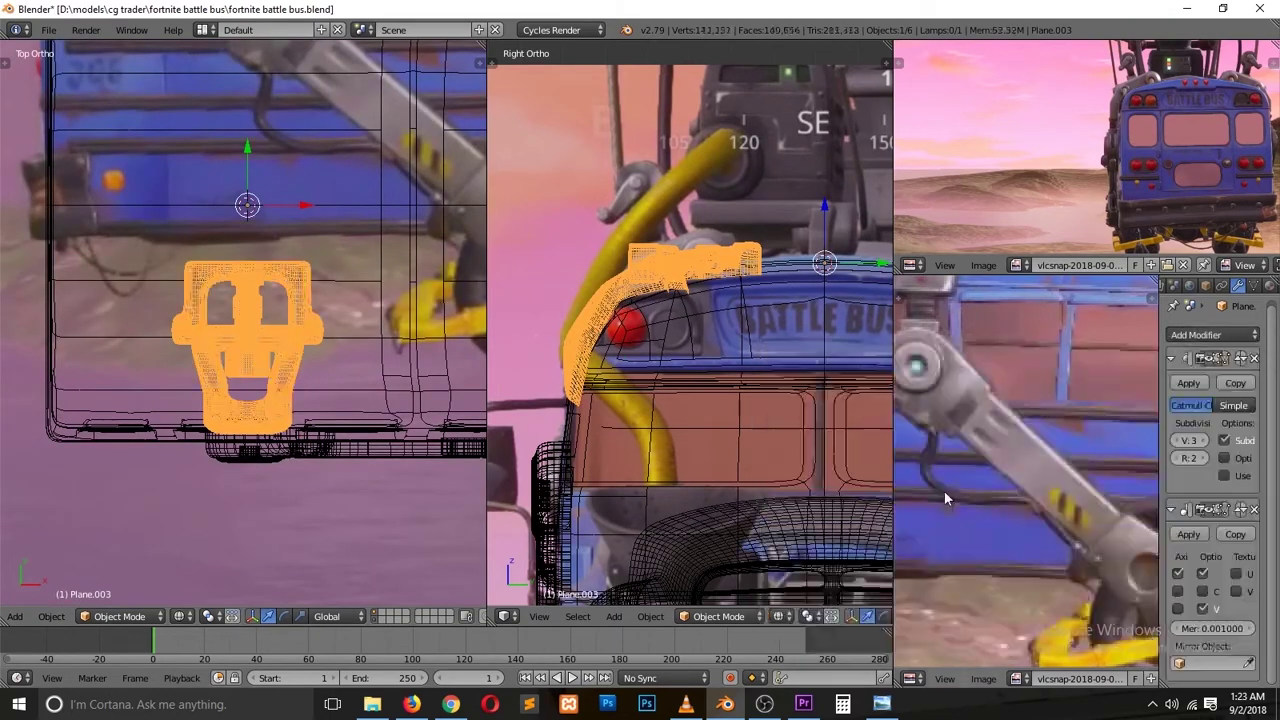
left_click_drag(1162, 497, 1114, 497)
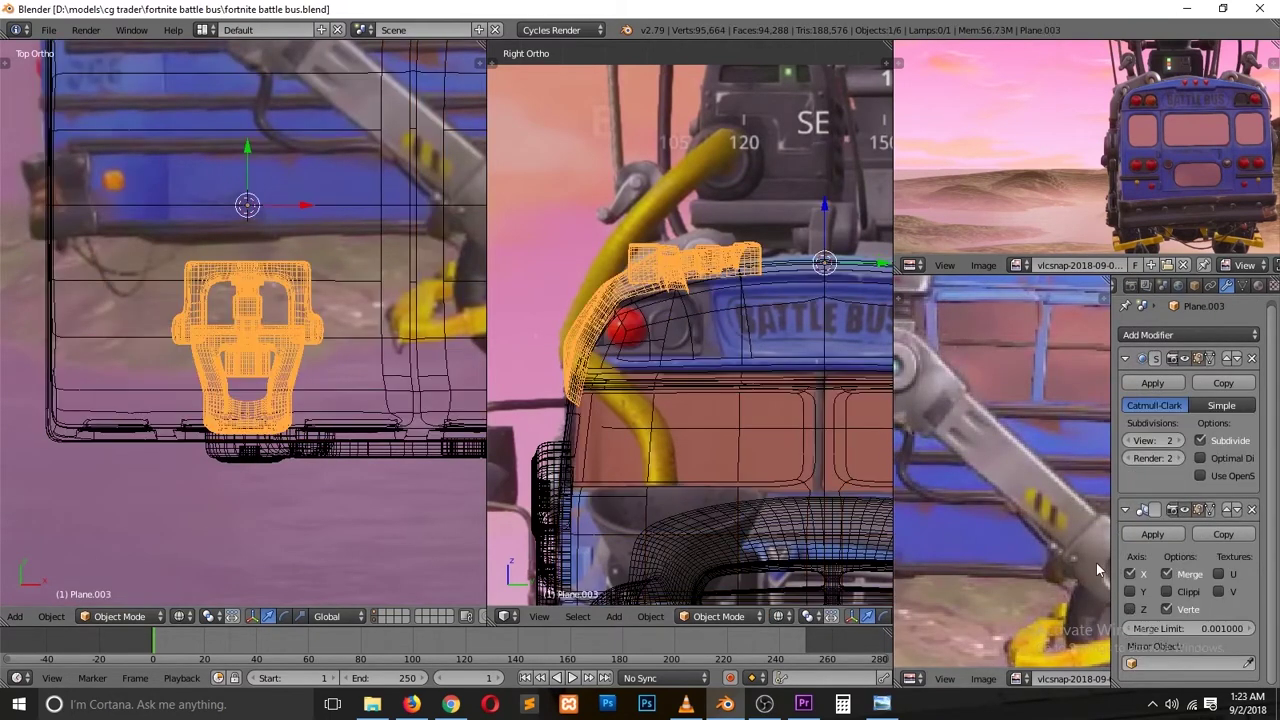
left_click(1130, 609)
key("z")
middle_click_drag(100, 300, 159, 224)
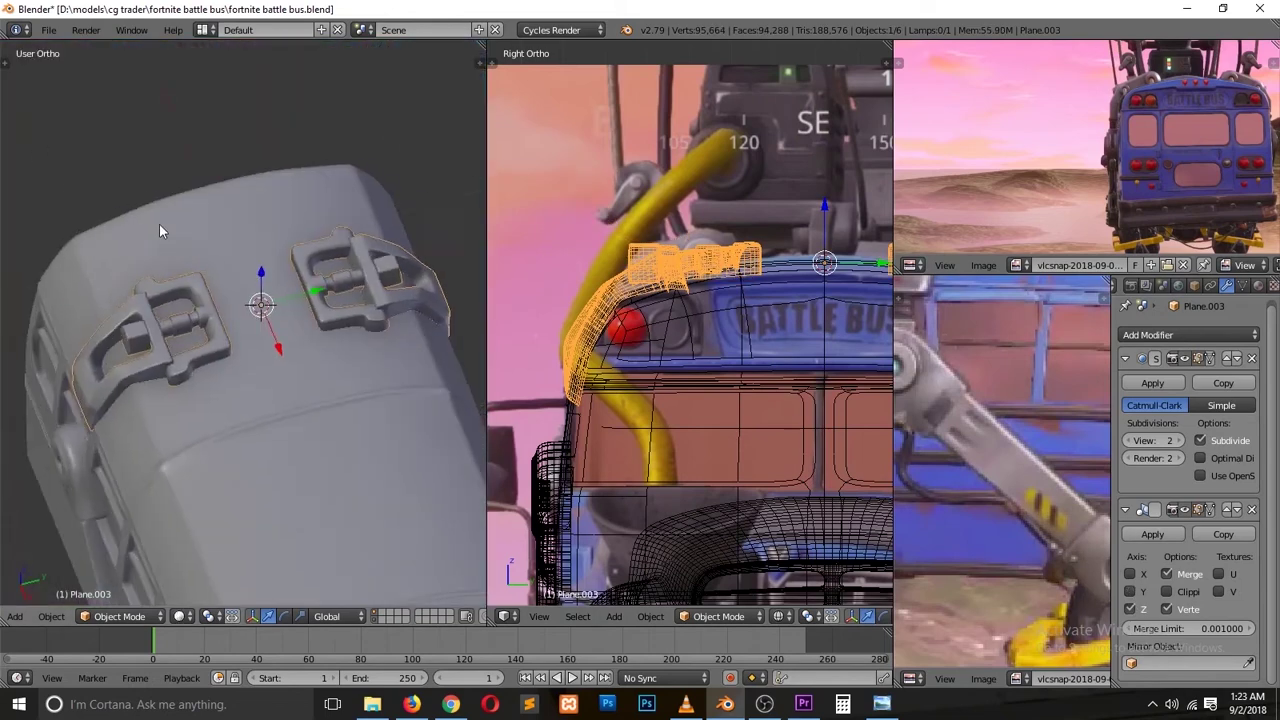
key("KP_1")
scroll(397, 353, "down", 3)
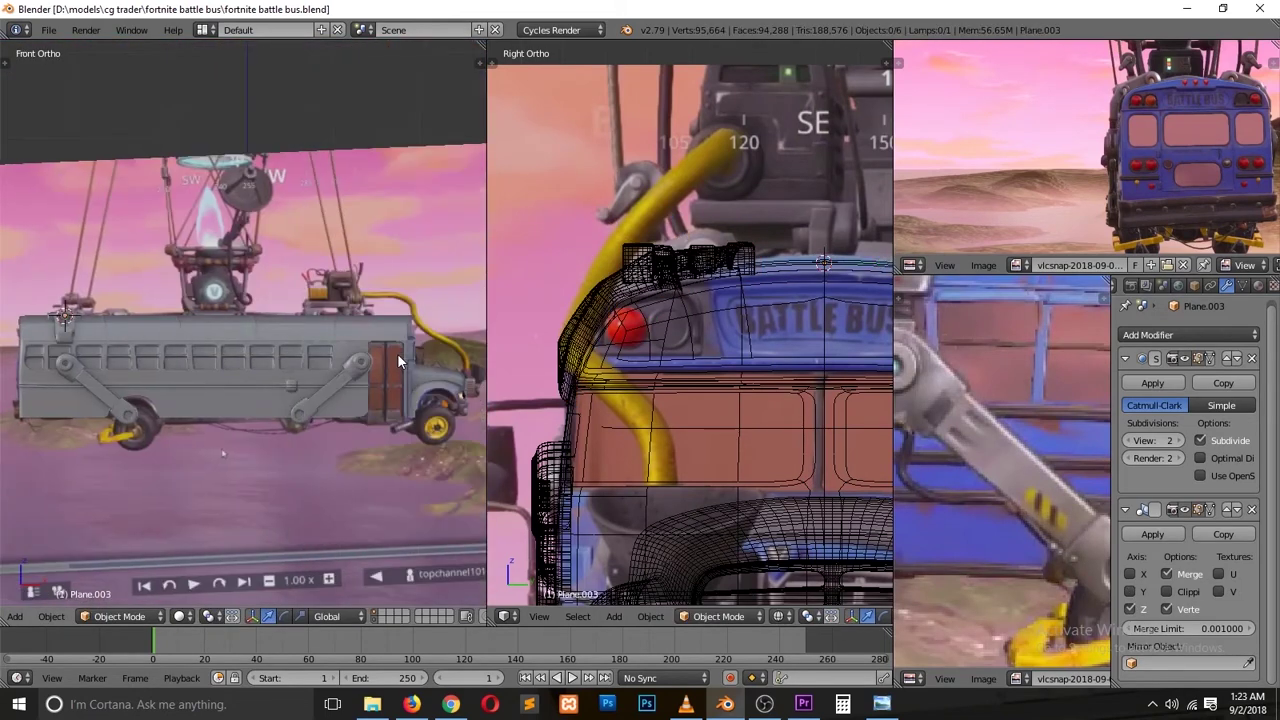
Step: Save the file with Ctrl+S and orbit around the bus in solid view
key("z")
key("ctrl+s")
left_click(179, 346)
key("z")
key("KP_7")
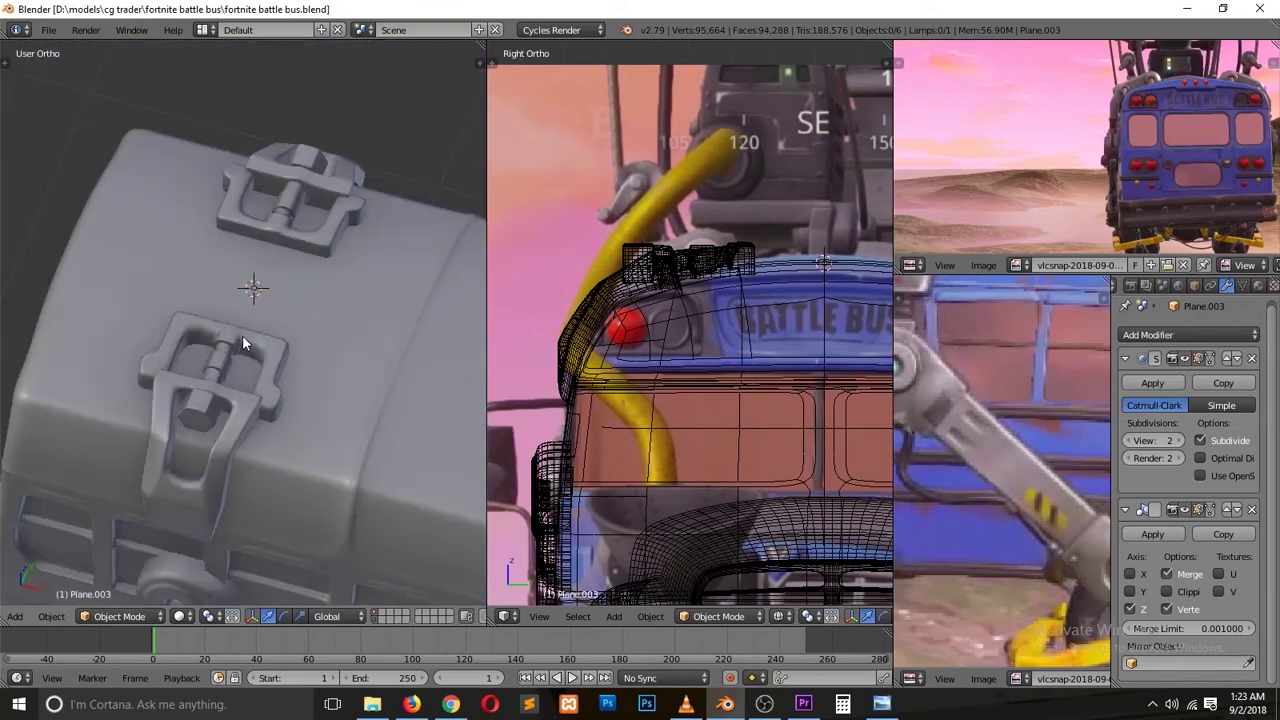
scroll(242, 335, "down", 4)
mouse_move(358, 386)
middle_mouse_down()
mouse_move(272, 275)
mouse_move(240, 392)
mouse_move(348, 380)
middle_mouse_up()
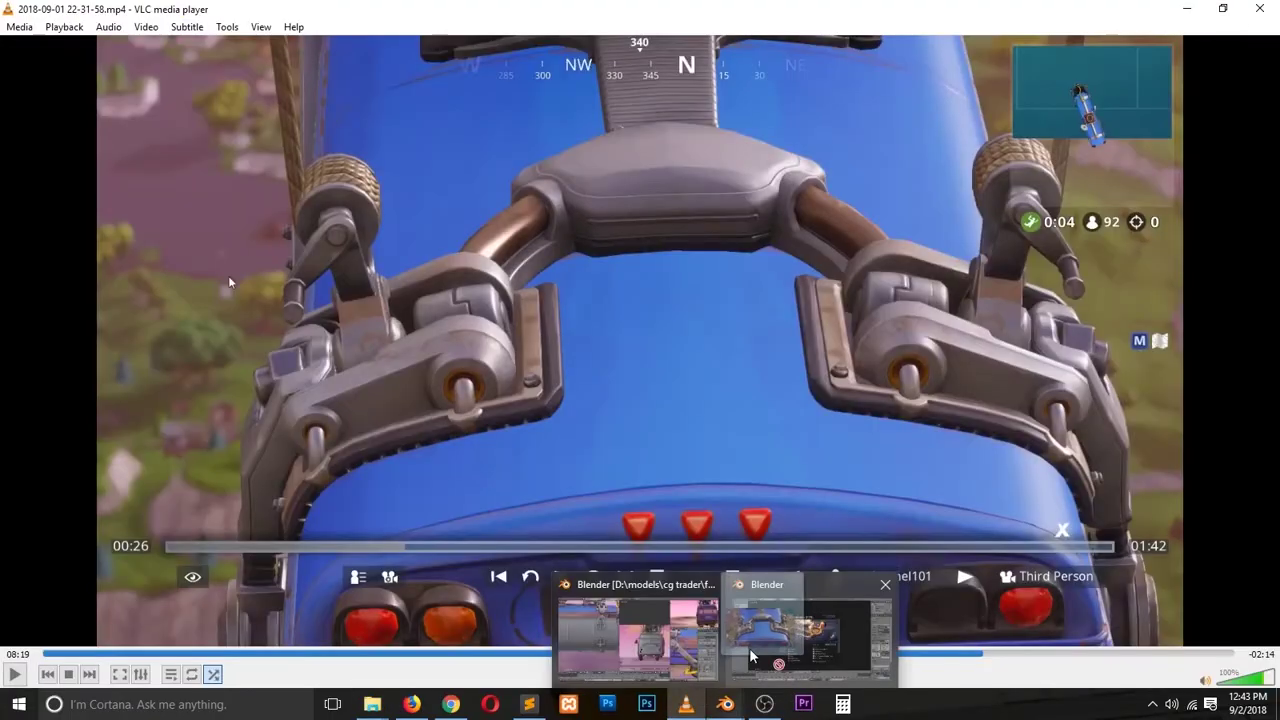
Step: Add a new mesh plane and give it a Mirror modifier
key("shift+a")
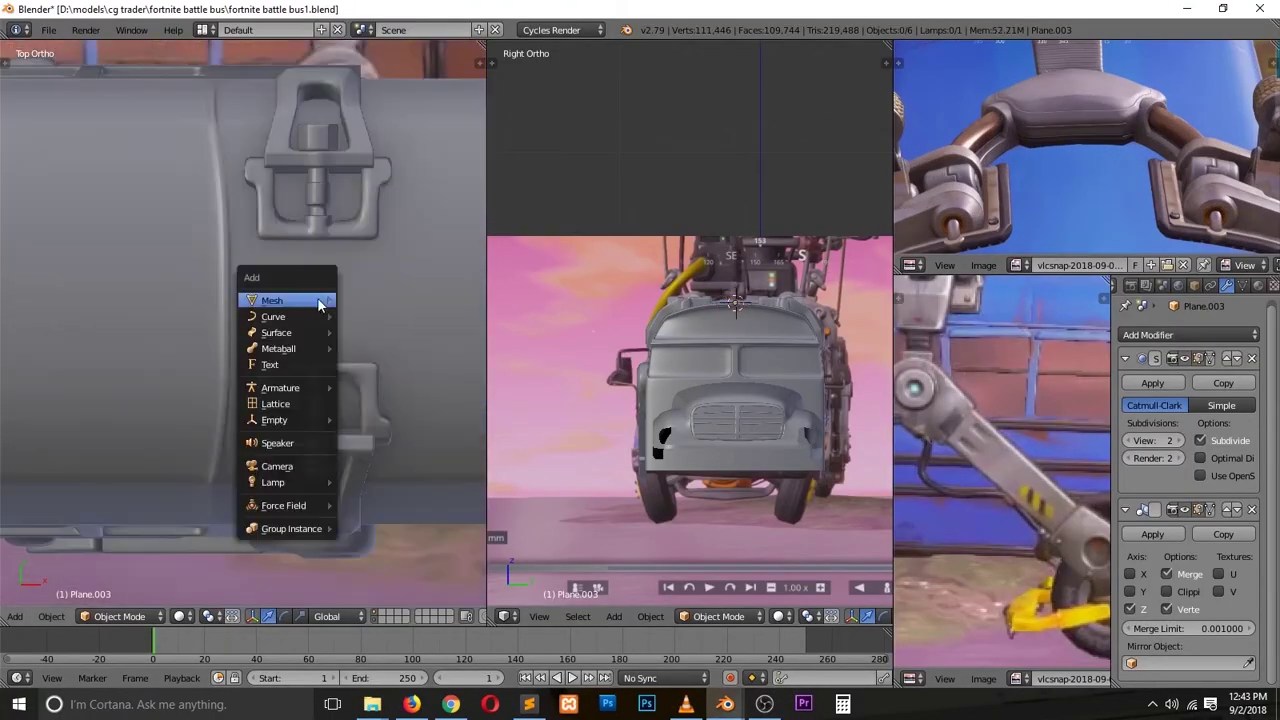
left_click(360, 297)
key("z")
key("Tab")
left_click(1188, 335)
left_click(1000, 475)
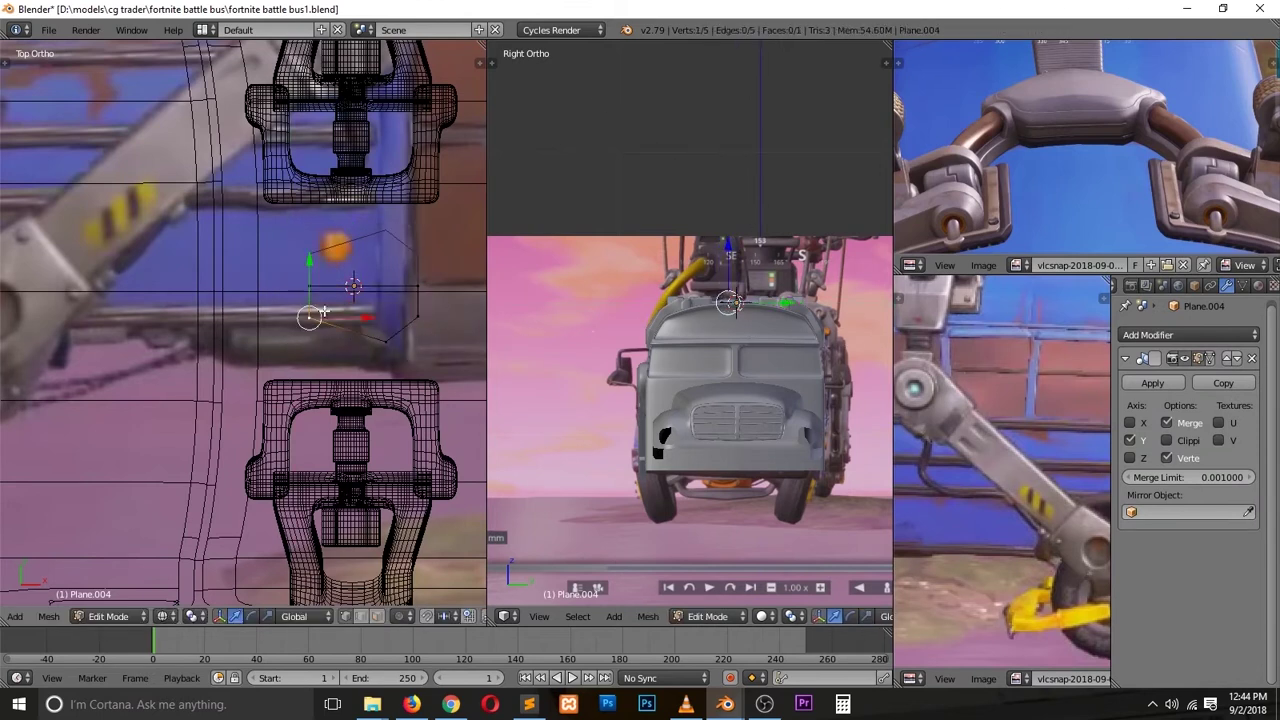
key("z")
middle_click_drag(399, 340, 300, 290)
Step: Extrude it into a block, add subdivision level 2, and dissolve an edge
key("e")
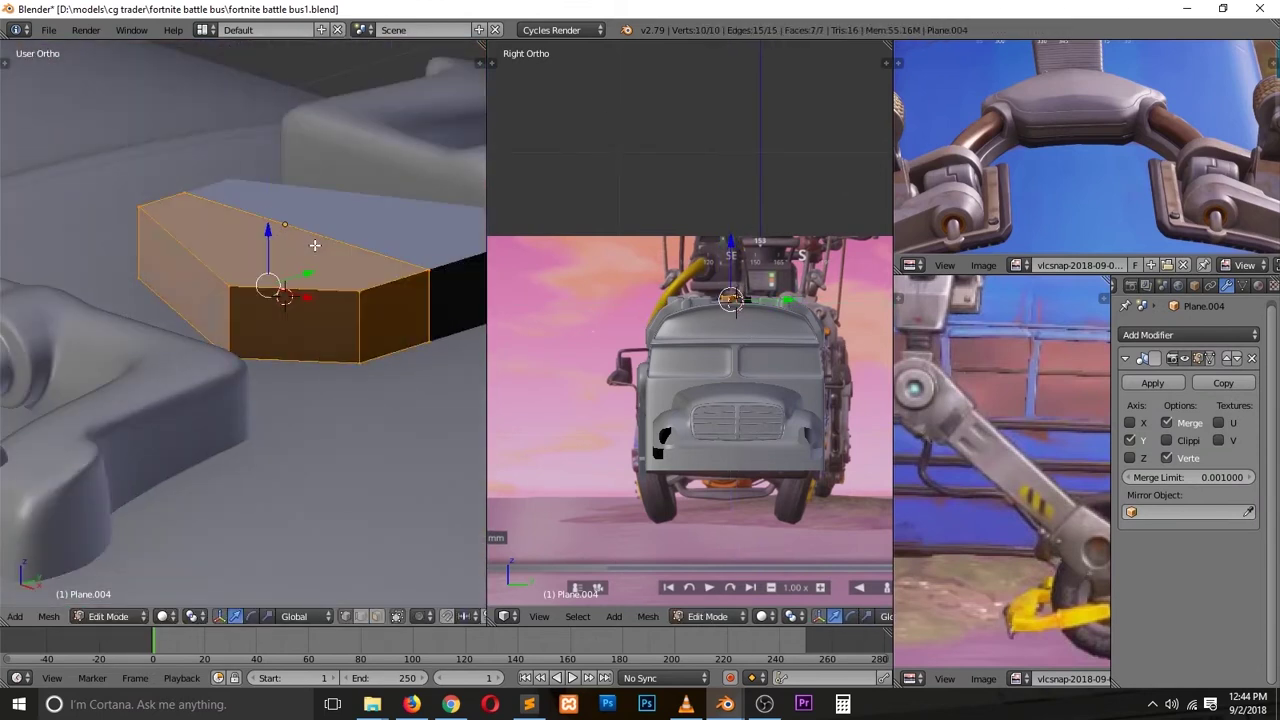
key("ctrl+2")
key("ctrl+Tab")
left_click(268, 330)
key("a")
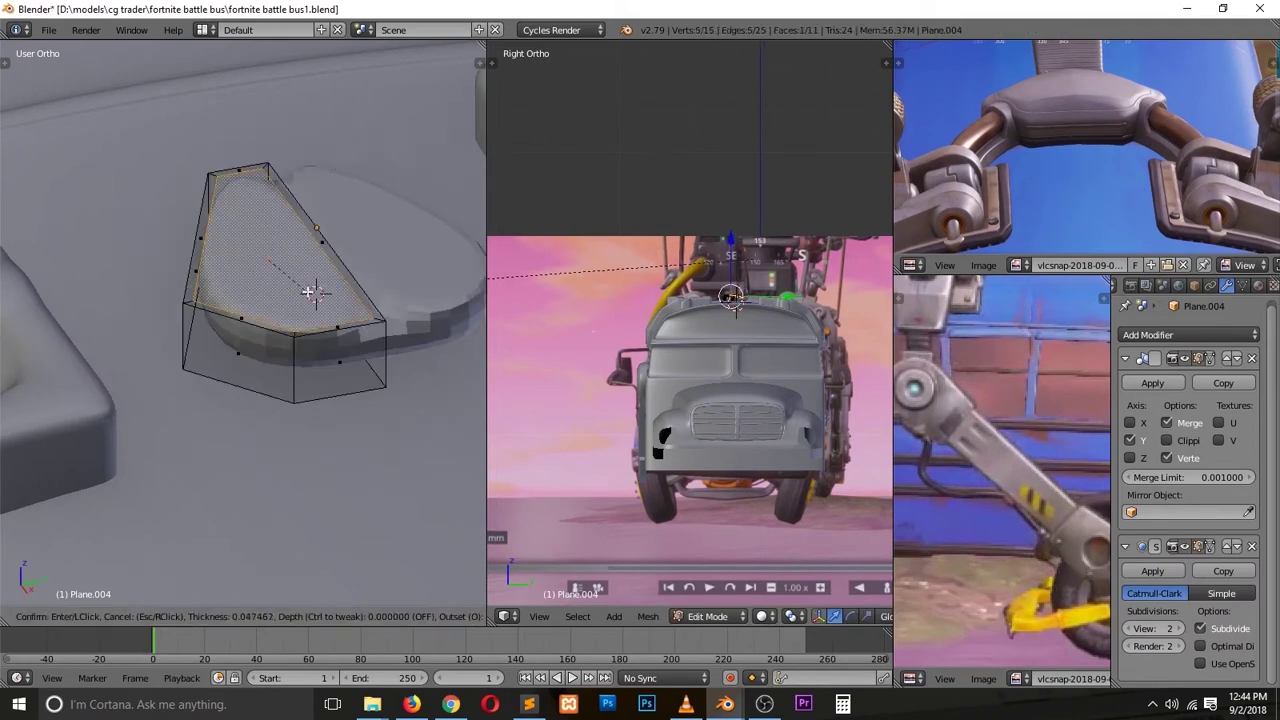
key("ctrl+Tab")
key("ctrl+x")
key("KP_Divide")
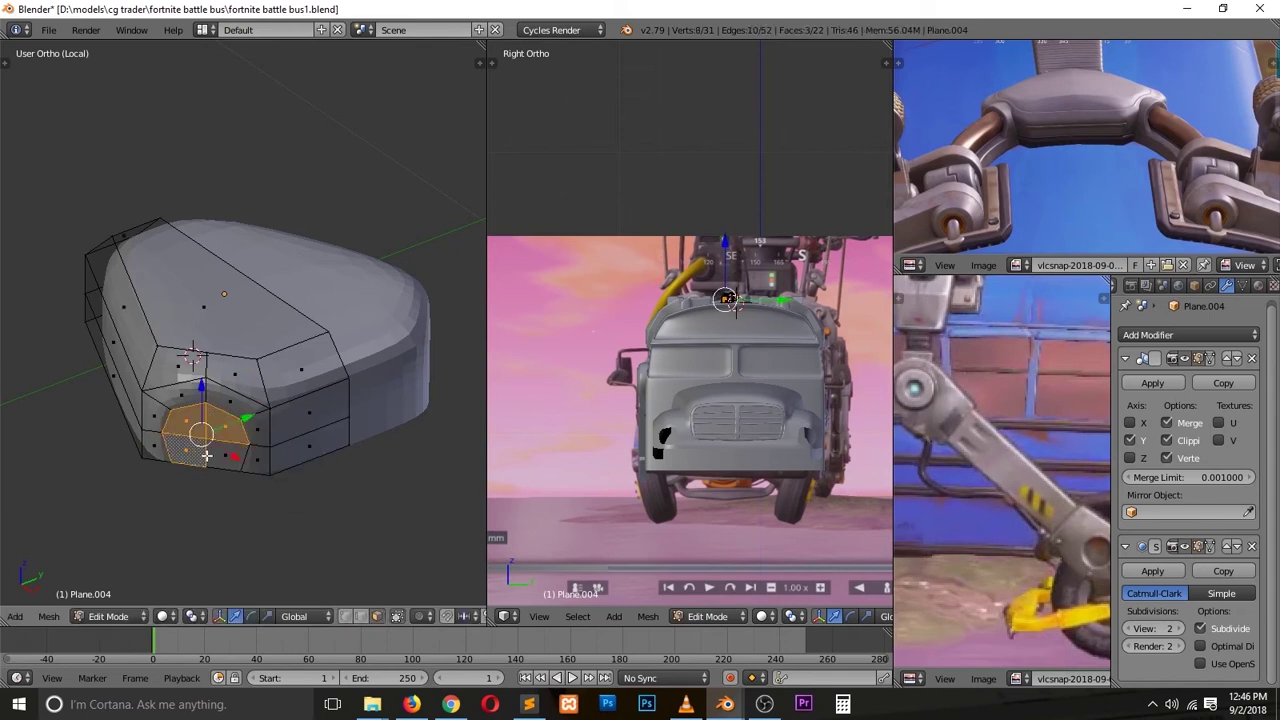
Step: Inset the block's end face to form a wider ring of faces
key("ctrl+z")
mouse_move(205, 456)
middle_mouse_down()
mouse_move(175, 382)
mouse_move(246, 469)
middle_mouse_up()
key("ctrl+z")
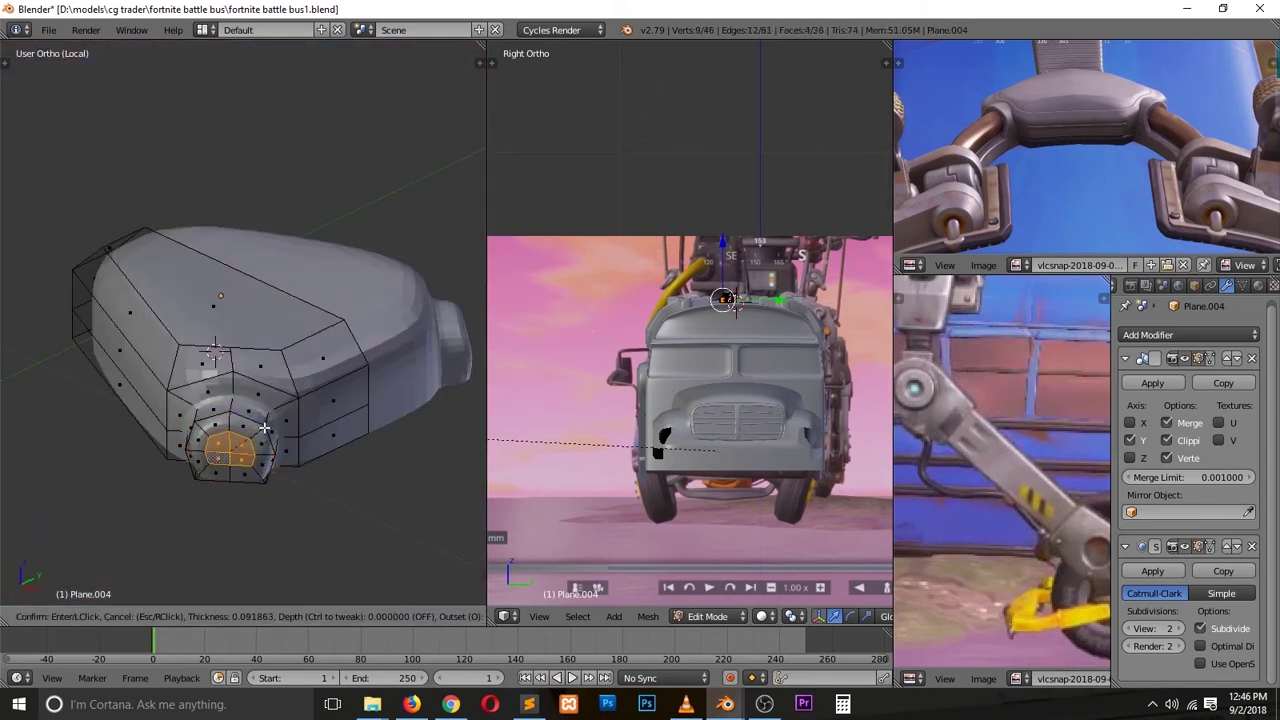
left_click(259, 479)
key("KP_Divide")
Step: Resize the triangular fitting viewed from the top
key("KP_7")
key("Tab")
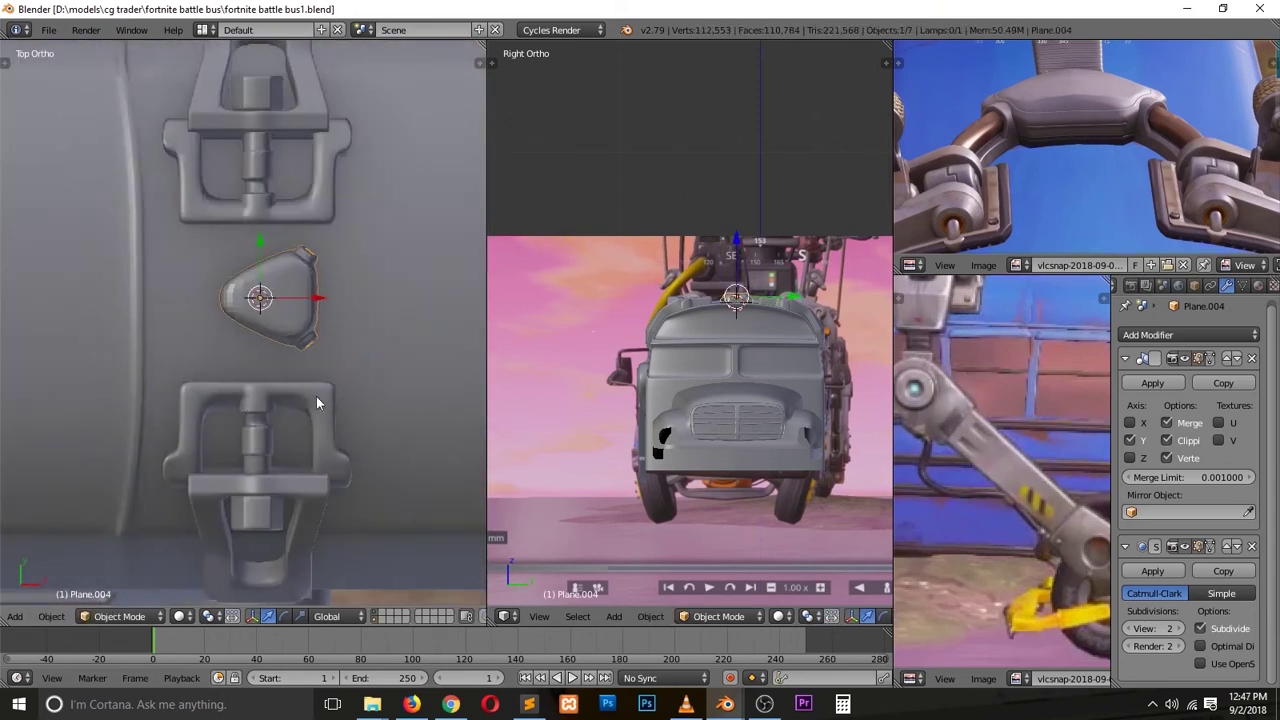
key("g")
left_click(136, 228)
key("Tab")
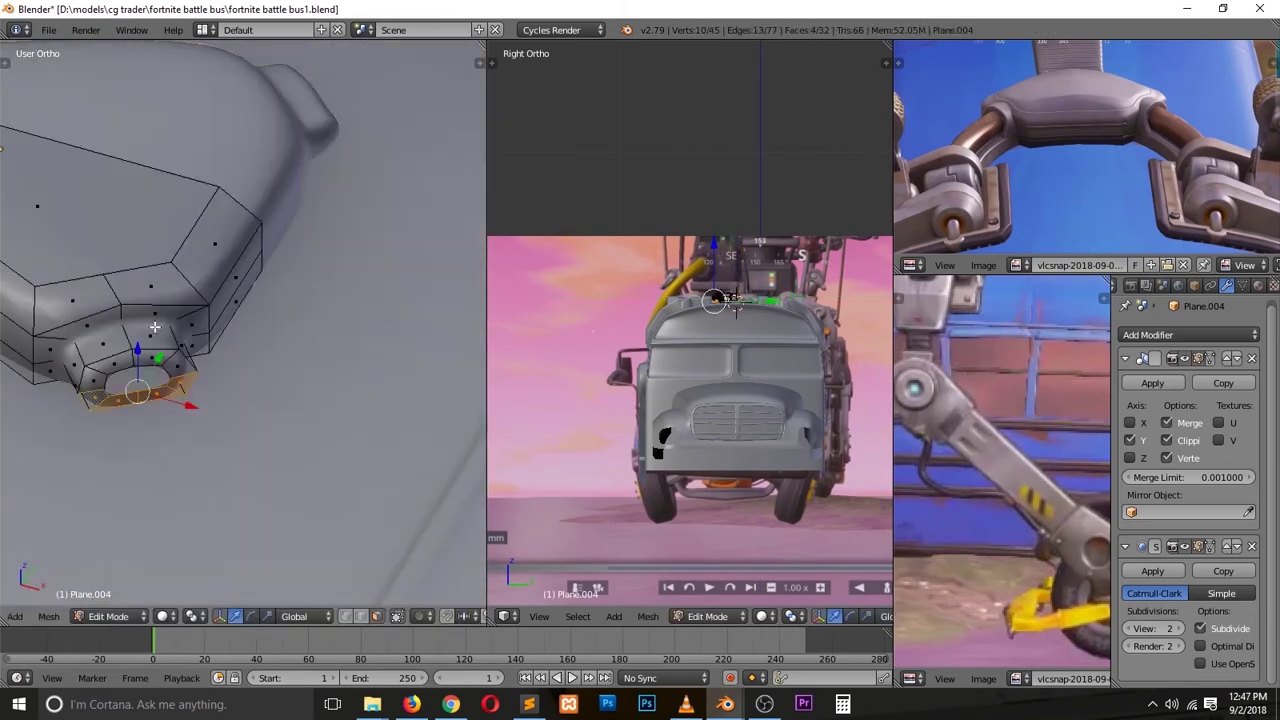
middle_click_drag(150, 300, 100, 320)
Step: Move the bottom ring and select the edge loop around the hole rim
key("g")
scroll(192, 320, "up", 3)
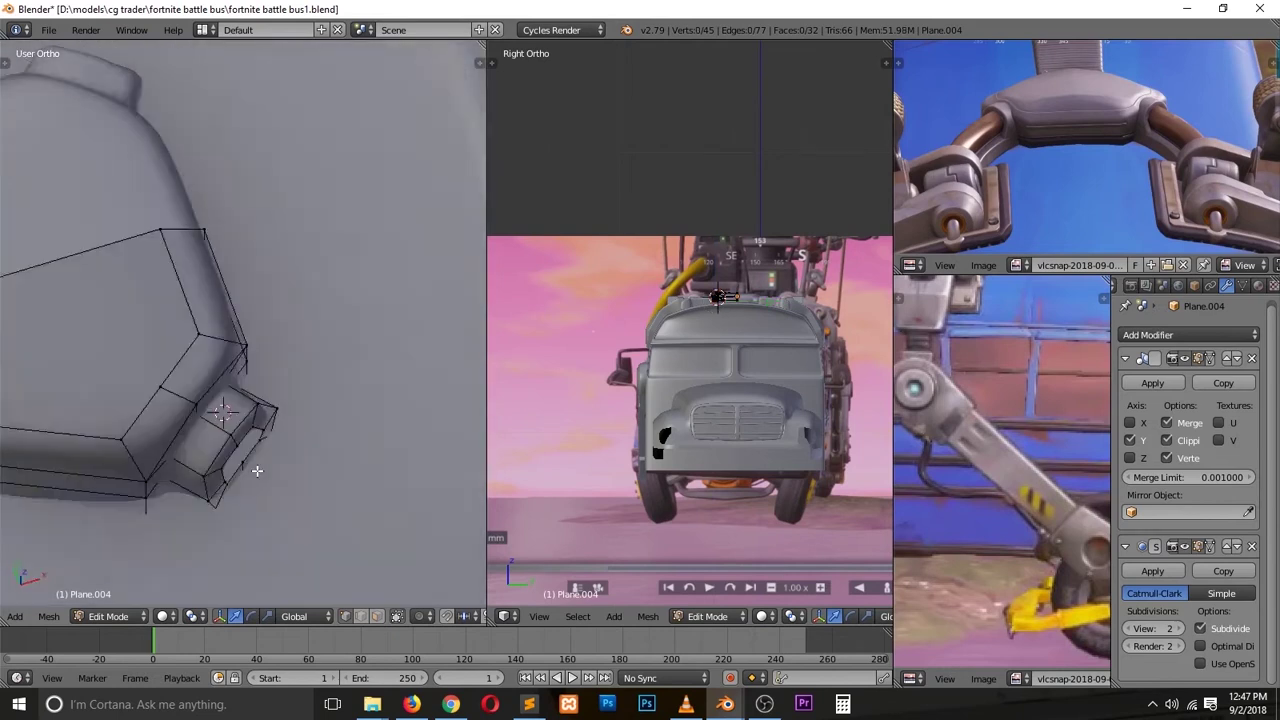
scroll(240, 417, "down", 2)
key("a")
key("ctrl+Tab")
key("a")
middle_click_drag(235, 378, 147, 437)
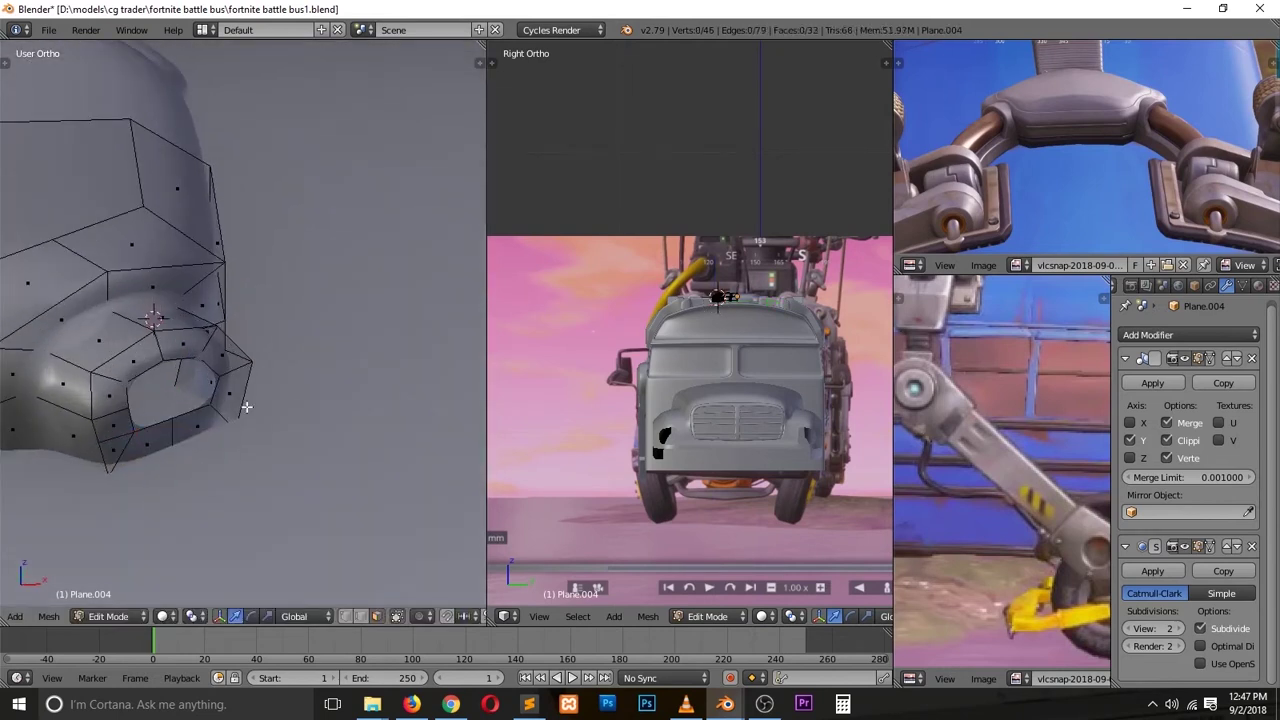
middle_click_drag(246, 407, 123, 417)
left_click(152, 420, "alt")
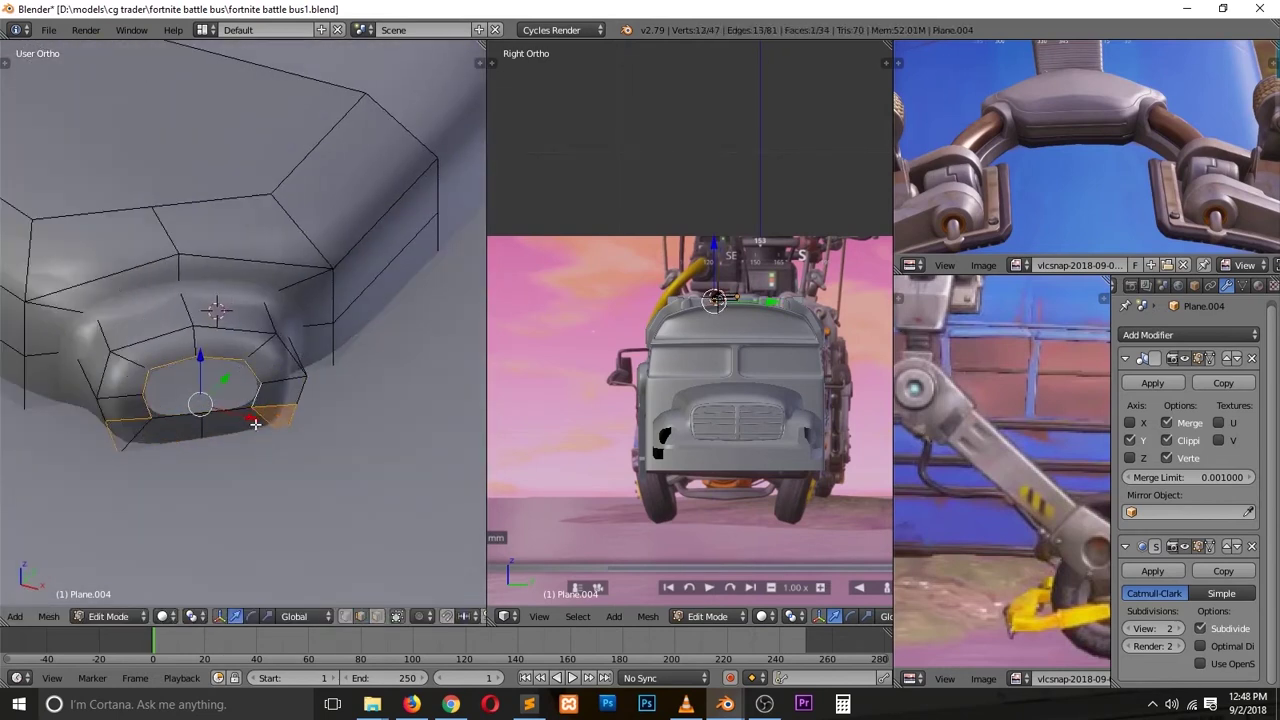
key("KP_7")
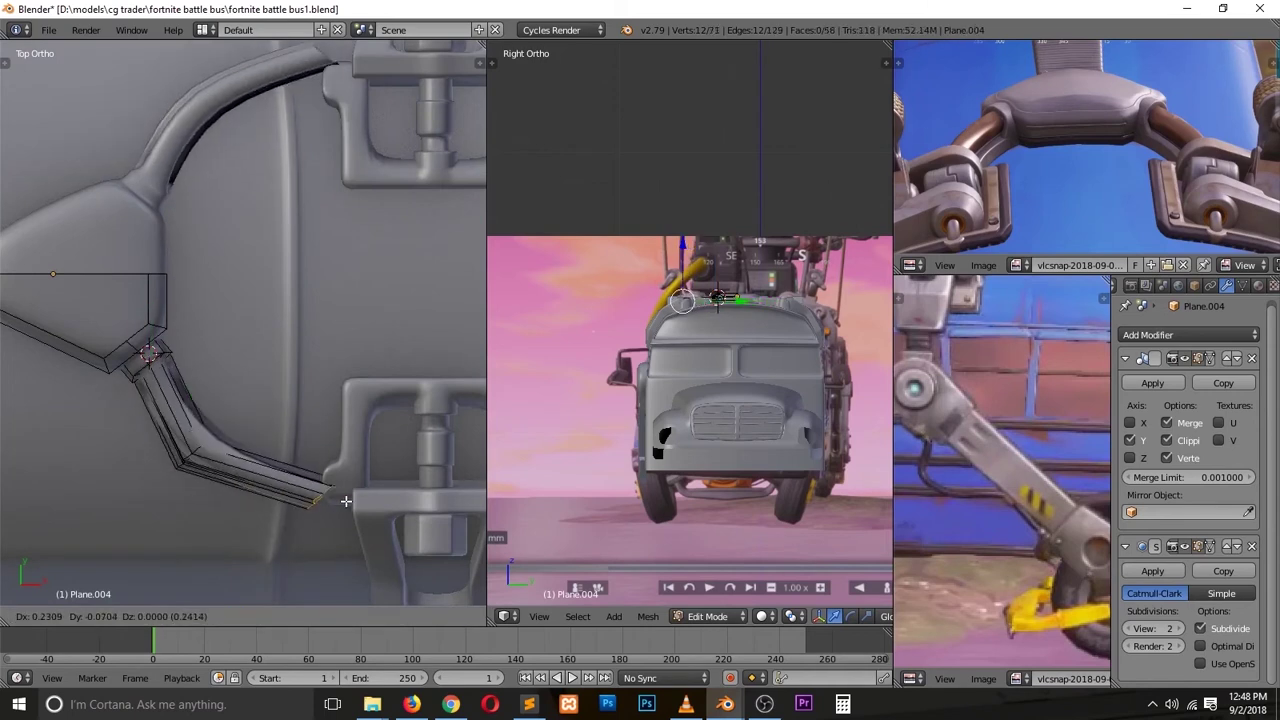
Step: Isolate the fitting and delete the selected end faces
key("KP_Divide")
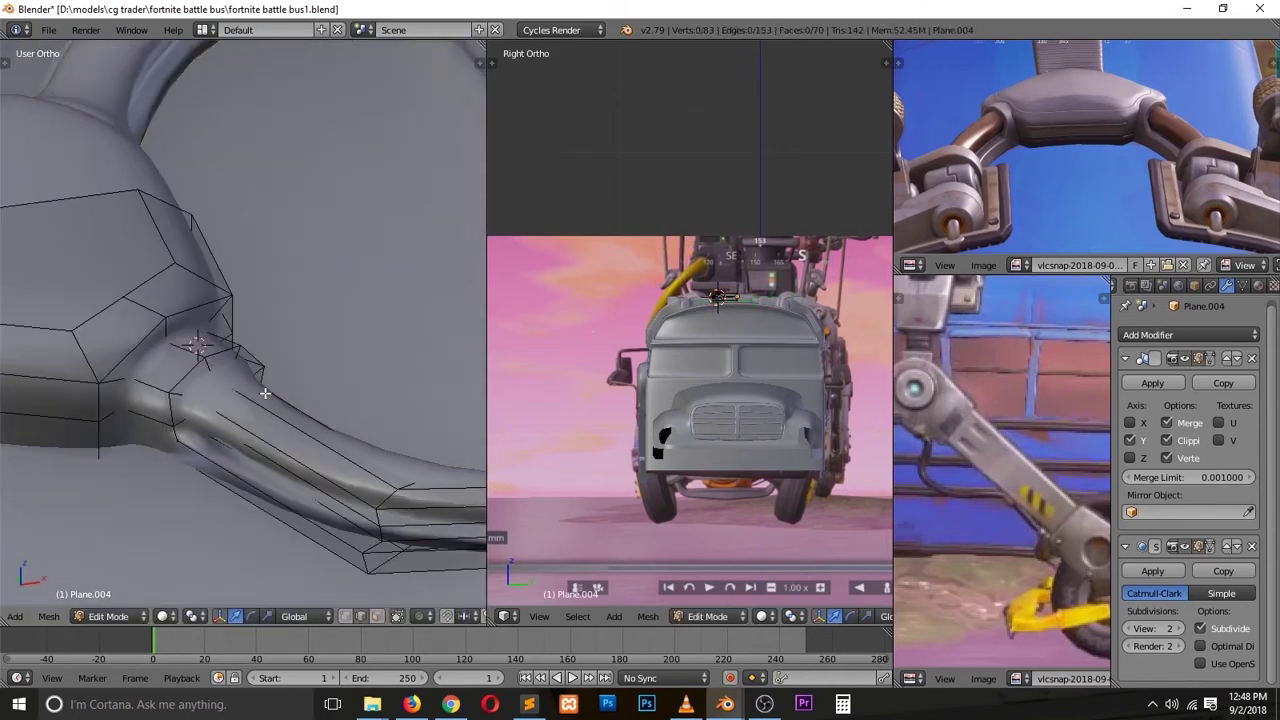
scroll(240, 432, "up", 5)
middle_click_drag(240, 432, 237, 223)
key("Tab")
key("x")
left_click(422, 133)
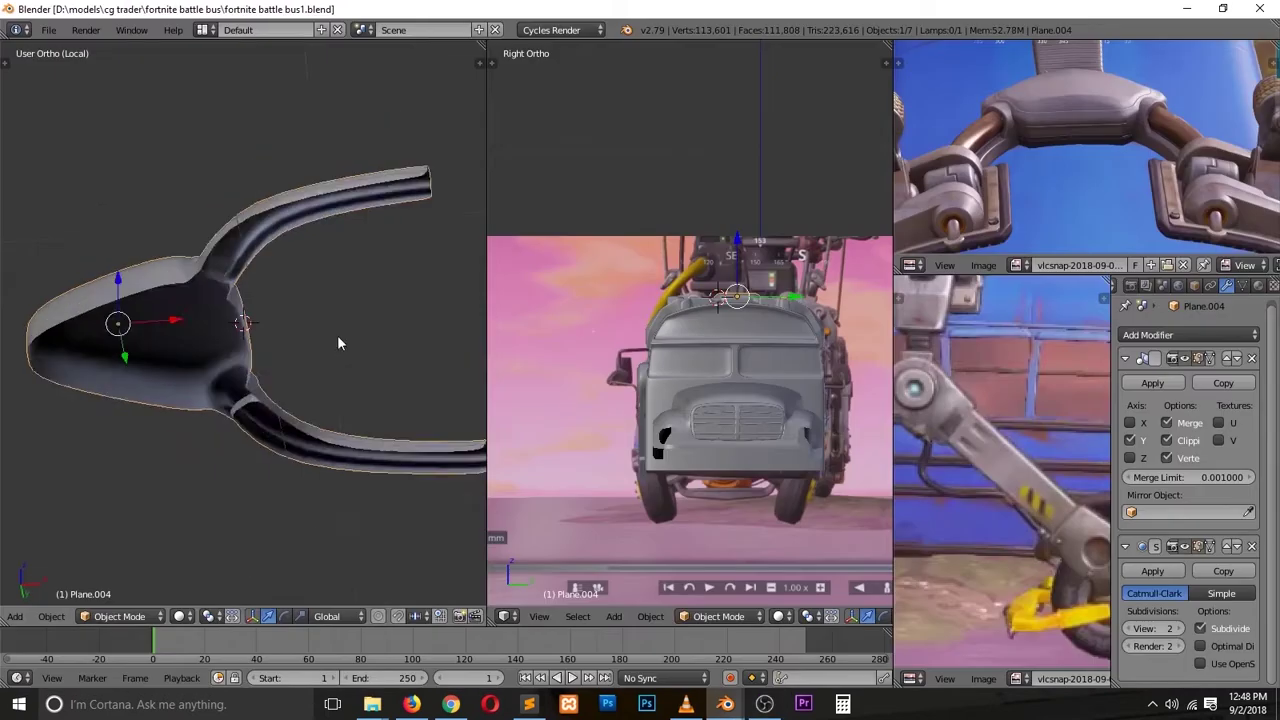
scroll(337, 335, "up", 5)
Step: Add an edge loop along the tube, knife-cut the top face, and dissolve the extra vertex
key("ctrl+Tab")
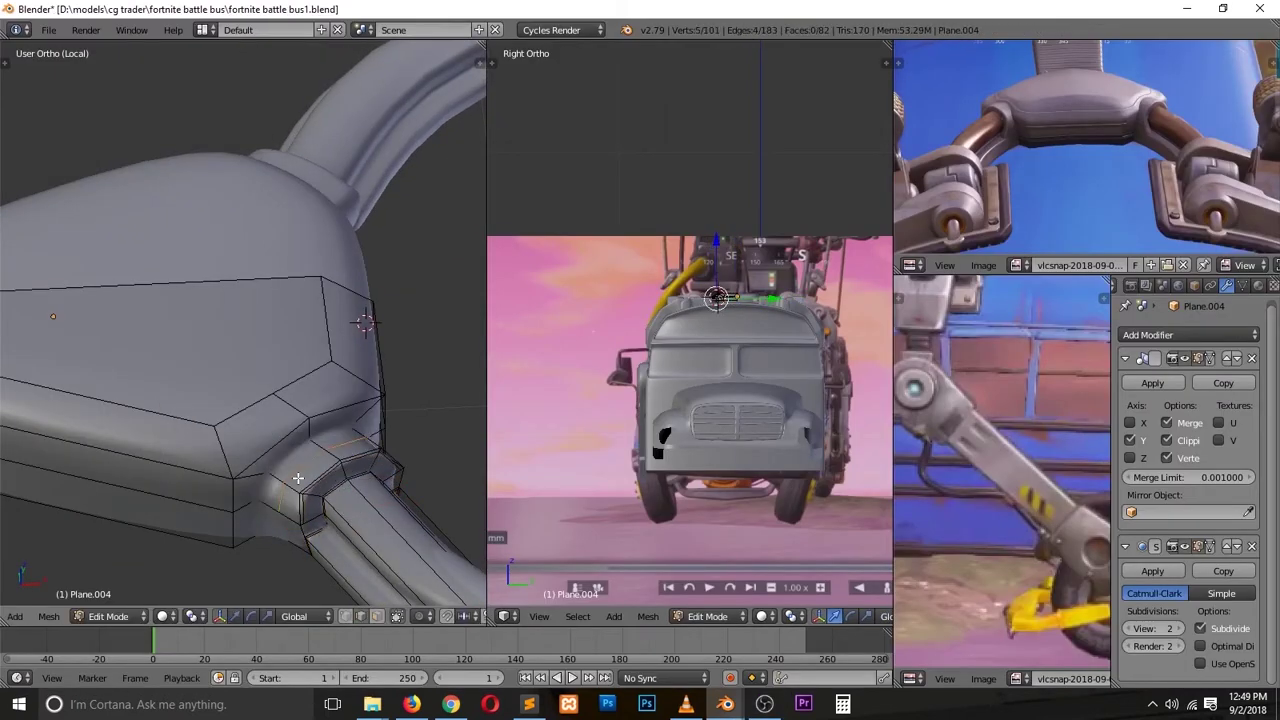
middle_click_drag(298, 478, 312, 497)
left_click(303, 503)
scroll(277, 523, "down", 5)
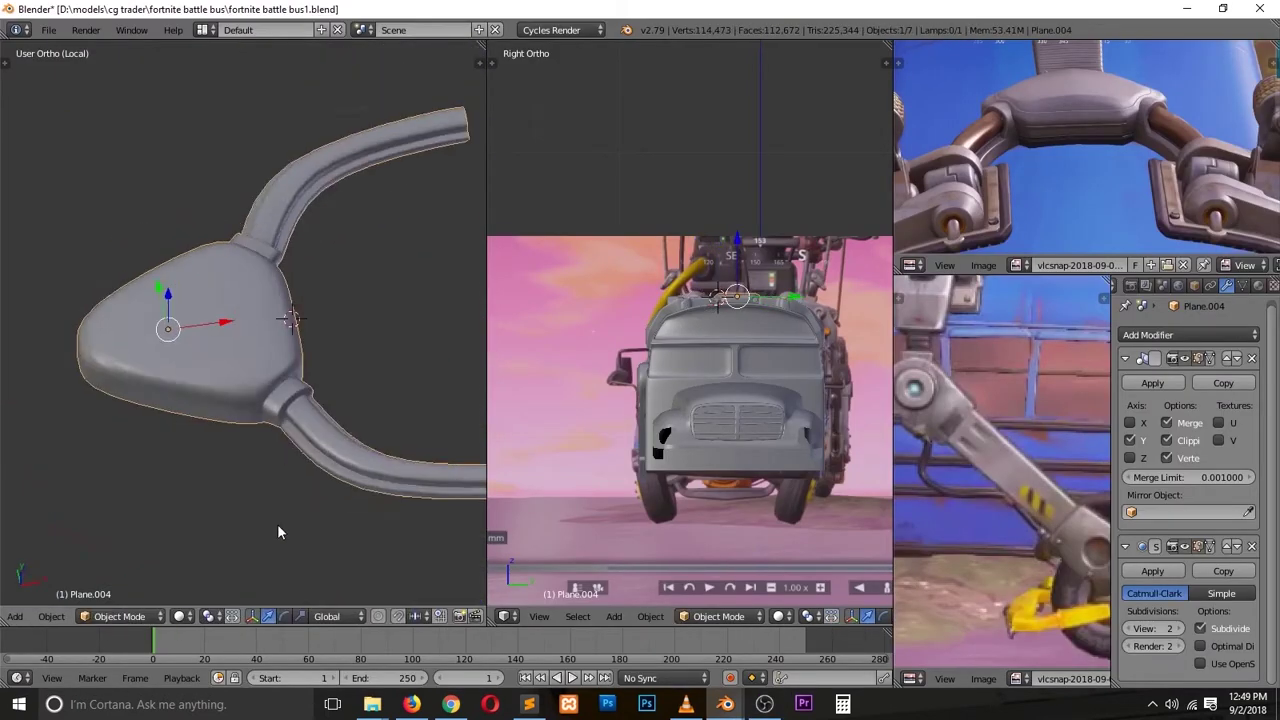
scroll(277, 523, "up", 5)
left_click(222, 300)
middle_click_drag(222, 300, 265, 362)
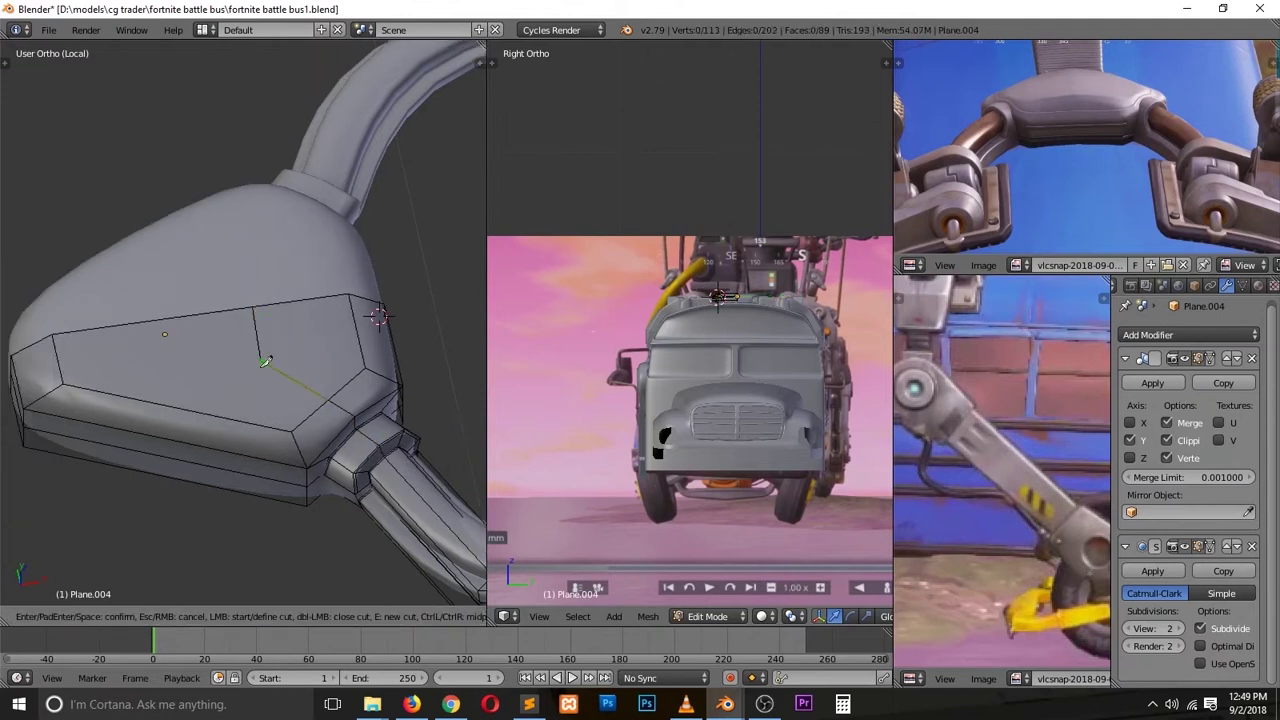
left_click(68, 380)
key("Return")
middle_click_drag(68, 380, 409, 357)
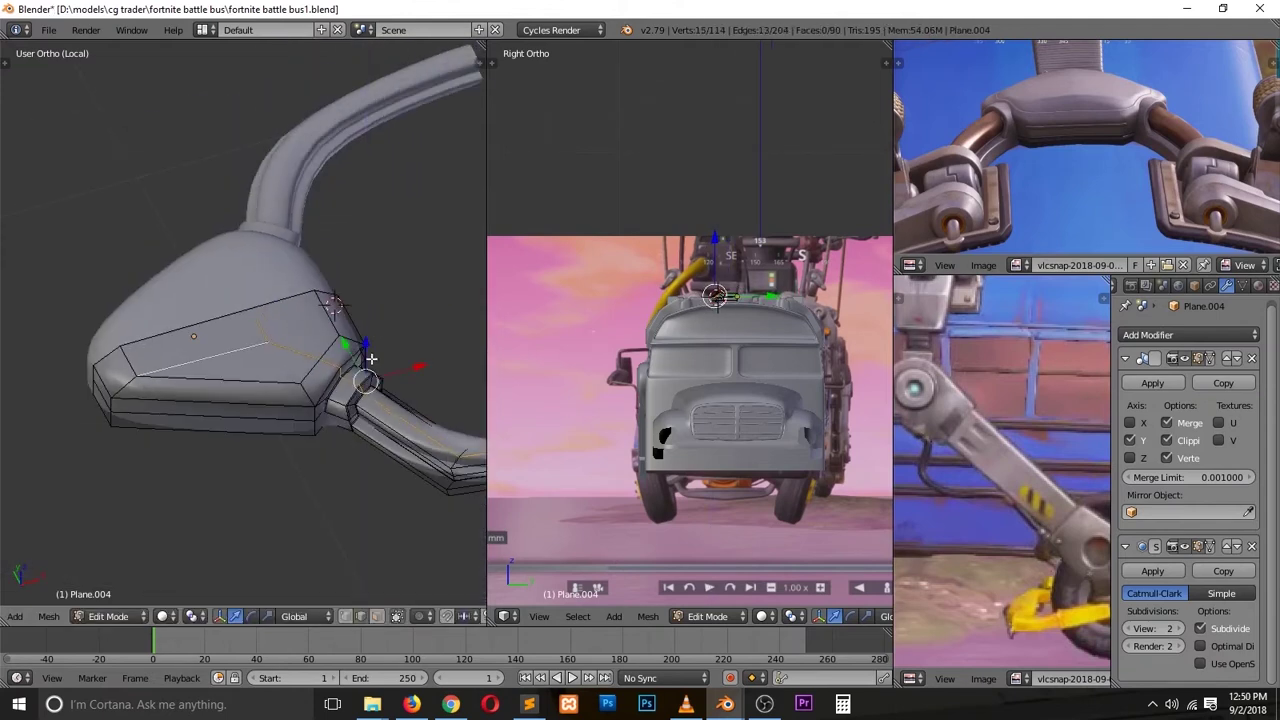
scroll(313, 356, "up", 3)
key("ctrl+x")
scroll(313, 356, "down", 3)
Step: Bevel the fitting's selected outline edges
middle_click_drag(313, 356, 282, 478)
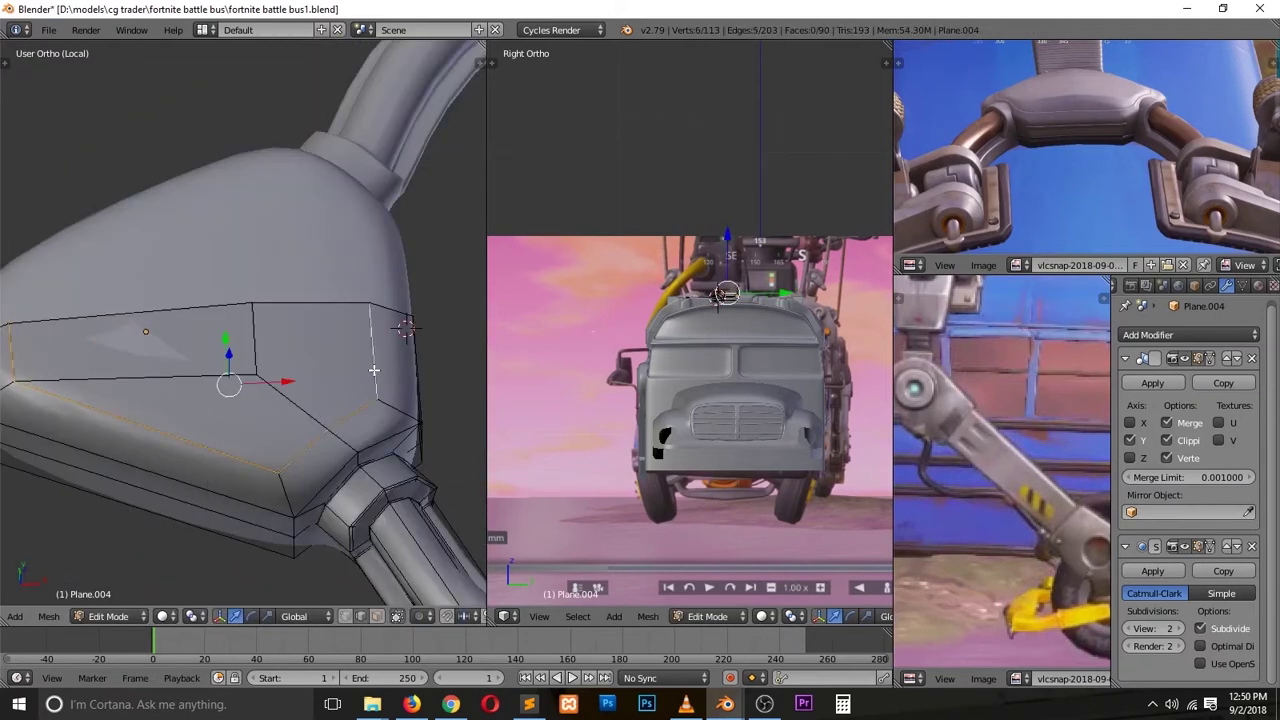
left_click(373, 370, "alt+shift")
mouse_move(373, 370)
middle_mouse_down()
mouse_move(229, 462)
mouse_move(300, 440)
middle_mouse_up()
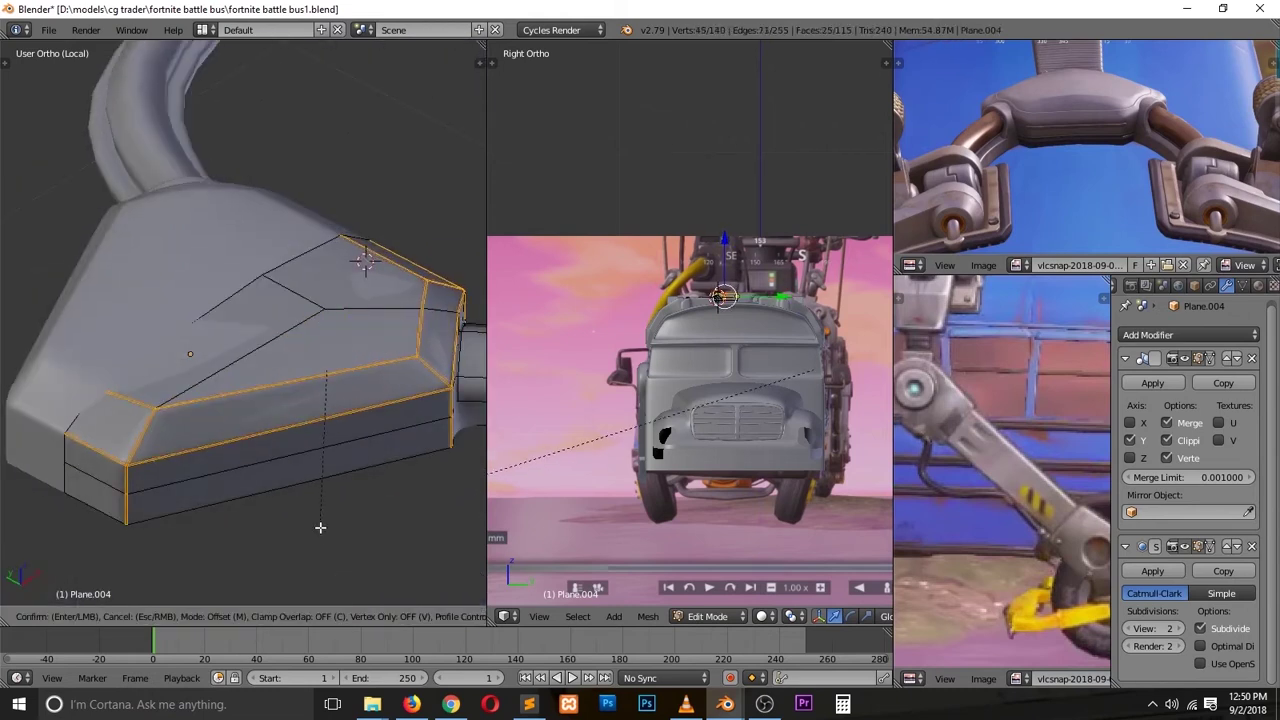
key("ctrl+z")
key("ctrl+z")
middle_click_drag(255, 245, 260, 209)
key("Tab")
key("Tab")
mouse_move(341, 304)
middle_mouse_down()
mouse_move(354, 266)
mouse_move(224, 377)
middle_mouse_up()
key("Tab")
Step: Bend the arm end toward the clamp using proportional editing
key("Tab")
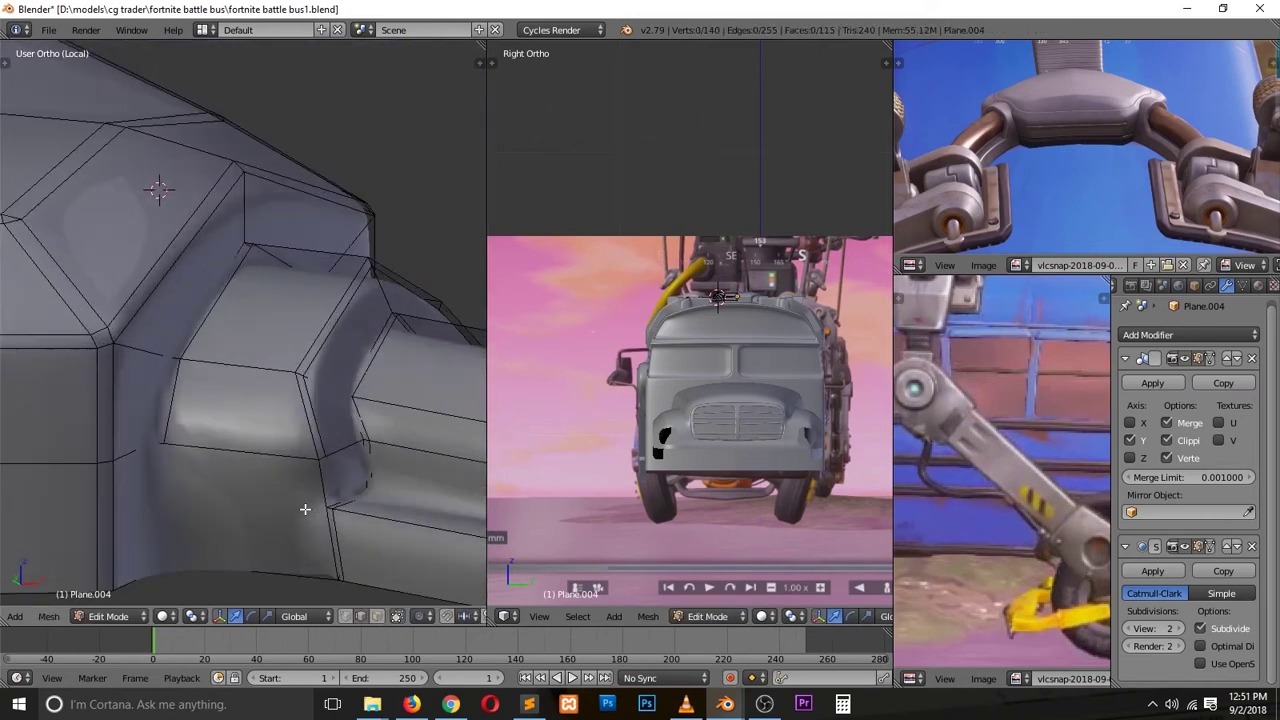
key("Tab")
key("KP_Divide")
middle_click_drag(155, 247, 242, 235)
key("Tab")
key("g")
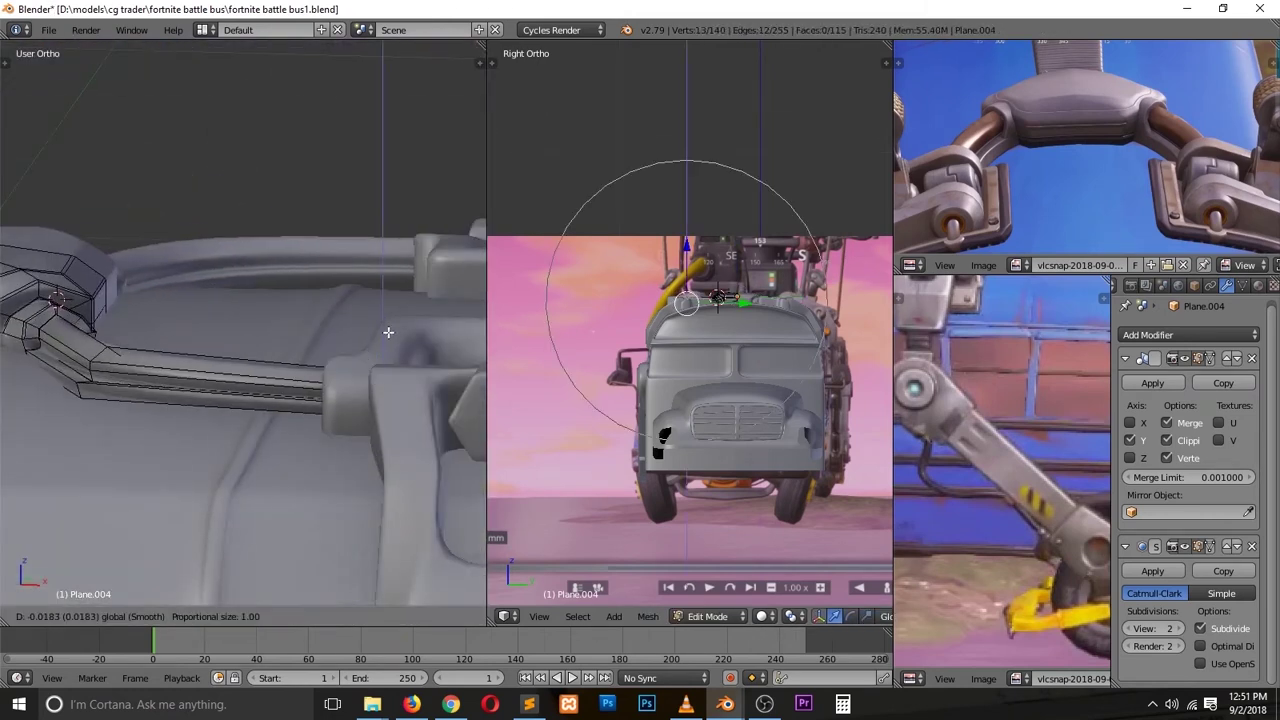
key("Escape")
key("g")
left_click(278, 309)
mouse_move(278, 309)
middle_mouse_down()
mouse_move(330, 360)
mouse_move(398, 397)
mouse_move(90, 391)
mouse_move(370, 275)
middle_mouse_up()
key("Tab")
Step: Jump the reference replay to 08:38, then mirror the pipe fitting across the tank
key("alt+Tab")
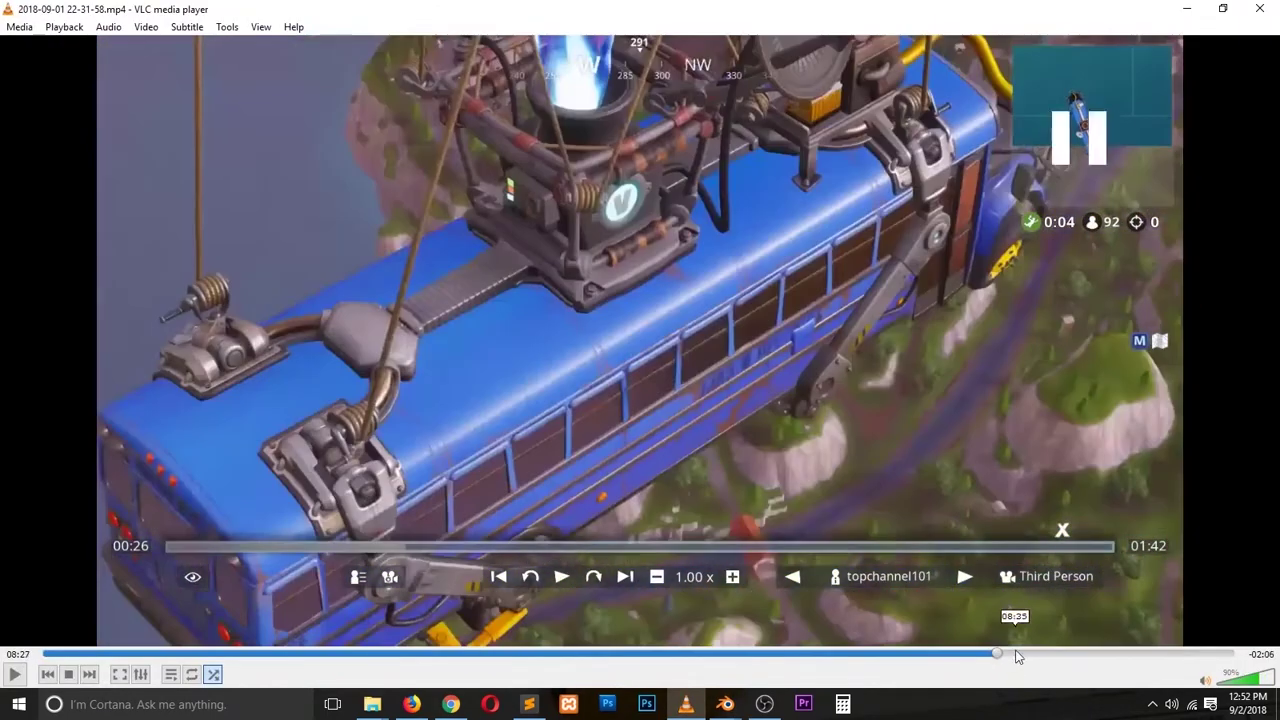
left_click(1020, 656)
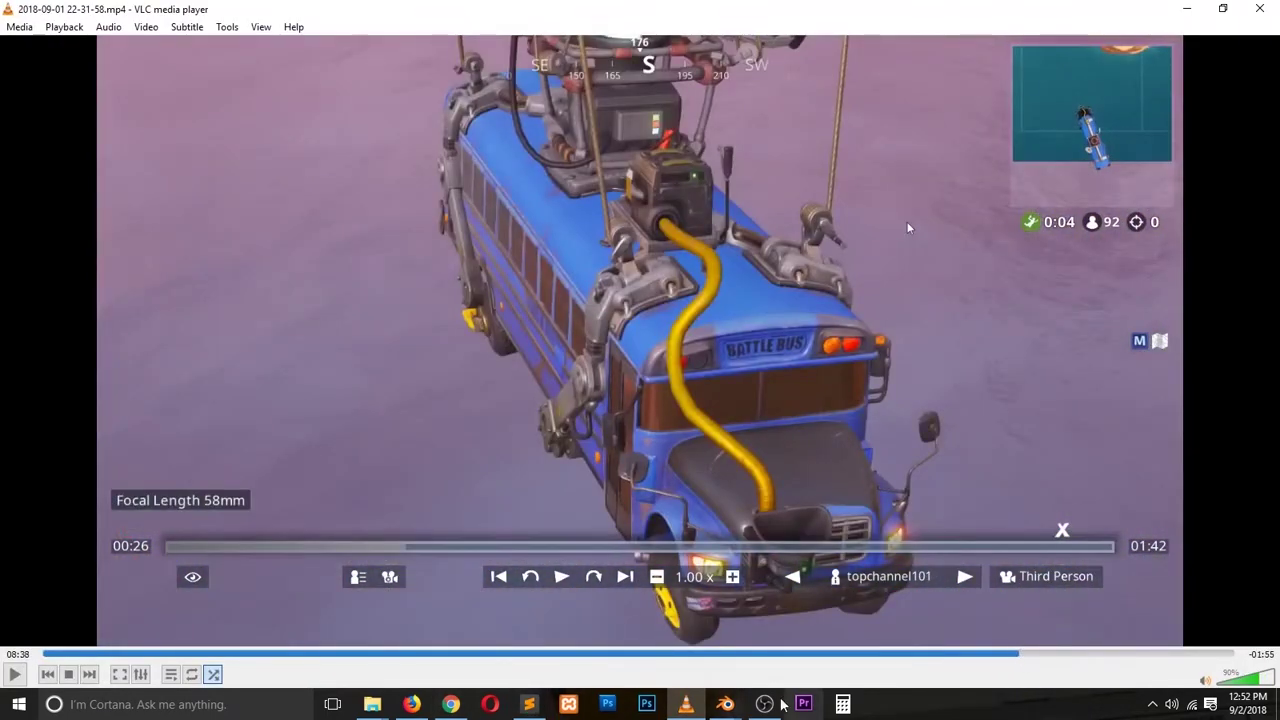
key("alt+Tab")
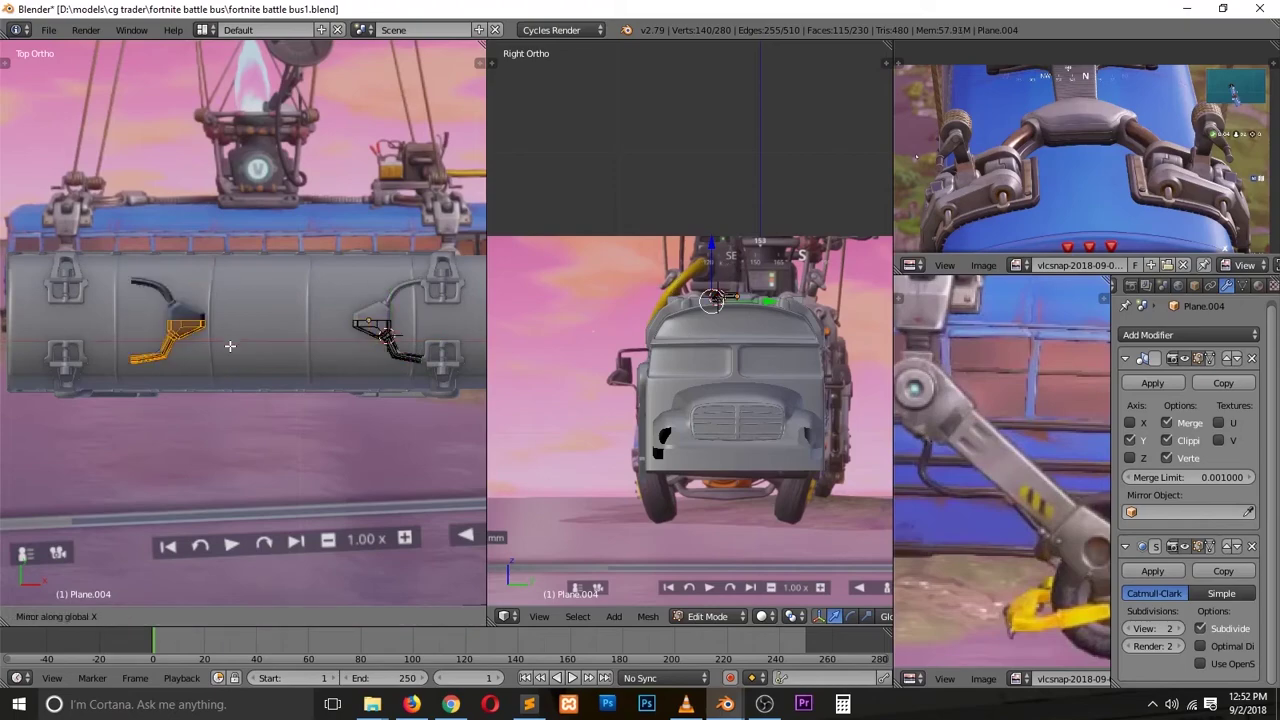
key("Tab")
mouse_move(192, 360)
middle_mouse_down()
mouse_move(288, 371)
mouse_move(308, 480)
mouse_move(323, 462)
middle_mouse_up()
Step: Save a VLC snapshot of the bus roof from behind and use it as Blender's reference
key("alt+Tab")
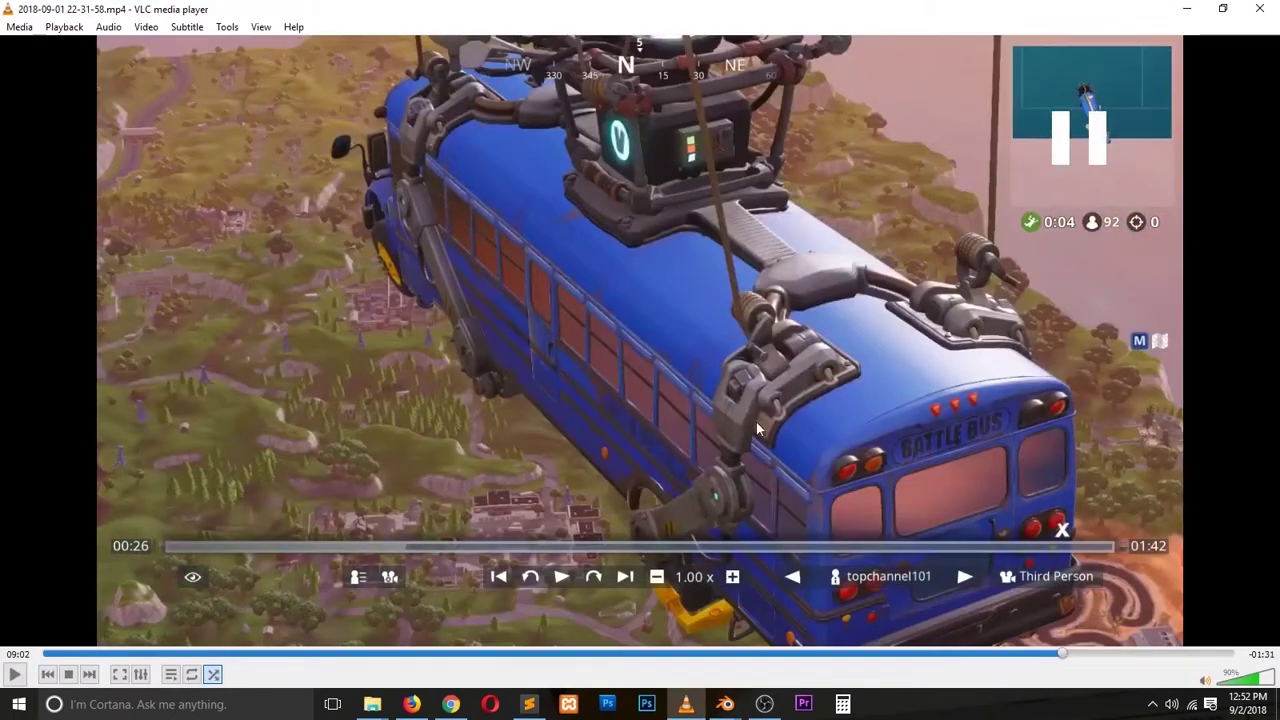
key("shift+s")
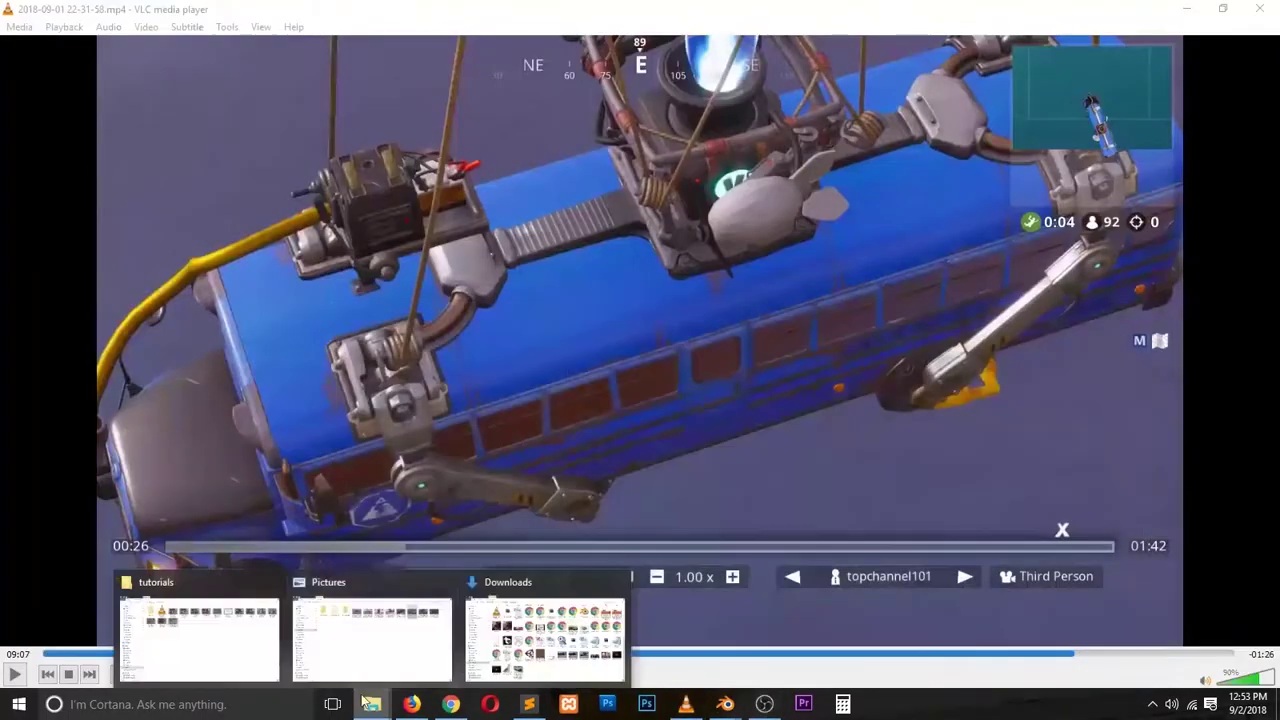
left_click(371, 634)
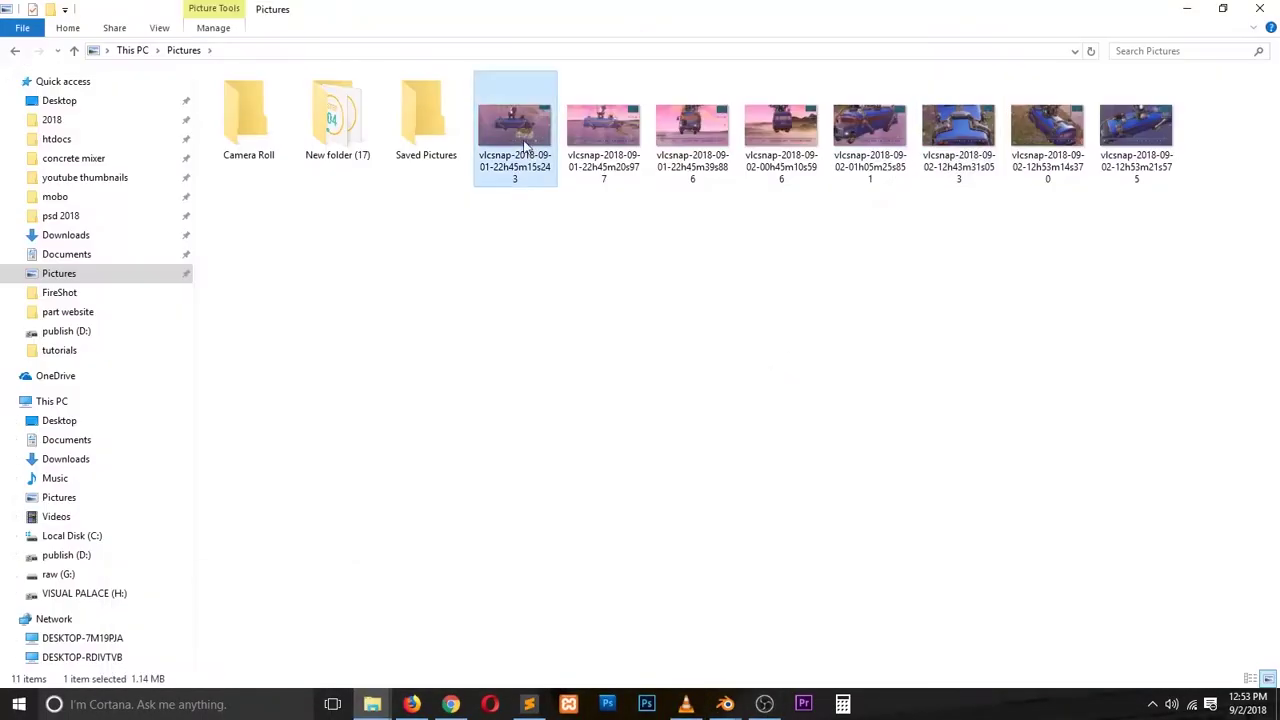
left_click(692, 645)
Step: Add a plane on the tank with a Mirror modifier and scale it to size
key("KP_7")
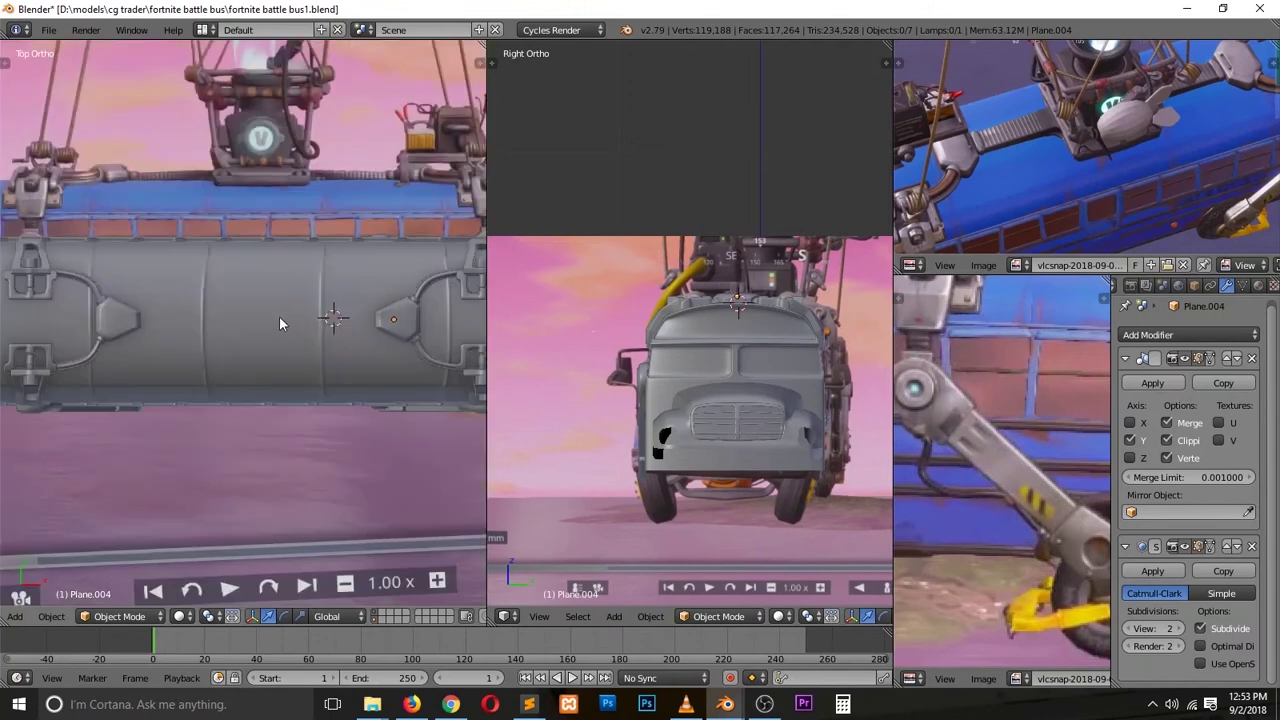
key("shift+r")
left_click(1188, 335)
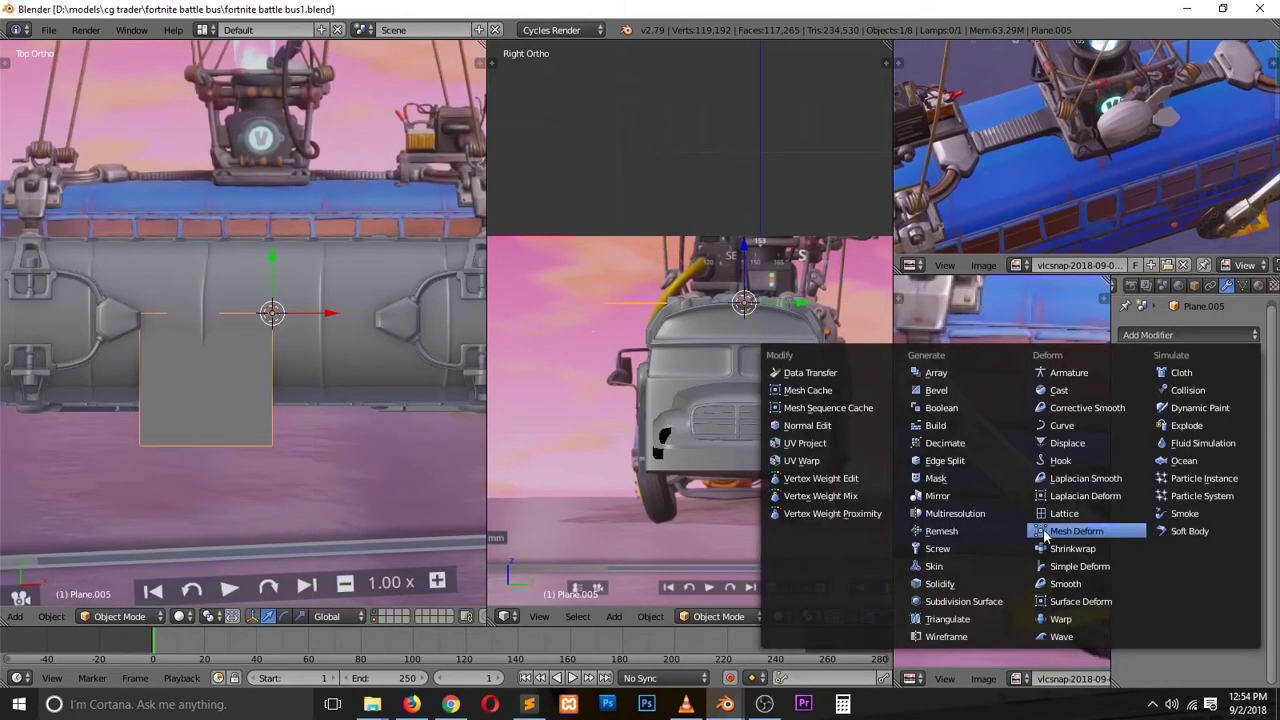
left_click(1071, 529)
key("s")
middle_click_drag(320, 316, 283, 277)
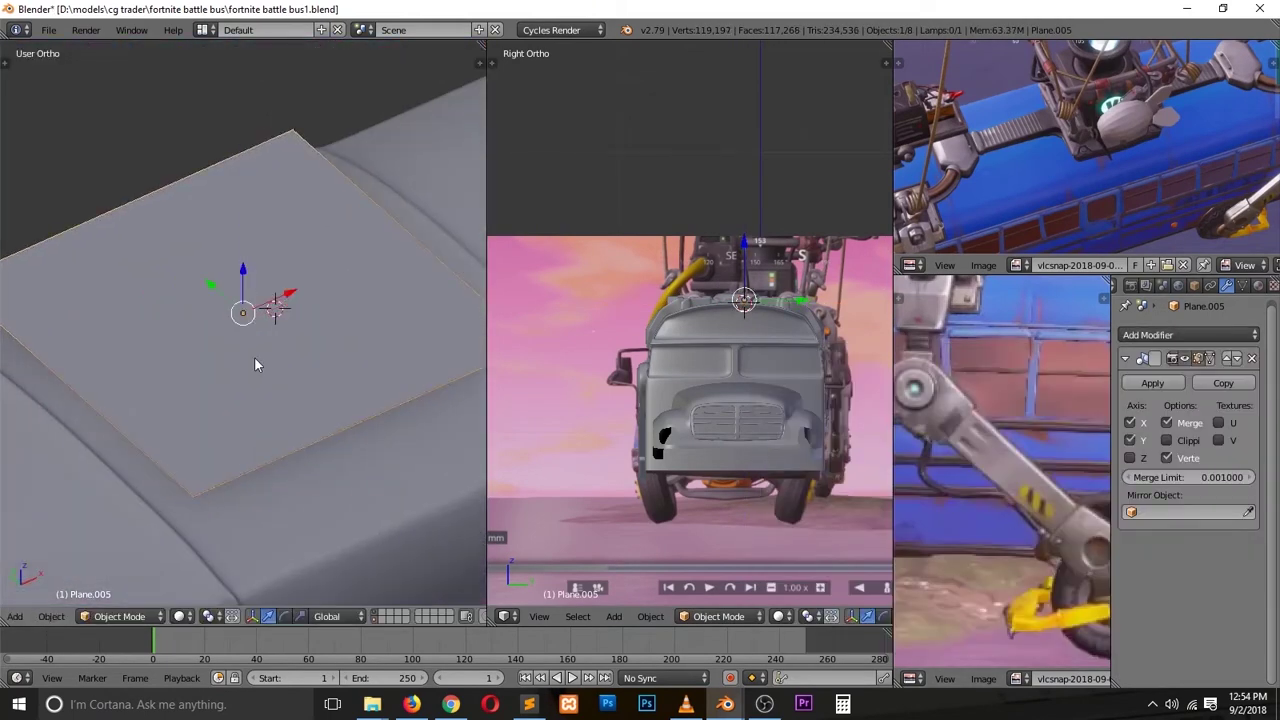
key("KP_7")
Step: Knife-cut new edges into the plane and extrude its face into a thick plate
key("Tab")
key("k")
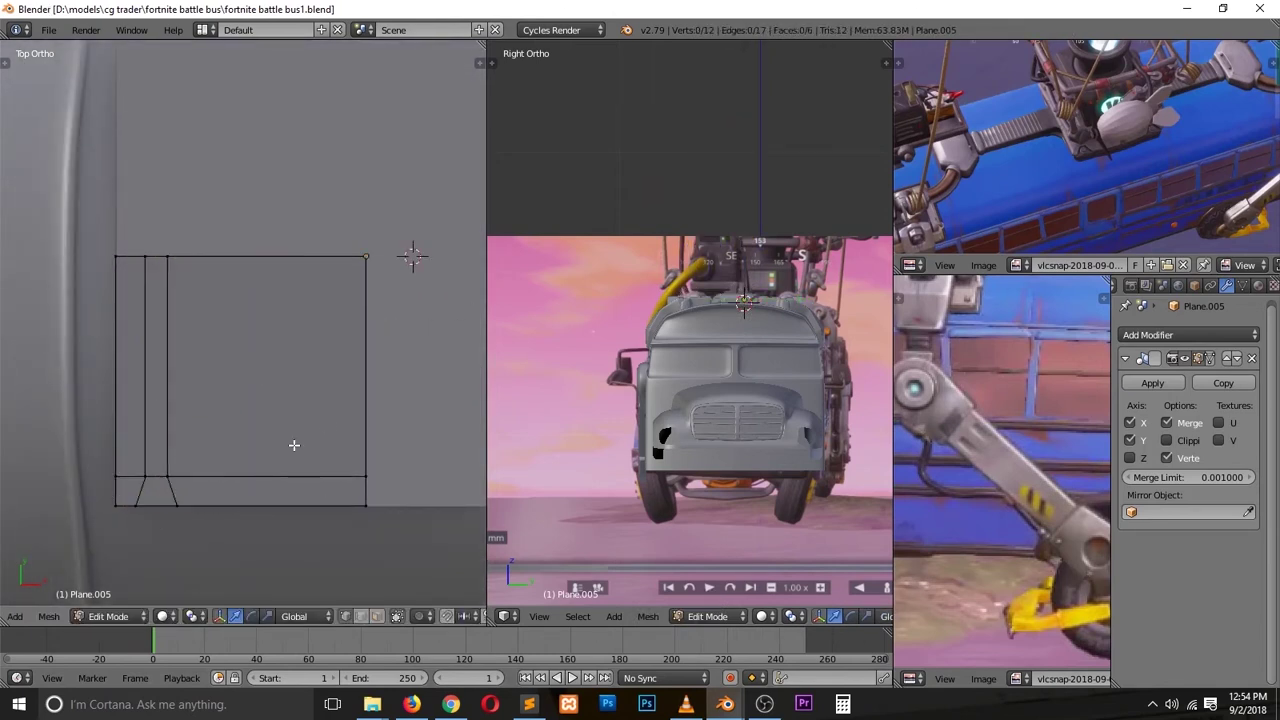
middle_click_drag(294, 445, 300, 470)
key("ctrl+Tab")
left_click(300, 495)
key("a")
key("e")
middle_click_drag(200, 300, 318, 240)
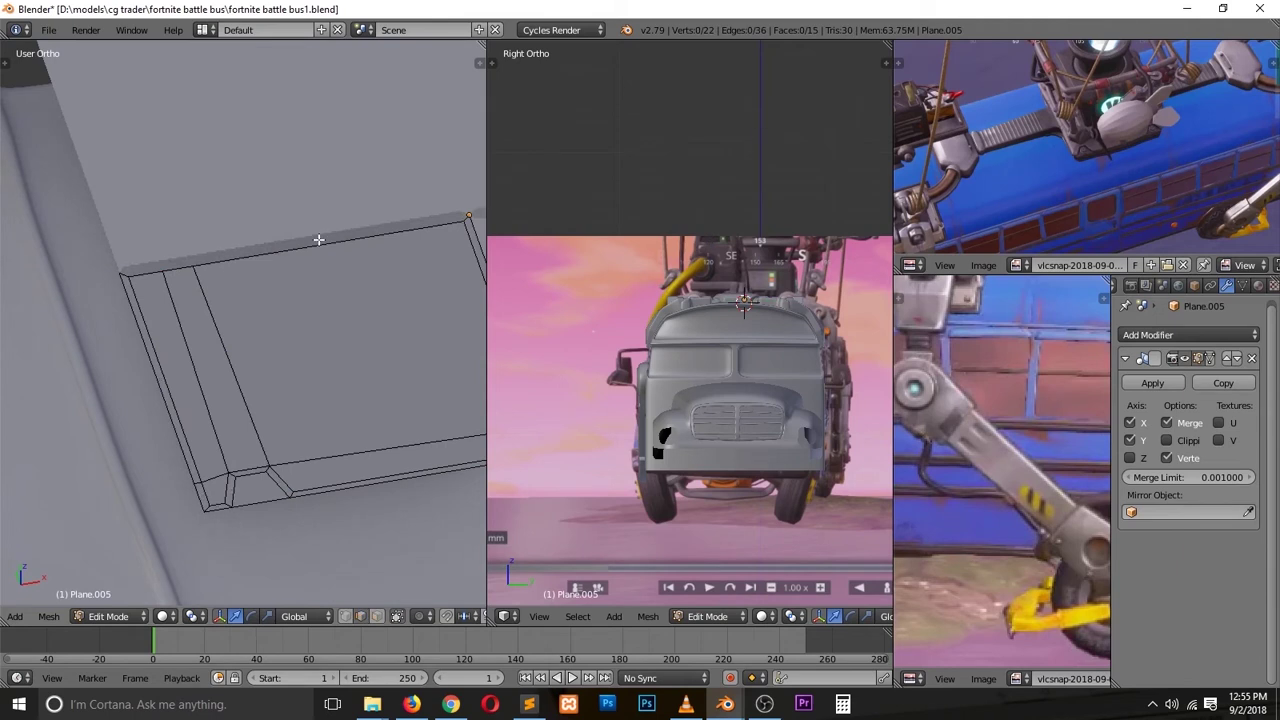
scroll(360, 370, "down", 3, "ctrl")
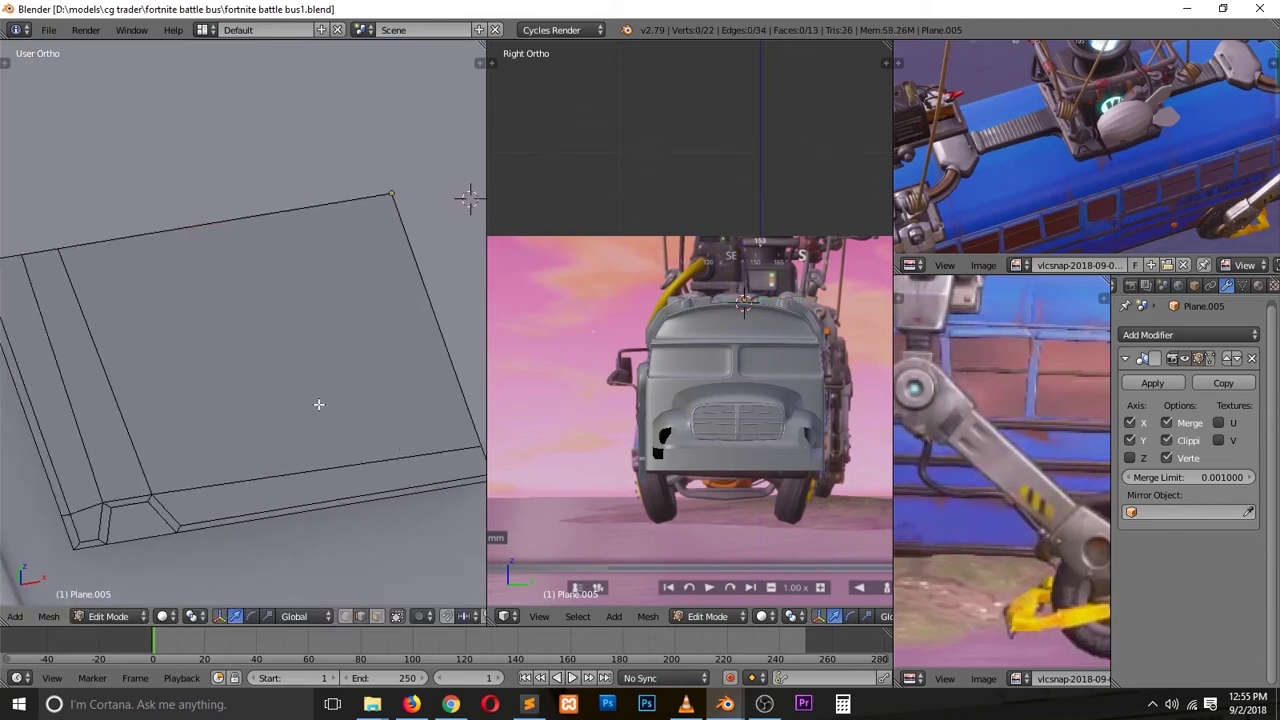
Step: Lower the plate's edge strip along Z to form a recessed step
key("a")
middle_click_drag(320, 405, 224, 353)
key("g")
key("z")
left_click(224, 353)
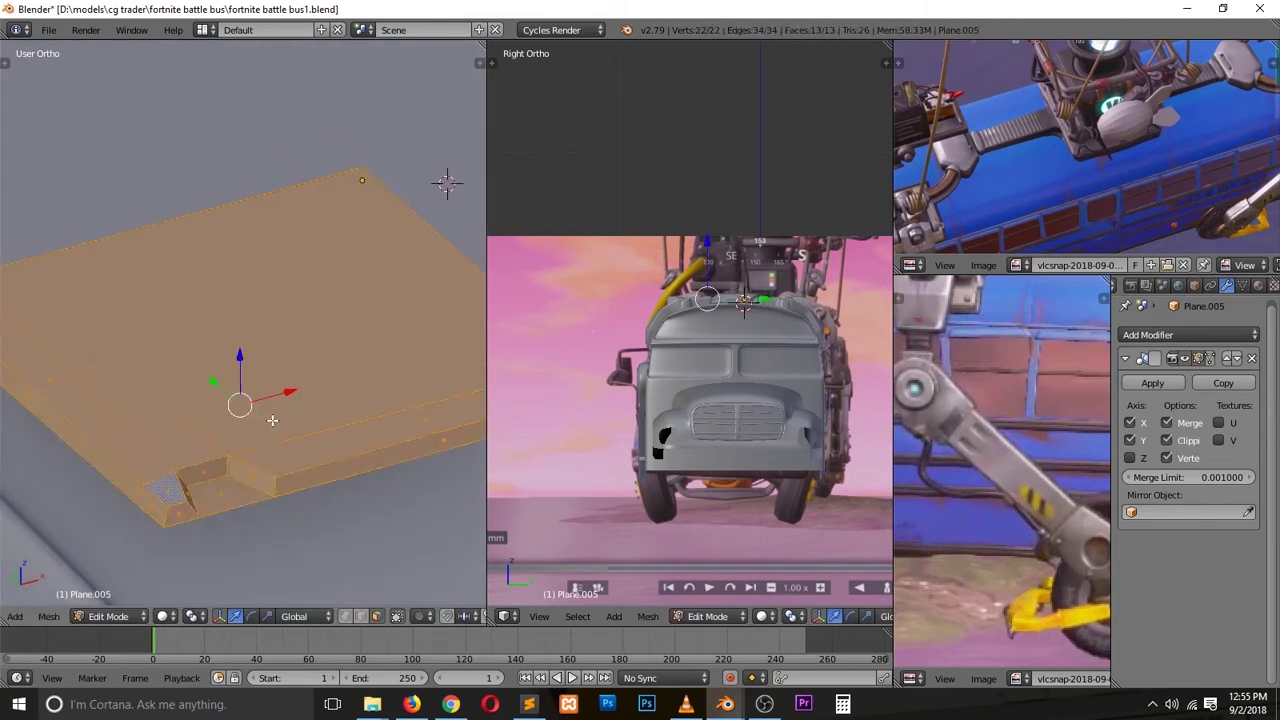
Step: Add a six-vertex circle to the plate mesh, viewed from above
key("a")
key("KP_7")
scroll(237, 446, "up", 3)
scroll(249, 457, "up", 2)
key("t")
key("t")
scroll(200, 171, "down", 4)
scroll(258, 364, "down", 2)
Step: Set the hexagon's size, check the recessed cutout in wireframe, and save the file
key("z")
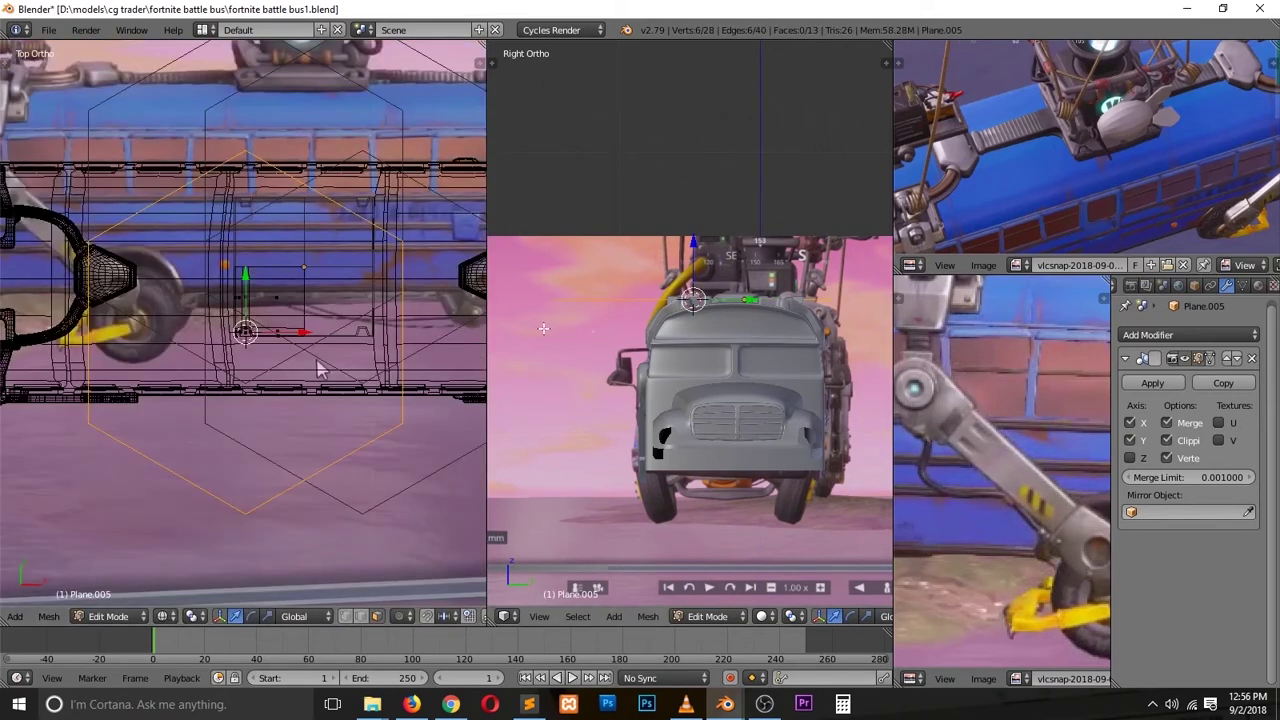
scroll(318, 370, "up", 3)
key("z")
middle_click_drag(318, 370, 356, 276)
scroll(356, 276, "up", 2)
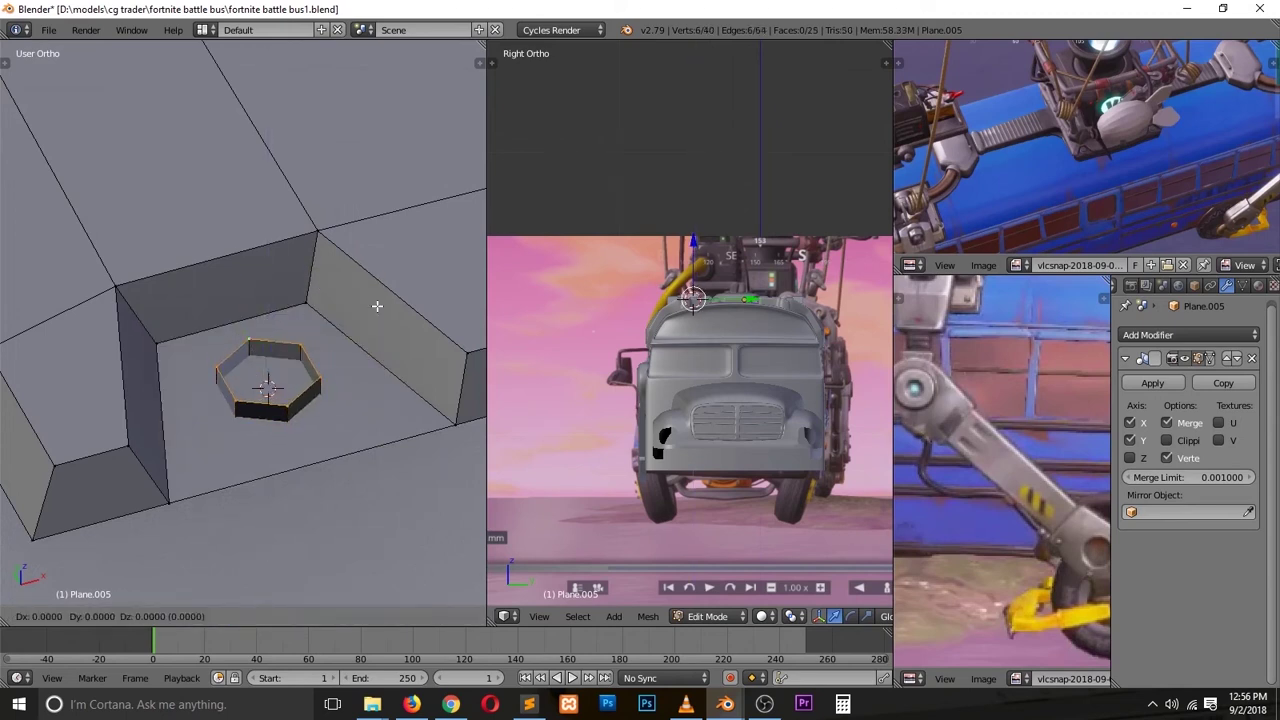
left_click(318, 343)
key("Tab")
scroll(340, 362, "down", 3)
mouse_move(343, 366)
middle_mouse_down()
mouse_move(331, 409)
mouse_move(365, 270)
middle_mouse_up()
key("ctrl+s")
Step: Shift Plane.005's vertices along X and knife-cut a new edge across its face
key("Tab")
key("KP_7")
key("z")
key("g")
key("x")
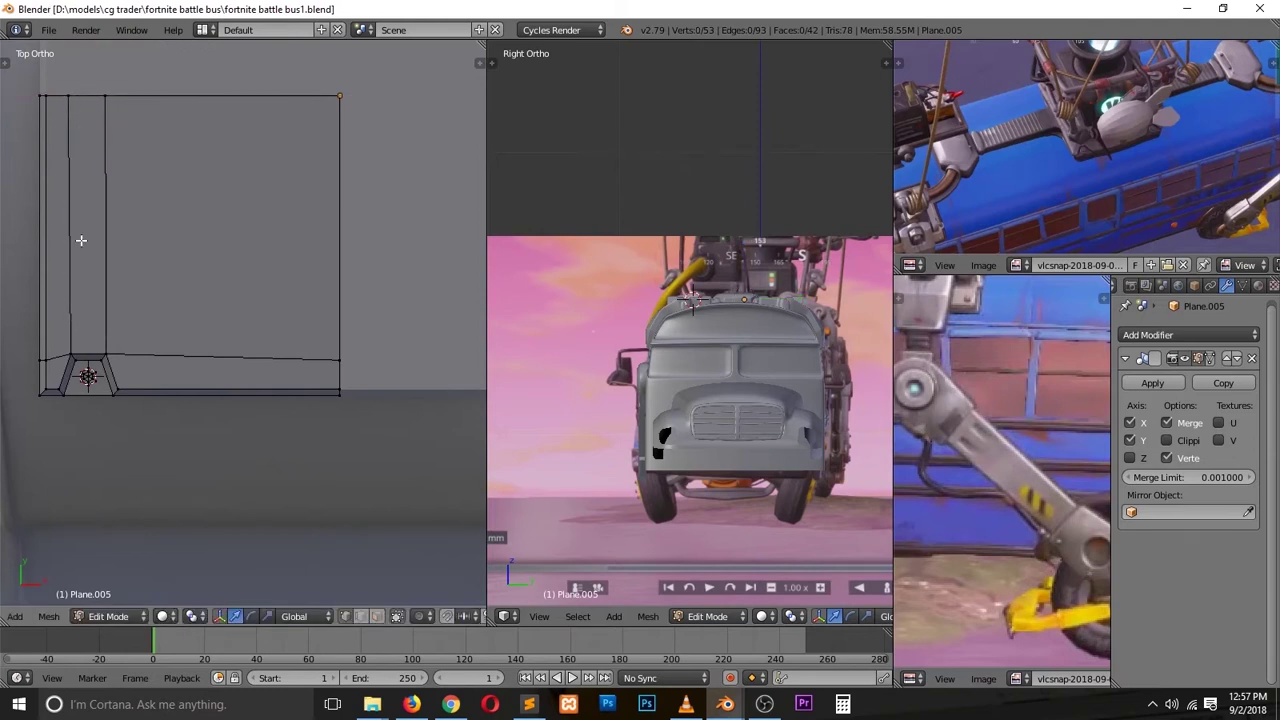
left_click(352, 304)
key("Return")
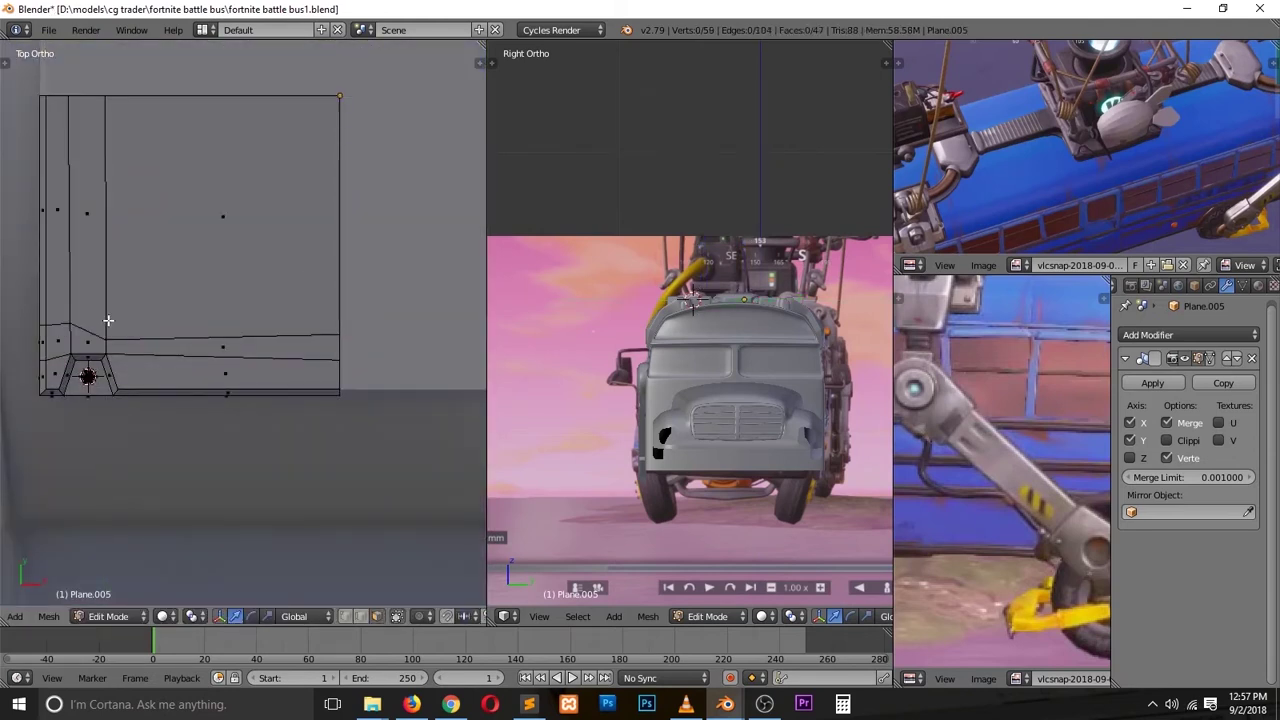
Step: Inset the panel's large face and select its right edge
left_click(222, 216)
key("i")
left_click(266, 306)
key("ctrl+Tab")
left_click(286, 151)
left_click(250, 190)
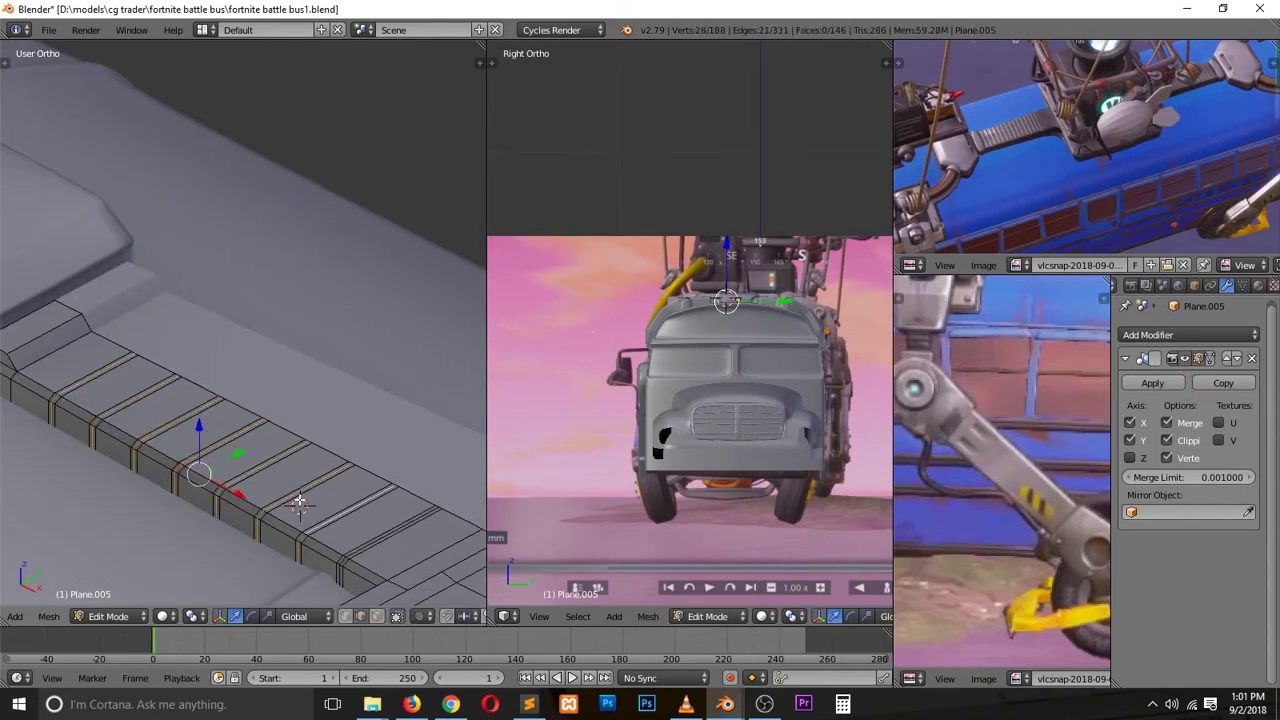
Step: Leave Edit Mode and select the bus body from a side view
key("Tab")
scroll(275, 440, "down", 5)
mouse_move(278, 485)
middle_mouse_down()
mouse_move(383, 496)
mouse_move(422, 449)
middle_mouse_up()
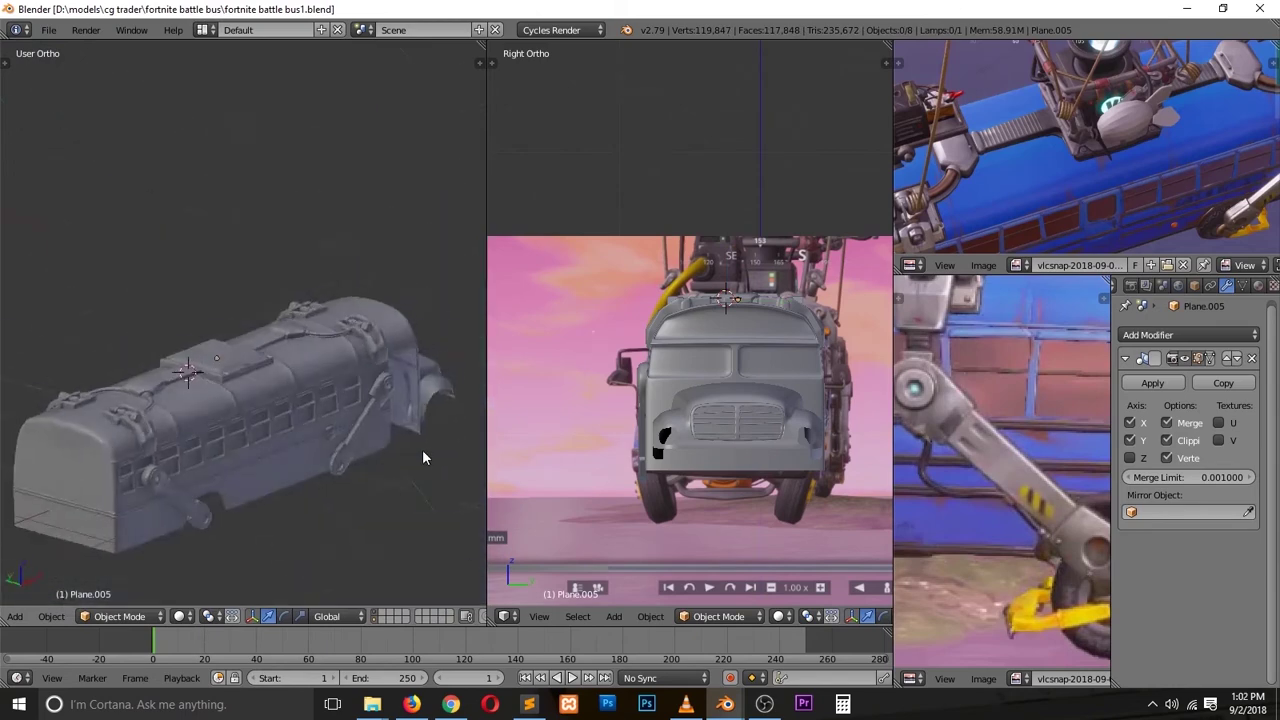
middle_click_drag(289, 518, 172, 498)
right_click(172, 498)
Step: Check the reference video, then add a new mesh circle at the roof clamp
left_click(727, 693)
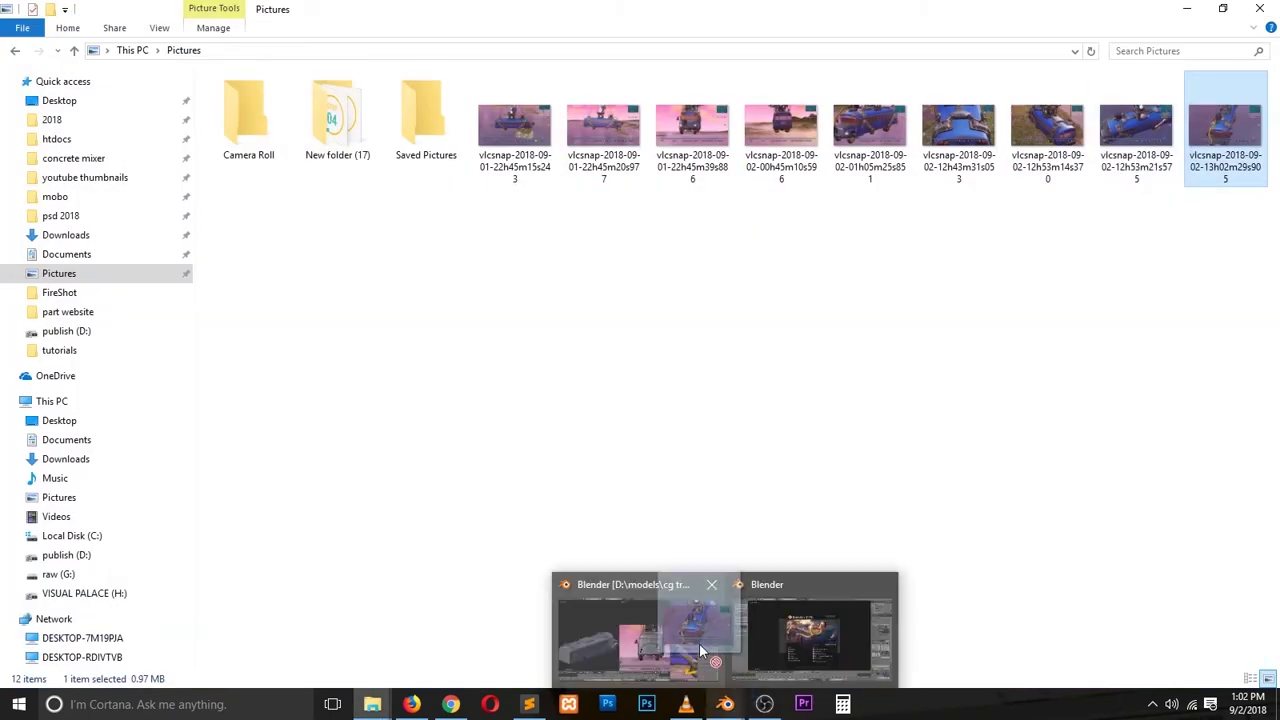
left_click(699, 643)
key("KP_1")
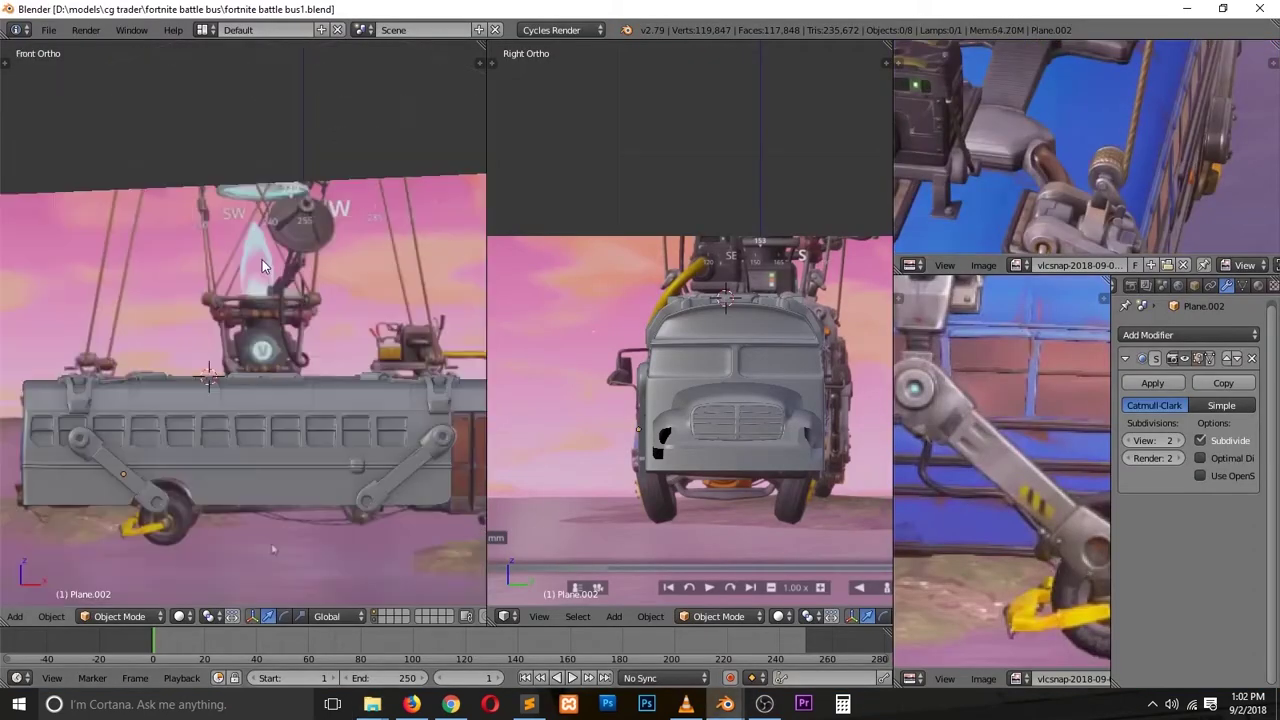
scroll(317, 324, "up", 3)
scroll(740, 430, "up", 5)
key("shift+a")
left_click(815, 462)
Step: Rotate the circle on X, shrink it, and give it Subdivision Surface level 2
key("r")
key("x")
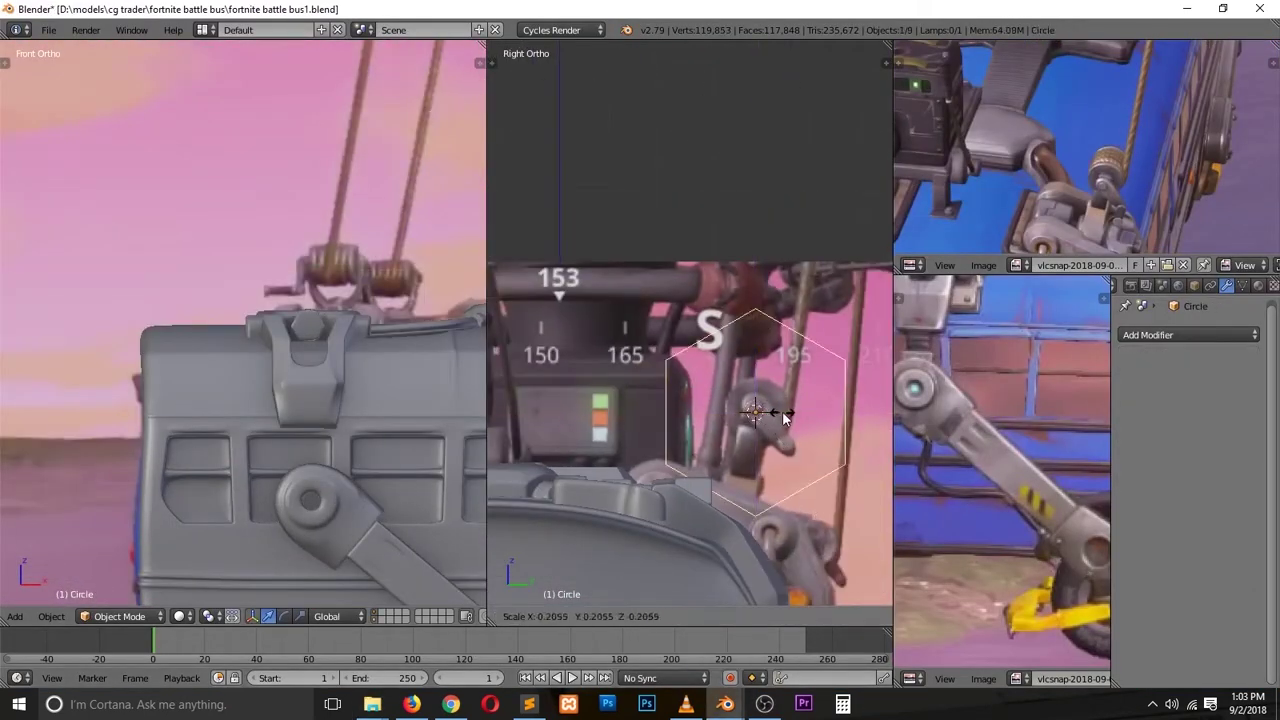
left_click(784, 418)
key("ctrl+2")
mouse_move(347, 336)
middle_mouse_down()
mouse_move(300, 330)
mouse_move(305, 340)
middle_mouse_up()
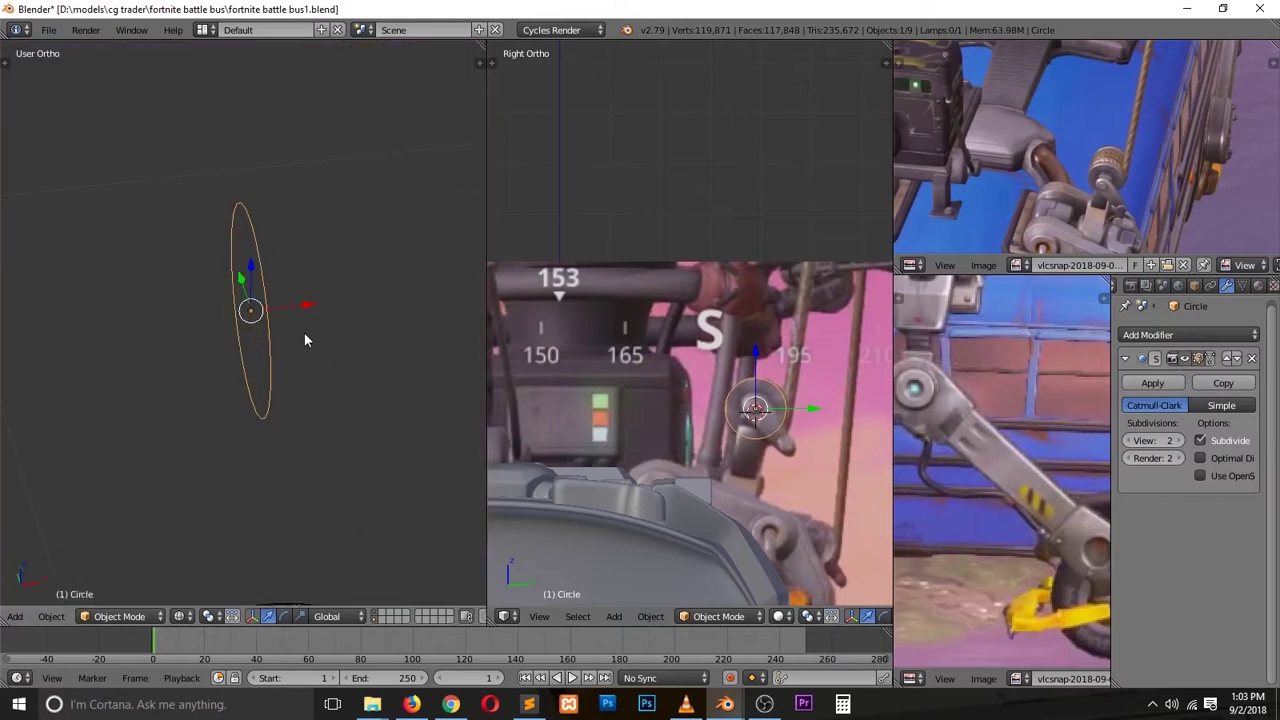
left_click(731, 329)
mouse_move(731, 329)
middle_mouse_down()
mouse_move(749, 294)
mouse_move(714, 257)
mouse_move(665, 312)
middle_mouse_up()
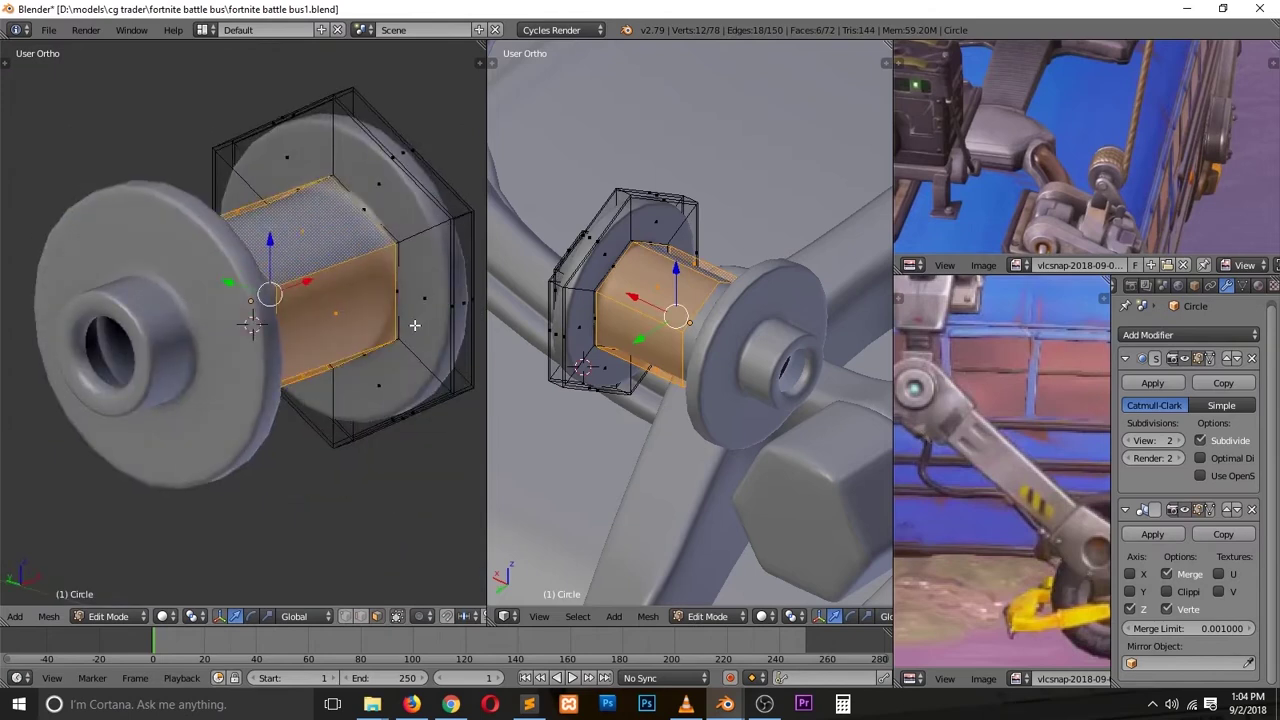
Step: Save, select the spool's hexagonal end face, and apply the Mirror modifier
key("ctrl+s")
middle_click_drag(266, 393, 105, 414)
scroll(127, 414, "up", 2)
key("Tab")
key("ctrl+Tab")
left_click(251, 217)
right_click(146, 466)
key("Tab")
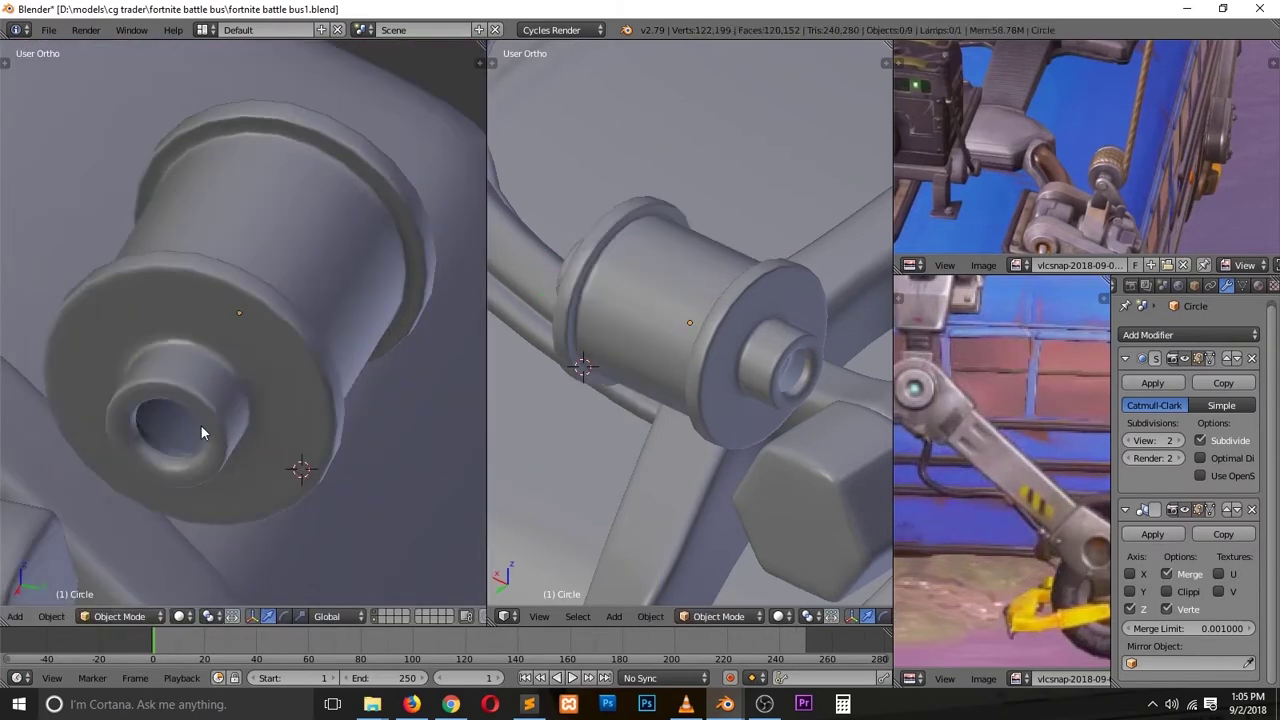
key("ctrl+a")
key("Tab")
Step: Extrude and enlarge the hexagonal end face, then extrude a lever arm from it
key("KP_3")
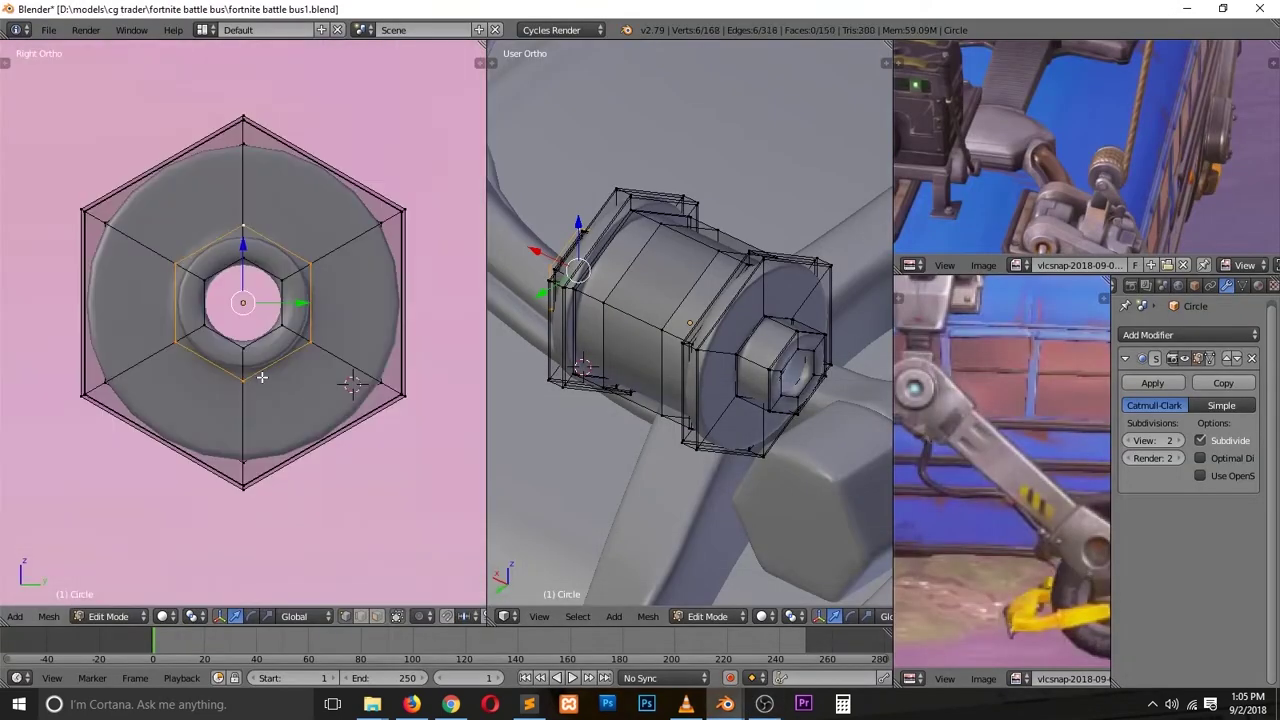
key("e")
key("s")
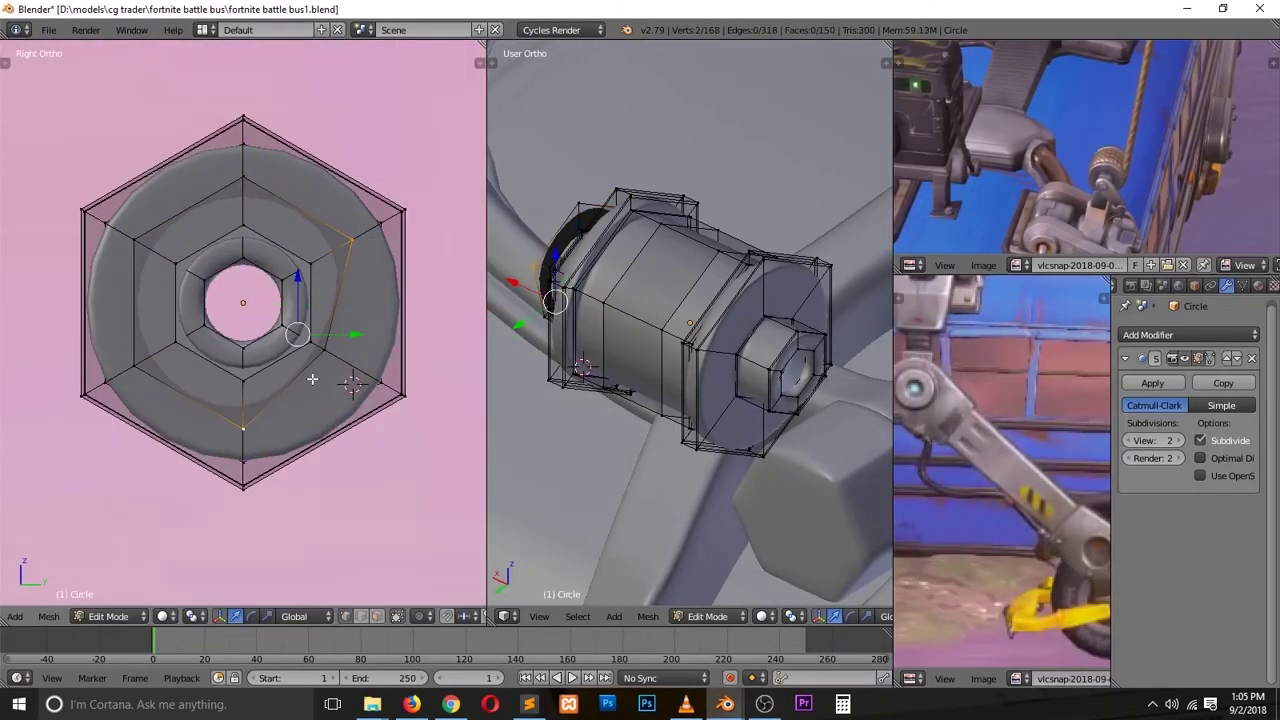
scroll(312, 379, "down", 3)
left_click(359, 468, "ctrl")
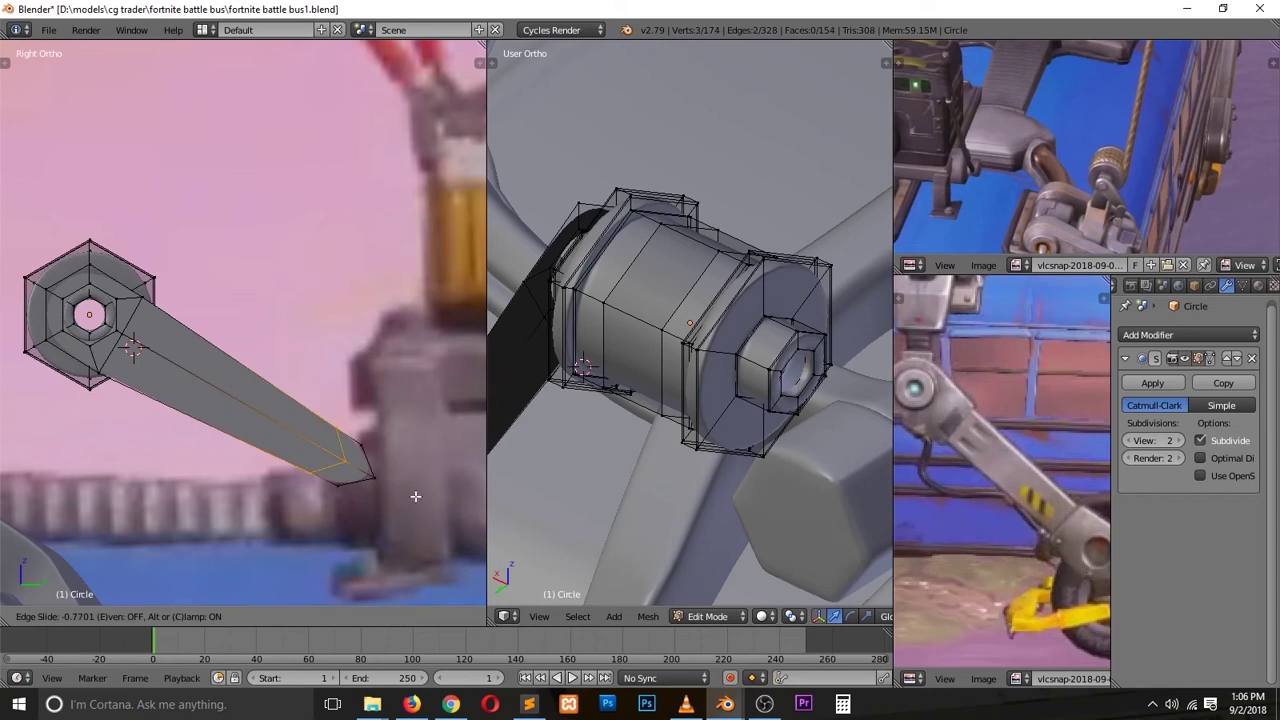
left_click(301, 451)
scroll(301, 451, "up", 3)
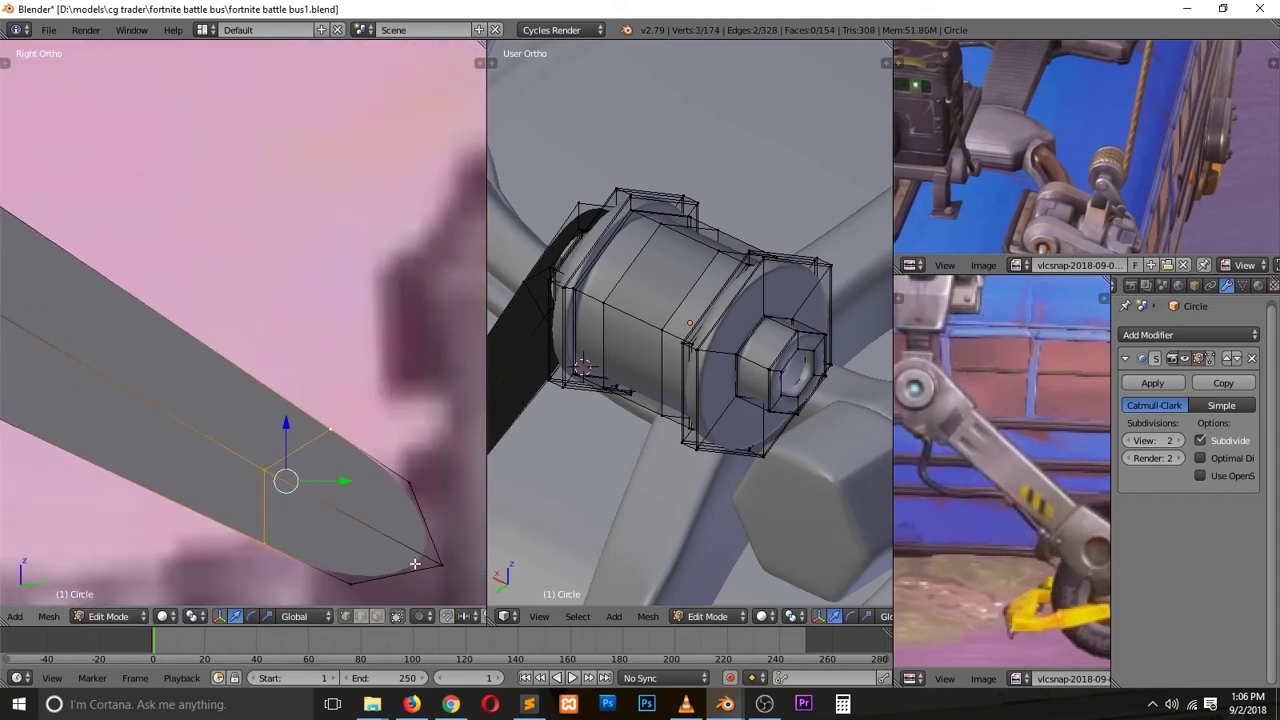
middle_click_drag(342, 525, 200, 400)
Step: Delete vertices at the arm's tip to open a hole
key("Tab")
scroll(150, 330, "up", 3)
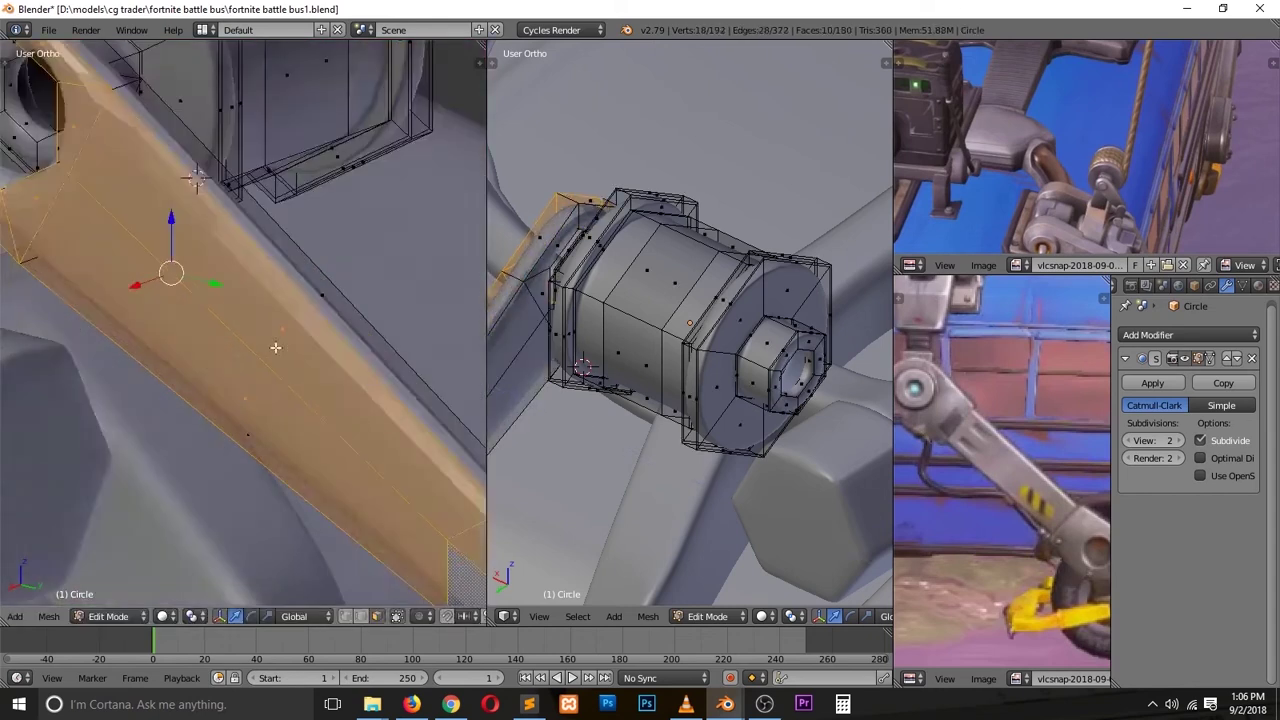
scroll(118, 300, "down", 2)
key("Tab")
key("Tab")
key("Tab")
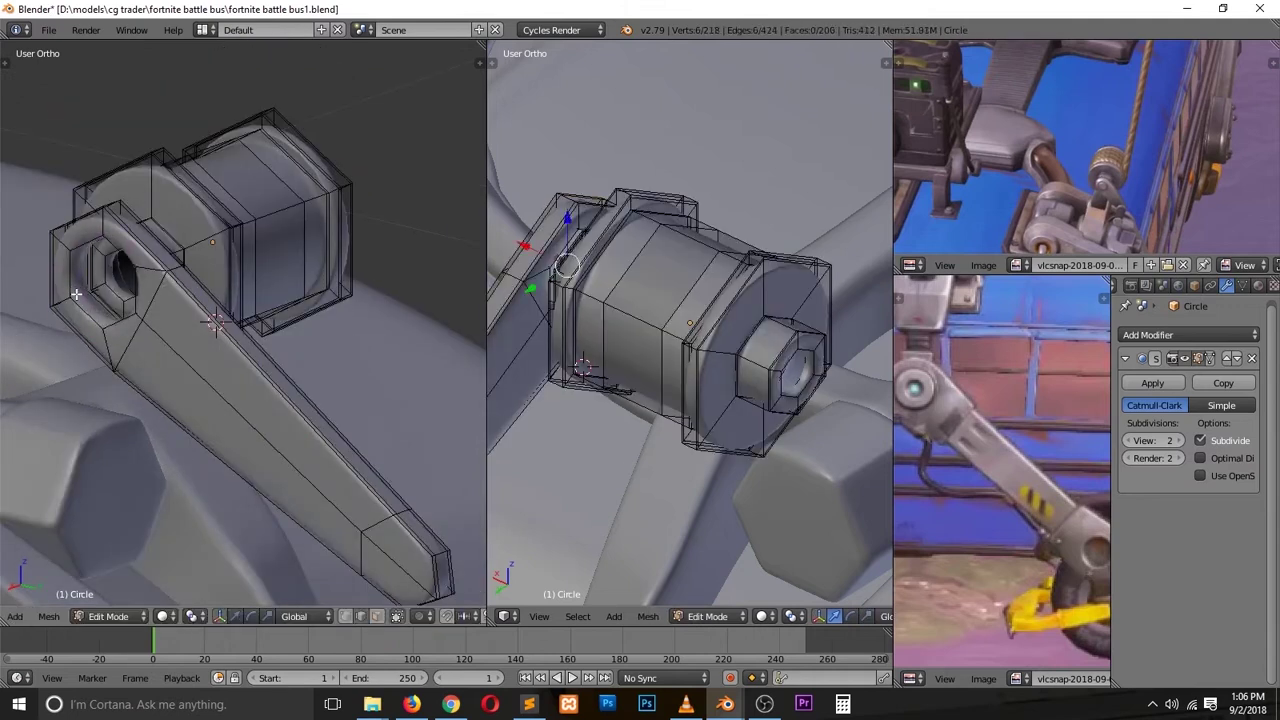
scroll(93, 250, "up", 3)
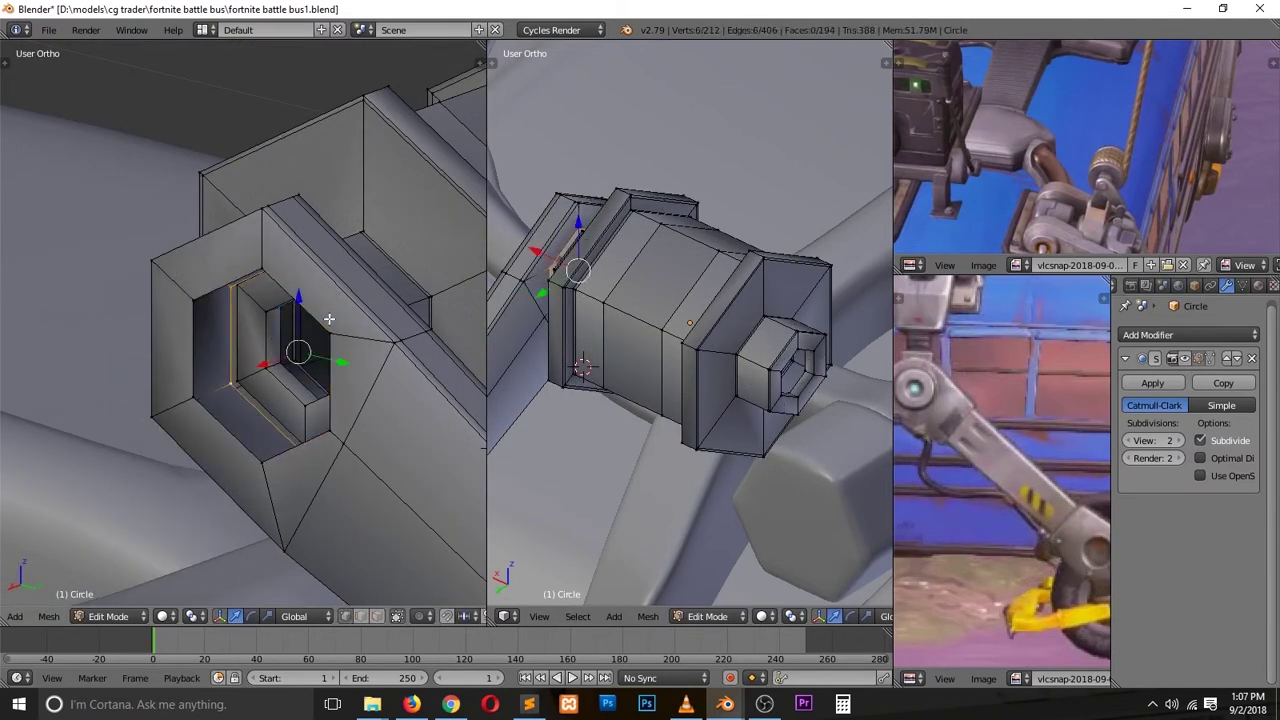
key("x")
left_click(277, 305)
Step: Extrude the hole's inner loop along X and shrink the arm's end face
key("x")
key("Escape")
key("w")
left_click(190, 533)
key("e")
key("x")
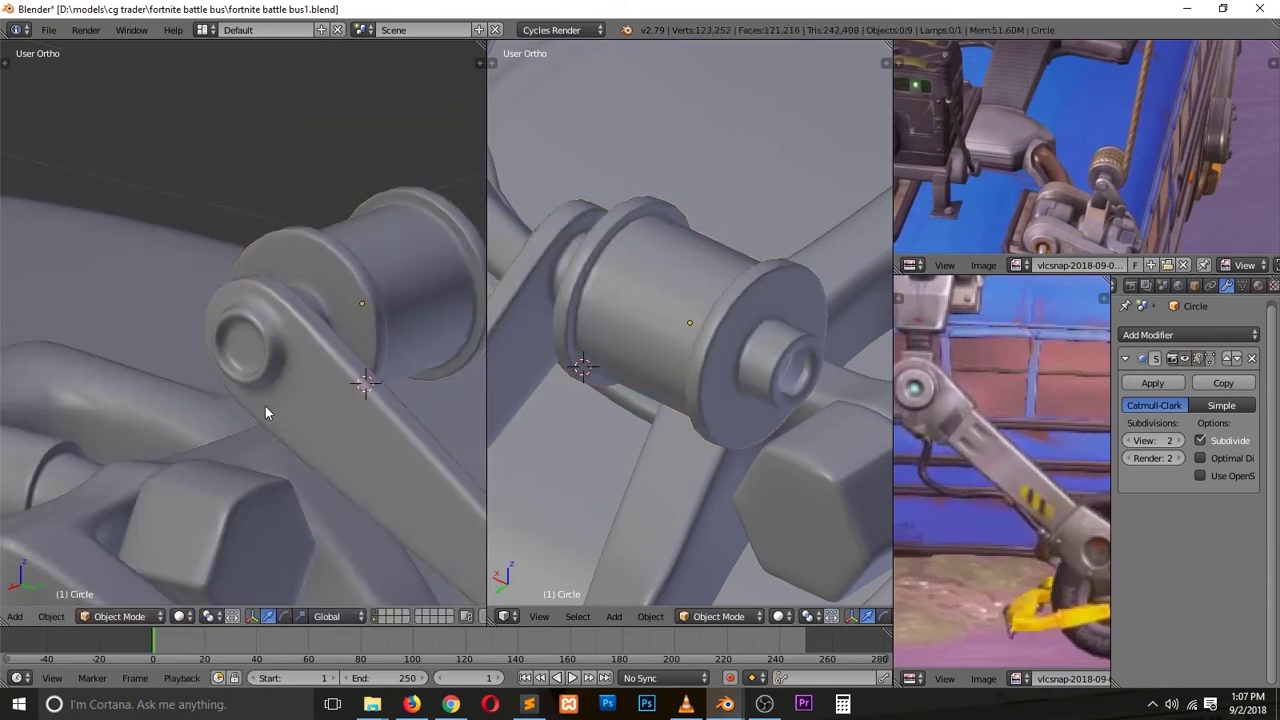
key("a")
key("ctrl+Tab")
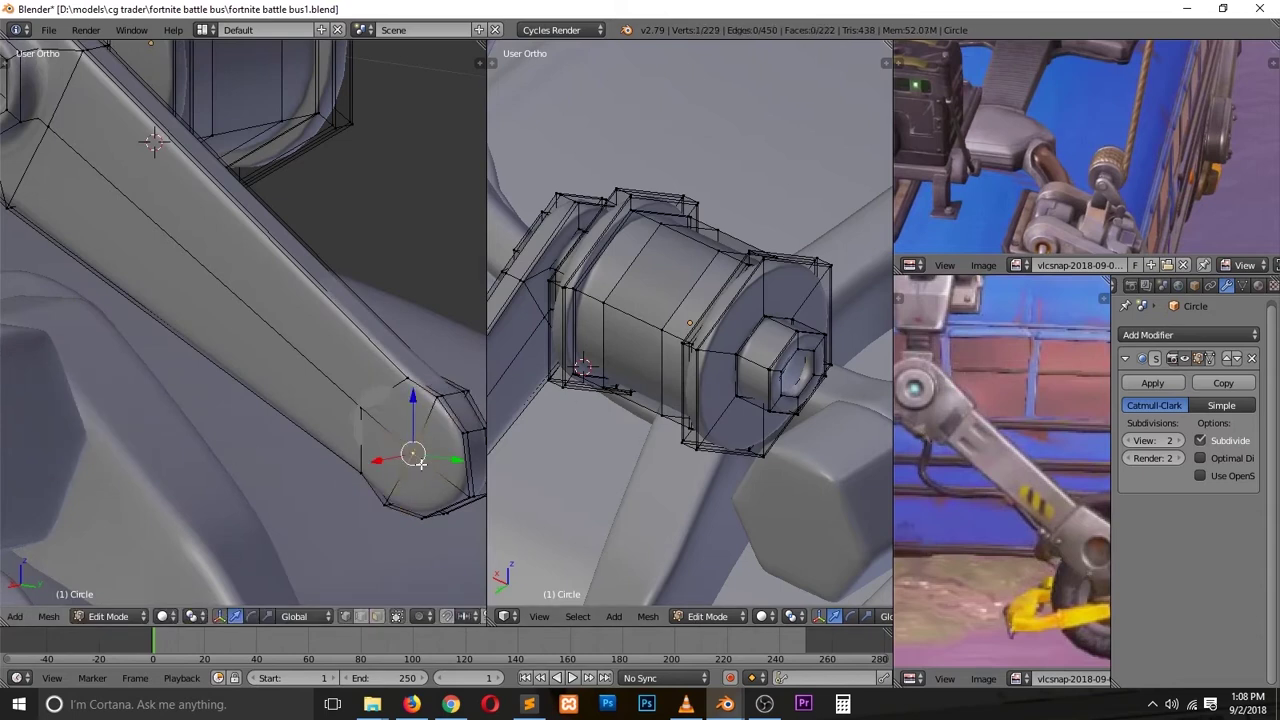
key("s")
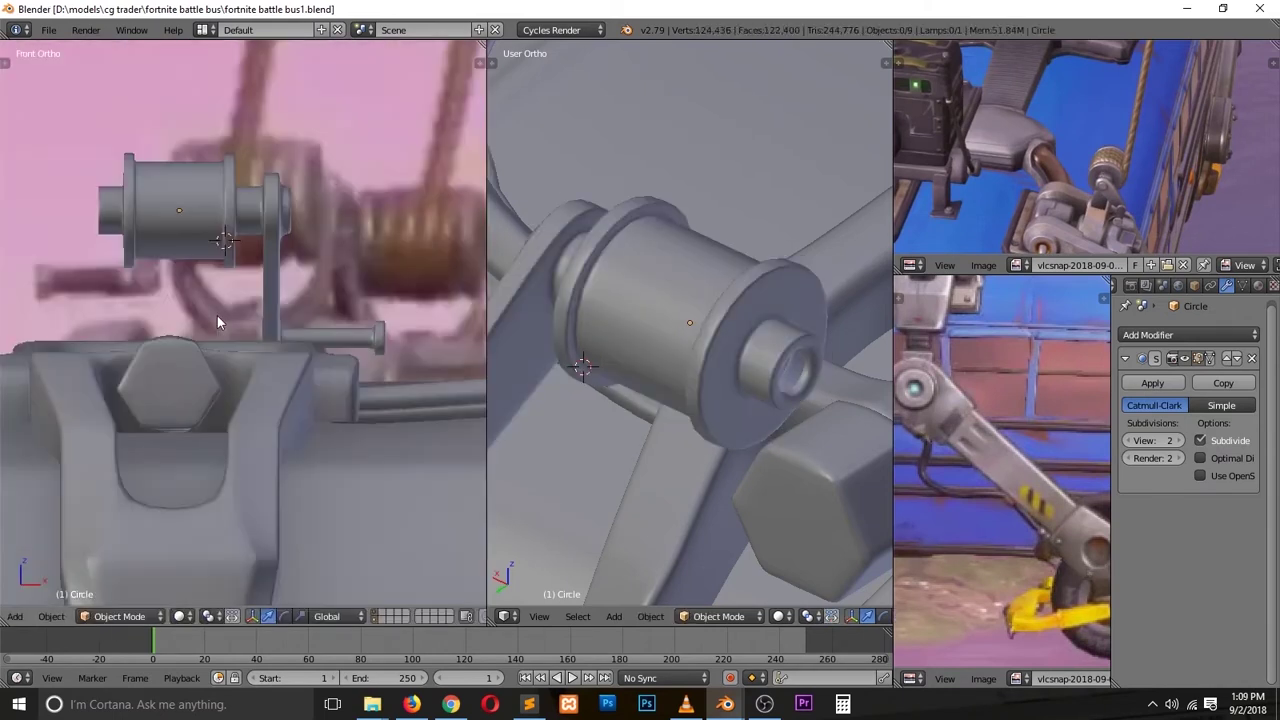
Step: Duplicate the lever arm, rotate the copy to hang downward, and save
key("shift+d")
key("r")
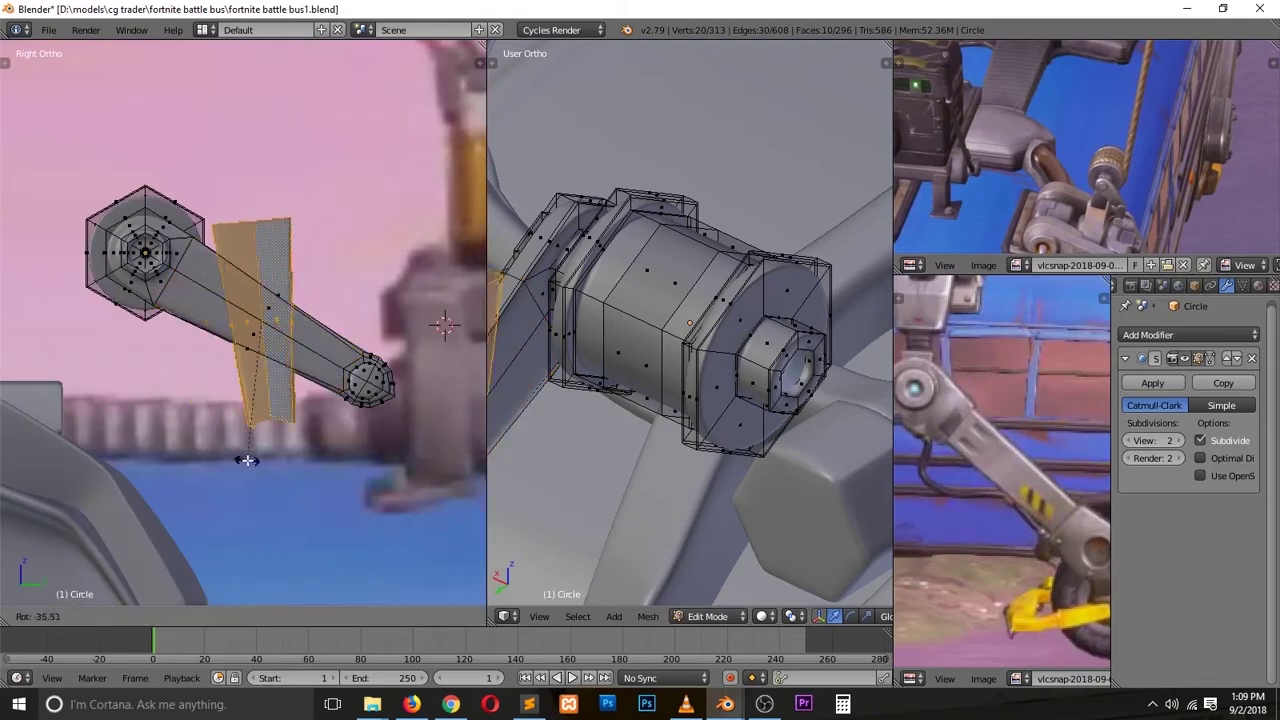
left_click(150, 325)
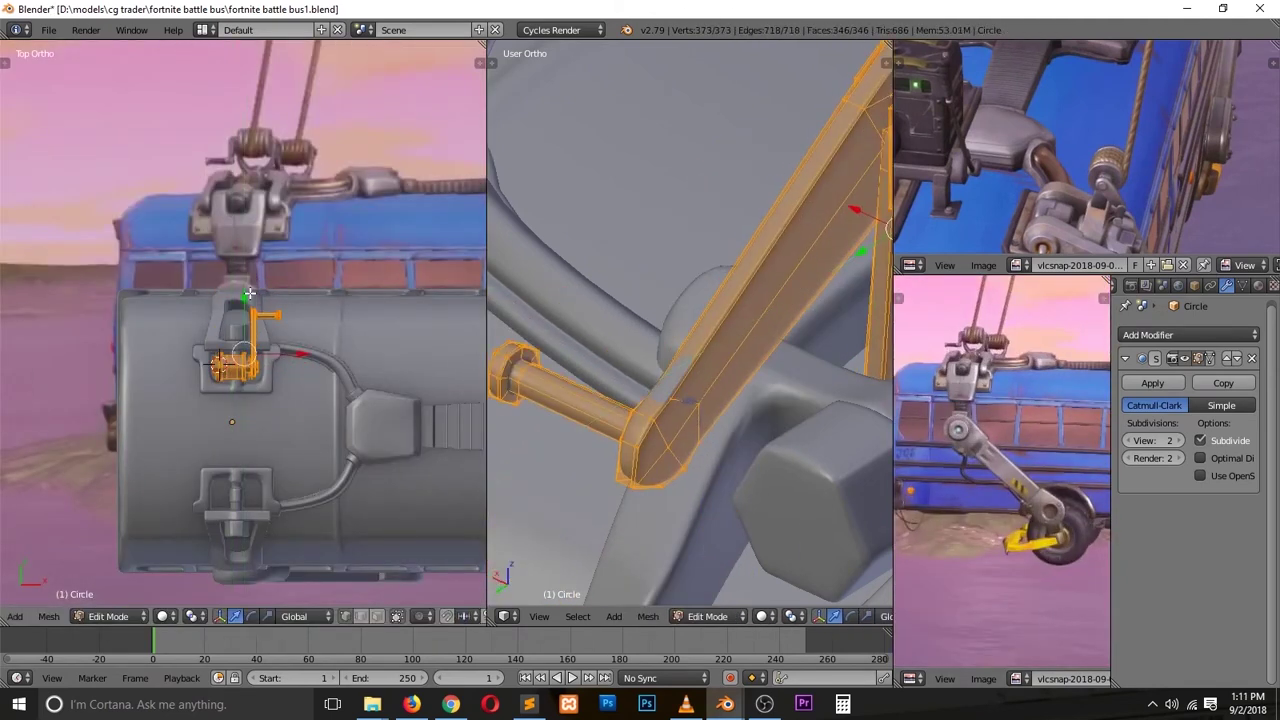
key("ctrl+s")
Step: Save over the file, then extrude, shrink and loop-cut Plane.006's circle into a recessed port
left_click(245, 409)
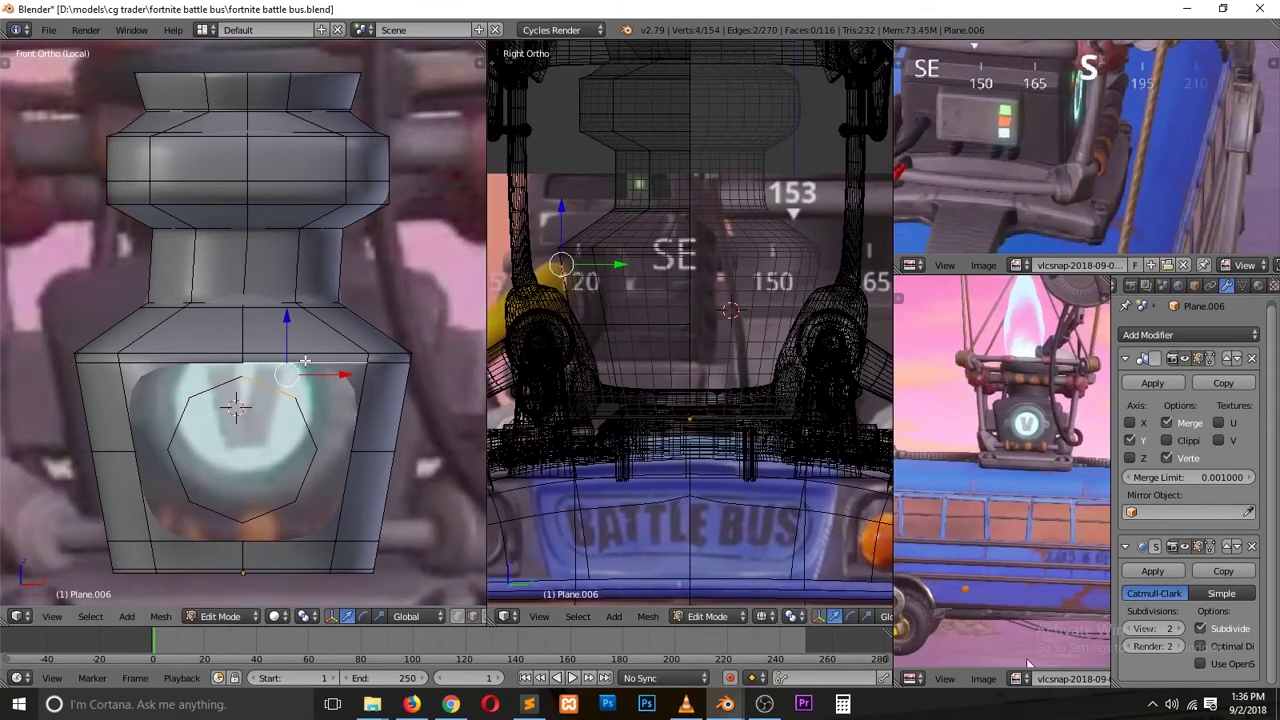
key("e")
key("s")
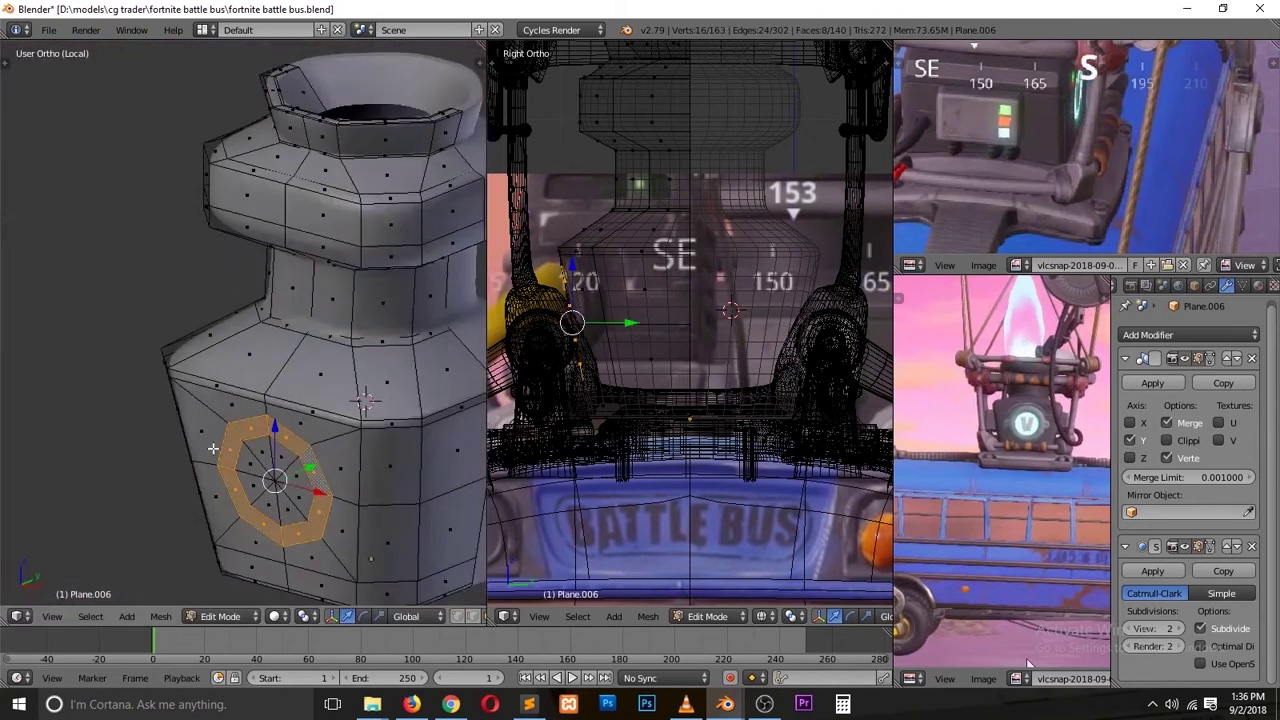
key("ctrl+r")
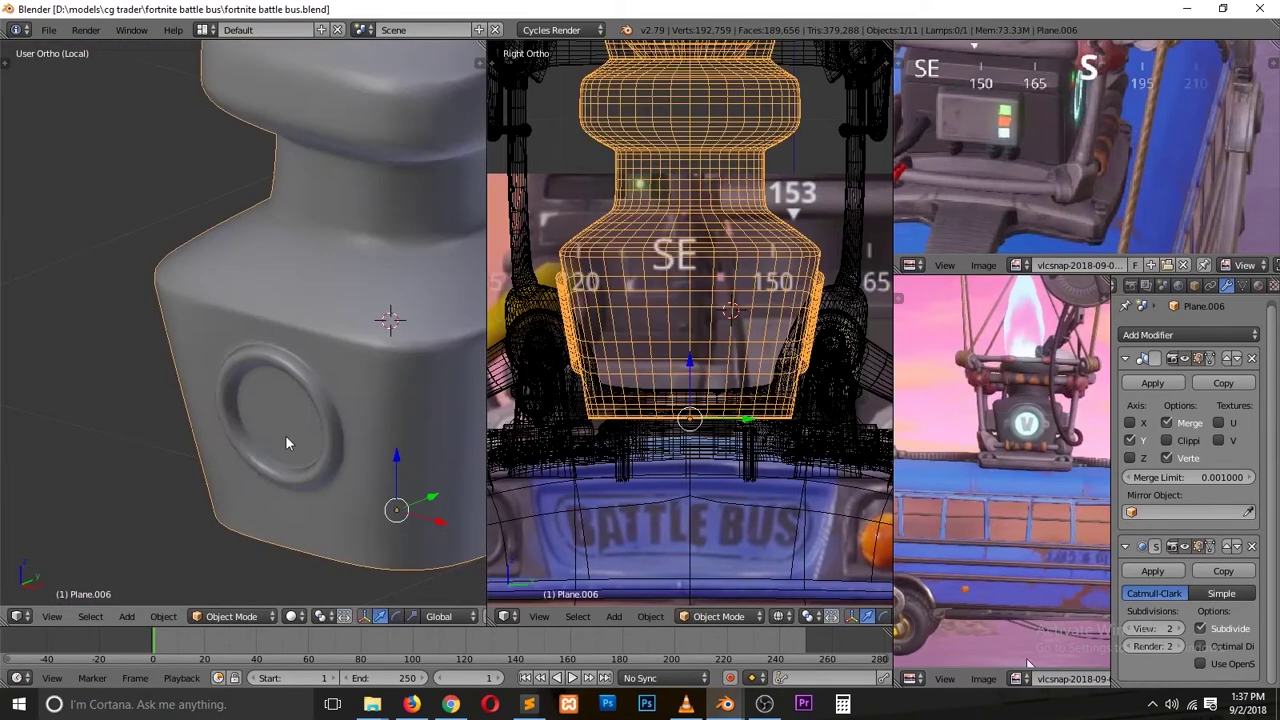
Step: Save the file, then nudge the selected vertices and the handle piece into position
key("ctrl+s")
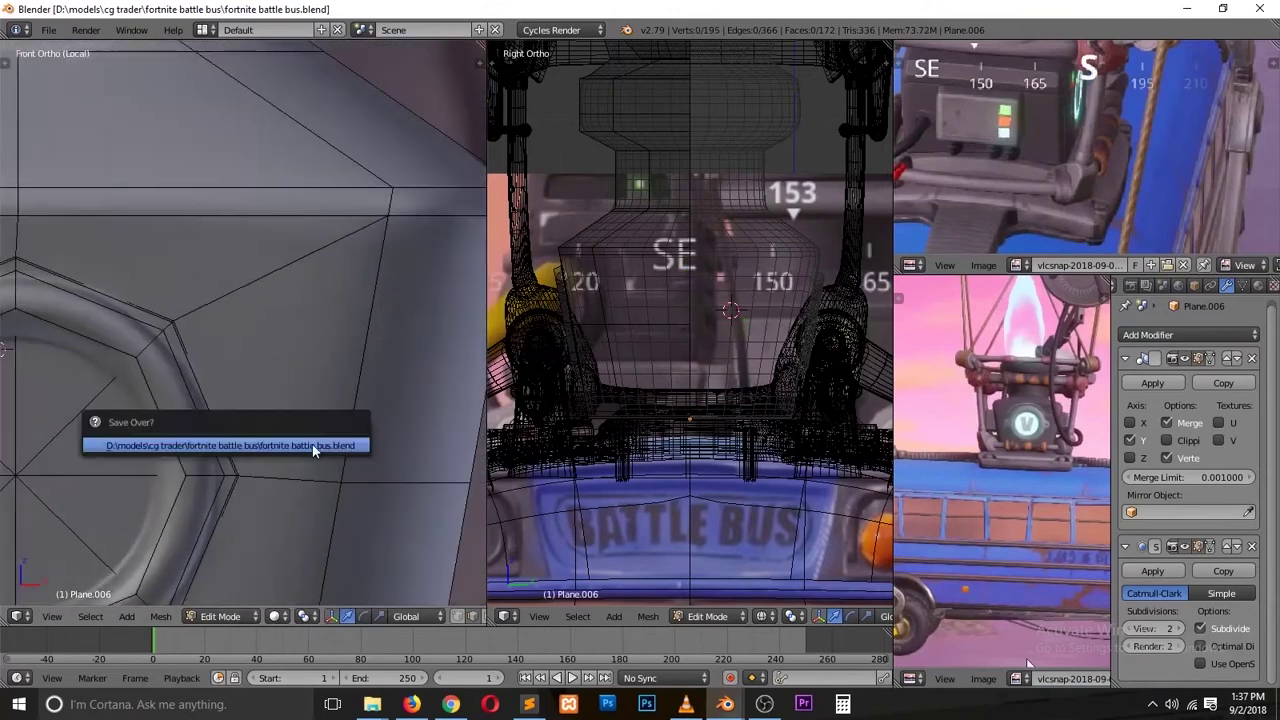
left_click(256, 523)
scroll(258, 490, "down", 2)
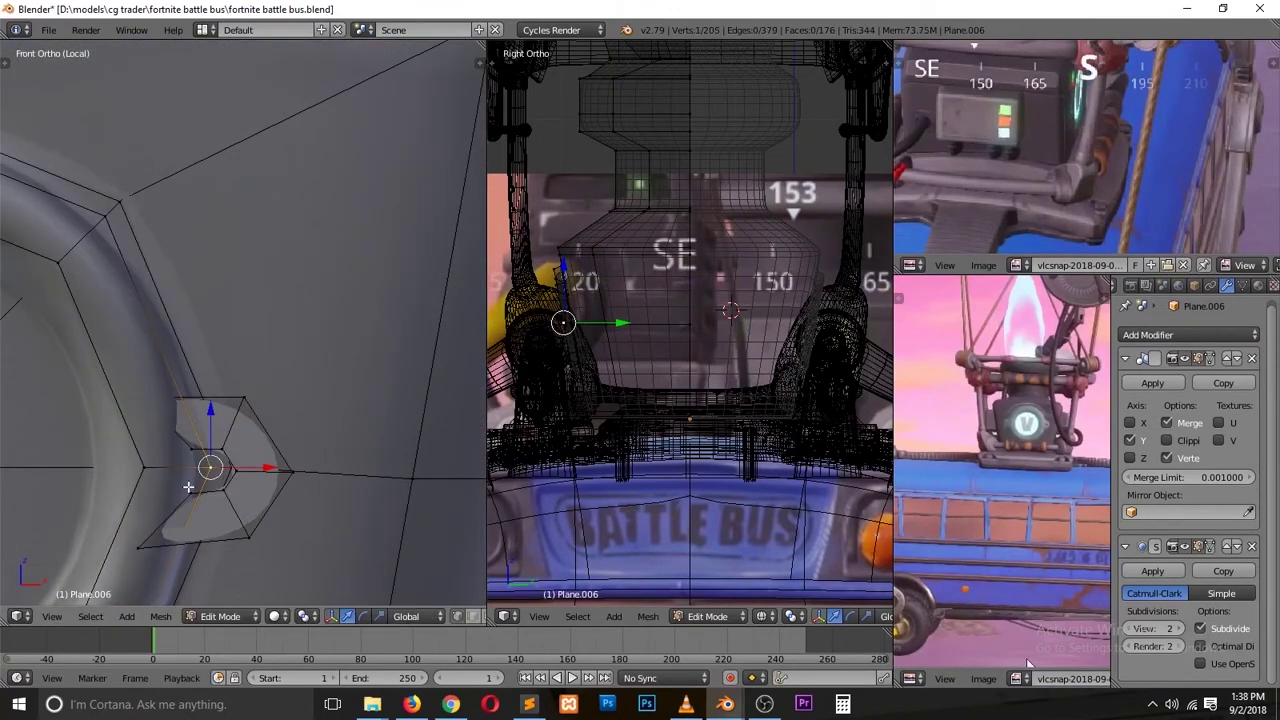
key("Tab")
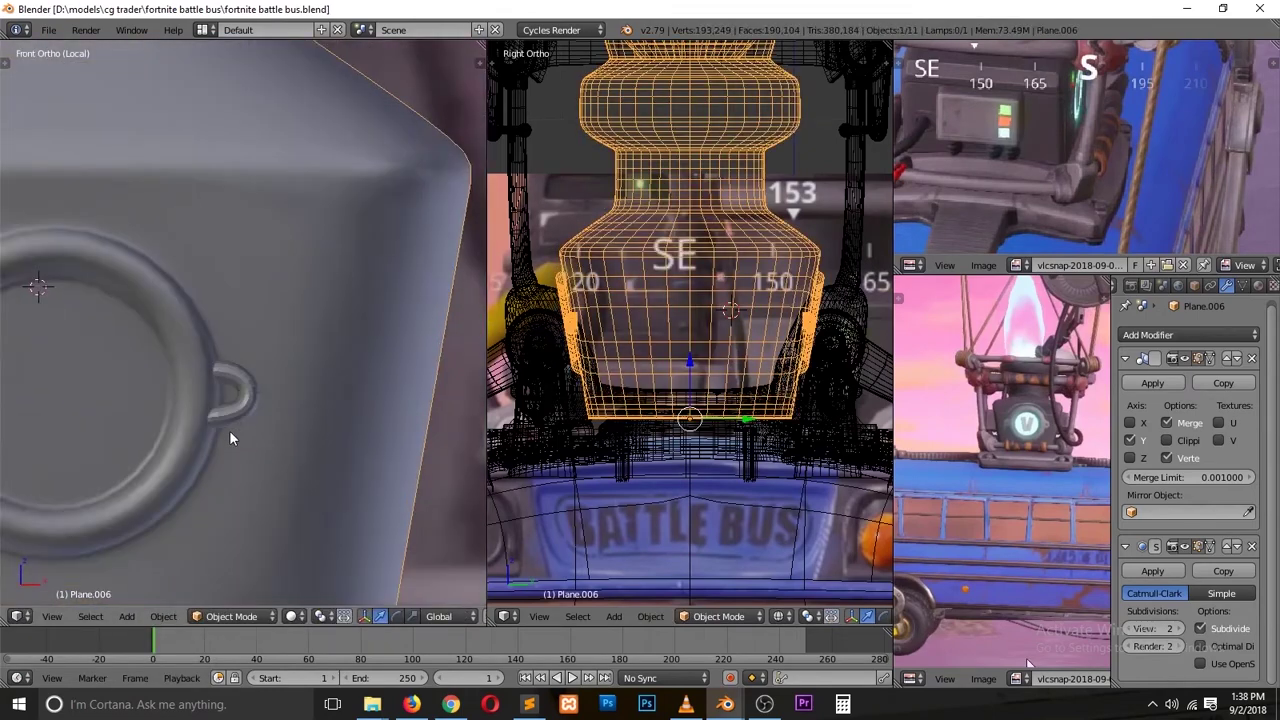
key("Tab")
scroll(230, 400, "down", 2)
key("g")
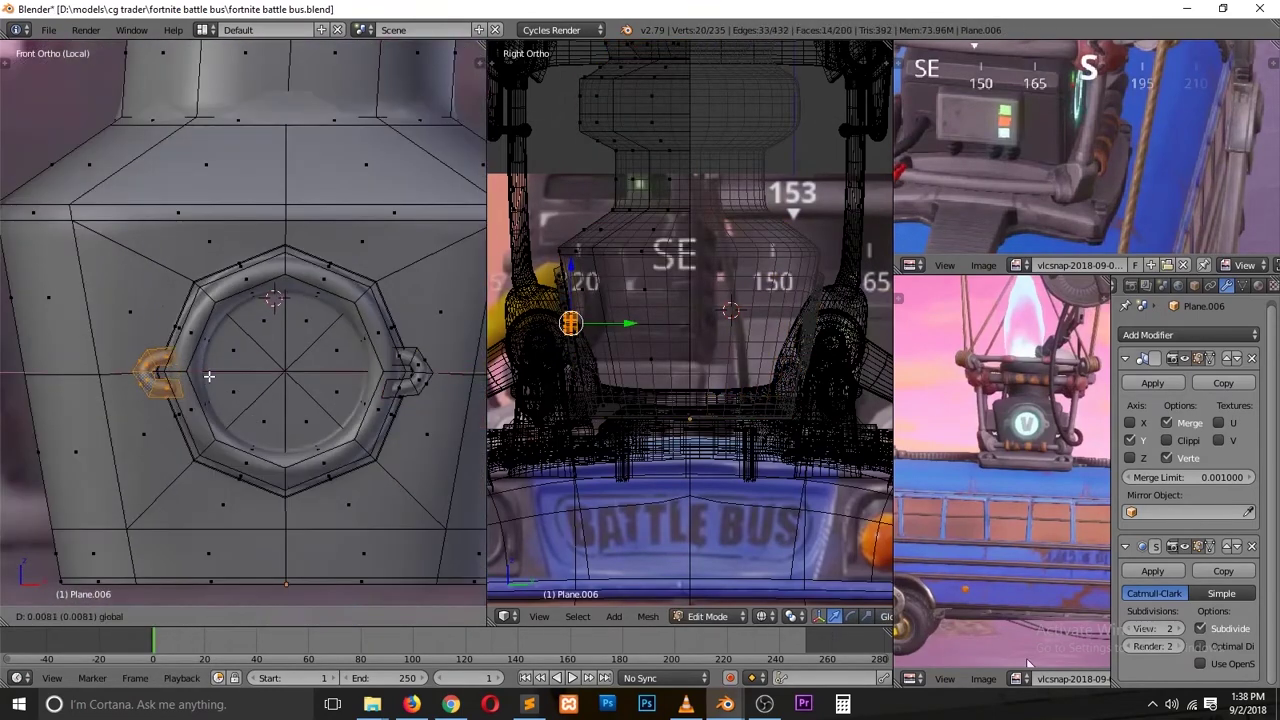
left_click(209, 376)
Step: Inset the ring's inner face and move the selected vertices upward
key("Tab")
key("Tab")
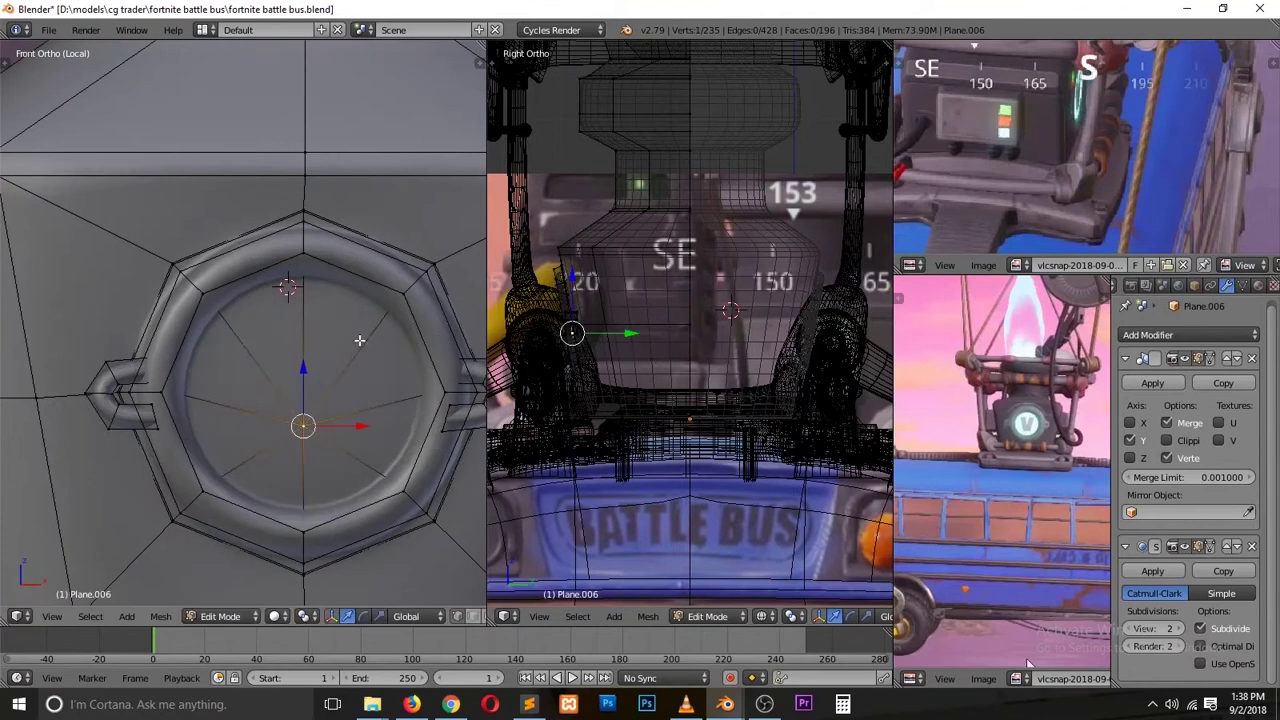
key("ctrl+z")
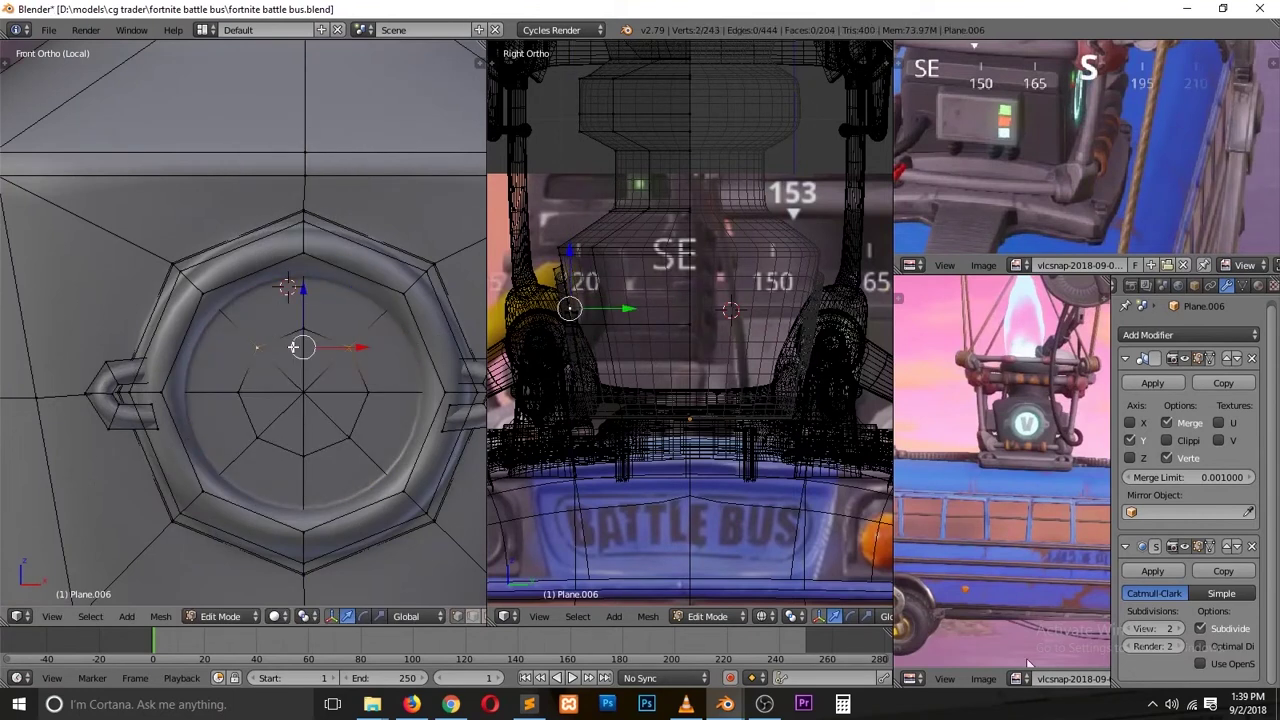
scroll(690, 280, "up", 5)
key("g")
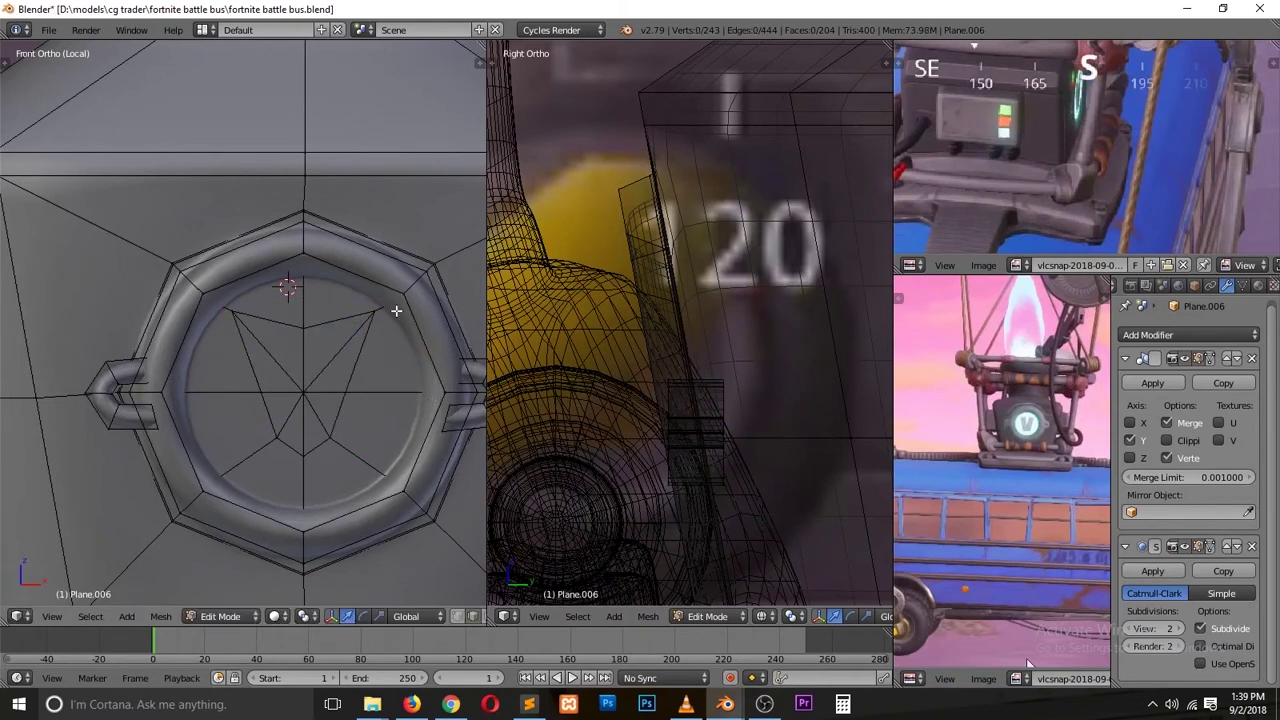
left_click(320, 425)
middle_click_drag(747, 544, 760, 424, "shift")
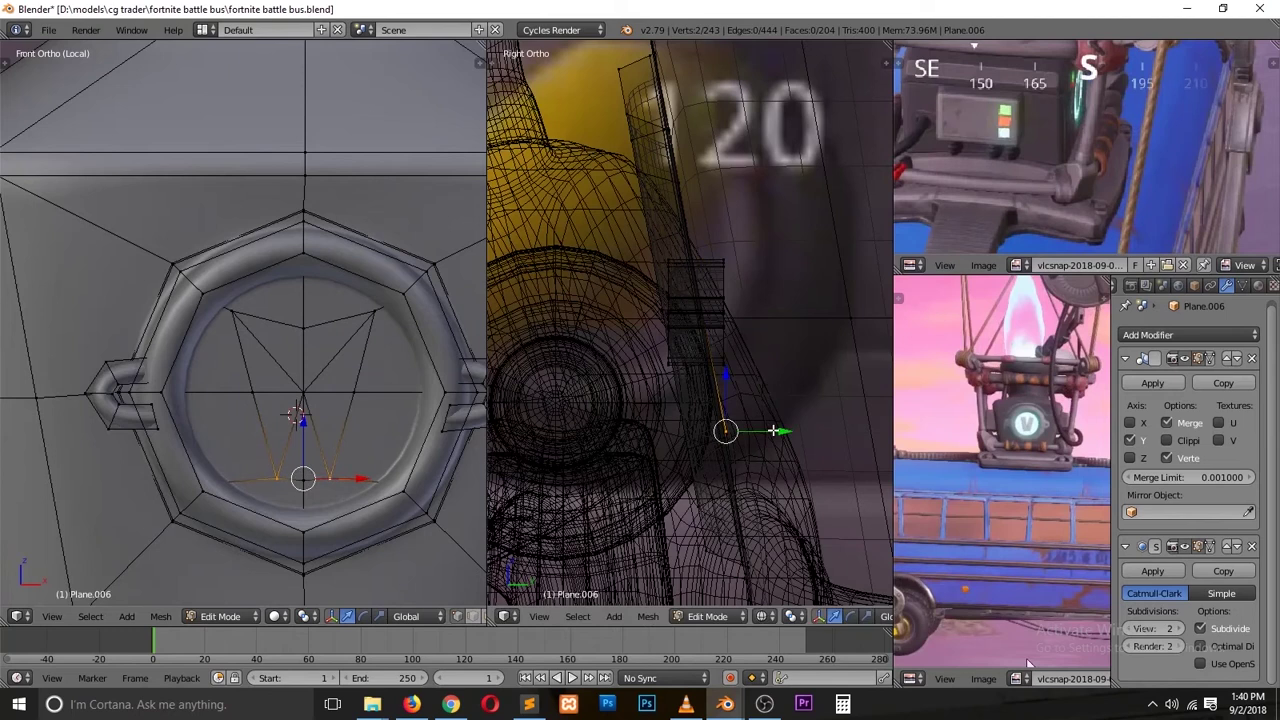
Step: Knife-cut a V shape across the disc and slide its central vertex into place
left_click(376, 451)
scroll(351, 407, "up", 2)
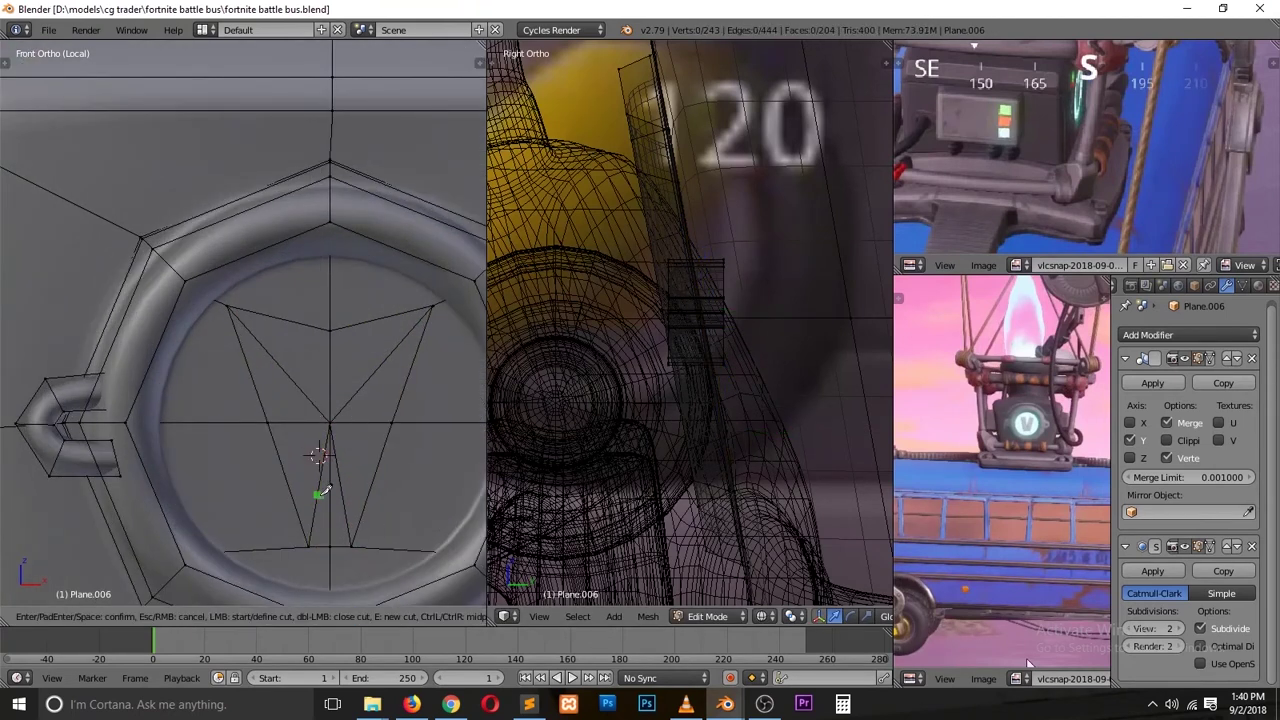
key("Return")
scroll(374, 478, "up", 1)
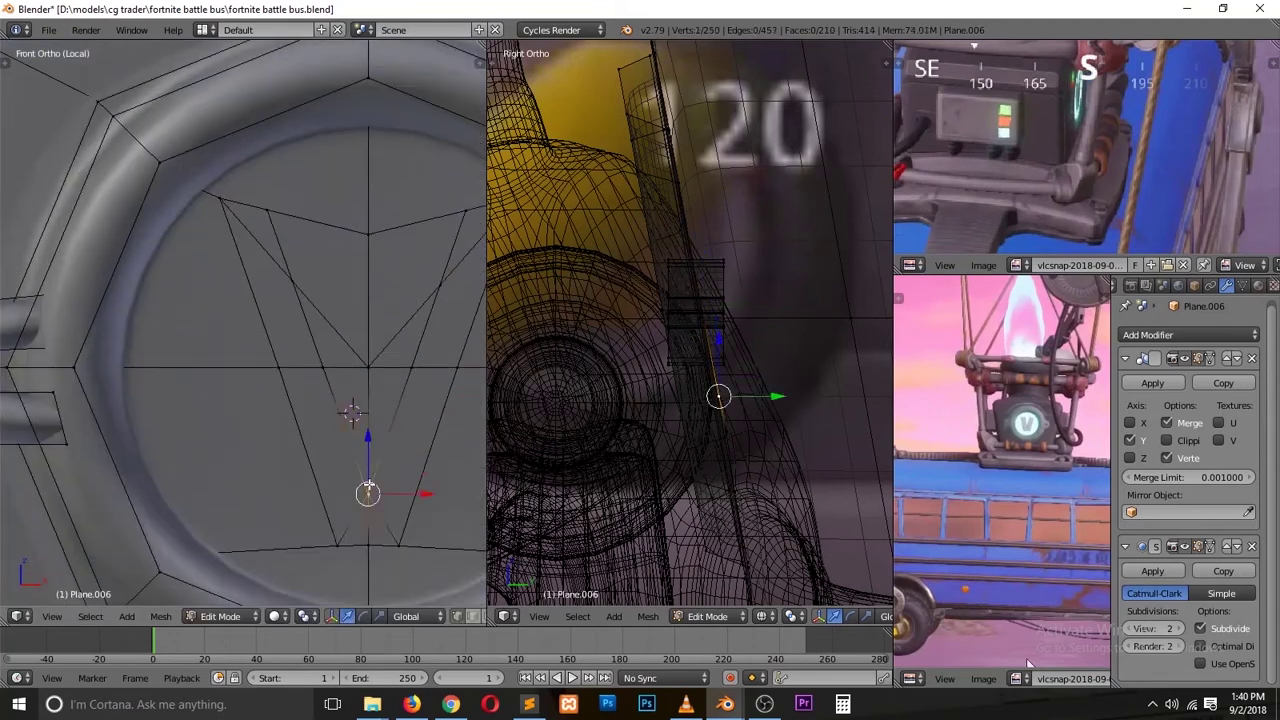
right_click(368, 366)
scroll(379, 384, "up", 2, "shift")
left_click(382, 299)
scroll(363, 288, "down", 1)
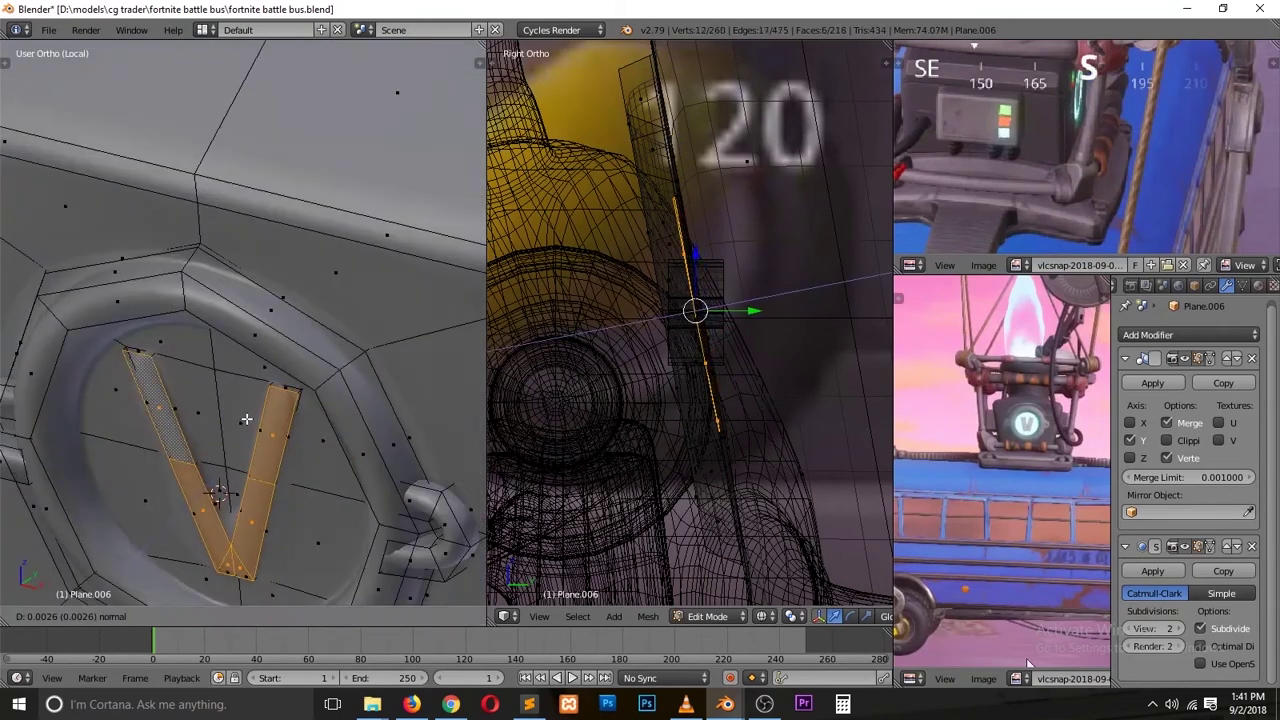
Step: Delete the V-shaped faces from the ring and return to Object Mode
key("x")
left_click(309, 420)
key("Tab")
key("Tab")
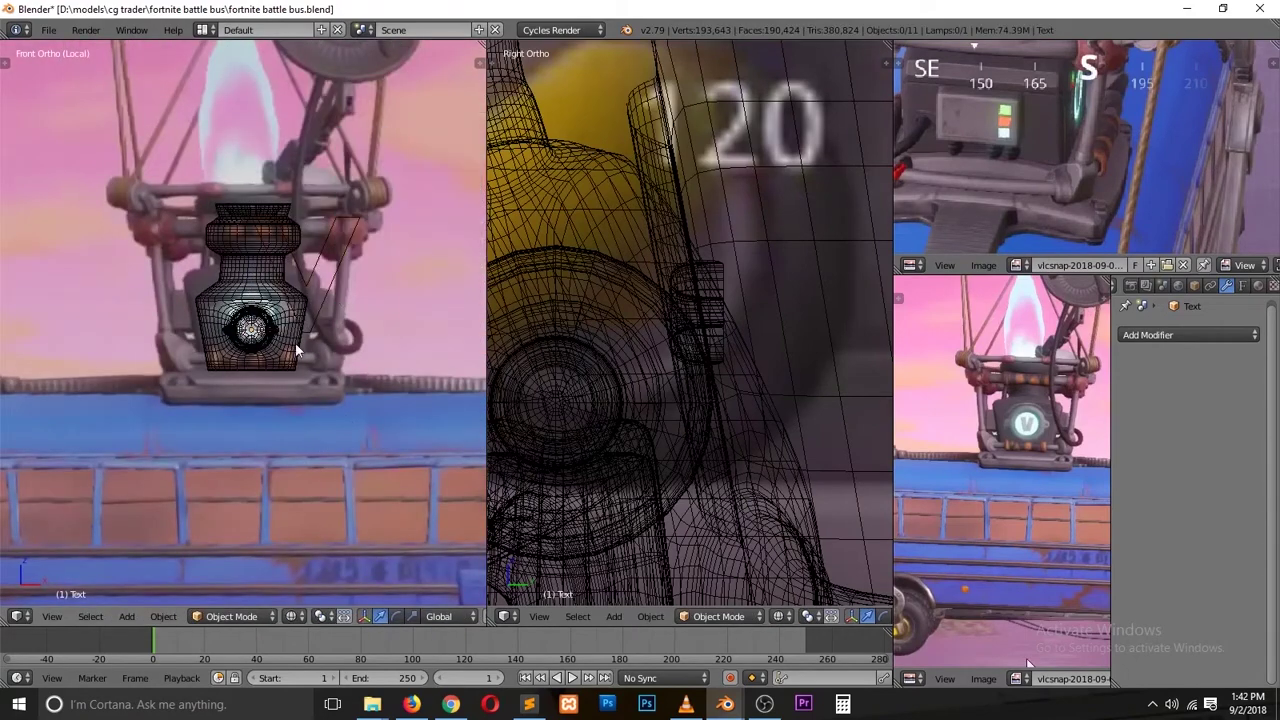
scroll(345, 429, "up", 6)
Step: Frame the Text object in front view with solid shading and bring up its Alt+C conversion options
key("KP_1")
scroll(703, 352, "down", 5)
scroll(703, 352, "up", 2)
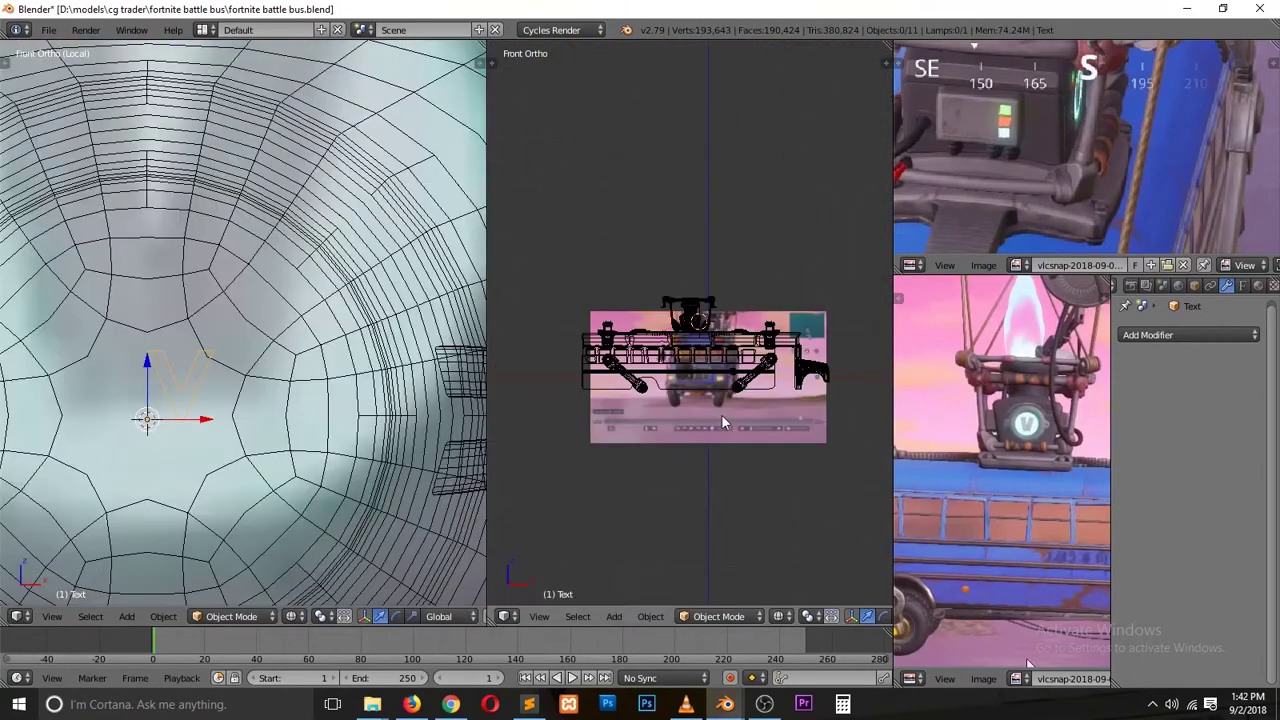
key("KP_Decimal")
scroll(232, 380, "down", 5)
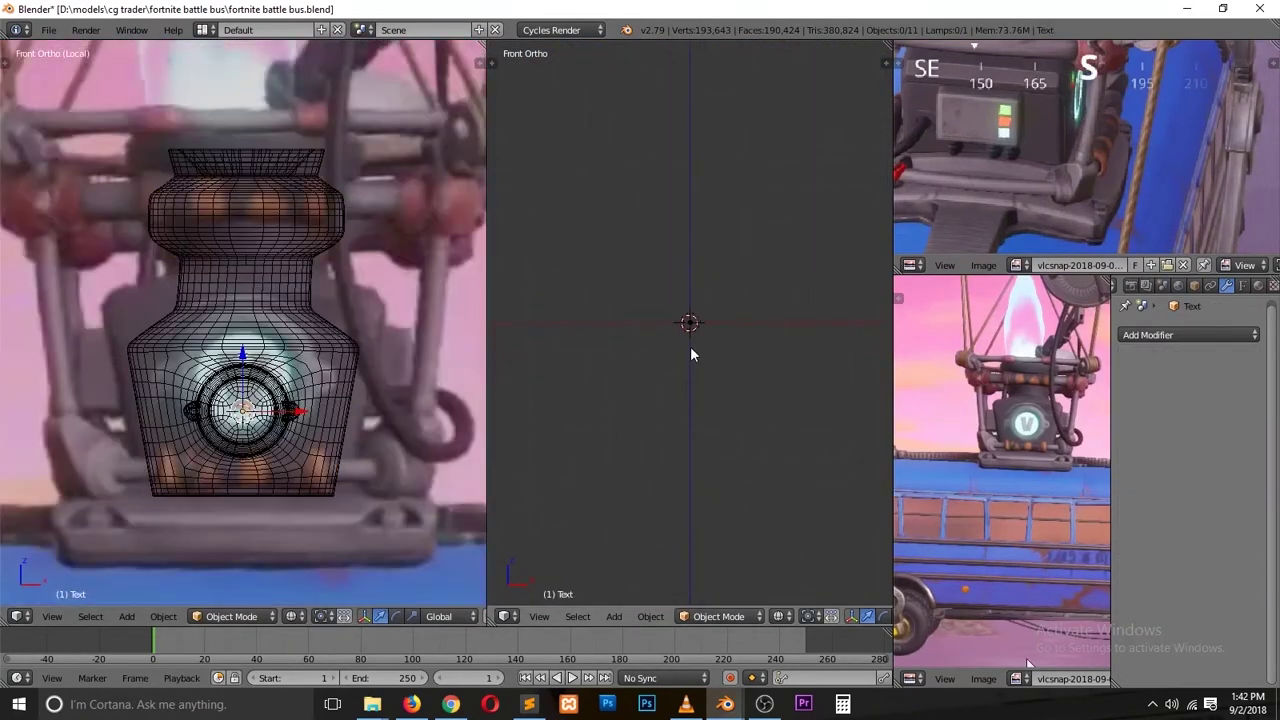
scroll(690, 346, "down", 4)
key("z")
key("a")
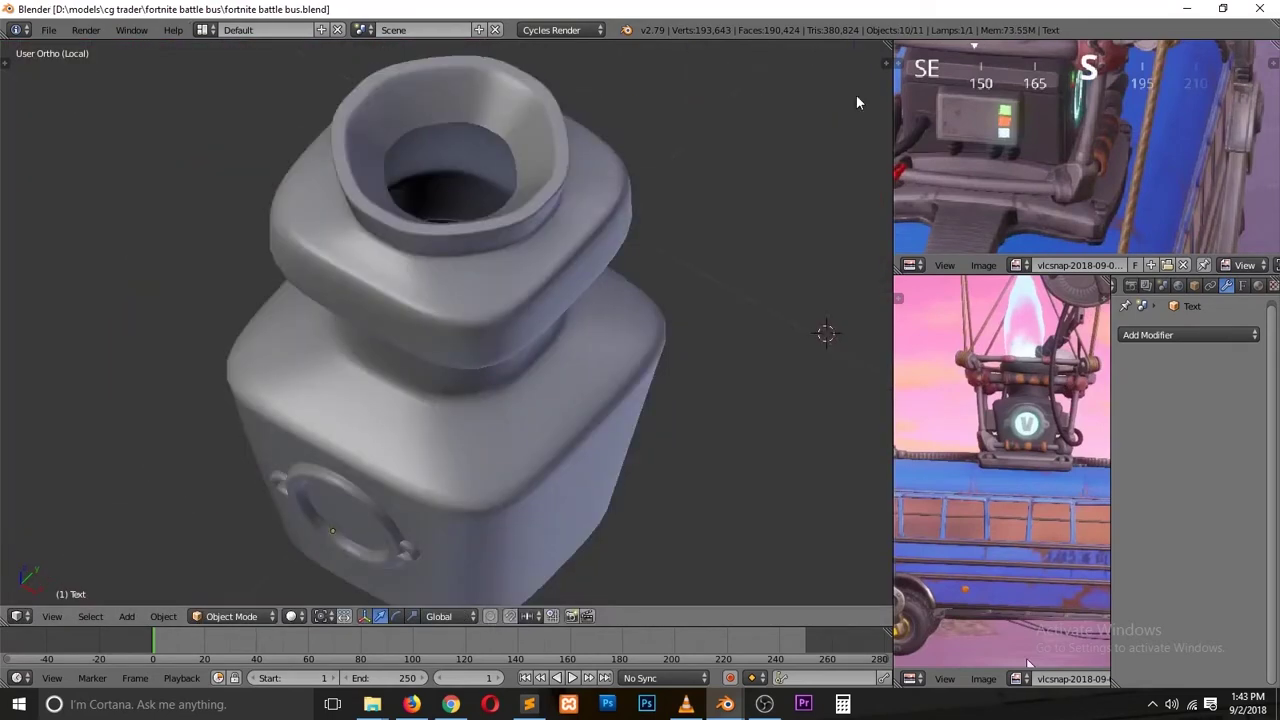
key("alt+c")
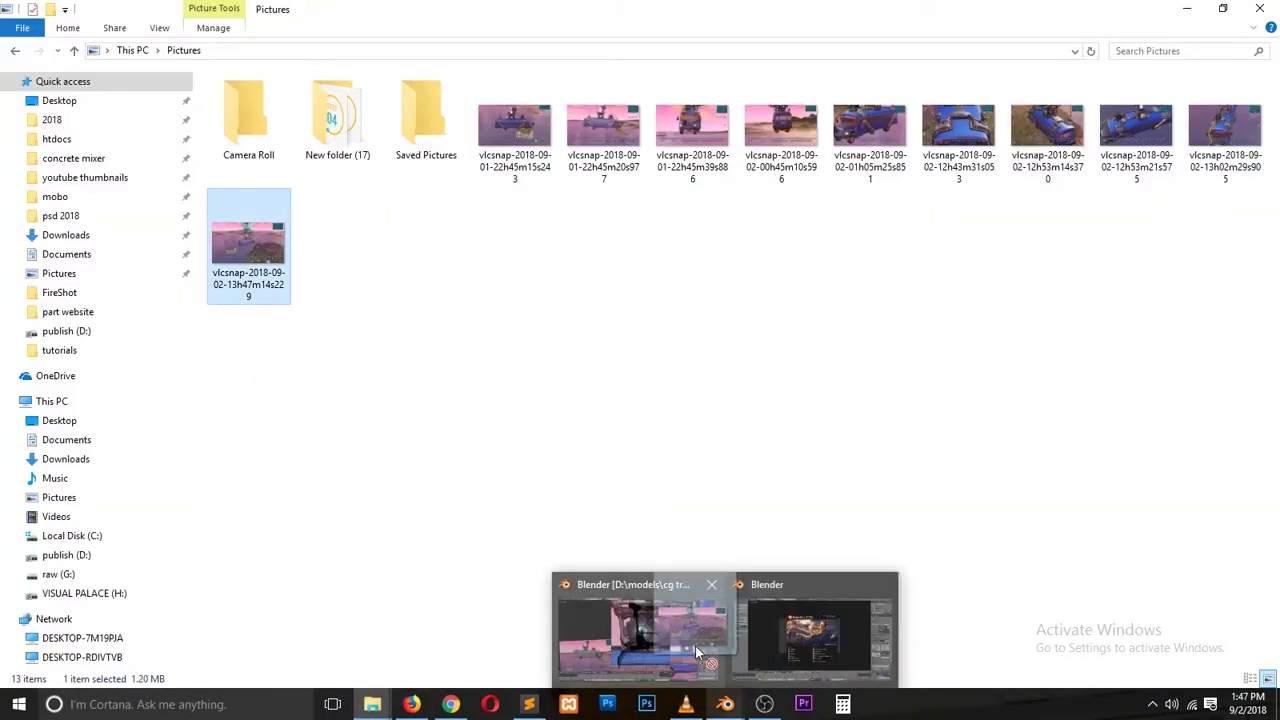
Step: Bring the Blender window back to the front from File Explorer
mouse_move(725, 704)
left_click(695, 644)
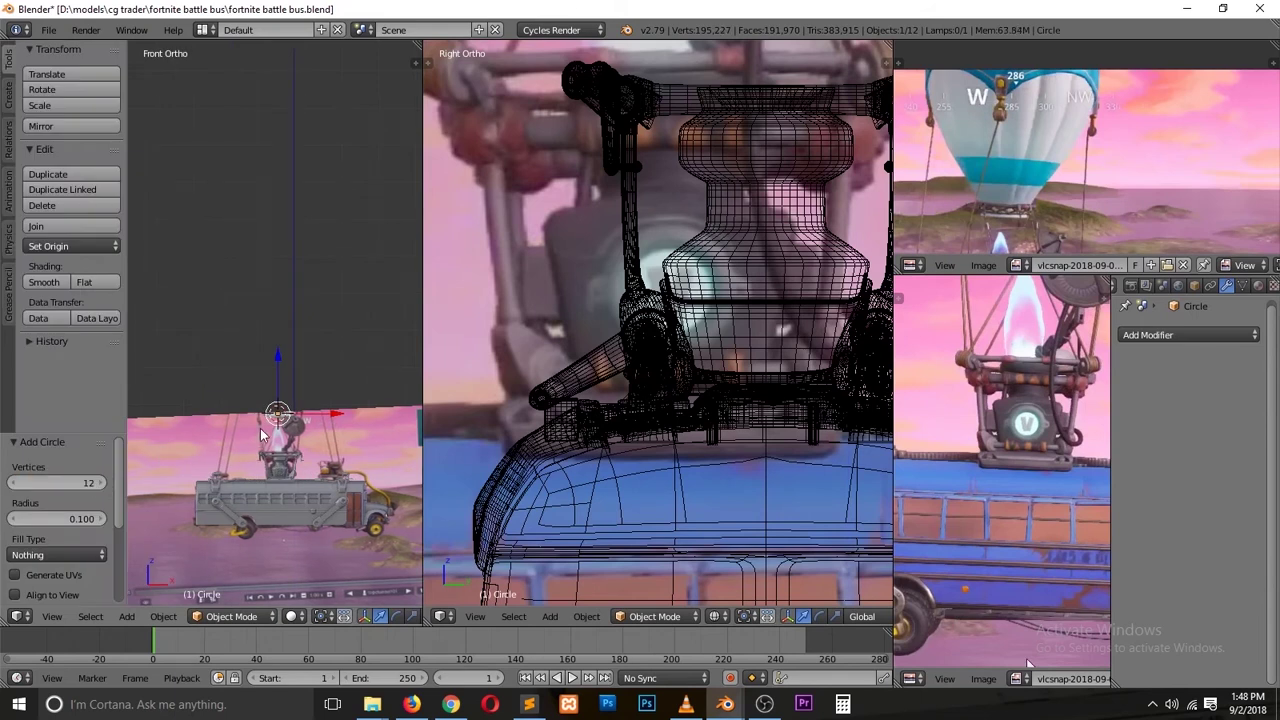
Step: Extrude the circle's bottom ring in front view to build out the balloon shape
key("Tab")
key("t")
scroll(351, 515, "up", 3)
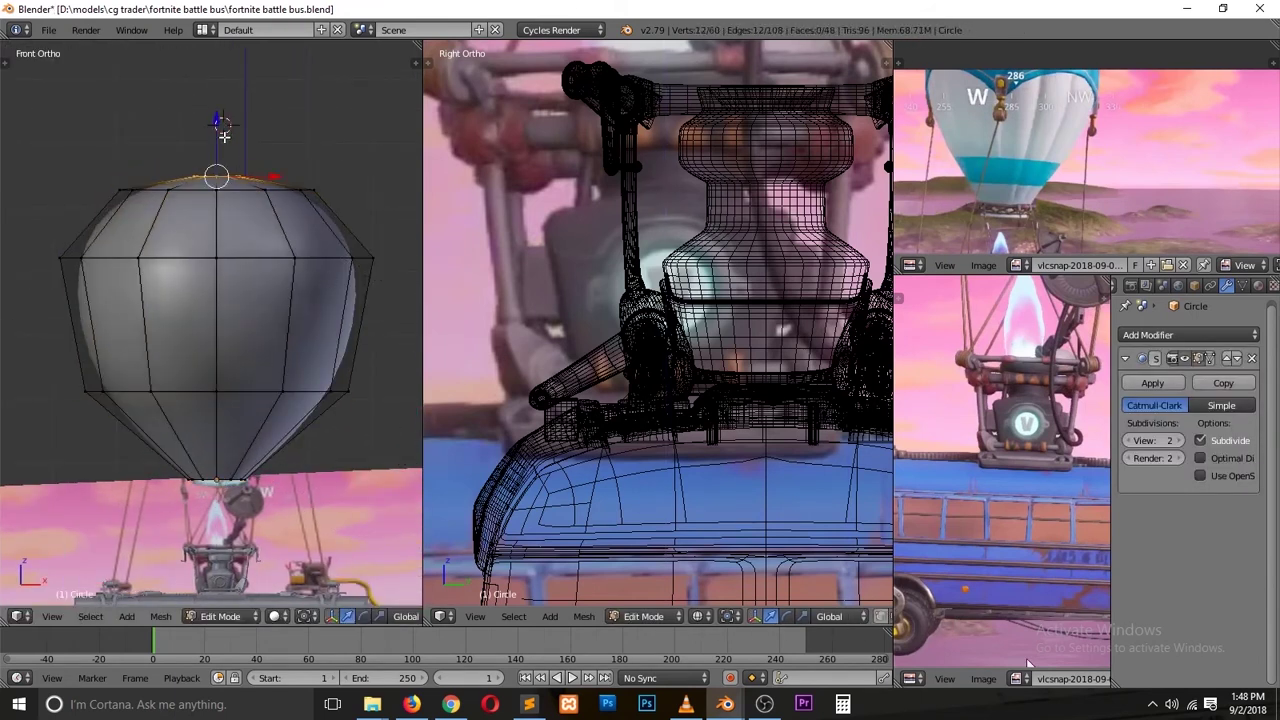
middle_click_drag(224, 136, 230, 246)
scroll(221, 228, "up", 5)
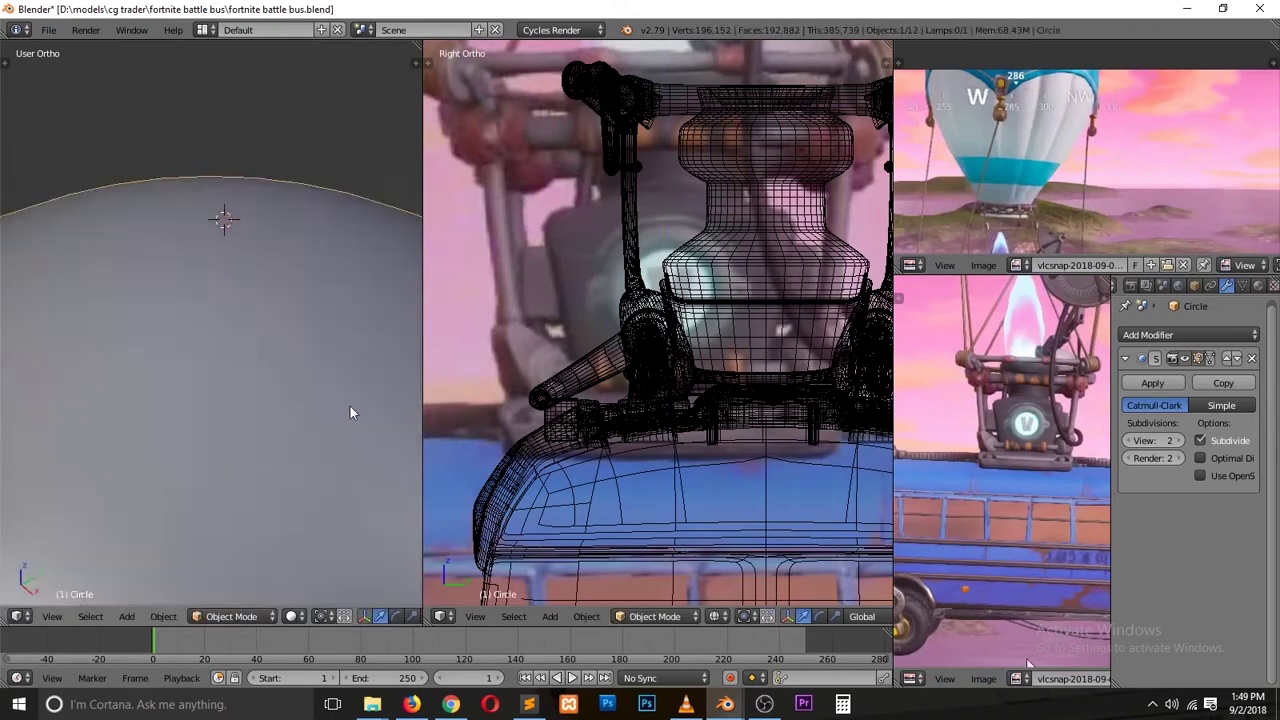
key("KP_1")
key("e")
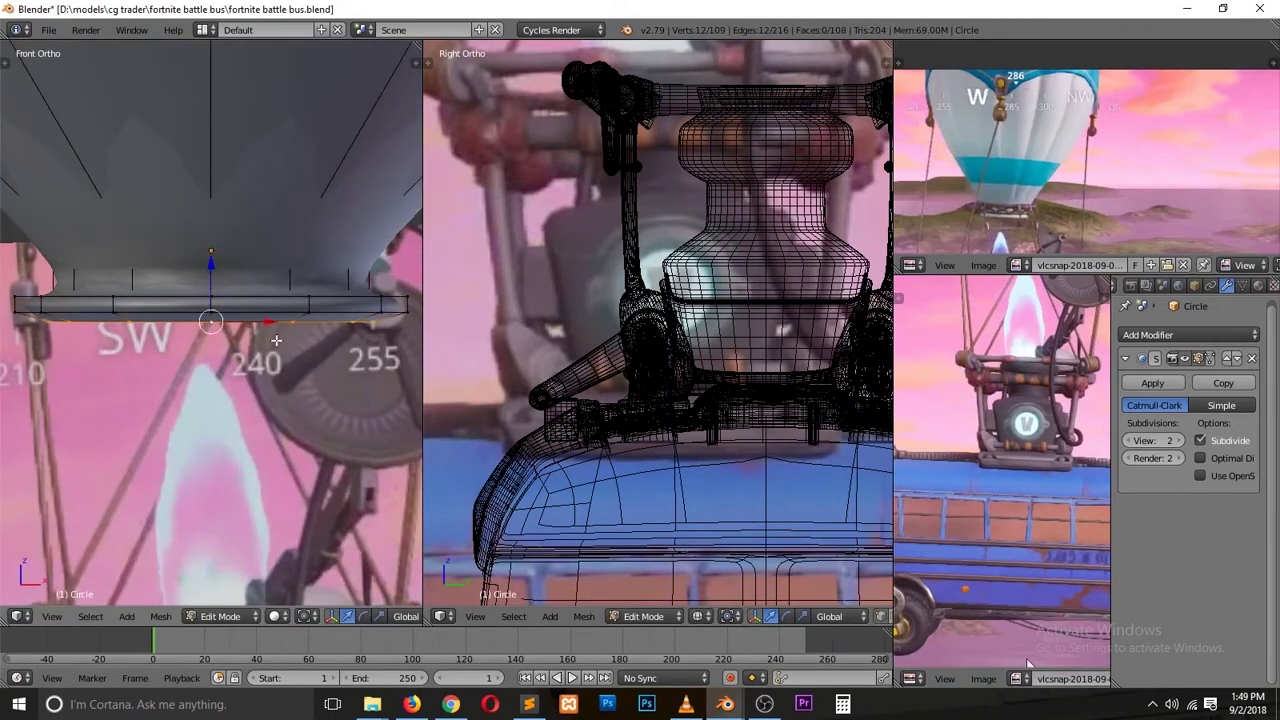
scroll(249, 349, "down", 4)
Step: Bevel the balloon's selected vertical seam edges
key("Tab")
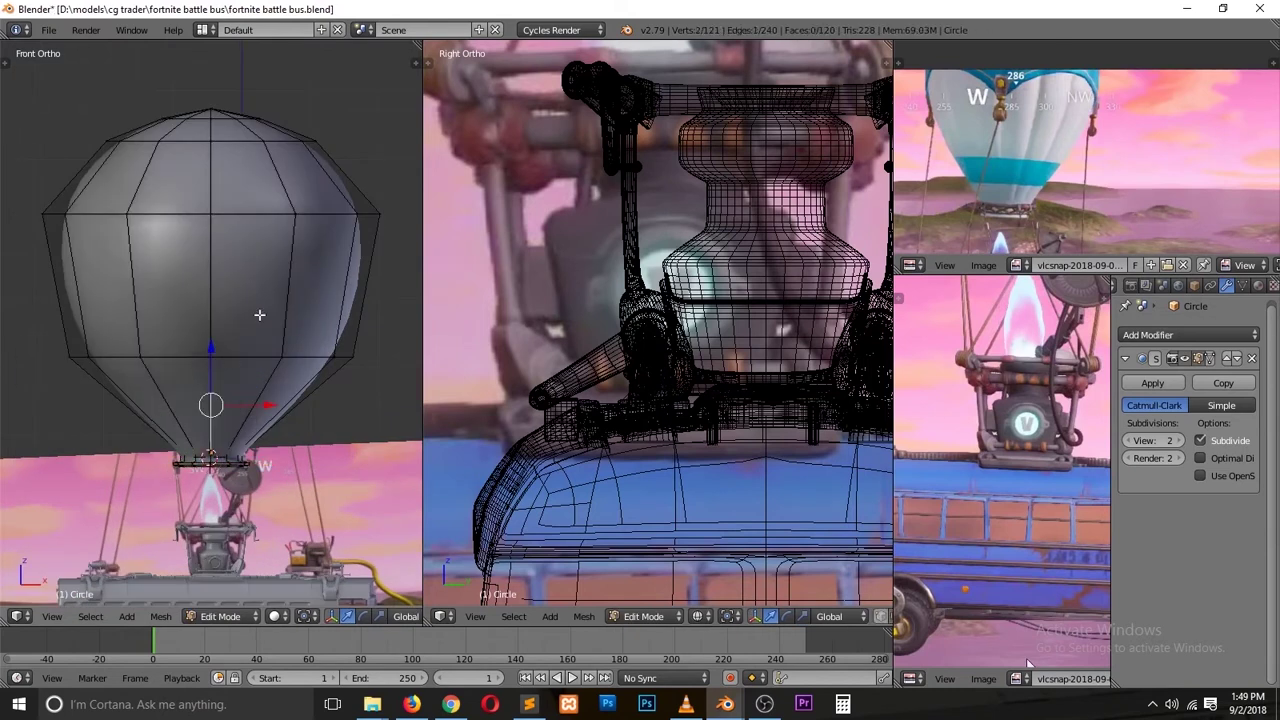
middle_click_drag(256, 378, 318, 360)
key("ctrl+b")
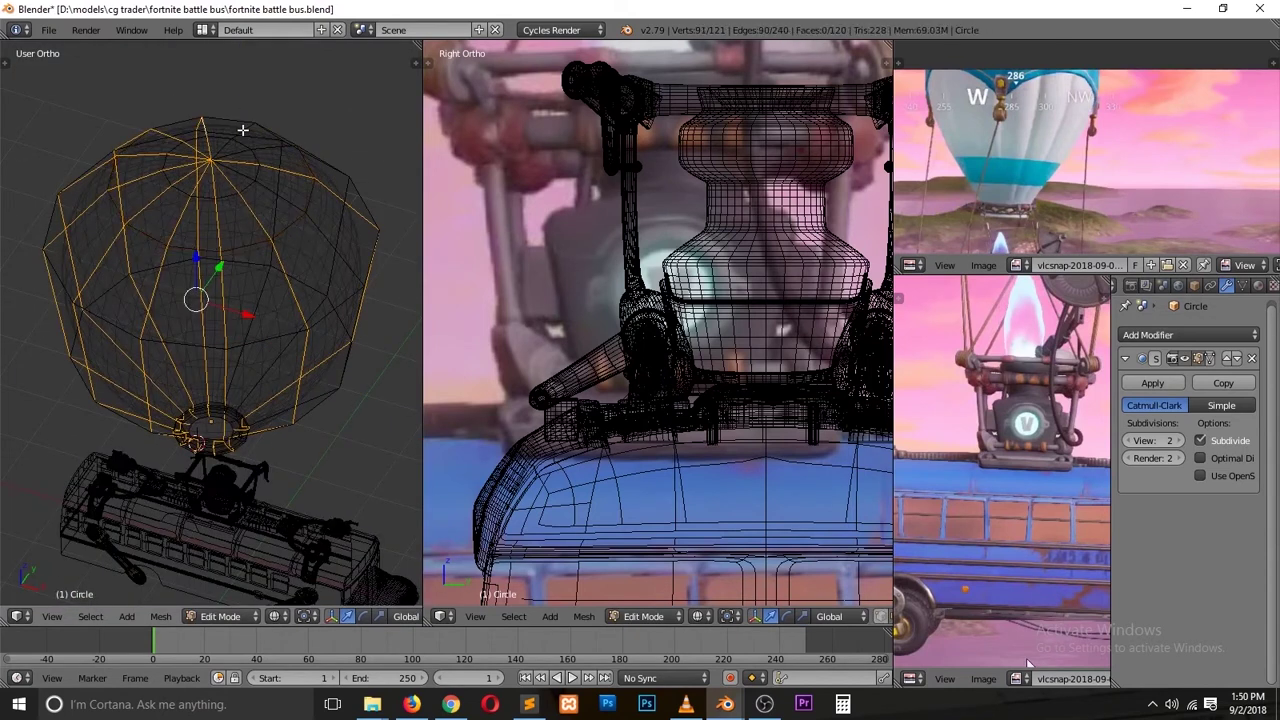
left_click(341, 326)
key("a")
scroll(228, 266, "up", 3)
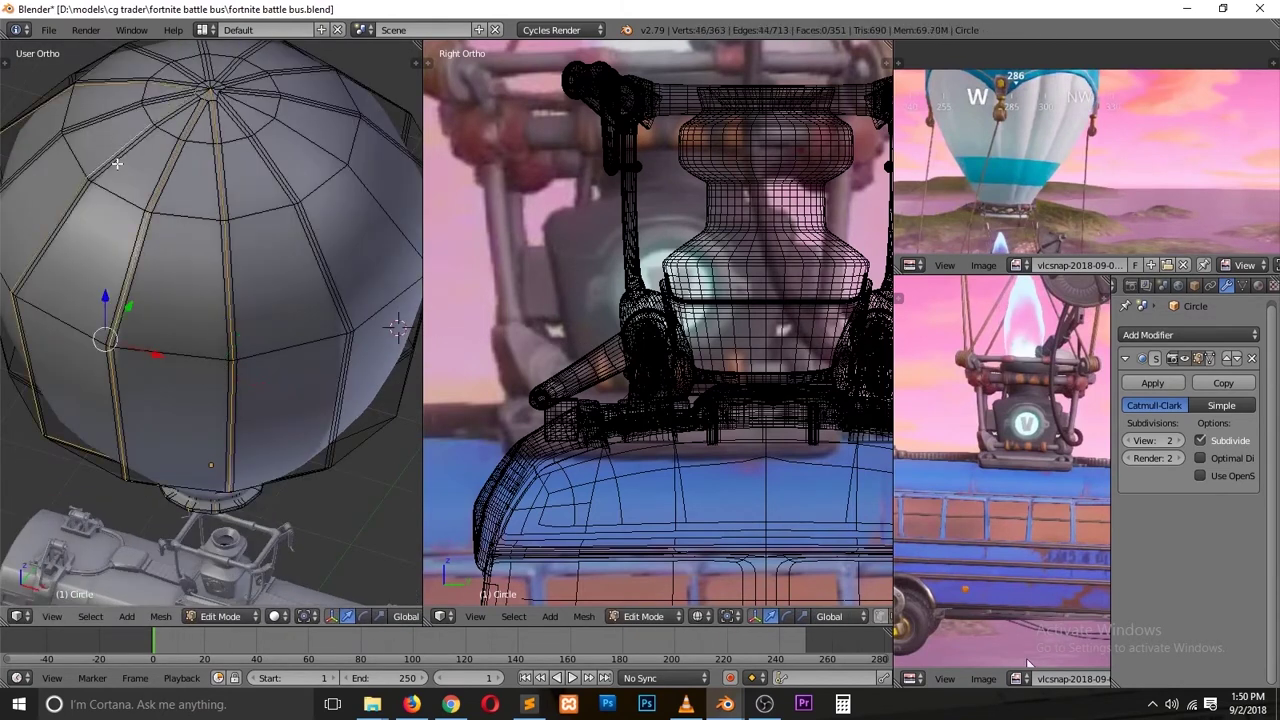
Step: Select one vertical seam loop and pull it inward to form a groove
middle_click_drag(291, 275, 220, 271)
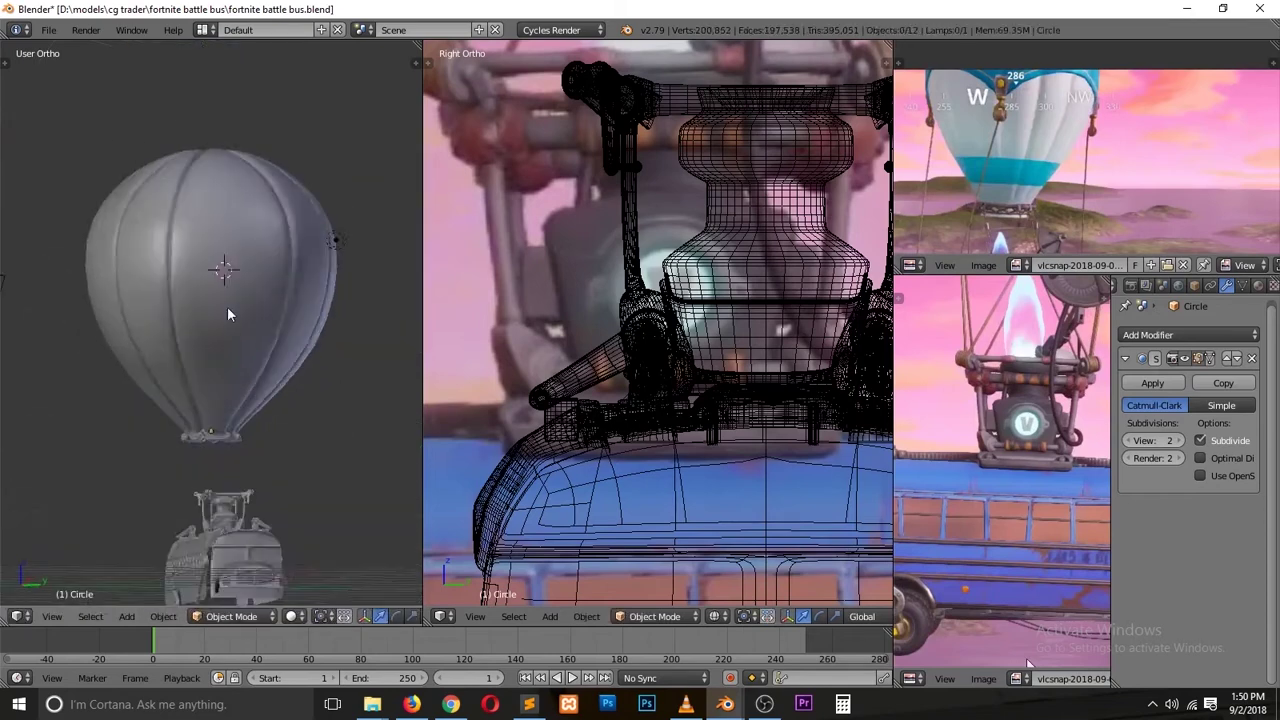
right_click(220, 271, "alt")
scroll(220, 271, "up", 2)
key("ctrl+b")
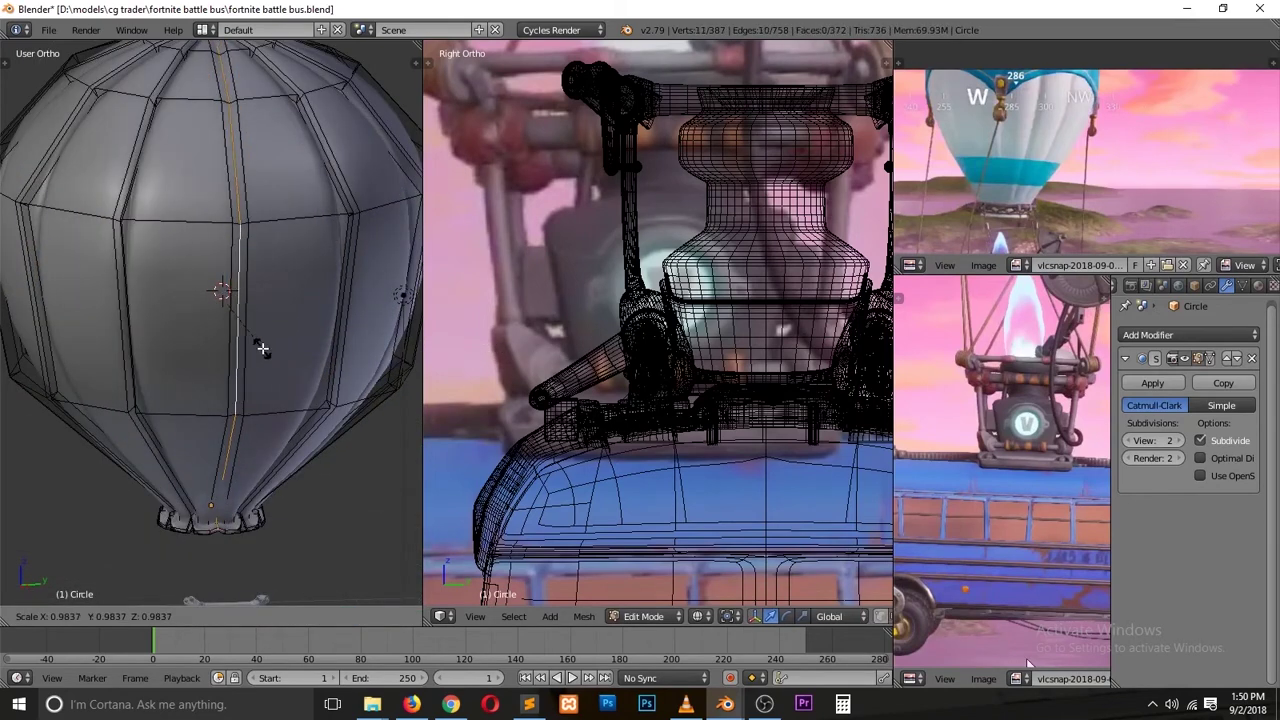
left_click(261, 348)
key("Tab")
Step: Save the blend file, overwriting the existing copy
key("KP_7")
scroll(380, 349, "up", 2)
middle_click_drag(380, 349, 300, 250)
key("ctrl+s")
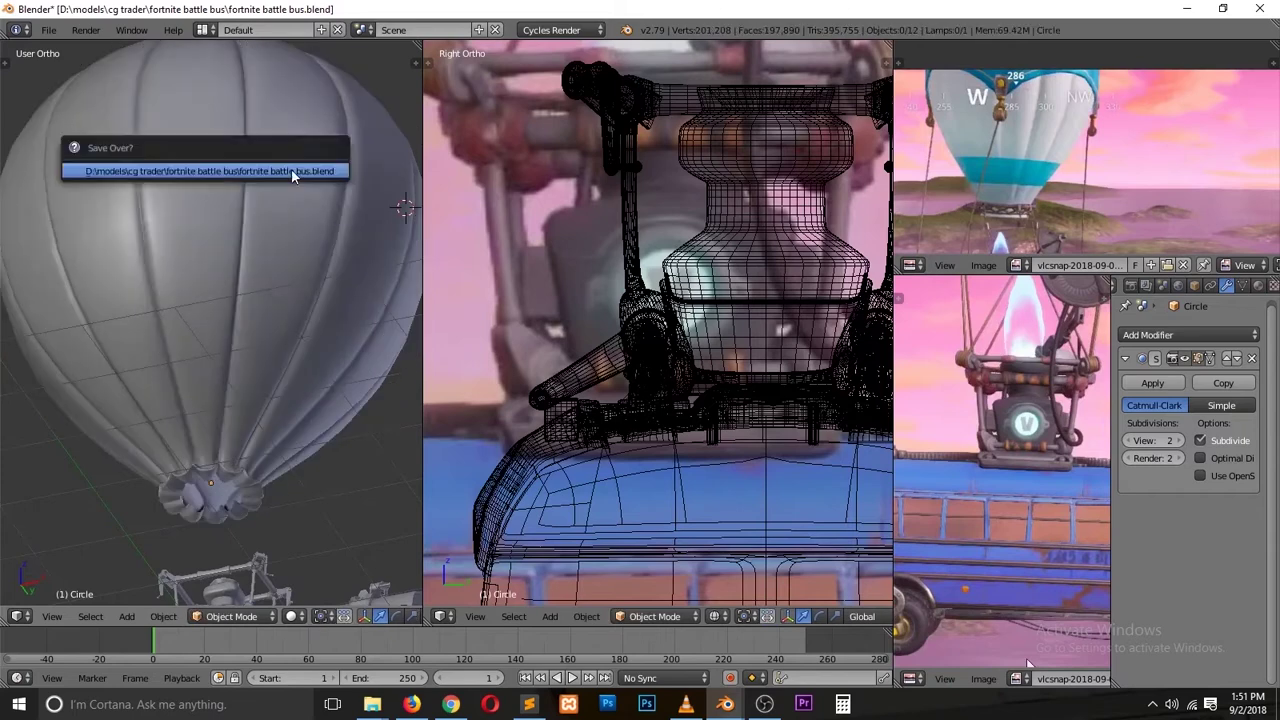
left_click(293, 171)
middle_click_drag(293, 171, 406, 300)
Step: Select the balloon's top vertex, grow it by a ring, then return to top view
key("Tab")
key("ctrl+Tab")
left_click(263, 214)
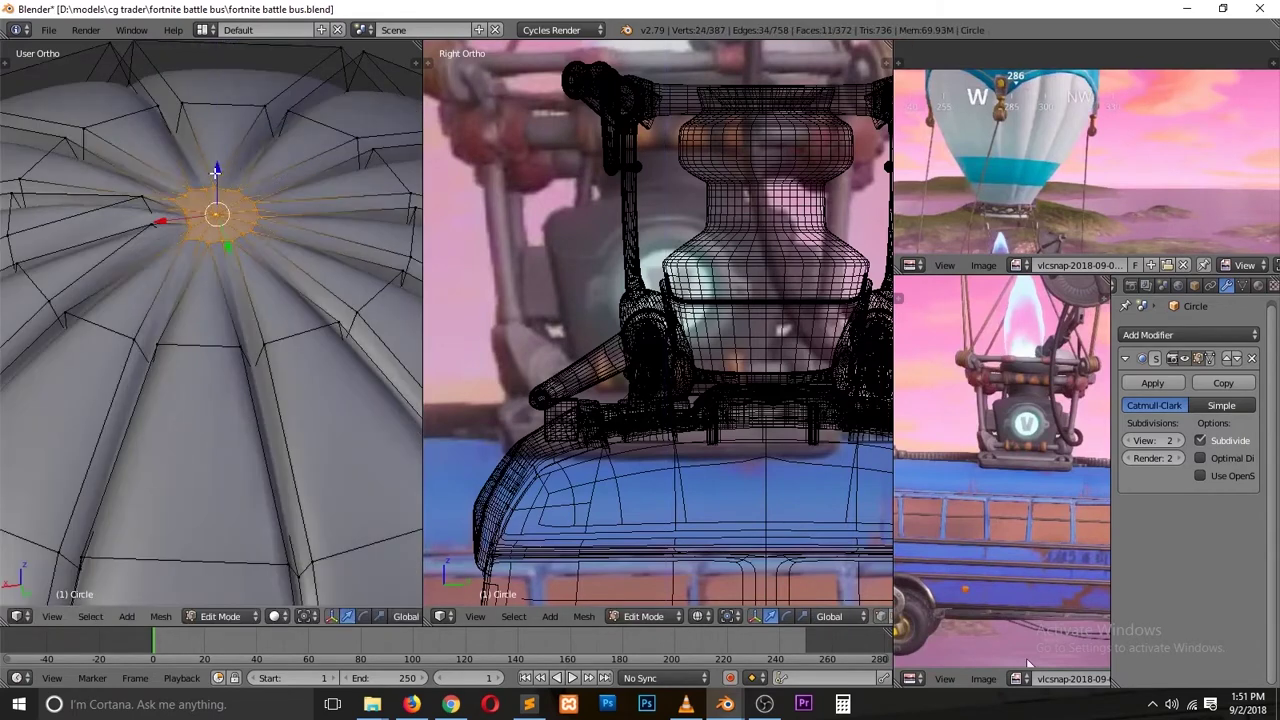
key("ctrl+KP_Add")
middle_click_drag(215, 171, 90, 266)
key("Escape")
key("Tab")
key("Tab")
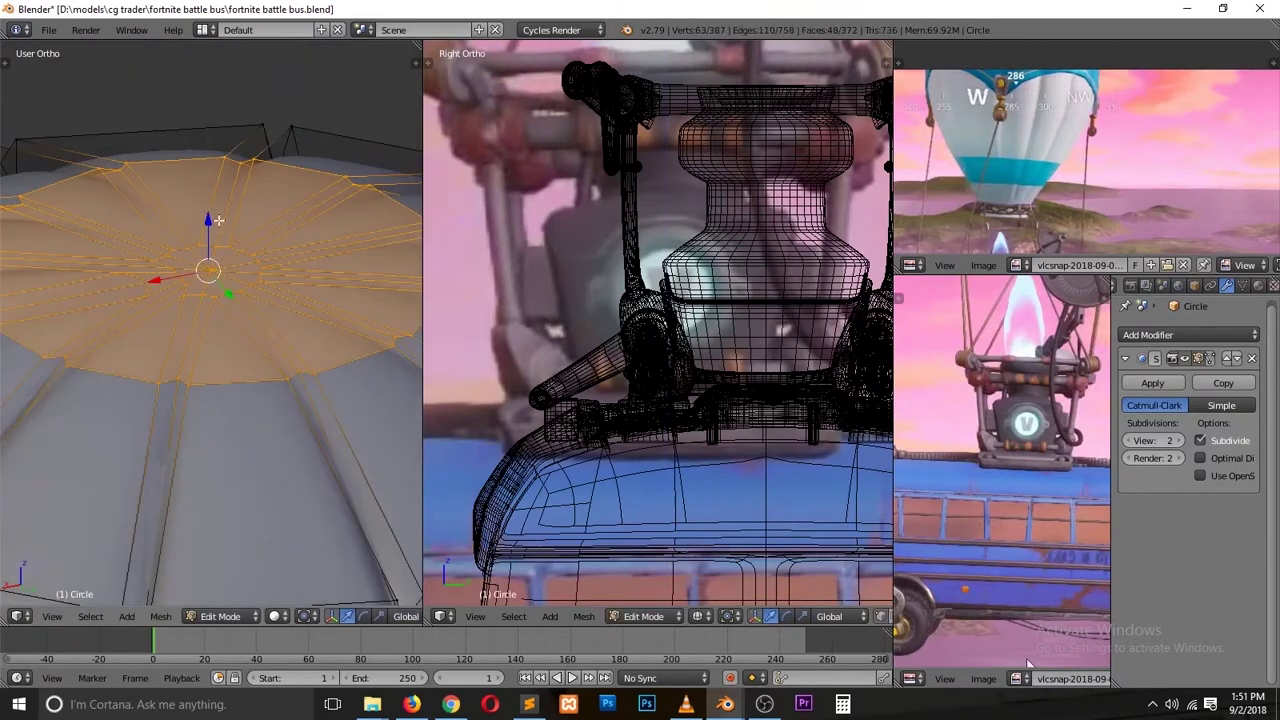
left_click(222, 410)
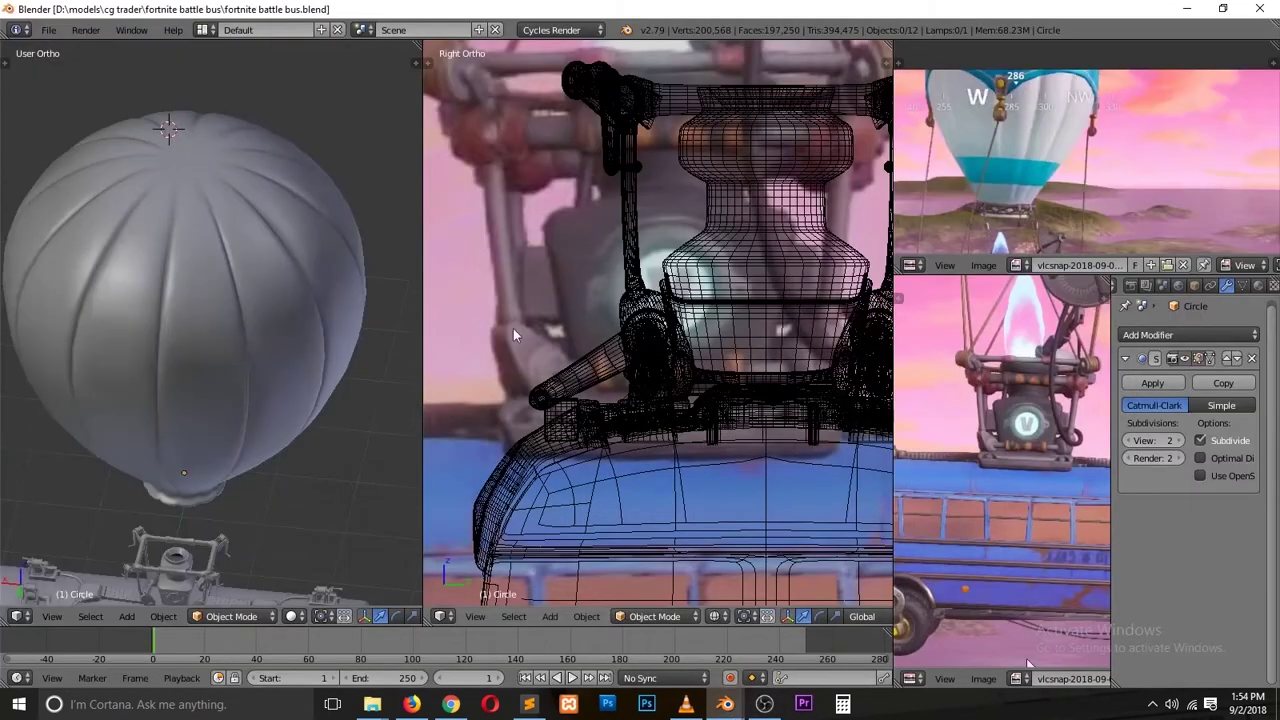
key("KP_7")
key("shift+a")
Step: Add a plane and a control Empty above the balloon, using the snapping options to place the Empty
left_click(360, 257)
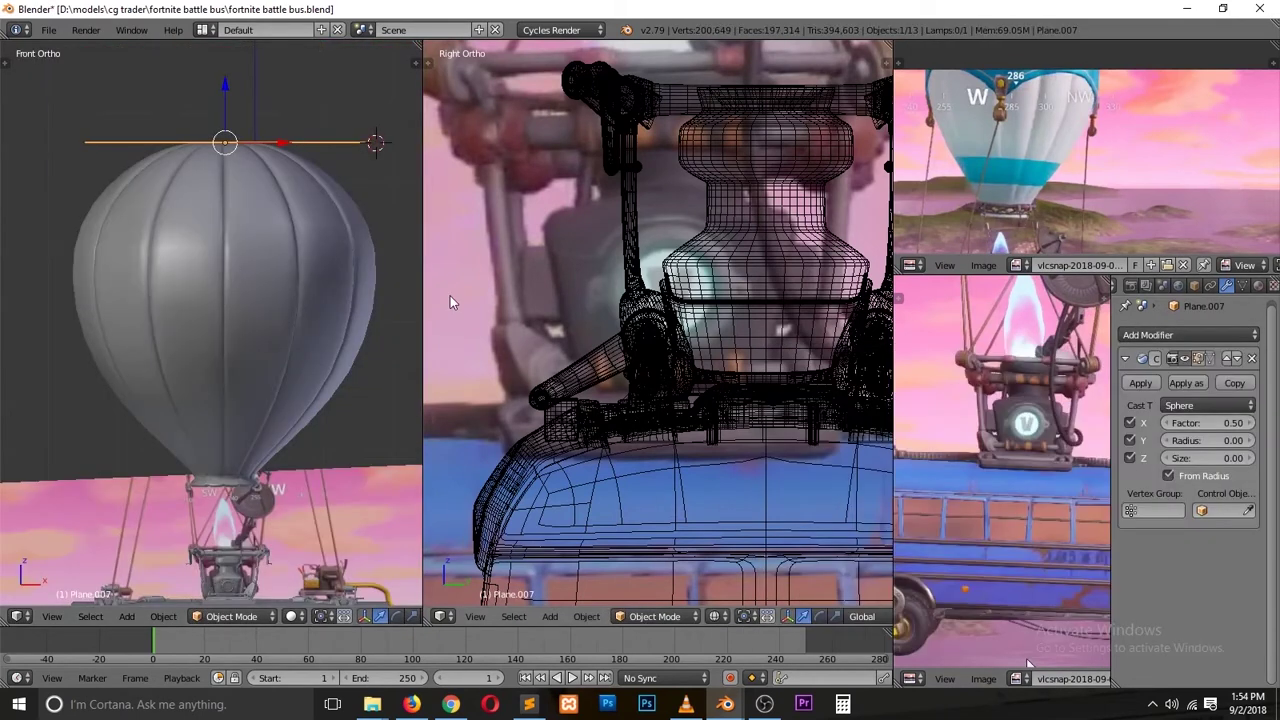
key("shift+a")
left_click(200, 562)
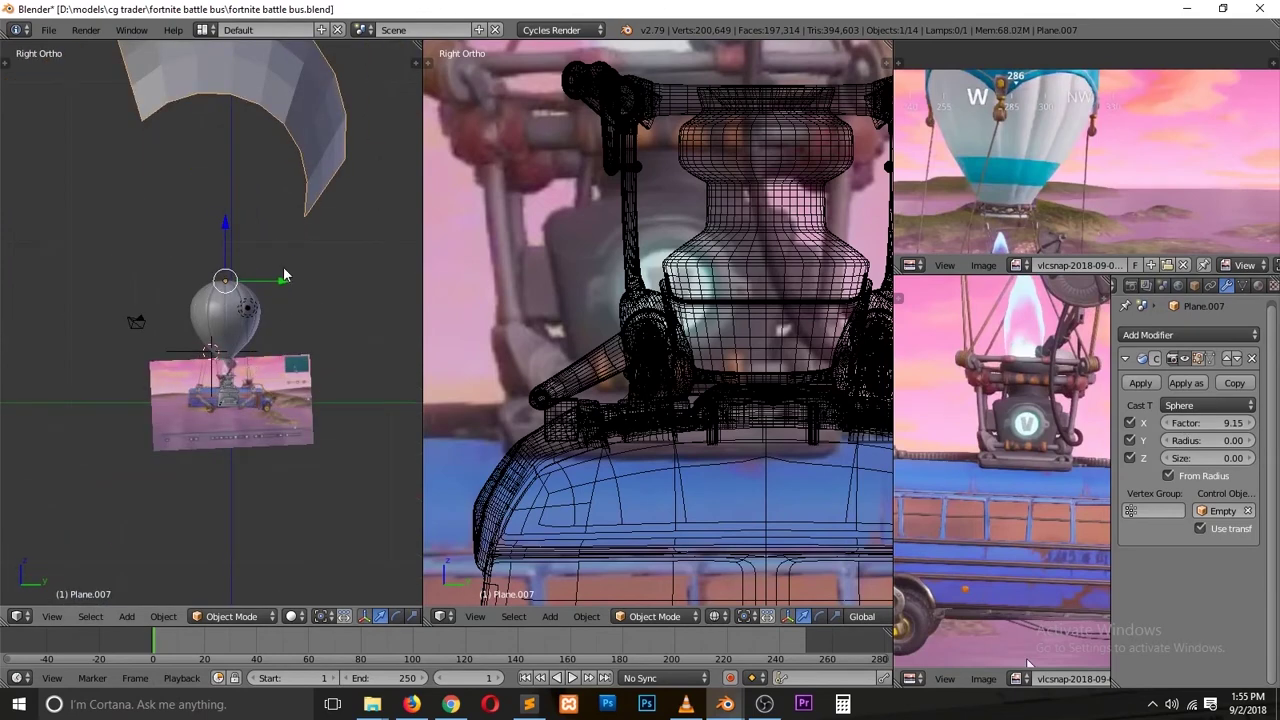
key("shift+s")
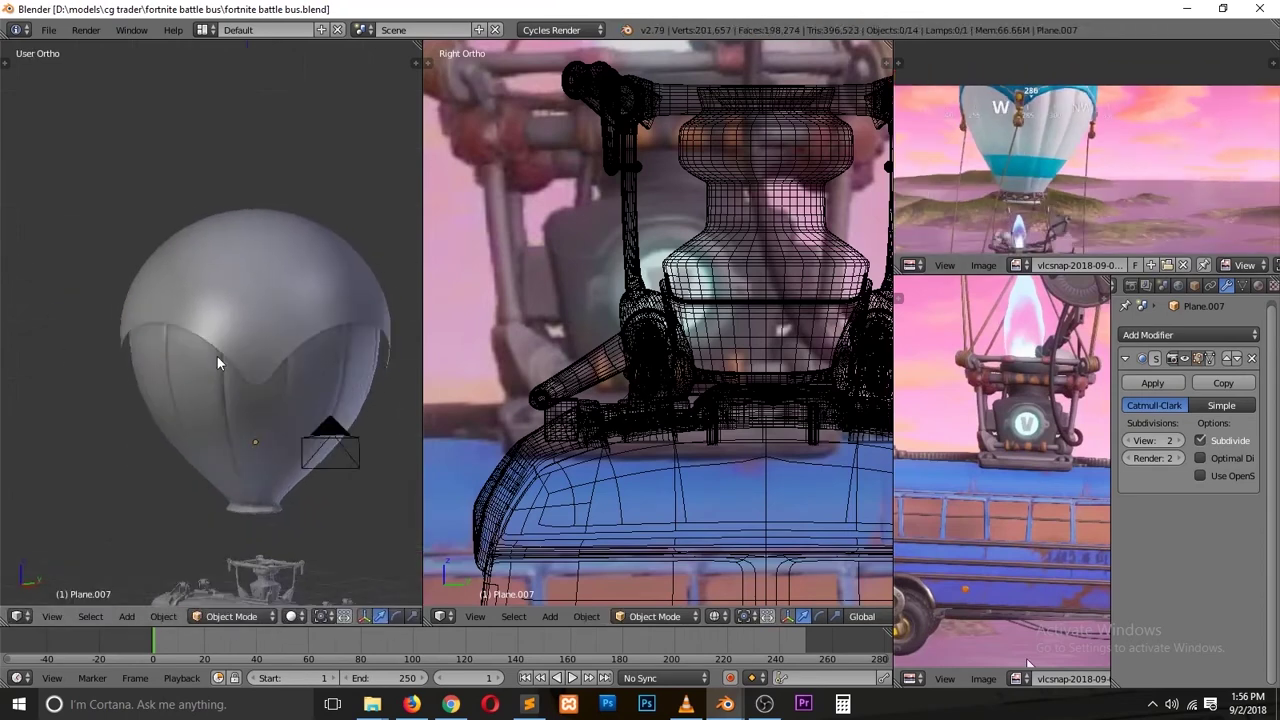
middle_click_drag(217, 356, 287, 361)
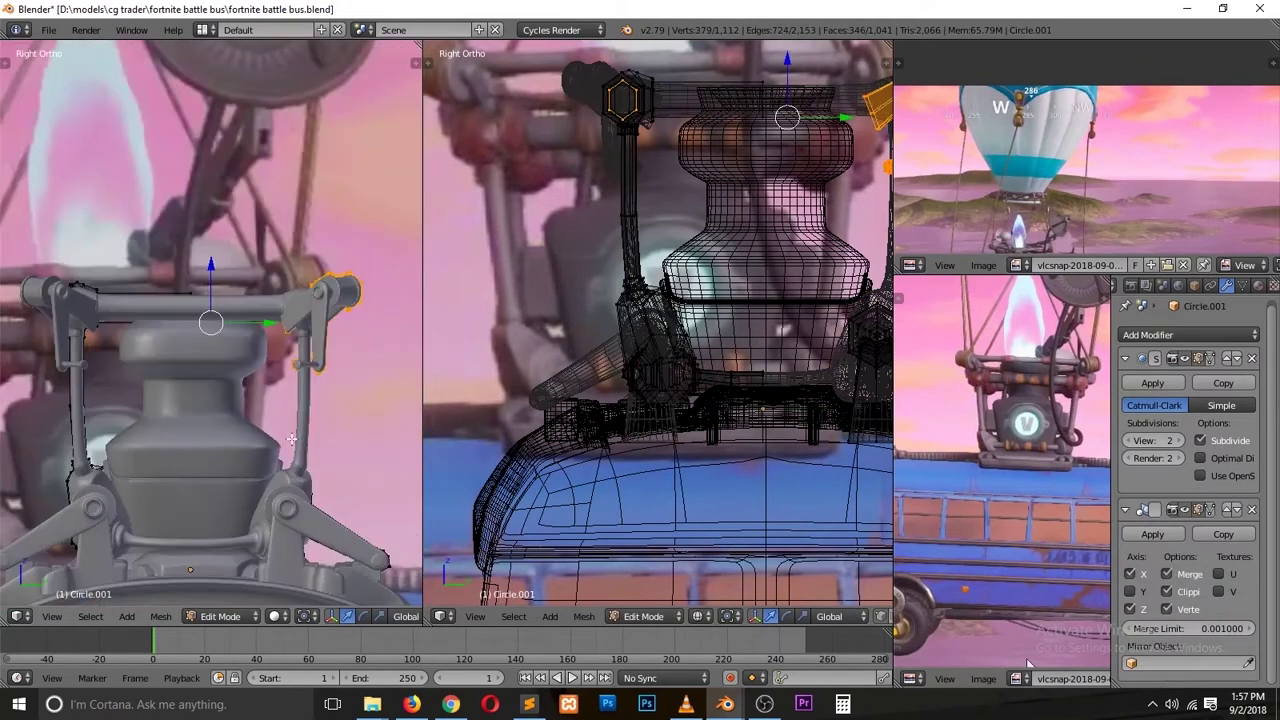
Step: Select the whole handle mesh and rotate it about 63 degrees in front view
middle_click_drag(291, 438, 244, 241)
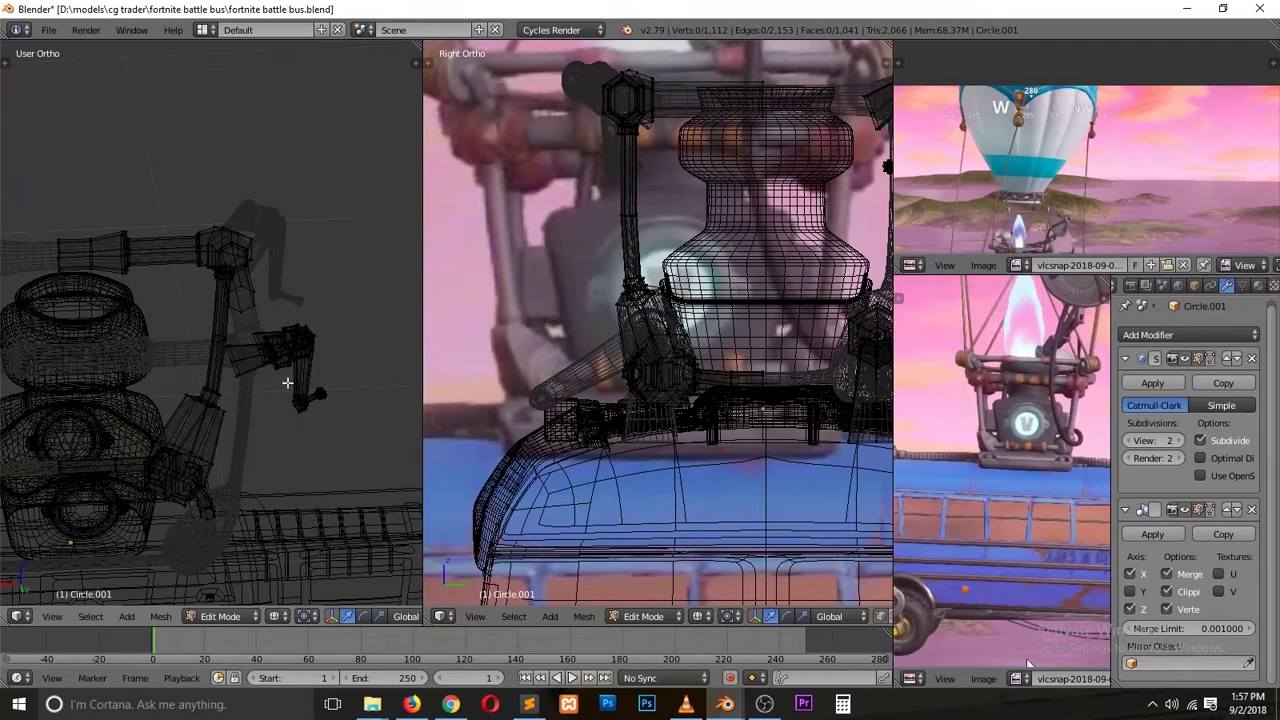
scroll(244, 241, "up", 5)
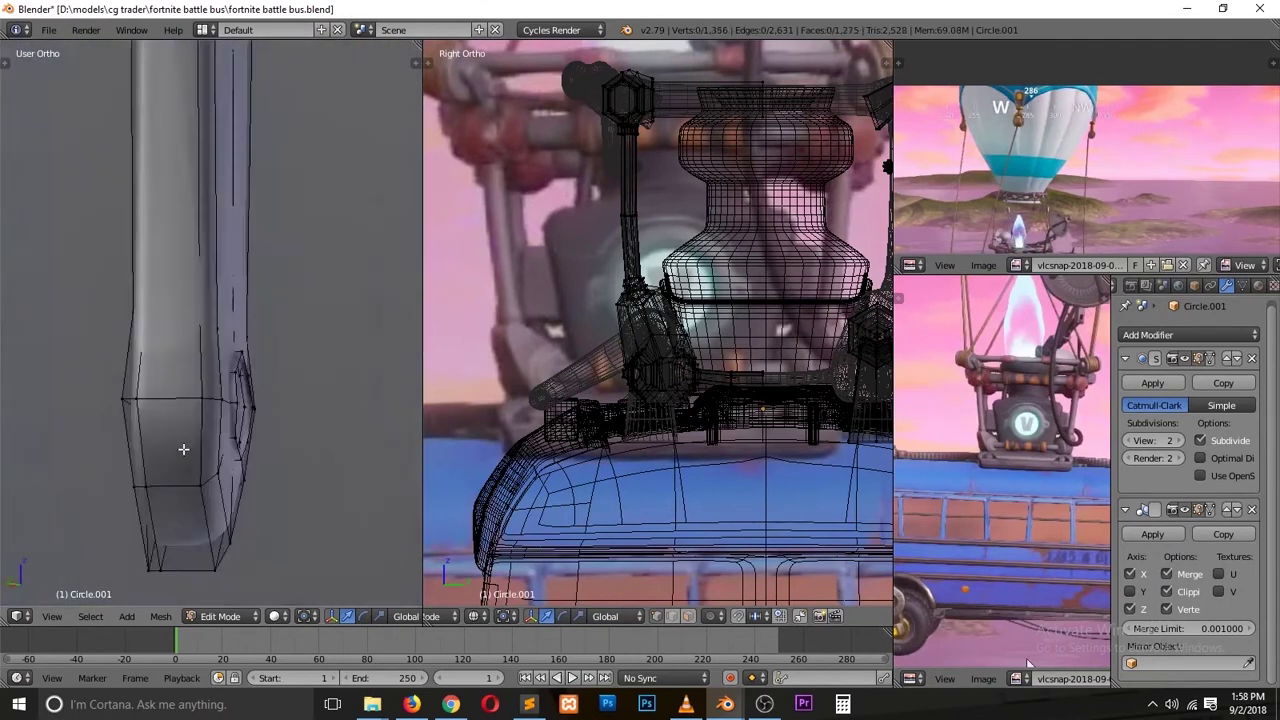
scroll(143, 488, "down", 3)
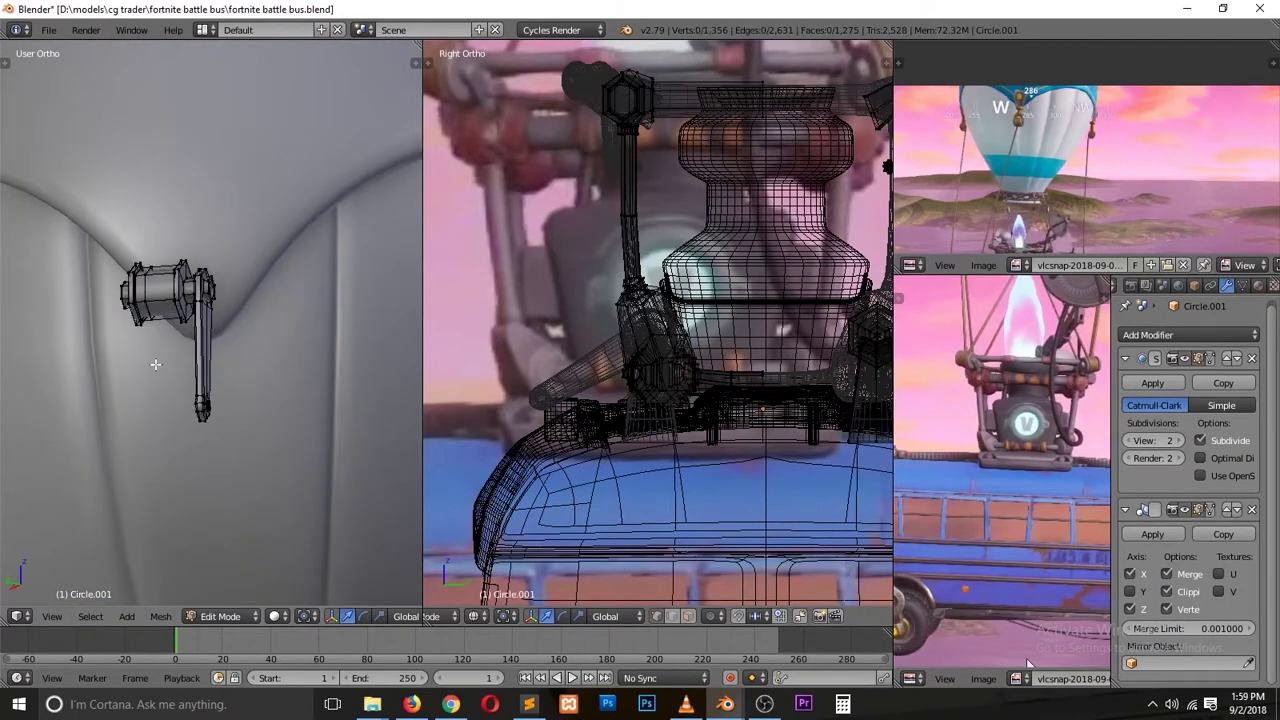
key("z")
key("a")
key("KP_1")
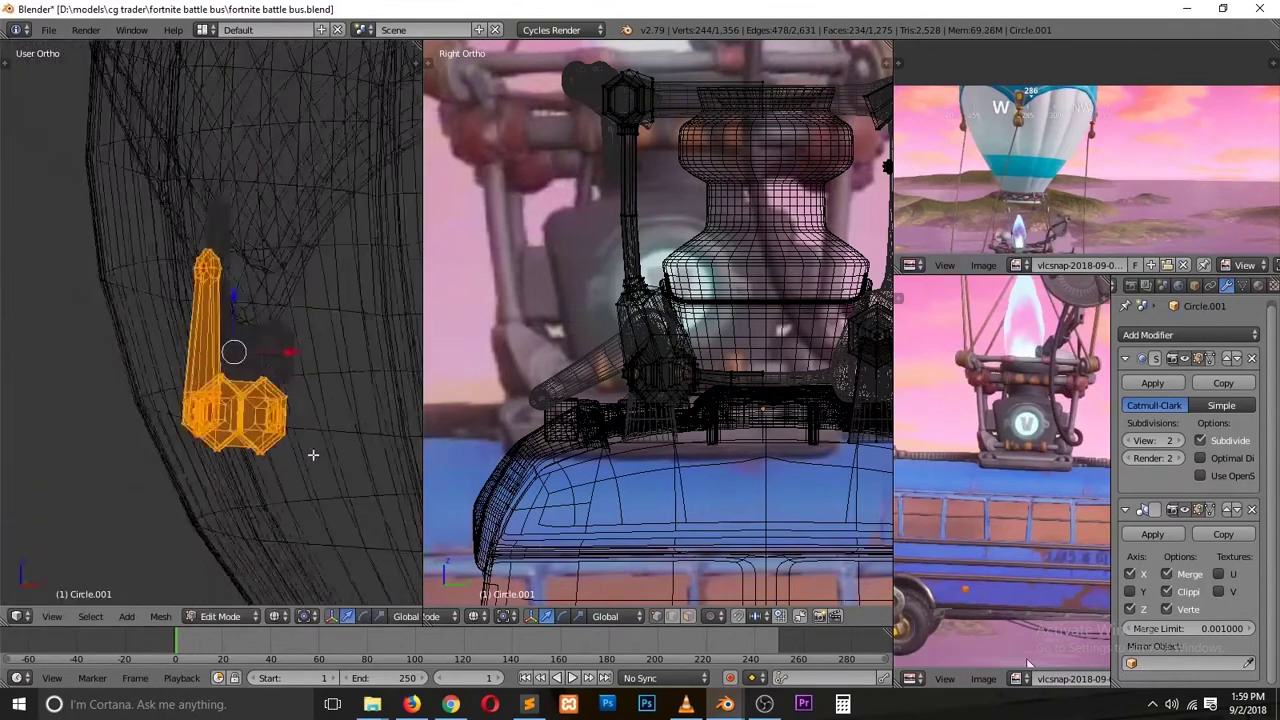
key("z")
key("r")
left_click(283, 353)
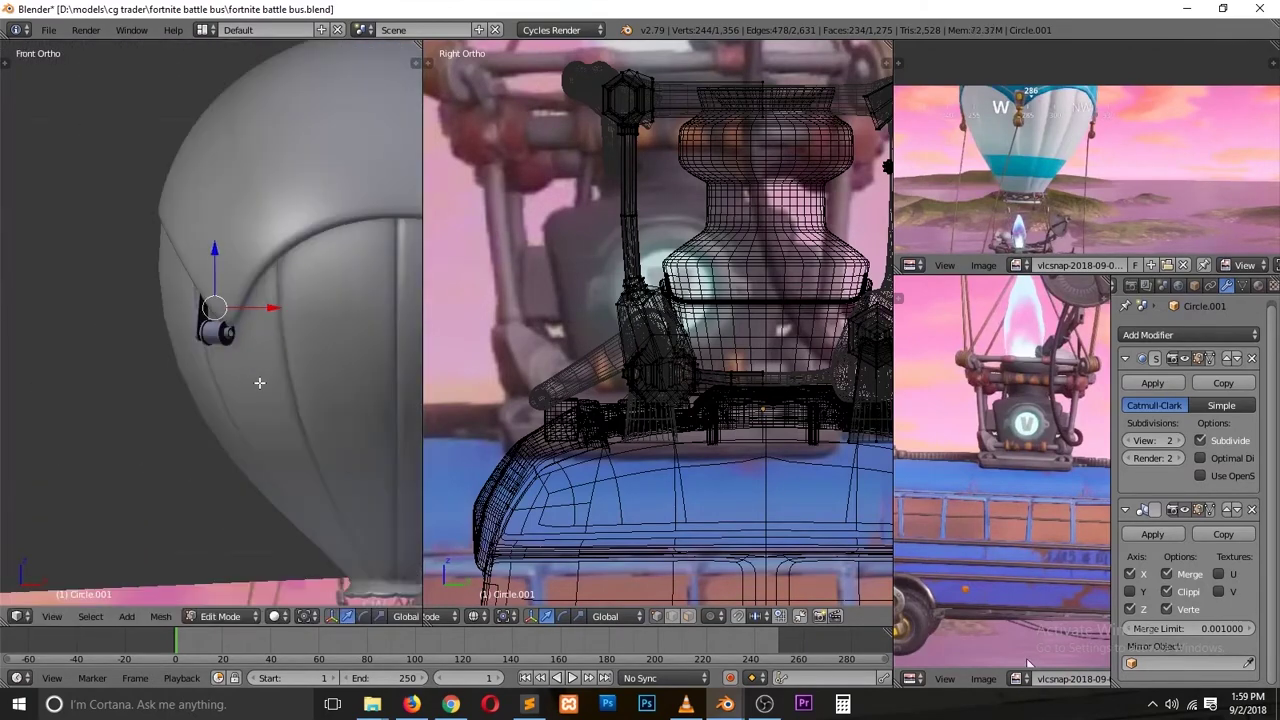
Step: Reveal the handle's hidden geometry and view the part from the top
scroll(283, 353, "up", 5)
left_click(248, 334, "alt")
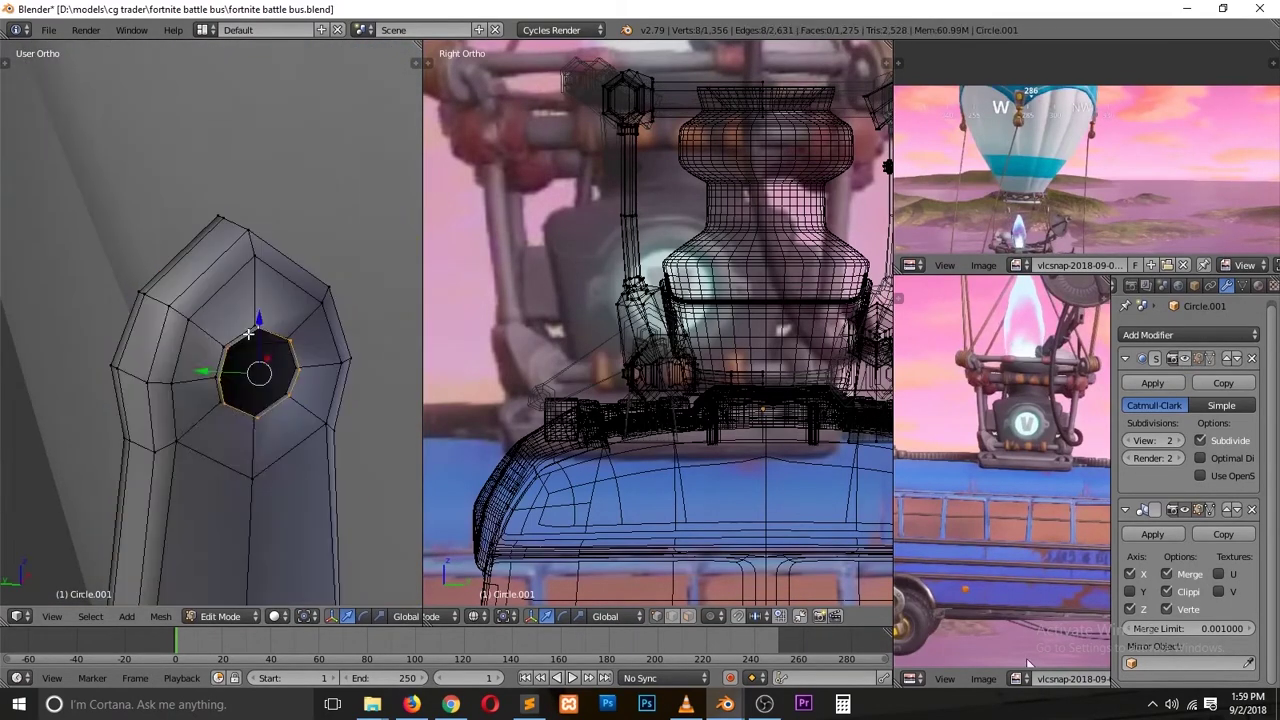
middle_click_drag(243, 346, 252, 372)
key("a")
key("KP_Divide")
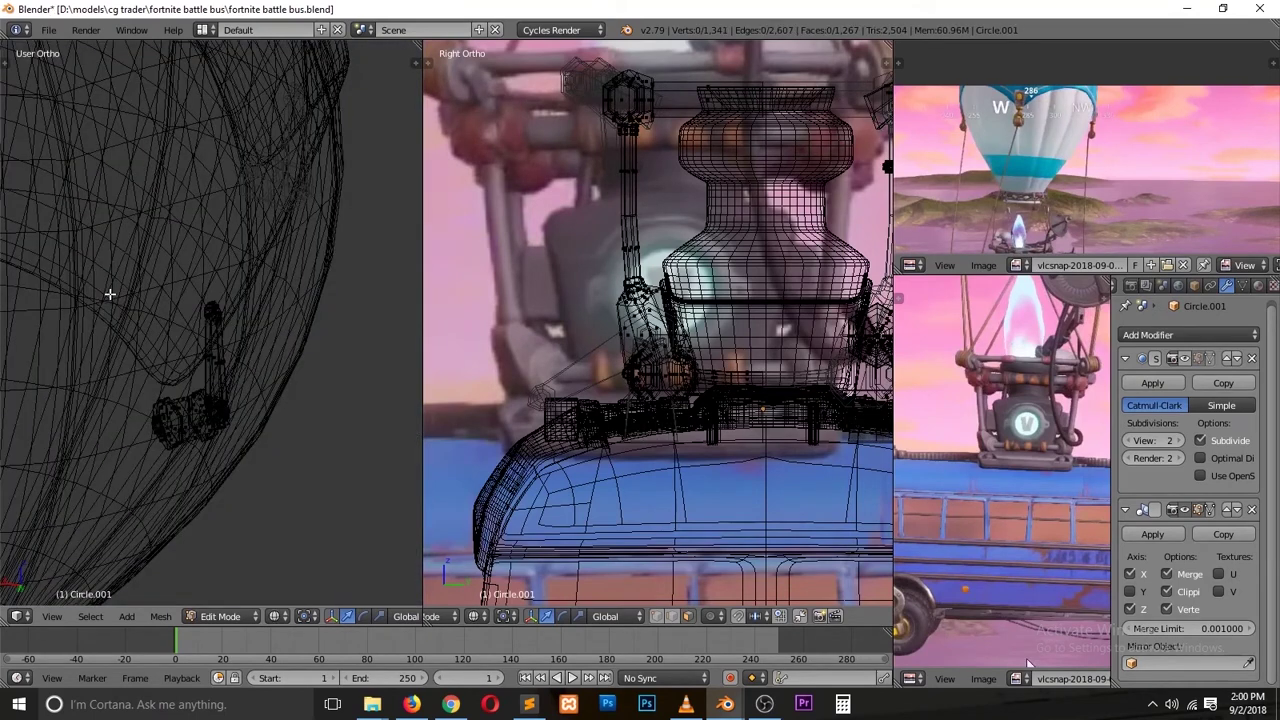
key("z")
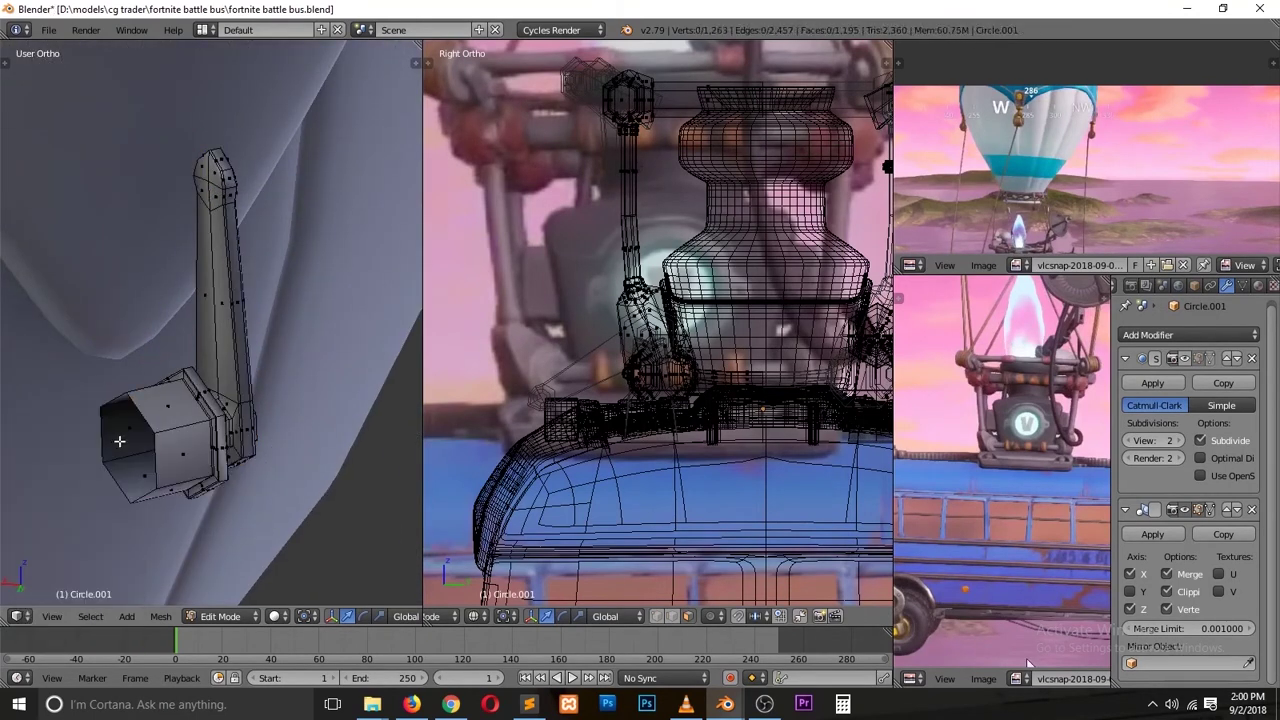
key("alt+h")
key("KP_7")
scroll(306, 256, "up", 3)
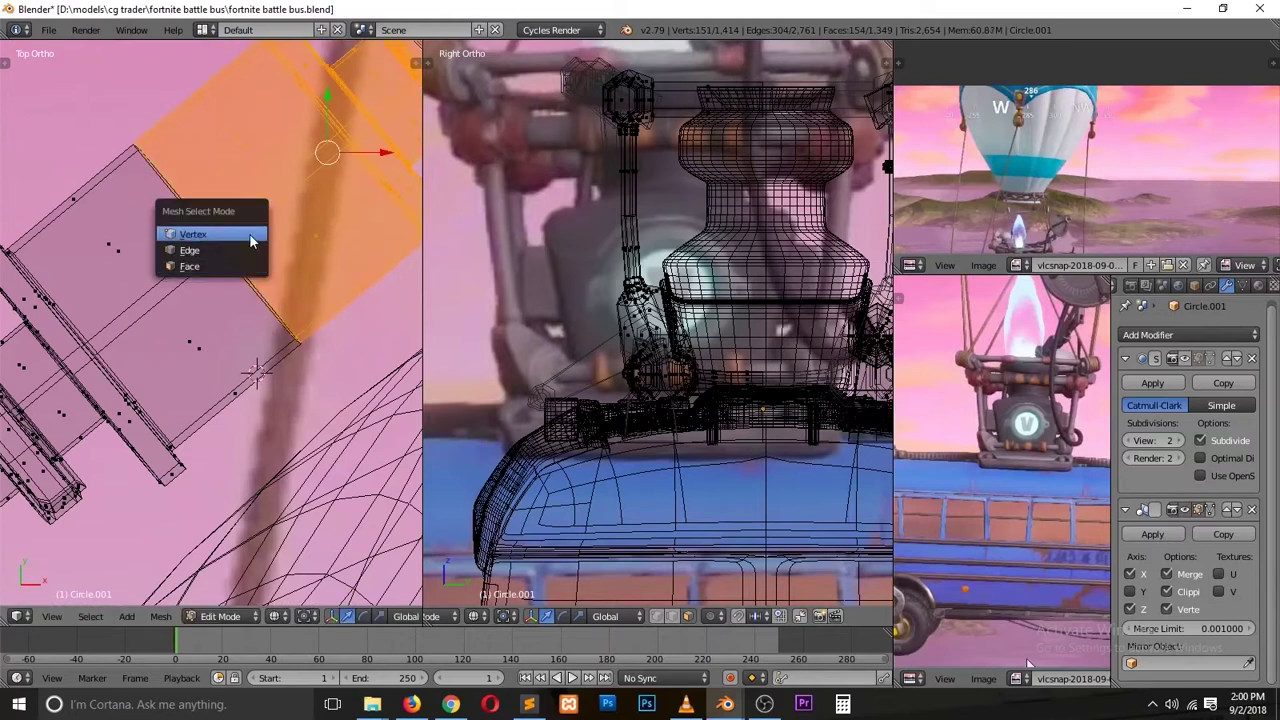
Step: Turn on closest-element snapping and select the bracket's 12-vertex loop and a stray vertex
left_click(250, 241)
key("z")
middle_click_drag(250, 241, 181, 316)
right_click(181, 316, "alt")
left_click(383, 620)
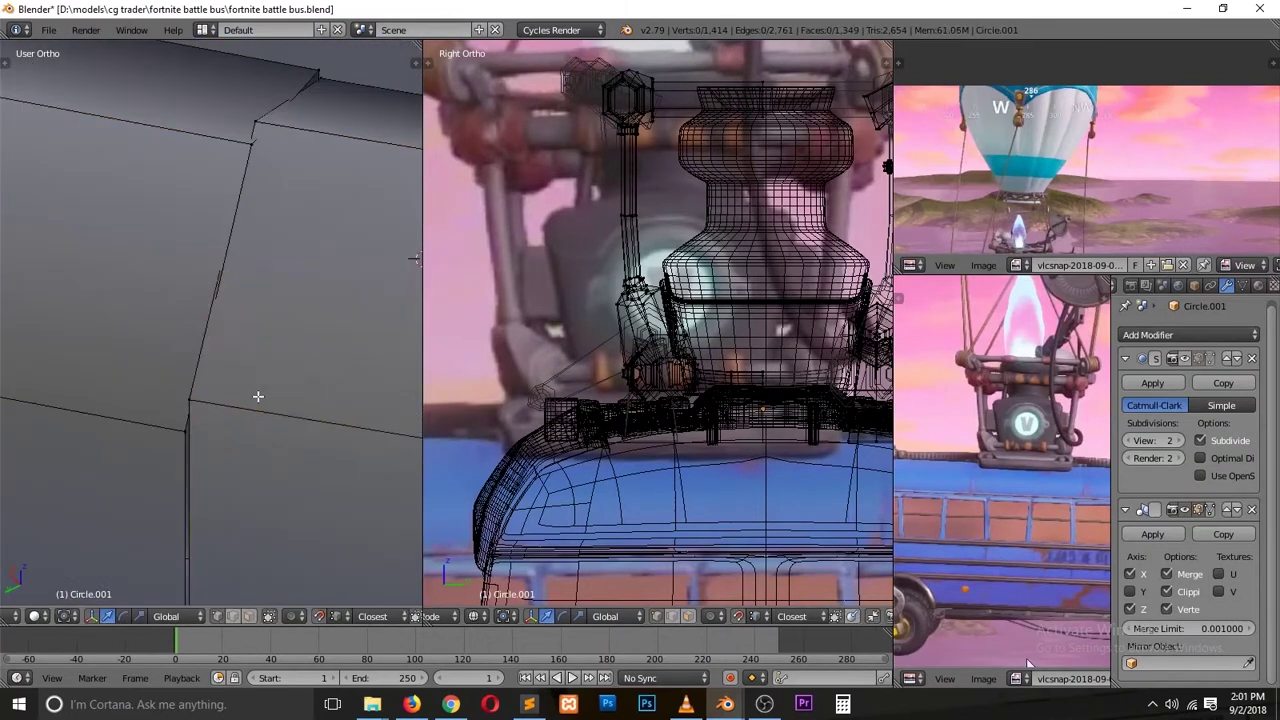
key("KP_Divide")
right_click(291, 380)
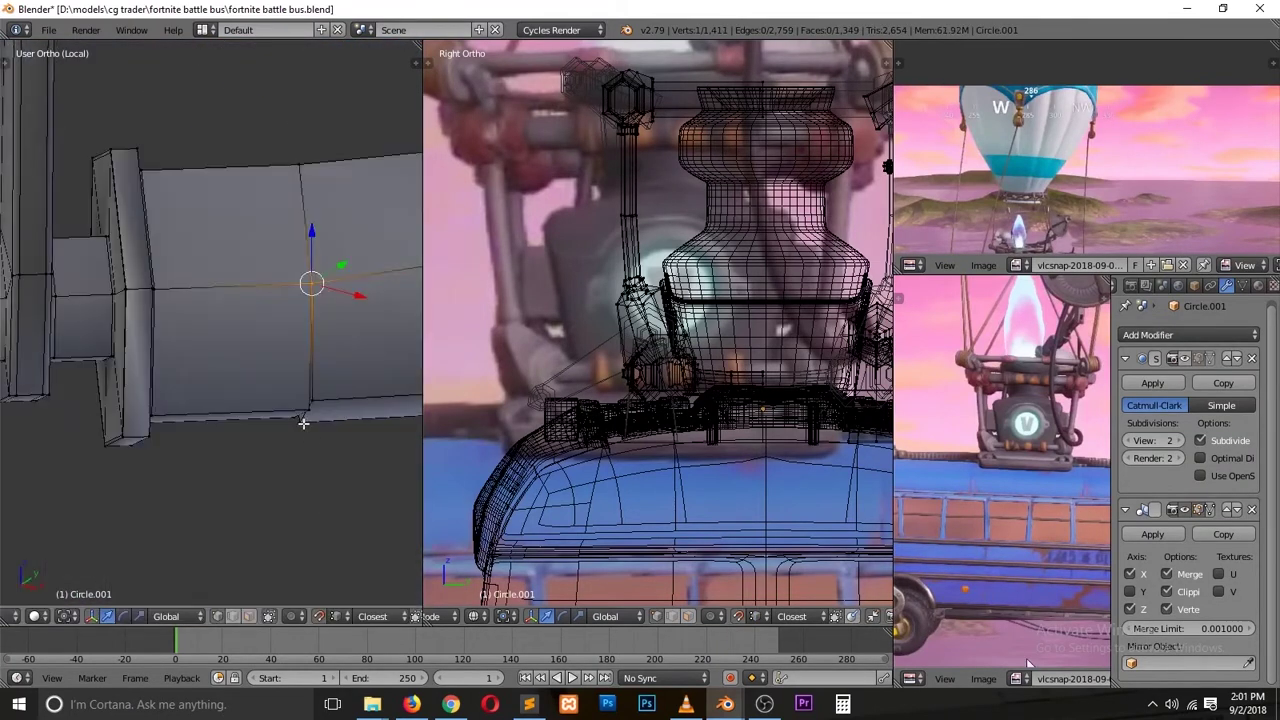
middle_click_drag(291, 380, 166, 229)
Step: Merge the bracket's selected vertices at center and extrude its ends to start the arch
left_click(178, 214)
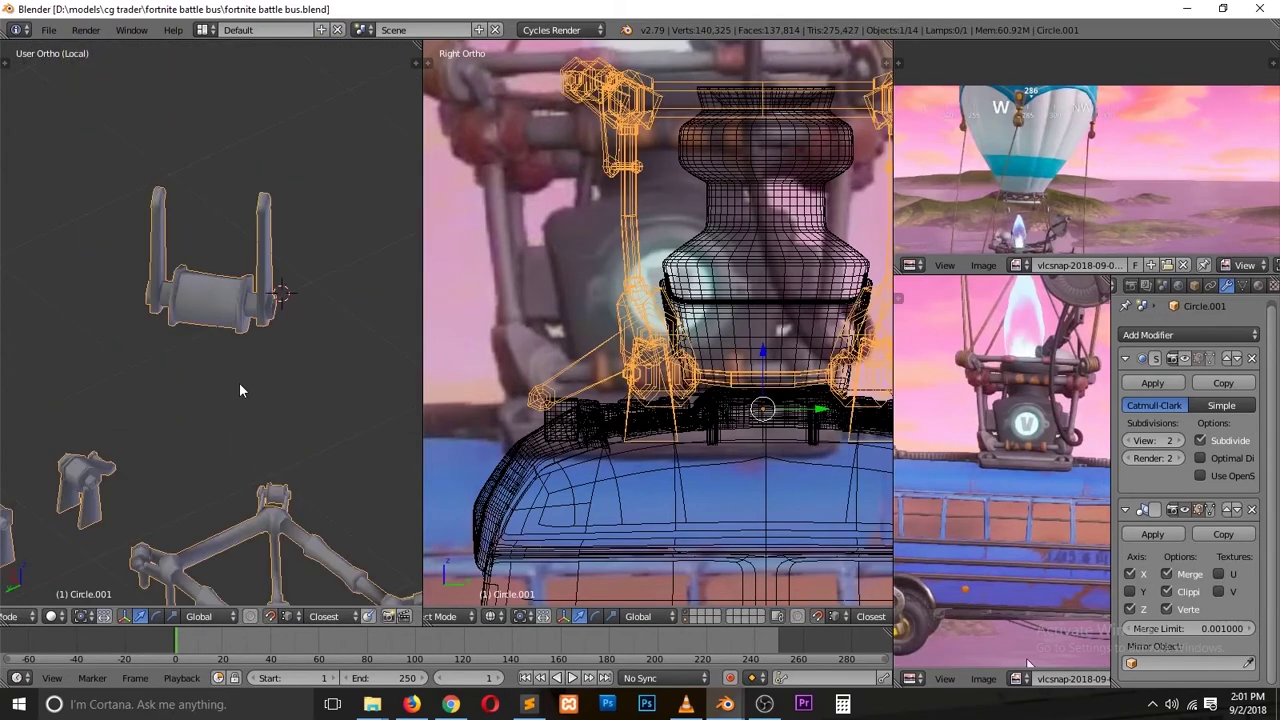
key("KP_7")
scroll(159, 285, "up", 2)
key("e")
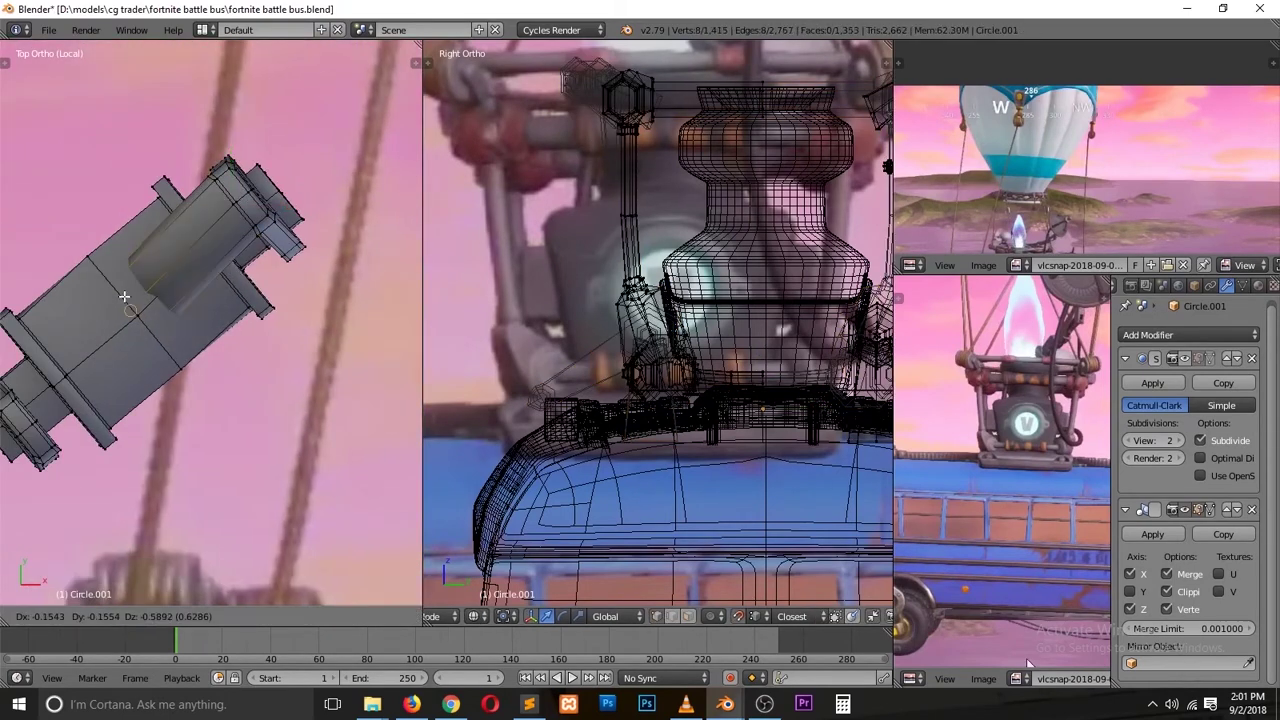
key("e")
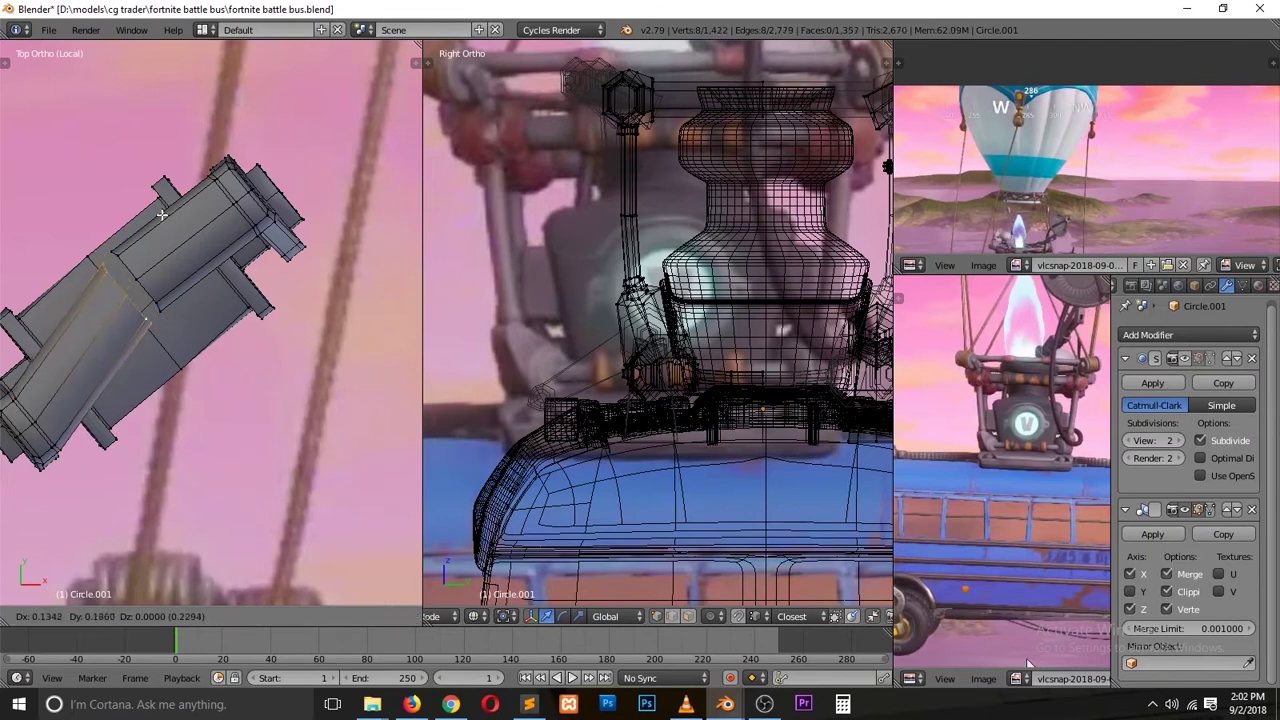
left_click(123, 308)
middle_click_drag(123, 308, 143, 294)
Step: Undo the extra extrusions to clean up the bracket's end section
right_click(80, 306)
scroll(92, 371, "down", 1)
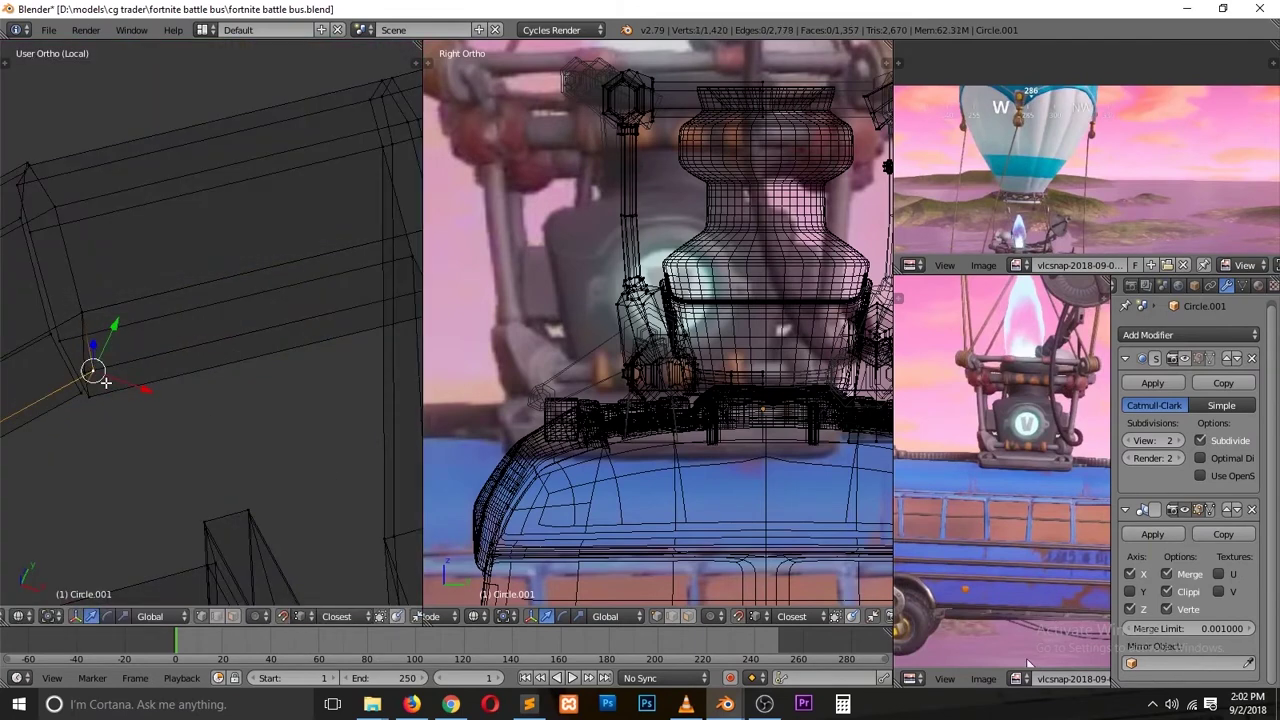
key("ctrl+z")
key("ctrl+z")
key("KP_7")
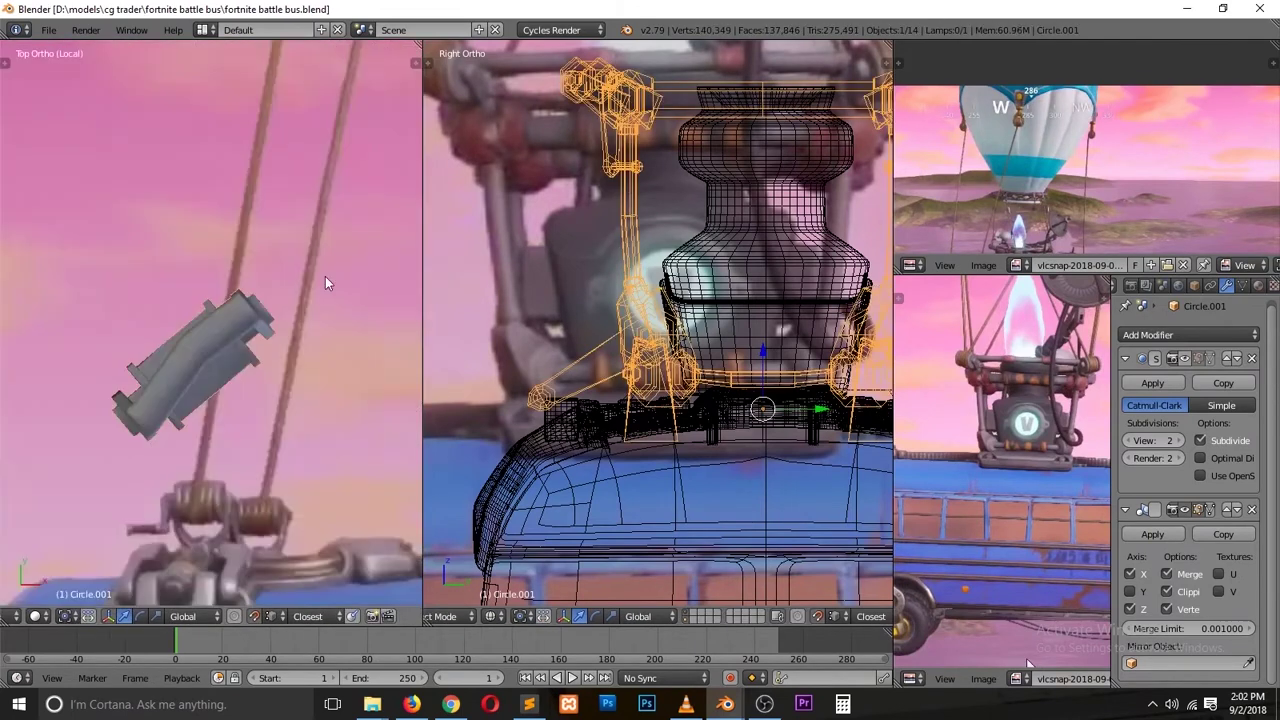
key("ctrl+z")
scroll(240, 374, "down", 2)
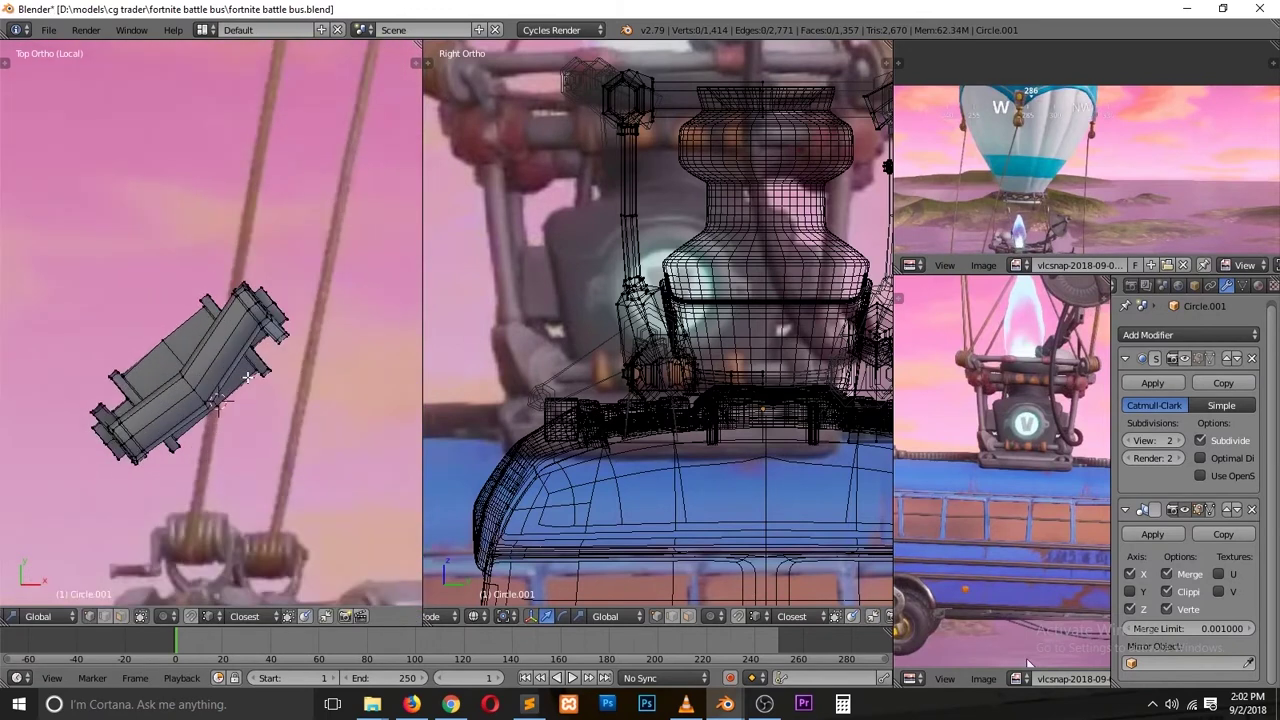
Step: Box-select the bracket's top arch in front wireframe view, then leave edit mode
middle_click_drag(224, 490, 305, 179)
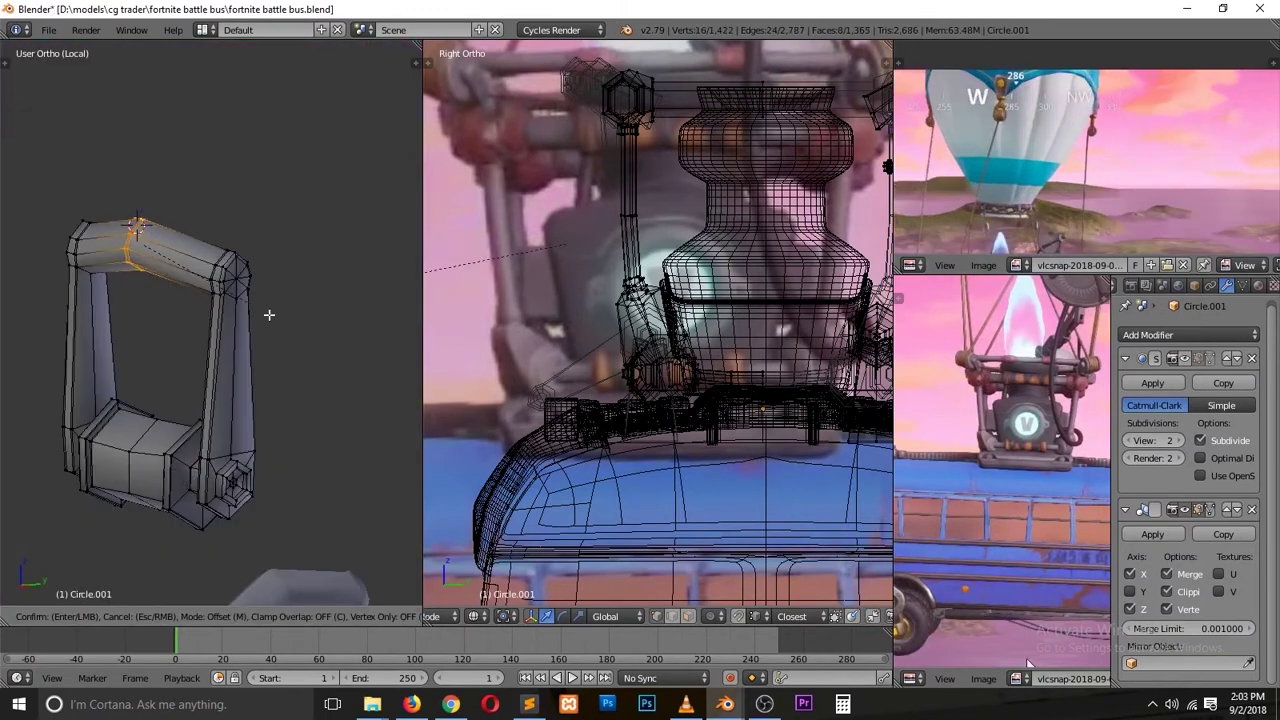
key("KP_1")
key("z")
key("b")
left_click_drag(105, 310, 238, 217)
key("Tab")
Step: Return to solid shading and resume editing the lever mesh
middle_click_drag(262, 362, 316, 246)
key("z")
key("Tab")
scroll(265, 431, "up", 4)
middle_click_drag(270, 424, 271, 308)
Step: In face select mode, extrude the arm faces upward along Z from the side view
key("ctrl+Tab")
left_click(252, 354)
scroll(306, 266, "down", 3)
key("KP_3")
scroll(317, 443, "down", 2)
scroll(317, 443, "up", 3)
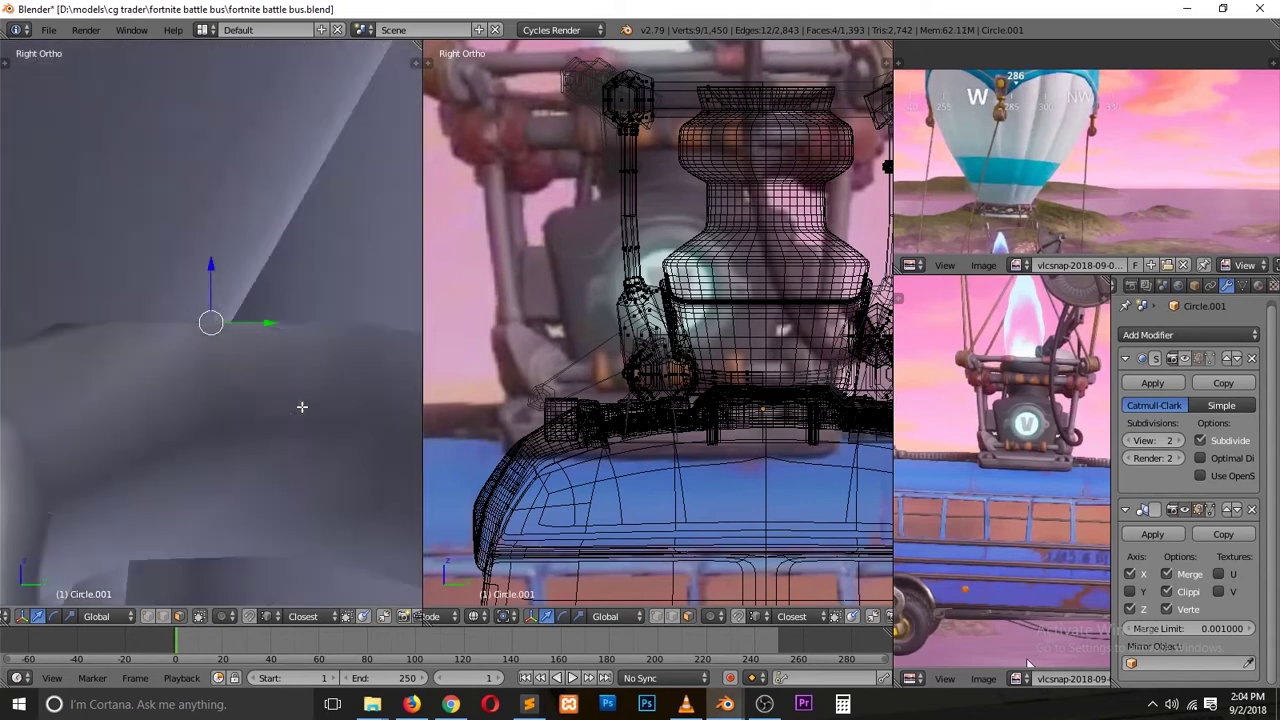
key("ctrl+KP_1")
key("e")
left_click(309, 295)
scroll(280, 318, "up", 4, "shift")
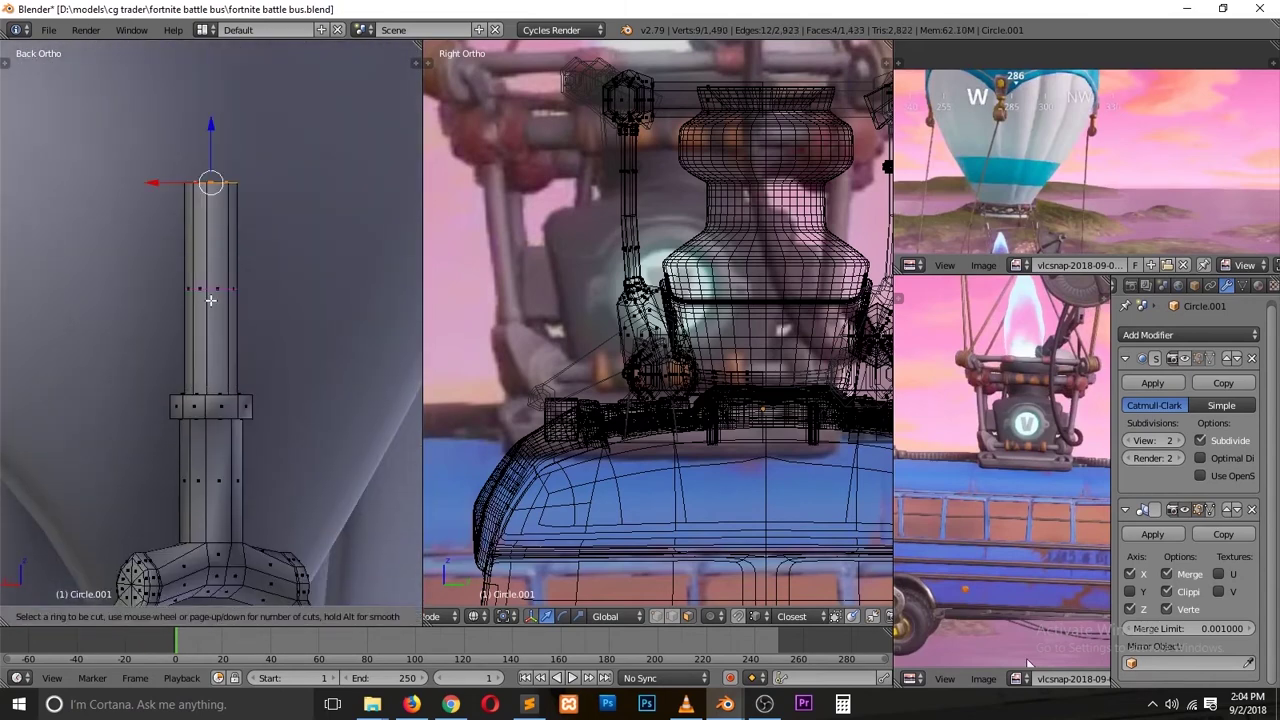
left_click(211, 300)
Step: Add a loop cut across the arm and select the thin faces at its top
key("ctrl+Tab")
left_click(197, 294)
mouse_move(283, 234)
middle_mouse_down()
mouse_move(200, 280)
mouse_move(260, 250)
mouse_move(271, 151)
middle_mouse_up()
key("KP_7")
right_click(300, 270)
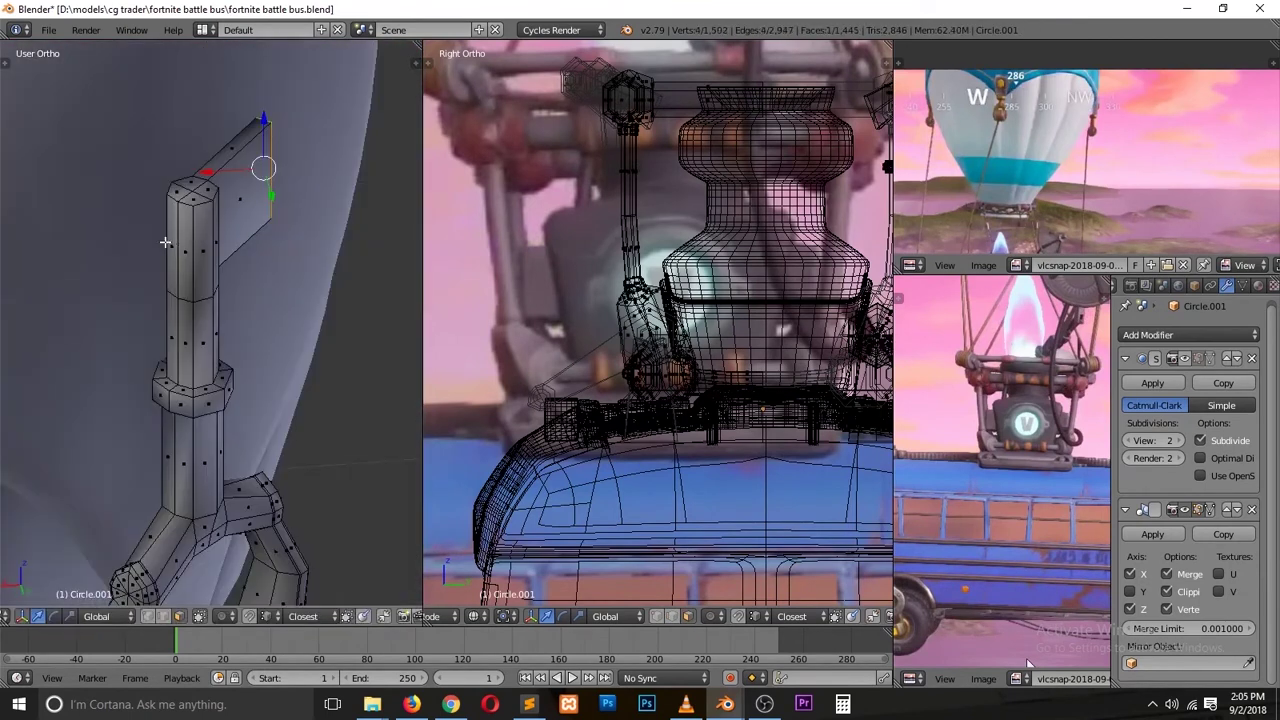
key("Tab")
key("z")
Step: Reselect the lever object, focus on it, and try then cancel a move of its geometry
right_click(280, 325)
scroll(280, 325, "down", 4)
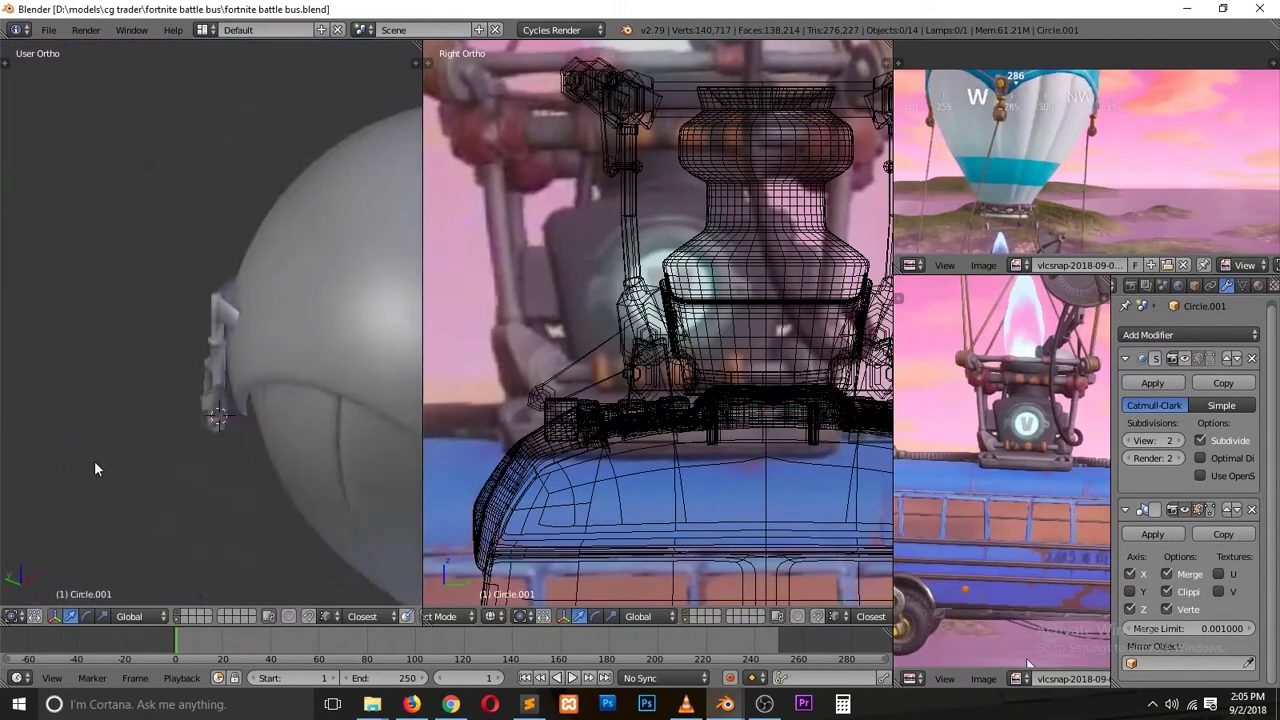
middle_click_drag(94, 466, 280, 325)
right_click(280, 325)
key("KP_Decimal")
key("Tab")
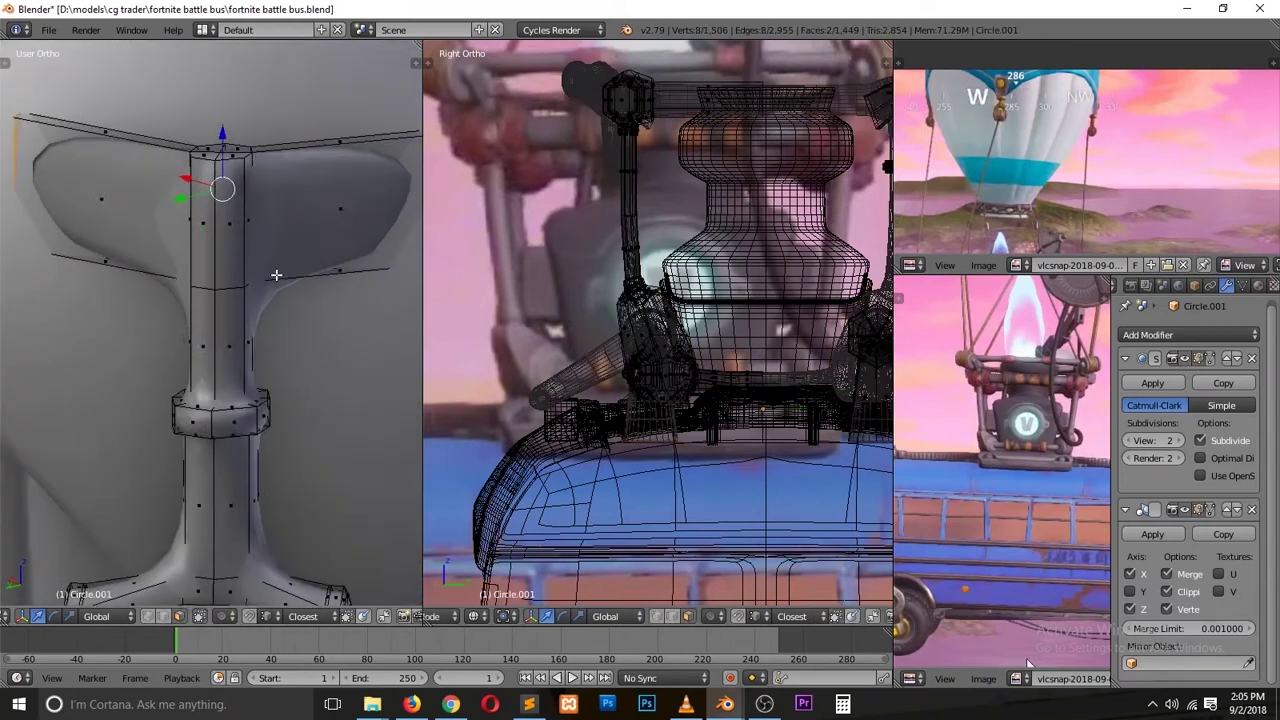
key("g")
key("Escape")
key("Tab")
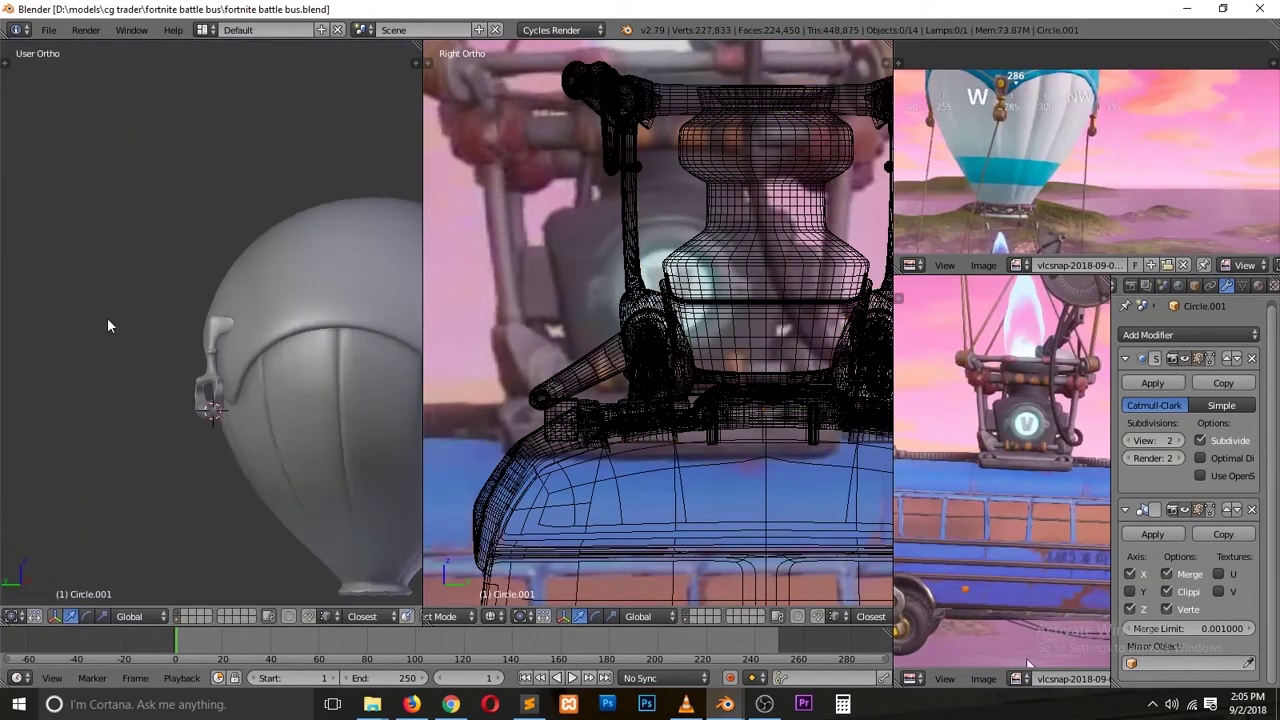
Step: Inspect the balloon and lever from the front and top views
key("KP_1")
scroll(209, 390, "down", 3)
scroll(209, 390, "up", 3)
scroll(230, 300, "up", 3)
key("Tab")
scroll(270, 201, "down", 2)
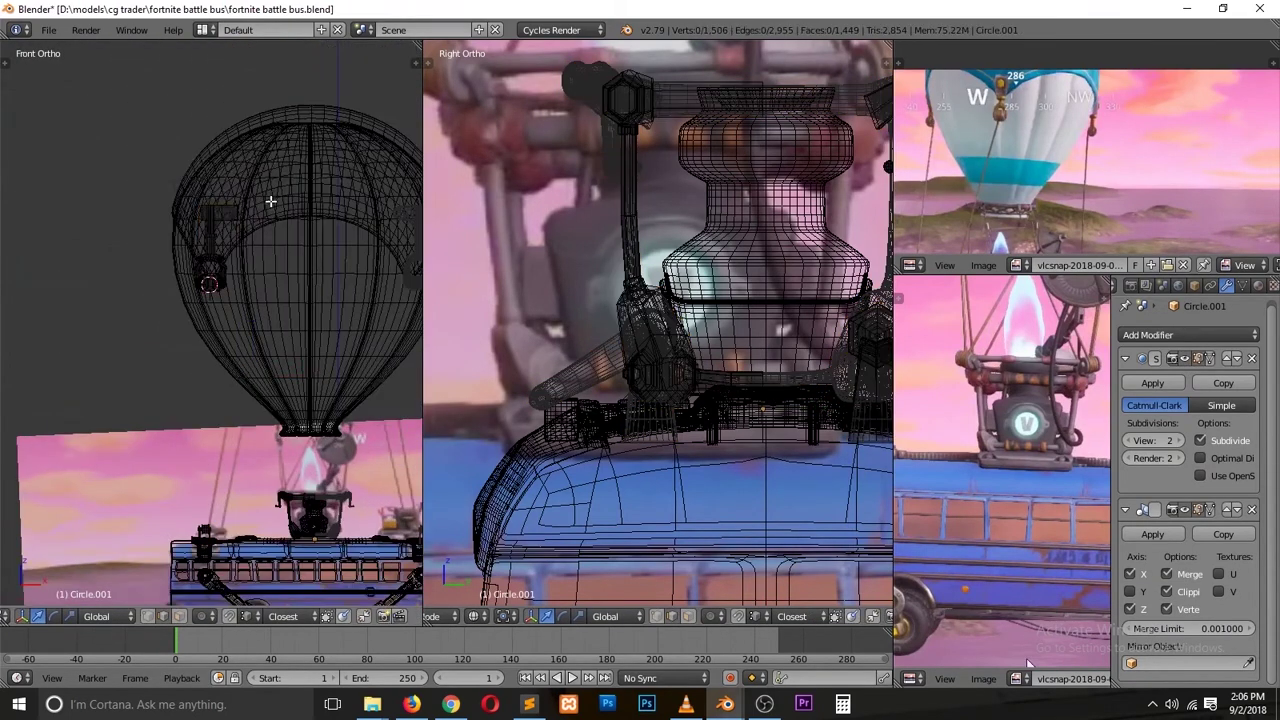
key("KP_7")
key("Tab")
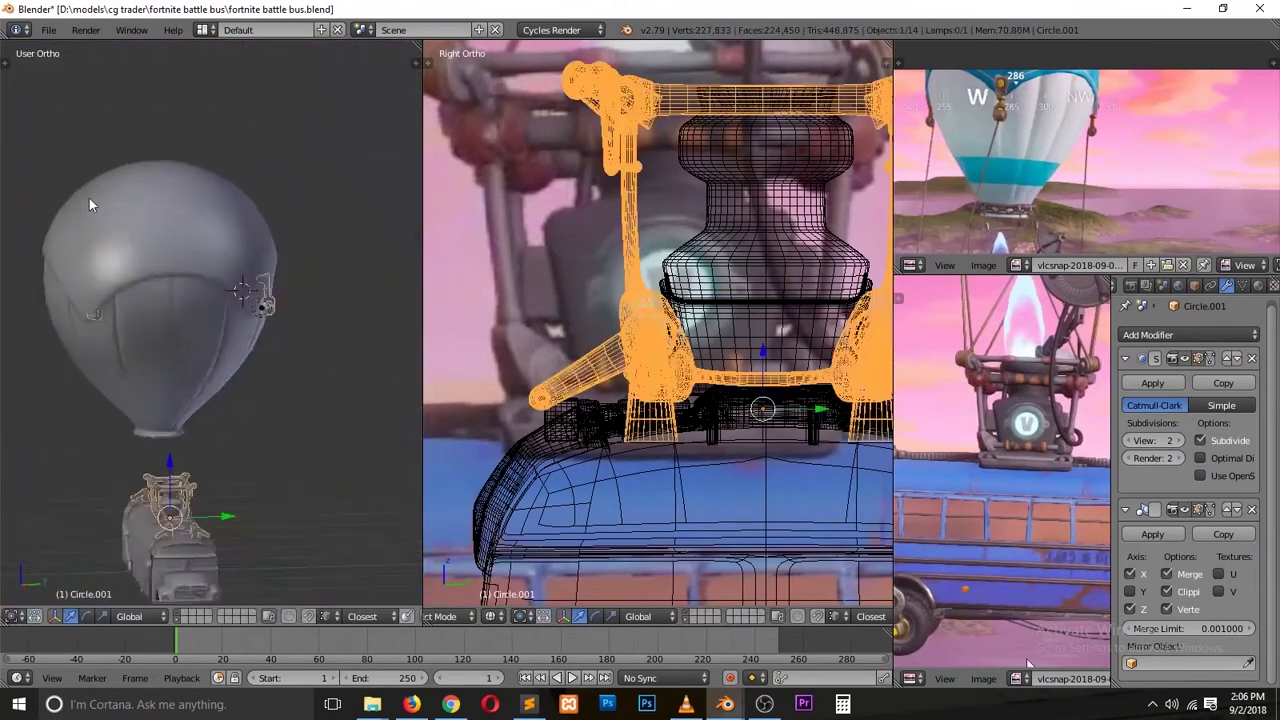
scroll(237, 332, "up", 3)
scroll(237, 332, "down", 2)
Step: Select the balloon, then the lever object, toggling wireframe to check them
right_click(360, 385)
scroll(360, 385, "down", 2)
key("z")
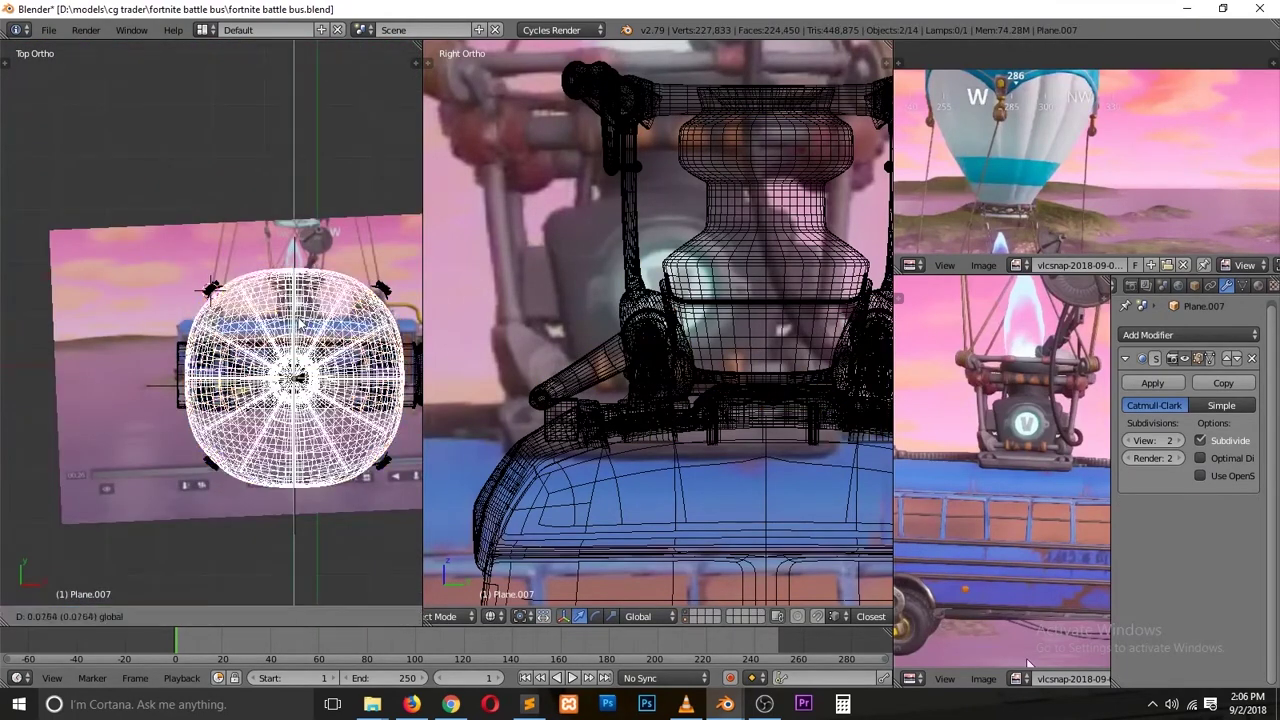
middle_click_drag(349, 376, 286, 220)
key("z")
key("z")
right_click(220, 271)
key("z")
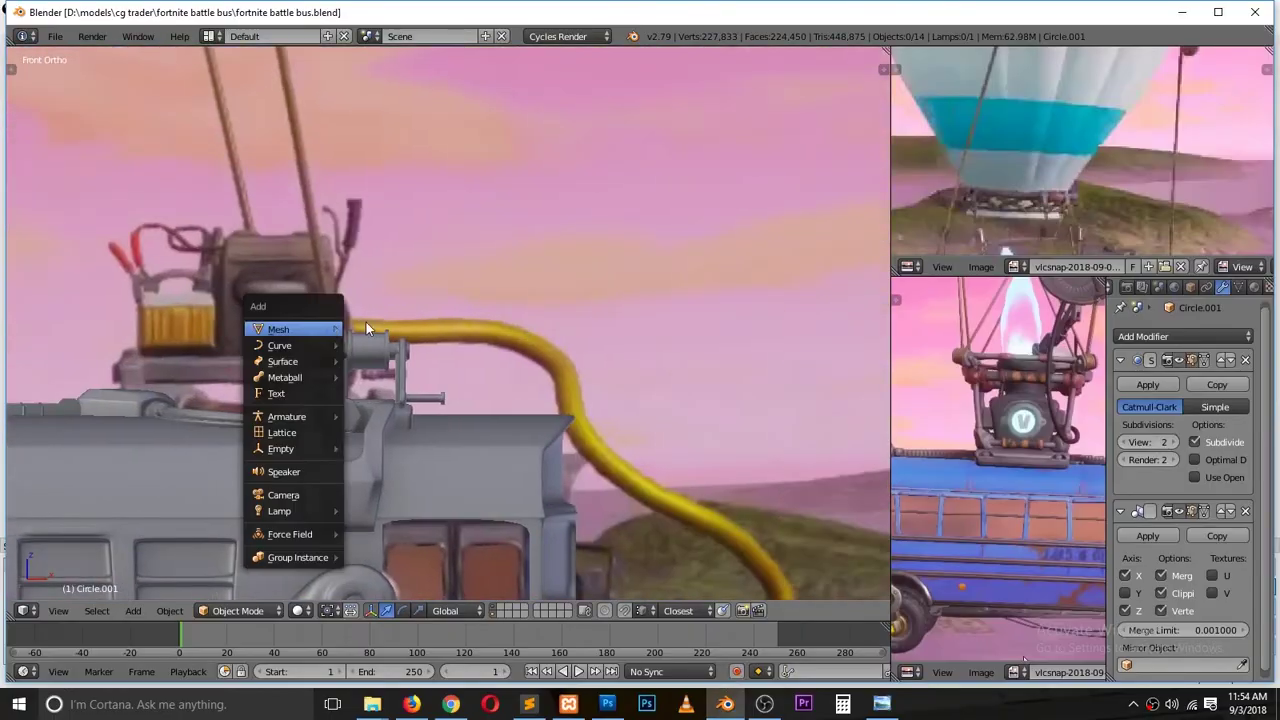
Step: Add a curve for the roof hose, rotate it around X, and convert it to a mesh
left_click(380, 346)
key("r")
key("x")
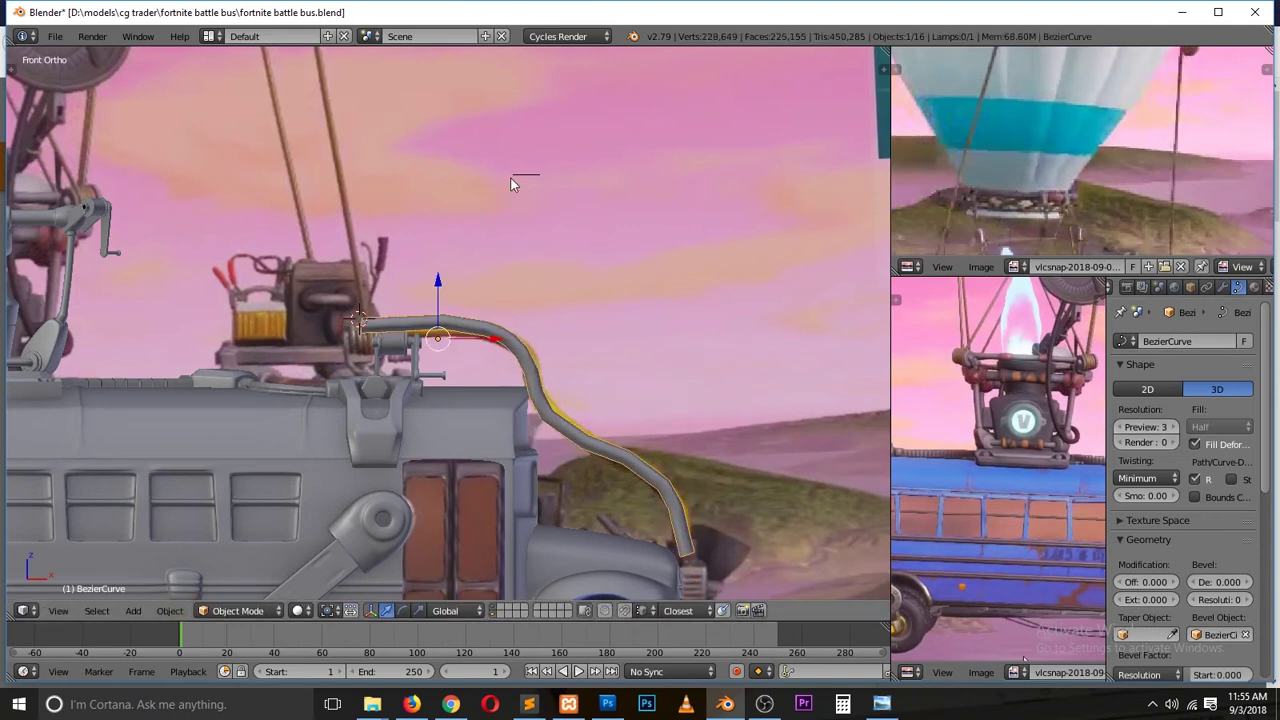
left_click(535, 418)
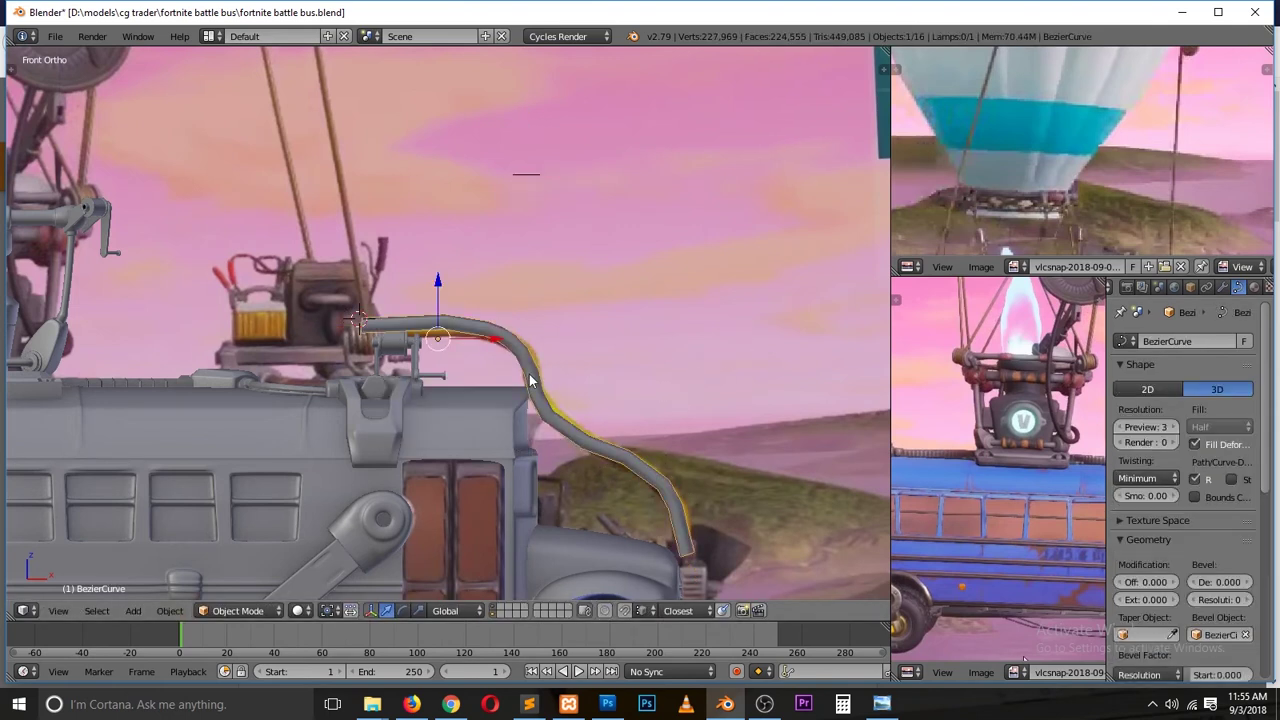
middle_click_drag(566, 375, 447, 357)
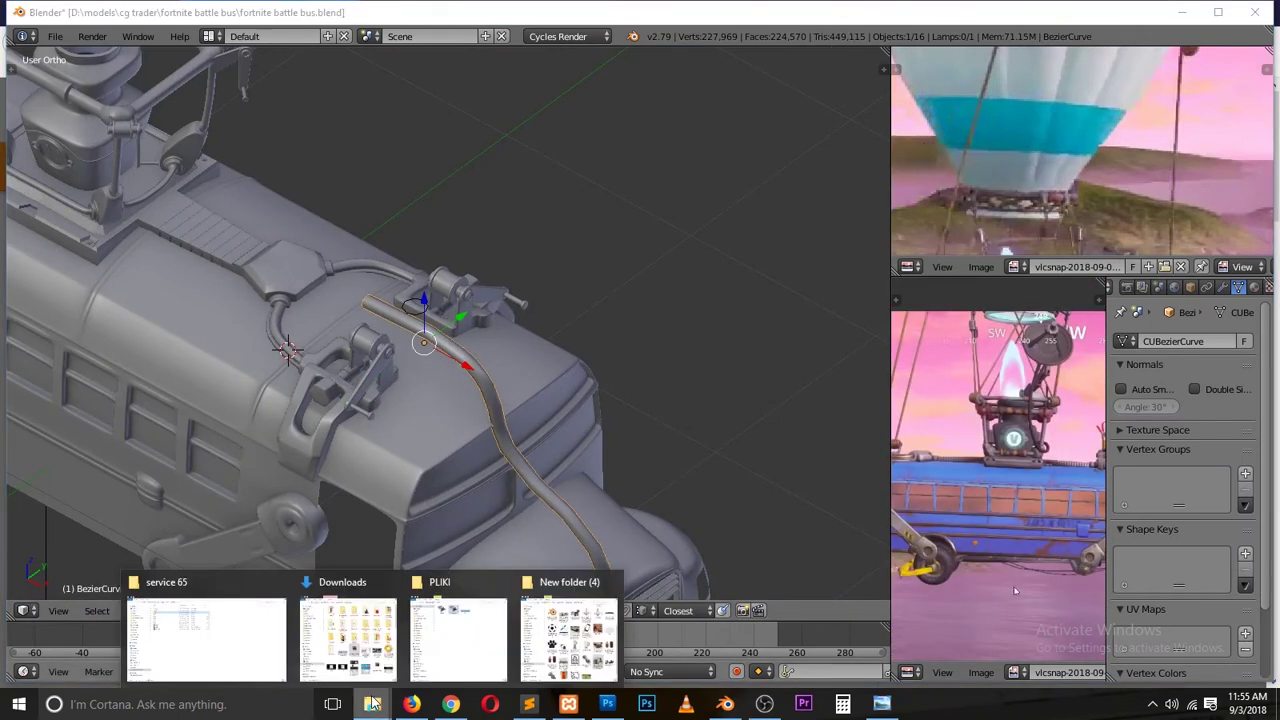
left_click(460, 630)
left_click(220, 503)
left_click(228, 561)
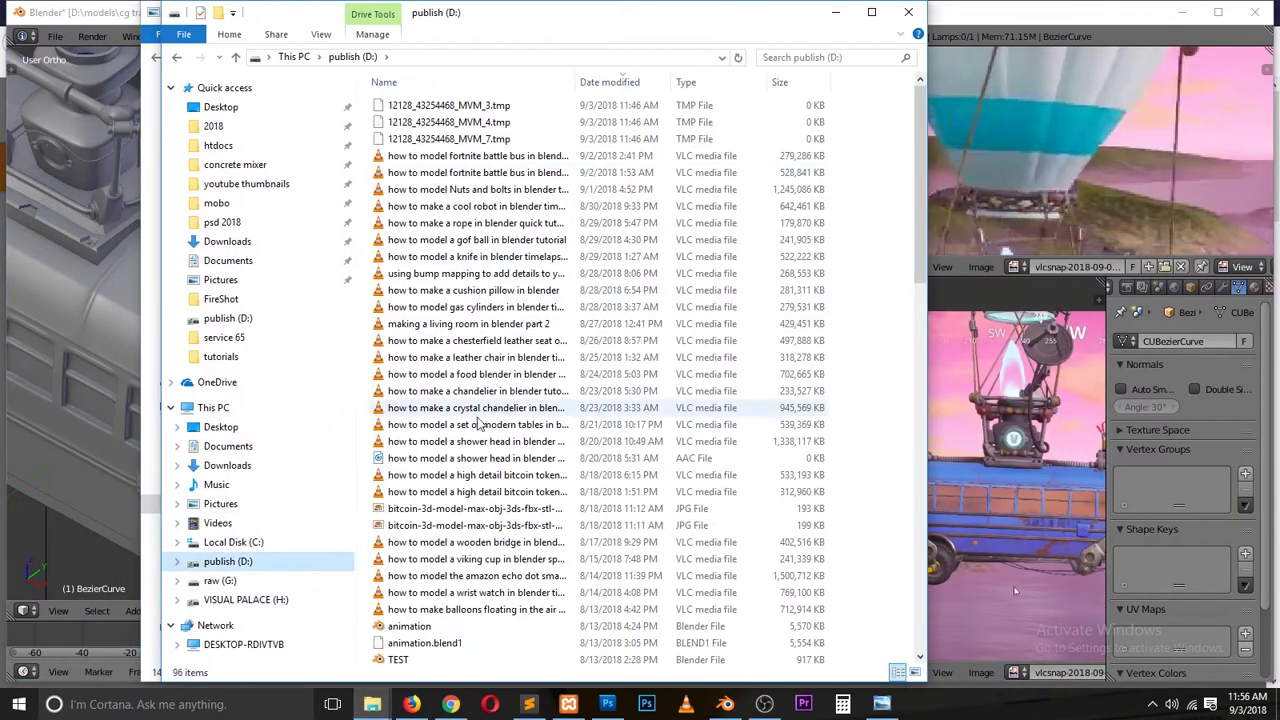
left_click(220, 580)
double_click(502, 580)
double_click(688, 125)
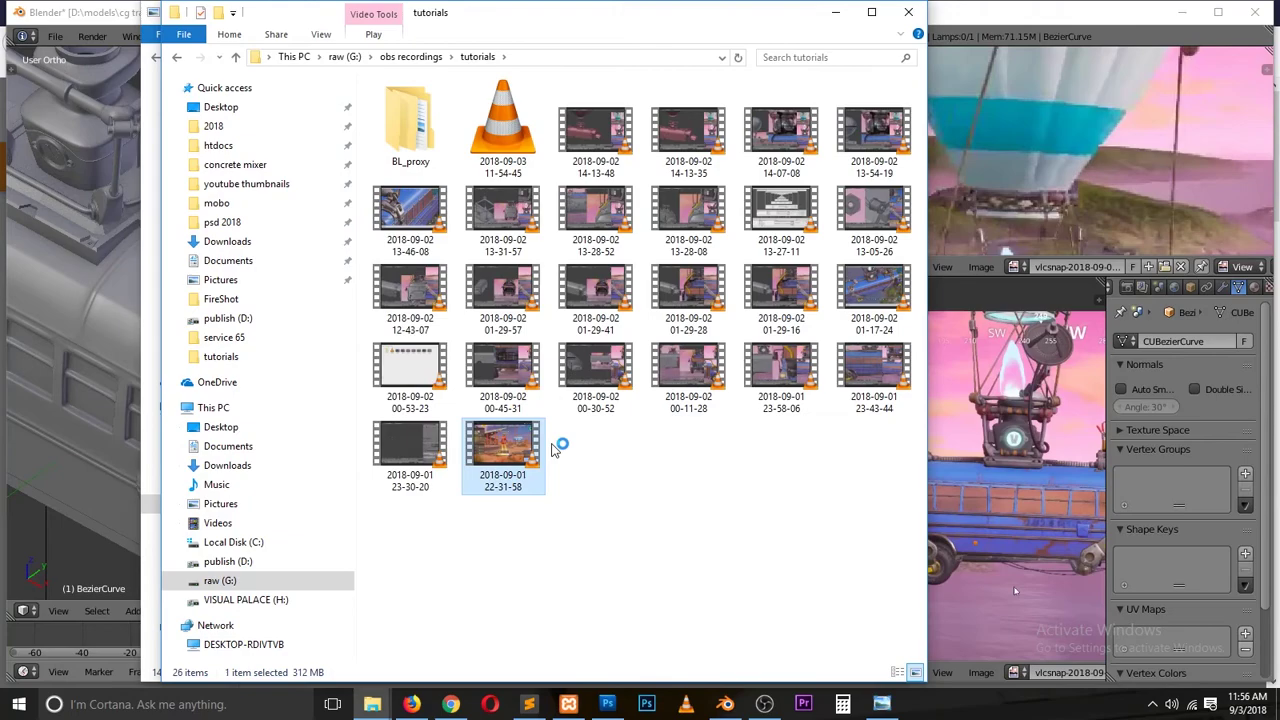
Step: Scrub the video to the bus close-up and pause there, checking the Pictures folder
mouse_move(193, 655)
left_mouse_down()
mouse_move(900, 657)
mouse_move(886, 655)
left_mouse_up()
key("space")
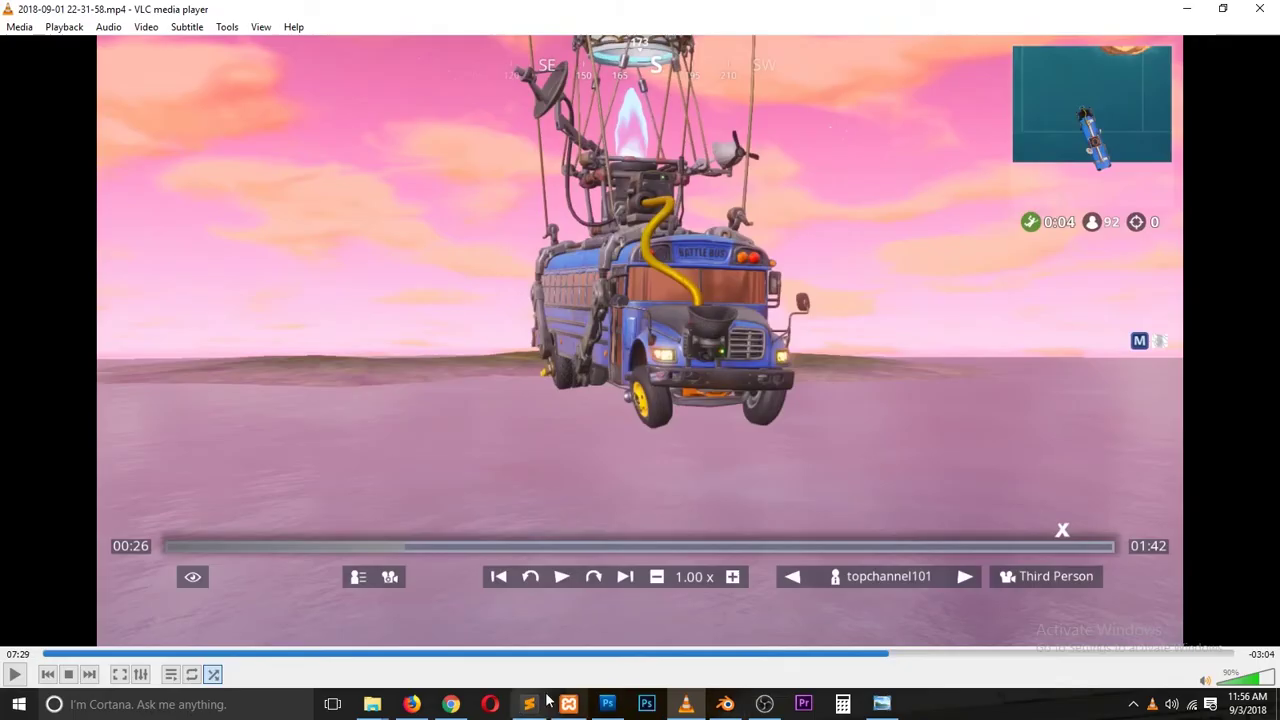
mouse_move(372, 704)
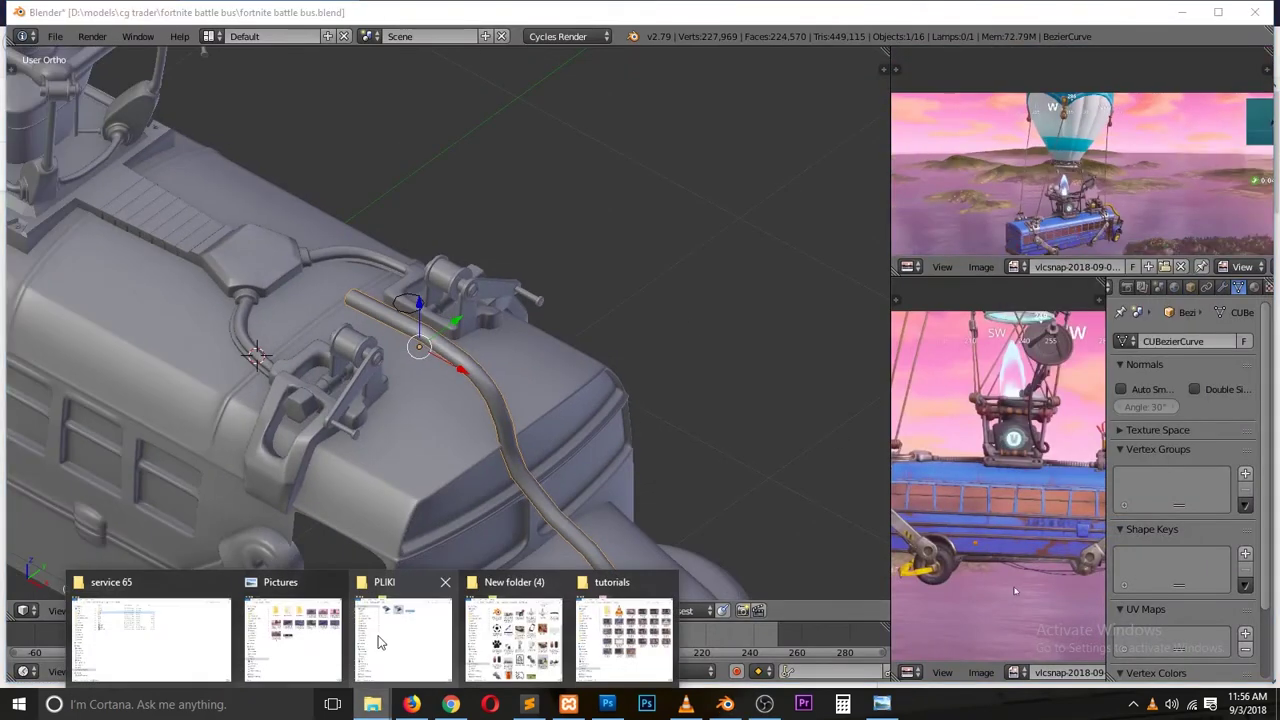
left_click(400, 625)
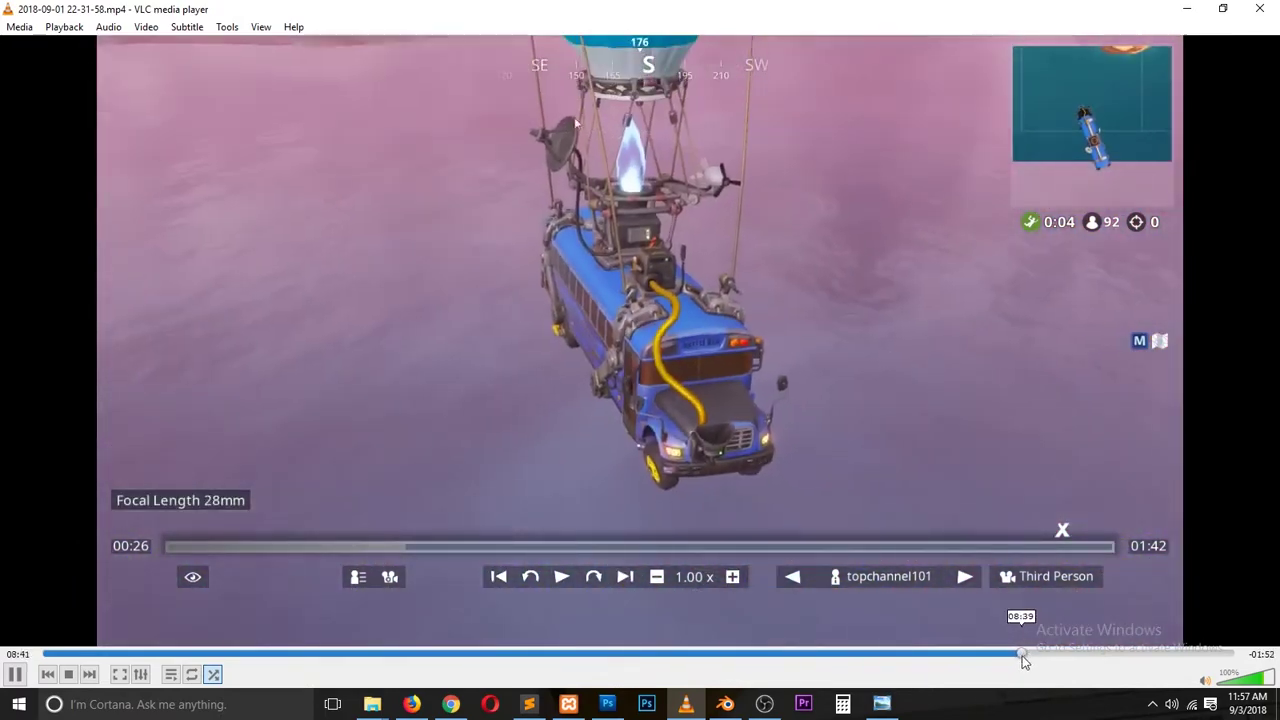
left_click(1015, 653)
key("space")
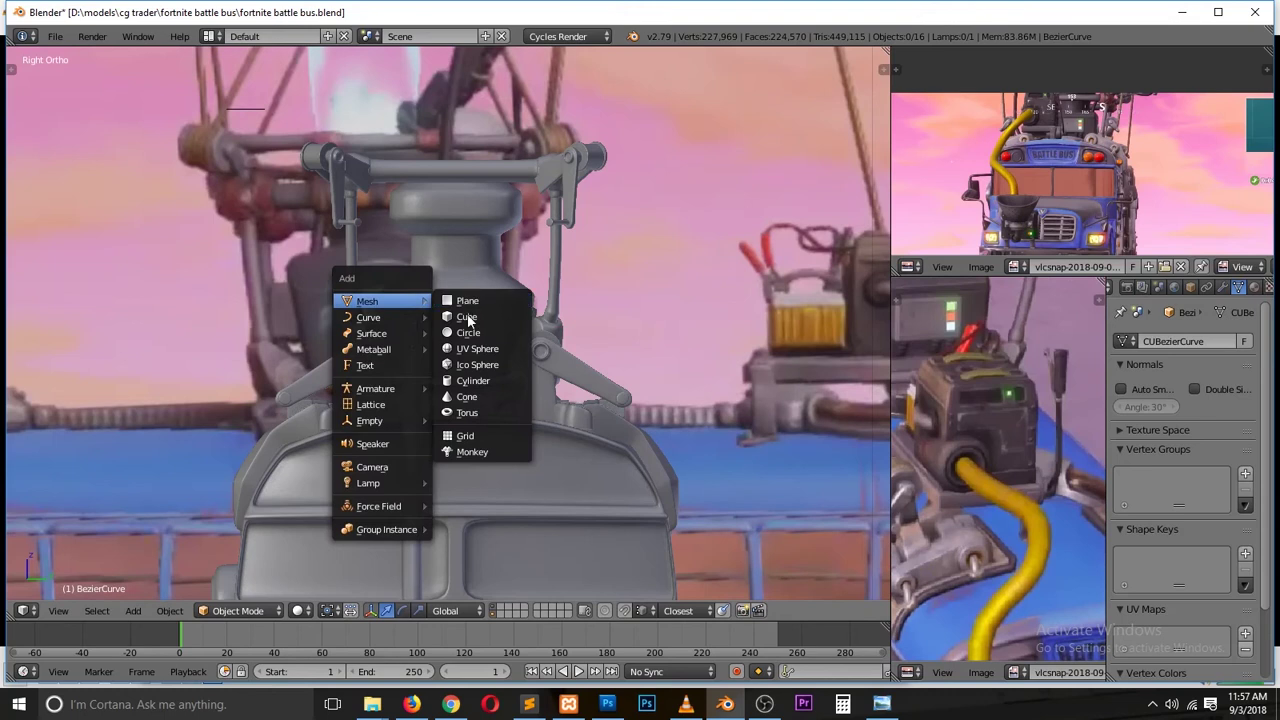
Step: Add a new plane and place a horizontal loop cut across it
left_click(467, 300)
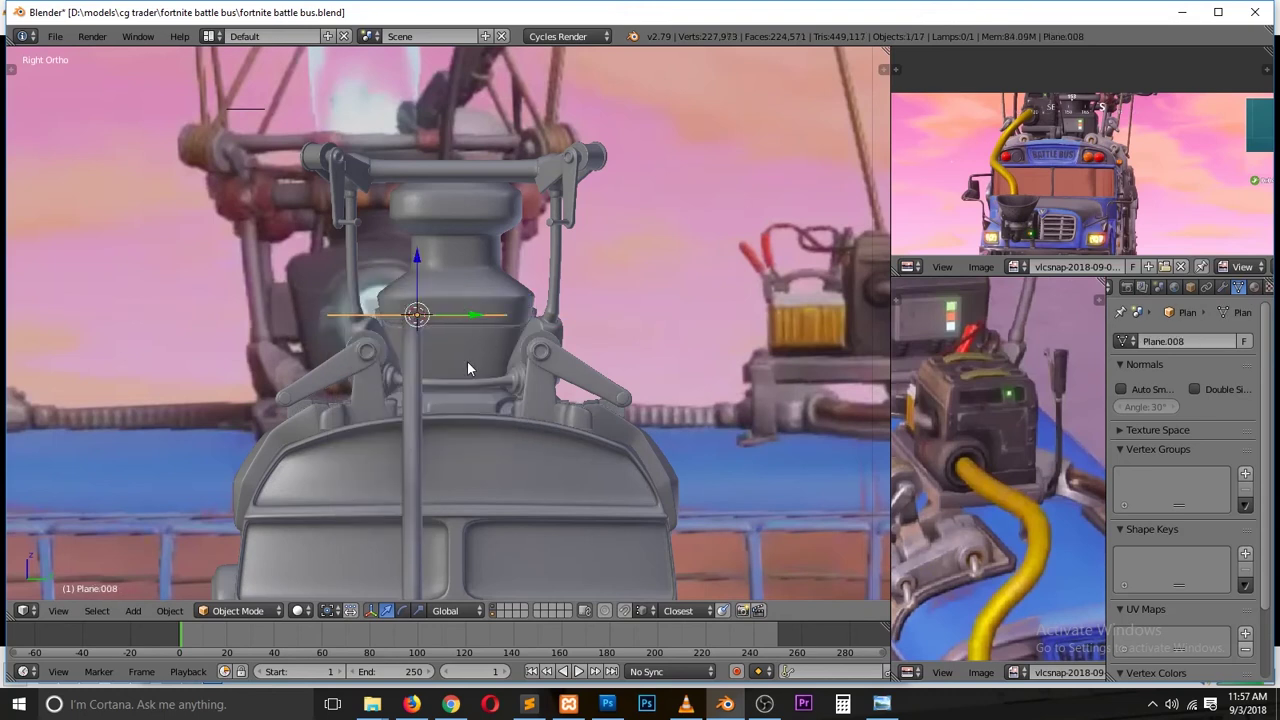
key("Tab")
scroll(527, 290, "up", 3)
key("ctrl+r")
left_click(249, 290)
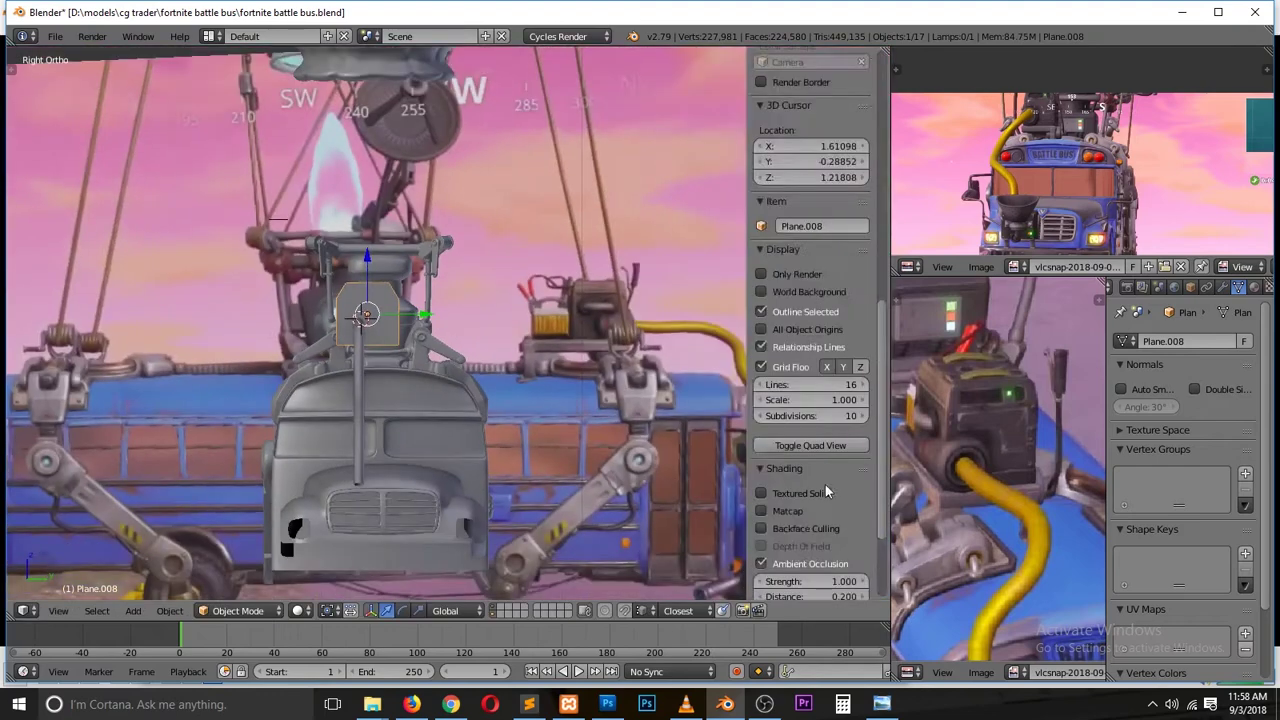
scroll(810, 400, "down", 5)
Step: Set the bus-front snapshot as the backdrop reference image
left_click(767, 494)
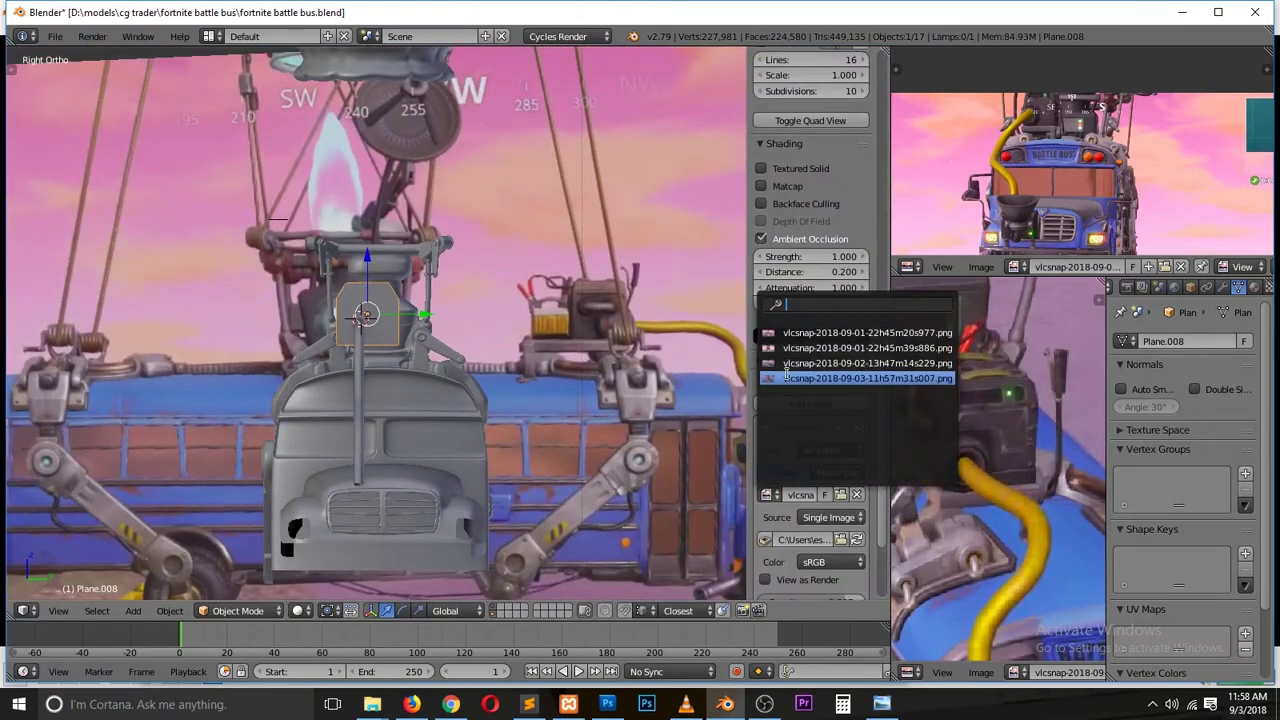
left_click(857, 370)
left_click(767, 494)
left_click(867, 363)
left_click(767, 494)
left_click(867, 348)
scroll(838, 557, "down", 4)
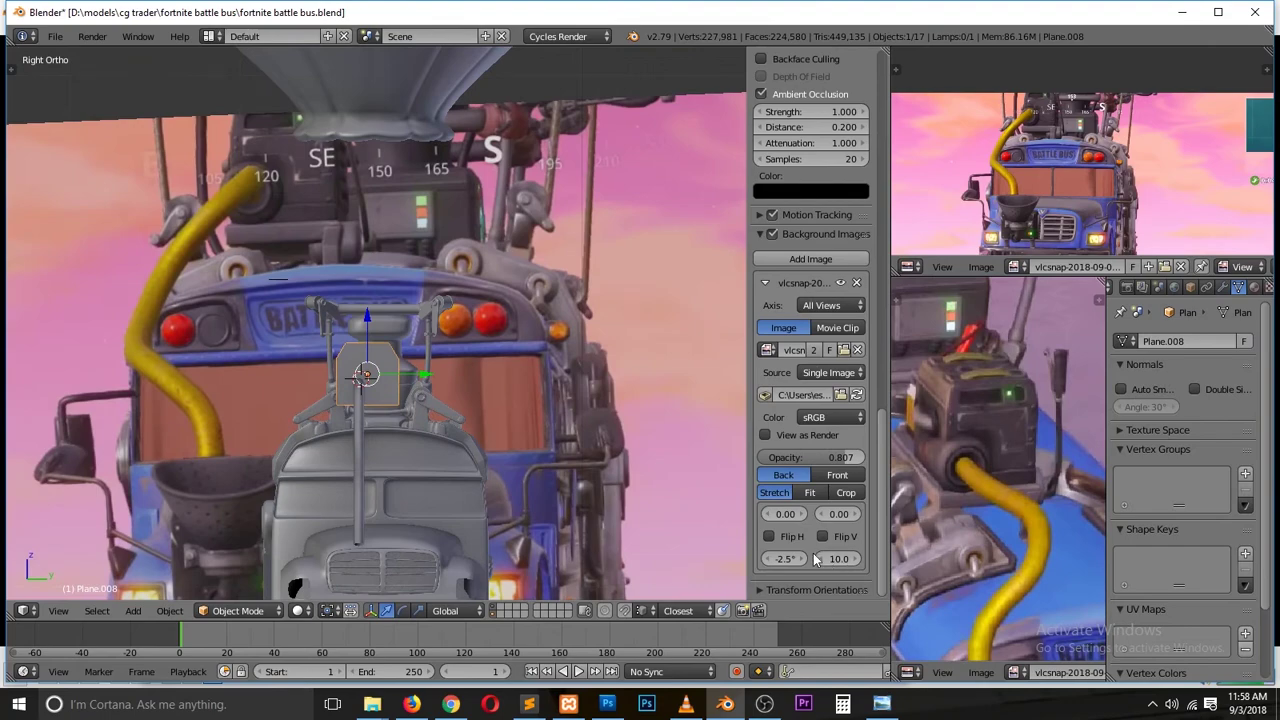
scroll(663, 486, "up", 2)
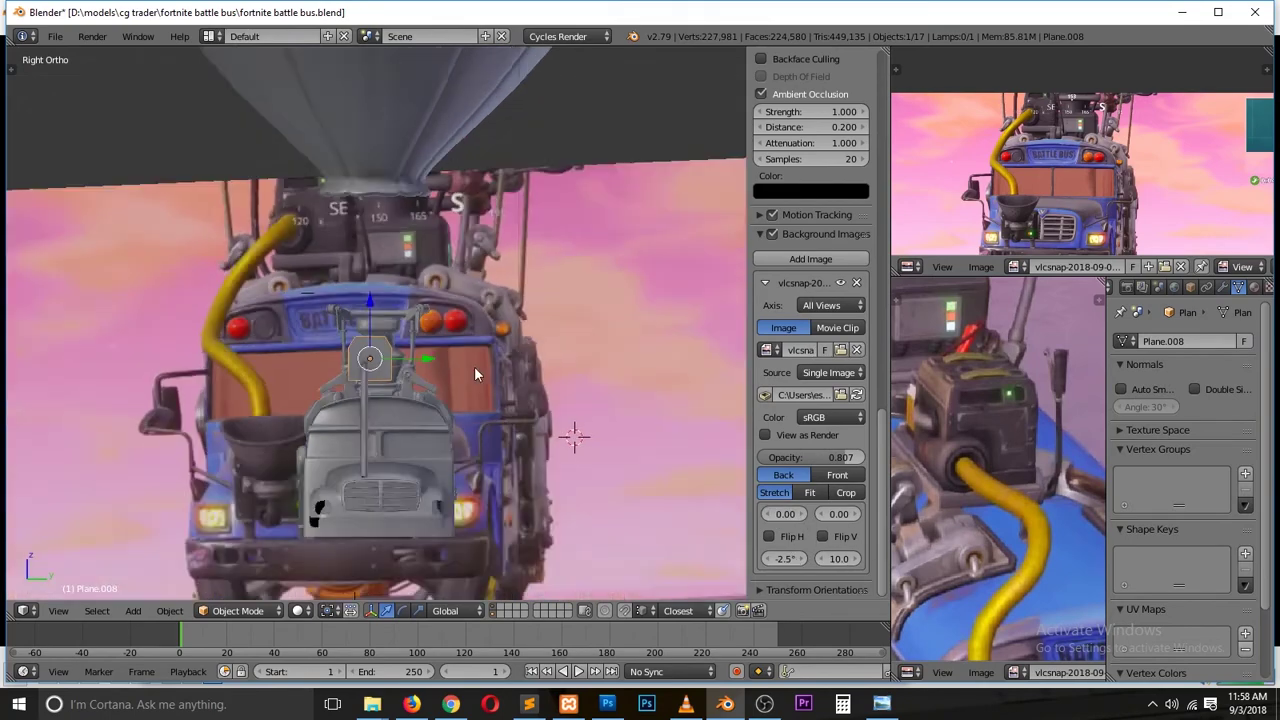
Step: Inspect the box in 3D, then enter Edit Mode with face selection and nothing selected
key("z")
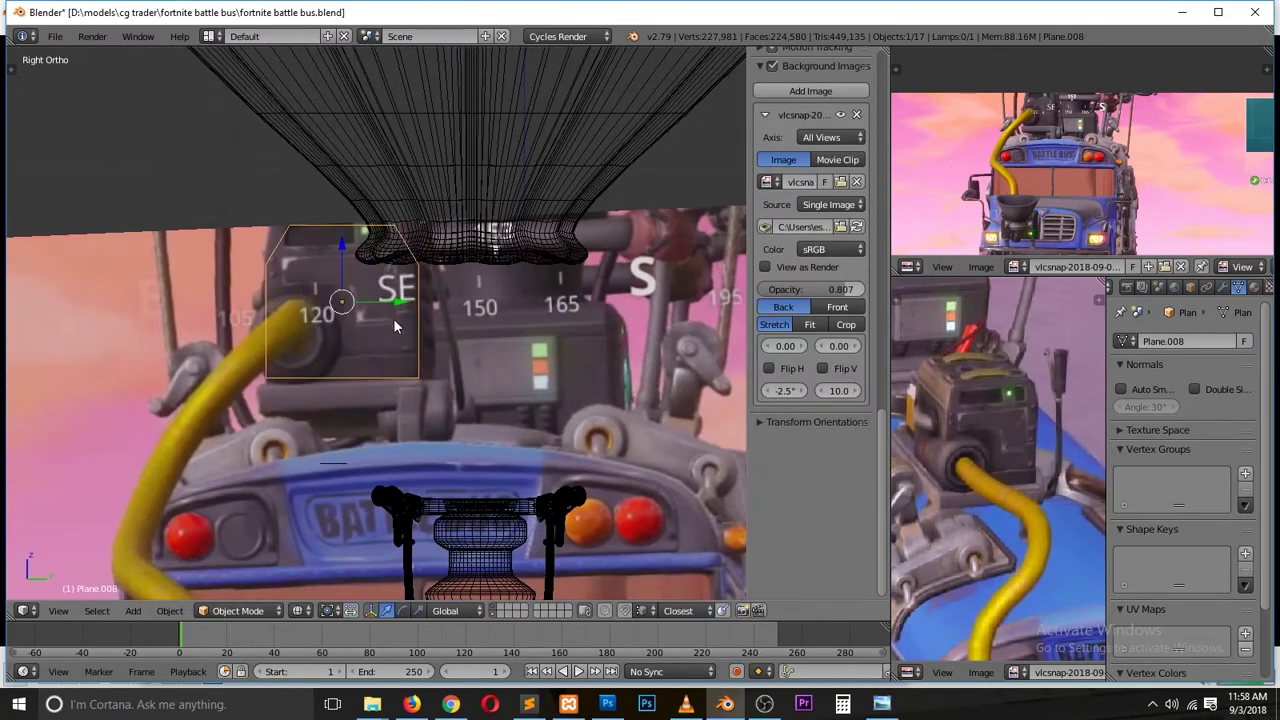
middle_click_drag(393, 318, 405, 350)
key("z")
key("Tab")
key("ctrl+Tab")
left_click(290, 270)
key("a")
scroll(314, 314, "up", 3)
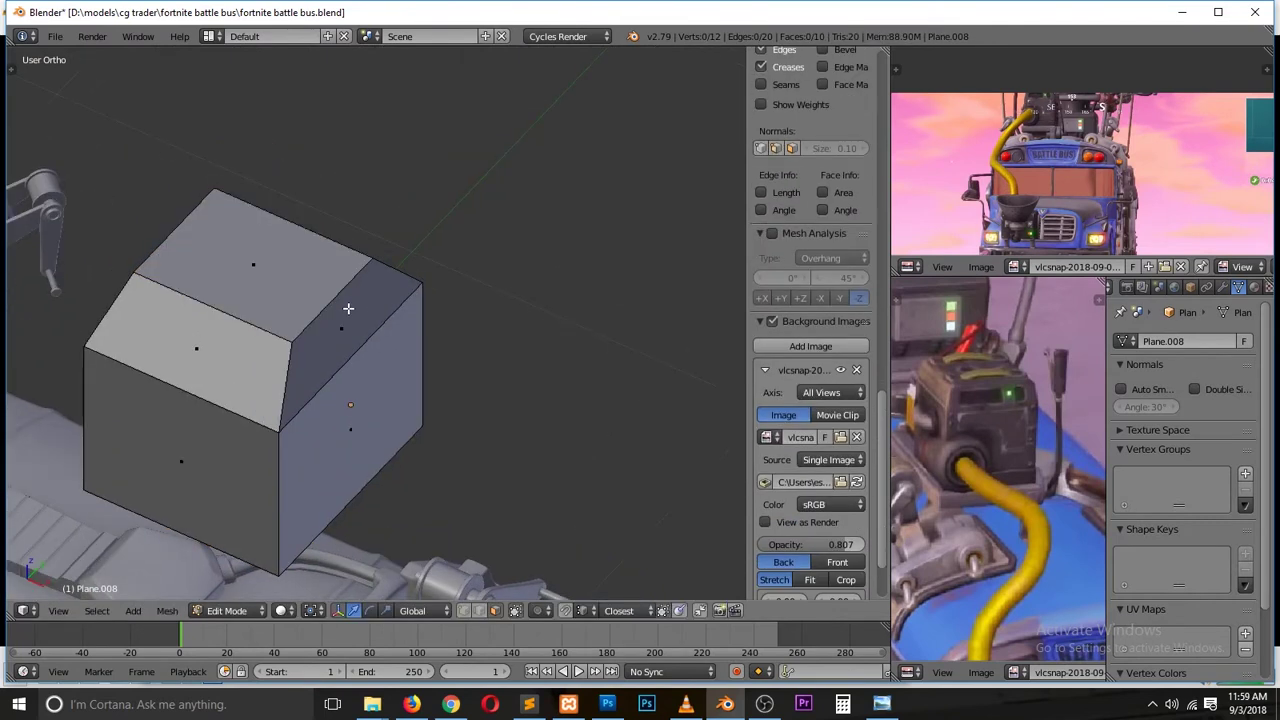
scroll(314, 314, "up", 2)
scroll(314, 314, "up", 2, "ctrl")
Step: Inset the box's top face to form a rim
key("ctrl+r")
left_click(213, 285)
left_click(330, 300)
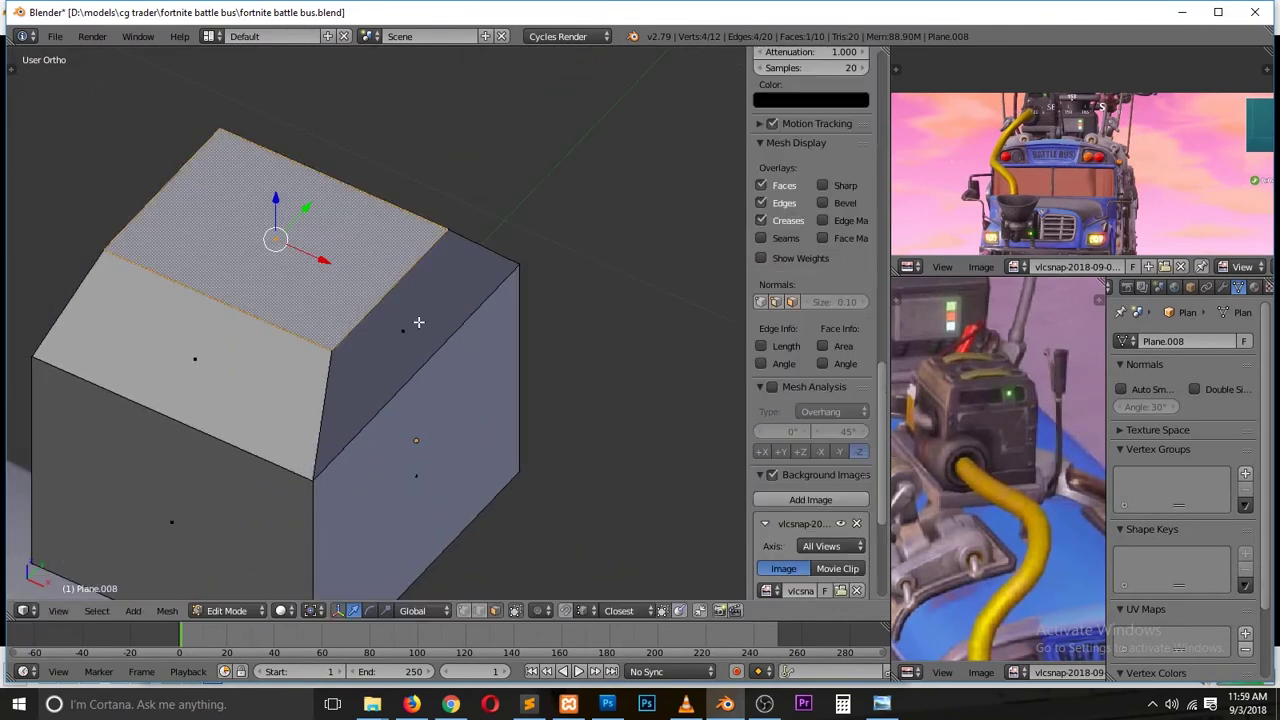
left_click(392, 332)
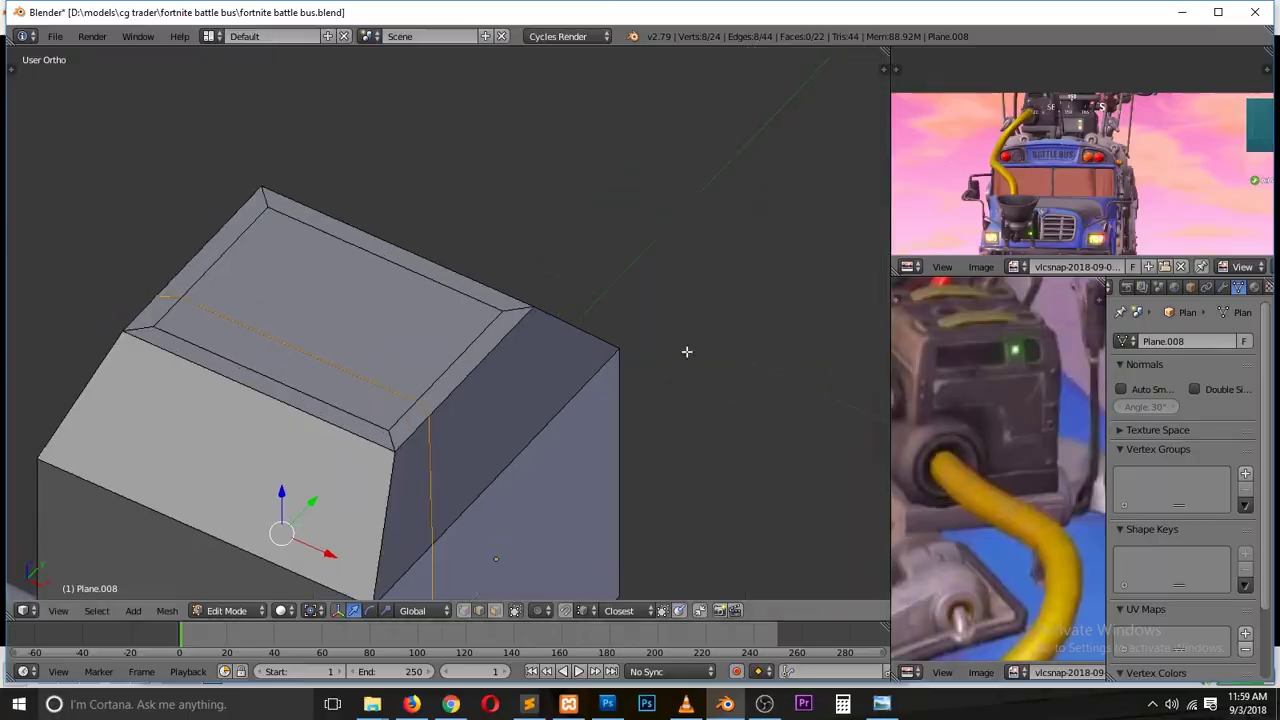
key("alt+Tab")
Step: Check the generator close-up in the tutorial, then view the isolated box from the top
left_click_drag(1028, 660, 1085, 668)
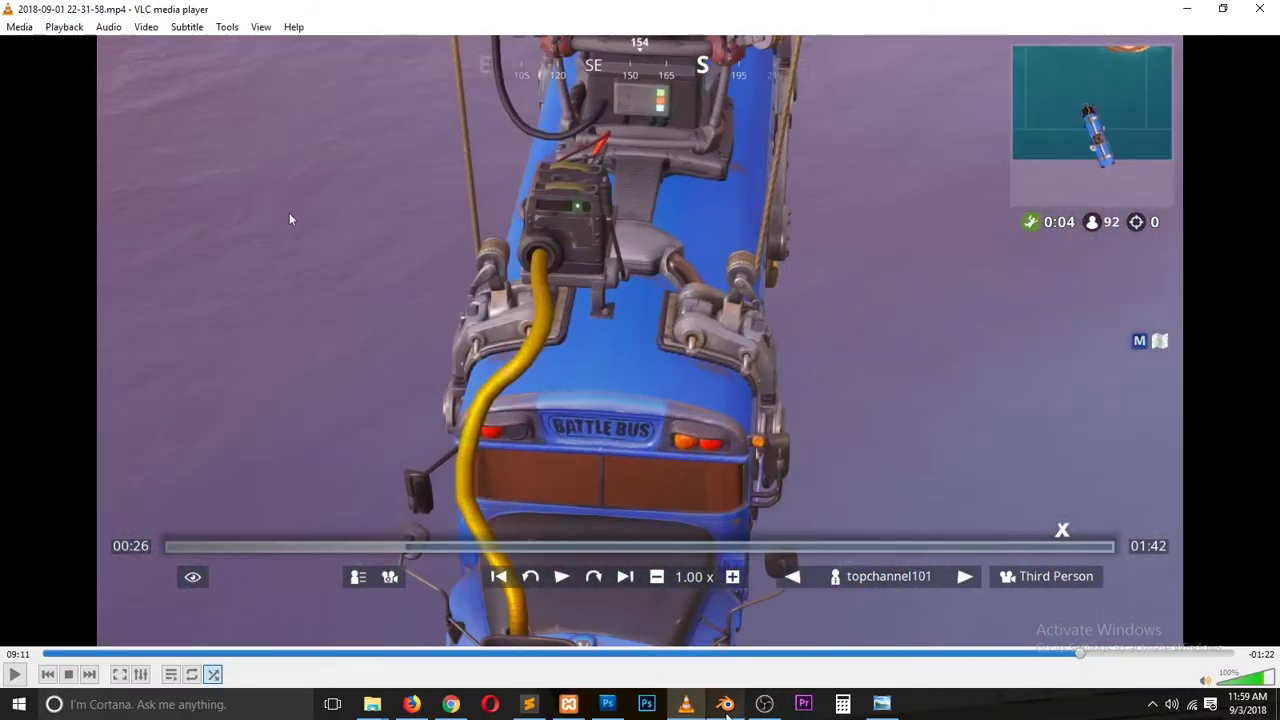
left_click(726, 708)
key("g")
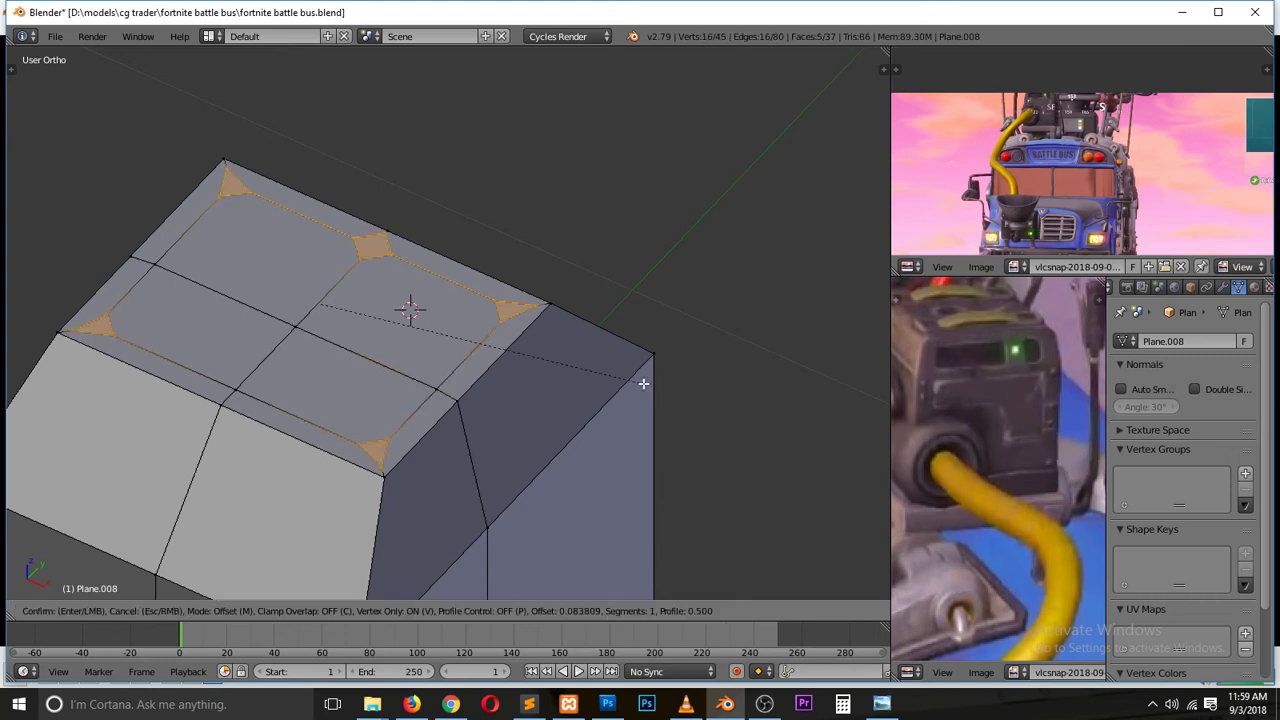
scroll(387, 445, "up", 1)
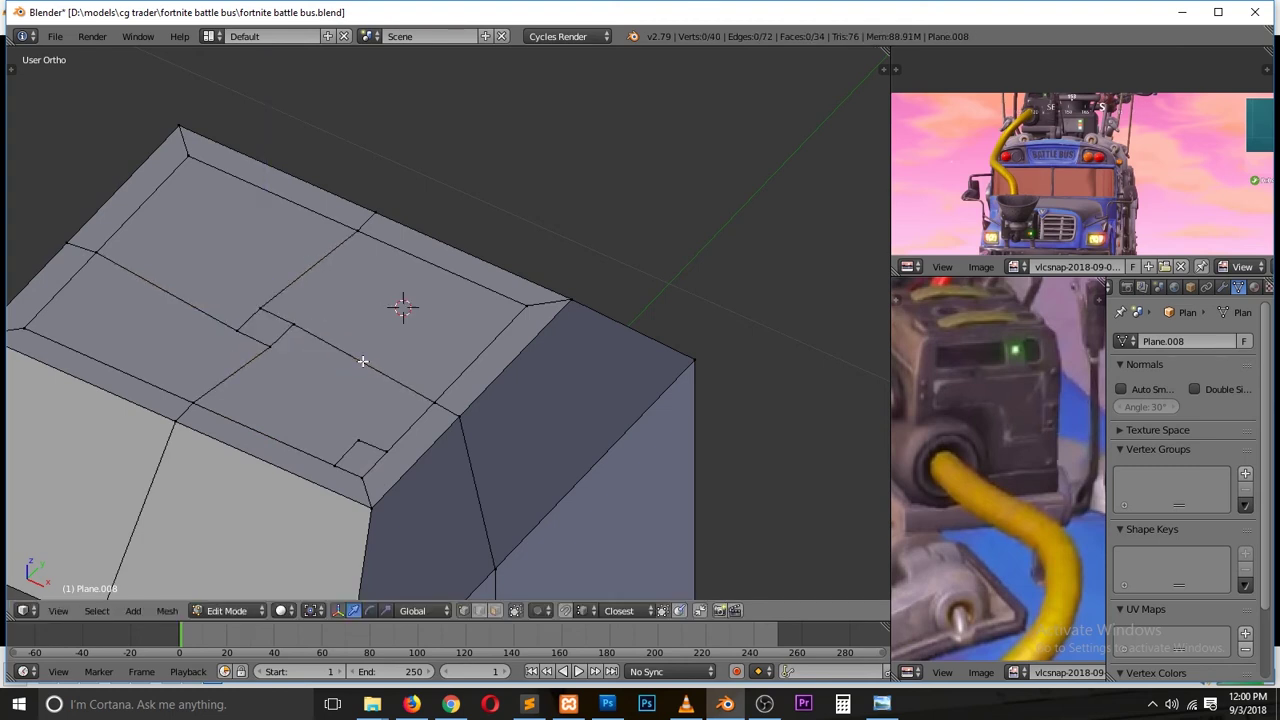
key("KP_7")
key("KP_Divide")
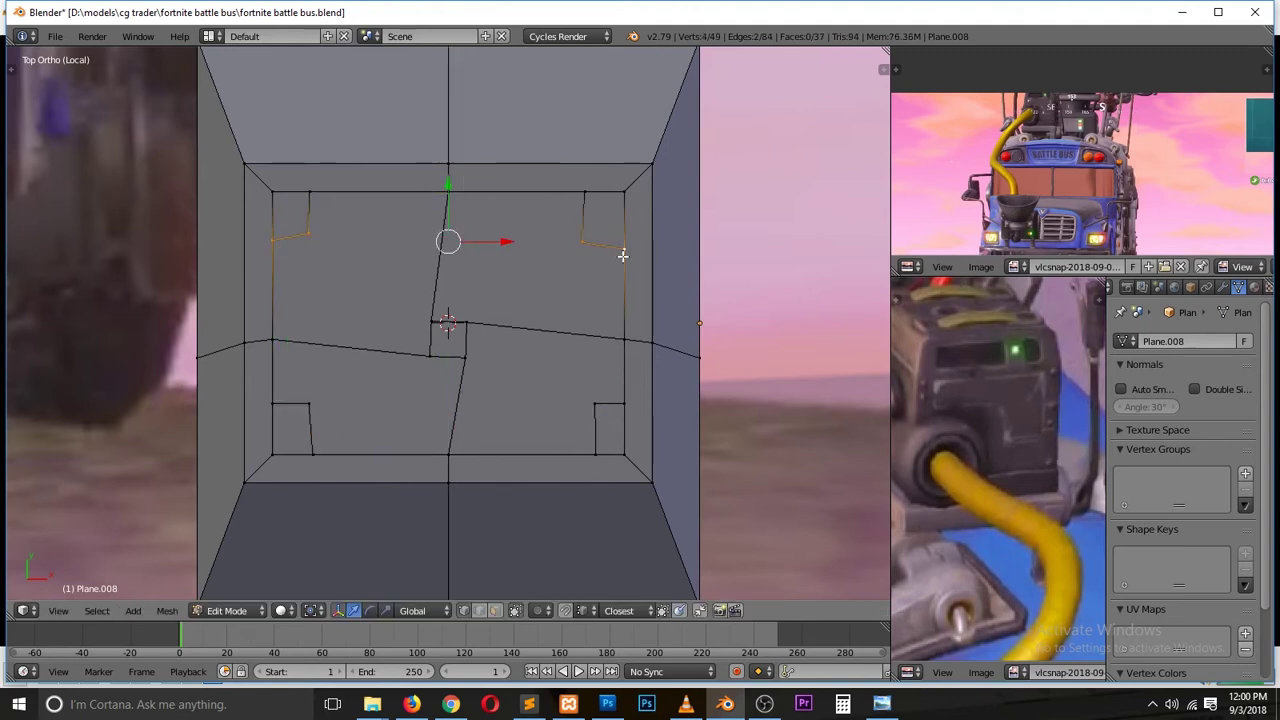
Step: Select the inner corner edges of the top and undo the extra cut geometry
left_click(596, 420, "shift")
left_click(309, 215)
left_click(325, 447, "shift")
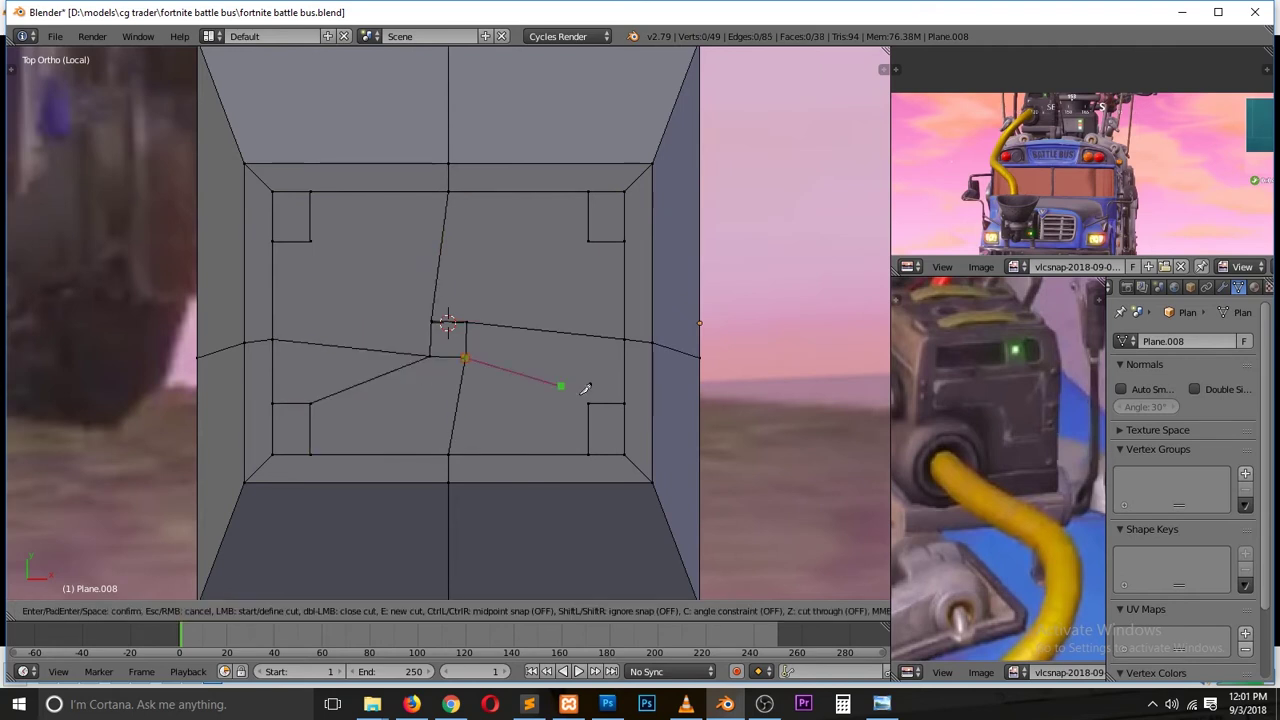
key("ctrl+z")
key("c")
key("ctrl+z")
middle_click_drag(374, 377, 342, 341)
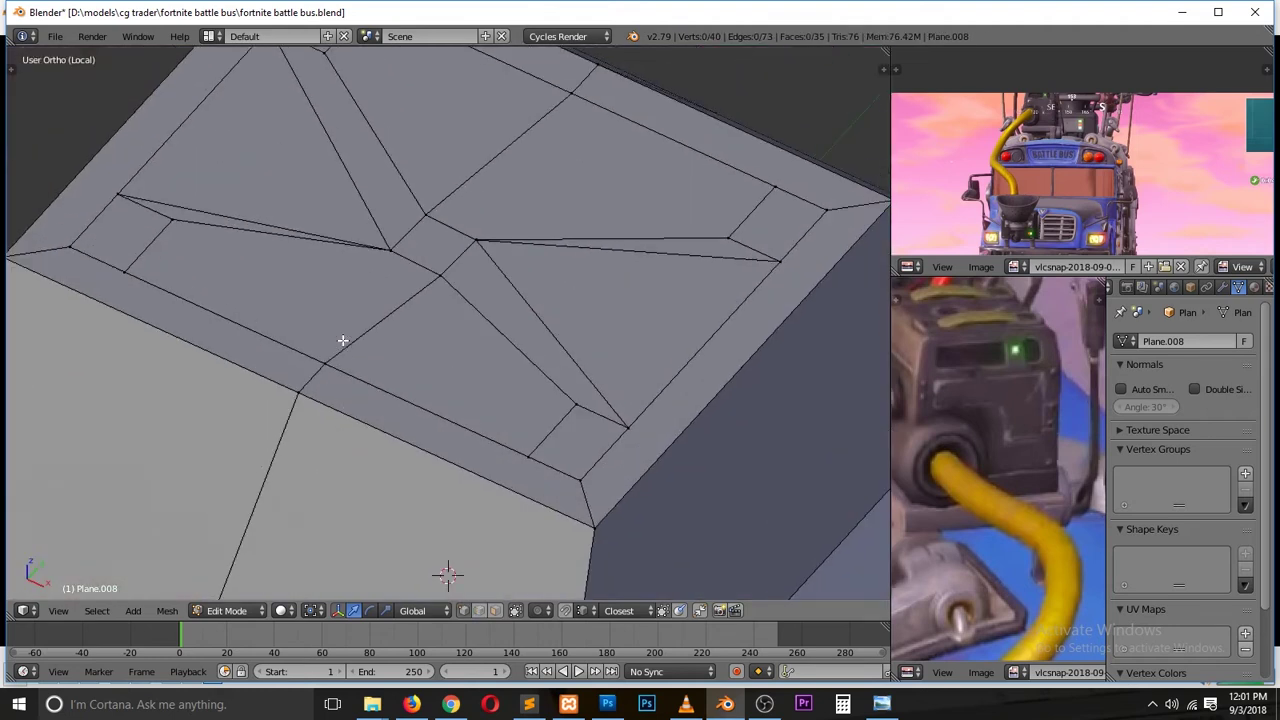
Step: Save the file and knife-cut new lines across the top face
left_click(570, 444)
key("ctrl+s")
left_click(588, 394)
key("k")
left_click(551, 337)
scroll(780, 197, "down", 2)
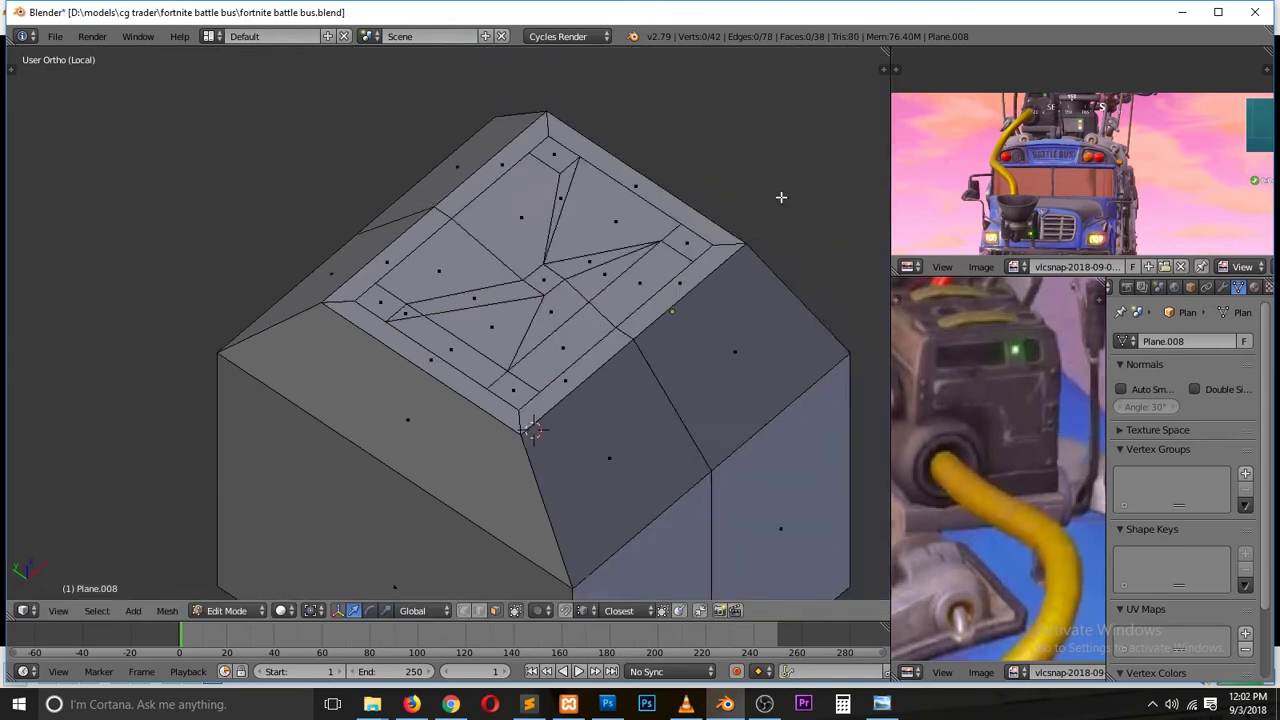
scroll(550, 187, "up", 2)
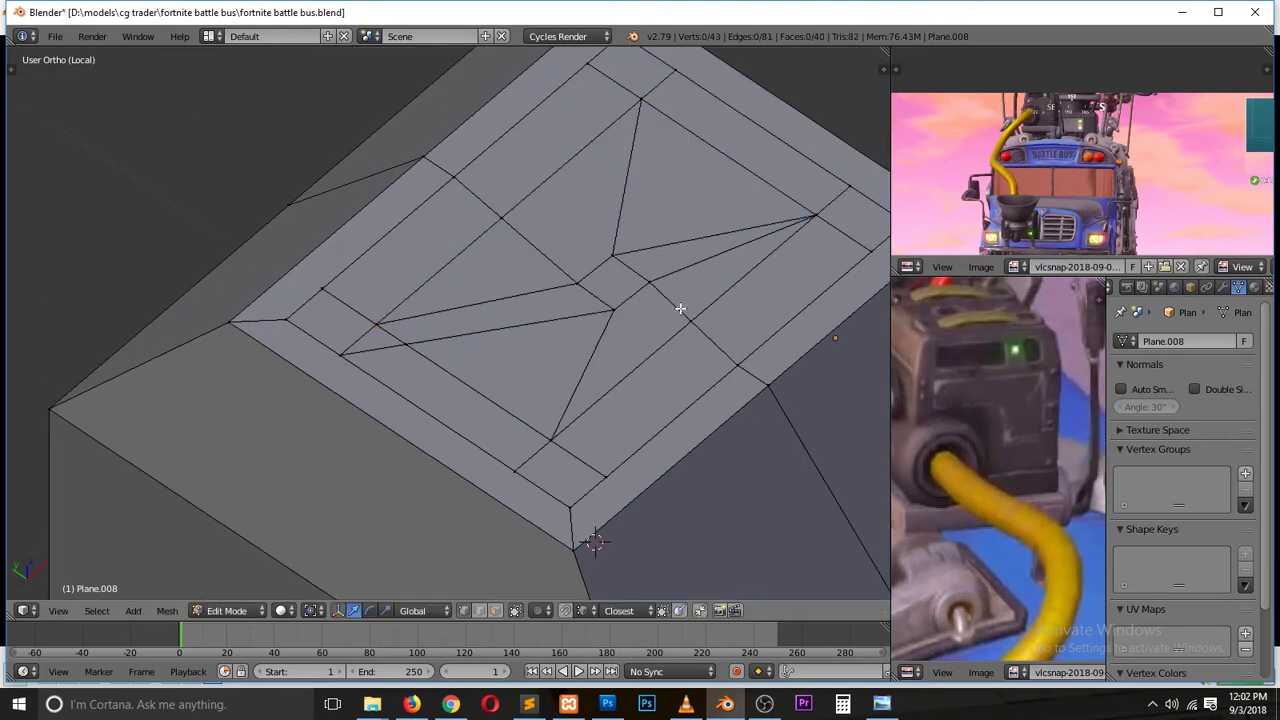
scroll(407, 318, "down", 3)
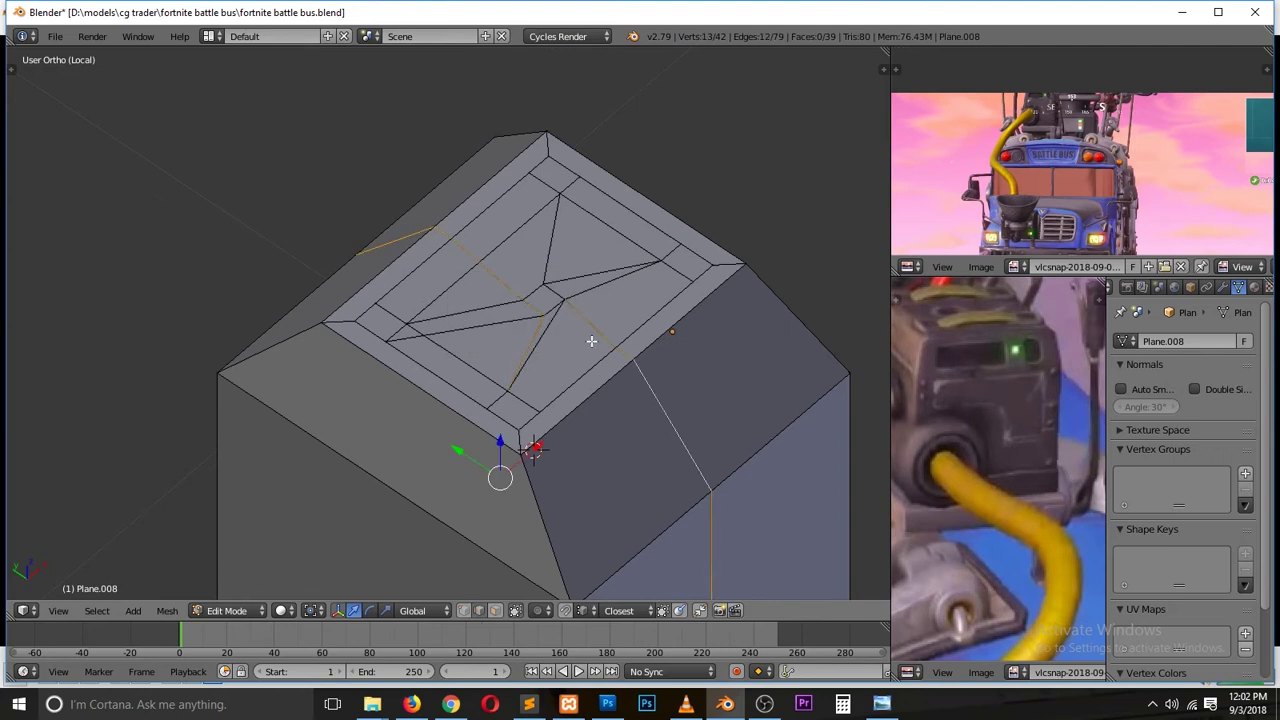
Step: Dissolve the selected and stray edges left on the top
key("x")
left_click(534, 256)
scroll(560, 340, "up", 2)
key("x")
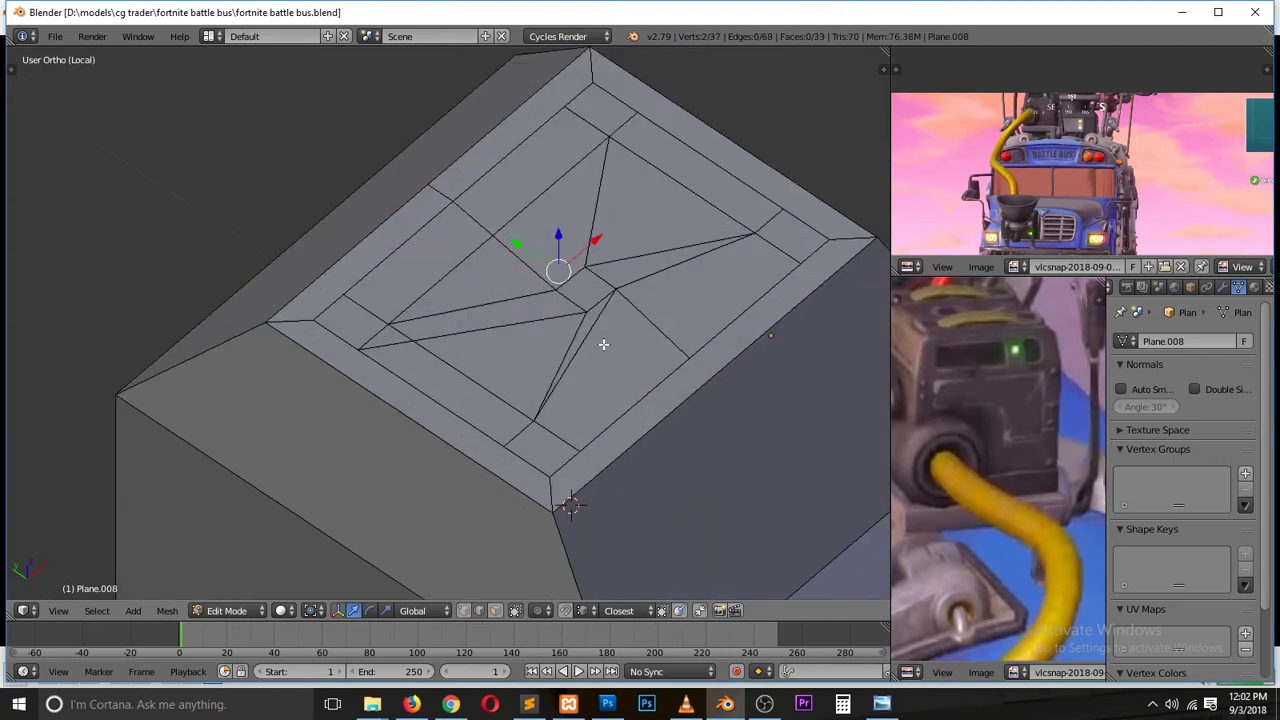
left_click(523, 252)
key("x")
left_click(645, 296)
left_click(614, 394, "shift")
key("x")
Step: Inset the five small top faces and extrude them inward as recesses
left_click(583, 352)
key("ctrl+Tab")
left_click(645, 388)
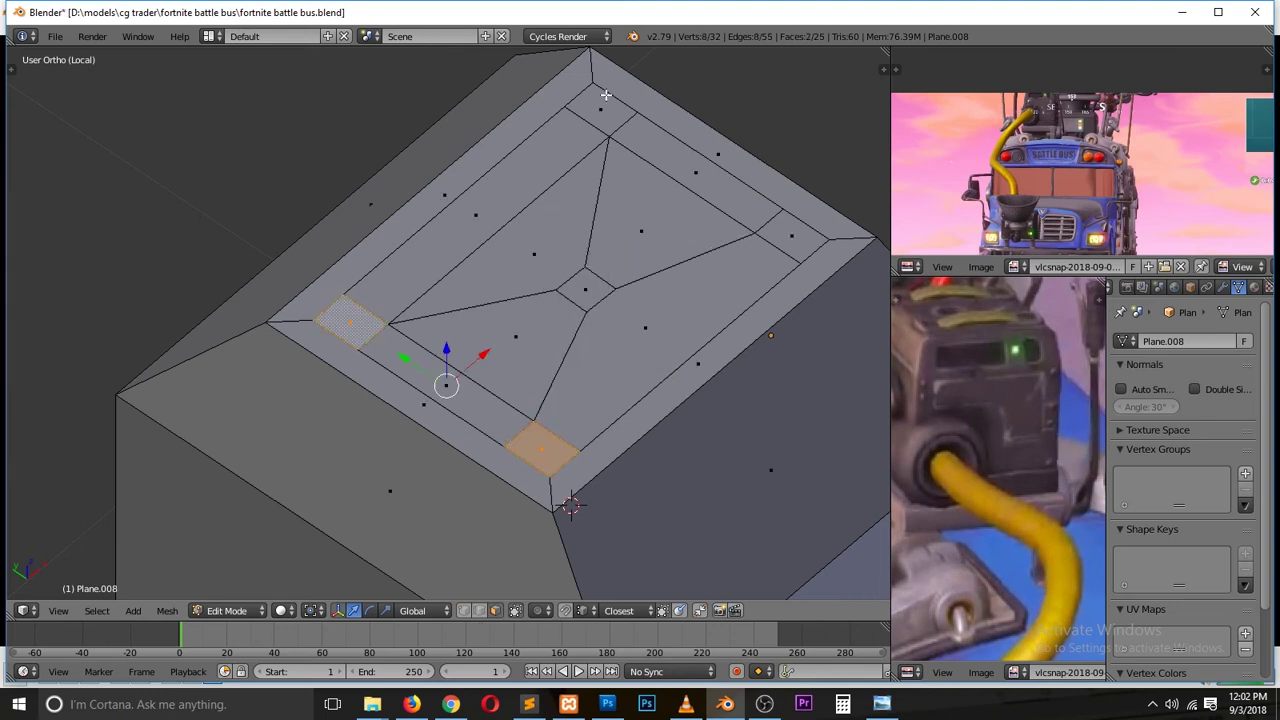
key("i")
left_click(700, 250)
scroll(700, 250, "up", 2)
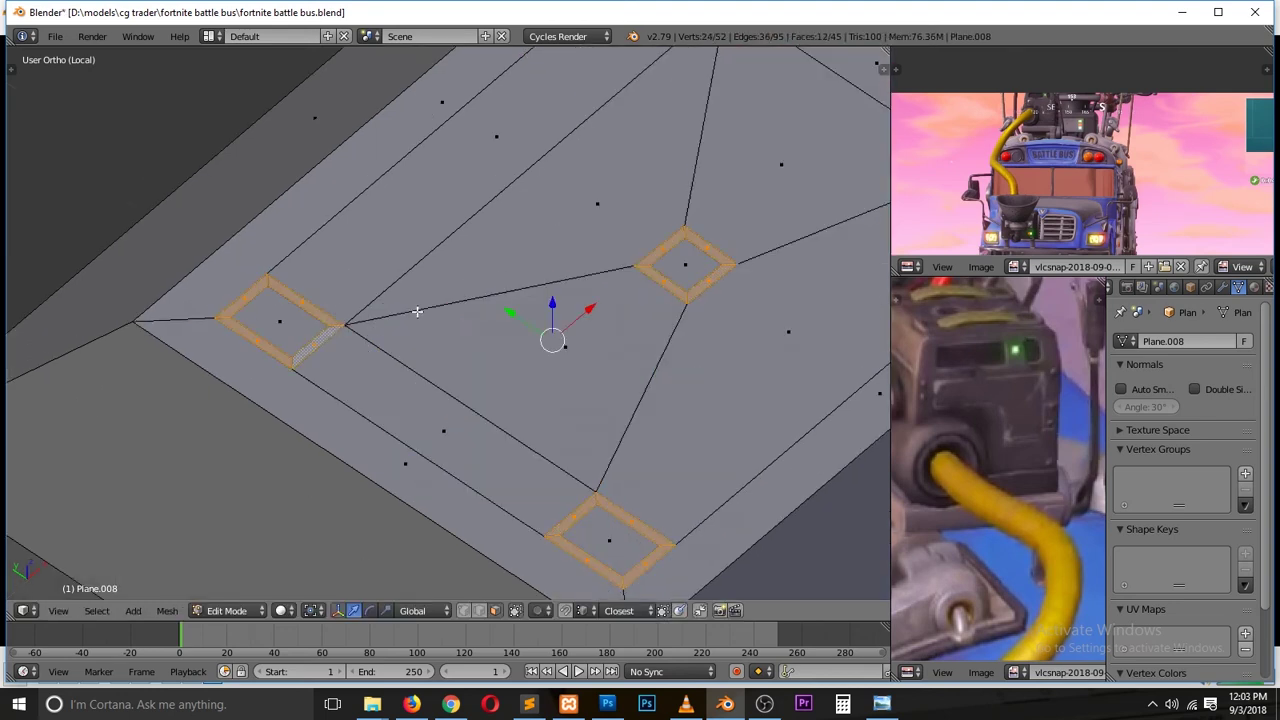
scroll(417, 312, "down", 3)
key("e")
left_click(782, 395)
Step: Save the file and add level-2 subdivision smoothing to the box
key("Tab")
key("ctrl+s")
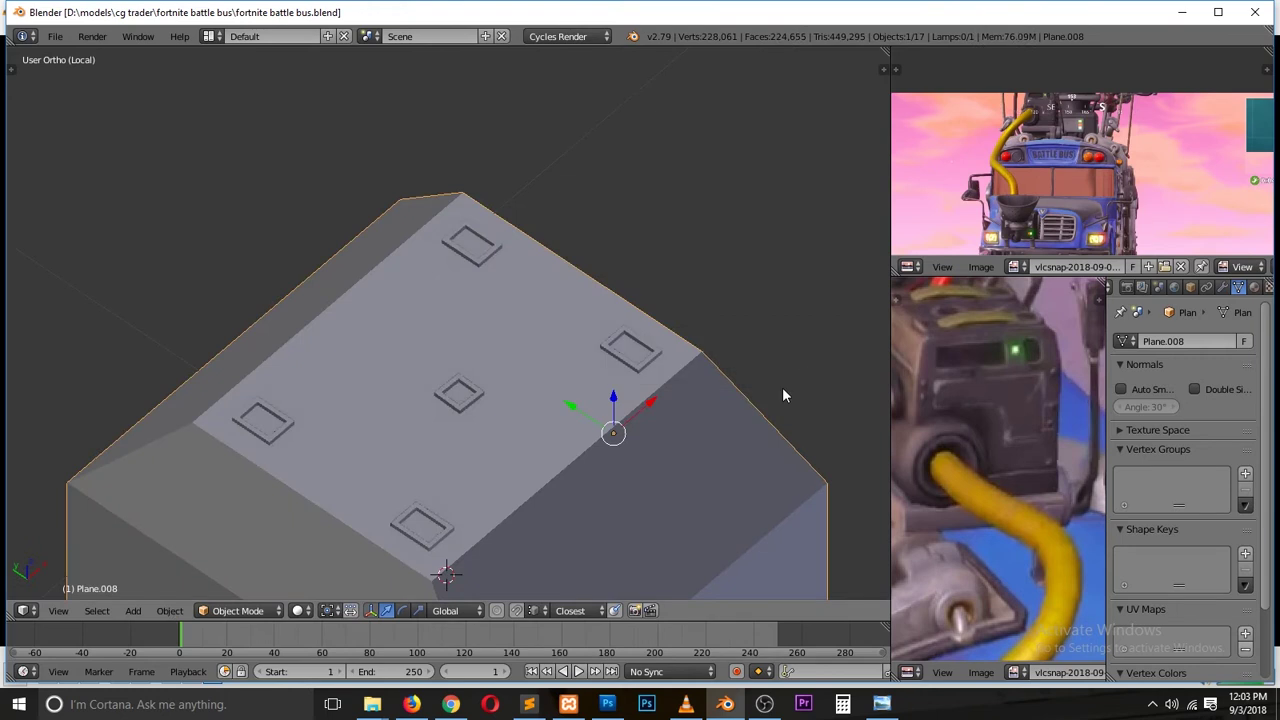
key("ctrl+2")
key("Tab")
scroll(700, 420, "up", 2)
middle_click_drag(700, 420, 557, 347)
Step: Select the box's vertical corner edge loops and switch to a front wireframe view
key("ctrl+Tab")
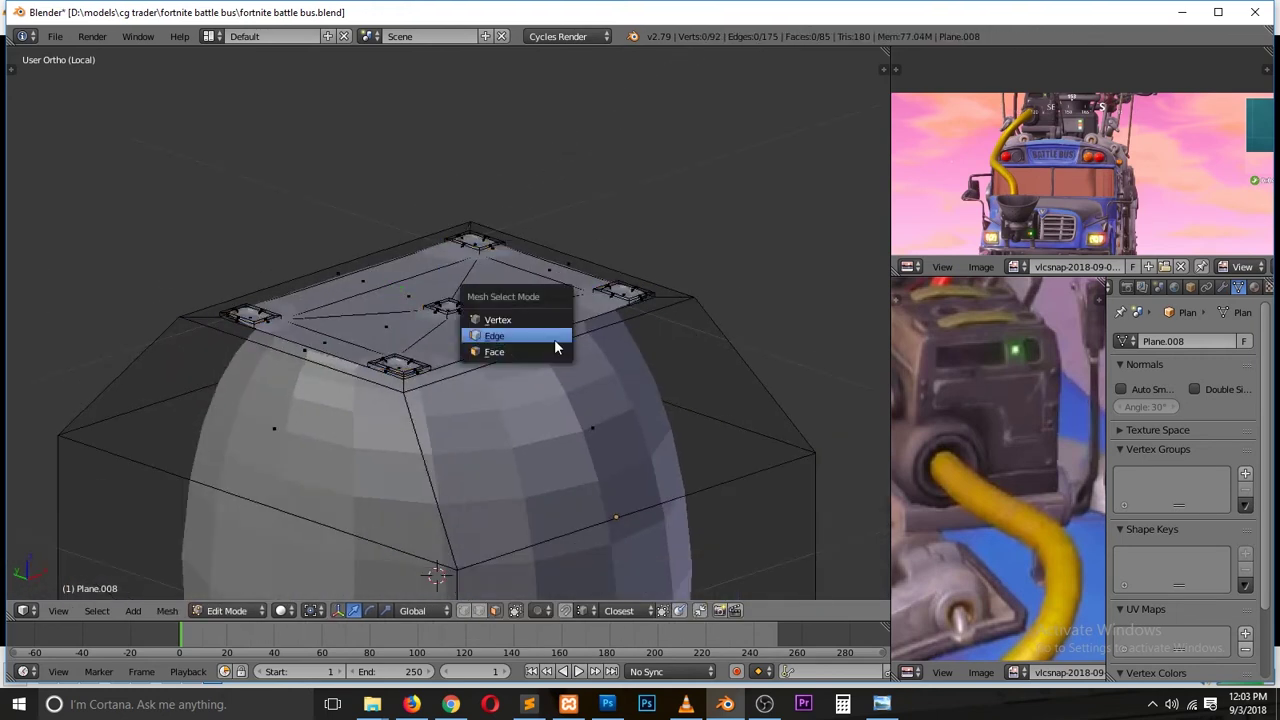
middle_click_drag(750, 354, 580, 363)
left_click(654, 368, "alt")
left_click(677, 374, "alt+shift")
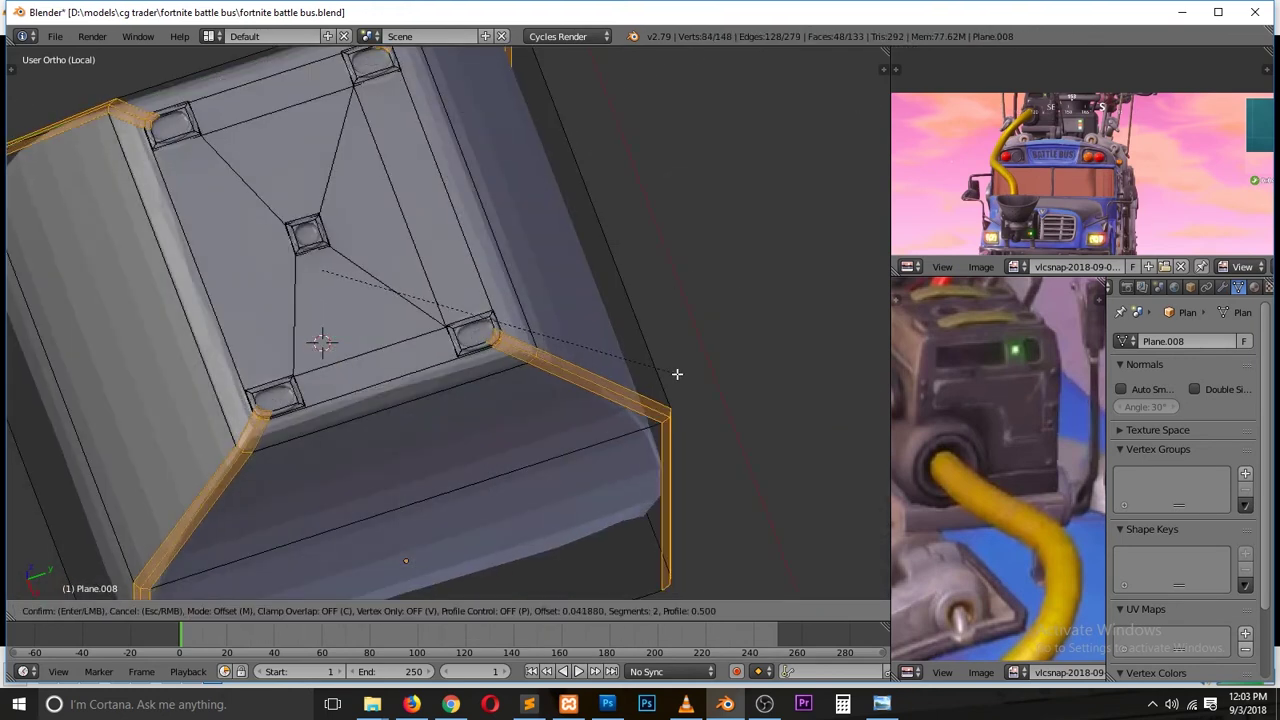
key("Tab")
scroll(614, 425, "down", 3)
key("Tab")
key("KP_1")
key("z")
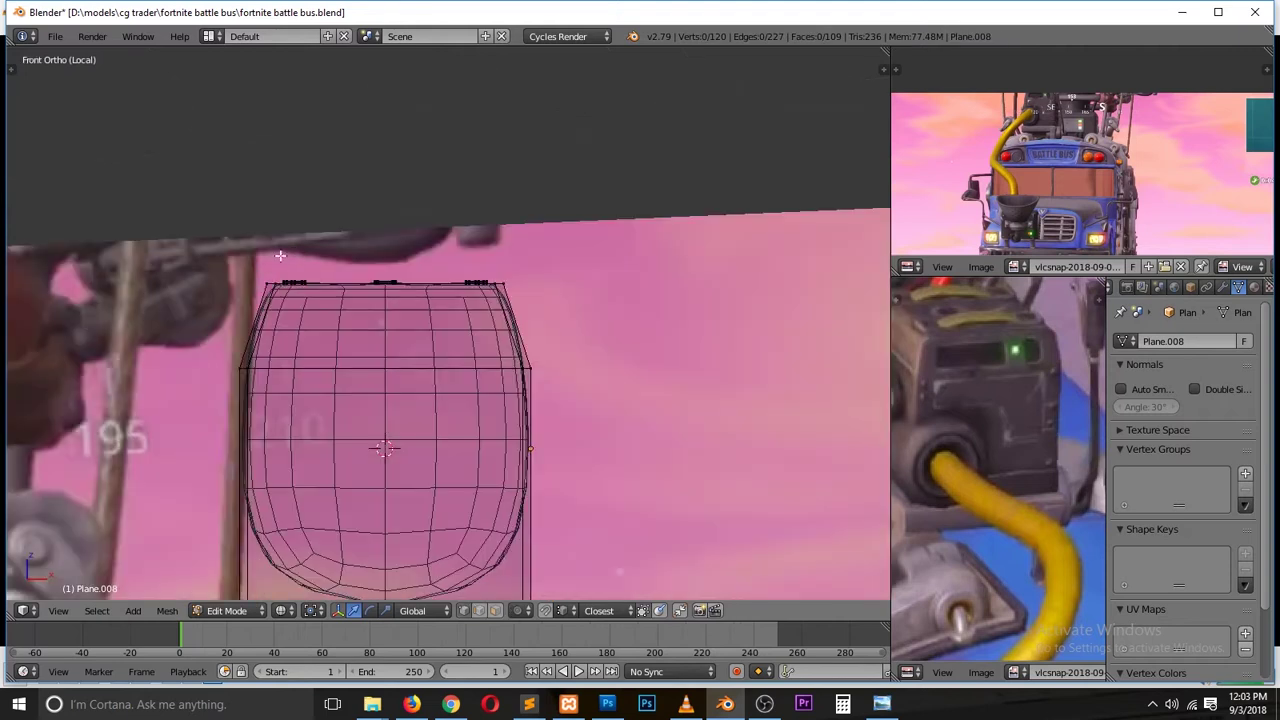
Step: Add an edge loop and slide it toward the top of the box
key("ctrl+r")
left_click(471, 300)
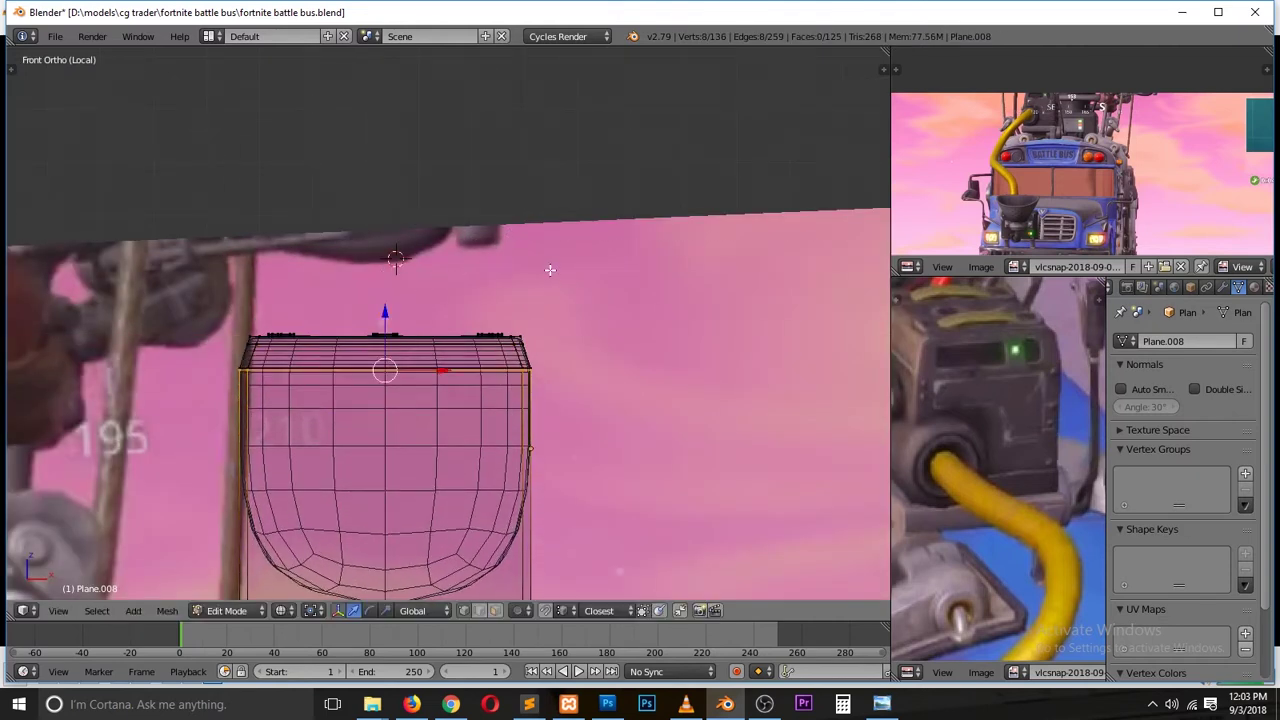
key("z")
middle_click_drag(551, 271, 416, 376)
key("KP_3")
Step: Add a hexagonal circle to the mesh, then scale and position it
key("shift+a")
left_click(300, 472)
key("t")
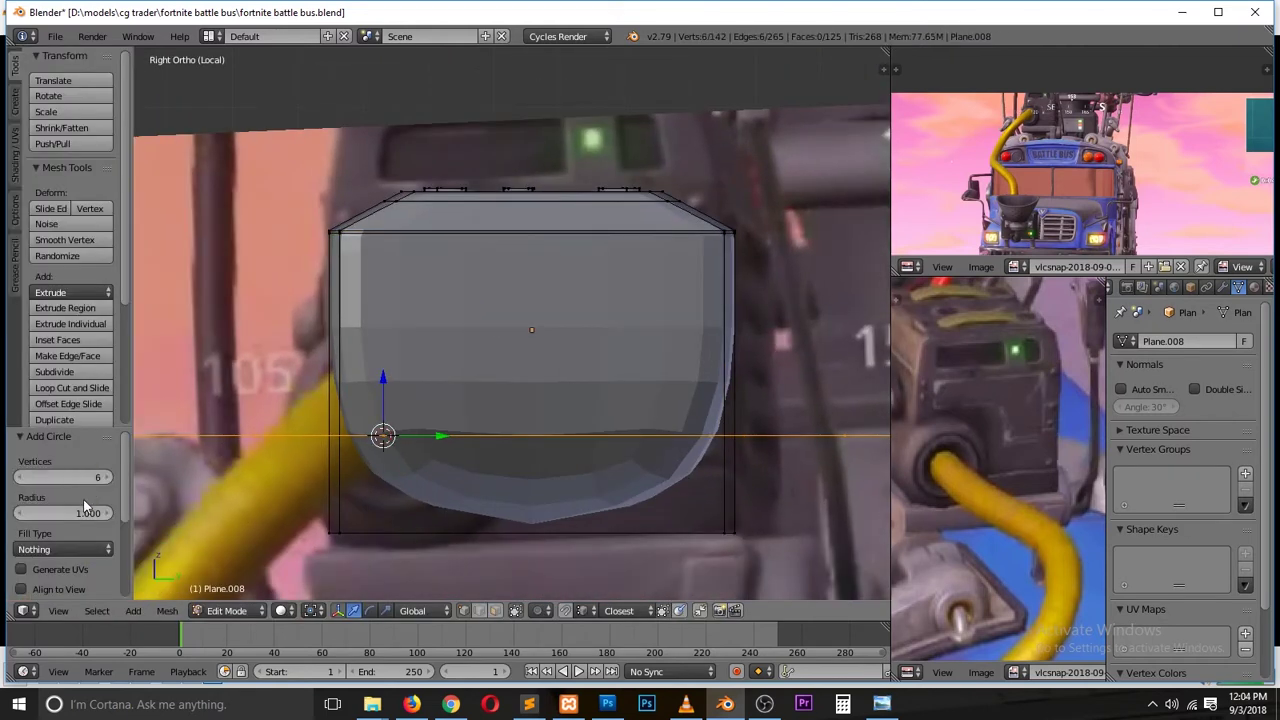
left_click(472, 440)
middle_click_drag(472, 440, 516, 481)
left_click(523, 494)
Step: Loop-cut around the box's middle and switch to face selection
key("ctrl+r")
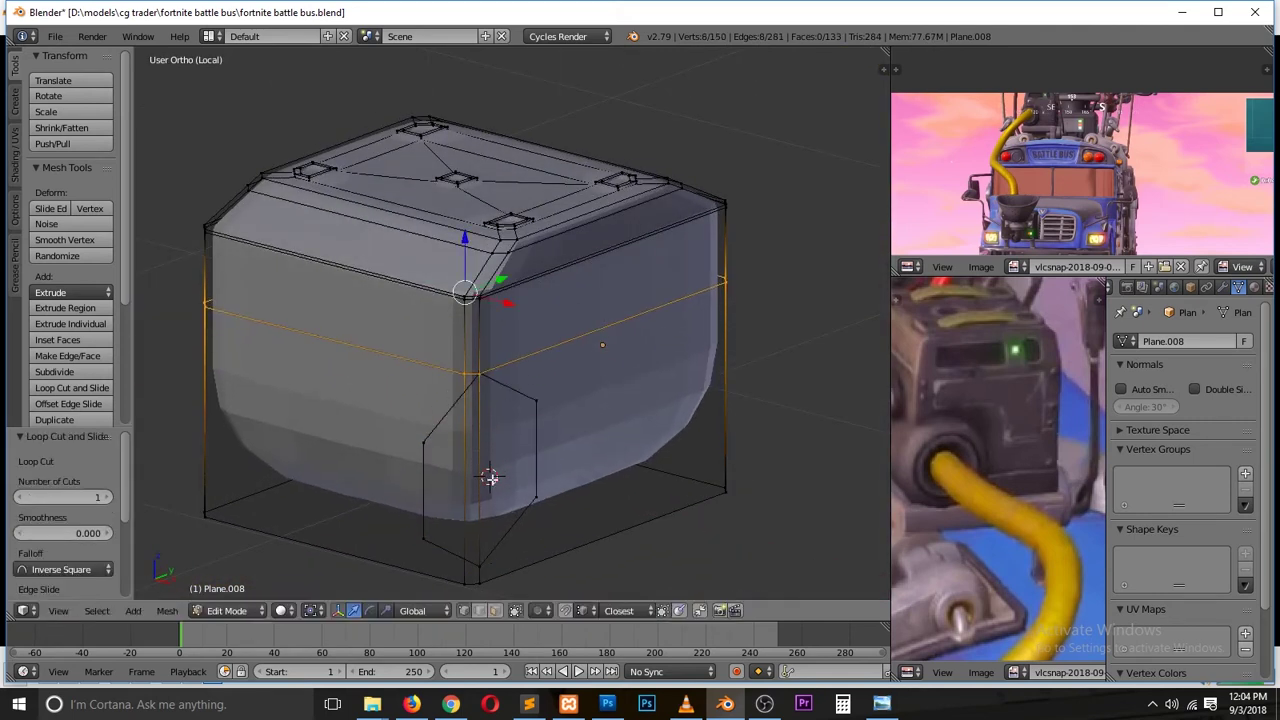
left_click(520, 300)
middle_click_drag(528, 96, 503, 223)
key("ctrl+Tab")
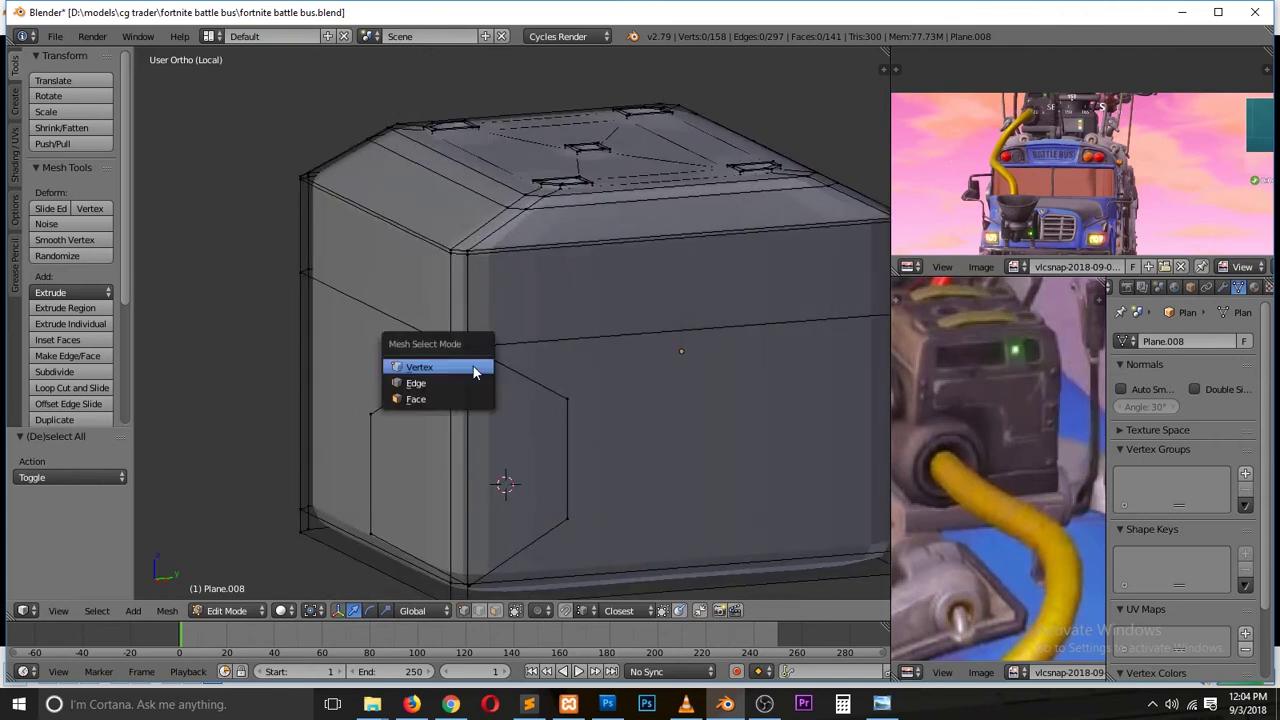
left_click(474, 400)
middle_click_drag(474, 400, 474, 415)
Step: Delete the box's front faces and fill a new face at the bottom
key("x")
left_click(580, 375)
mouse_move(580, 371)
middle_mouse_down()
mouse_move(354, 366)
mouse_move(474, 416)
middle_mouse_up()
key("f")
mouse_move(423, 483)
middle_mouse_down()
mouse_move(471, 434)
mouse_move(510, 467)
middle_mouse_up()
Step: Select two bottom corner vertices and make a face from them
key("ctrl+Tab")
left_click(440, 426)
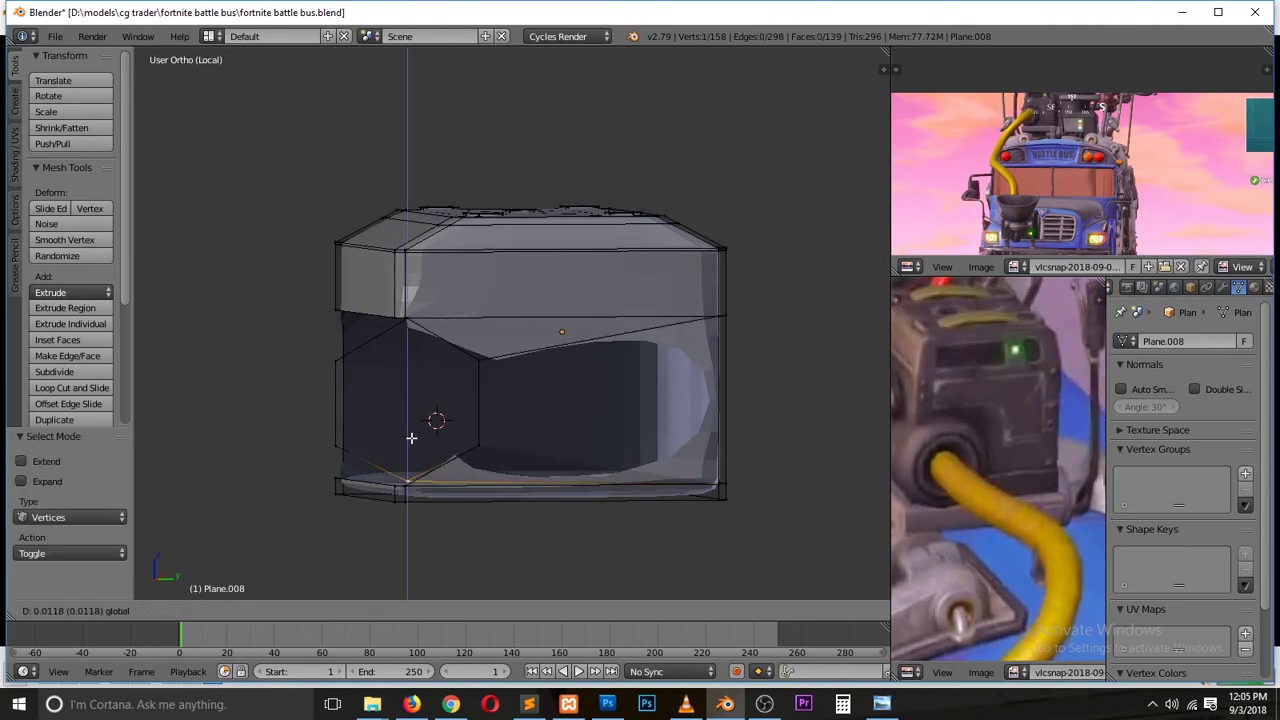
scroll(409, 429, "up", 3)
scroll(566, 434, "up", 2)
key("a")
right_click(403, 403)
mouse_move(566, 434)
middle_mouse_down()
mouse_move(403, 403)
mouse_move(460, 263)
mouse_move(257, 263)
mouse_move(375, 341)
mouse_move(306, 380)
mouse_move(400, 286)
mouse_move(437, 343)
middle_mouse_up()
right_click(257, 263, "shift")
key("f")
key("a")
Step: Extrude the vertical corner edge along X and edge-slide it into place
key("ctrl+Tab")
left_click(437, 343)
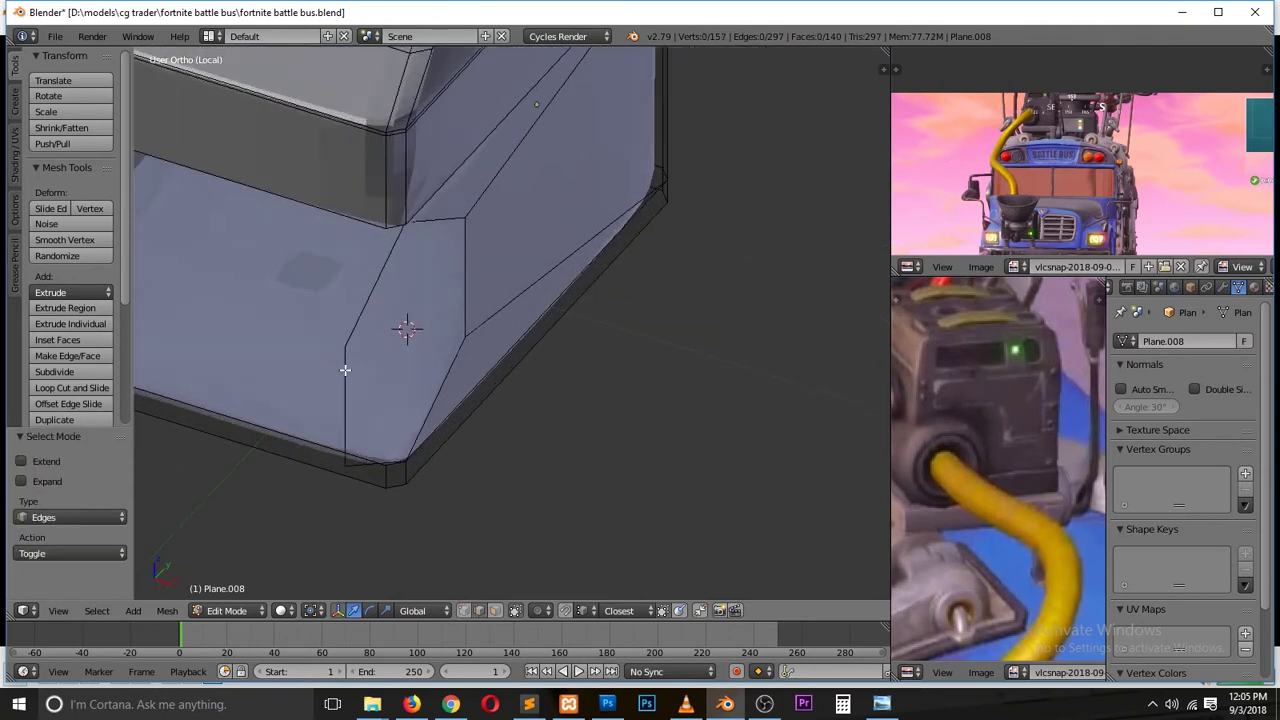
right_click(345, 370)
middle_click_drag(345, 370, 474, 386)
key("e")
key("x")
left_click(452, 288)
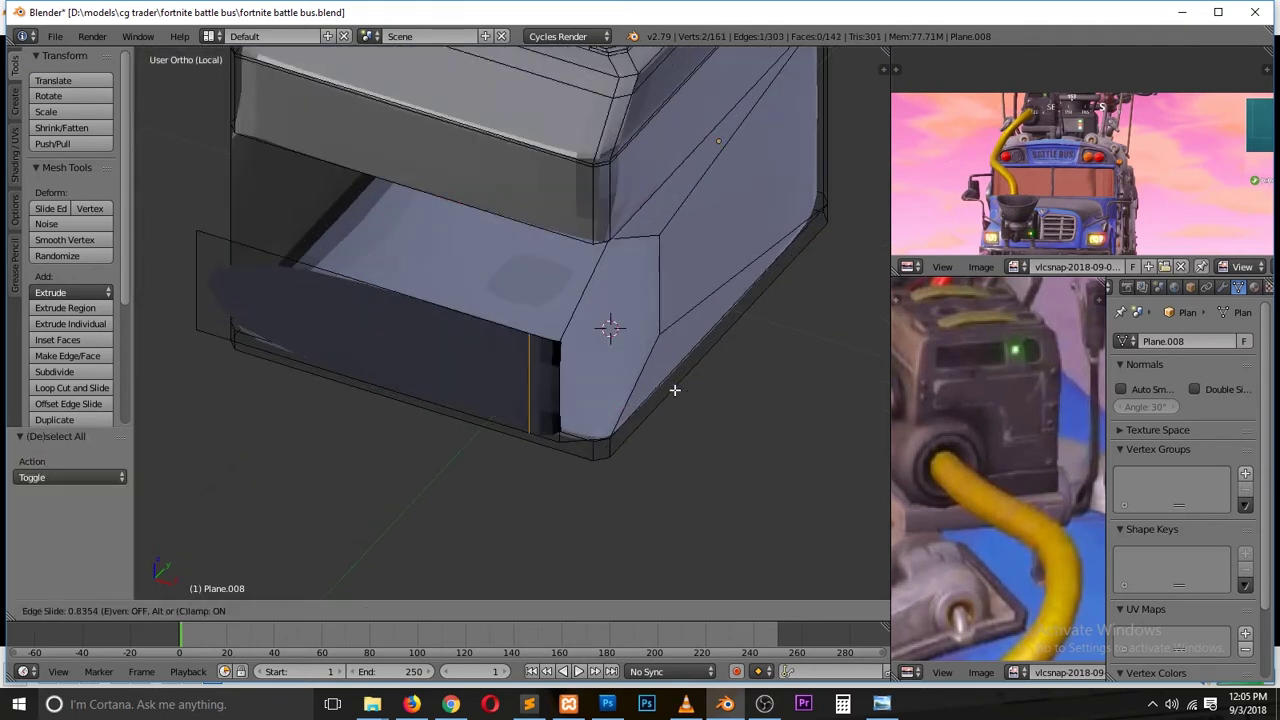
left_click(675, 390)
mouse_move(675, 390)
middle_mouse_down()
mouse_move(491, 277)
mouse_move(411, 197)
middle_mouse_up()
Step: Select the edge loop near the bottom and check the smoothed hexagonal socket
key("a")
key("a")
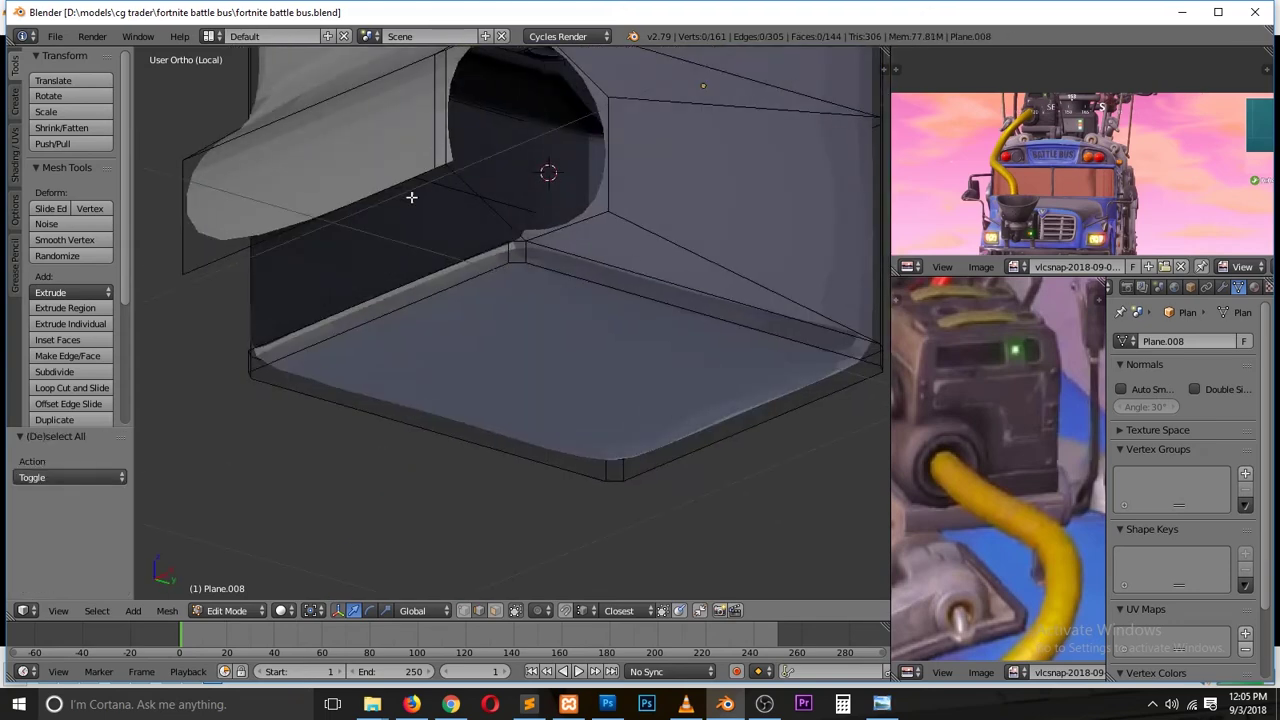
right_click(494, 203, "alt")
key("a")
middle_click_drag(494, 203, 643, 457)
left_click(764, 704)
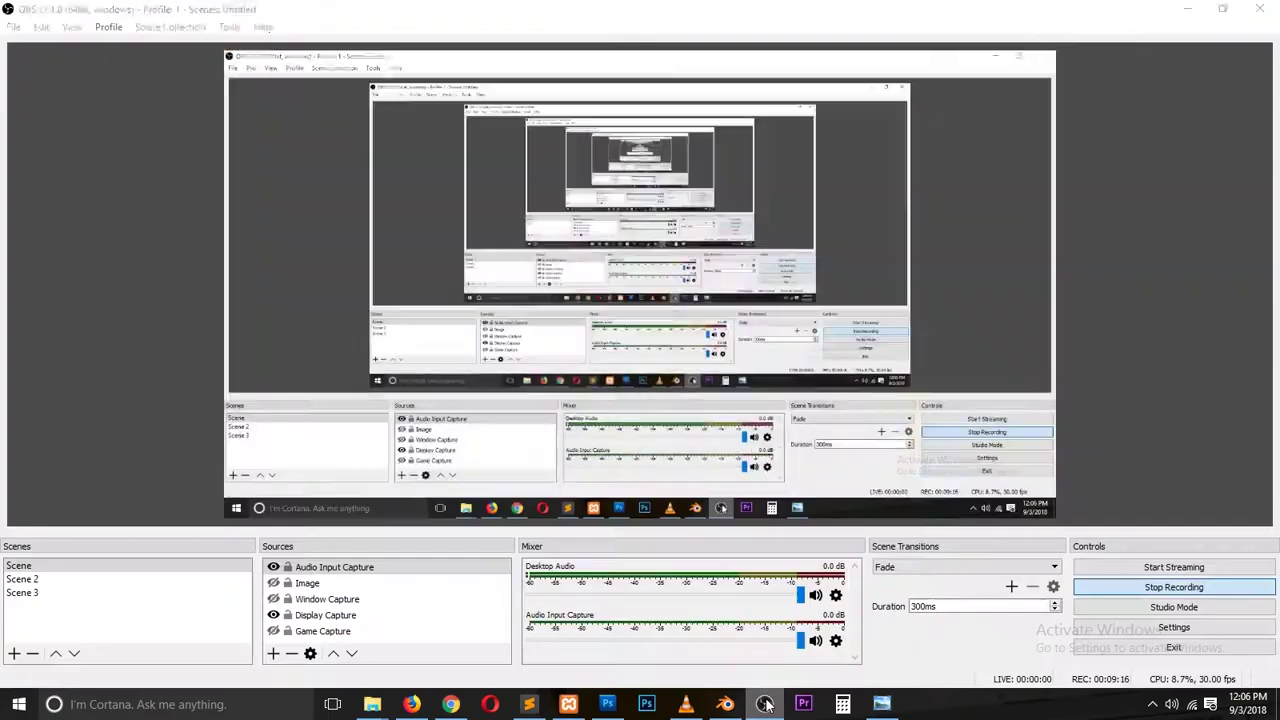
left_click(764, 704)
mouse_move(537, 337)
middle_mouse_down()
mouse_move(720, 366)
mouse_move(686, 362)
middle_mouse_up()
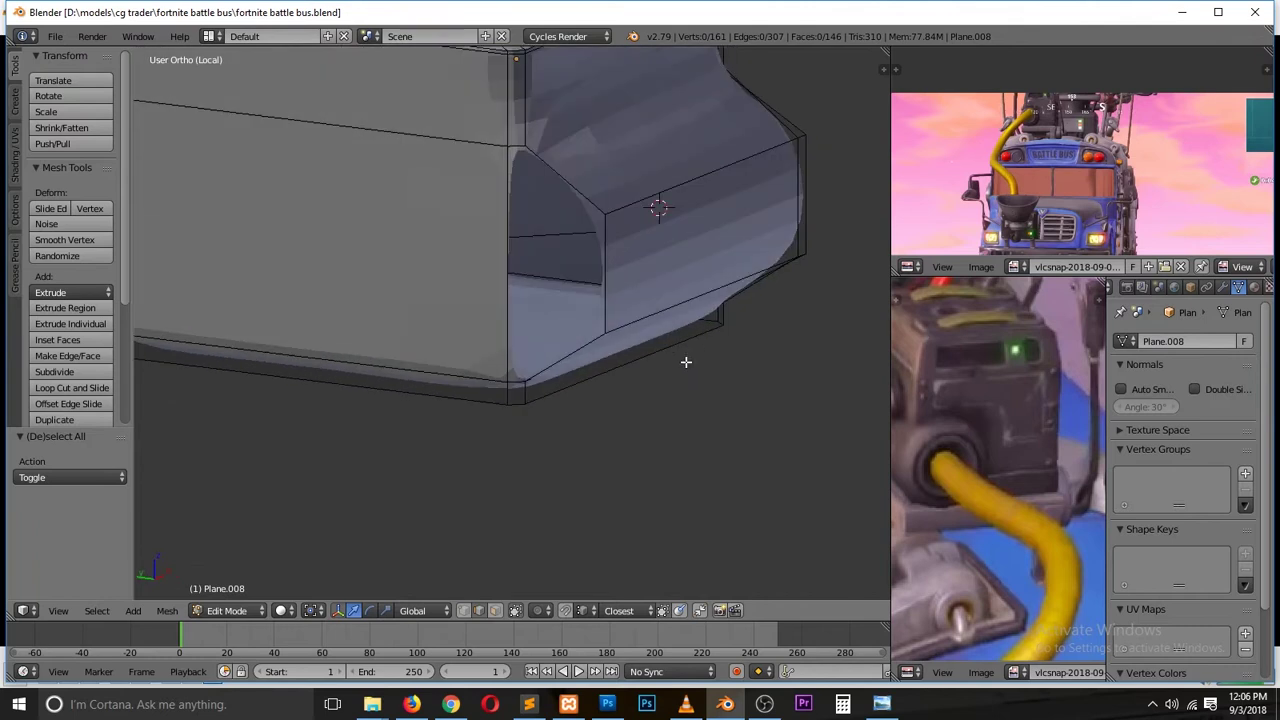
right_click(515, 300, "alt")
key("Tab")
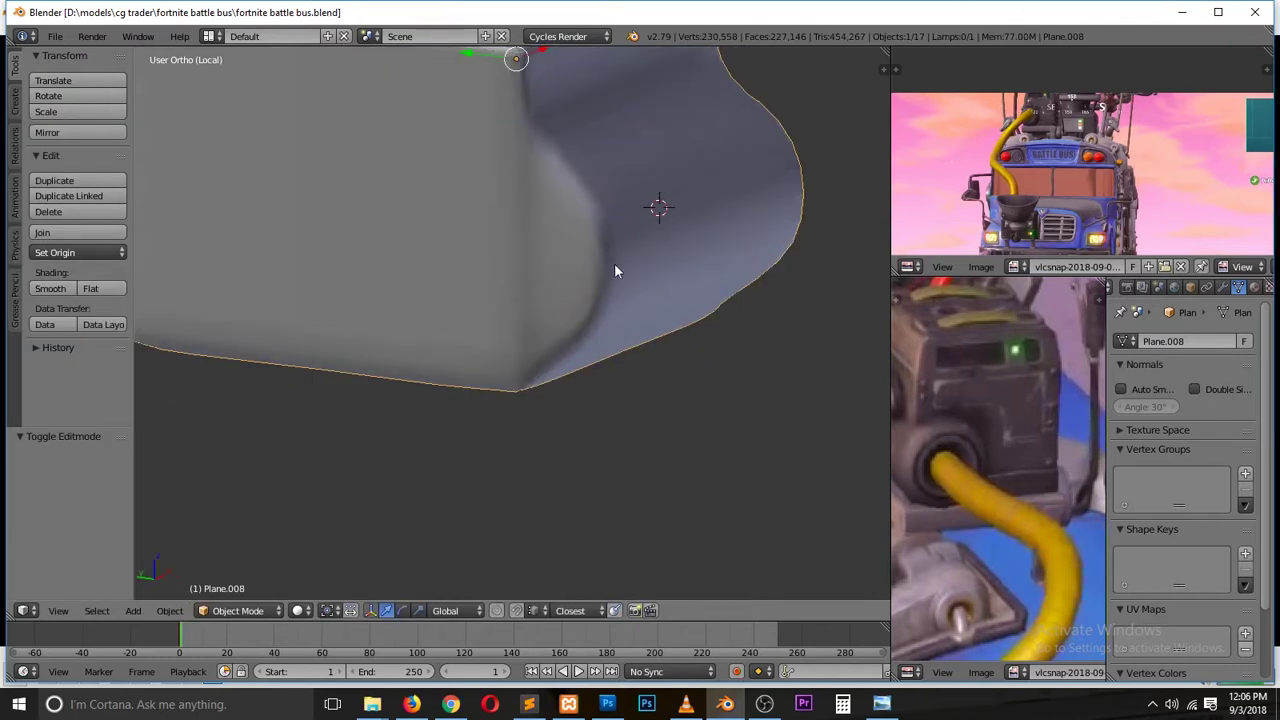
key("Tab")
middle_click_drag(591, 217, 560, 360)
Step: Extrude the hexagon ring outward and scale the inner hexagon loop down
key("e")
left_click(645, 366)
key("x")
left_click(632, 405)
key("s")
left_click(656, 360)
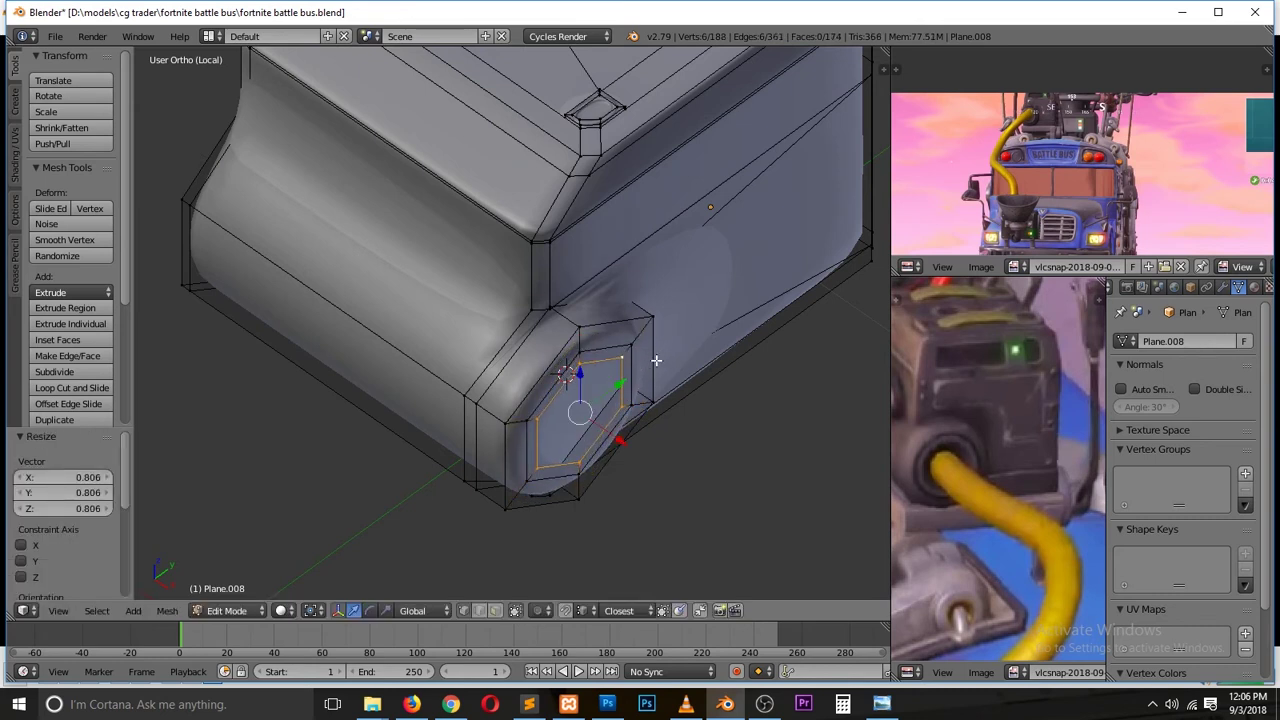
Step: Bevel the rim of the hexagon socket with Ctrl+B
key("Tab")
middle_click_drag(656, 360, 604, 406)
key("Tab")
scroll(508, 349, "up", 4)
key("ctrl+b")
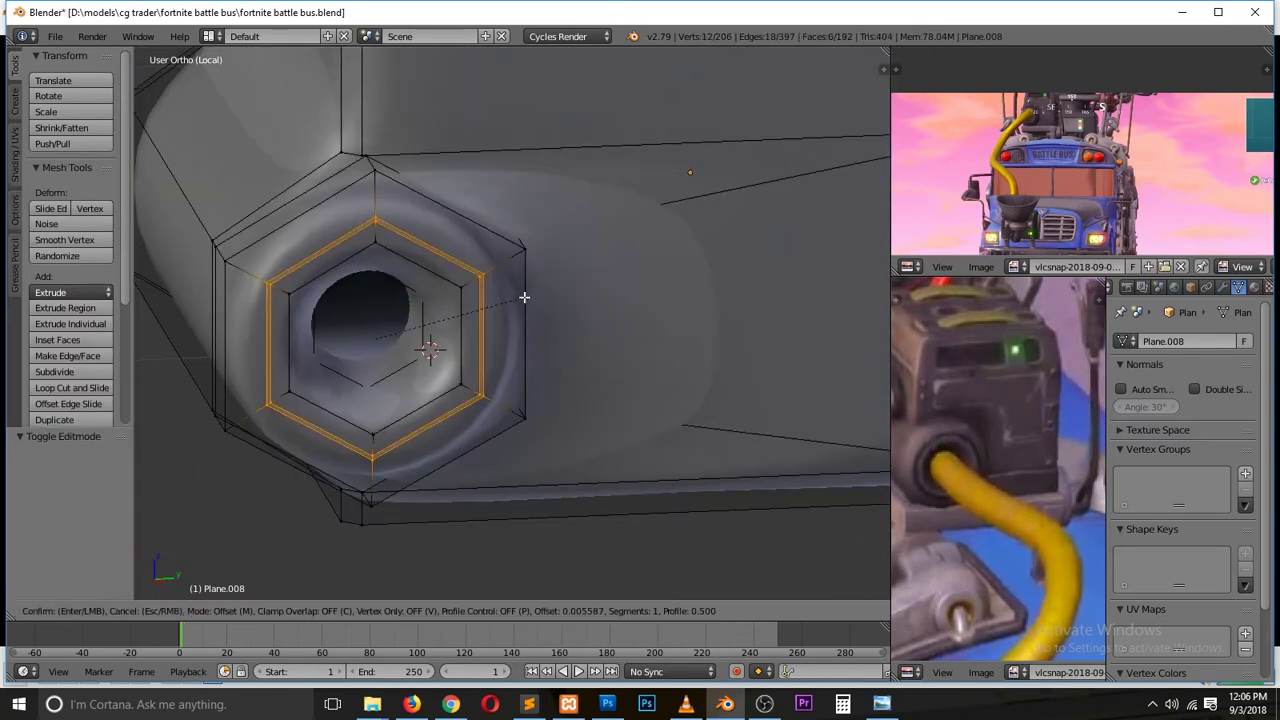
left_click(524, 297)
Step: Add a loop cut around the hexagon socket ring and a knife cut beside it
key("a")
middle_click_drag(524, 297, 623, 394)
key("ctrl+r")
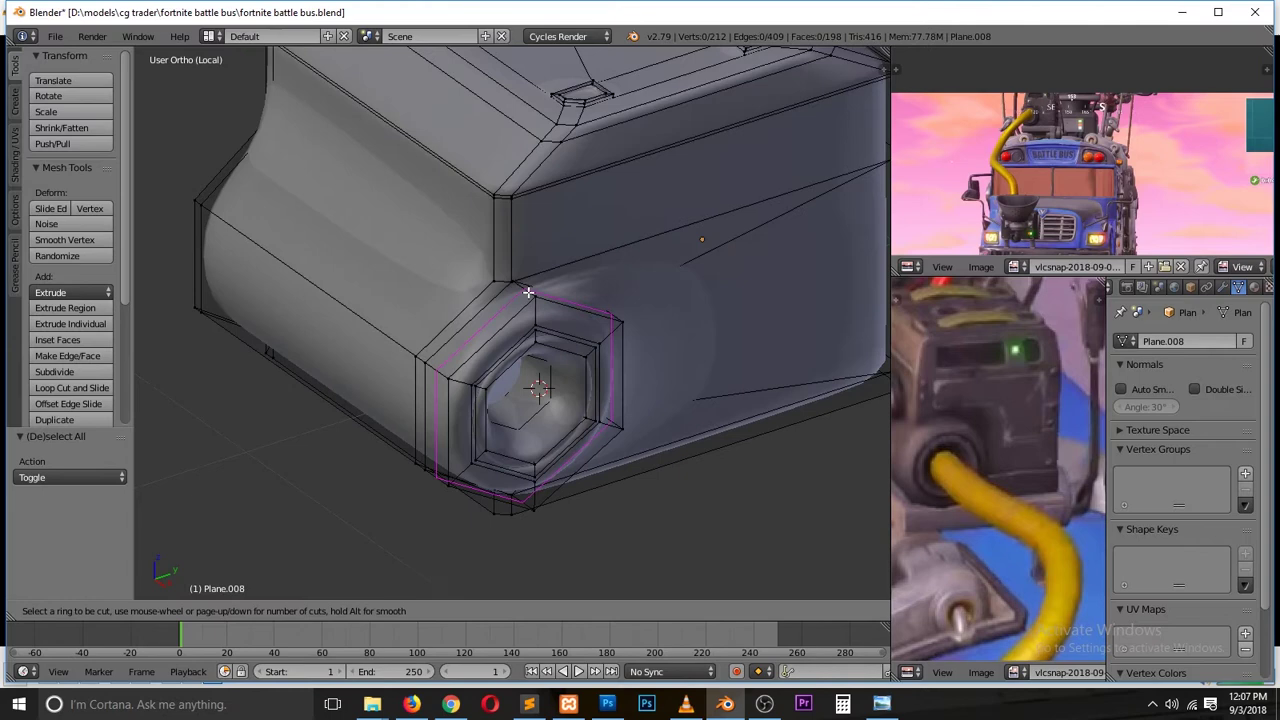
left_click(528, 292)
key("a")
scroll(639, 333, "down", 5)
scroll(537, 309, "up", 5)
middle_click_drag(537, 309, 335, 218)
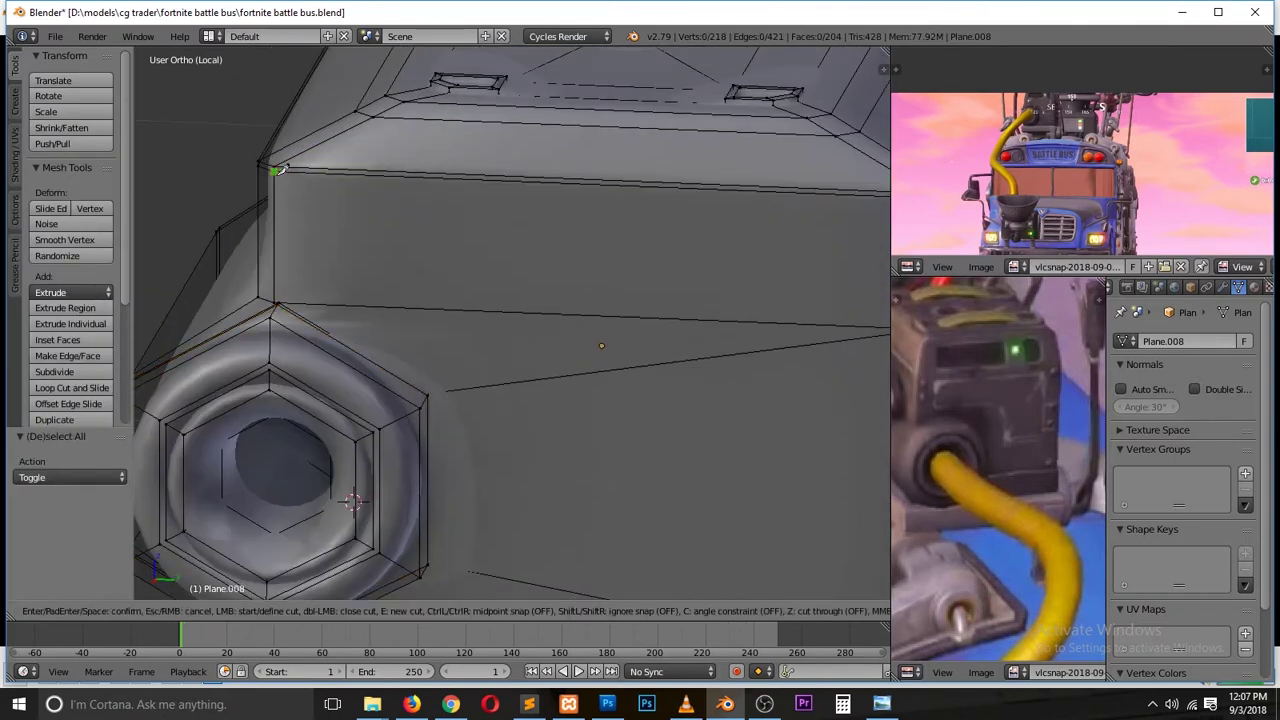
key("Return")
Step: Add a level-2 Subdivision Surface to the box and merge two vertices together
key("ctrl+2")
mouse_move(589, 389)
middle_mouse_down()
mouse_move(298, 297)
mouse_move(366, 366)
middle_mouse_up()
key("alt+m")
left_click(260, 400)
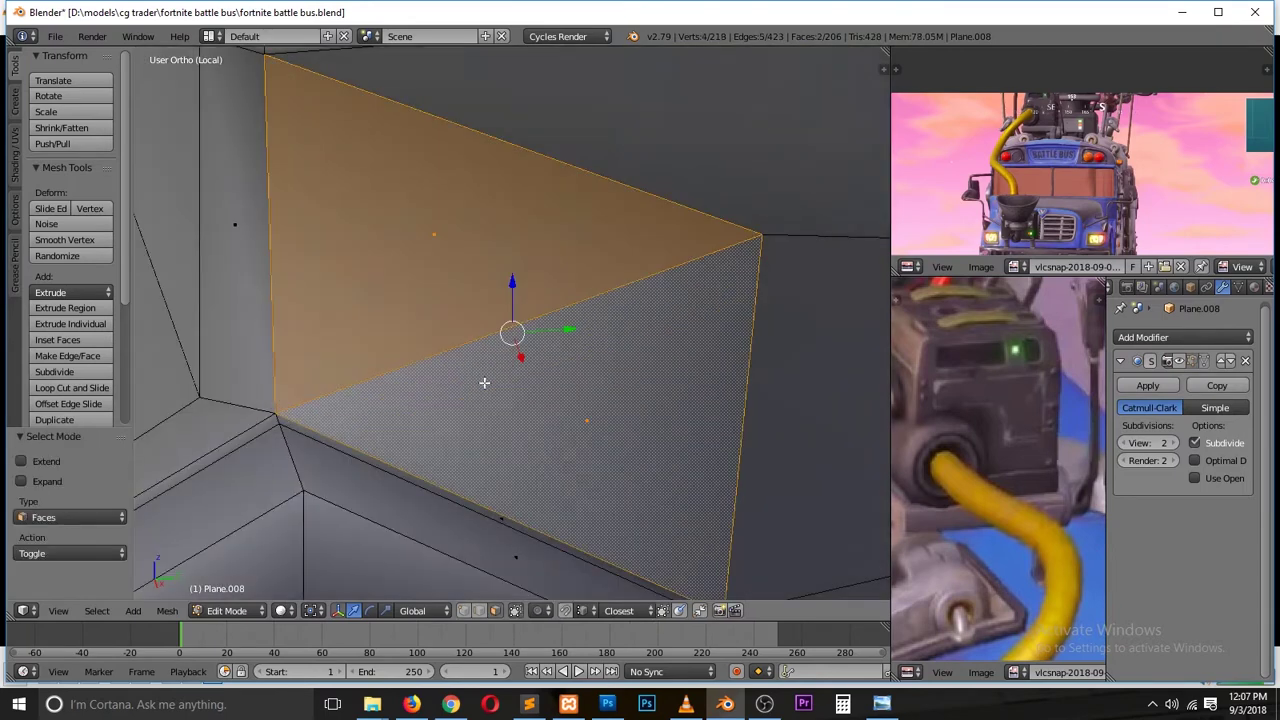
key("a")
scroll(554, 344, "down", 4)
scroll(554, 344, "up", 4)
Step: Knife-cut new edges beside the port and slide a horizontal loop across the upper body
key("k")
key("Return")
scroll(258, 423, "up", 2)
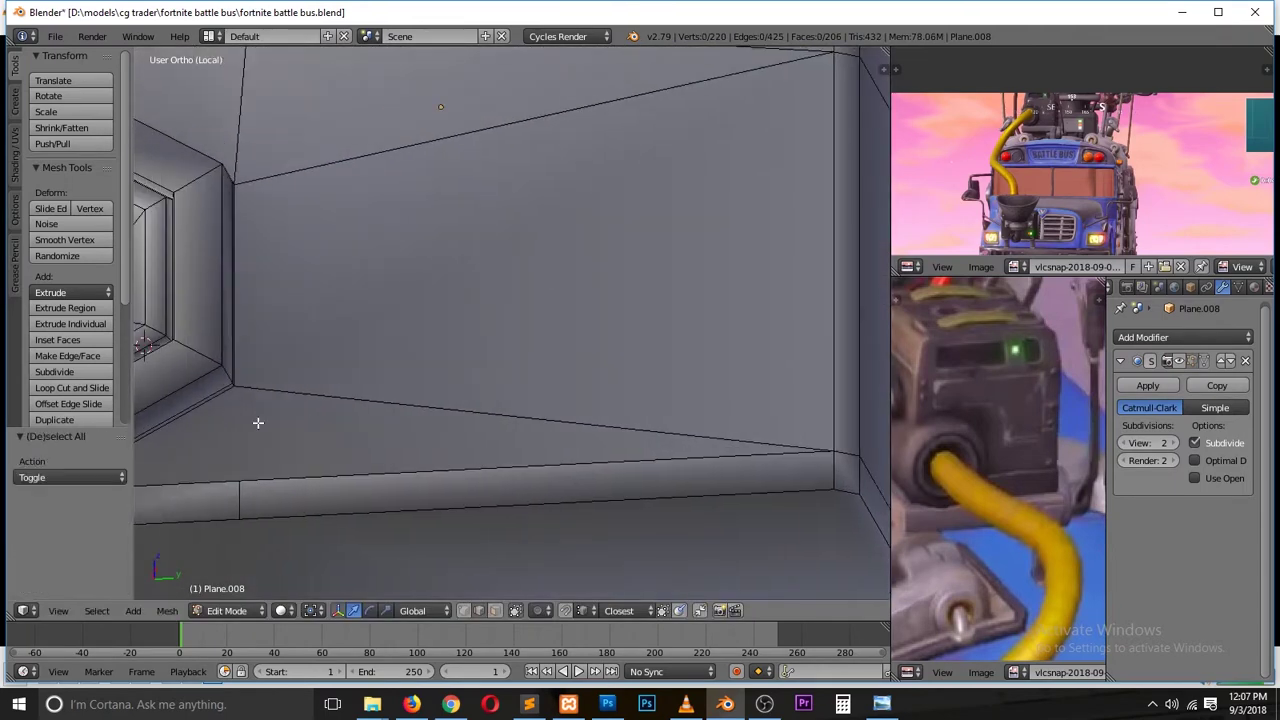
key("Return")
scroll(300, 480, "down", 4)
key("Tab")
middle_click_drag(397, 383, 600, 429)
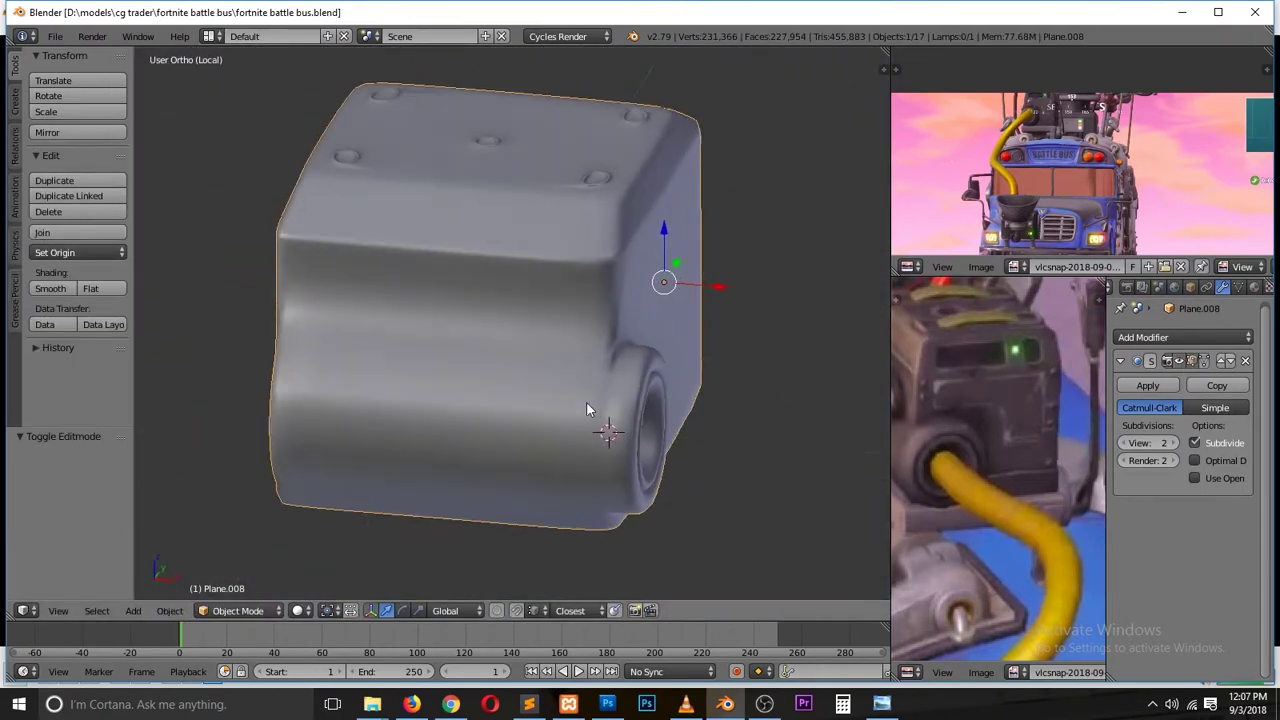
key("Tab")
scroll(507, 322, "up", 4)
left_click(550, 254)
Step: Add an edge loop across the box's upper side band in front view
key("Tab")
mouse_move(372, 260)
middle_mouse_down()
mouse_move(491, 279)
mouse_move(560, 270)
middle_mouse_up()
key("Tab")
key("KP_1")
key("a")
key("w")
key("Escape")
key("ctrl+r")
left_click(488, 220)
Step: Bevel two vertices on the new loop into diamond shapes
right_click(528, 220)
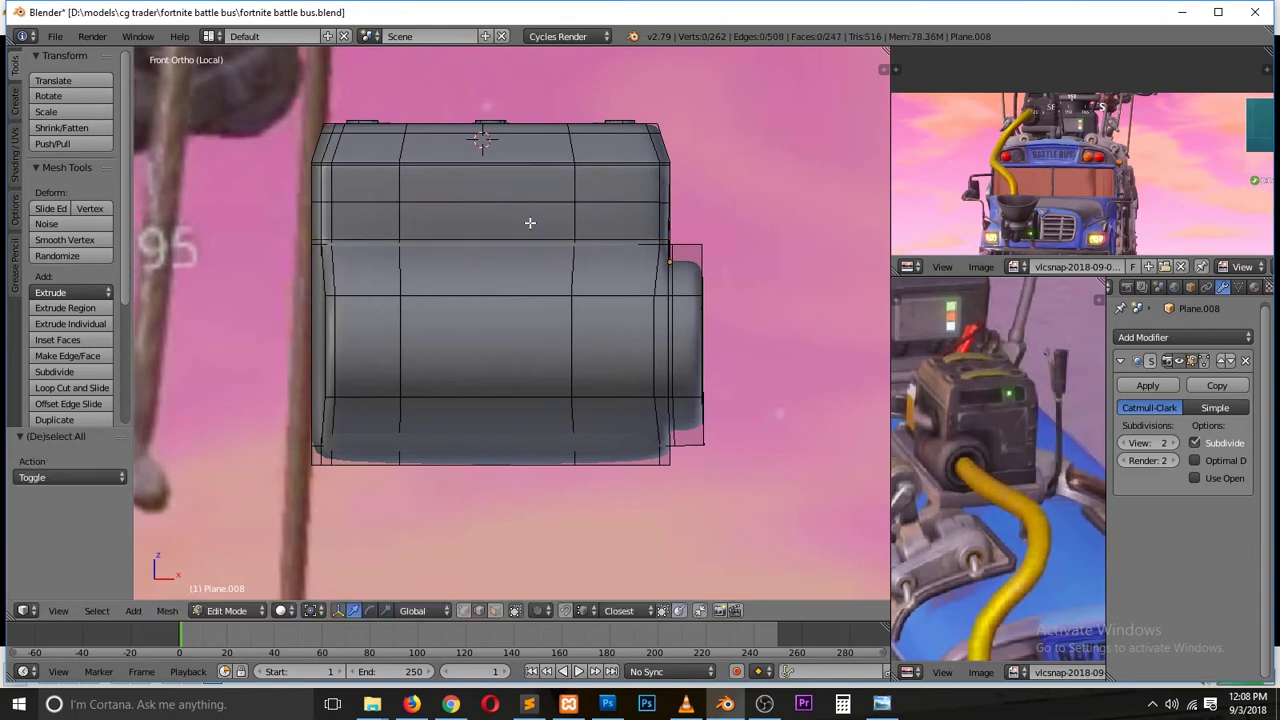
key("Tab")
middle_click_drag(528, 220, 511, 257)
key("Tab")
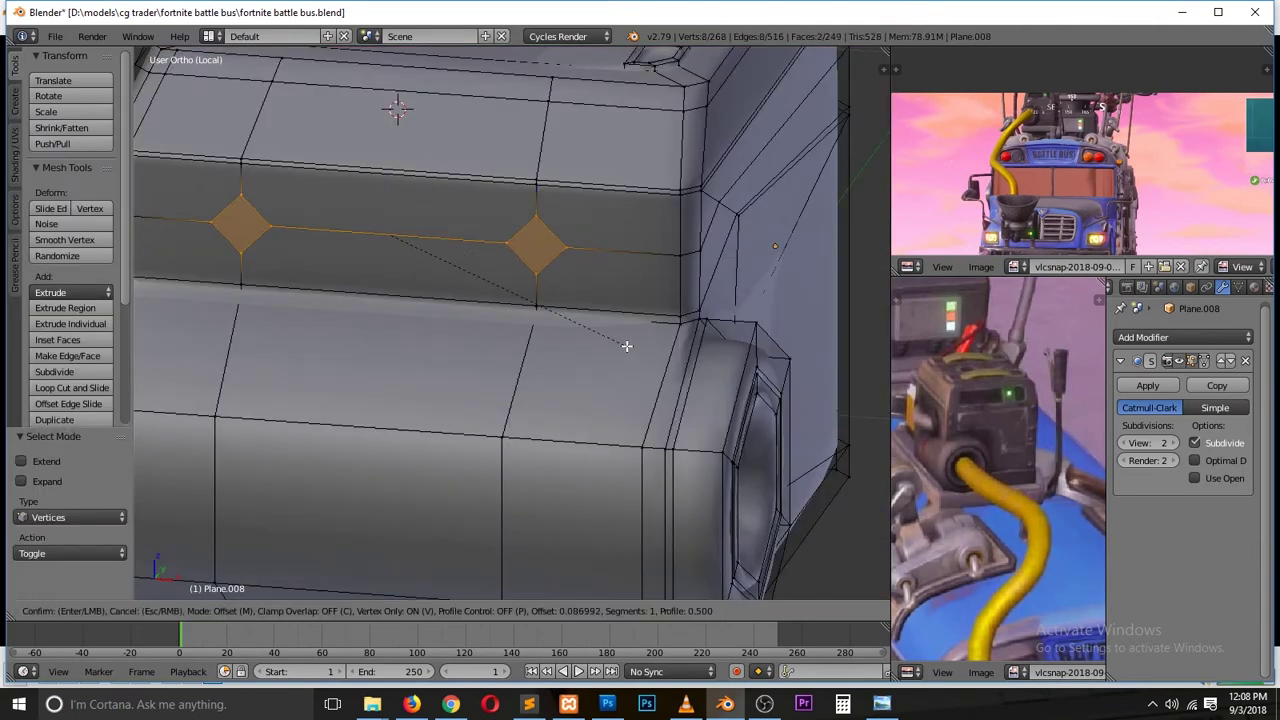
left_click(627, 345)
key("a")
left_click(627, 345)
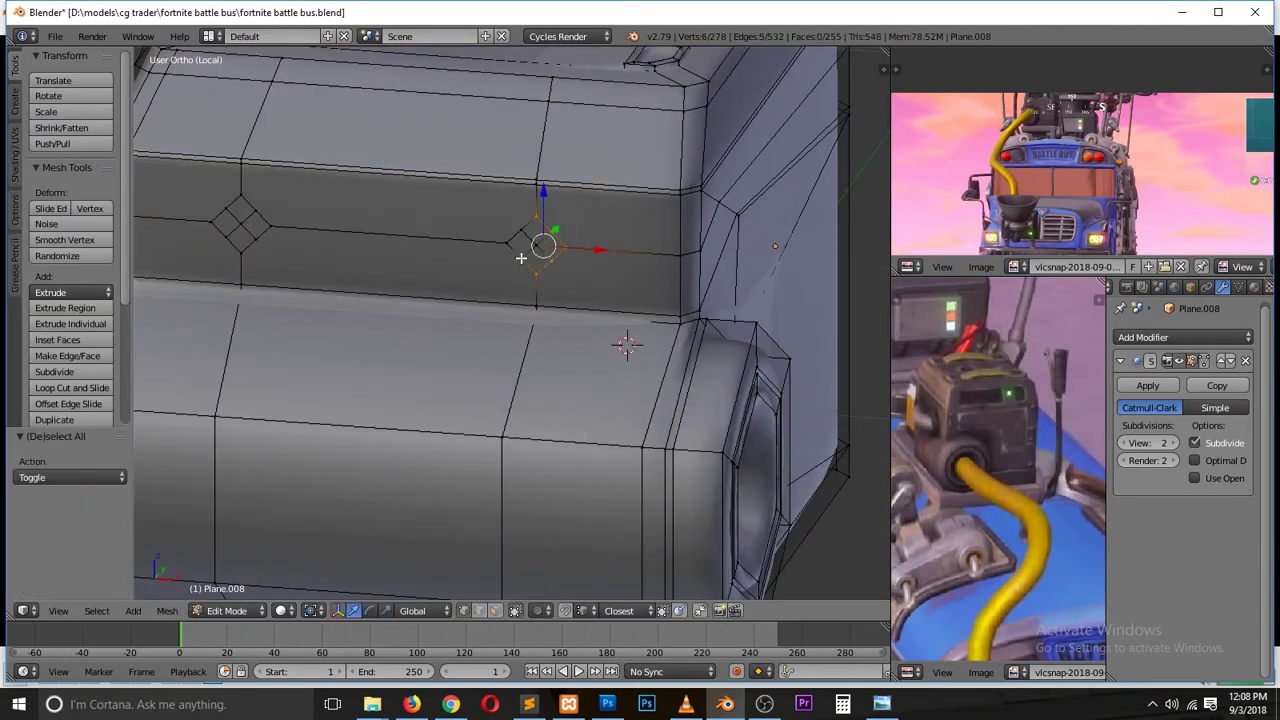
Step: Select both octagon faces in face mode and inset them
key("ctrl+Tab")
right_click(536, 244)
key("ctrl+KP_Add")
scroll(618, 214, "up", 2)
scroll(618, 214, "up", 2, "ctrl")
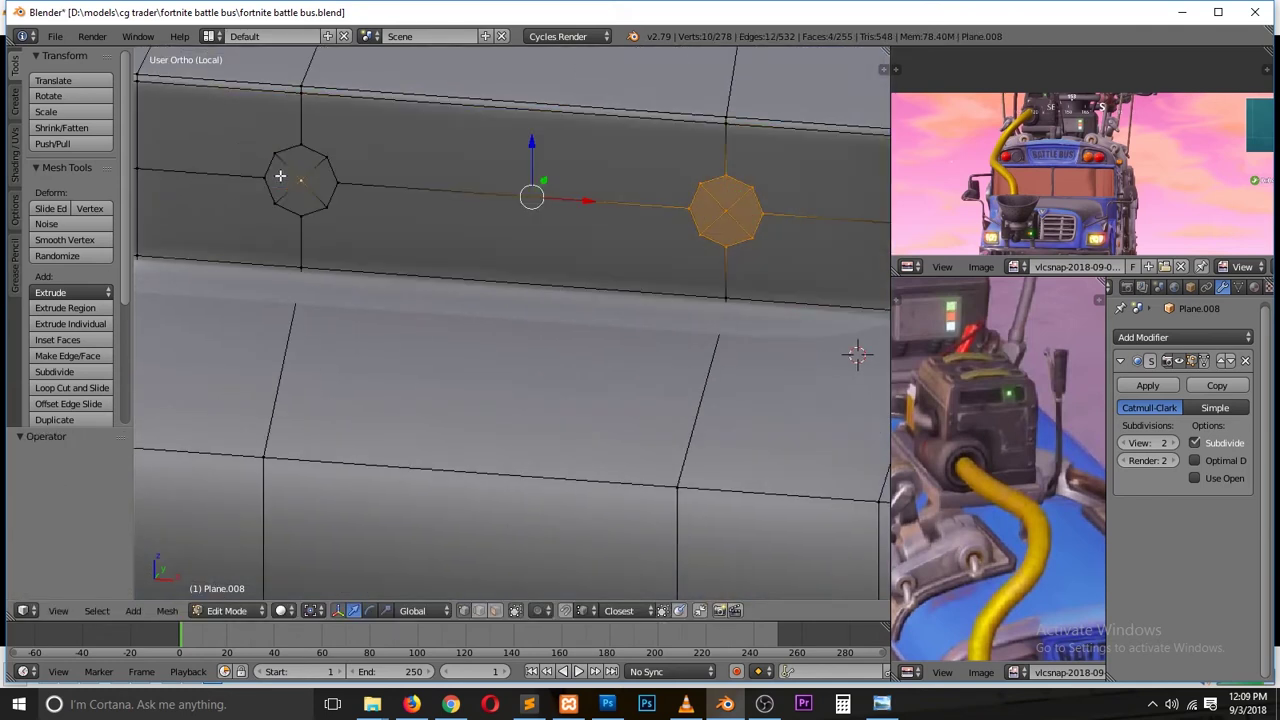
right_click(320, 181, "ctrl")
key("ctrl+z")
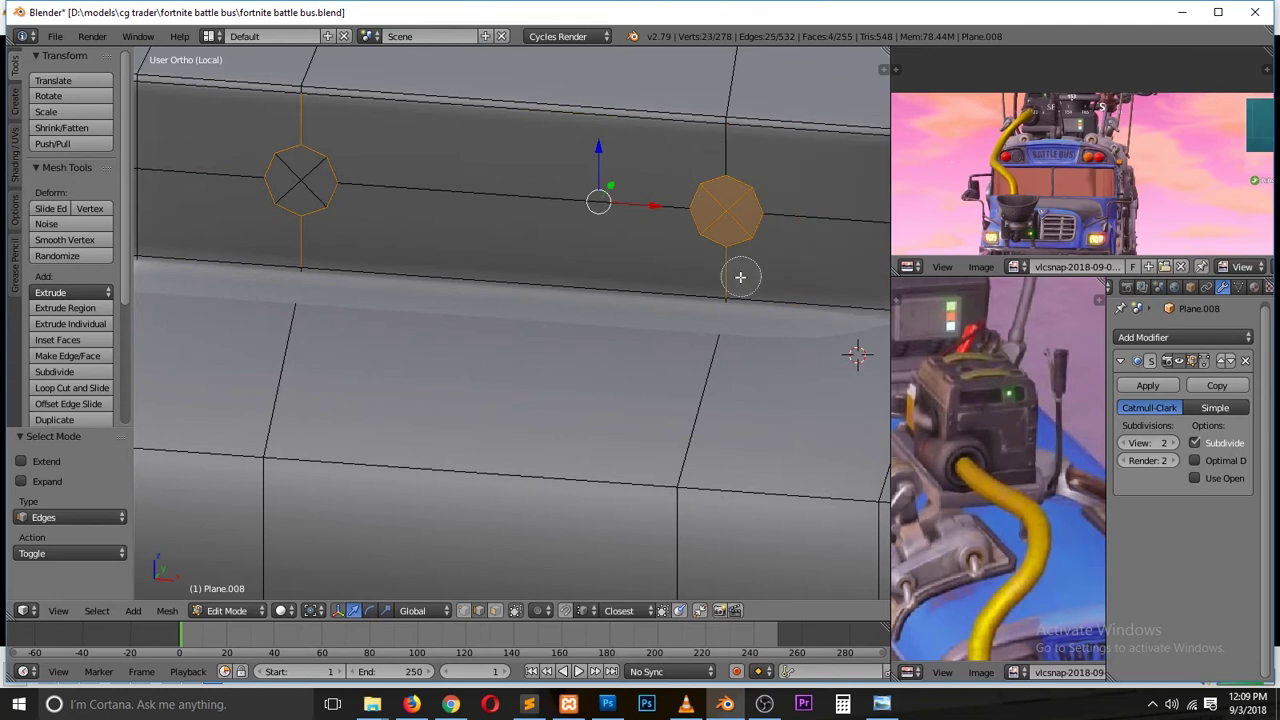
key("ctrl+Tab")
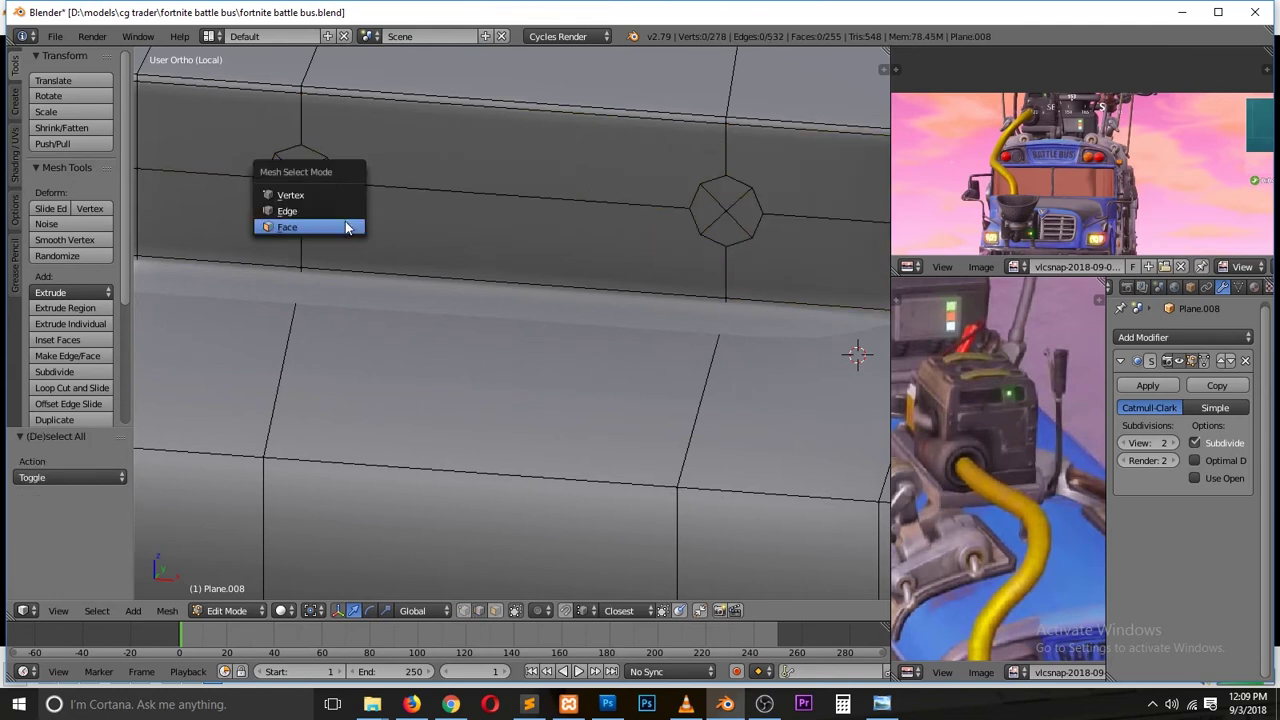
left_click(300, 222)
key("i")
left_click(759, 203)
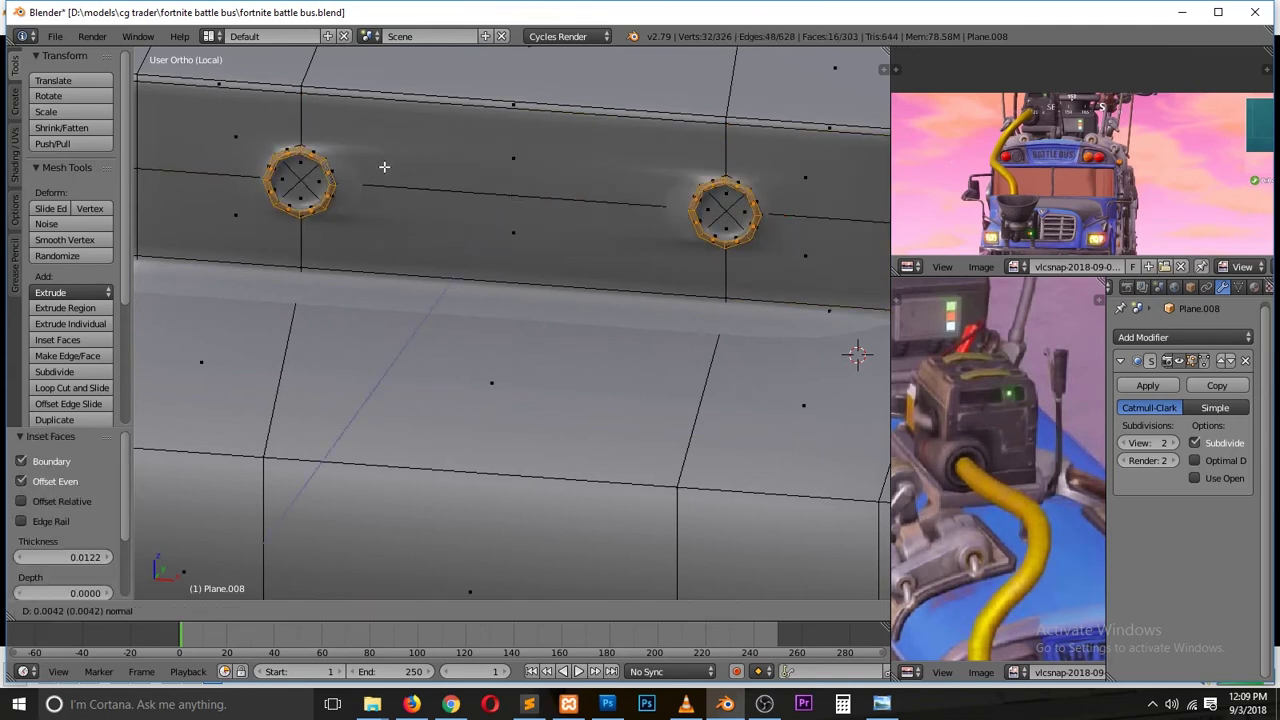
Step: Merge the stray vertex by the octagons in vertex mode
key("a")
key("ctrl+Tab")
left_click(390, 153)
key("alt+m")
left_click(343, 183)
key("a")
key("a")
Step: Knife-cut edges from the left octagon out to the box edge
middle_click_drag(722, 232, 562, 233, "shift")
key("k")
left_click(578, 212)
left_click(757, 300)
key("Return")
middle_click_drag(757, 300, 452, 190)
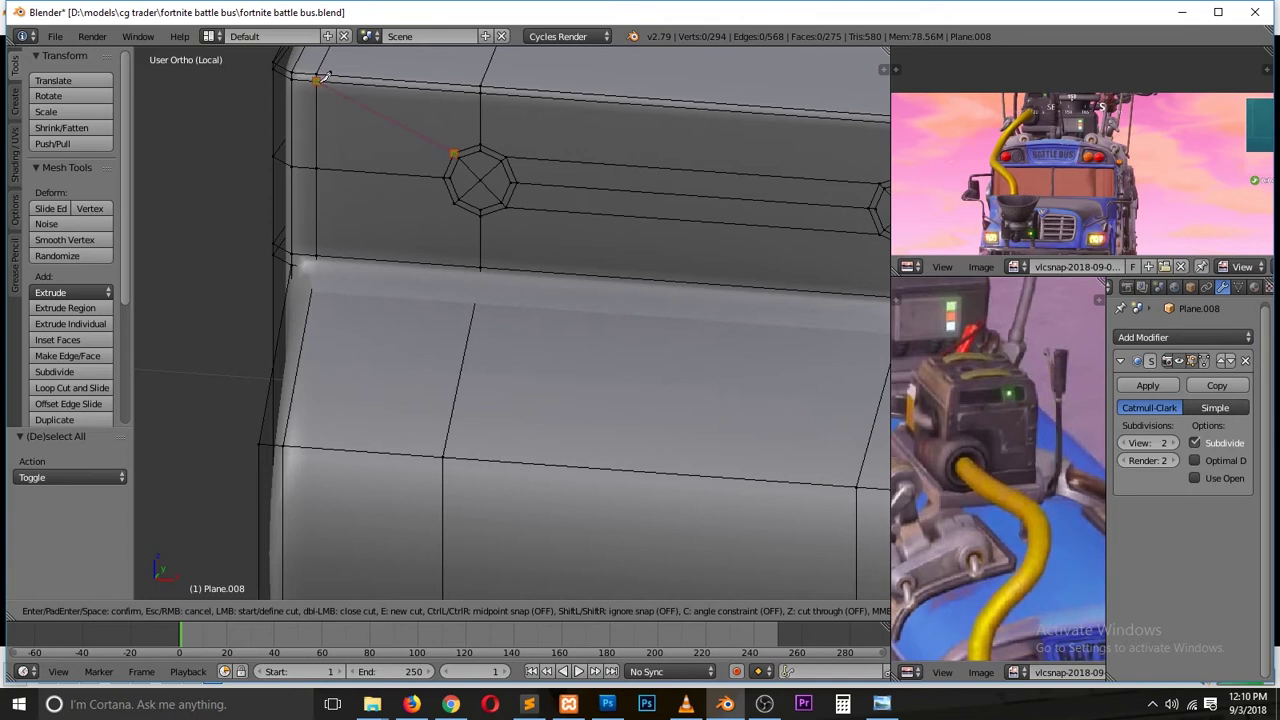
key("Return")
Step: Inset both octagons again and extrude them inward into the box
key("3")
middle_click_drag(627, 320, 499, 315, "shift")
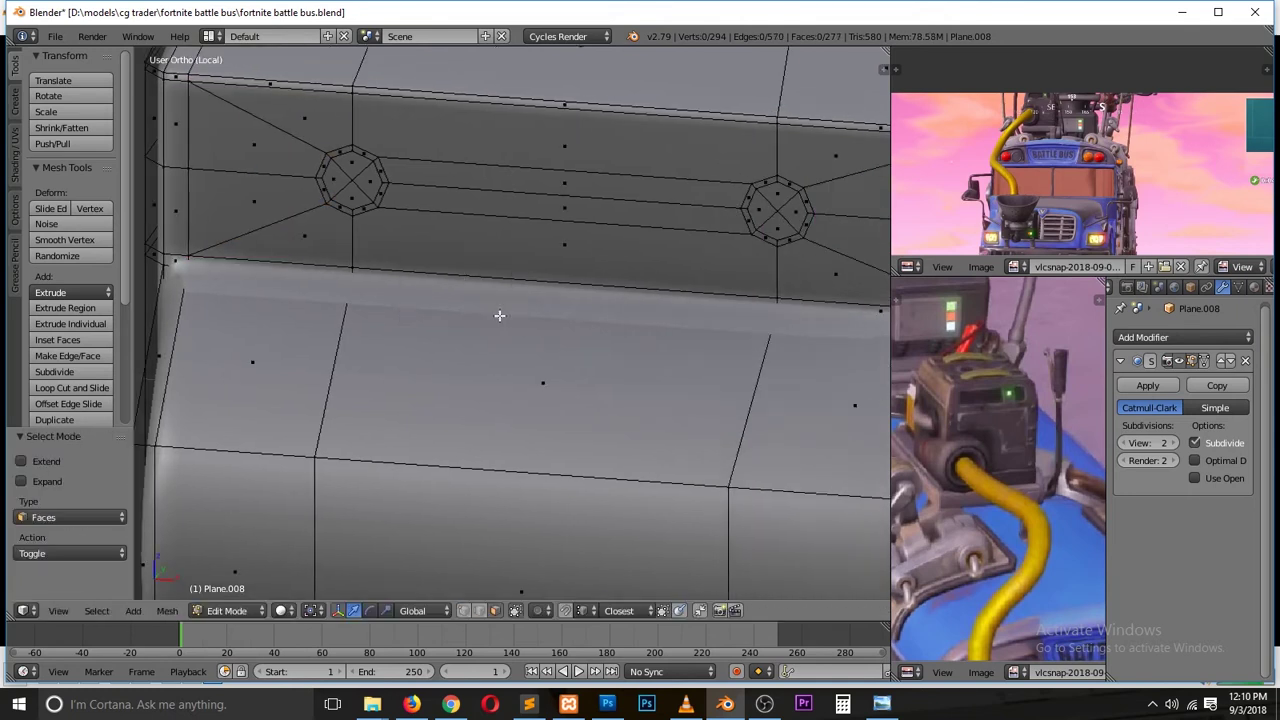
left_click(750, 184, "shift")
mouse_move(750, 184)
middle_mouse_down()
mouse_move(420, 380)
mouse_move(667, 272)
mouse_move(665, 322)
middle_mouse_up()
key("i")
key("e")
left_click(667, 272)
Step: Scale the two holes around their own centres using Individual Origins pivot
key("ctrl+Tab")
key("Escape")
key("ctrl+KP_Add")
key("KP_5")
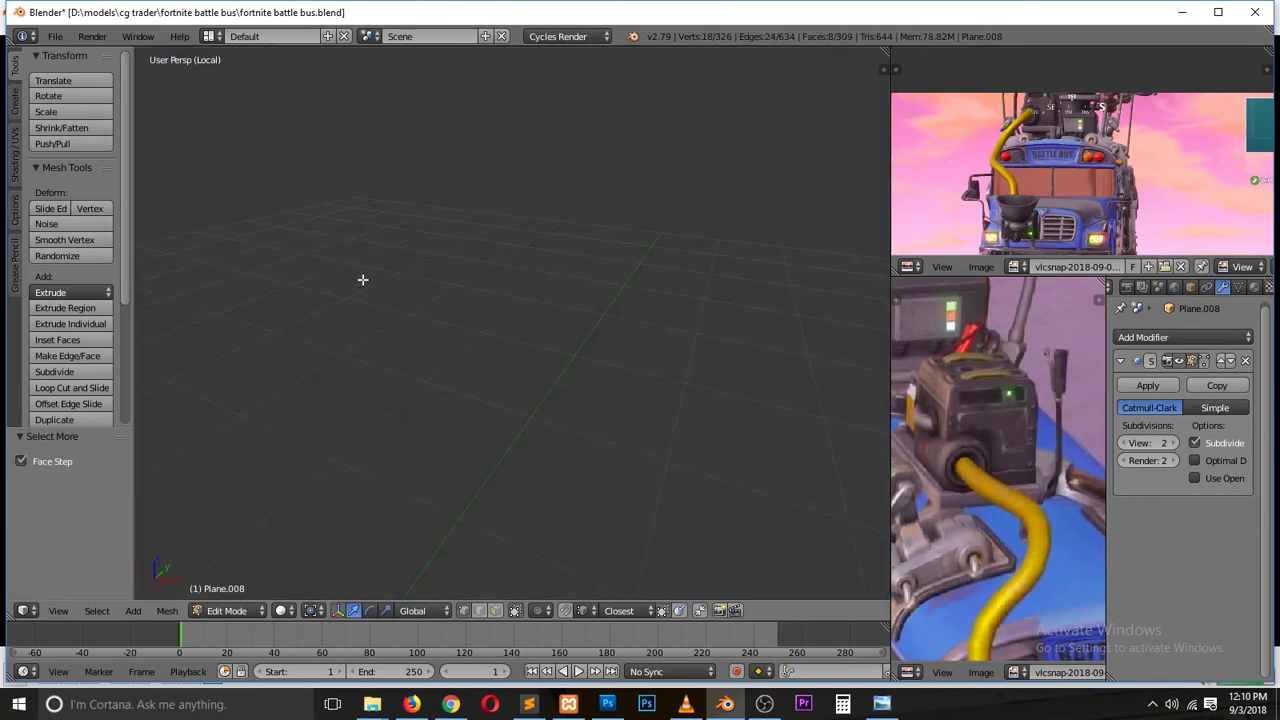
key("KP_Decimal")
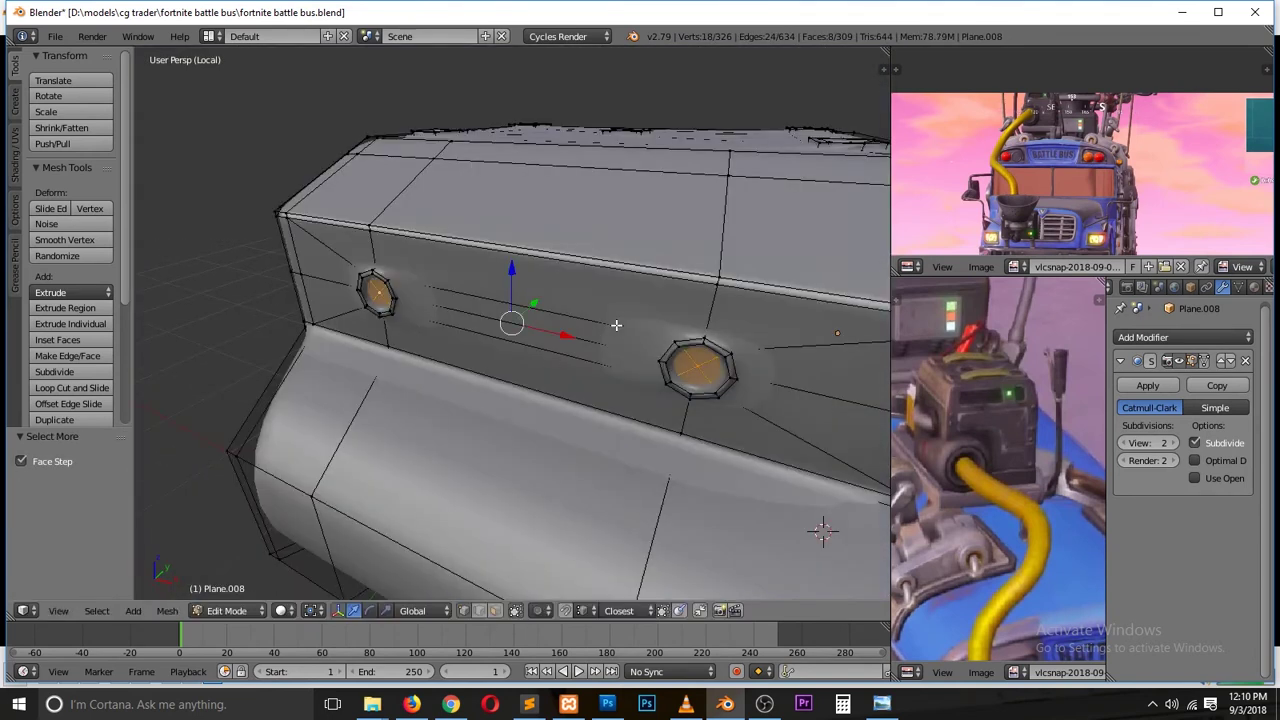
left_click(311, 610)
left_click(352, 554)
left_click(660, 320)
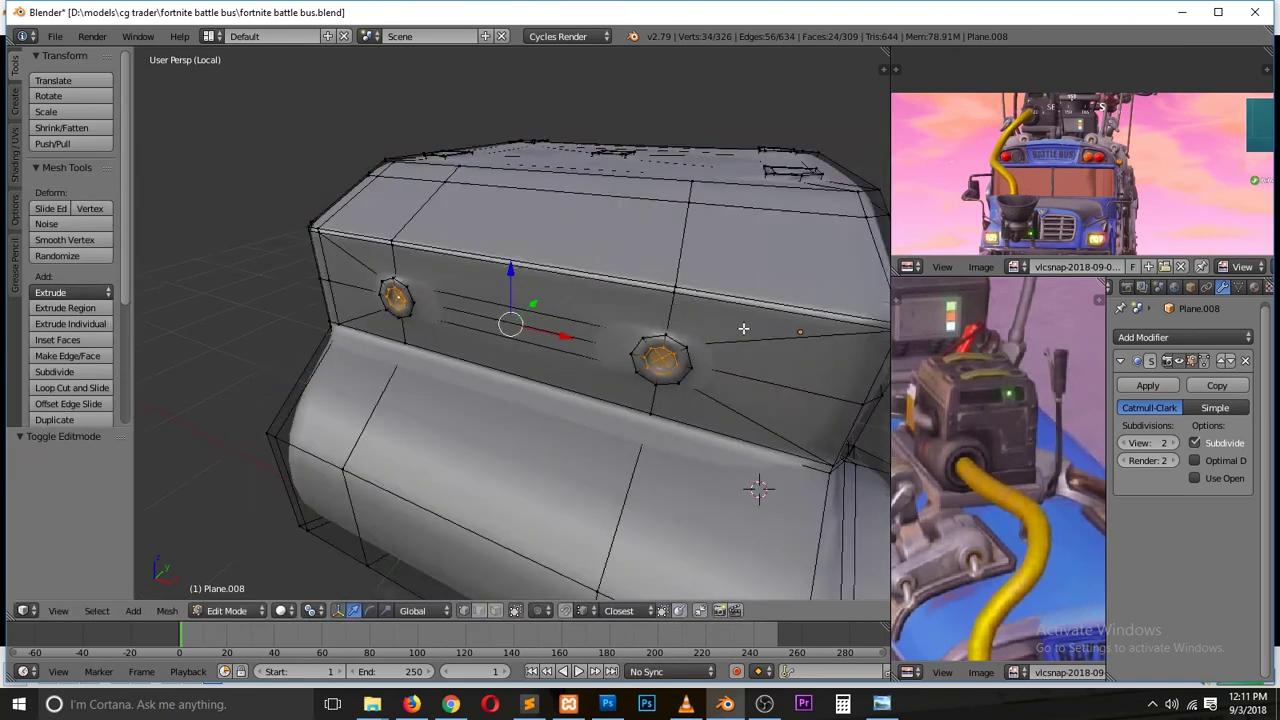
Step: Select the edge loop around a hole, rip it and extrude it
key("a")
key("ctrl+Tab")
left_click(810, 363)
right_click(614, 341, "alt")
key("v")
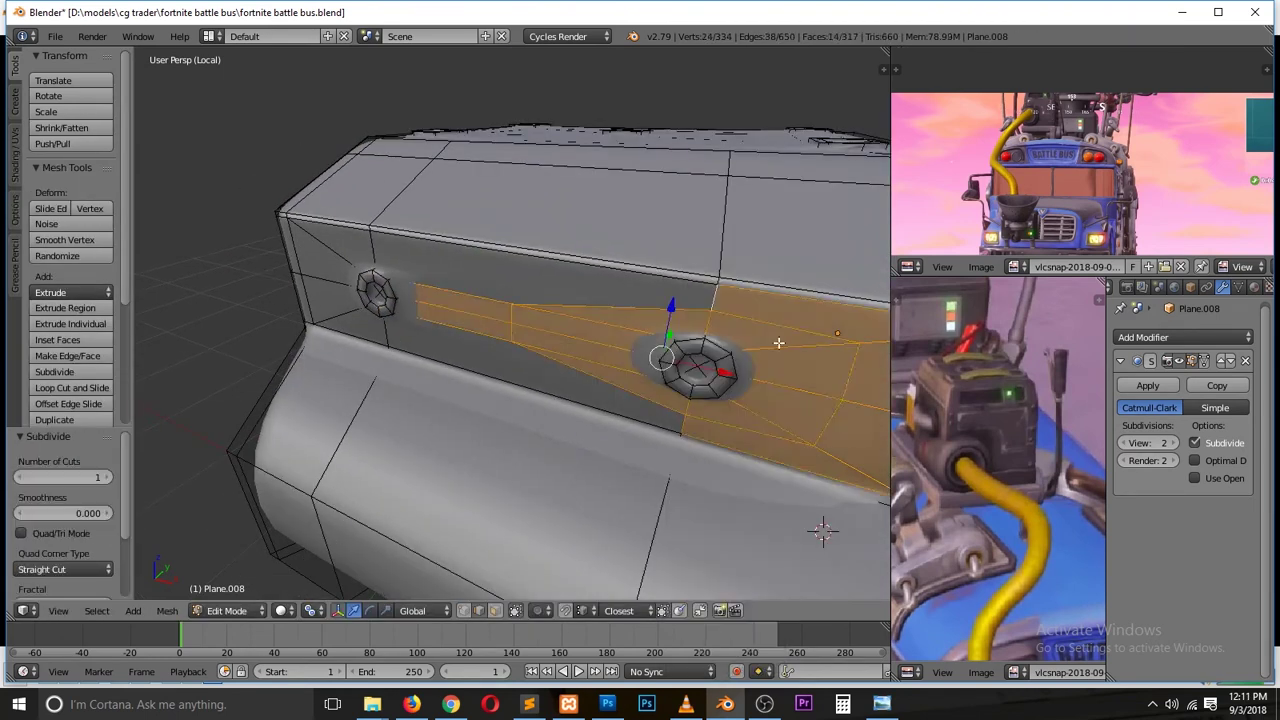
key("e")
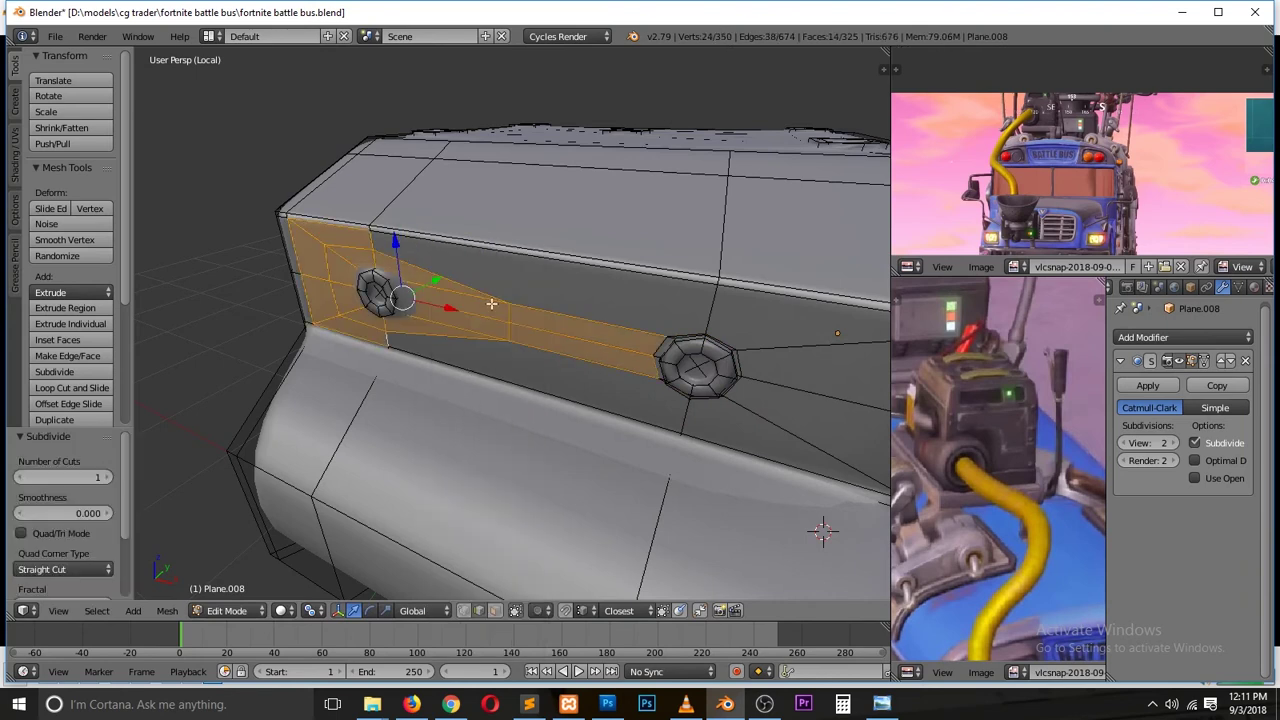
Step: Extrude the side hole's faces inward and stretch them into a tube along X
left_click(497, 364)
scroll(380, 300, "up", 3)
middle_click_drag(330, 300, 346, 330)
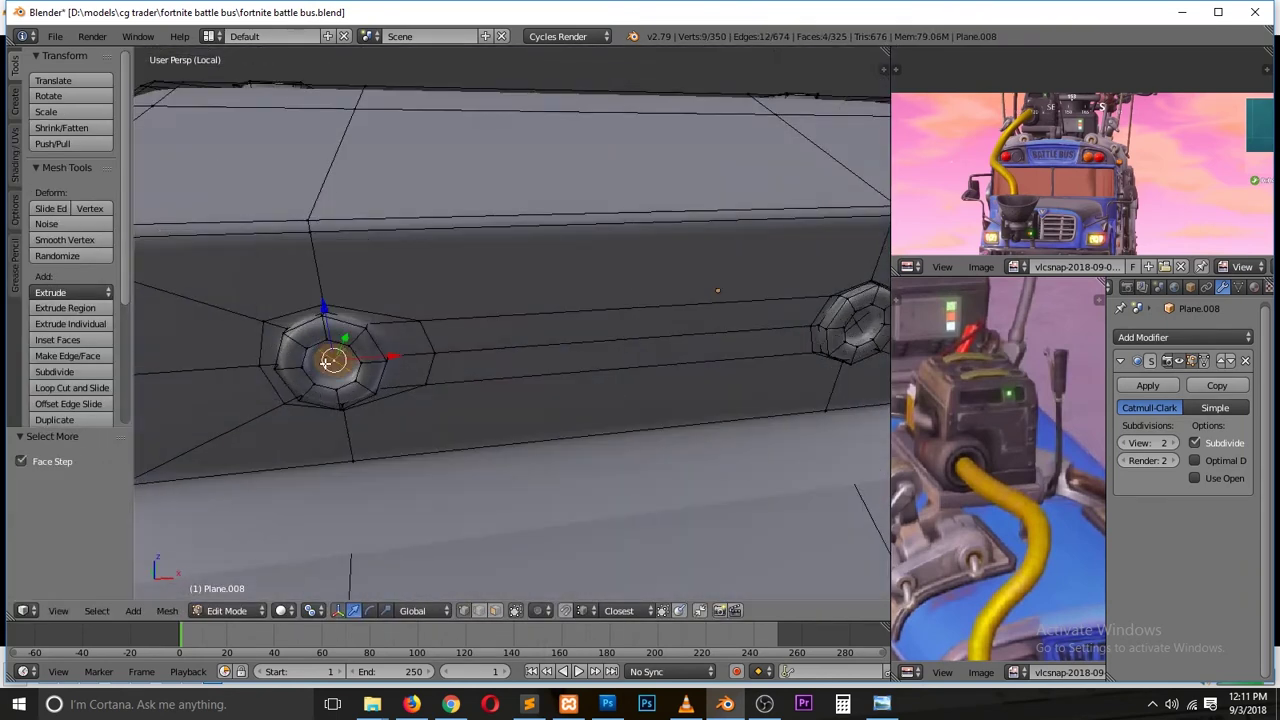
key("z")
key("KP_7")
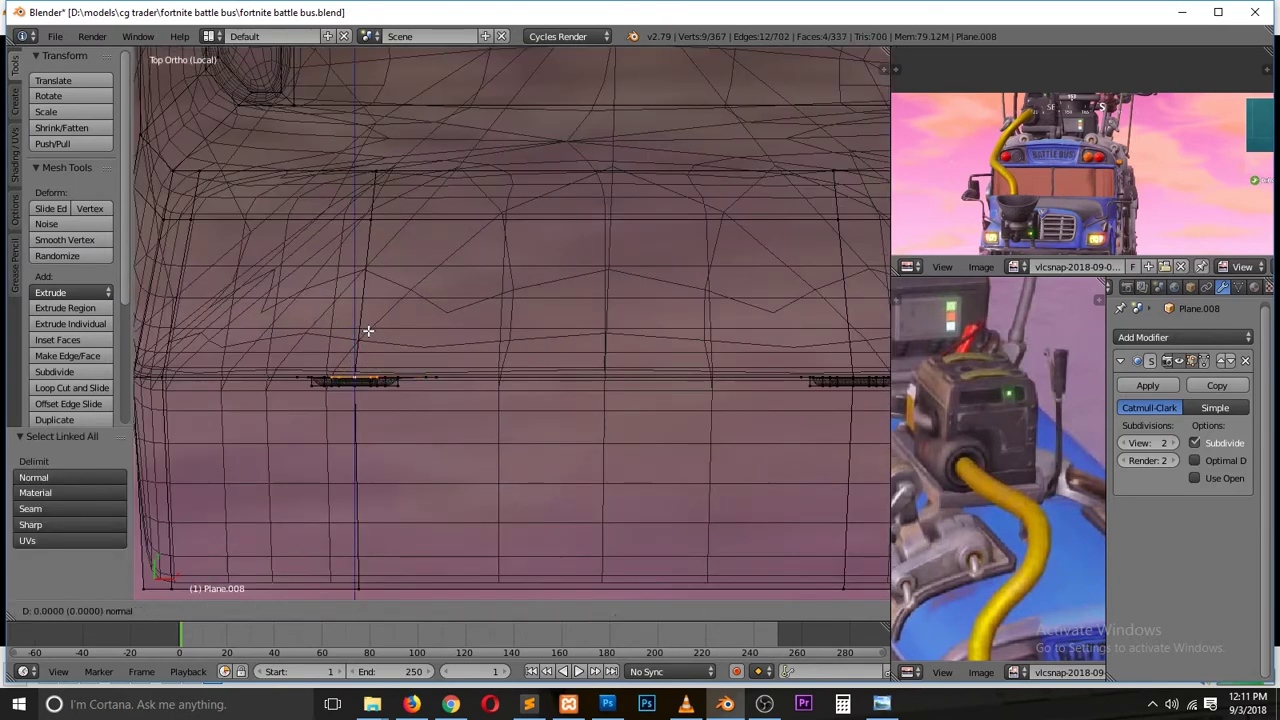
left_click(507, 433)
key("x")
left_click(560, 420)
Step: Slant and resize the tube's end vertices to fit the far hole
key("shift+alt+s")
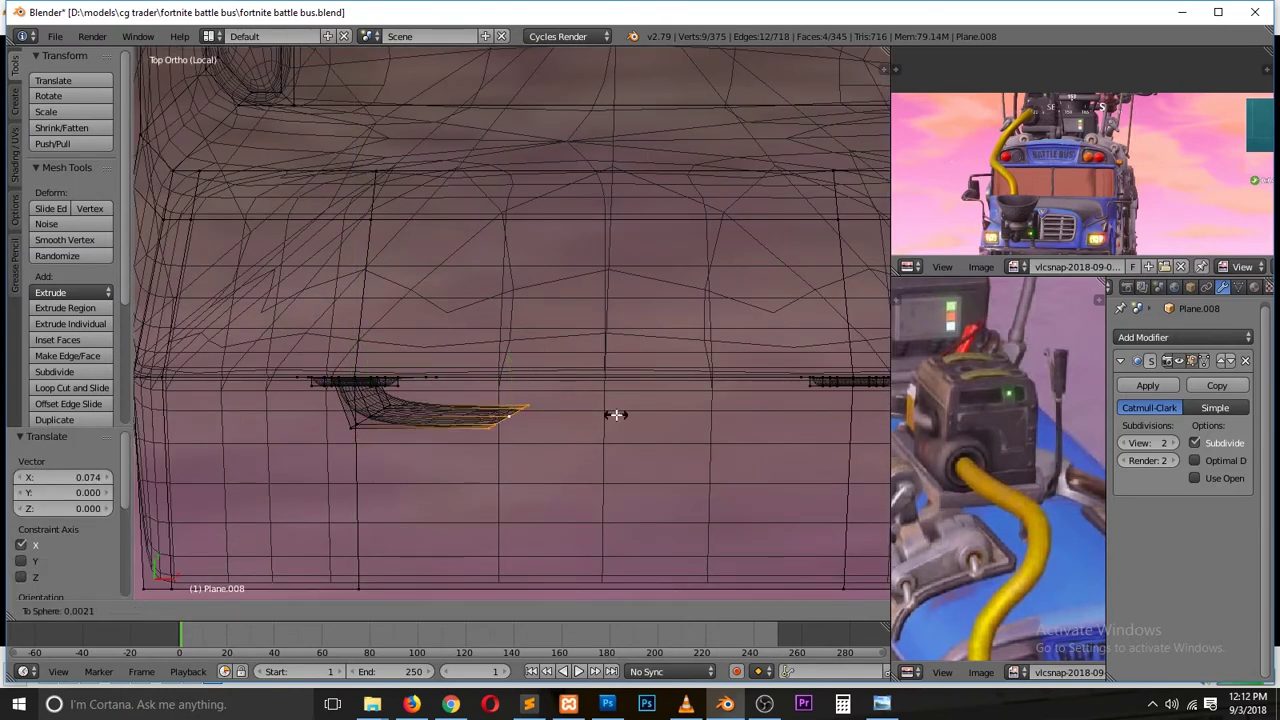
left_click(757, 406)
key("KP_3")
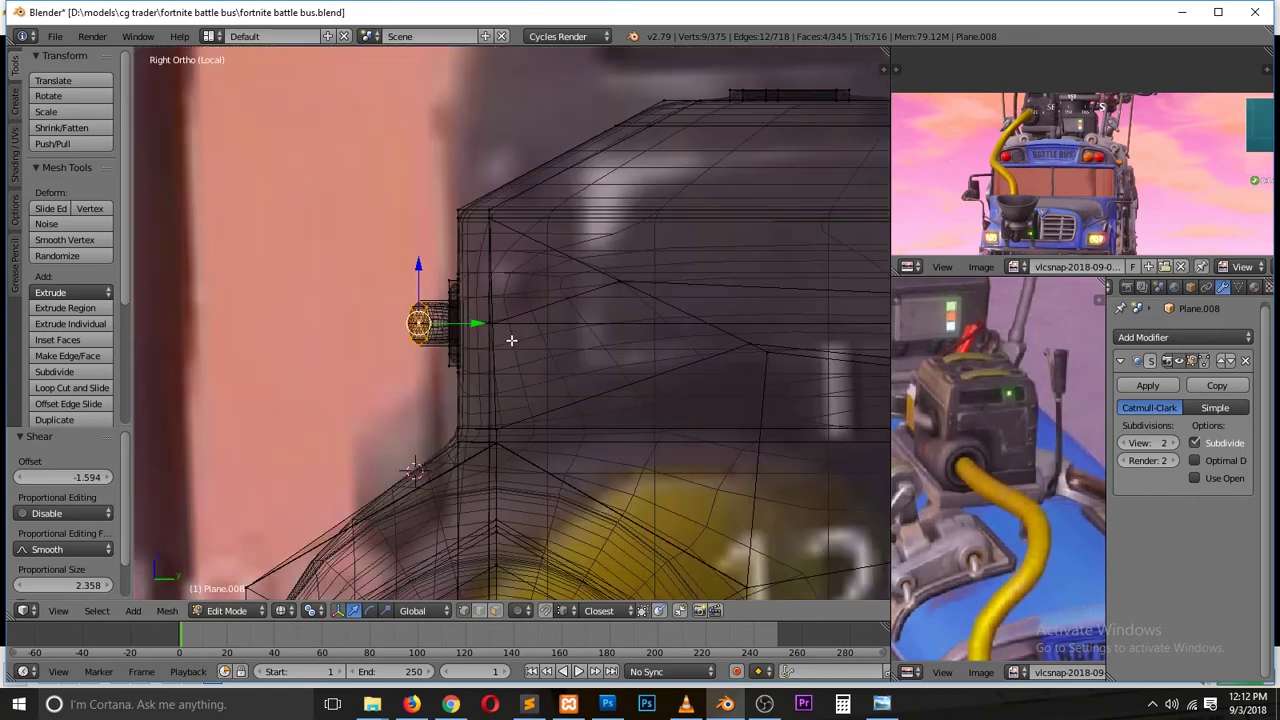
left_click(627, 341)
key("KP_7")
scroll(508, 457, "down", 3)
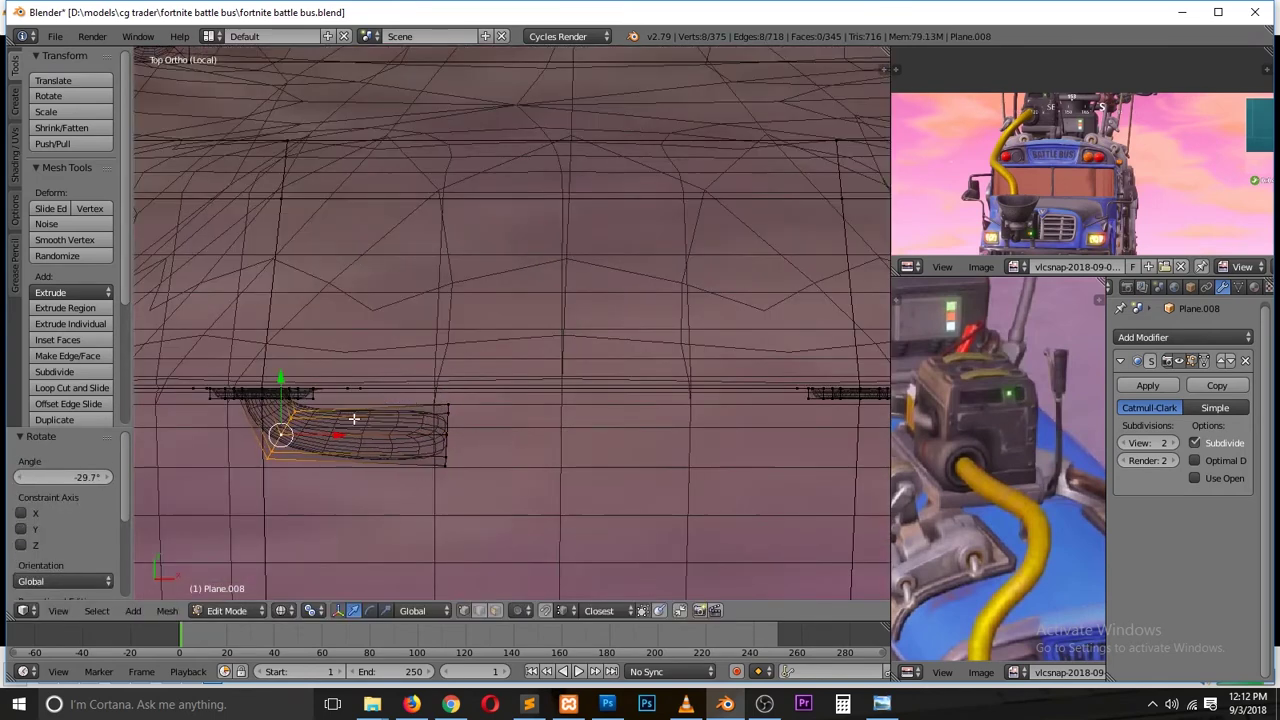
Step: Duplicate the tube piece along X and merge the overlapping joint vertices with Remove Doubles
key("a")
key("ctrl+l")
middle_click_drag(510, 447, 484, 447, "shift")
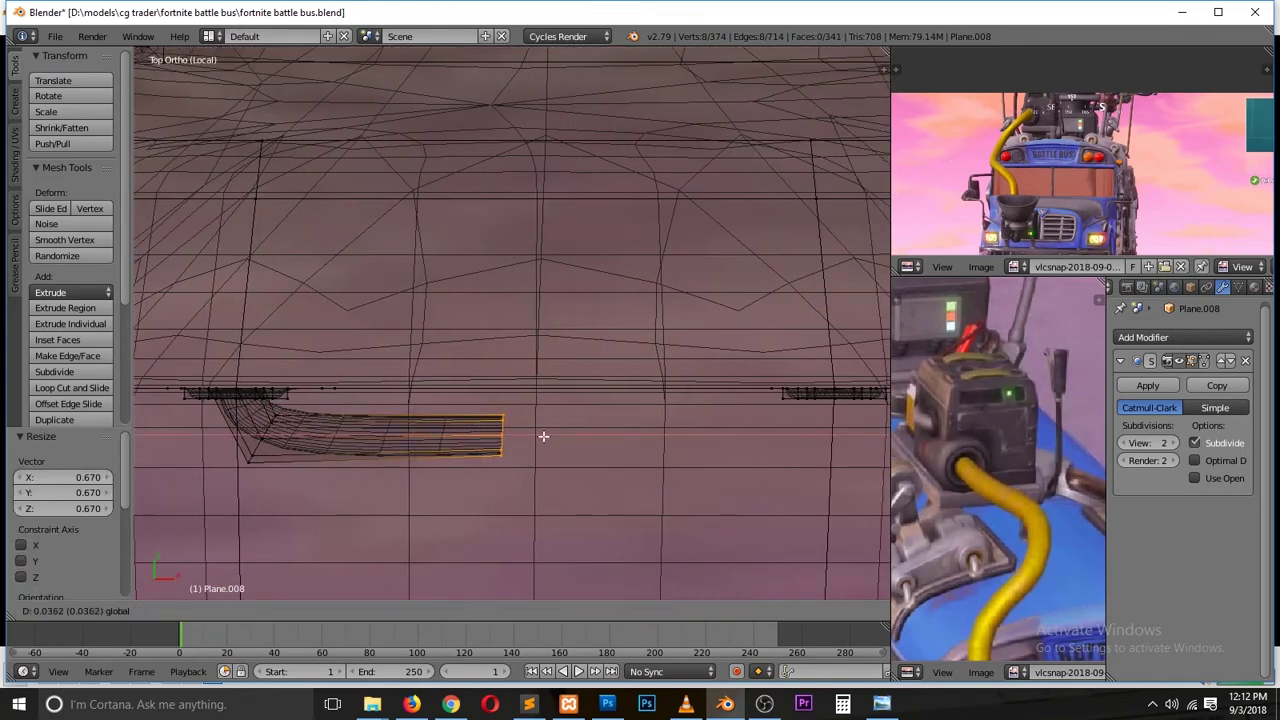
key("shift+d")
key("x")
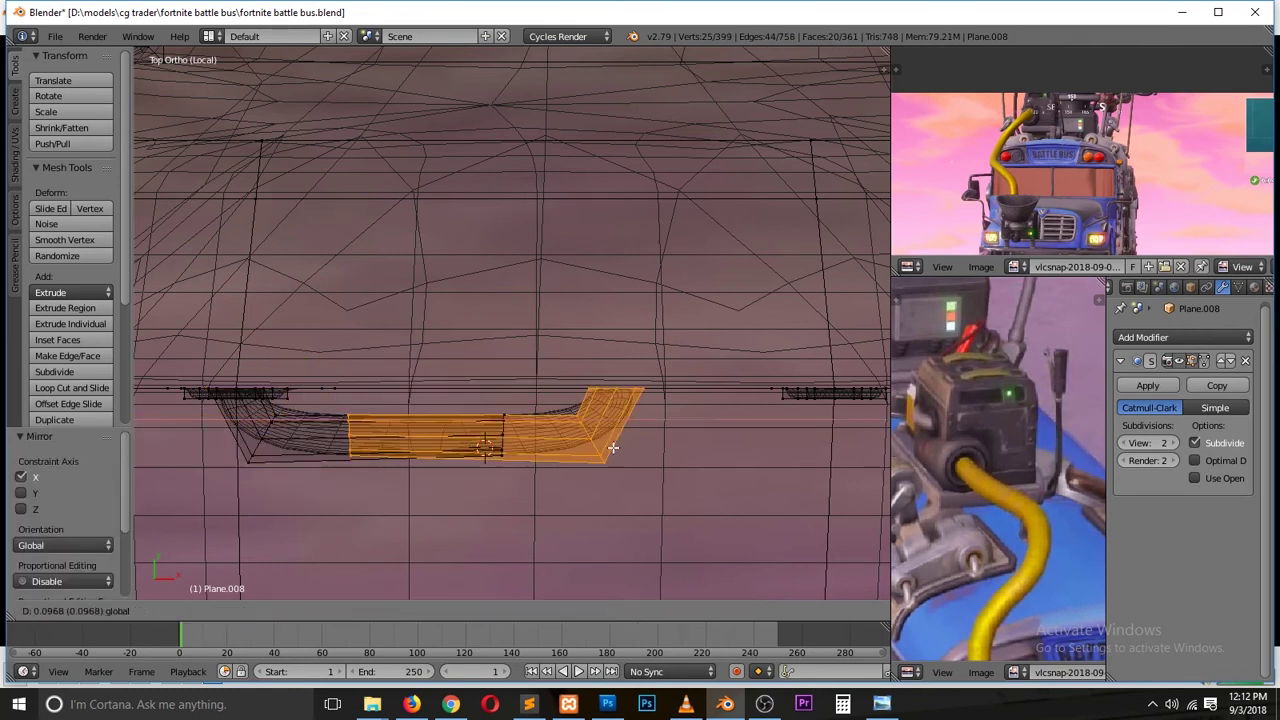
left_click(503, 433)
key("z")
middle_click_drag(560, 438, 619, 438)
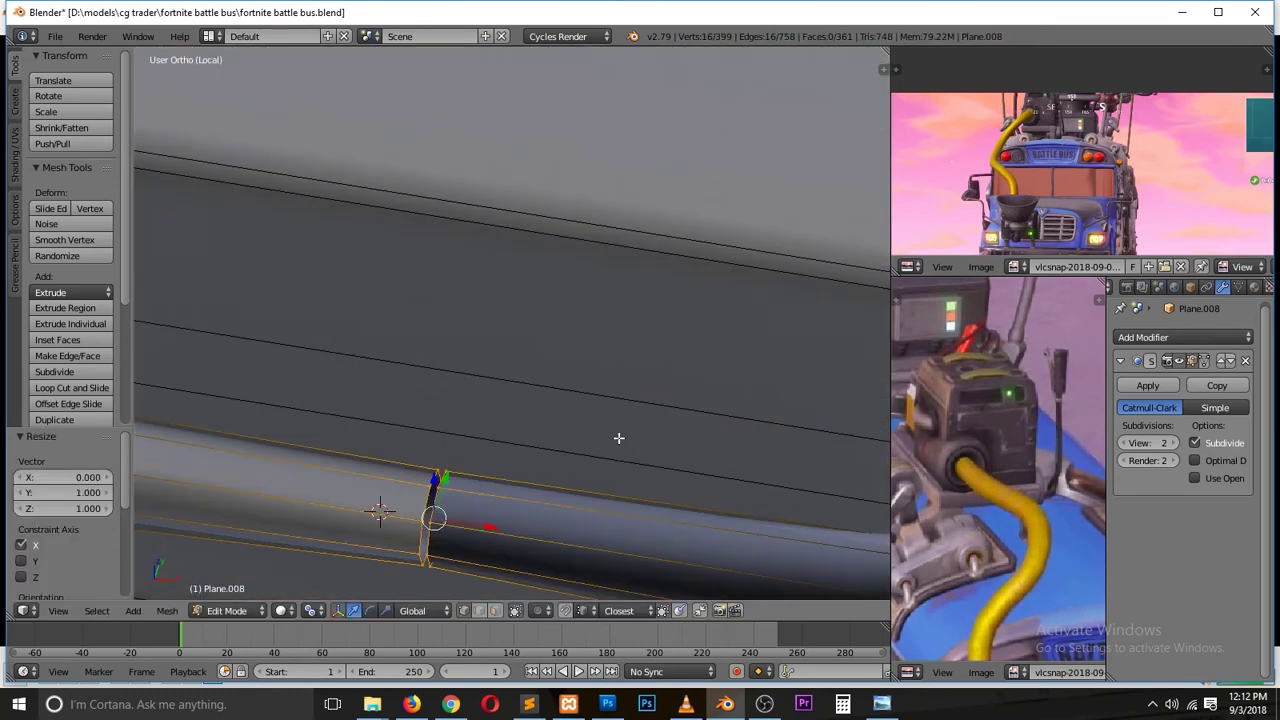
key("w")
left_click(423, 451)
key("z")
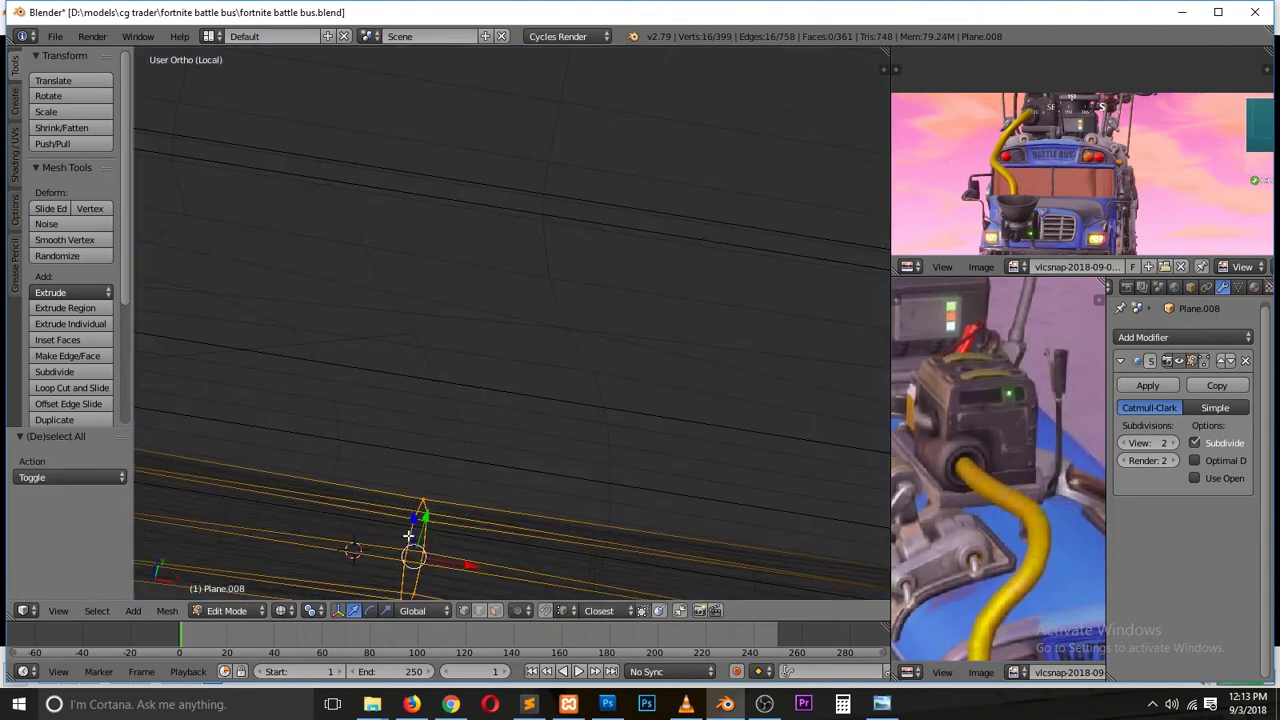
key("z")
key("KP_7")
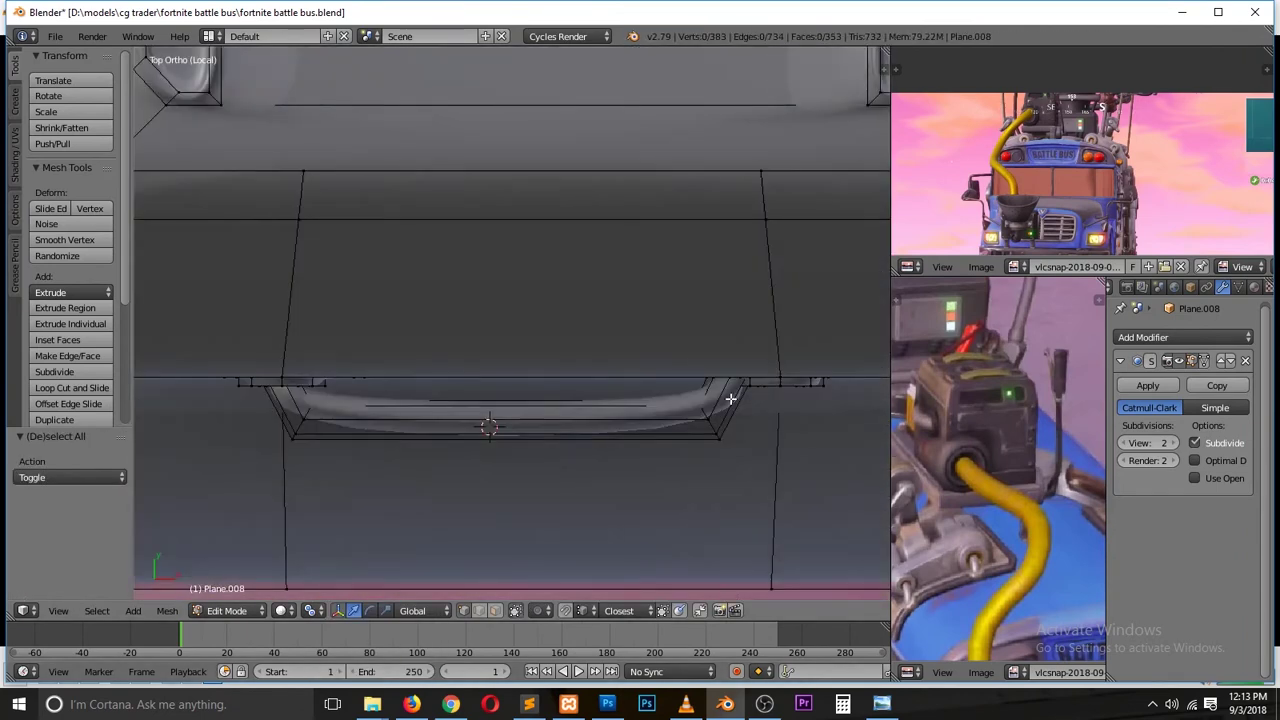
Step: Shift the end vertices along X, then duplicate the slot strip and rotate it -90°
key("g")
key("x")
left_click(650, 397)
middle_click_drag(650, 397, 640, 398)
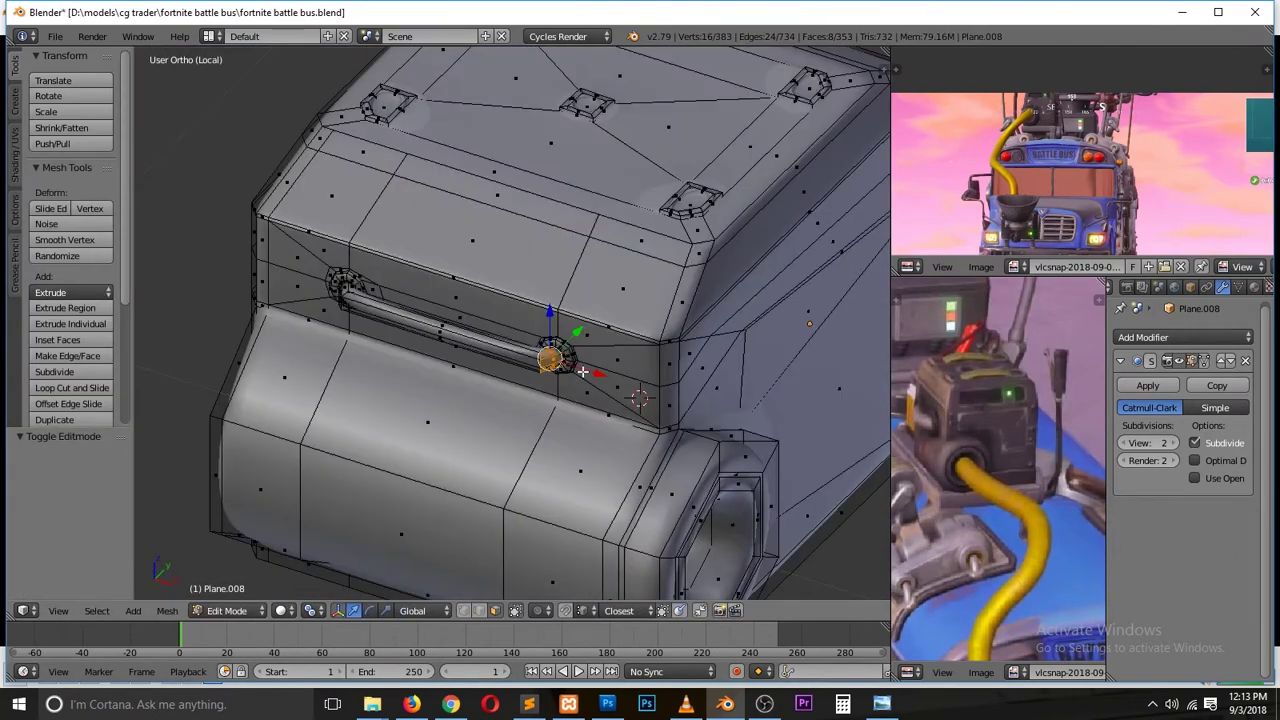
key("ctrl+l")
key("KP_7")
key("shift+d")
key("Escape")
type("z")
type("-90")
key("Return")
key("r")
key("y")
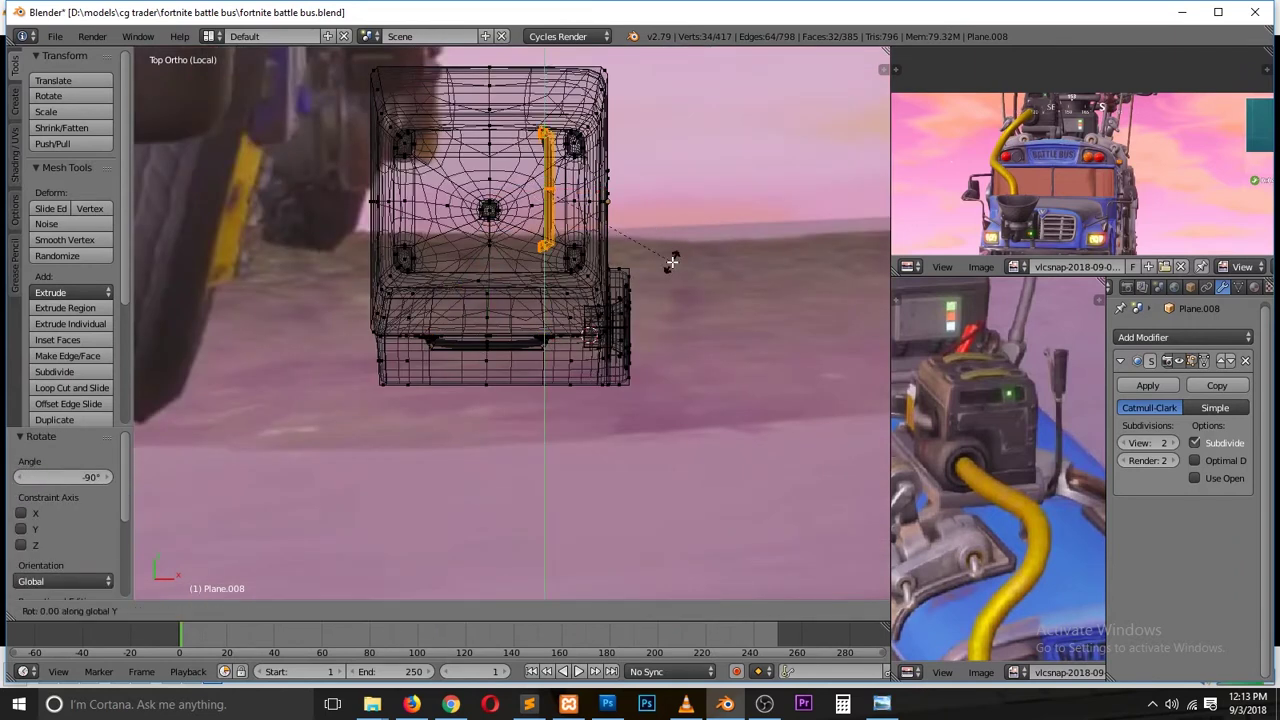
Step: Lower the strip onto the box top as a rail, narrow it, and slide it to the left edge
key("z")
key("KP_3")
key("g")
key("z")
left_click(520, 300)
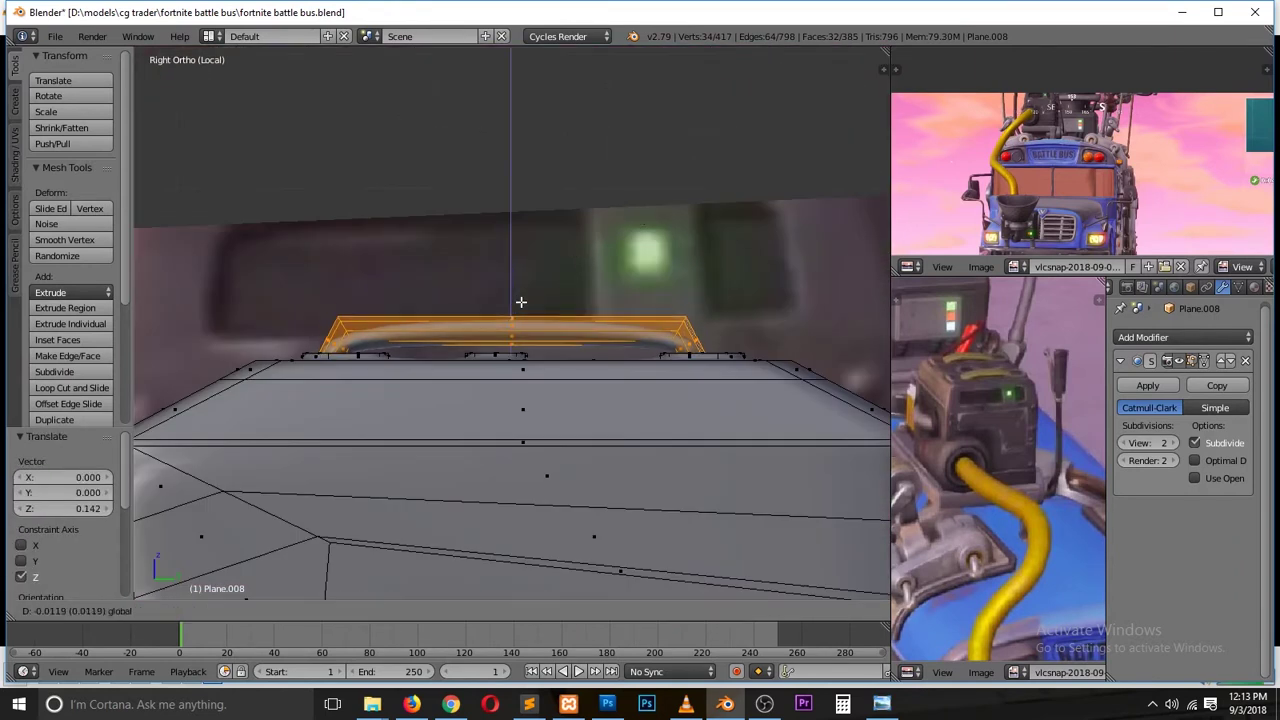
key("KP_7")
key("s")
key("x")
left_click(556, 305)
scroll(556, 305, "down", 3)
key("ctrl+m")
key("x")
Step: Preview the box in object mode and save the file, overwriting the existing one
key("Tab")
mouse_move(640, 300)
middle_mouse_down()
mouse_move(553, 260)
mouse_move(559, 367)
mouse_move(680, 386)
mouse_move(589, 411)
mouse_move(651, 466)
middle_mouse_up()
key("Tab")
key("Tab")
key("Tab")
key("Tab")
key("ctrl+s")
left_click(598, 457)
key("Tab")
key("Tab")
key("ctrl+s")
left_click(583, 400)
key("Tab")
Step: Delete the box's bottom faces, then extrude and scale the bottom edge ring into a widened base
key("KP_1")
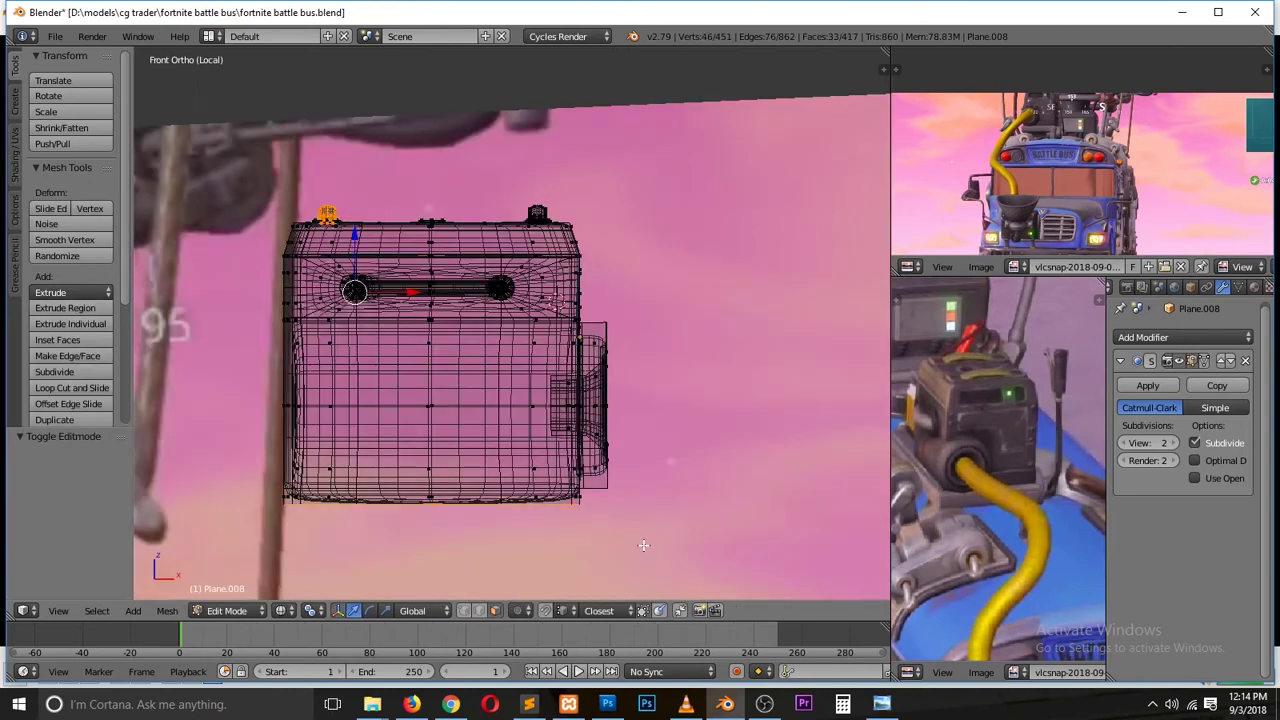
left_click_drag(285, 503, 585, 440)
key("x")
left_click(673, 324)
key("KP_7")
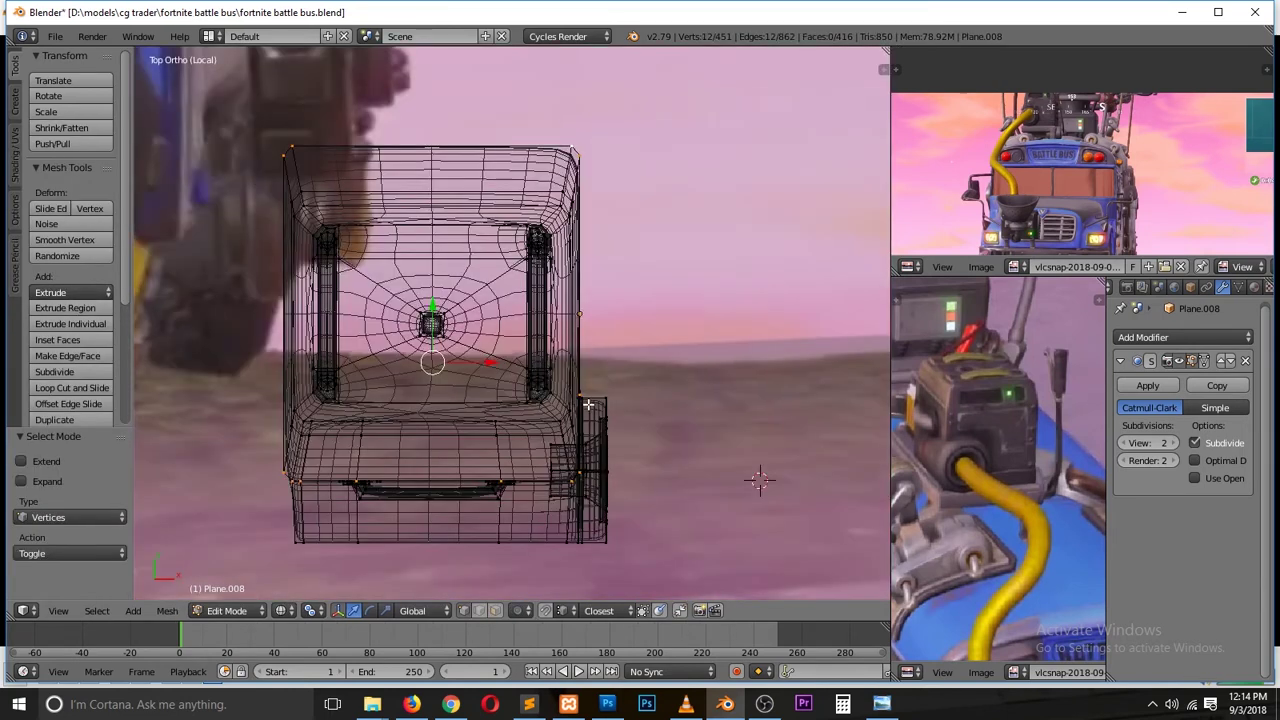
key("e")
key("s")
left_click(622, 410)
middle_click_drag(622, 410, 738, 428)
Step: Leave edit mode and exit local view to show the whole bus
key("g")
key("Escape")
key("Tab")
key("KP_Divide")
key("KP_3")
scroll(735, 451, "down", 3)
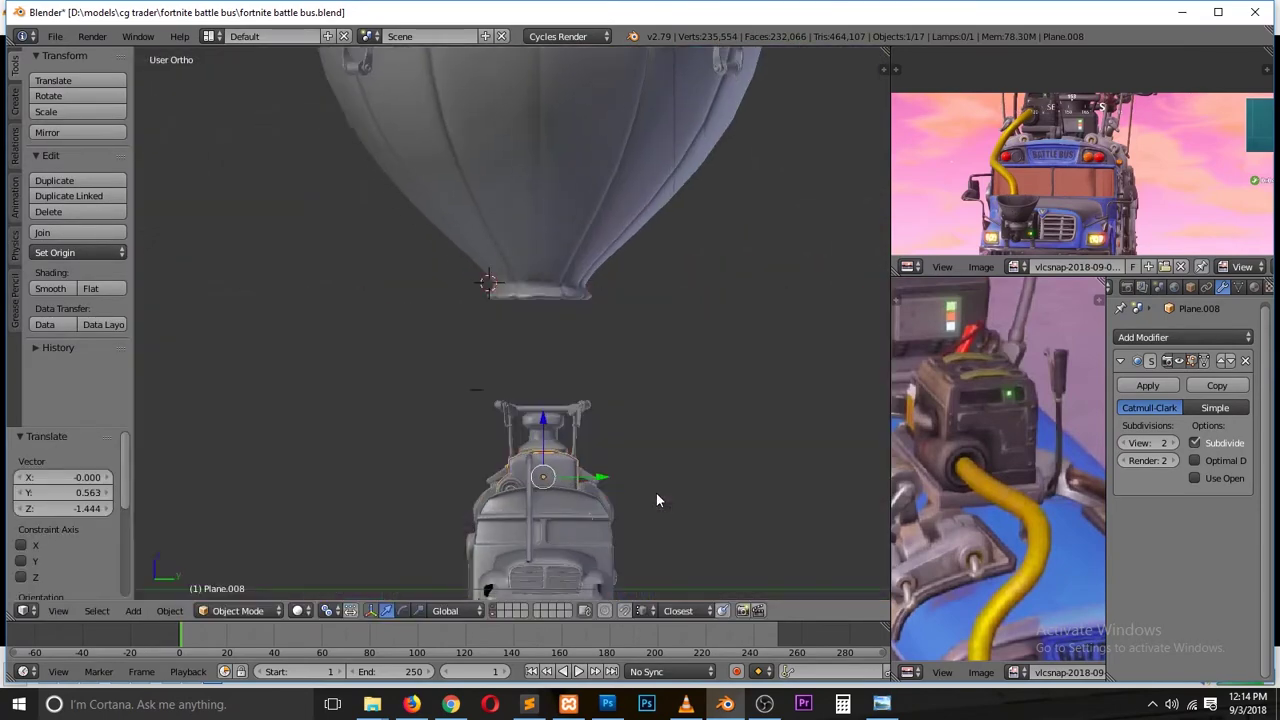
scroll(656, 492, "up", 3)
scroll(594, 364, "up", 2)
Step: Move the roof box over the bus roof and lower it onto the roof
key("z")
key("KP_7")
key("g")
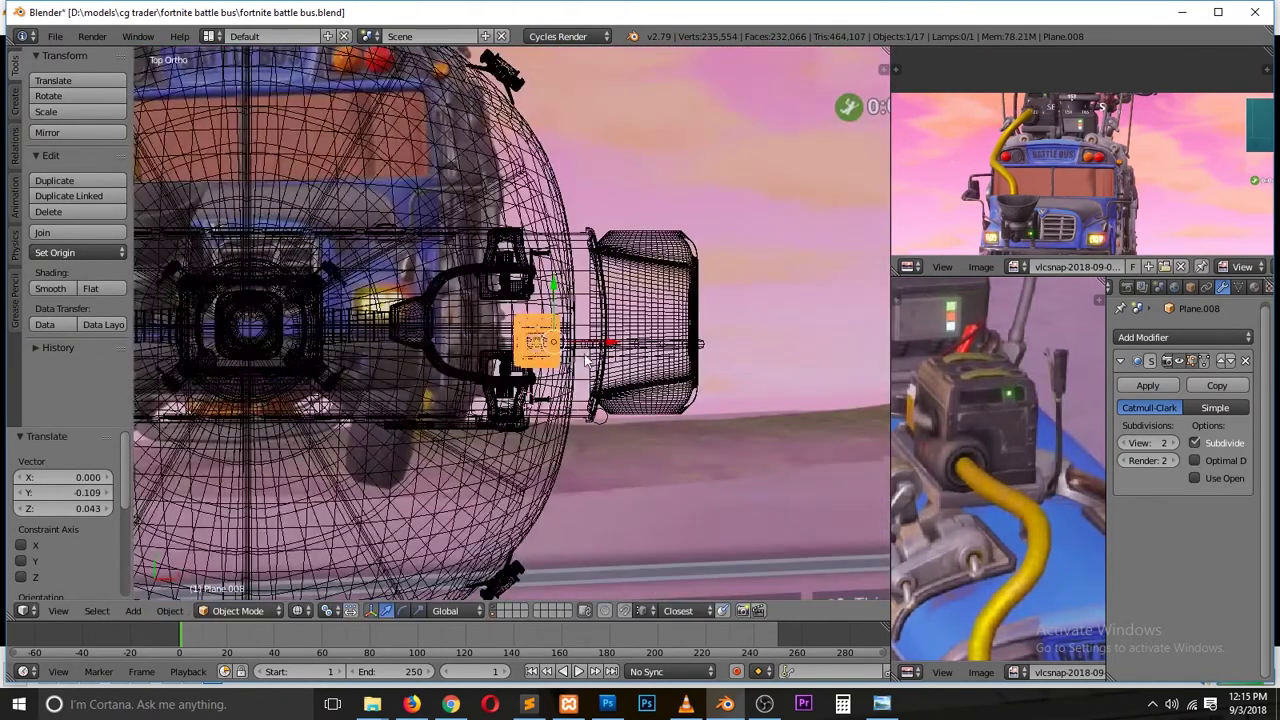
left_click(636, 379)
key("KP_3")
key("z")
key("g")
key("z")
left_click(461, 548)
Step: Fine-tune the box's position, raising it slightly and sliding it sideways
middle_click_drag(461, 548, 433, 405)
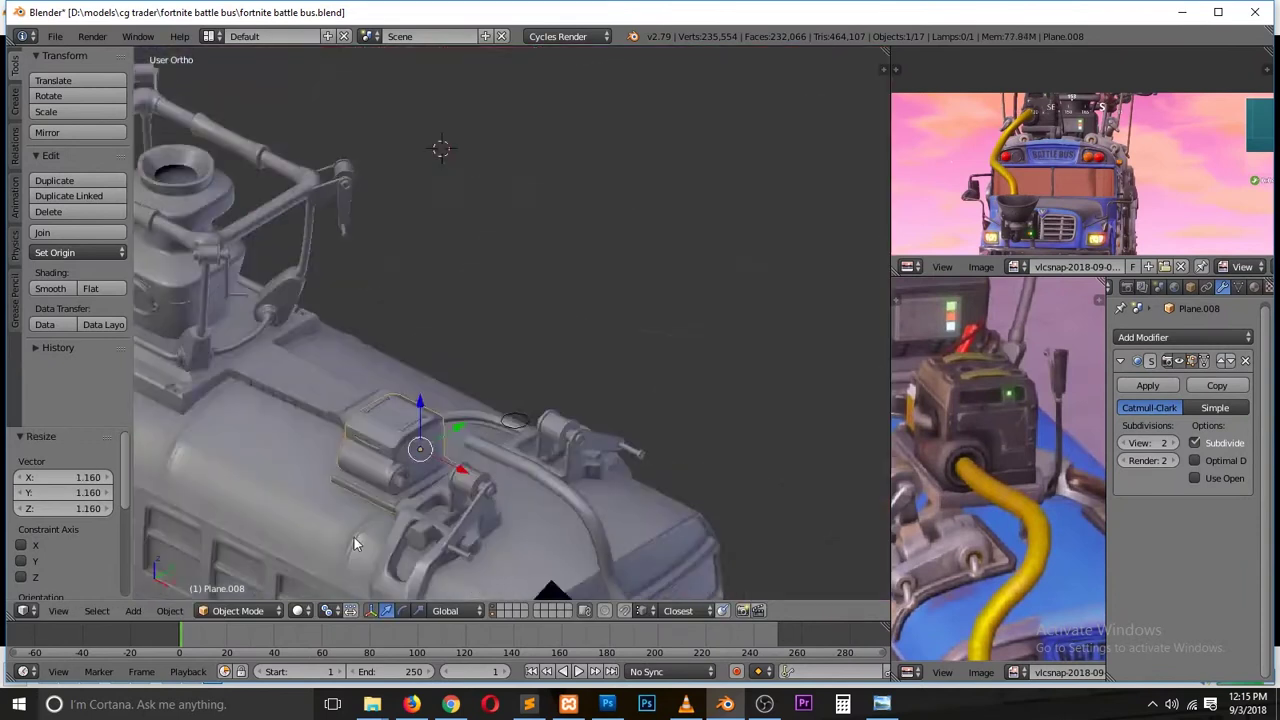
key("g")
key("z")
left_click(482, 412)
scroll(464, 438, "up", 4)
key("g")
key("z")
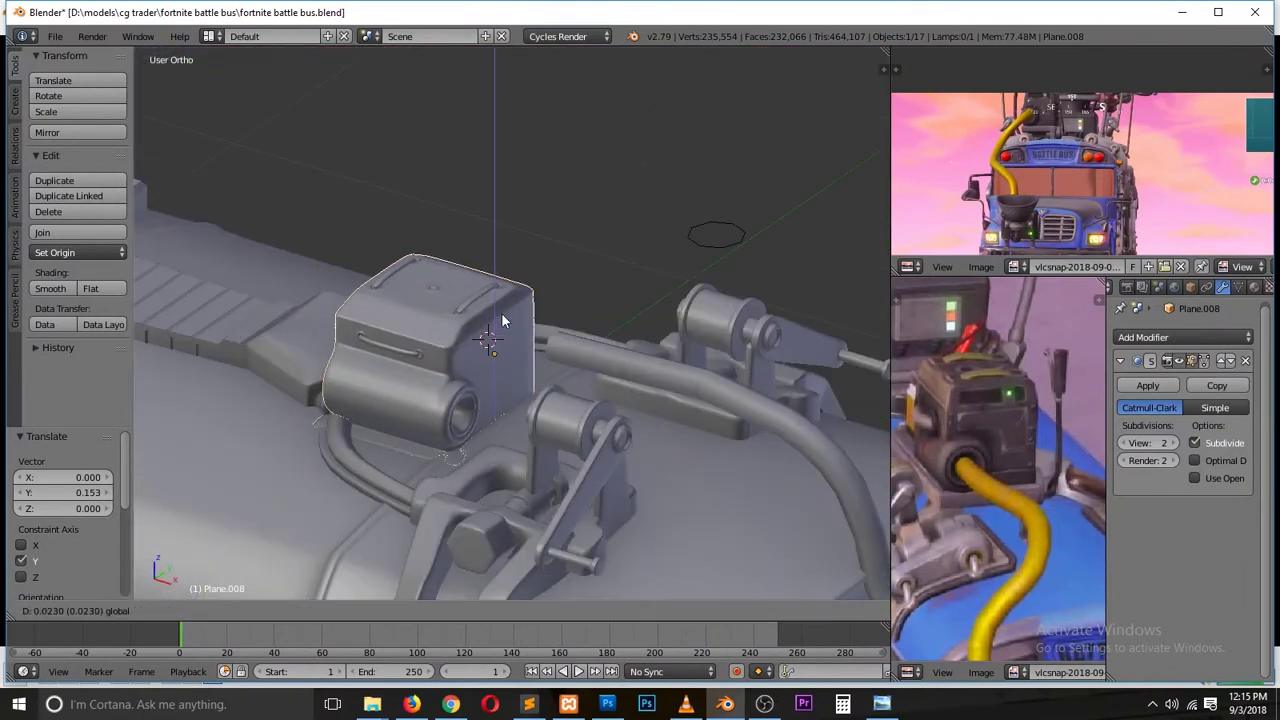
left_click(423, 343)
Step: Bend the pipe curve's end section down into the box using proportional editing
left_click(469, 370)
right_click(686, 357)
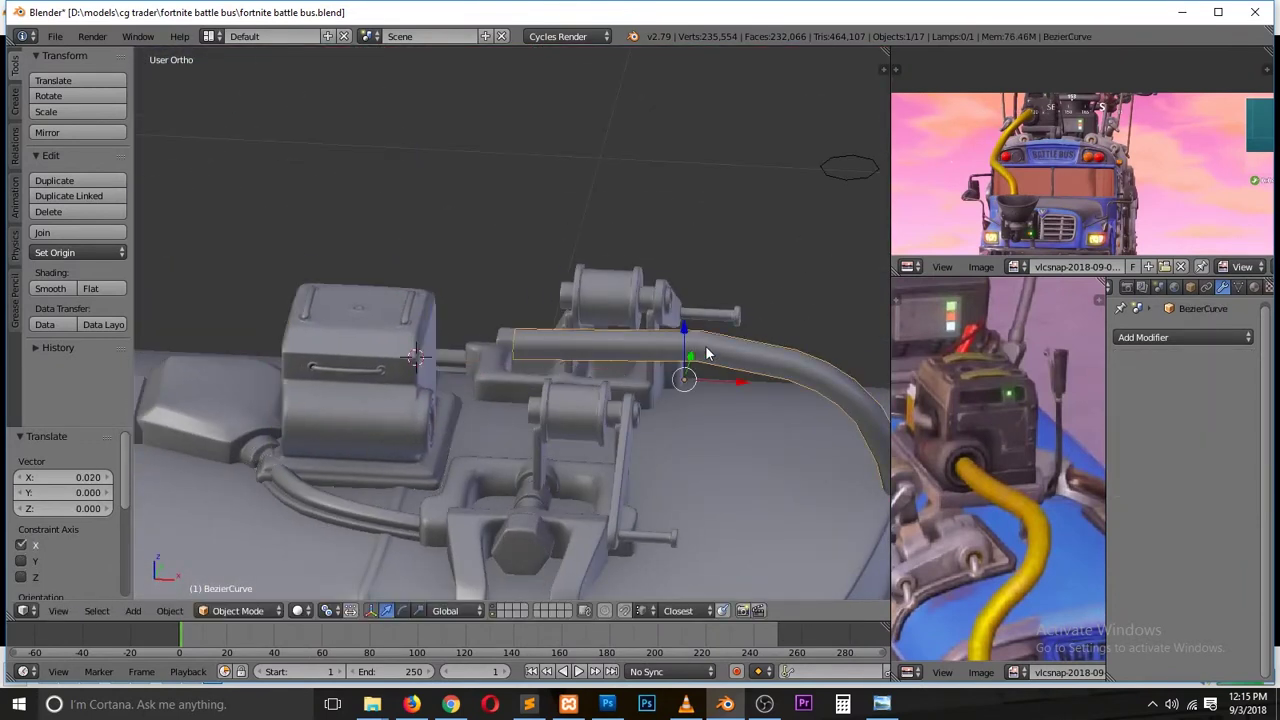
key("Tab")
key("KP_1")
key("l")
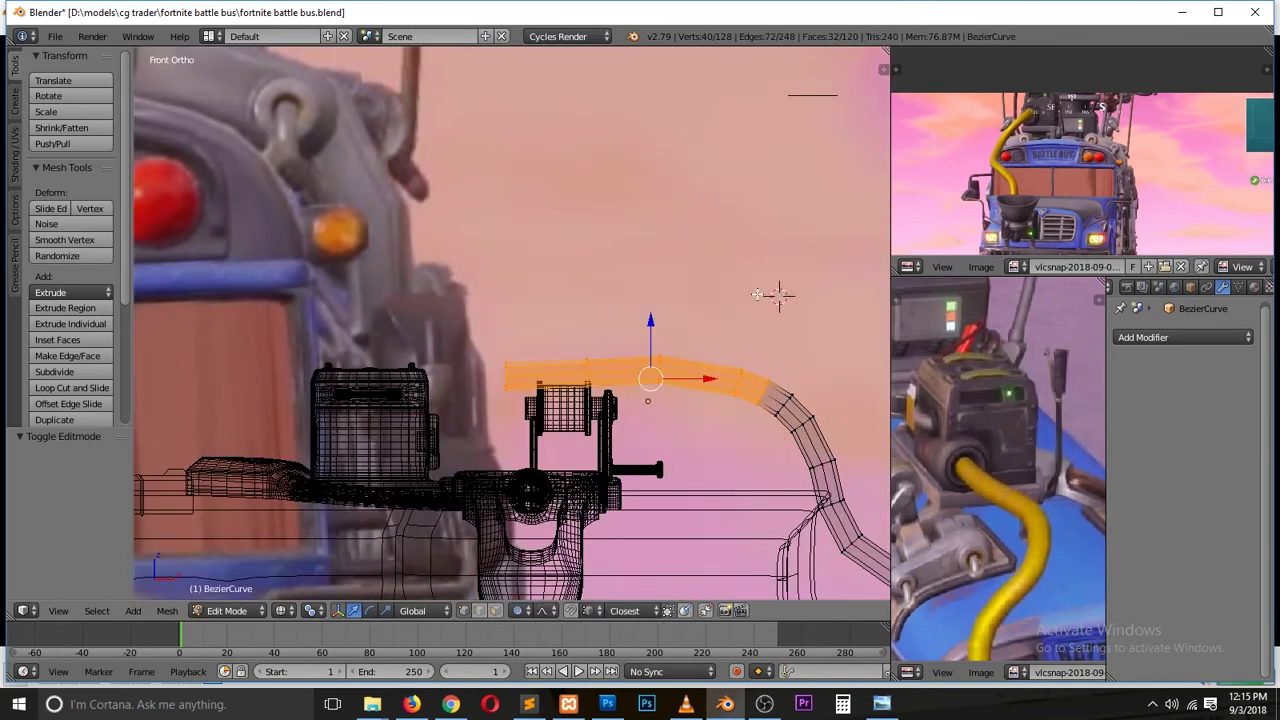
key("g")
left_click(563, 446)
left_click(473, 440)
Step: Smooth the pipe's path on the roof and return to object mode
mouse_move(473, 440)
middle_mouse_down()
mouse_move(560, 400)
mouse_move(630, 440)
middle_mouse_up()
scroll(640, 420, "up", 3)
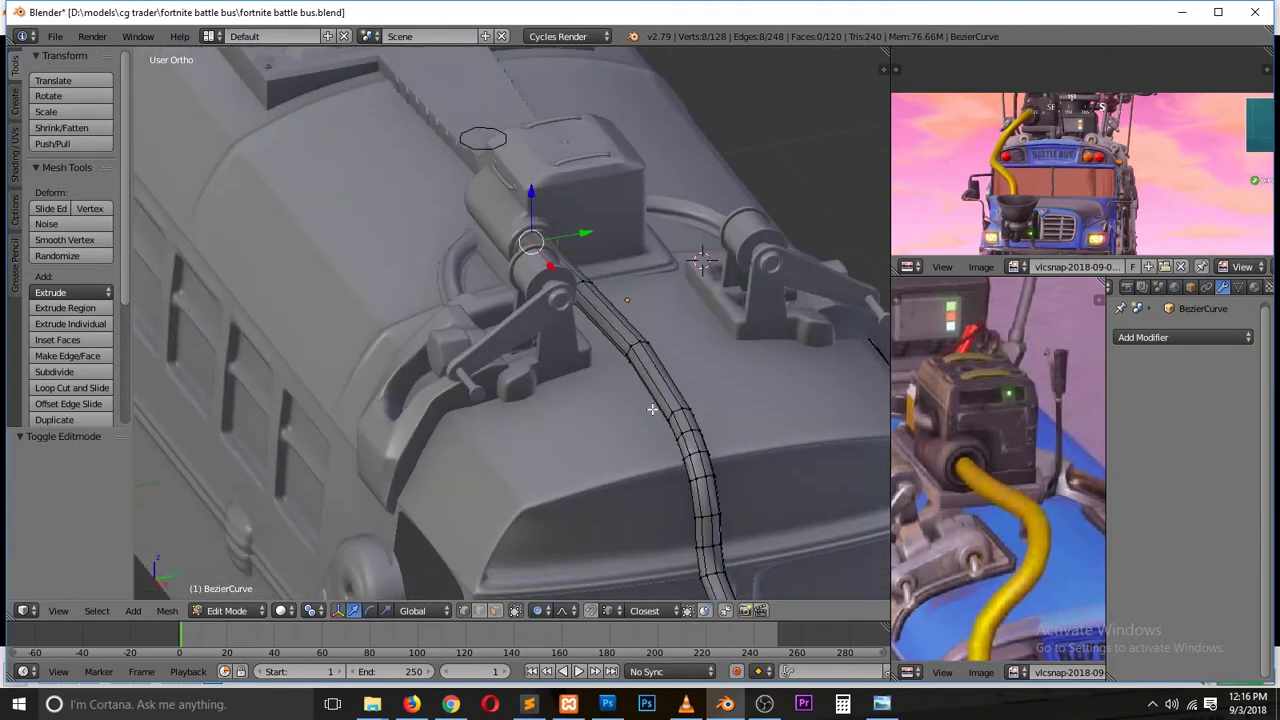
middle_click_drag(767, 462, 700, 440)
key("l")
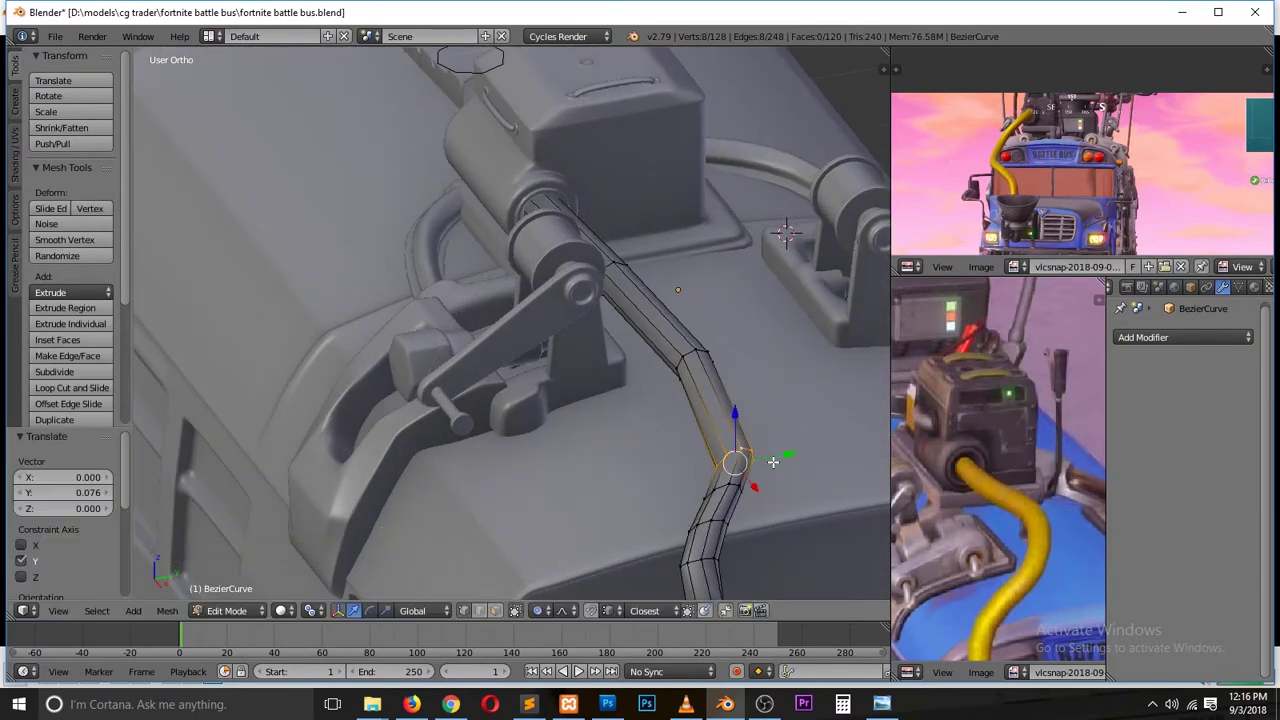
key("Tab")
Step: Orbit and zoom out to view the whole bus with the roof equipment
scroll(560, 320, "down", 8)
scroll(1037, 407, "down", 2)
scroll(691, 460, "up", 4)
scroll(618, 445, "up", 1)
middle_click_drag(618, 445, 439, 373)
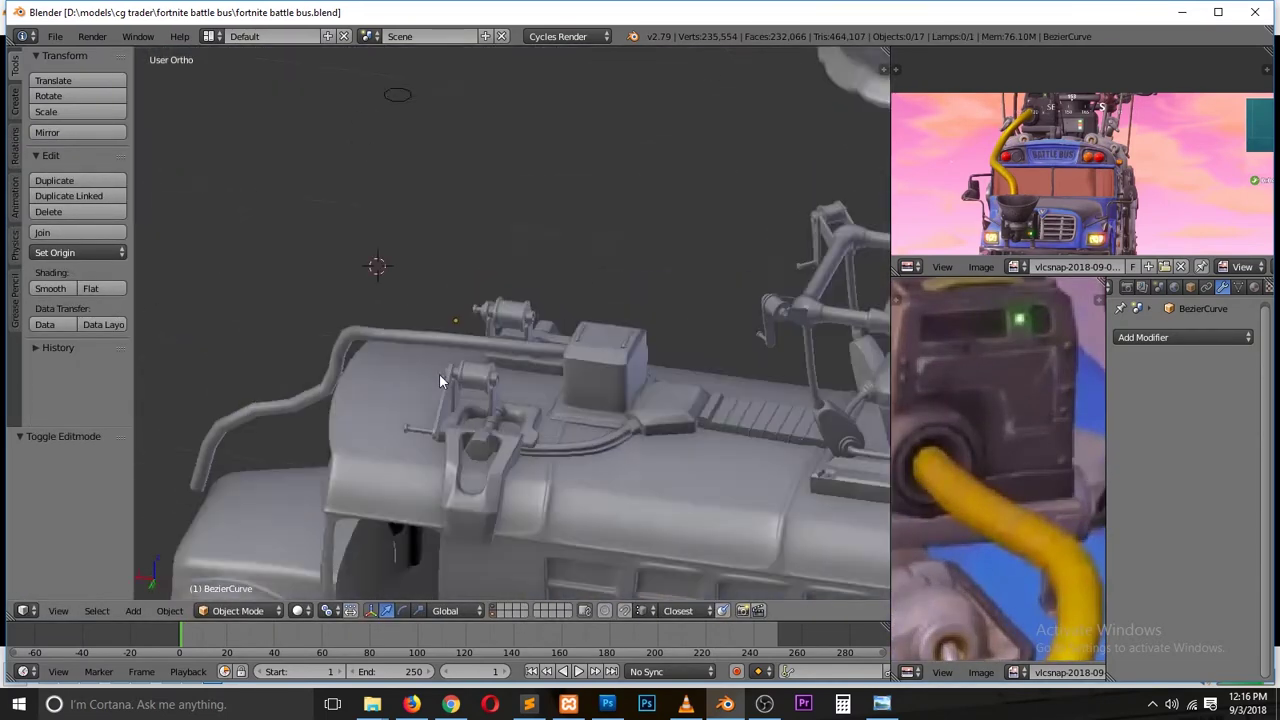
scroll(439, 373, "up", 2)
scroll(903, 378, "down", 2)
scroll(740, 465, "down", 4)
middle_click_drag(623, 512, 822, 460)
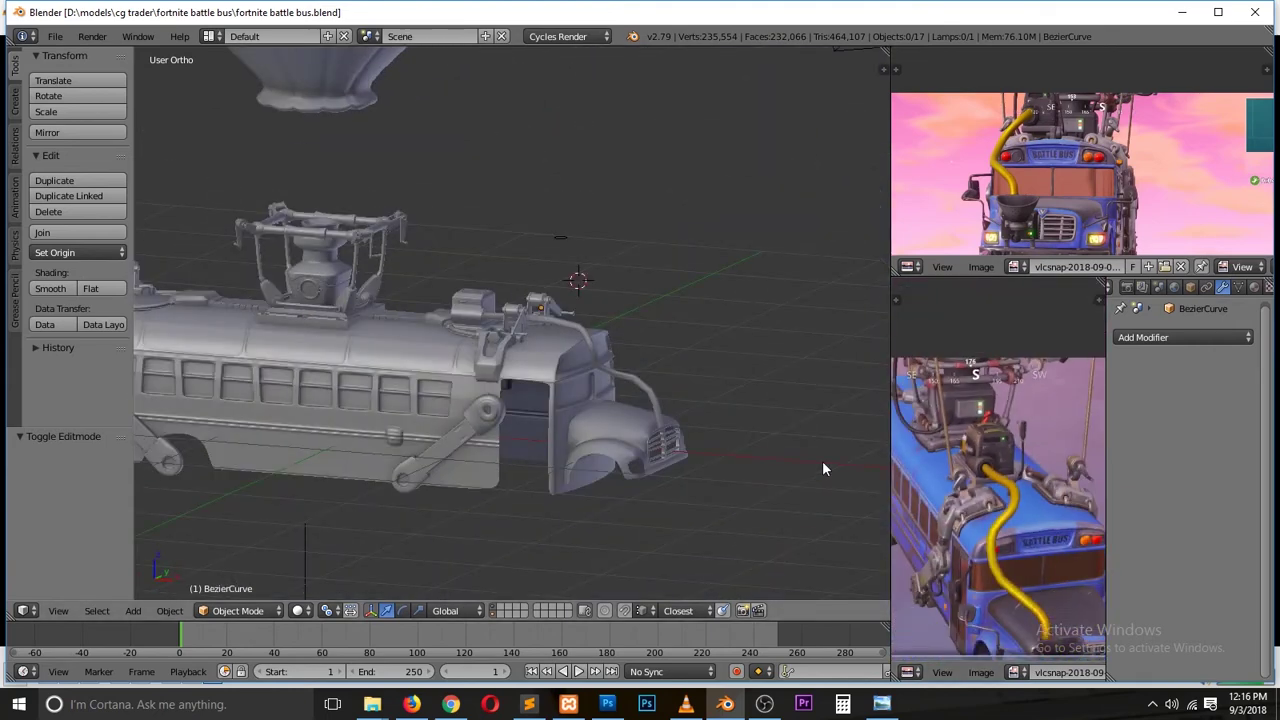
scroll(897, 515, "down", 2)
scroll(897, 515, "up", 3)
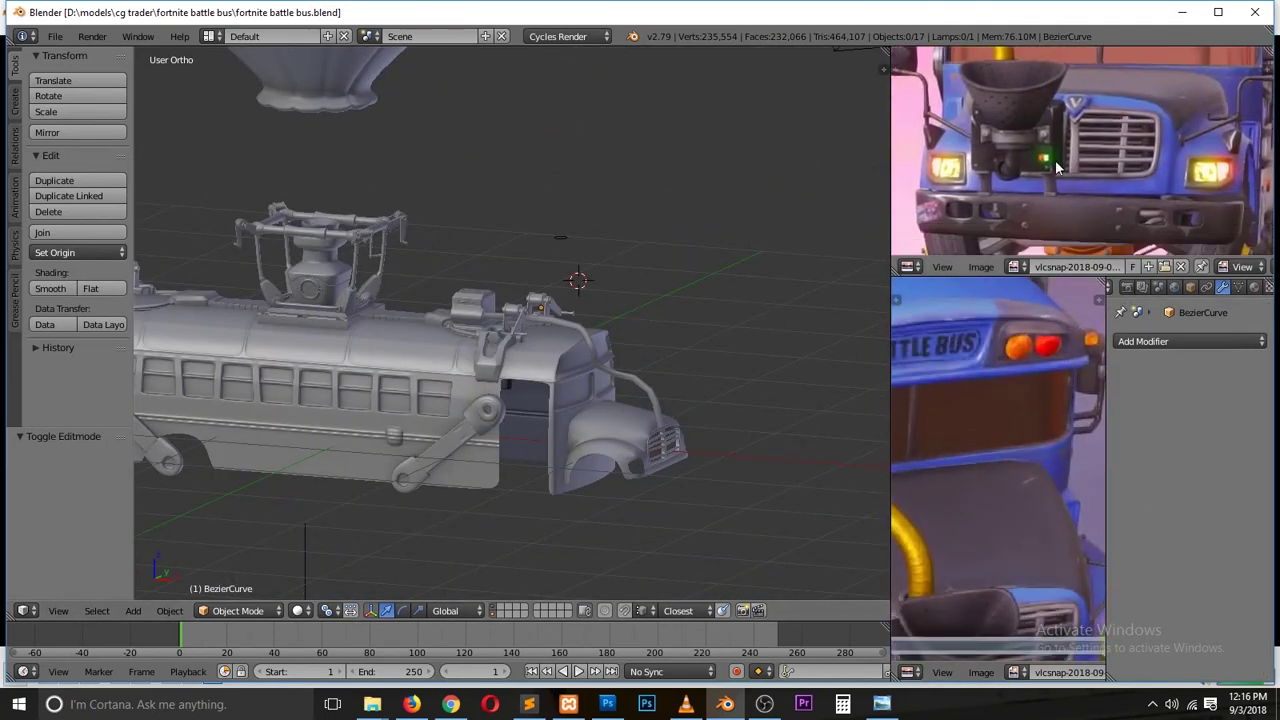
Step: Add a plane rotated 90° to face the front and squash it vertically into a bumper strip
key("KP_0")
key("shift+a")
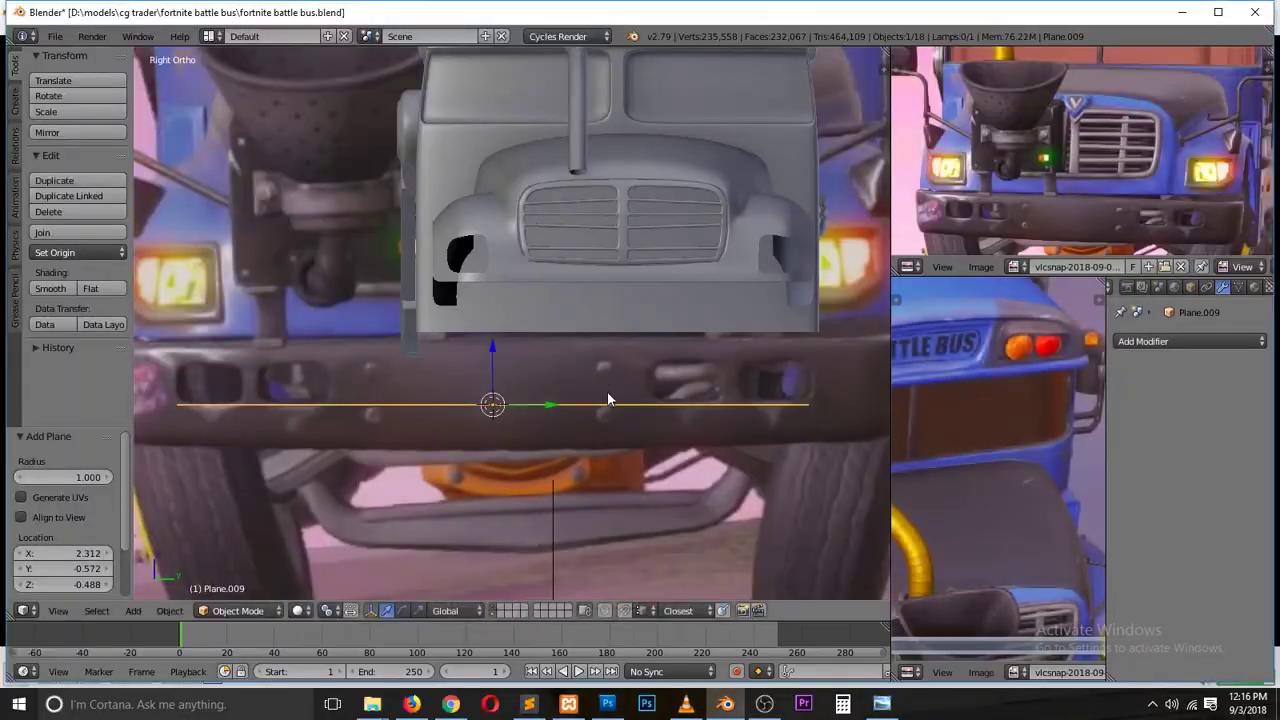
type("90")
key("Return")
key("Tab")
key("z")
key("a")
key("s")
key("z")
key("Return")
key("Tab")
Step: Add a Mirror modifier to the bumper plane and set its edge positions
left_click(1190, 341)
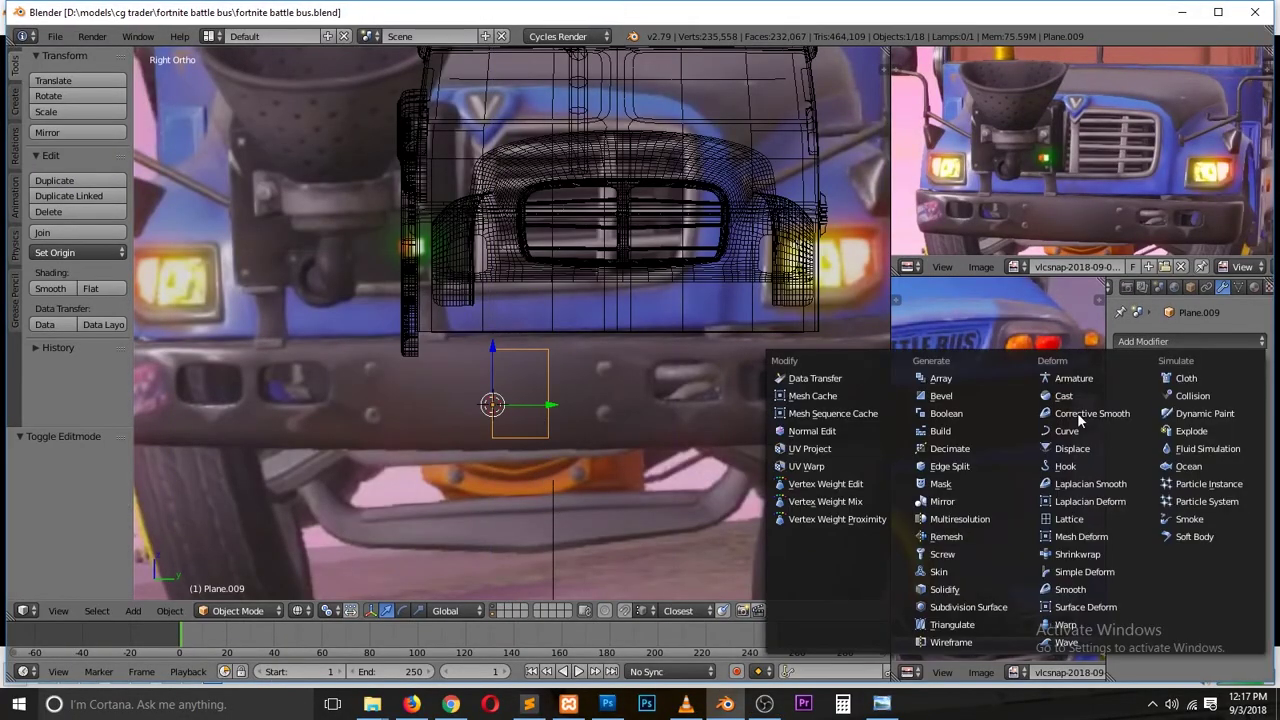
left_click(955, 505)
key("Tab")
left_click(590, 390)
middle_click_drag(590, 390, 706, 330)
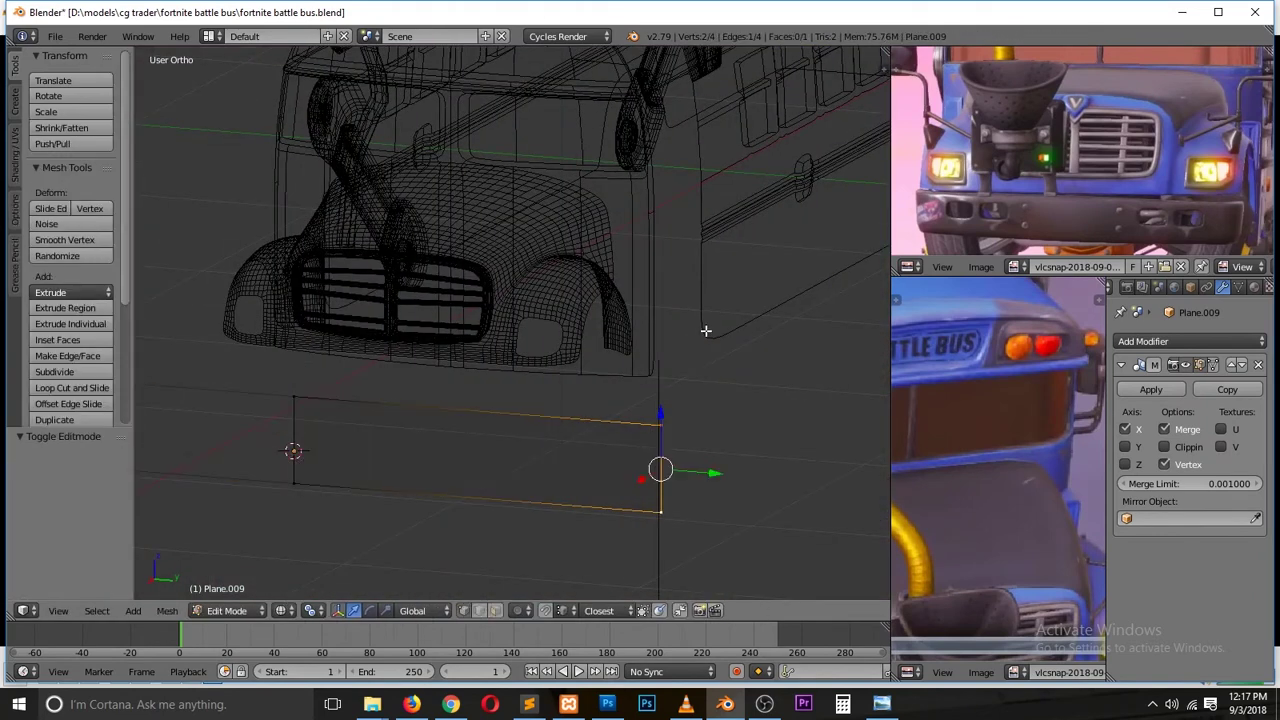
key("KP_3")
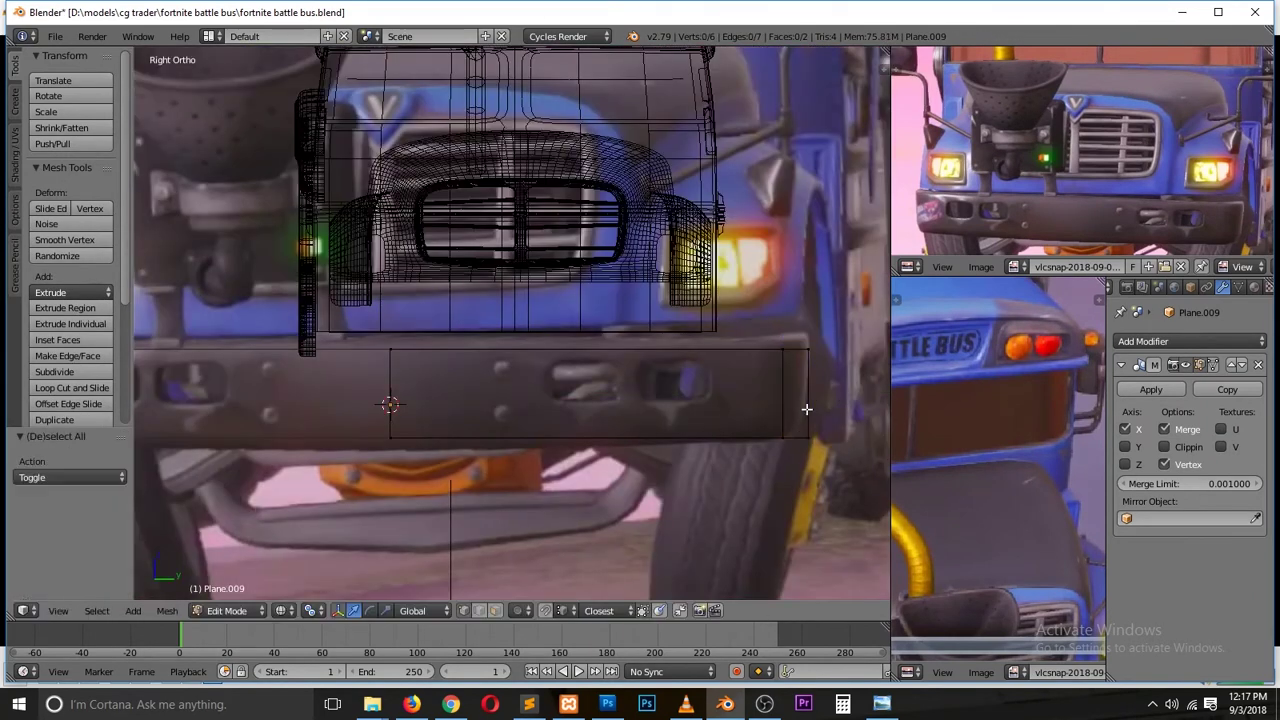
Step: Cut a horizontal edge loop into the bumper and delete its end faces
key("ctrl+r")
left_click(806, 395)
left_click(677, 355)
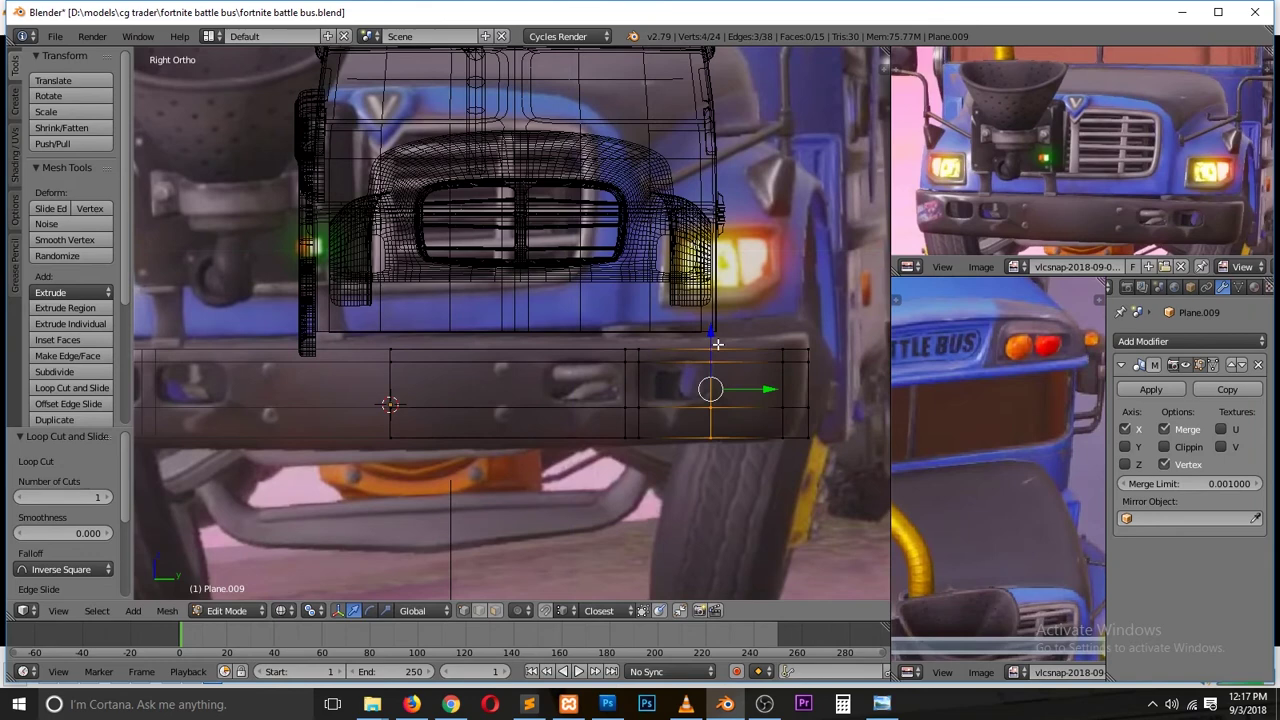
key("3")
right_click(627, 385)
key("x")
left_click(683, 425)
Step: Slide a bumper face loop along the X axis and select the left section
middle_click_drag(674, 434, 543, 480)
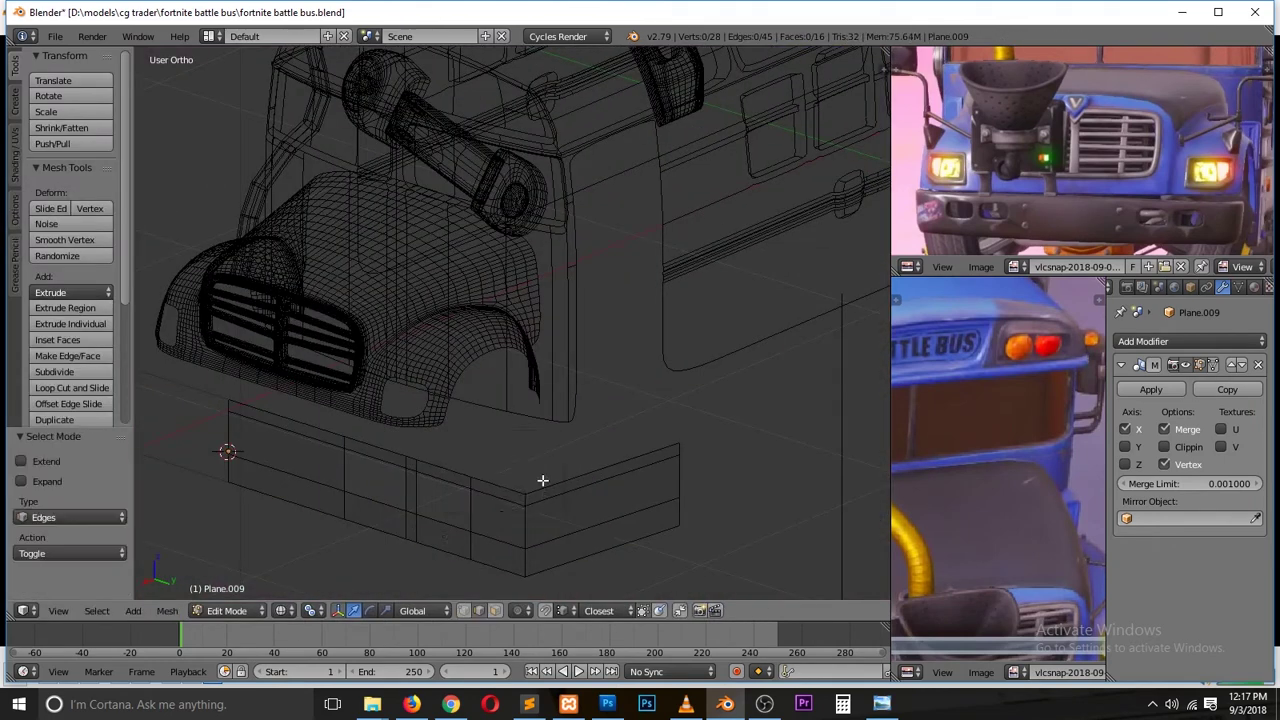
key("z")
key("g")
key("x")
left_click(432, 523)
right_click(280, 470)
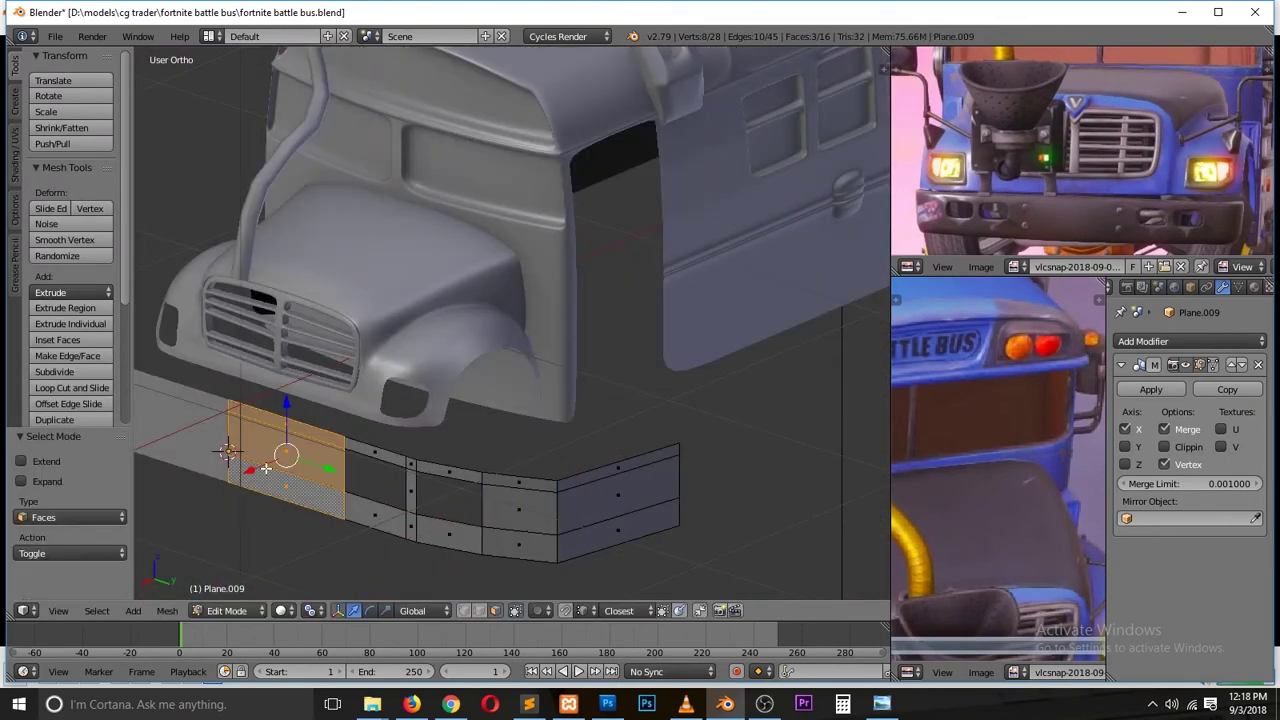
key("Tab")
key("Tab")
Step: Slightly scale down the bumper end in the top view
key("KP_3")
key("KP_7")
key("z")
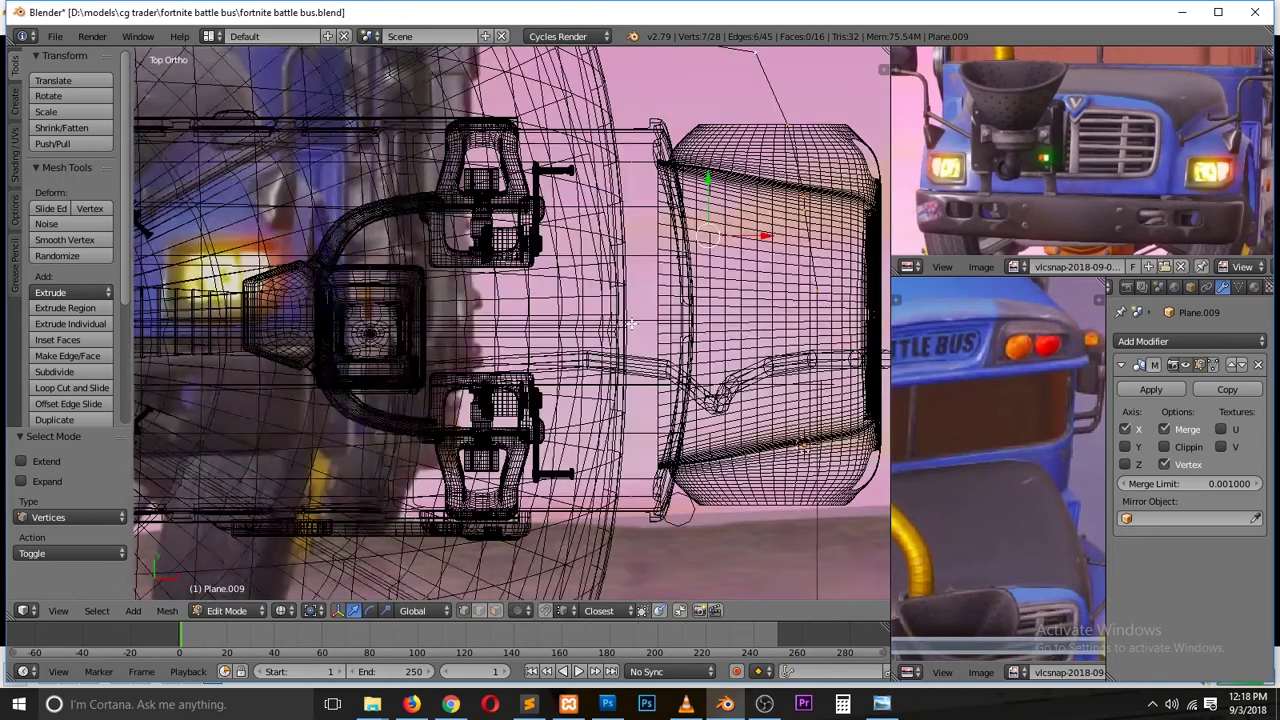
left_click(618, 245)
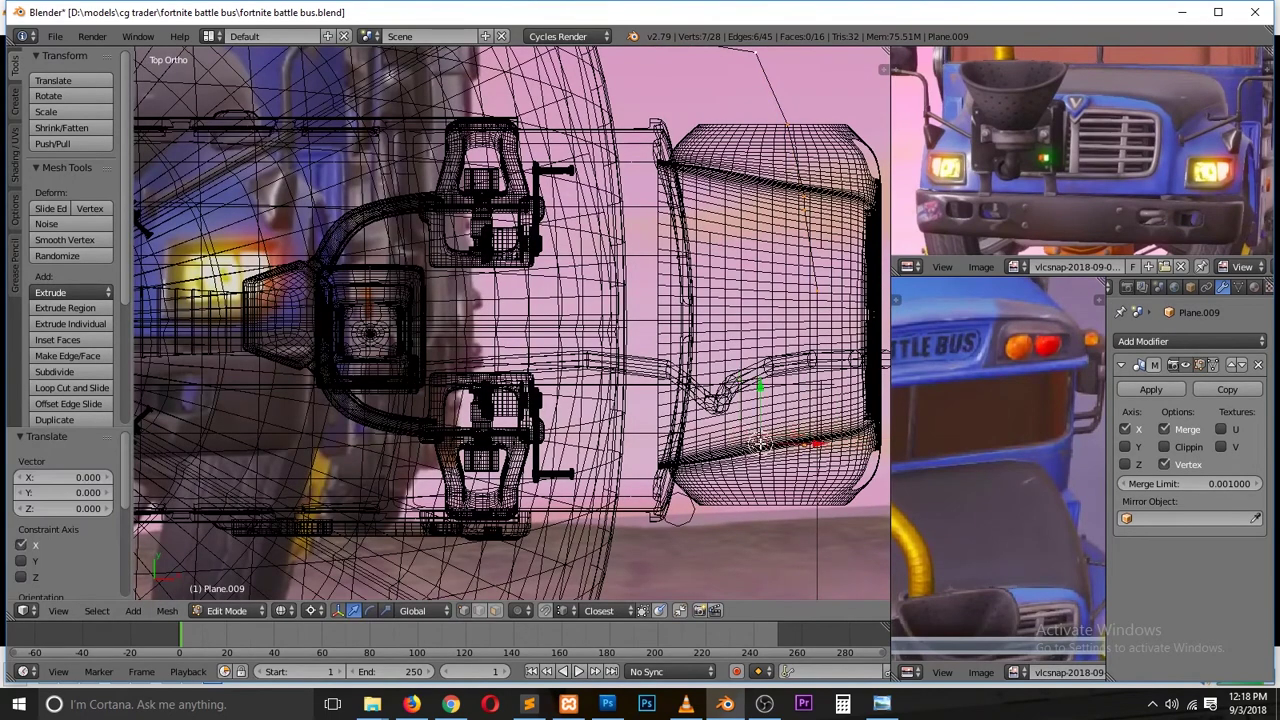
left_click(805, 447)
key("z")
Step: Select another bumper face and move it into place
middle_click_drag(680, 380, 643, 506)
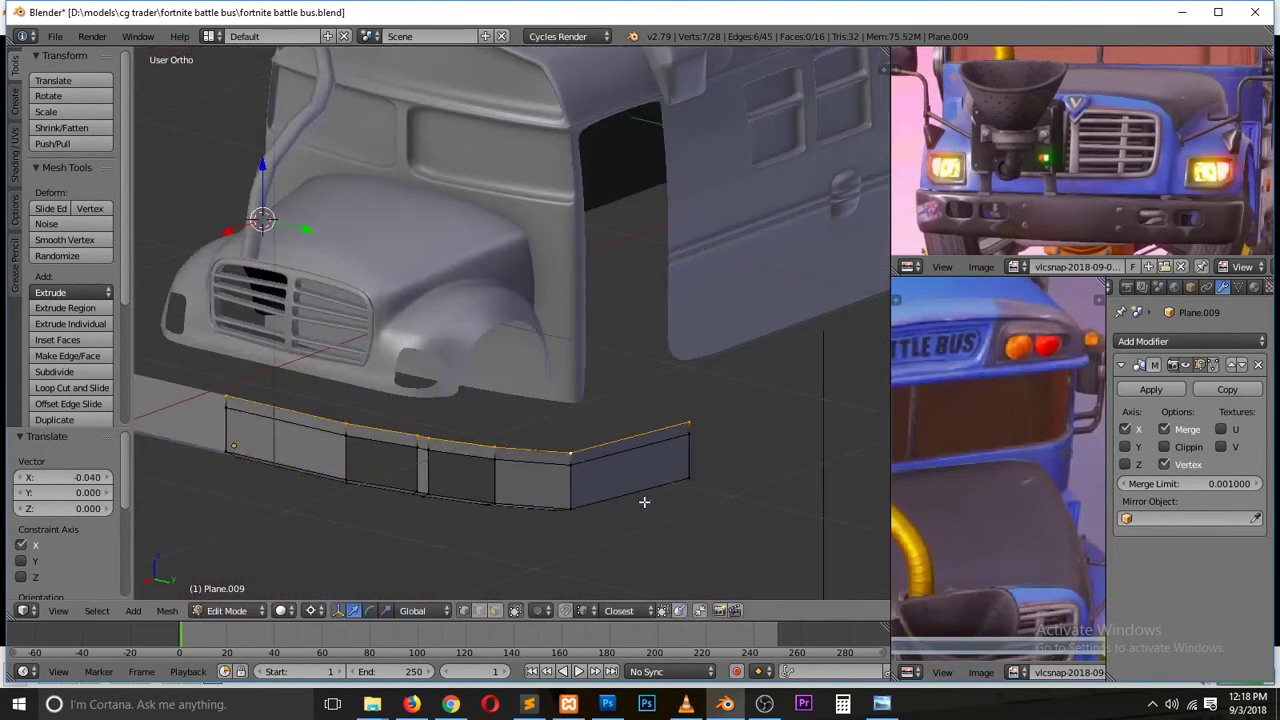
key("Escape")
key("a")
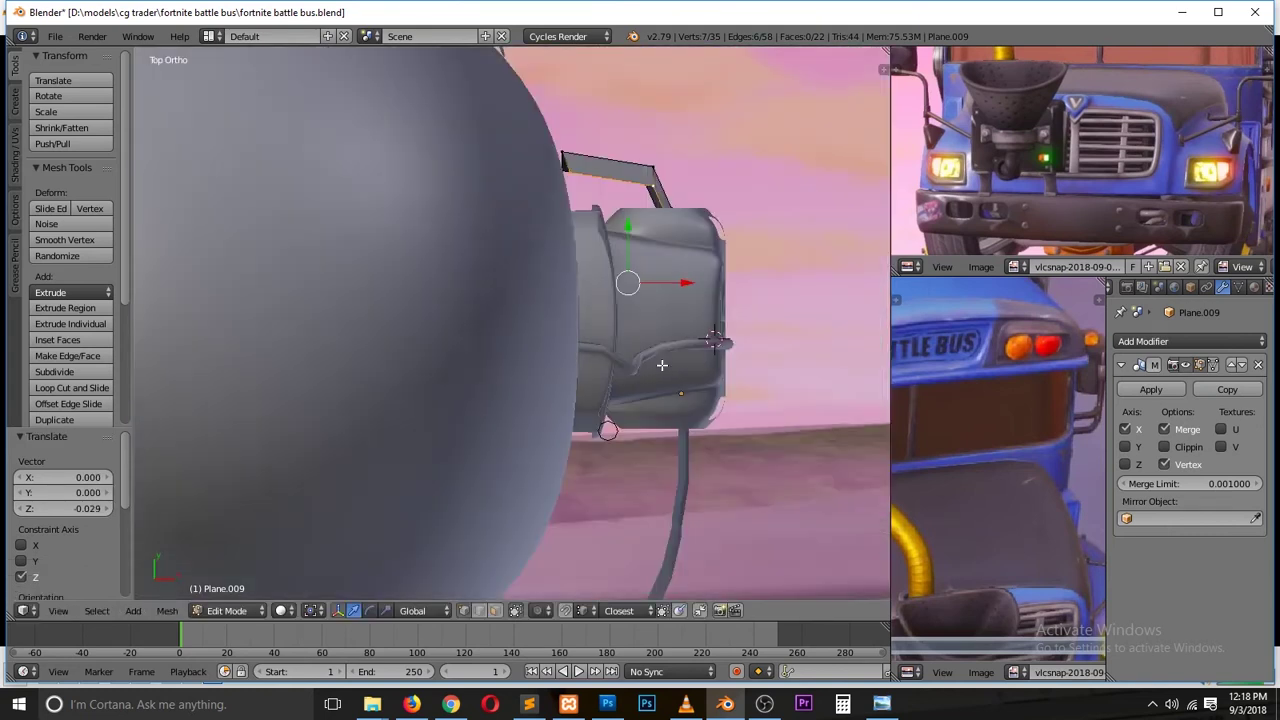
middle_click_drag(449, 349, 616, 432)
right_click(616, 432)
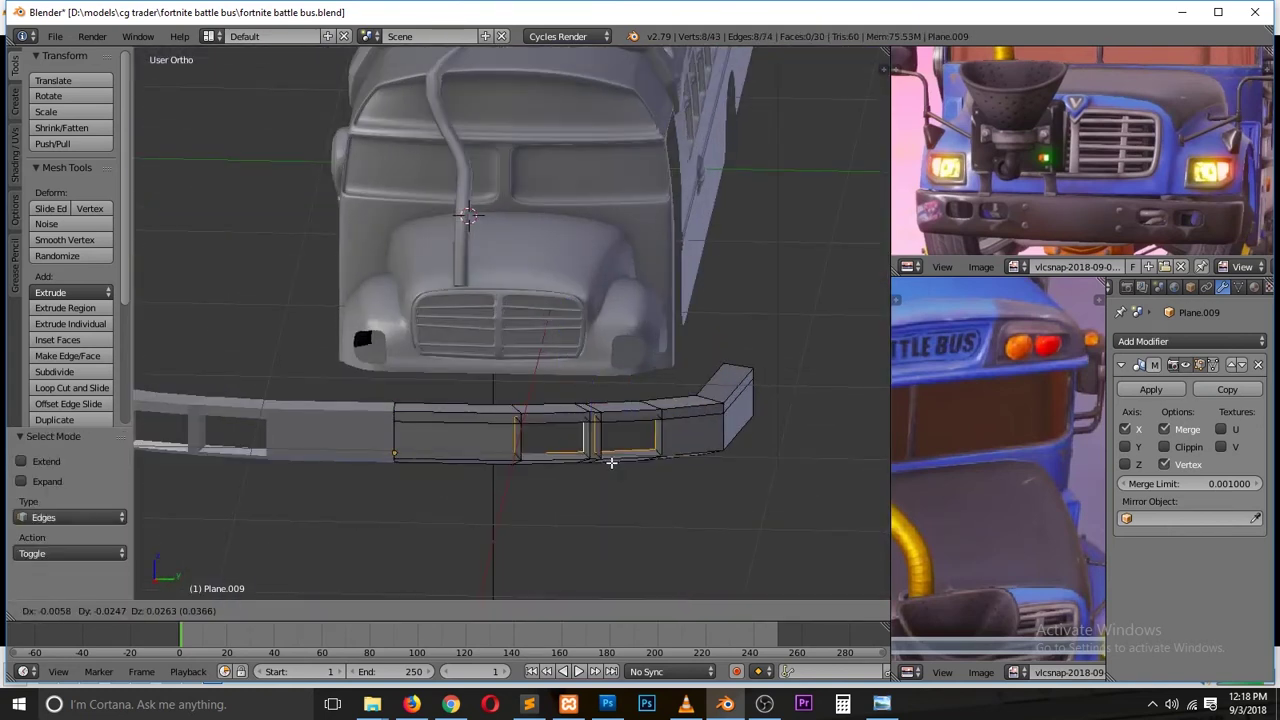
left_click(580, 449)
key("Tab")
Step: Add a level-1 Subdivision Surface to the bumper and slide an edge to shape the opening
key("ctrl+1")
key("Tab")
key("z")
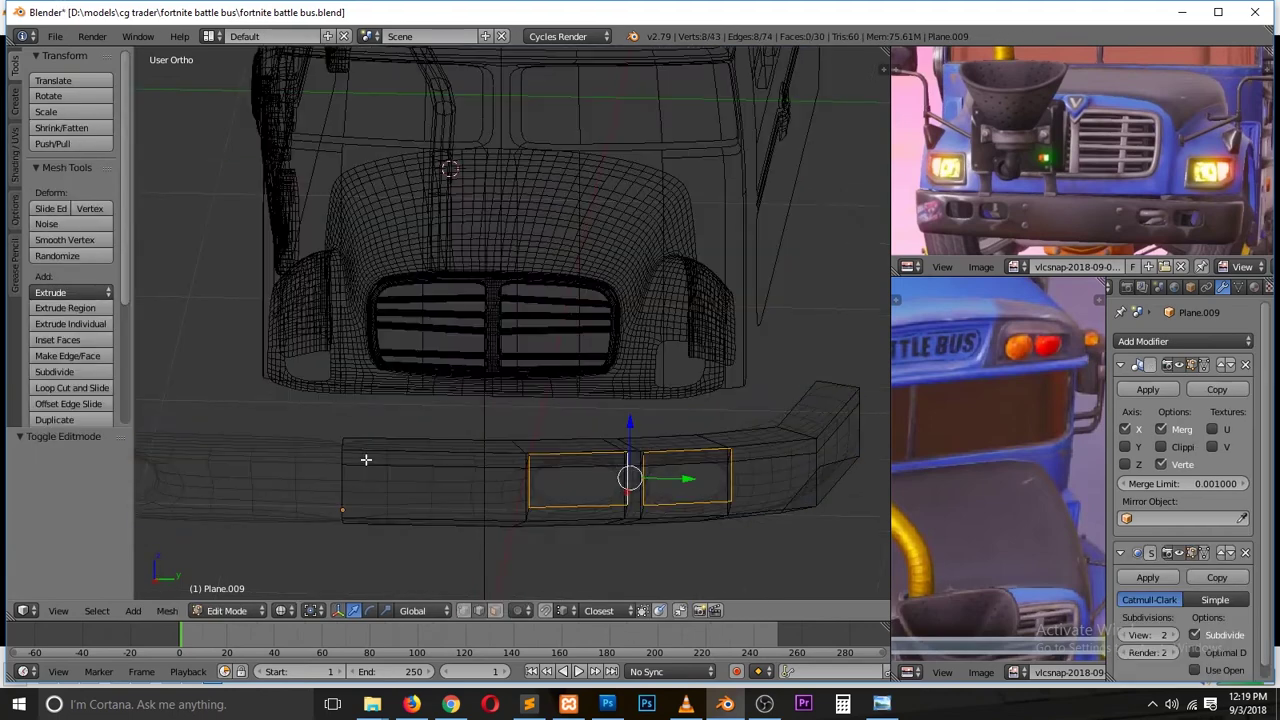
key("a")
key("a")
key("a")
key("z")
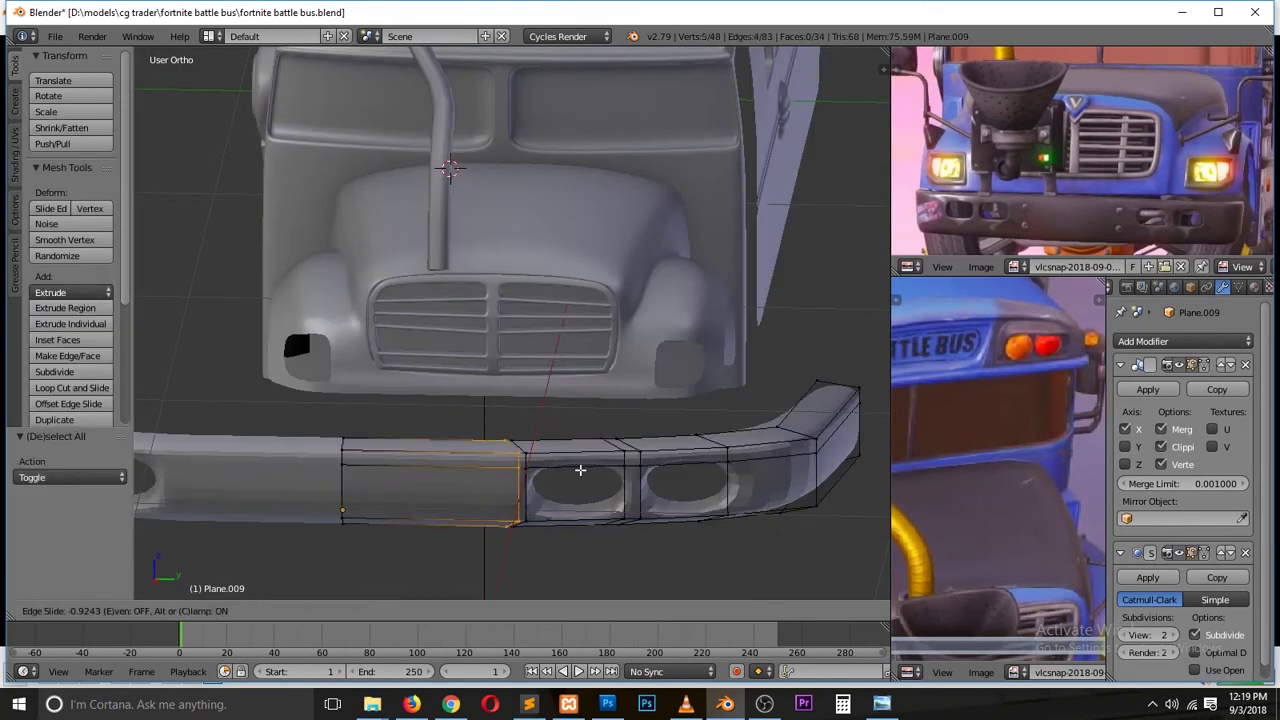
left_click(580, 469)
key("Tab")
Step: Add another loop cut across the bumper to tighten its shape
scroll(554, 471, "up", 2)
key("t")
scroll(368, 453, "up", 2)
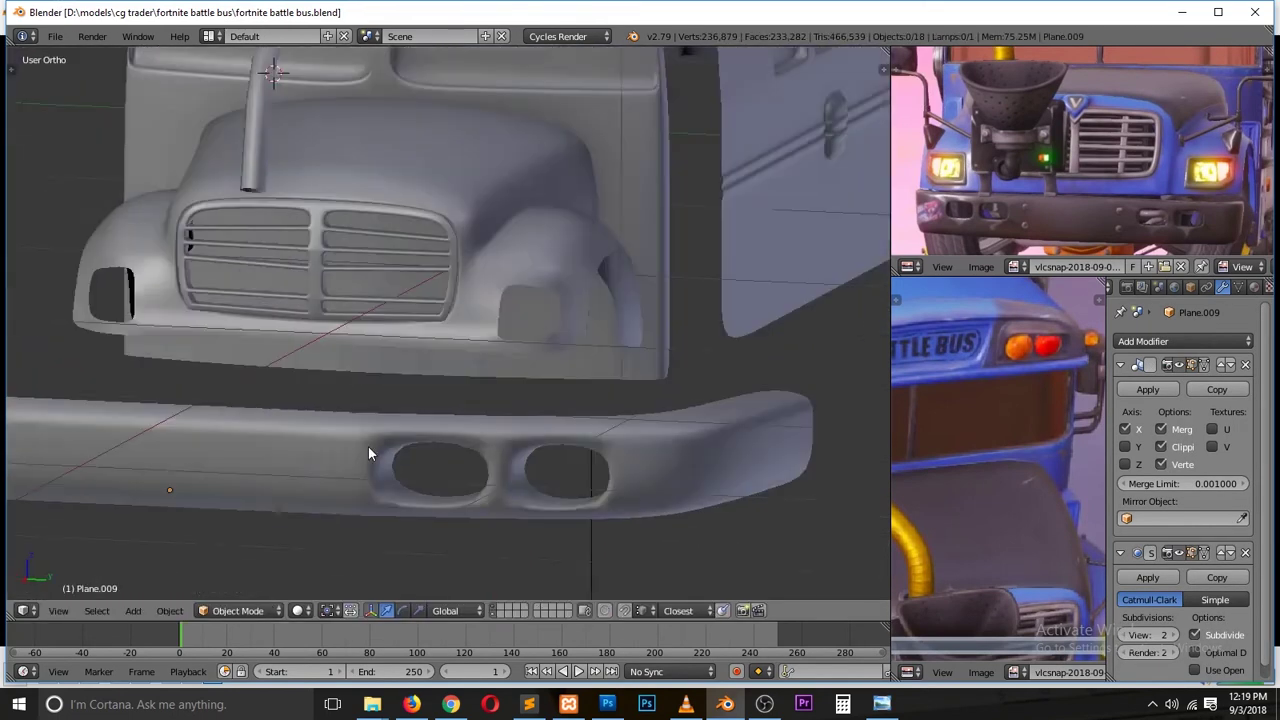
key("Tab")
scroll(368, 453, "down", 2)
key("ctrl+r")
left_click(346, 492)
scroll(333, 508, "down", 2)
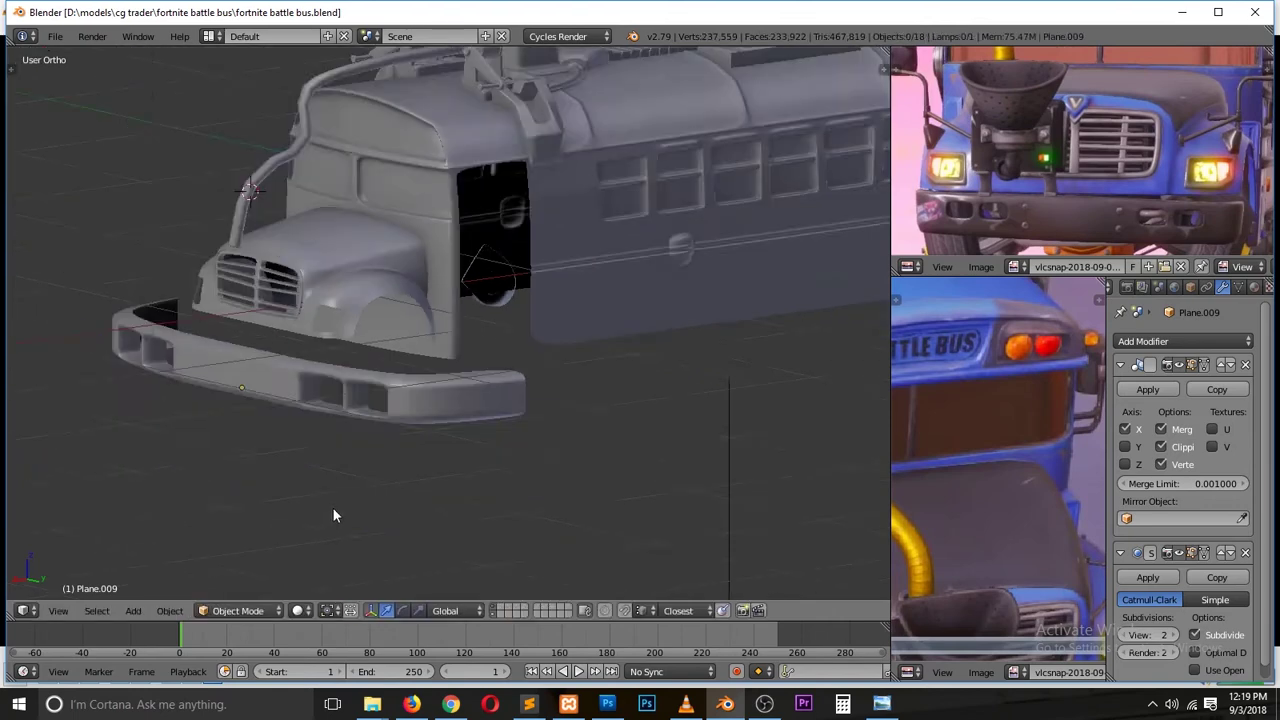
Step: Scale the bumper down to about 0.36 while checking the side and front views
key("KP_3")
key("KP_1")
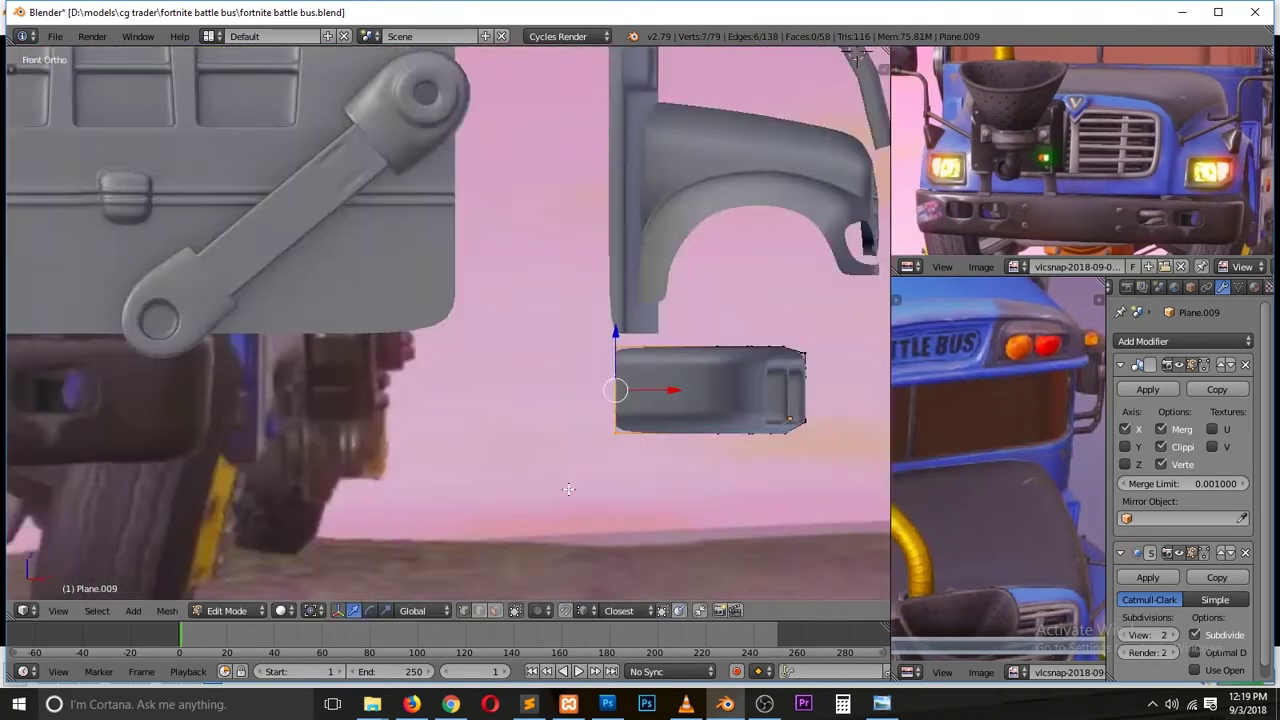
key("Tab")
key("ctrl+KP_1")
key("space")
key("Escape")
key("KP_1")
key("KP_3")
key("s")
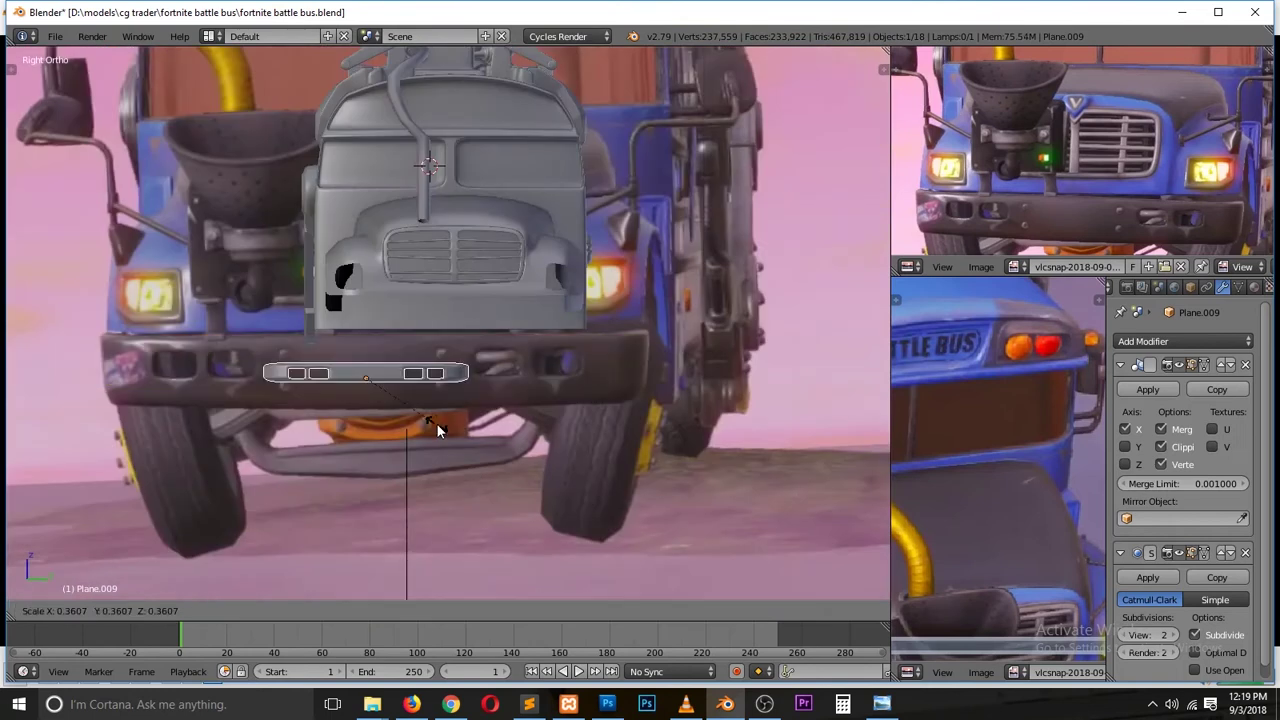
left_click(510, 397)
Step: Move the bumper along the X axis in the front view
scroll(521, 376, "down", 2)
key("KP_1")
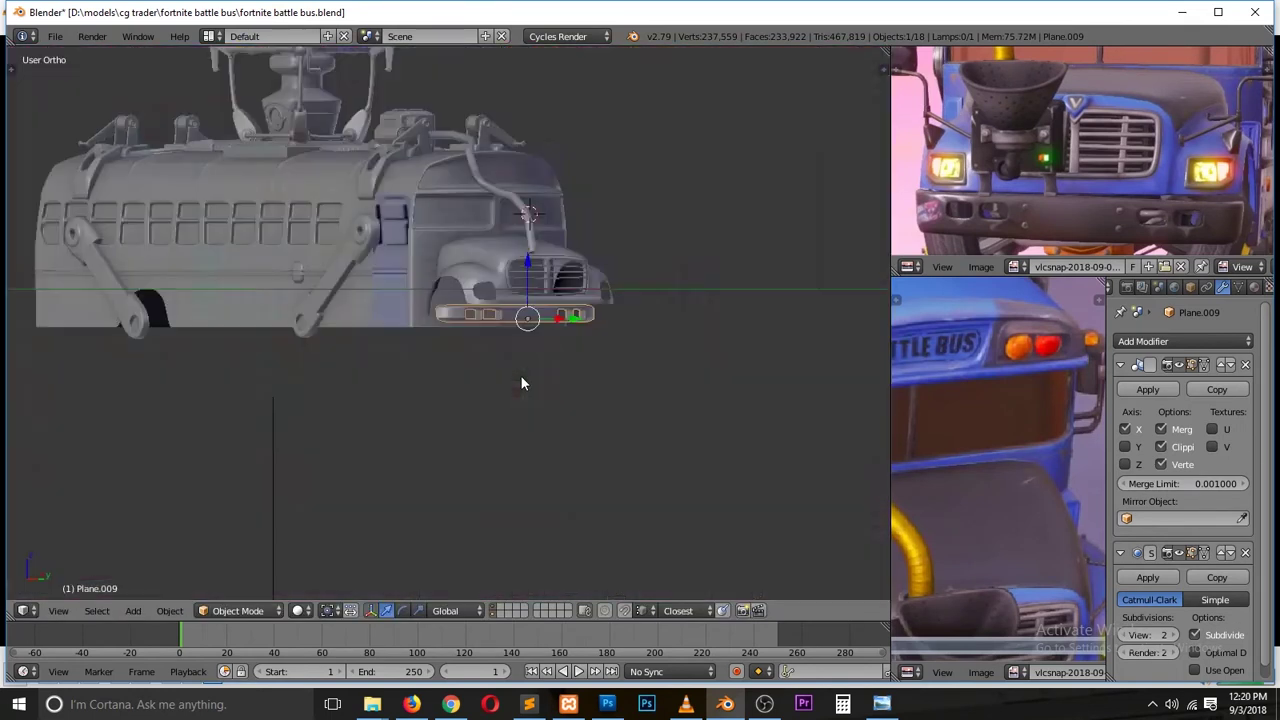
scroll(521, 376, "up", 4)
key("g")
key("x")
key("x")
key("x")
scroll(706, 377, "up", 2)
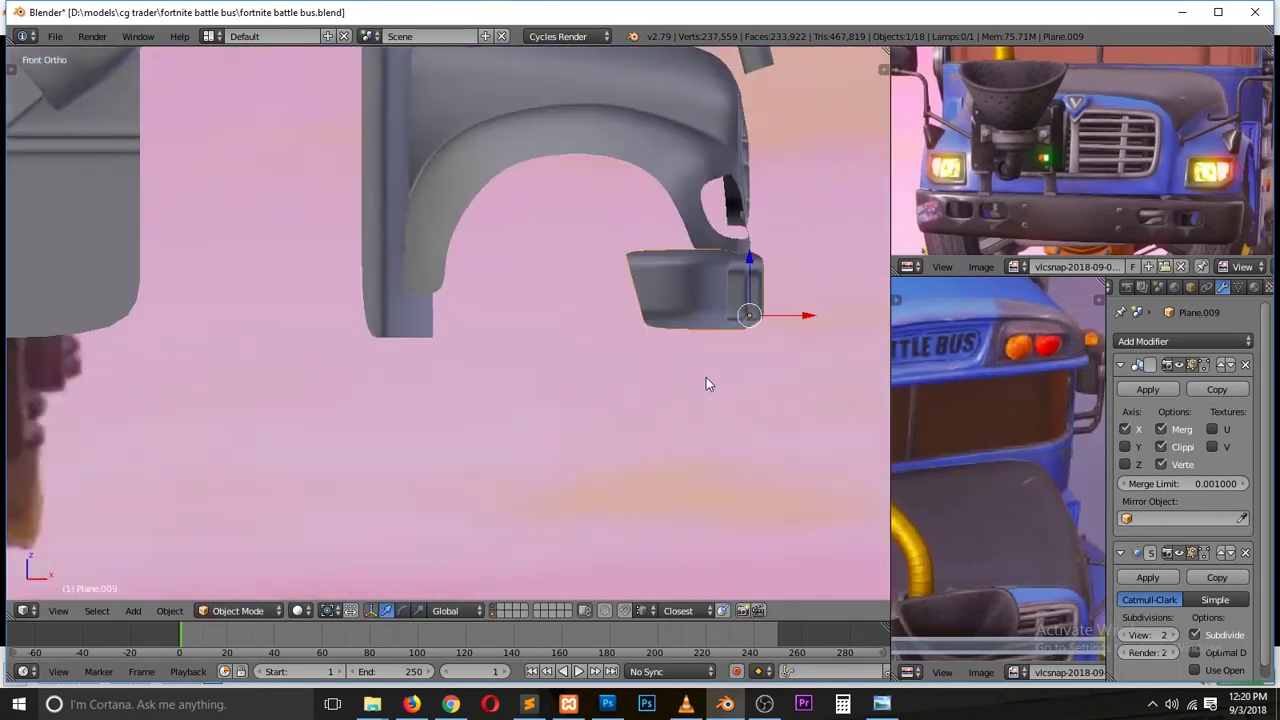
scroll(593, 316, "down", 3)
Step: Inspect the cab fender mesh in edit mode from the side view
right_click(545, 230)
key("Tab")
key("z")
key("a")
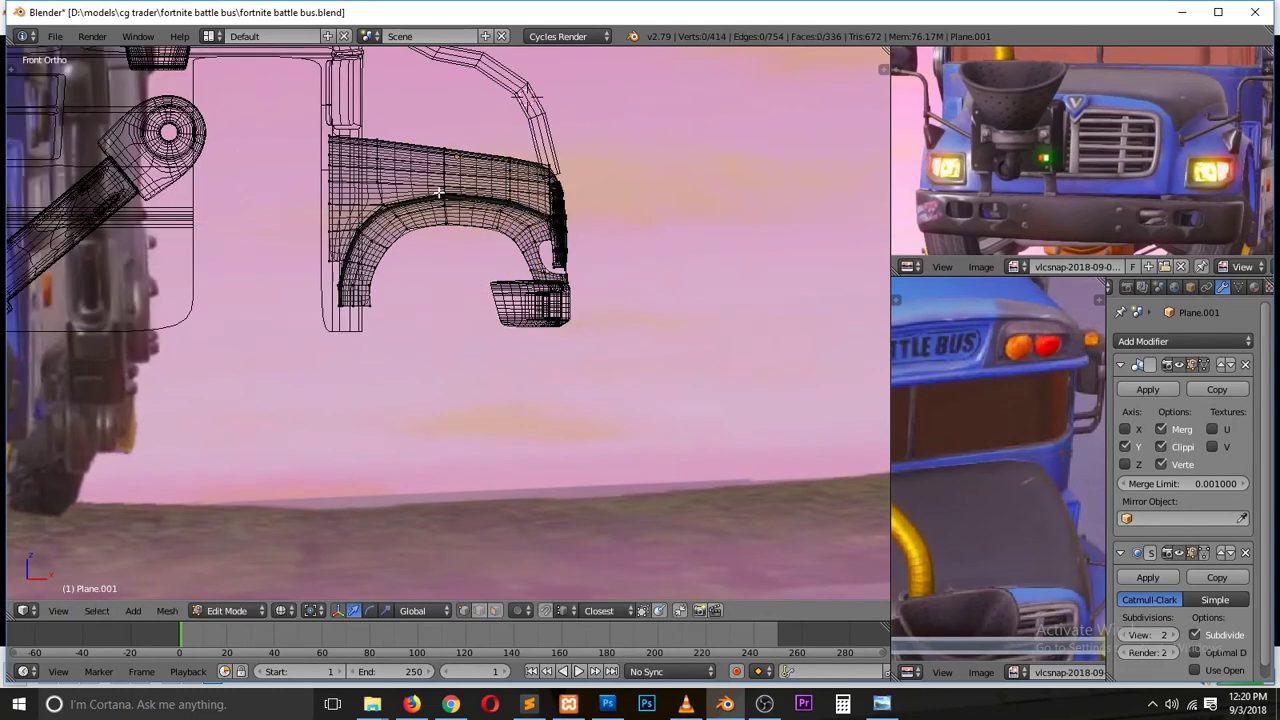
key("Tab")
key("z")
key("KP_3")
scroll(586, 323, "down", 3)
Step: Move the bumper vertically to match the reference height
right_click(616, 337)
key("Tab")
key("z")
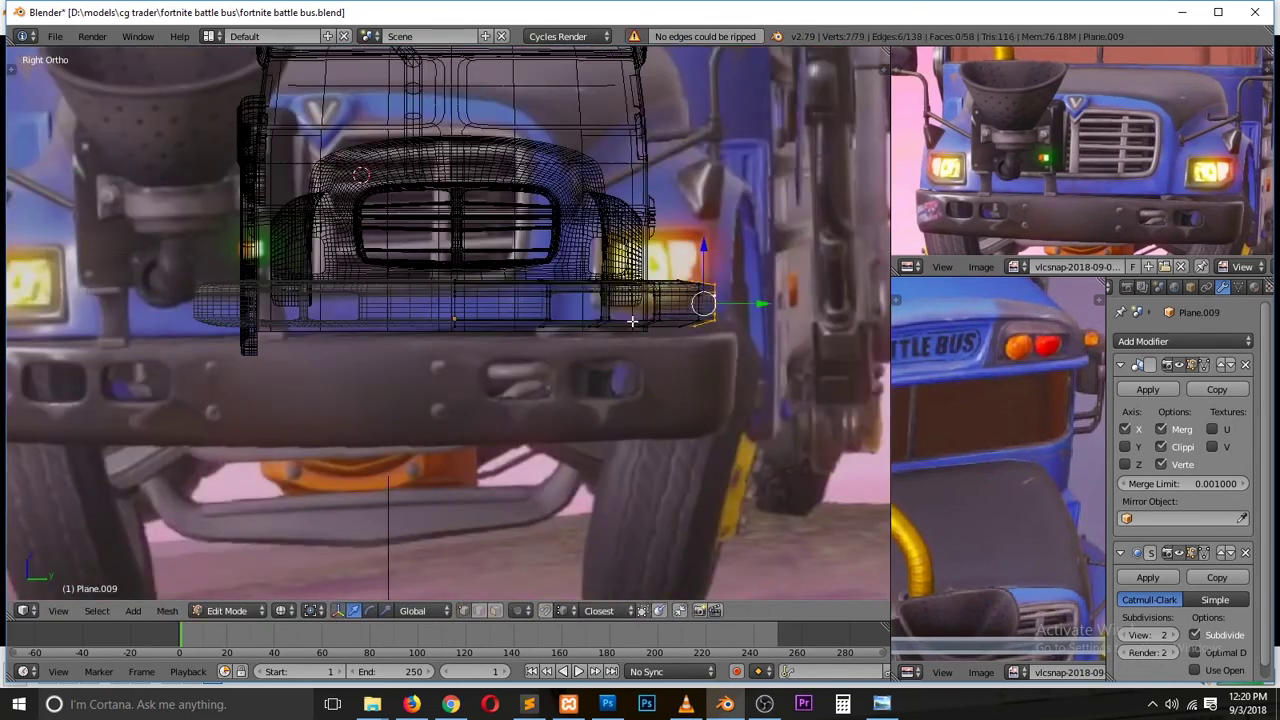
key("g")
key("y")
left_click(655, 309)
Step: Box-select part of the bumper, then reselect the bumper object from the cab front
key("a")
key("b")
left_click_drag(495, 268, 554, 354)
key("Tab")
key("z")
mouse_move(598, 318)
middle_mouse_down()
mouse_move(332, 380)
mouse_move(573, 505)
middle_mouse_up()
right_click(332, 380)
scroll(332, 380, "up", 3)
right_click(573, 511)
Step: Select the connected bumper piece and move it into position along one axis
key("Tab")
key("z")
key("a")
key("l")
key("z")
key("g")
left_click(504, 507)
key("Tab")
Step: Fill the cab's headlight hole with faces
right_click(535, 477)
key("Tab")
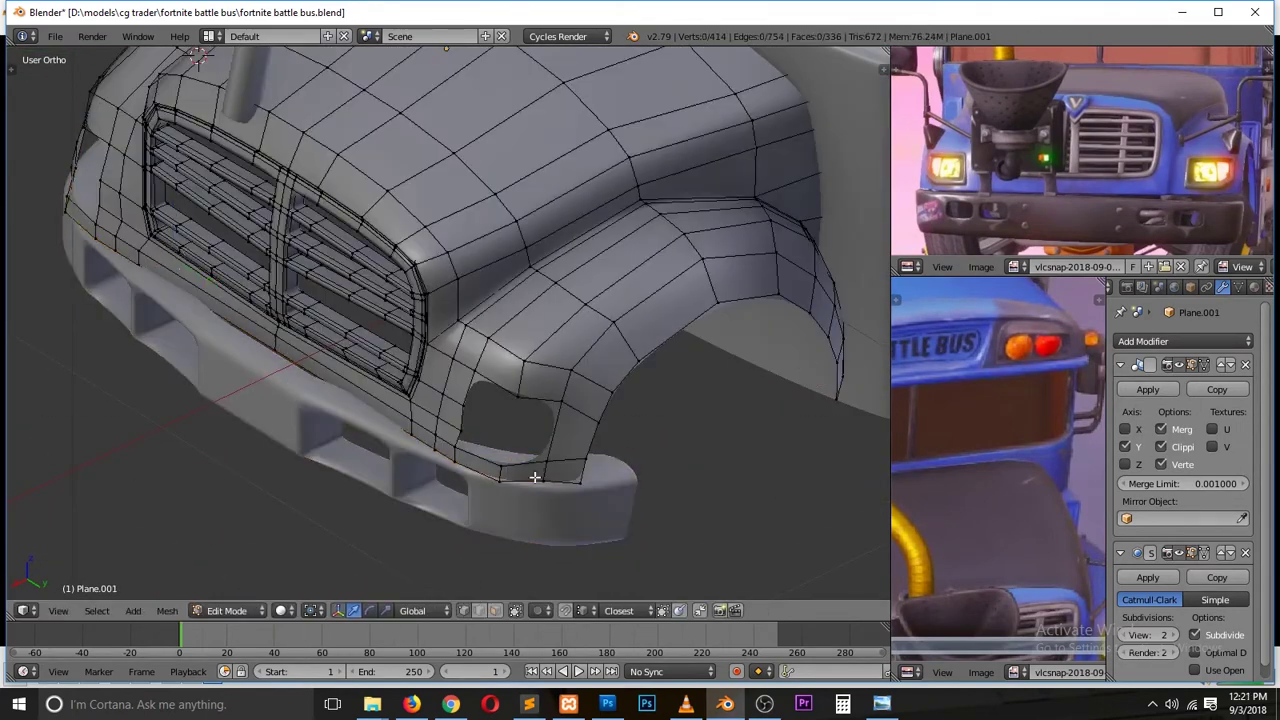
mouse_move(323, 384)
middle_mouse_down()
mouse_move(381, 393)
mouse_move(459, 349)
middle_mouse_up()
key("KP_3")
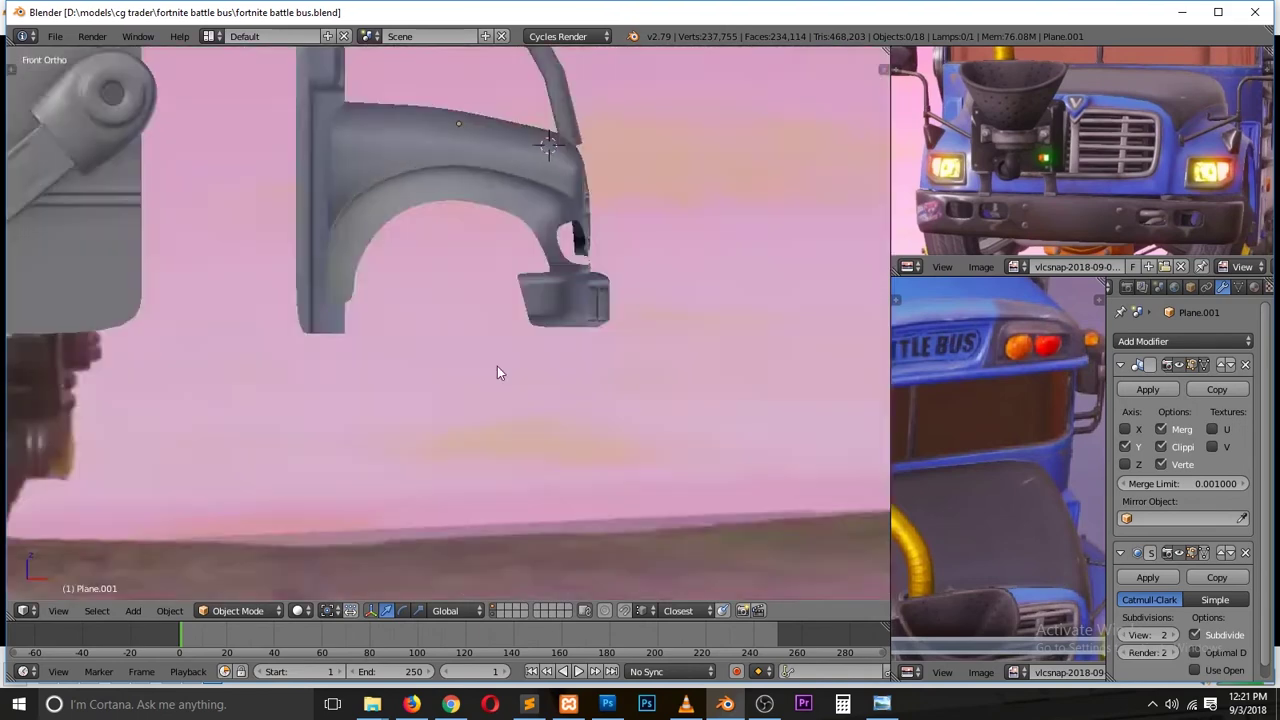
scroll(600, 250, "up", 3)
key("KP_1")
scroll(729, 180, "down", 4)
key("z")
mouse_move(560, 300)
middle_mouse_down()
mouse_move(425, 330)
mouse_move(386, 223)
middle_mouse_up()
key("f")
scroll(337, 371, "up", 3)
key("ctrl+Tab")
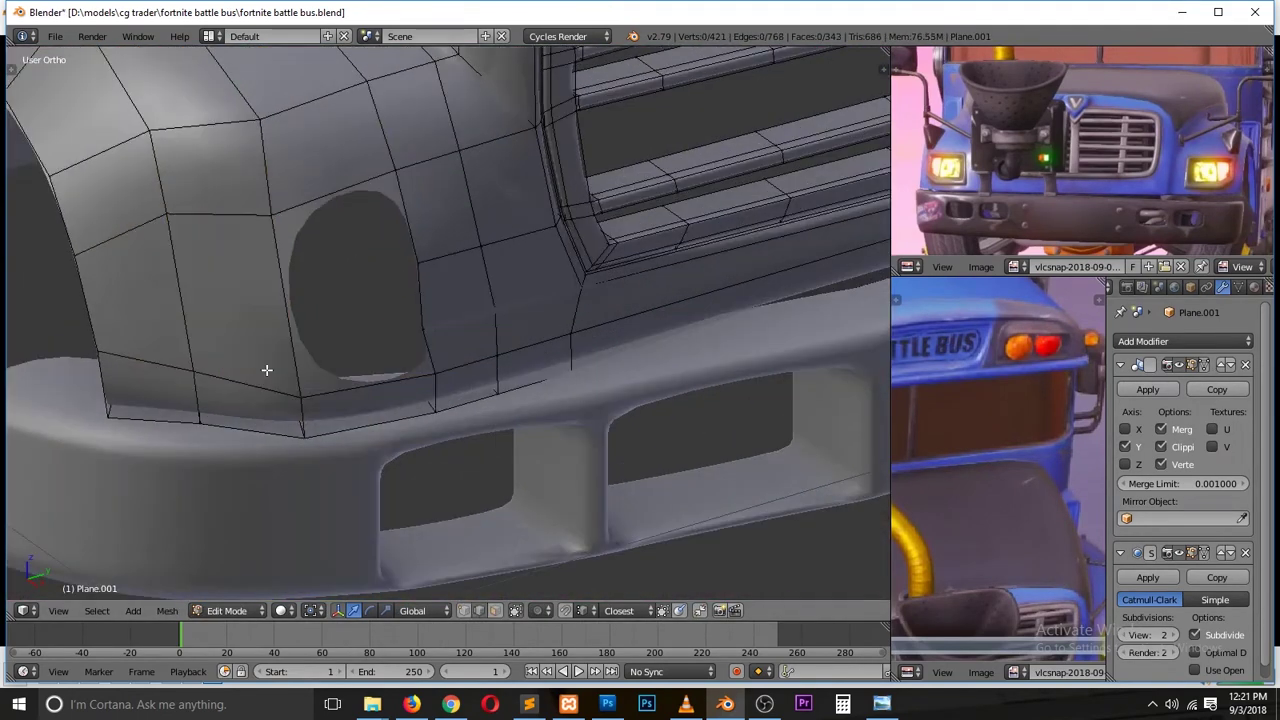
key("f")
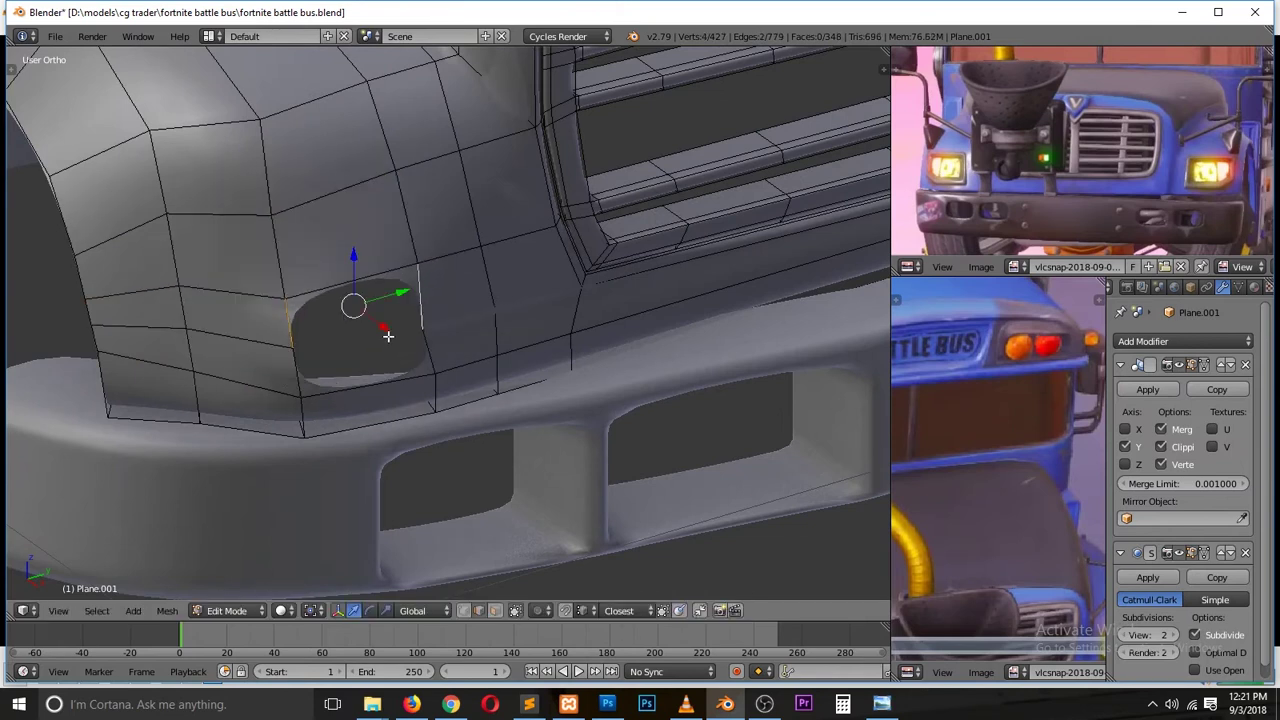
Step: Inset the headlight faces, extrude the ring along Y, and select the inner faces
scroll(391, 360, "down", 3)
key("a")
middle_click_drag(334, 323, 333, 259)
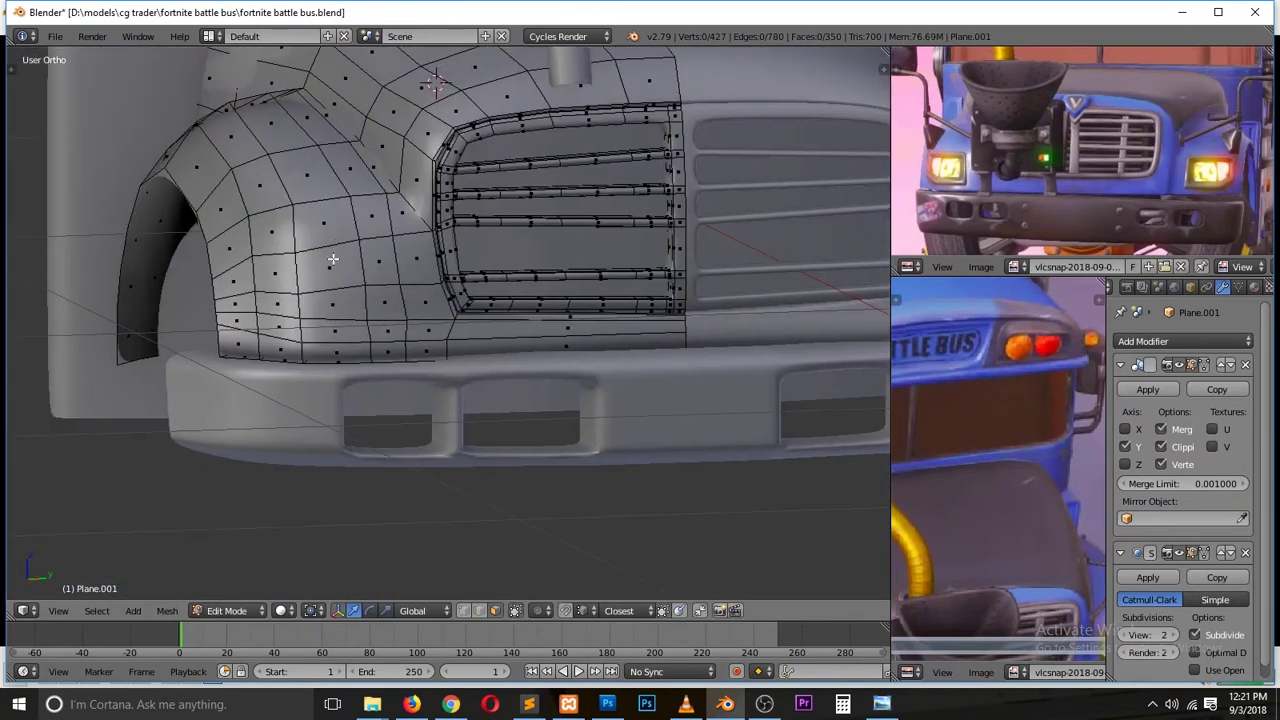
right_click(309, 309, "shift")
scroll(309, 309, "up", 2)
scroll(309, 309, "up", 2)
key("i")
key("e")
key("y")
left_click(503, 260)
middle_click_drag(503, 260, 583, 375)
right_click(454, 328)
right_click(583, 375, "shift")
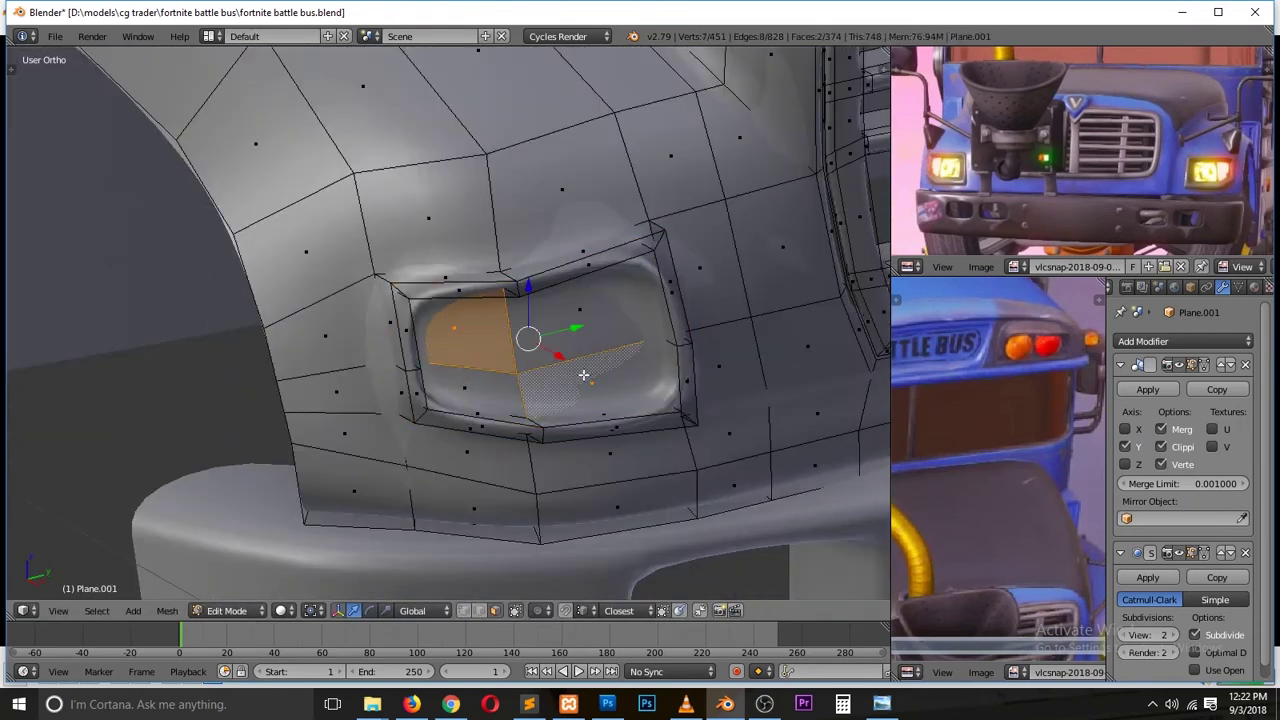
Step: Push the inner headlight faces inward and save the file, overwriting it
key("e")
scroll(666, 290, "down", 3)
key("ctrl+s")
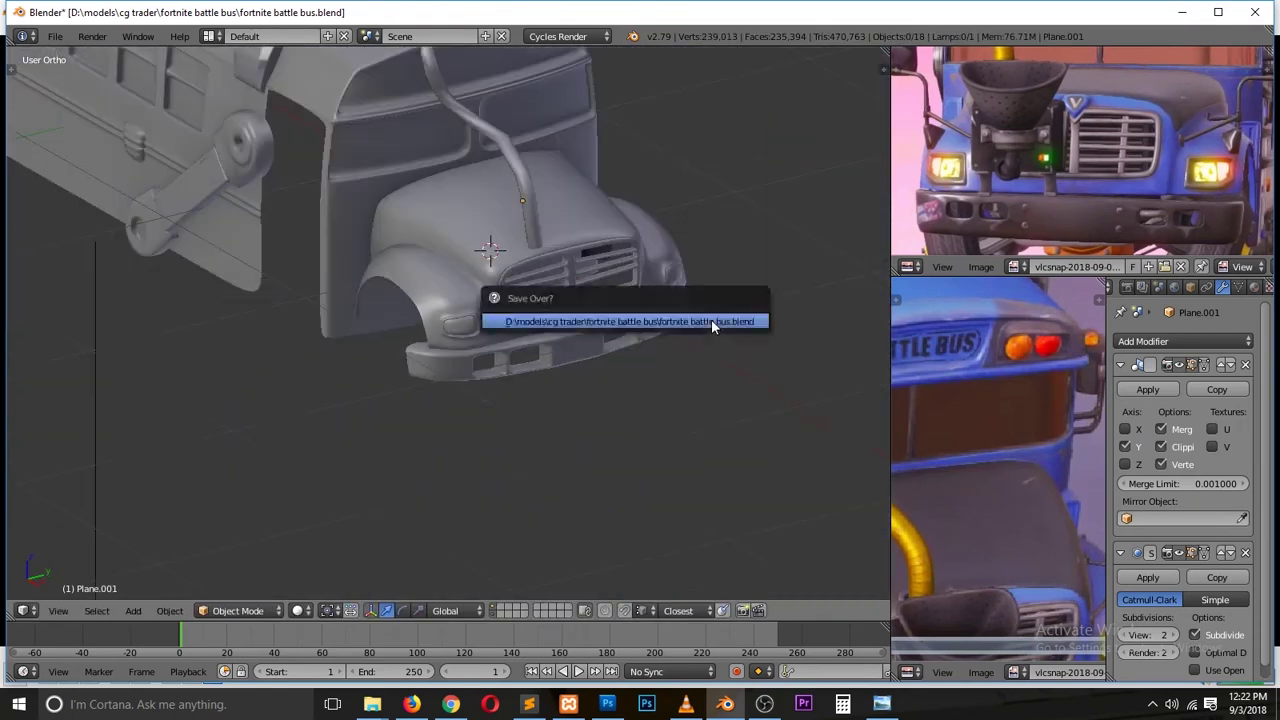
left_click(711, 319)
scroll(577, 345, "up", 2)
scroll(352, 248, "up", 2)
Step: Select a wheel-arch edge loop, leave cab editing and return to the front view
right_click(352, 248, "alt")
key("Tab")
scroll(429, 193, "down", 3)
key("ctrl+s")
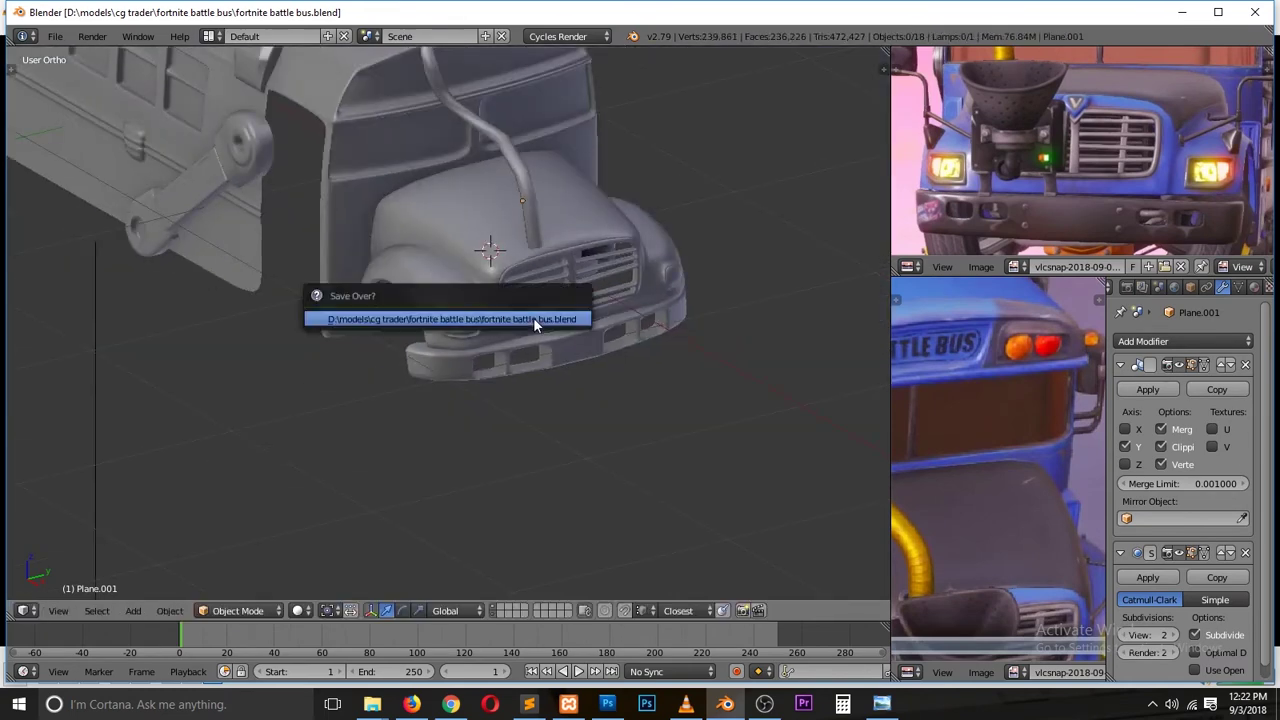
left_click(533, 317)
middle_click_drag(533, 317, 614, 236)
key("KP_1")
Step: Switch to a different background reference image and show the model as wireframe
key("n")
left_click(767, 340)
left_click(820, 385)
scroll(264, 255, "up", 3)
key("z")
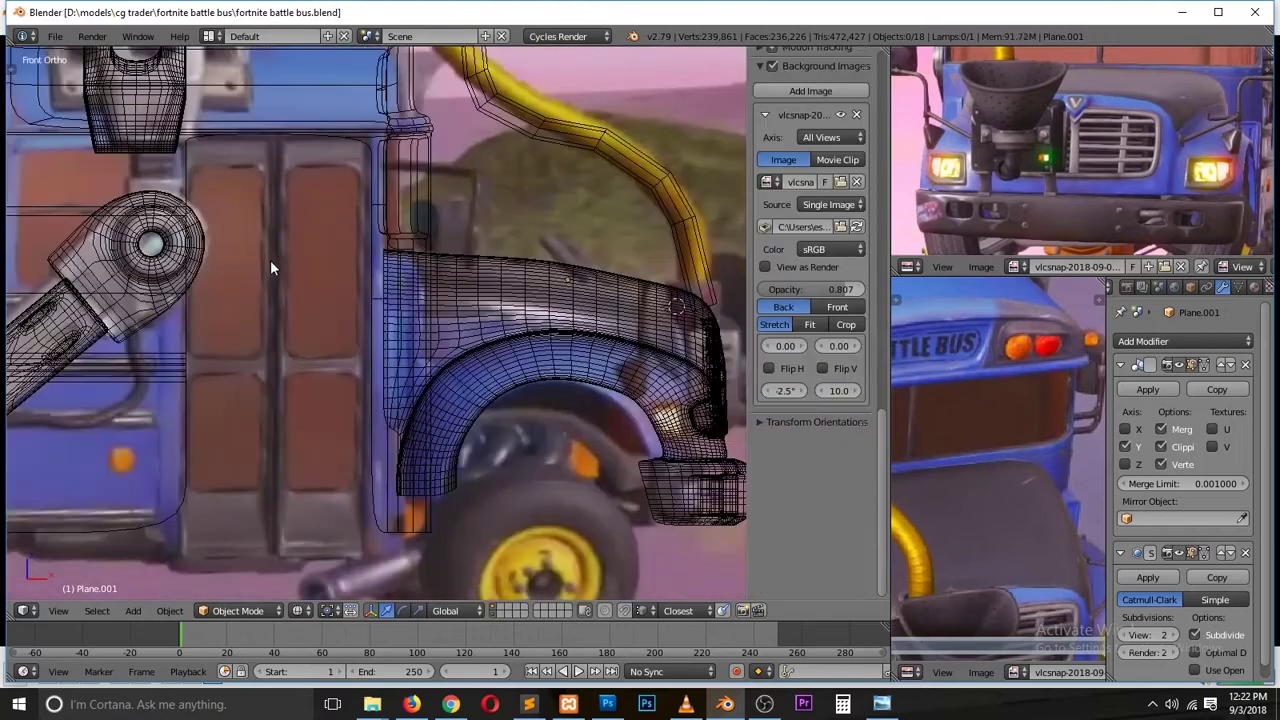
Step: Add a new plane for the door panel and extrude its edge into shape
key("shift+a")
left_click(316, 296)
scroll(433, 324, "up", 3)
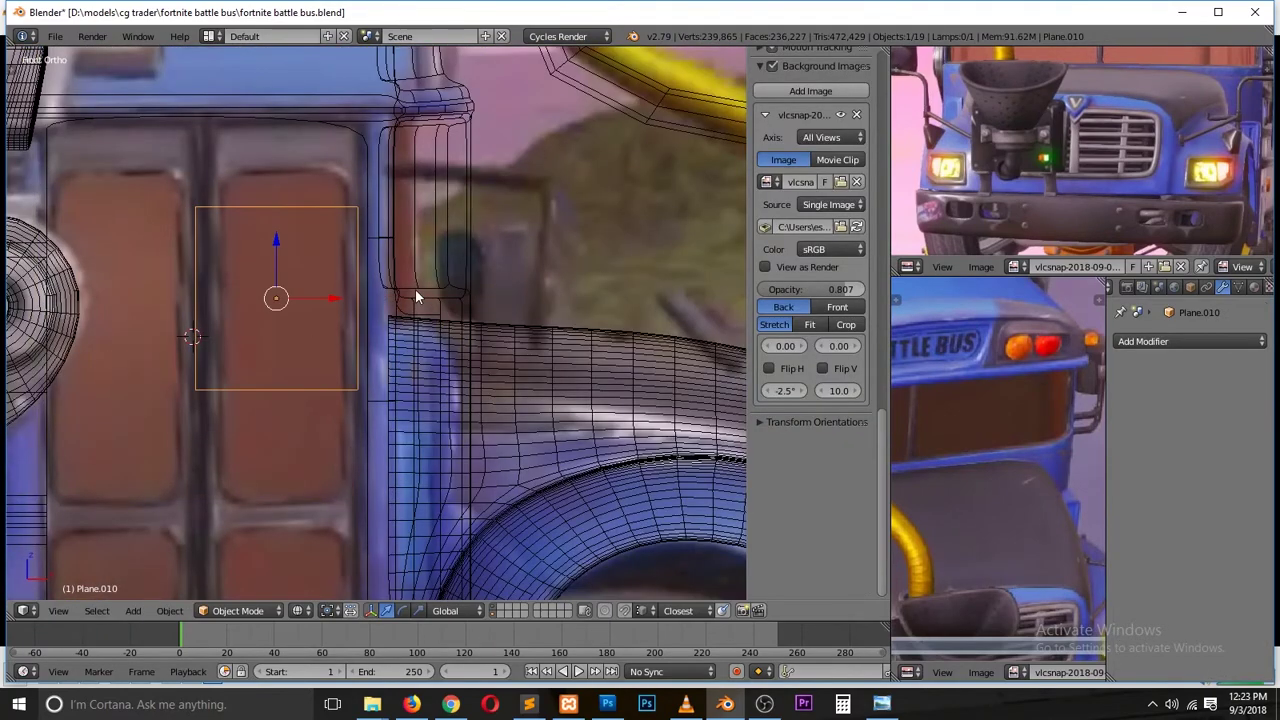
key("Tab")
scroll(389, 300, "down", 2)
left_click(338, 366)
scroll(338, 366, "up", 3, "shift")
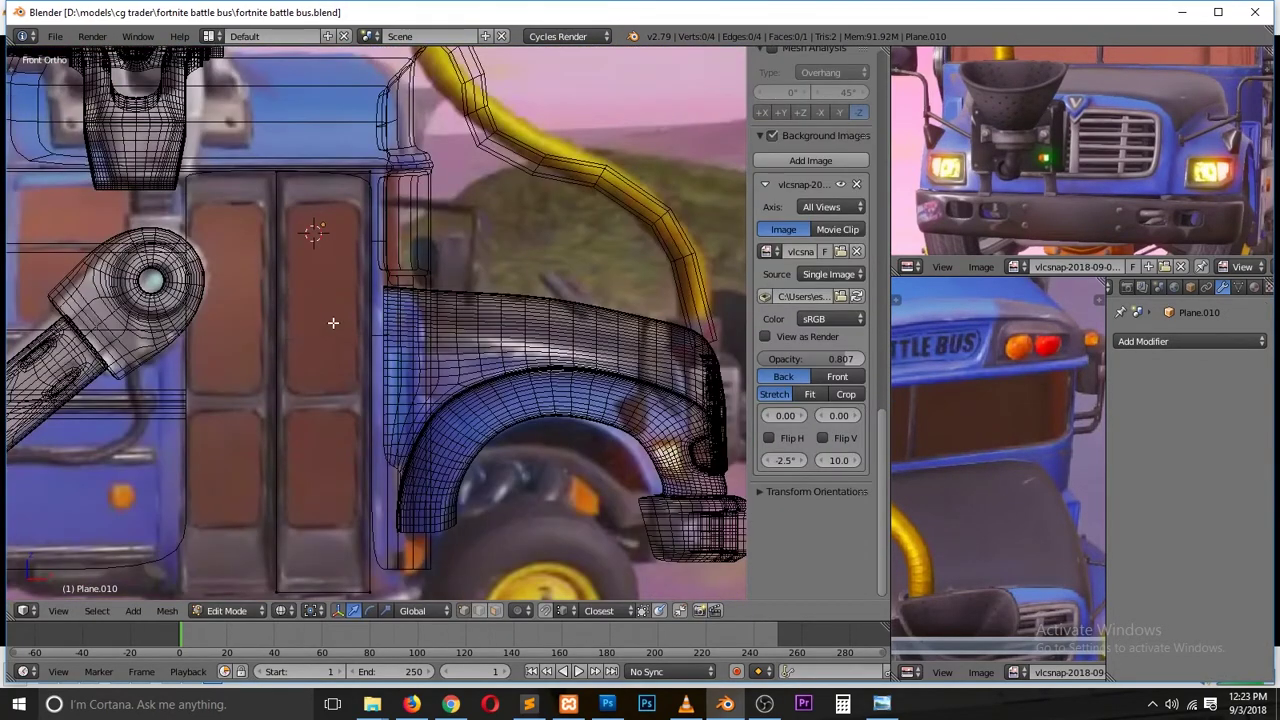
Step: Loop-cut the door panel, select its upper and lower faces, and add level-1 subdivision
key("ctrl+r")
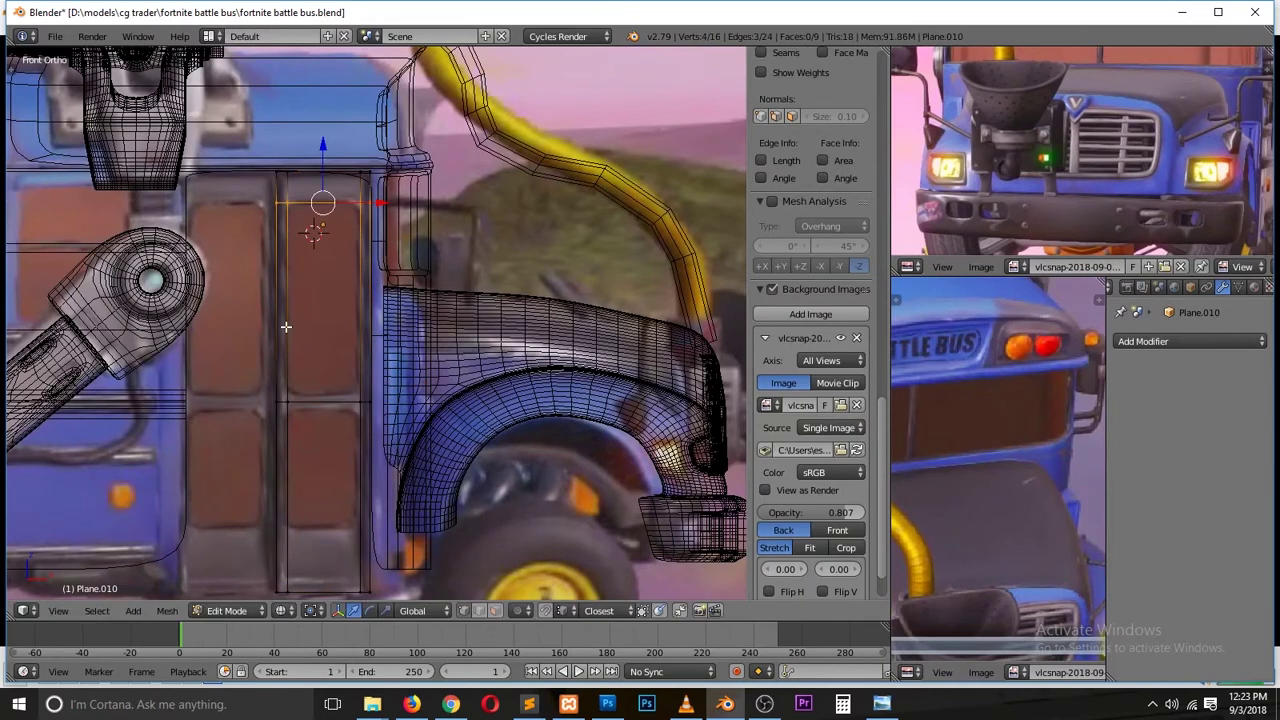
left_click(286, 326)
key("ctrl+Tab")
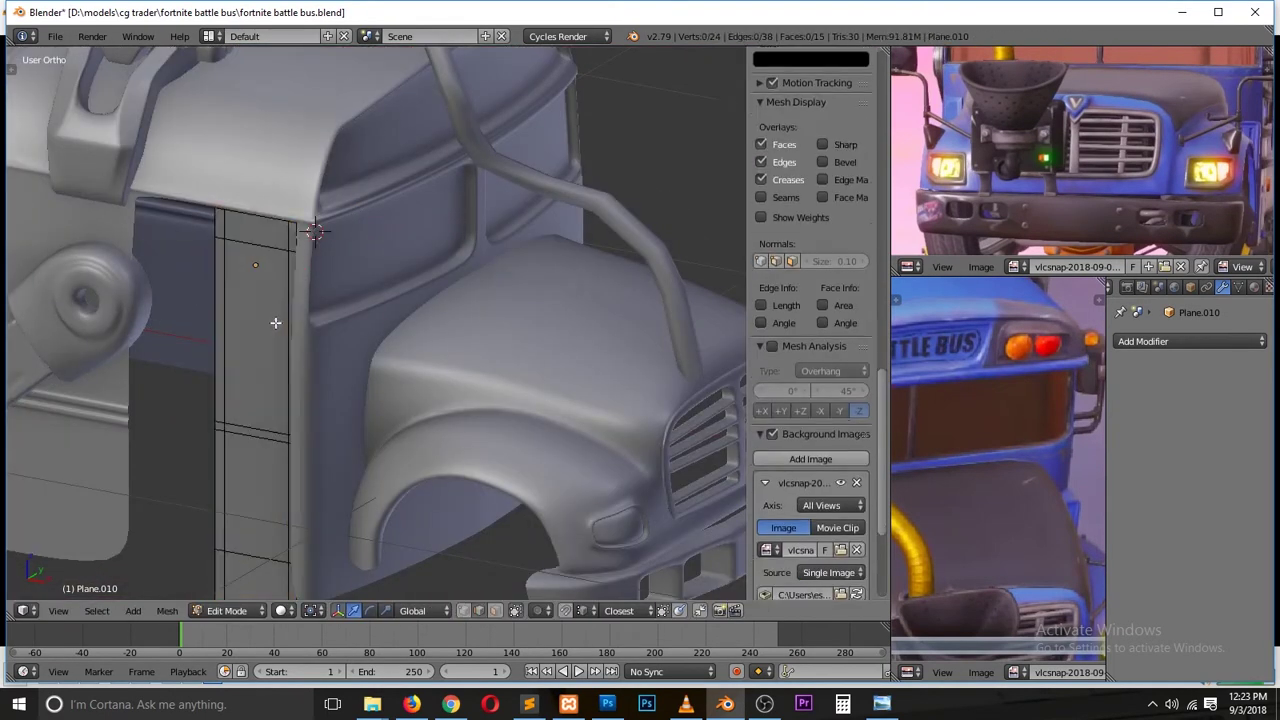
left_click(275, 322)
left_click(258, 497, "shift")
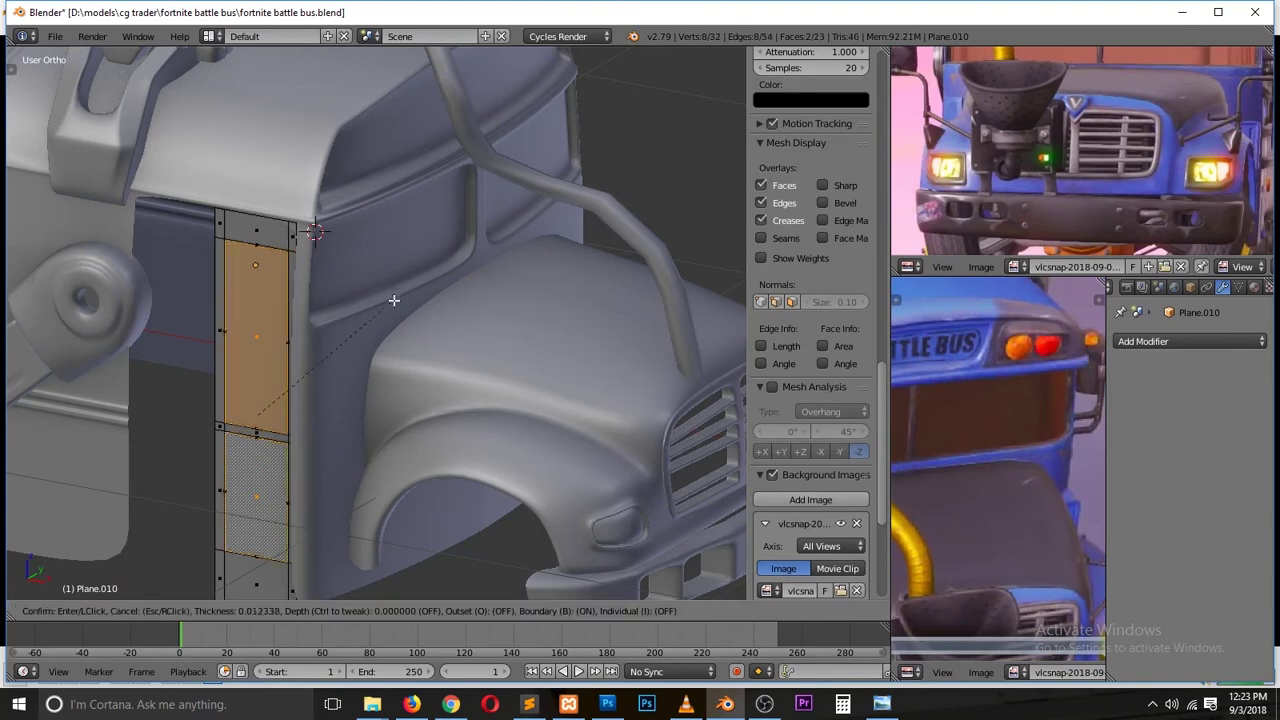
key("ctrl+1")
Step: Add another loop cut on the door, slide it into place, then exit to Object Mode
key("KP_1")
key("z")
key("ctrl+r")
left_click(344, 281)
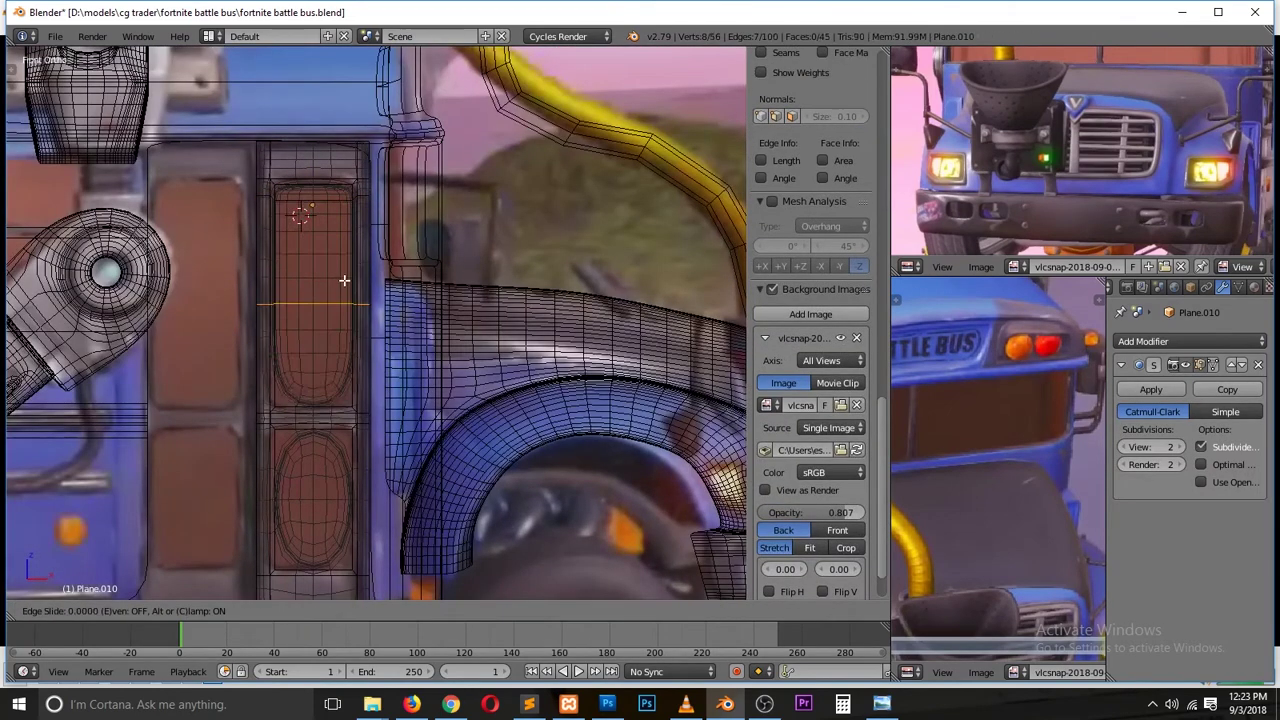
left_click(366, 430)
key("z")
mouse_move(376, 353)
middle_mouse_down()
mouse_move(253, 325)
mouse_move(469, 380)
mouse_move(345, 396)
middle_mouse_up()
key("Tab")
key("KP_1")
key("a")
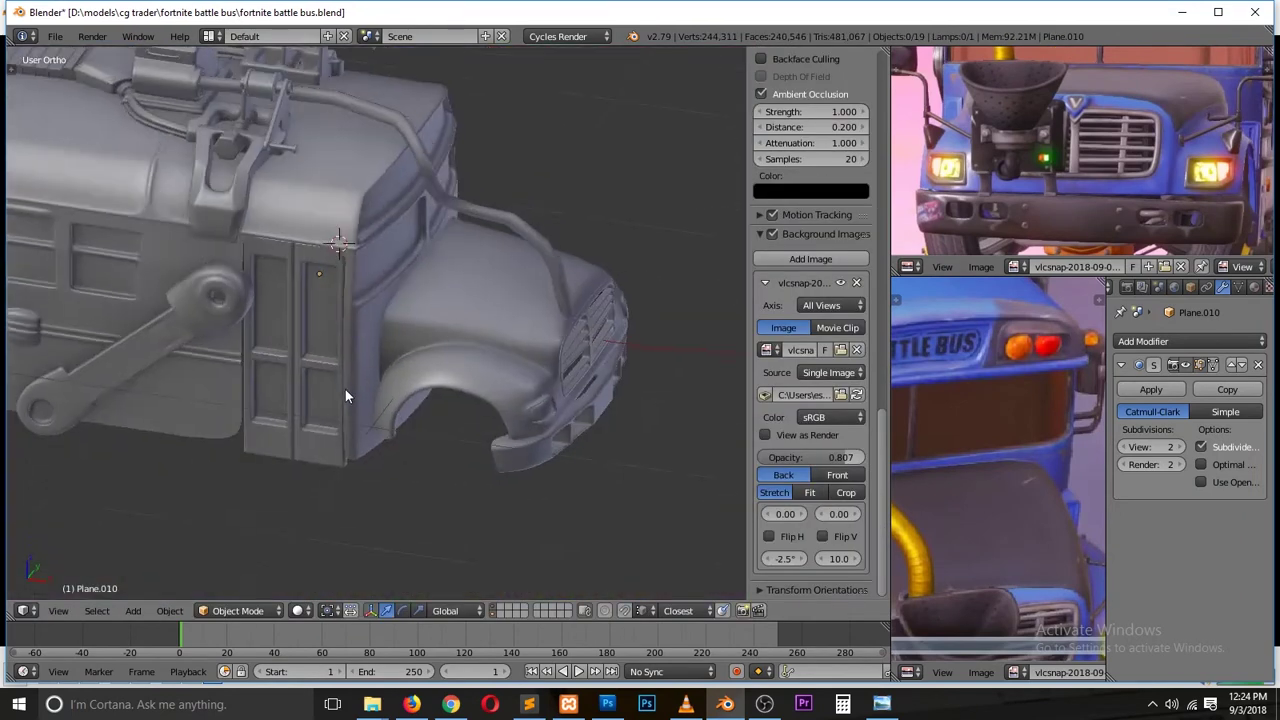
right_click(223, 440)
key("Tab")
scroll(246, 429, "down", 3)
scroll(194, 343, "up", 3)
mouse_move(194, 343)
middle_mouse_down()
mouse_move(263, 387)
mouse_move(400, 320)
mouse_move(586, 134)
mouse_move(328, 445)
mouse_move(514, 457)
mouse_move(410, 487)
middle_mouse_up()
scroll(328, 445, "up", 3)
key("z")
key("z")
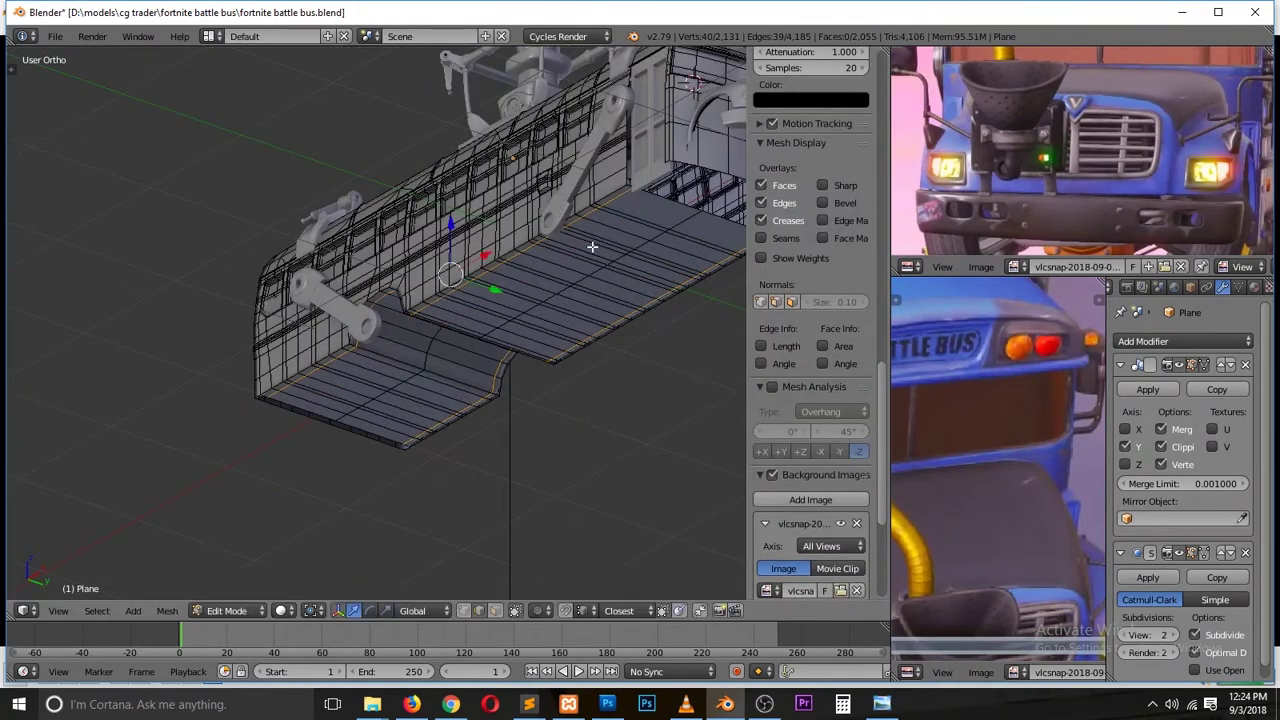
mouse_move(592, 246)
middle_mouse_down()
mouse_move(534, 297)
mouse_move(337, 374)
mouse_move(490, 330)
mouse_move(500, 378)
mouse_move(560, 440)
middle_mouse_up()
scroll(337, 374, "up", 3)
right_click(500, 378)
scroll(587, 487, "down", 5)
middle_click_drag(587, 487, 639, 580)
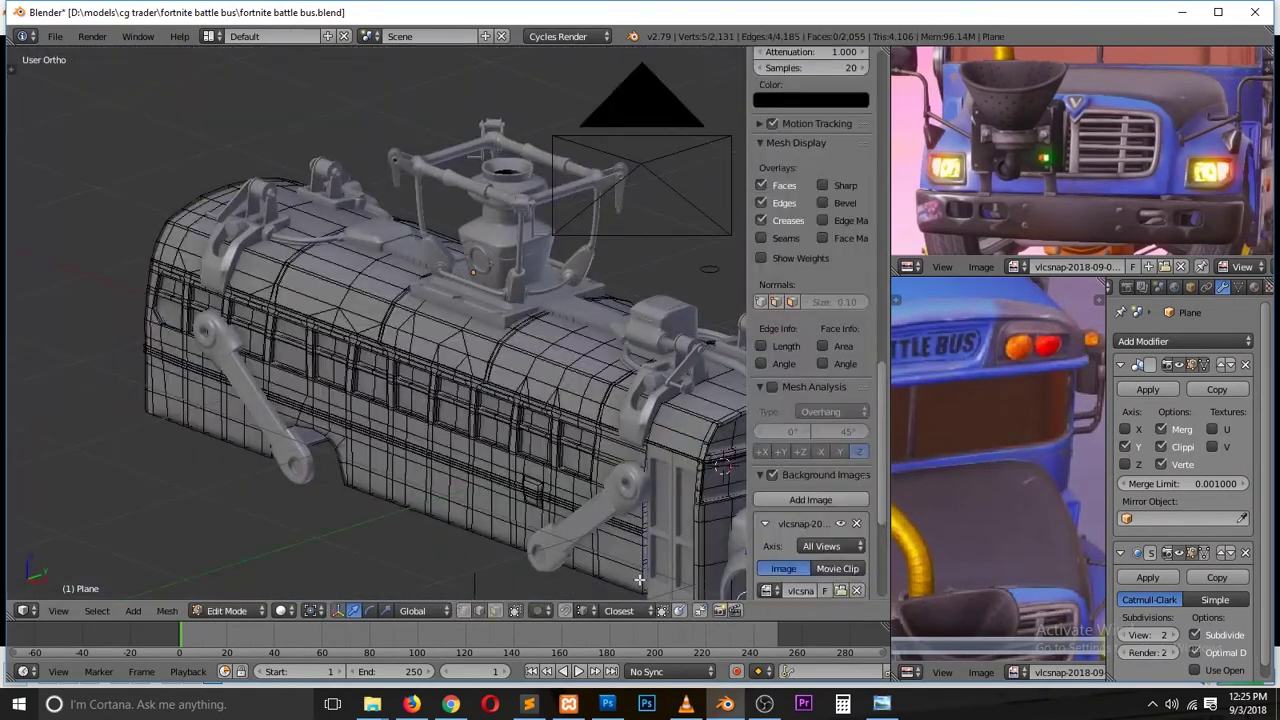
key("Tab")
key("KP_1")
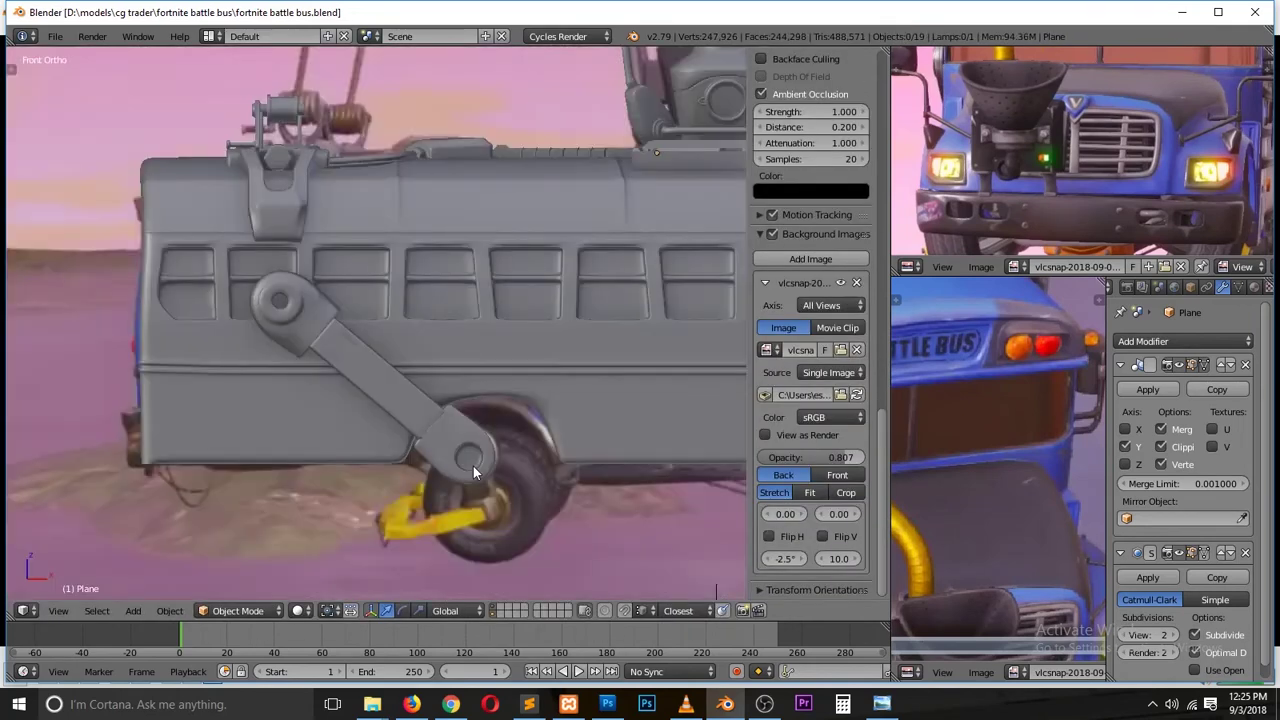
middle_click_drag(473, 466, 439, 431)
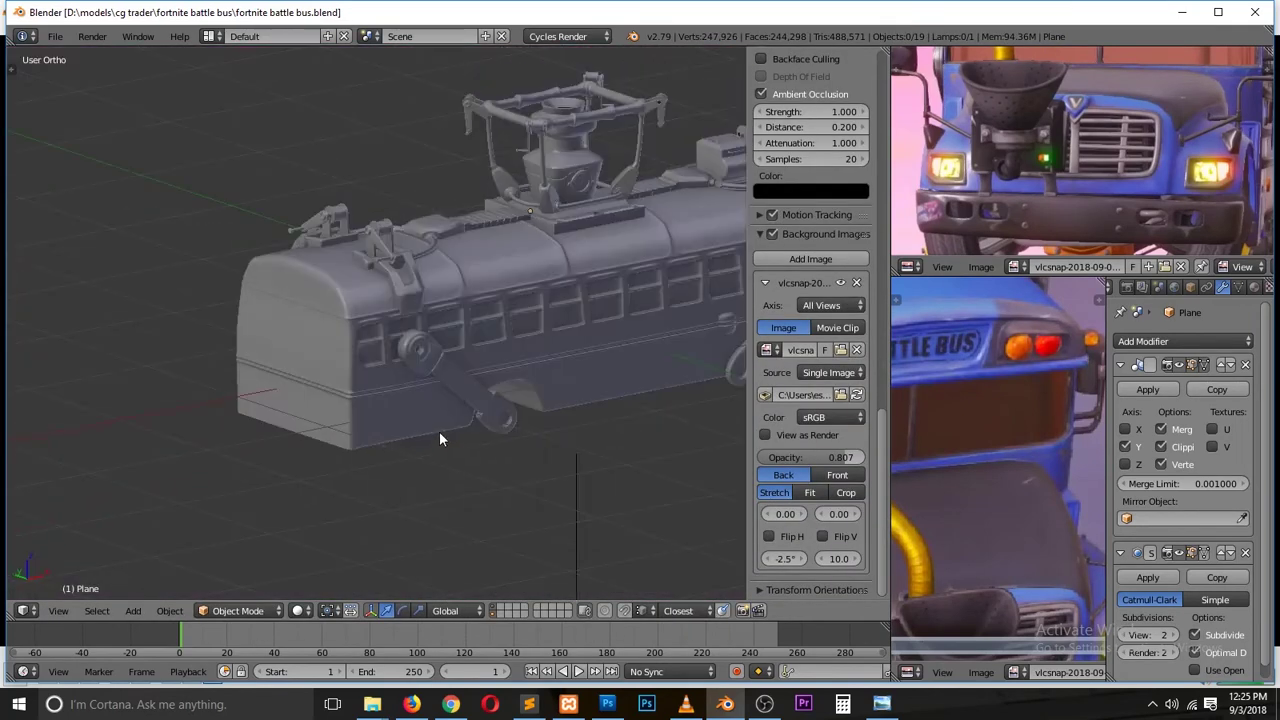
key("n")
key("n")
key("n")
mouse_move(560, 300)
middle_mouse_down()
mouse_move(423, 238)
mouse_move(549, 332)
mouse_move(501, 354)
mouse_move(257, 397)
mouse_move(506, 371)
mouse_move(437, 380)
middle_mouse_up()
key("KP_1")
scroll(562, 341, "down", 5)
key("KP_1")
Step: Move the rope into place and bring up its curve shape and bevel settings
key("KP_1")
Step: Add a plane for the rope and delete all its vertices
scroll(457, 380, "up", 4)
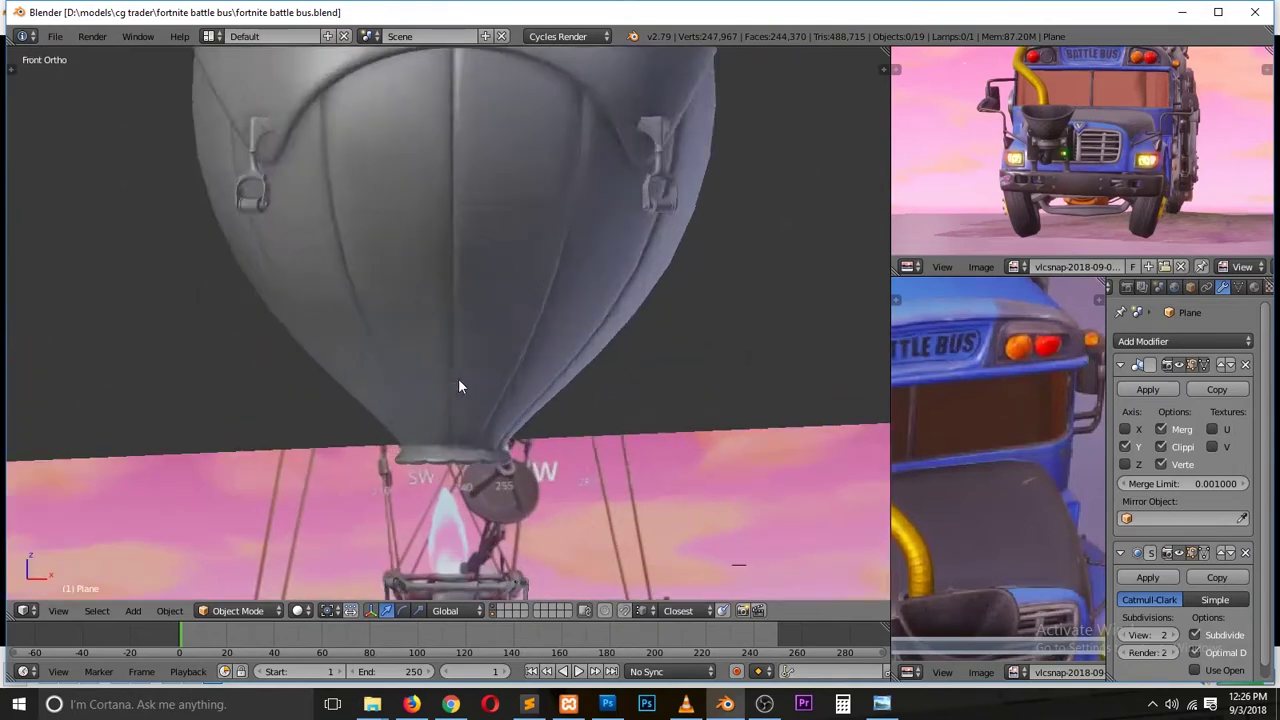
key("z")
key("shift+a")
left_click(410, 266)
key("Tab")
middle_click_drag(408, 278, 165, 178)
key("x")
left_click(165, 178)
key("ctrl+KP_7")
key("KP_1")
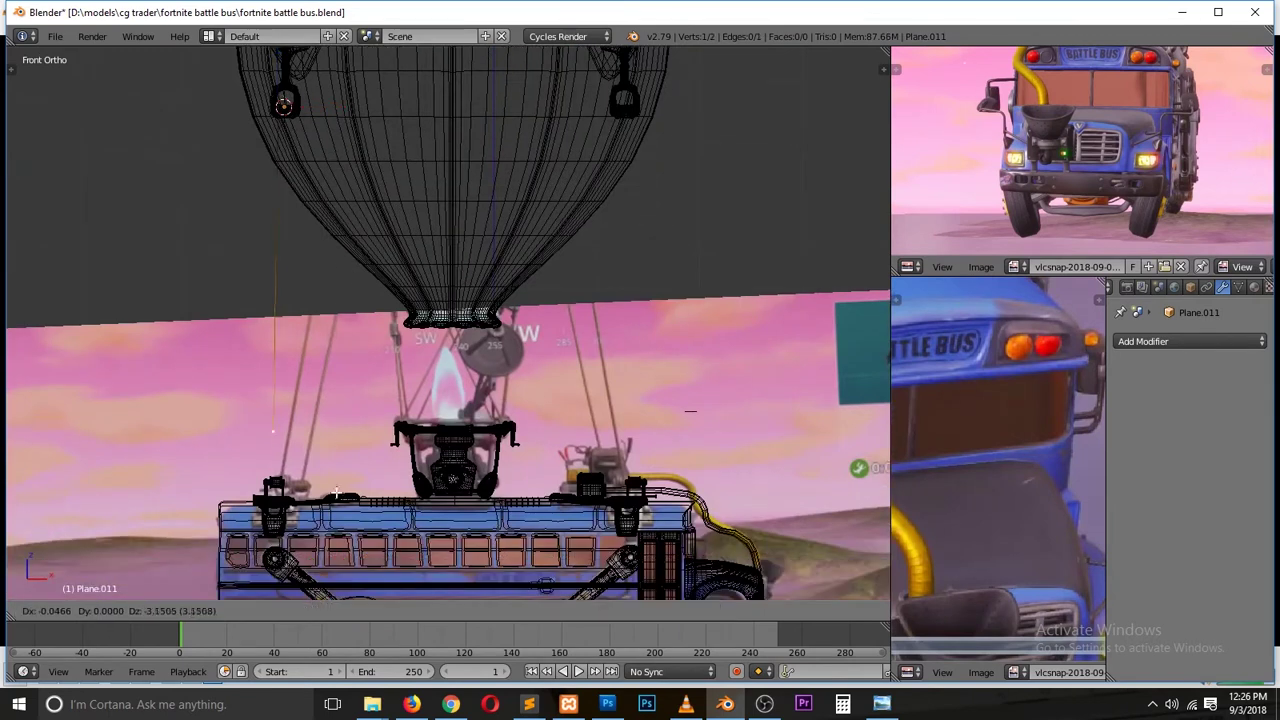
middle_click_drag(349, 351, 338, 402)
key("z")
key("KP_3")
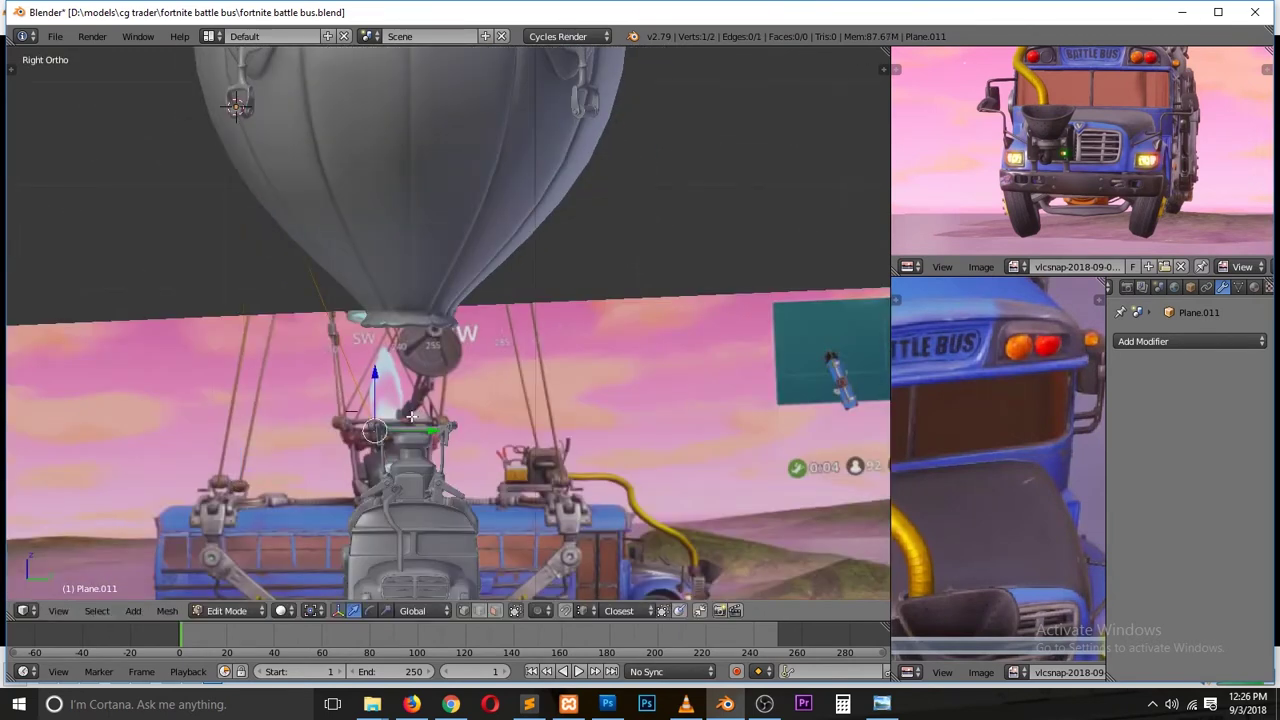
key("KP_1")
key("g")
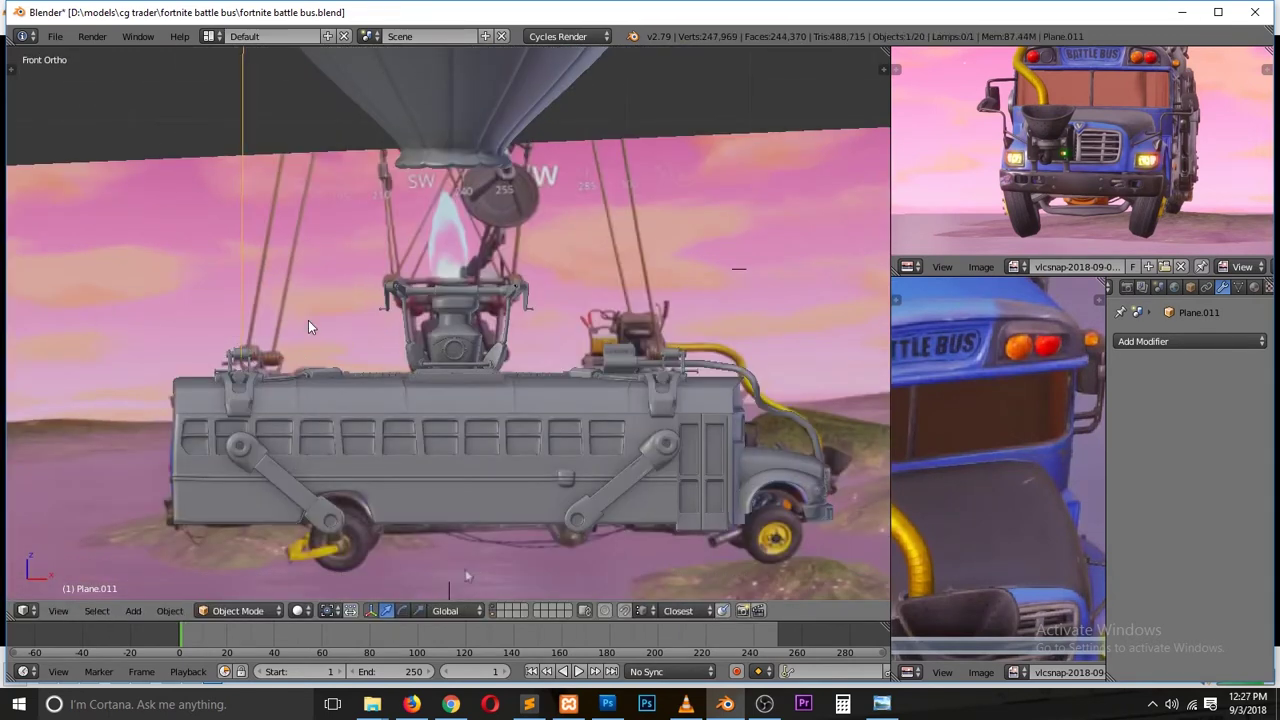
left_click(1238, 287)
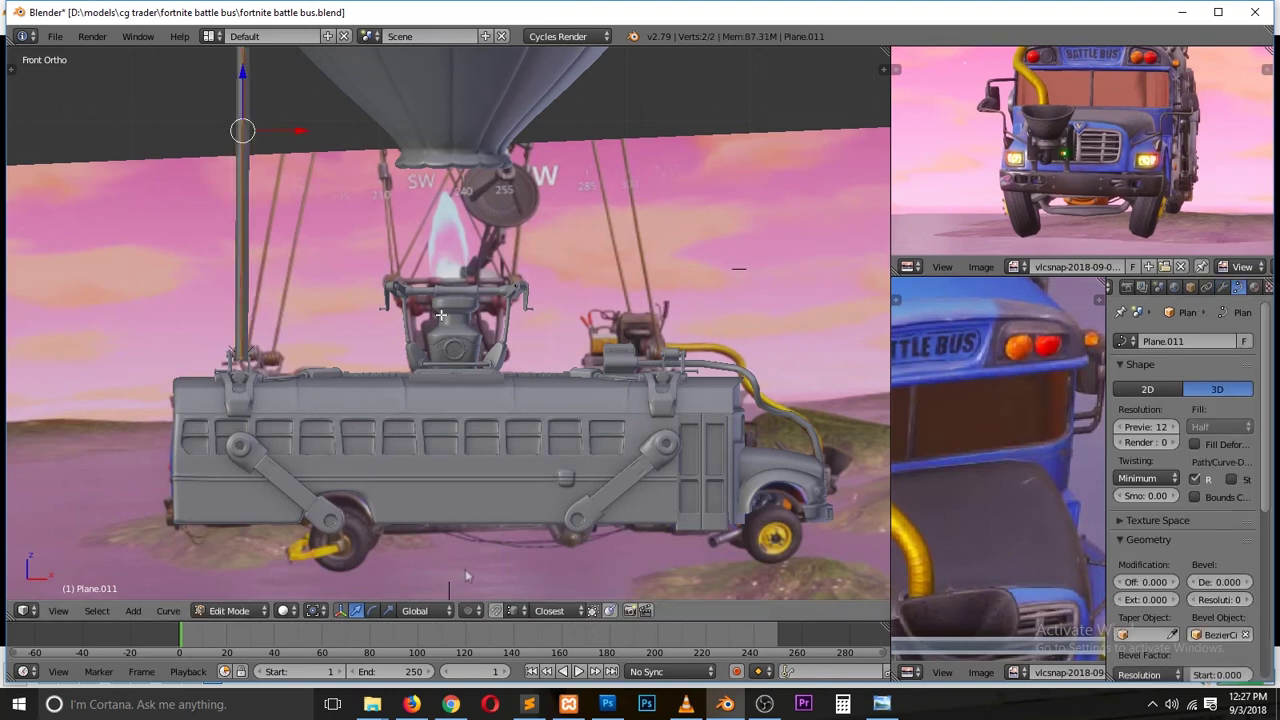
Step: Select both rope points and extrude the rope with a new point
scroll(440, 315, "up", 3)
middle_click_drag(440, 315, 640, 455)
scroll(678, 437, "down", 4)
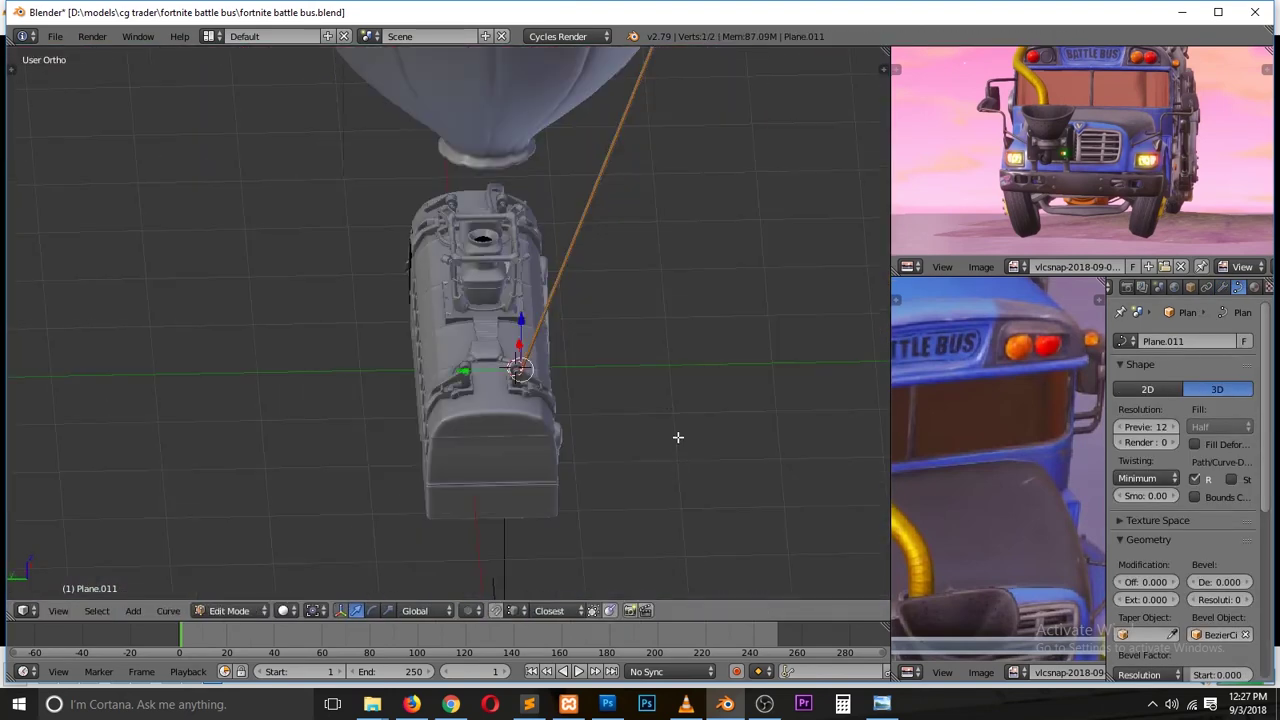
key("KP_1")
scroll(544, 369, "up", 2)
scroll(538, 361, "down", 2)
key("a")
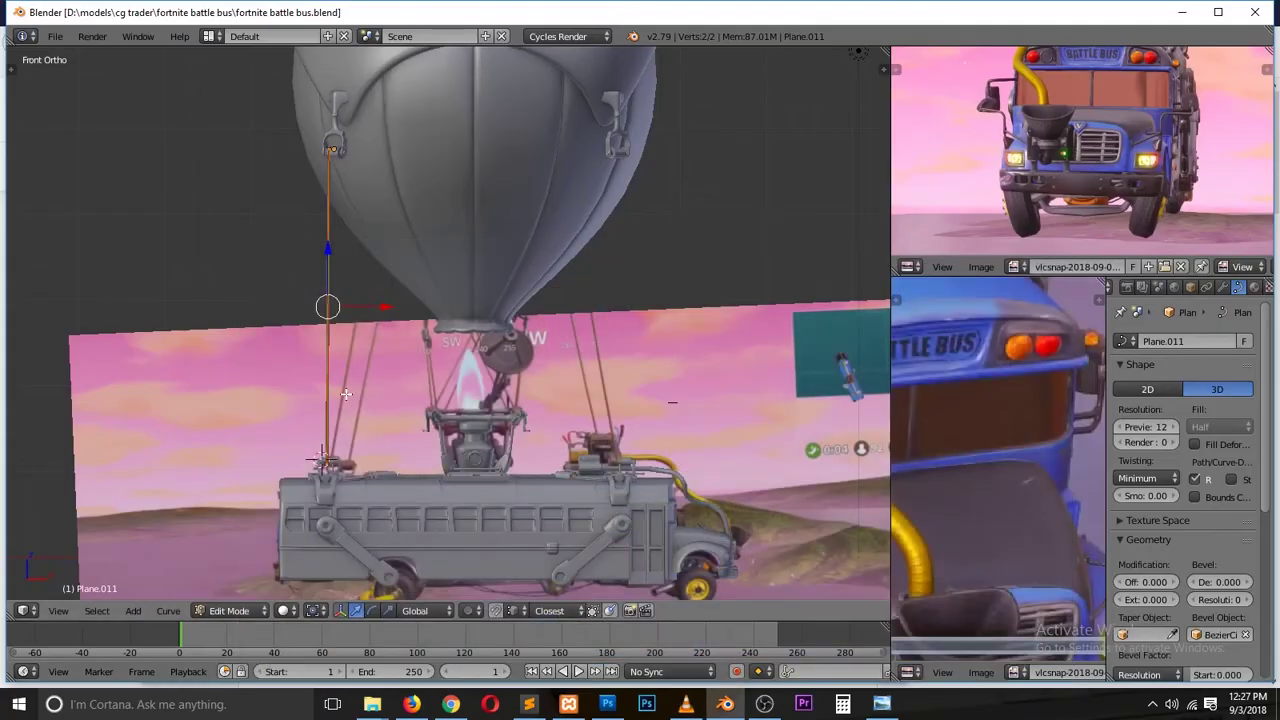
key("e")
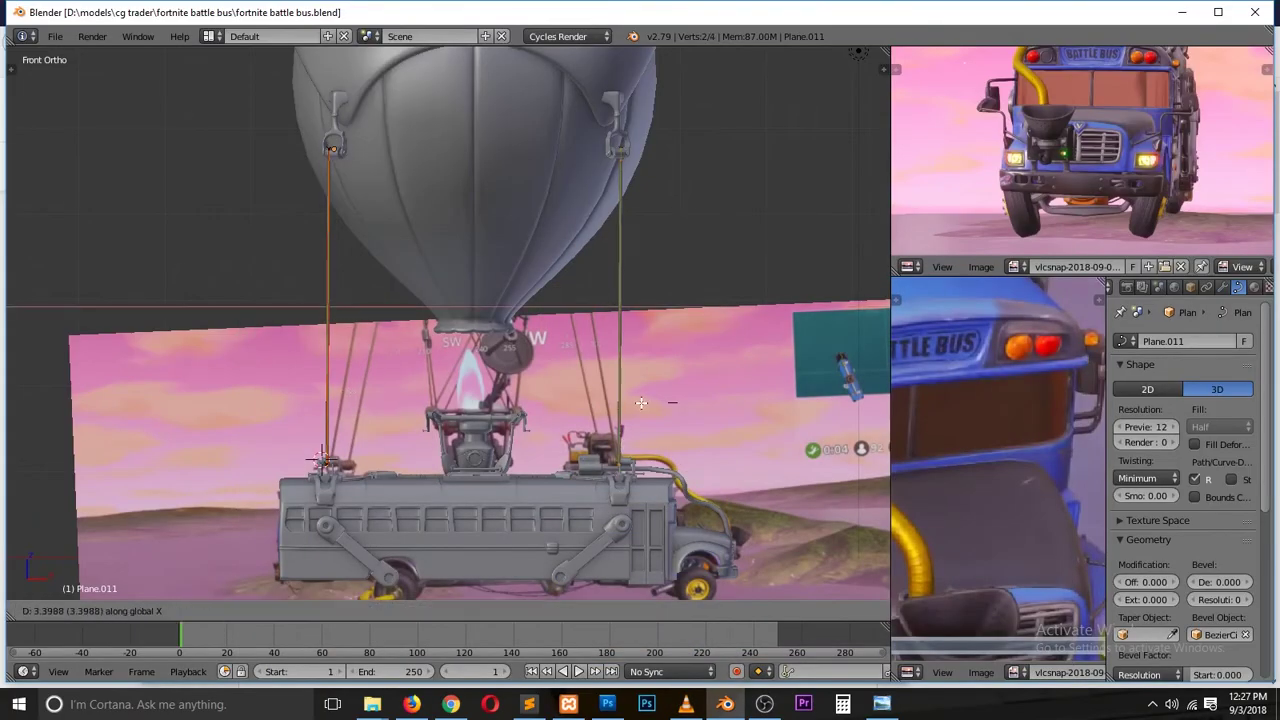
left_click(671, 296)
Step: Set the rope's origin point from the top view
middle_click_drag(671, 296, 530, 343)
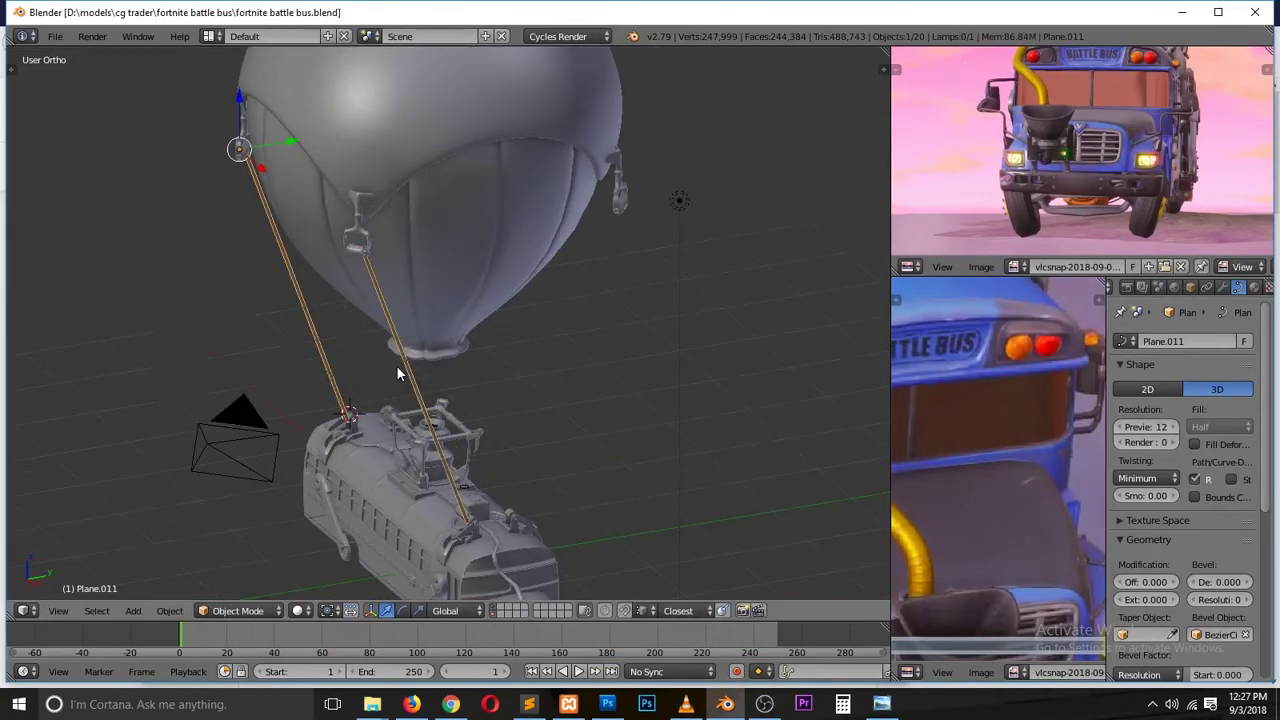
key("KP_7")
key("shift+ctrl+alt+c")
left_click(476, 396)
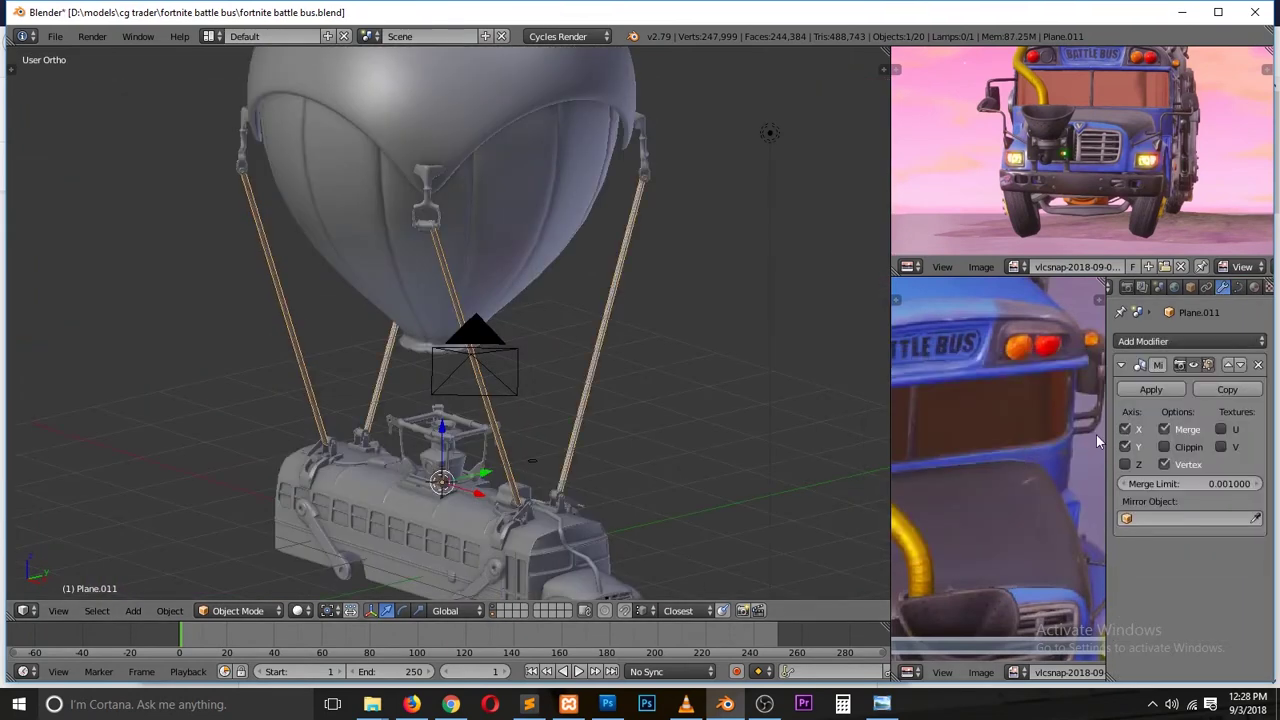
Step: In orthographic front view, scale the selected rope points into their new position
key("KP_1")
scroll(530, 444, "up", 3)
scroll(530, 444, "down", 3)
key("KP_5")
key("KP_5")
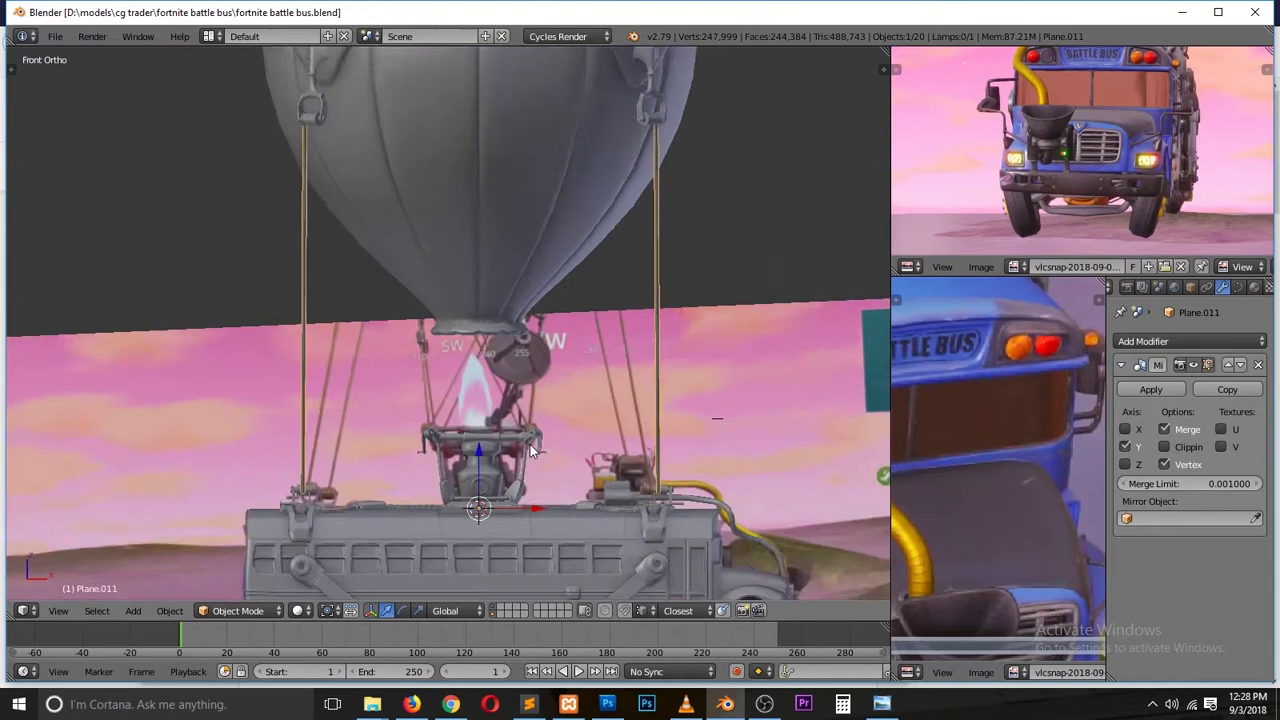
scroll(530, 446, "up", 5)
key("Tab")
key("s")
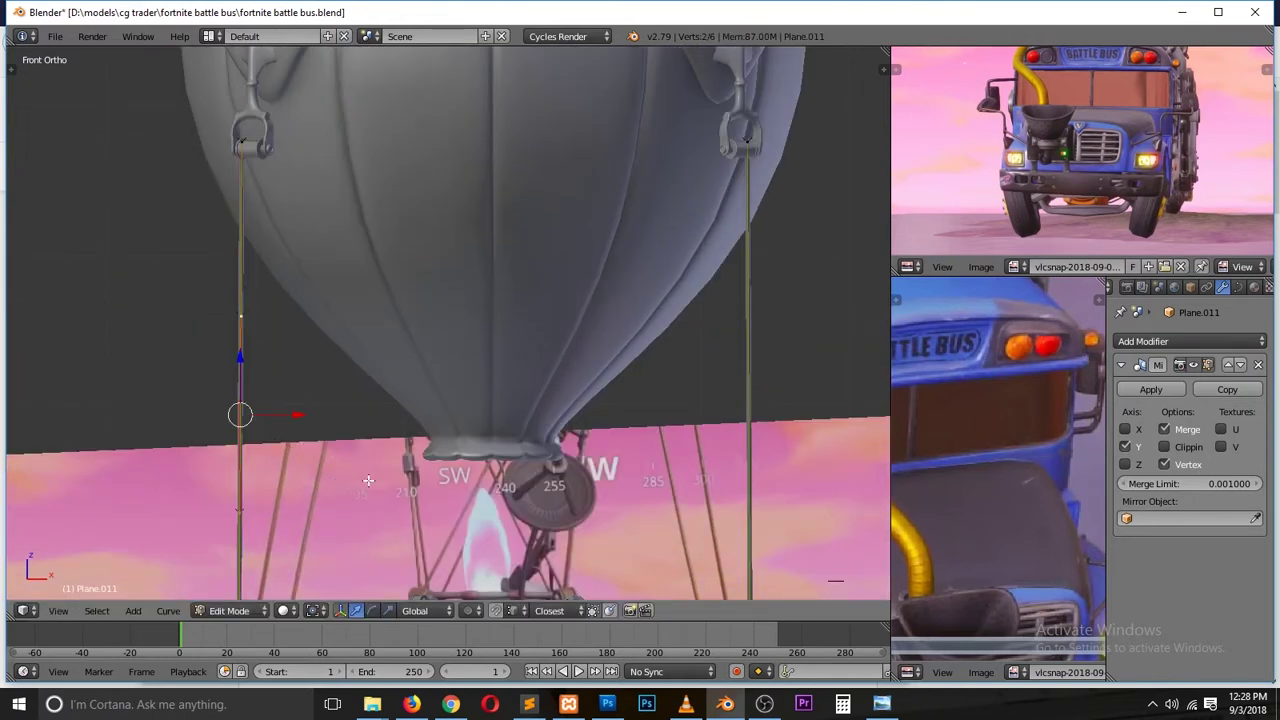
scroll(578, 452, "up", 3)
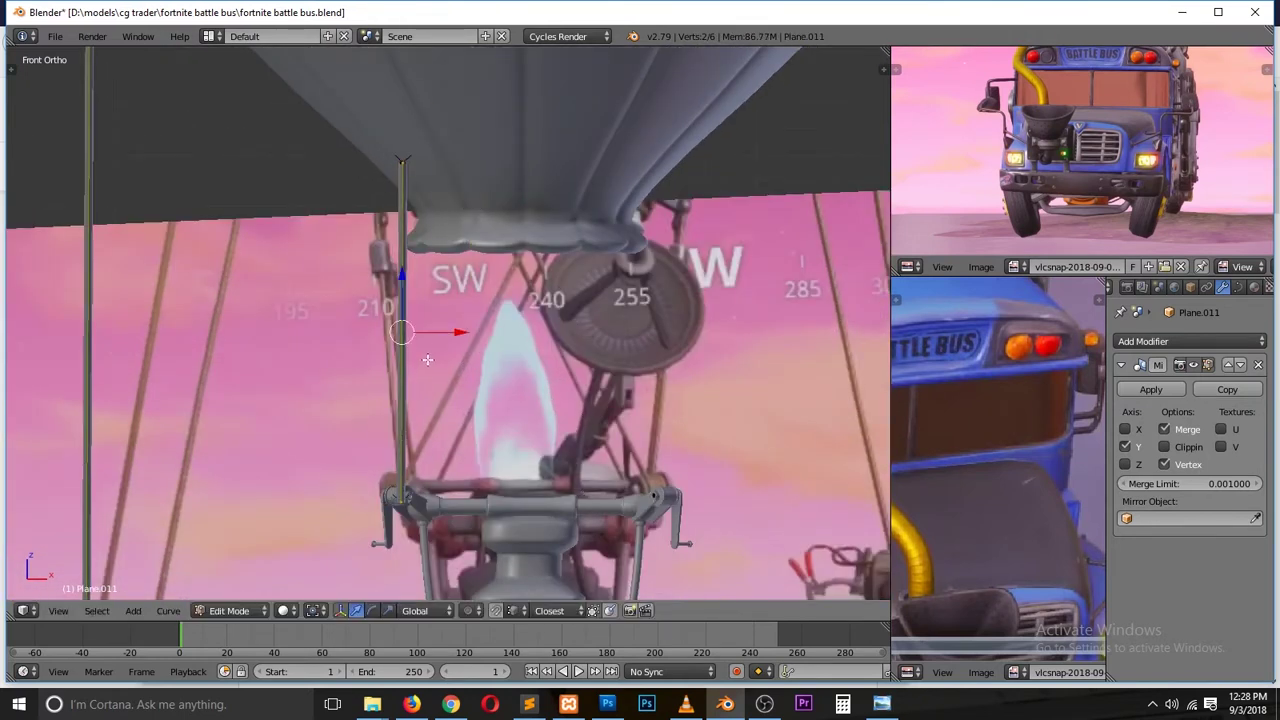
scroll(427, 359, "down", 3)
scroll(443, 339, "up", 2)
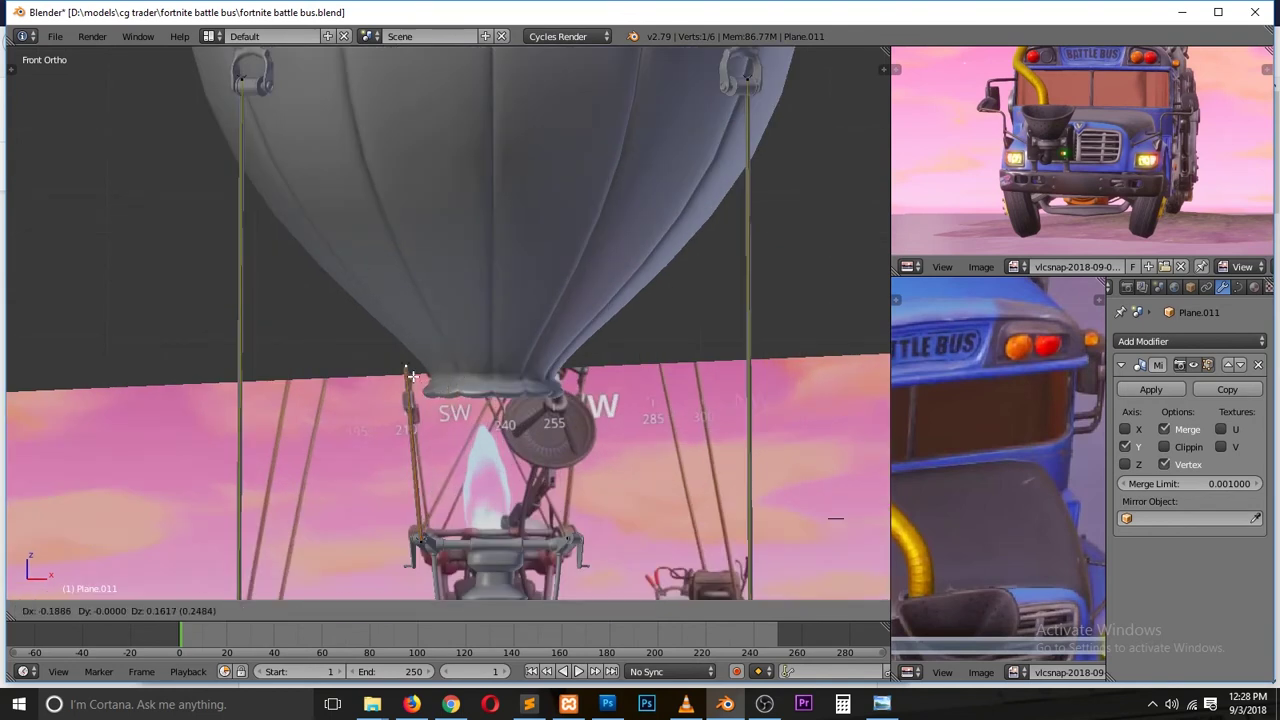
left_click(412, 375)
Step: Move the rope points along X, checking side and front views, then finish editing
key("KP_3")
key("KP_1")
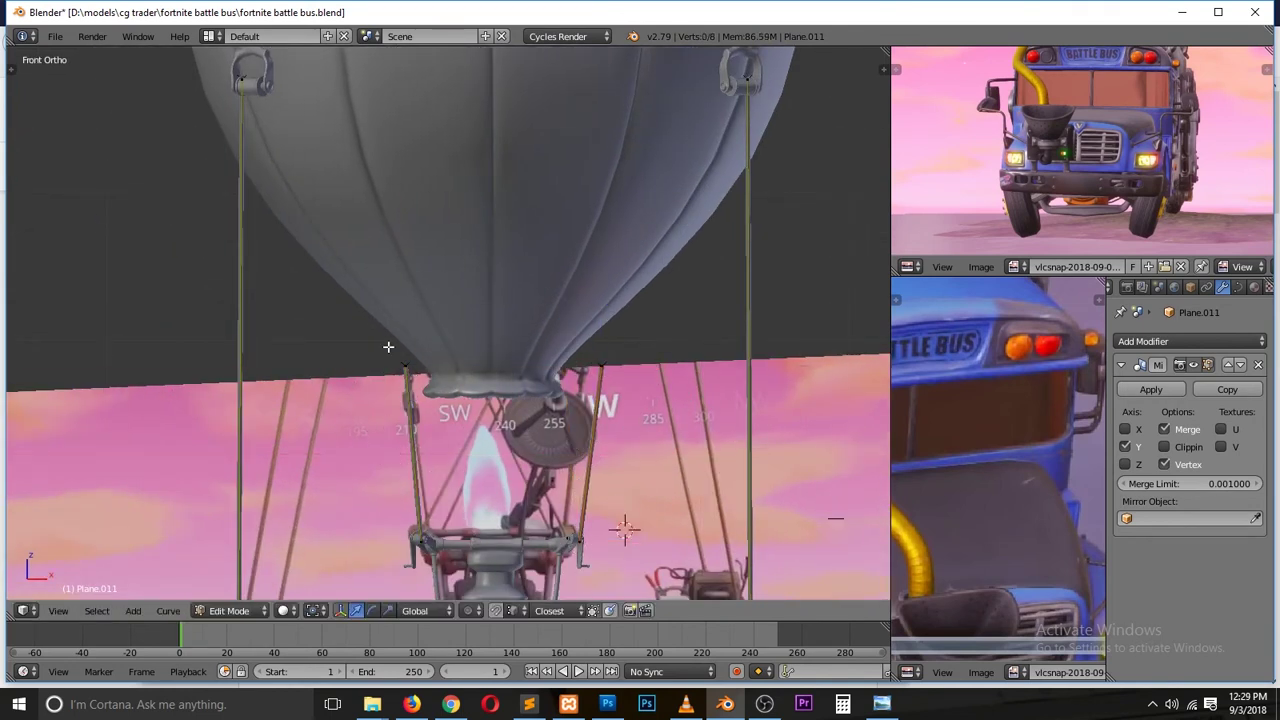
key("KP_3")
key("KP_1")
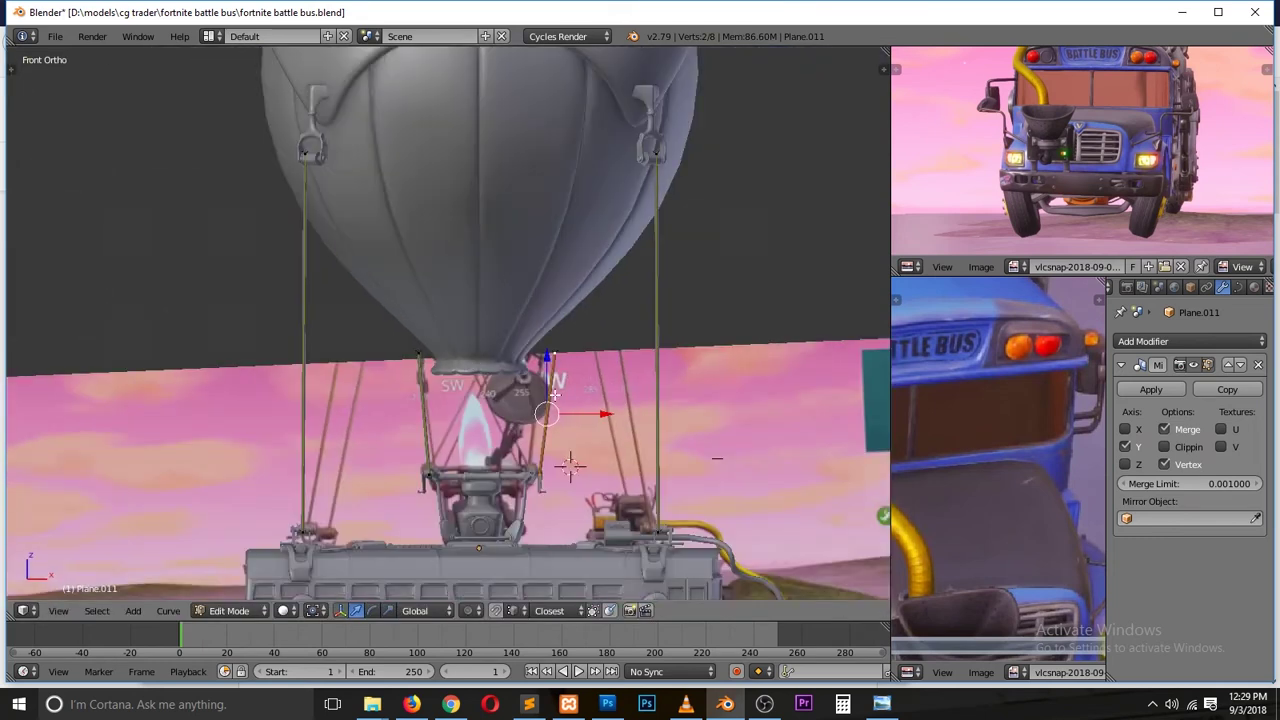
scroll(563, 463, "up", 2)
key("g")
key("x")
left_click(617, 379)
key("KP_3")
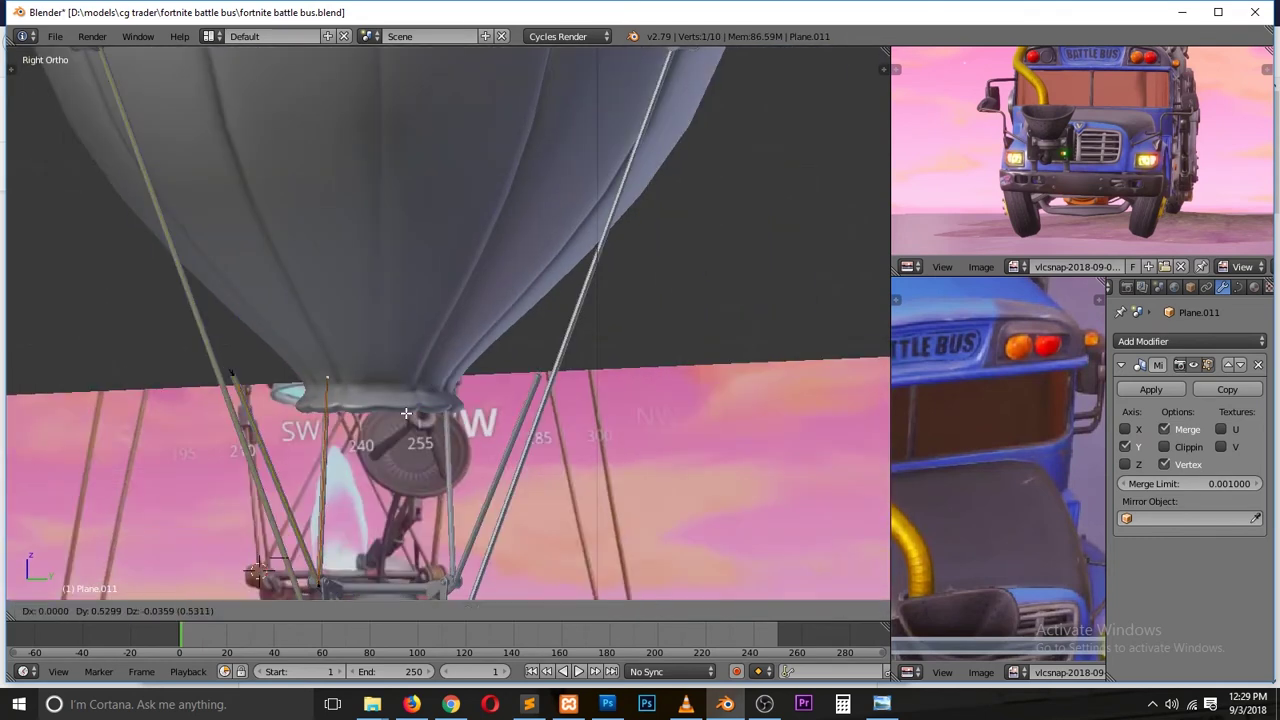
left_click(406, 413)
key("KP_1")
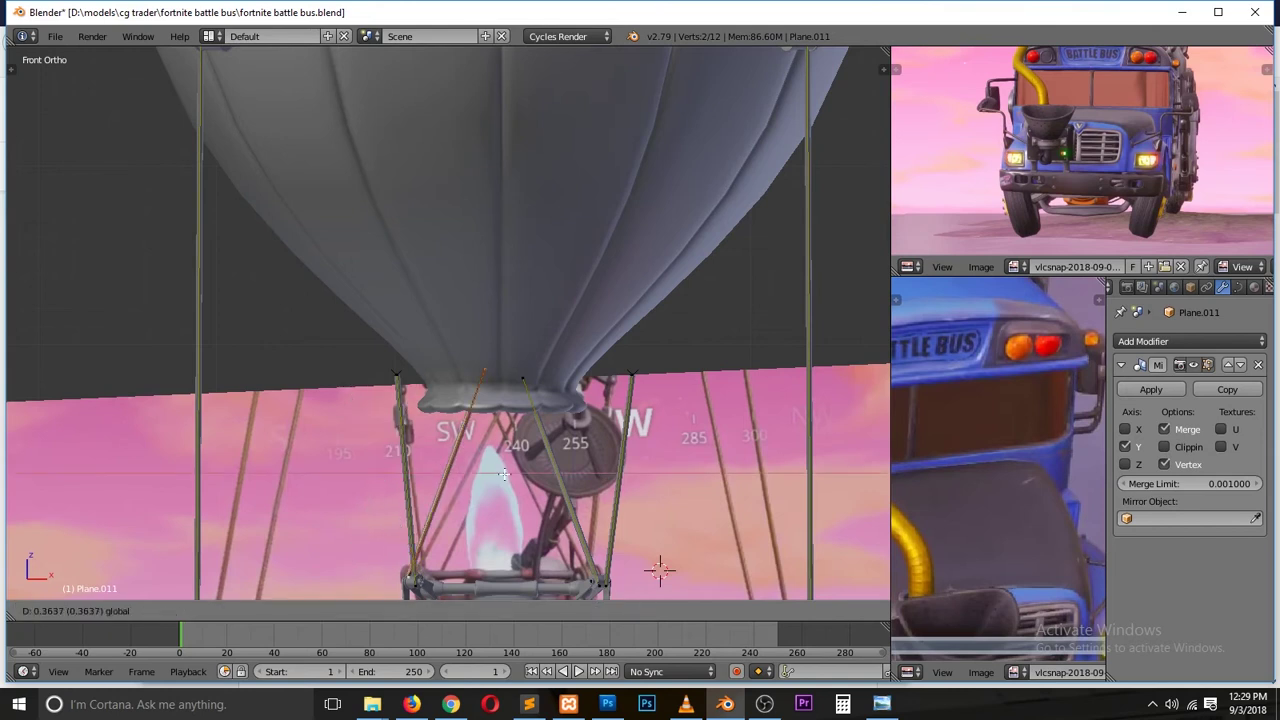
left_click(504, 474)
key("Tab")
Step: Add a torus under the balloon
scroll(542, 413, "down", 3)
scroll(542, 413, "up", 3)
key("shift+a")
left_click(543, 391)
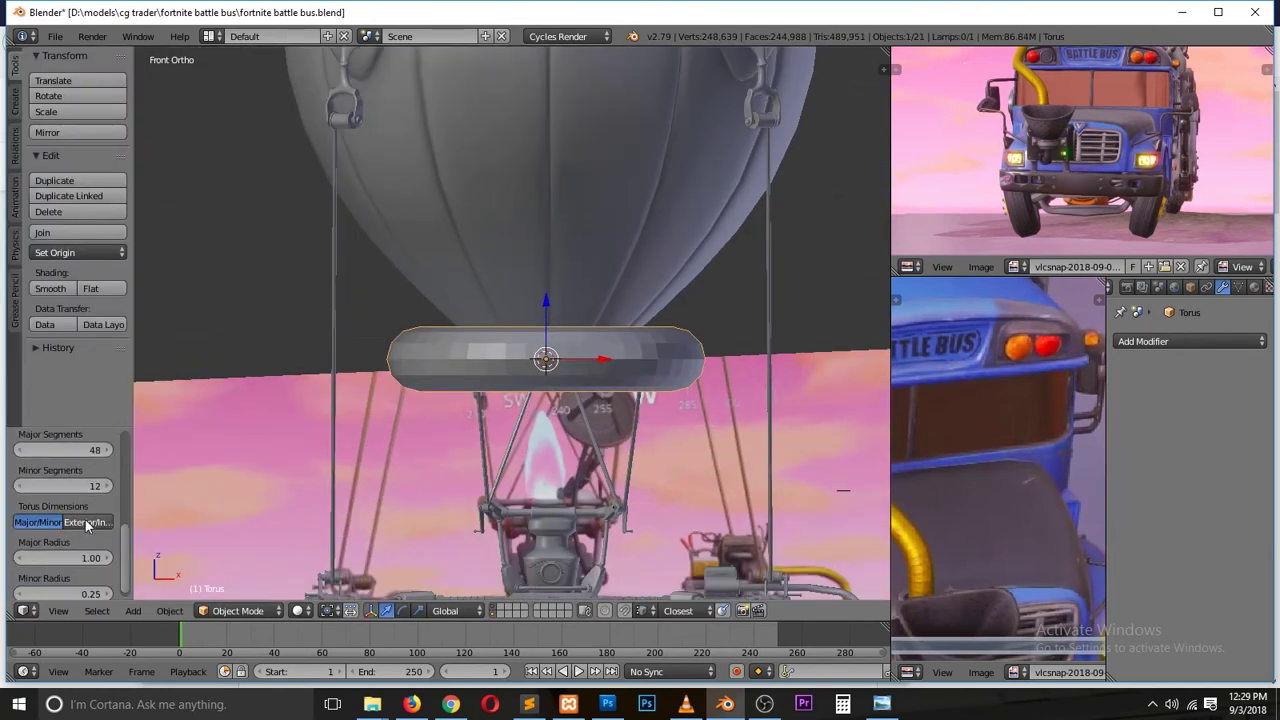
Step: Set the torus Minor Segments to 5 and make its tube much thinner
double_click(87, 485)
type("5")
key("Return")
scroll(100, 472, "up", 2)
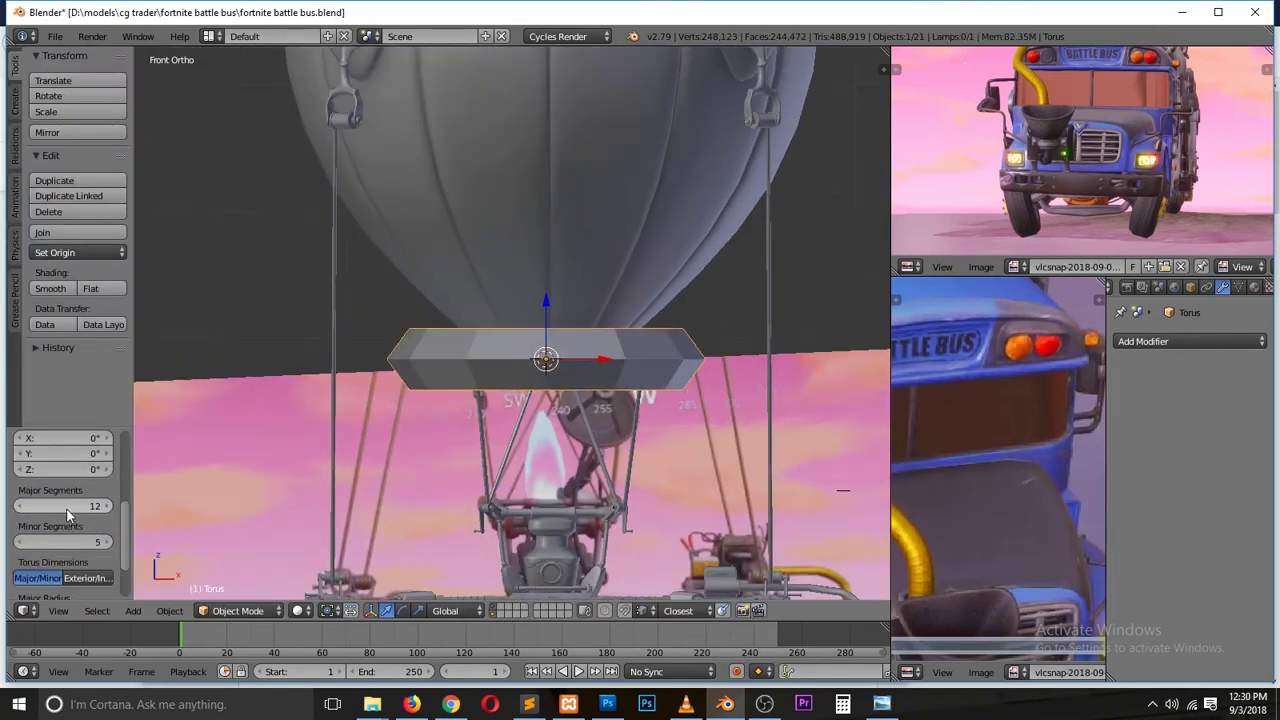
middle_click_drag(487, 441, 357, 465)
scroll(65, 500, "down", 2)
mouse_move(60, 550)
left_mouse_down()
mouse_move(90, 550)
mouse_move(40, 586)
left_mouse_up()
Step: Flatten the torus along Z, shade it smooth, and add a level-1 Subdivision Surface
key("s")
key("z")
left_click(664, 500)
key("KP_3")
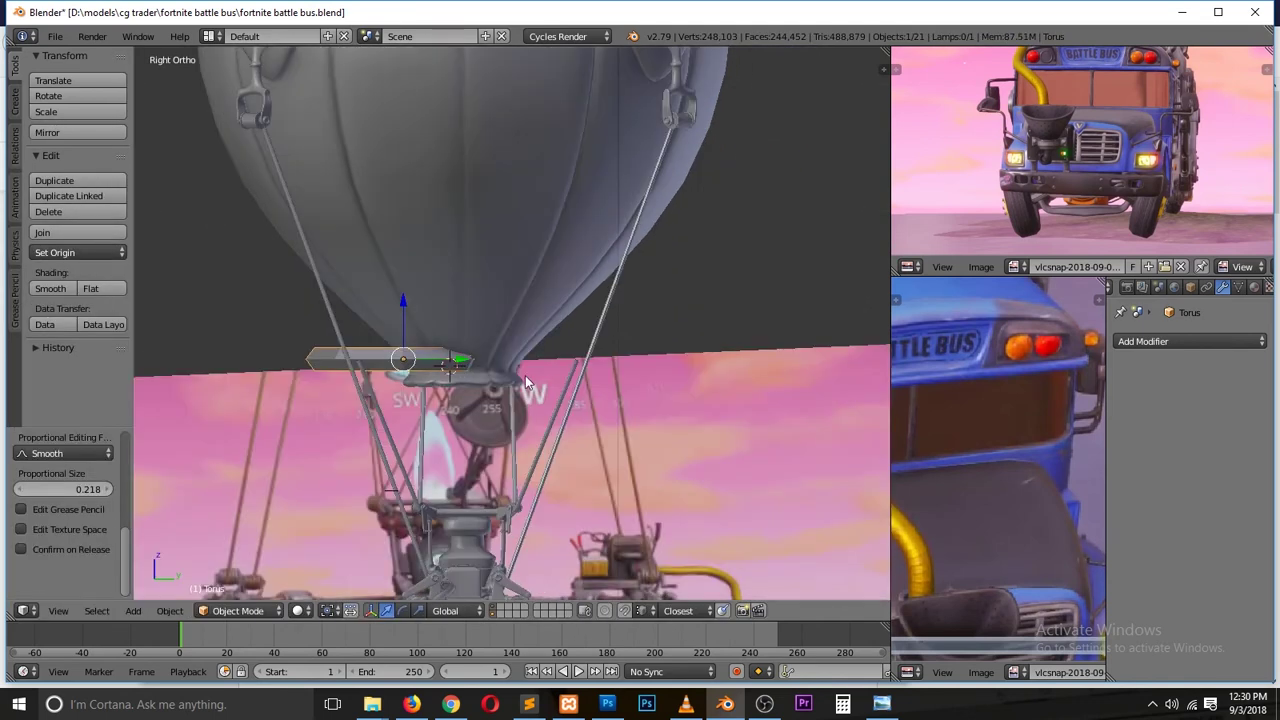
left_click(535, 397)
key("ctrl+1")
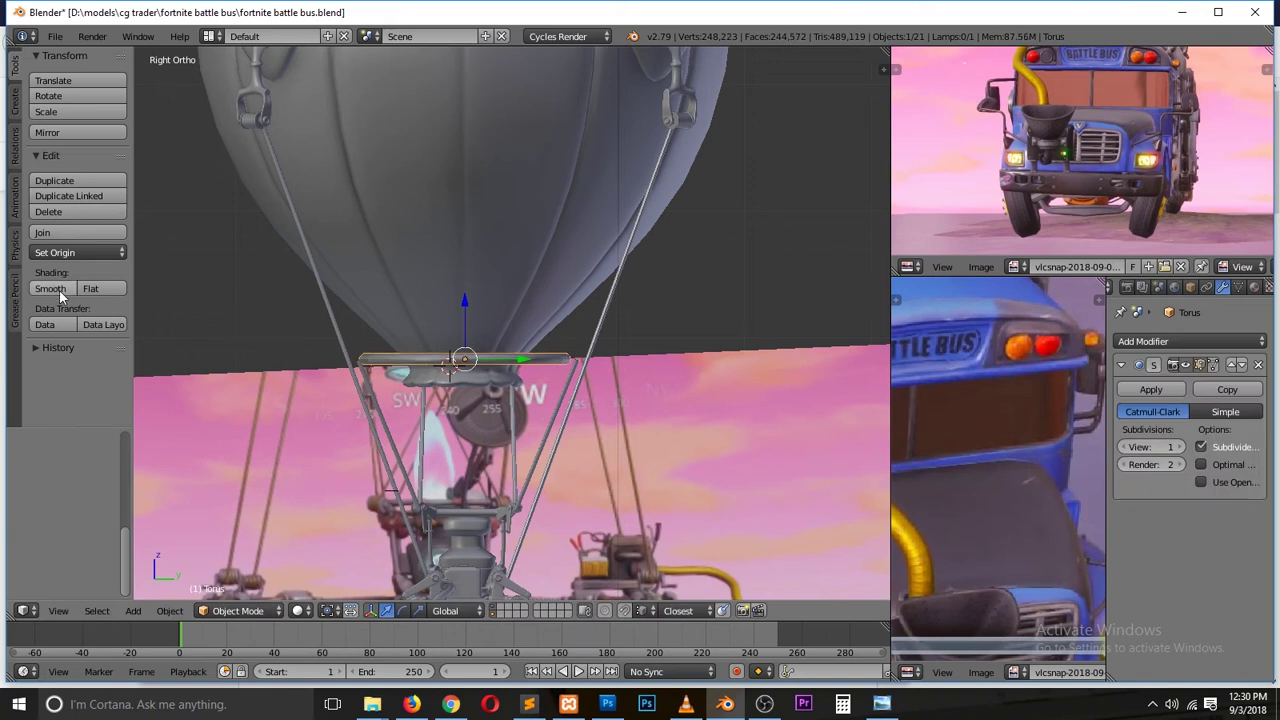
Step: Duplicate the torus ring, place the copy below the original, and save
key("Tab")
scroll(470, 343, "up", 3)
key("shift+d")
left_click(470, 373)
middle_click_drag(470, 373, 607, 393)
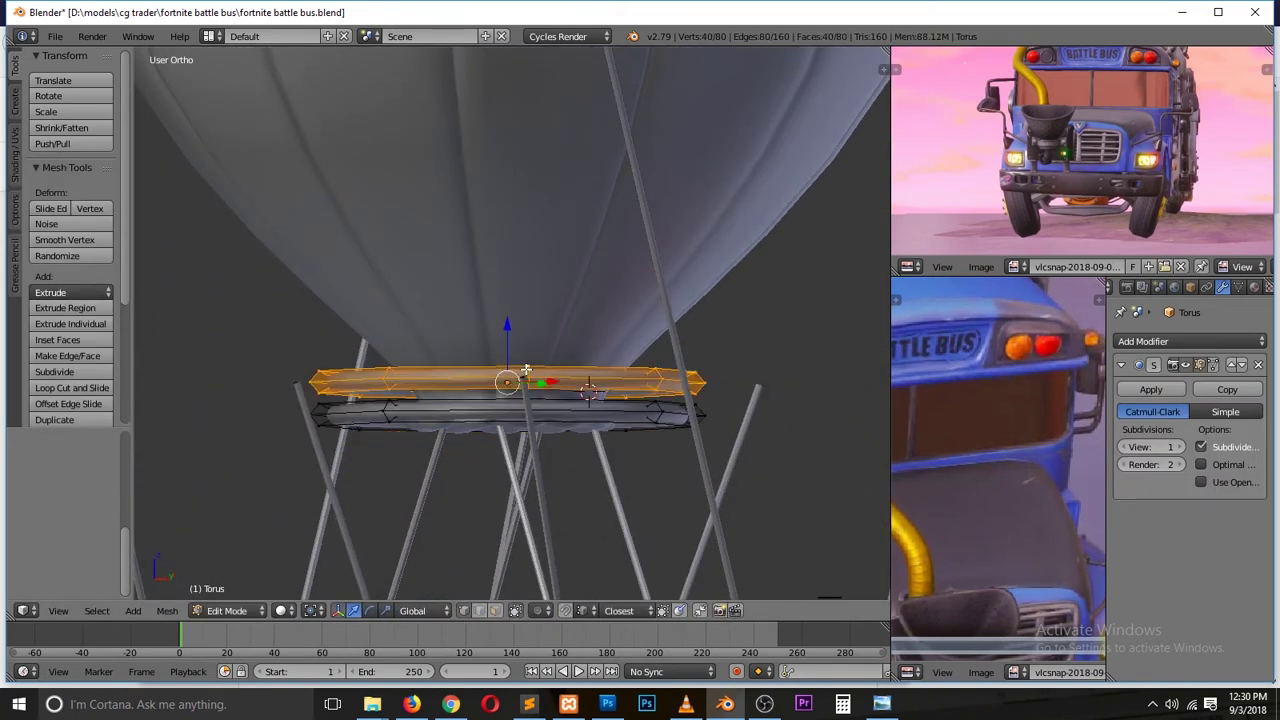
key("ctrl+s")
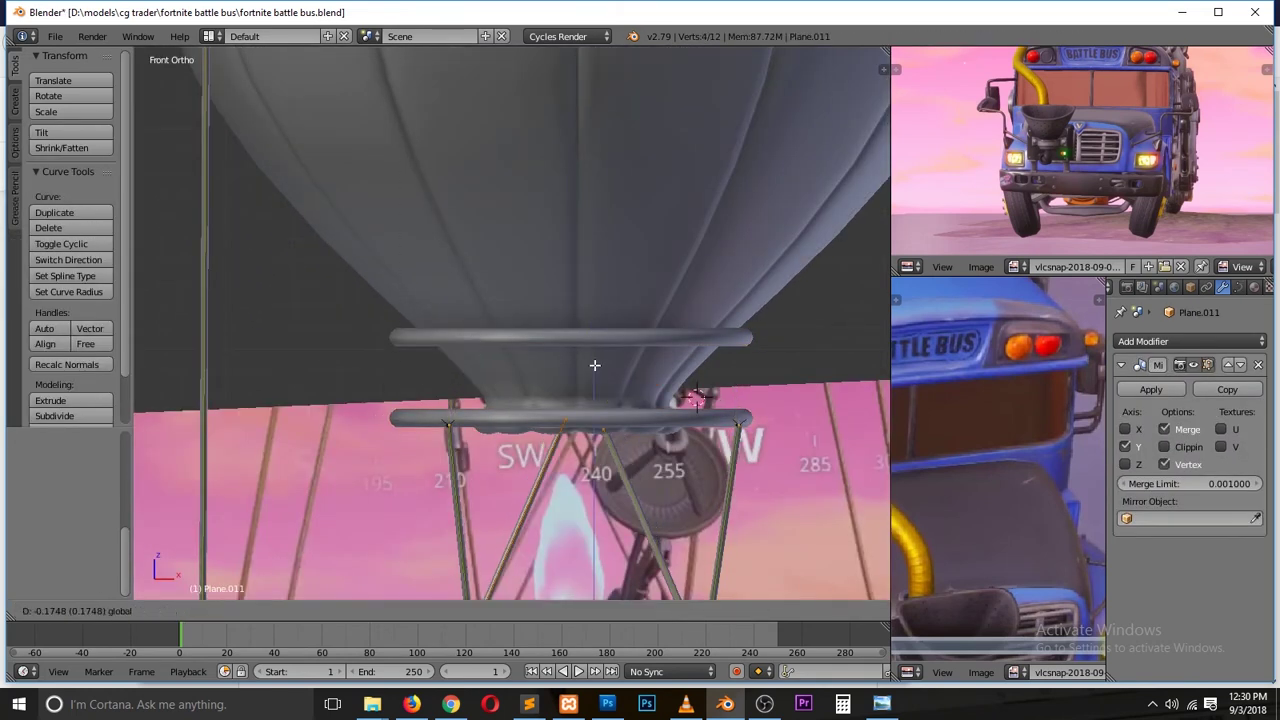
Step: Extrude a new curve point from the left end of the curve toward the other ring
left_click(595, 365)
key("KP_3")
right_click(265, 422)
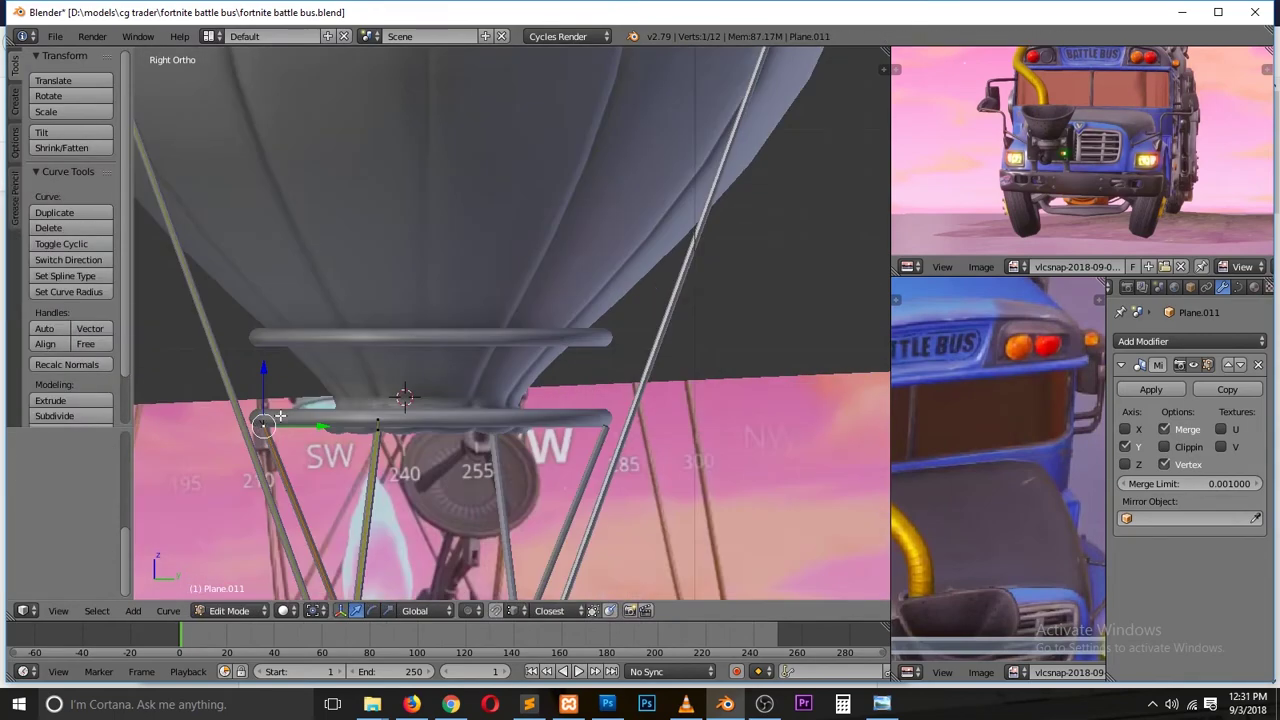
key("KP_7")
key("e")
left_click(540, 496)
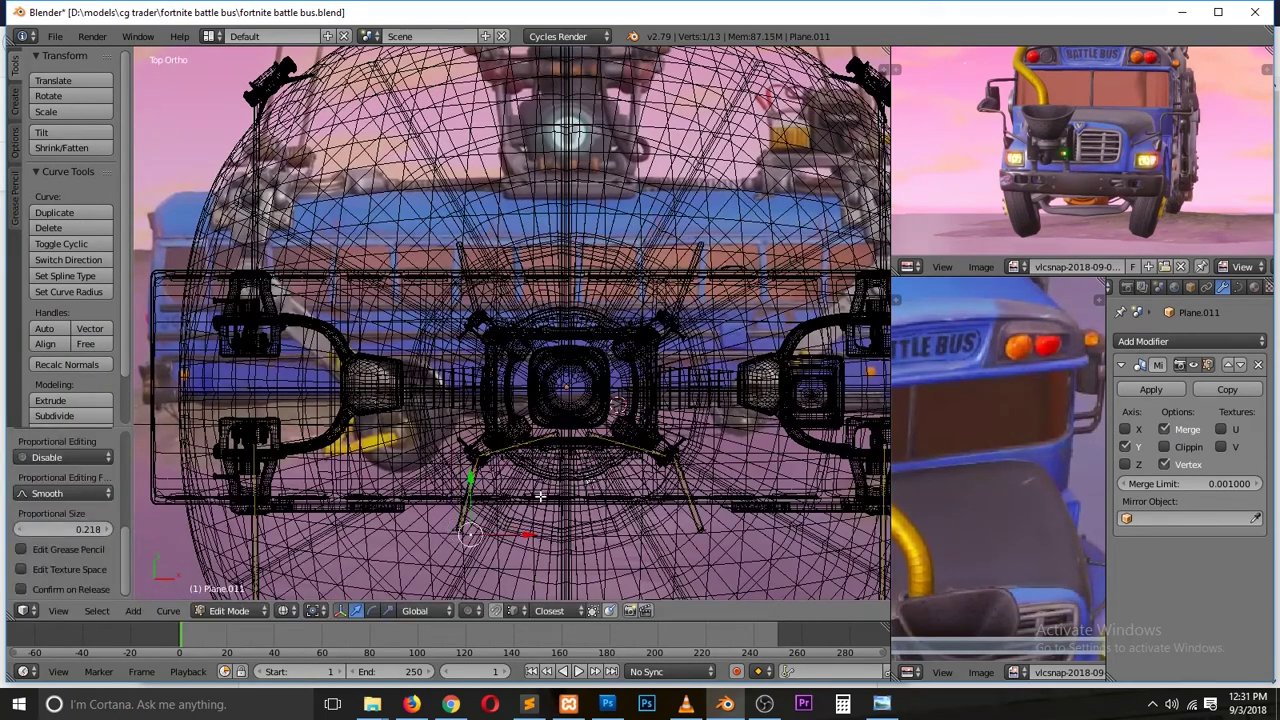
scroll(540, 496, "down", 1)
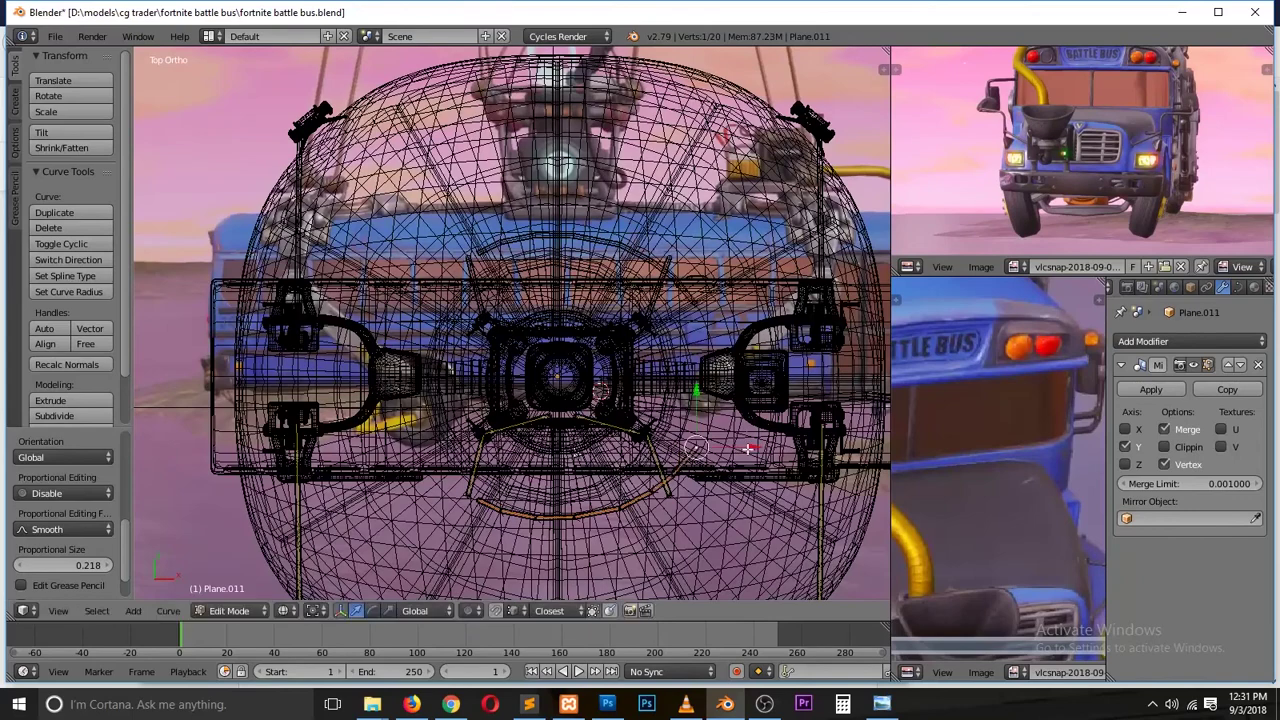
left_click(427, 400)
Step: Set the zigzag curve's handles to Aligned and delete the extra curve segment
key("KP_1")
scroll(647, 443, "up", 2)
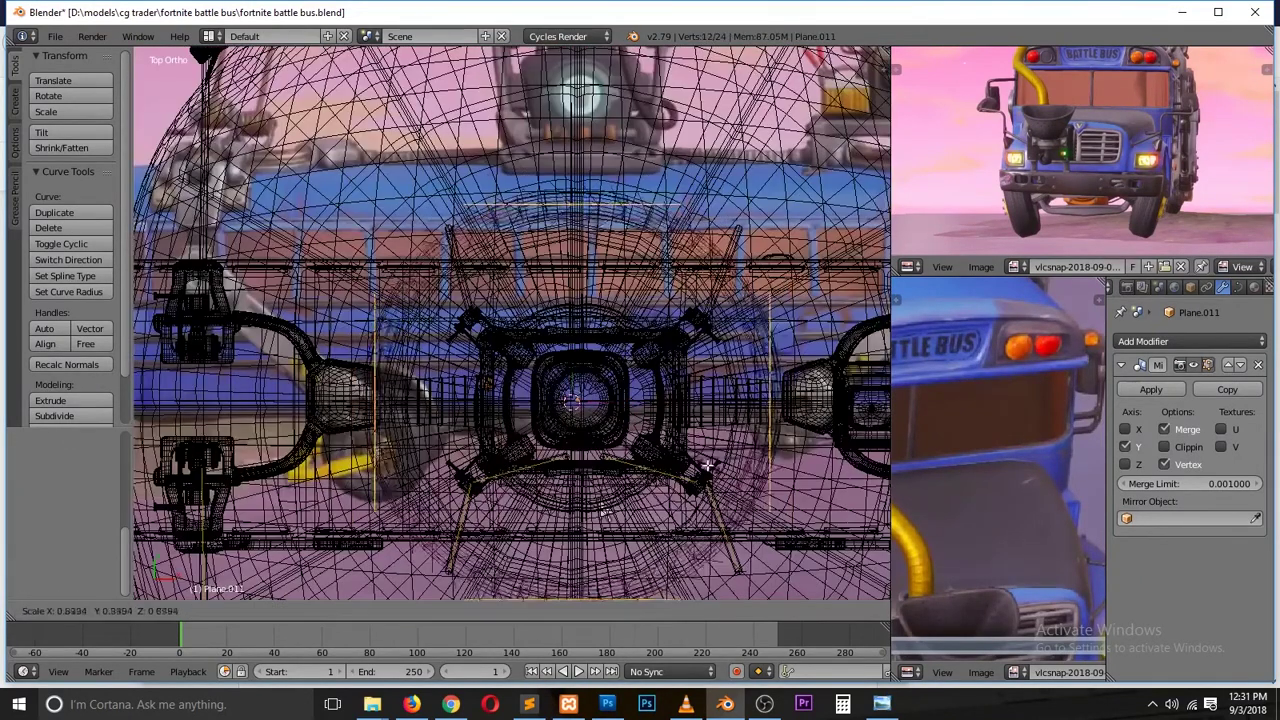
scroll(566, 492, "up", 5)
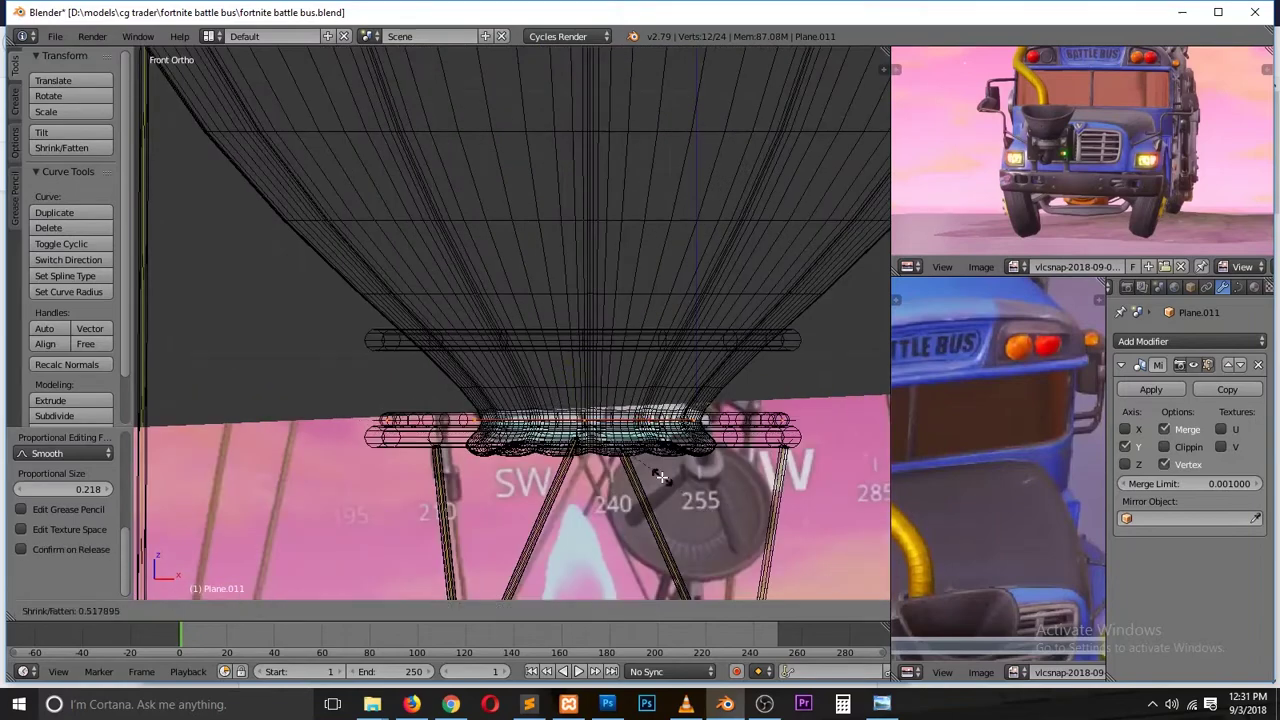
key("KP_7")
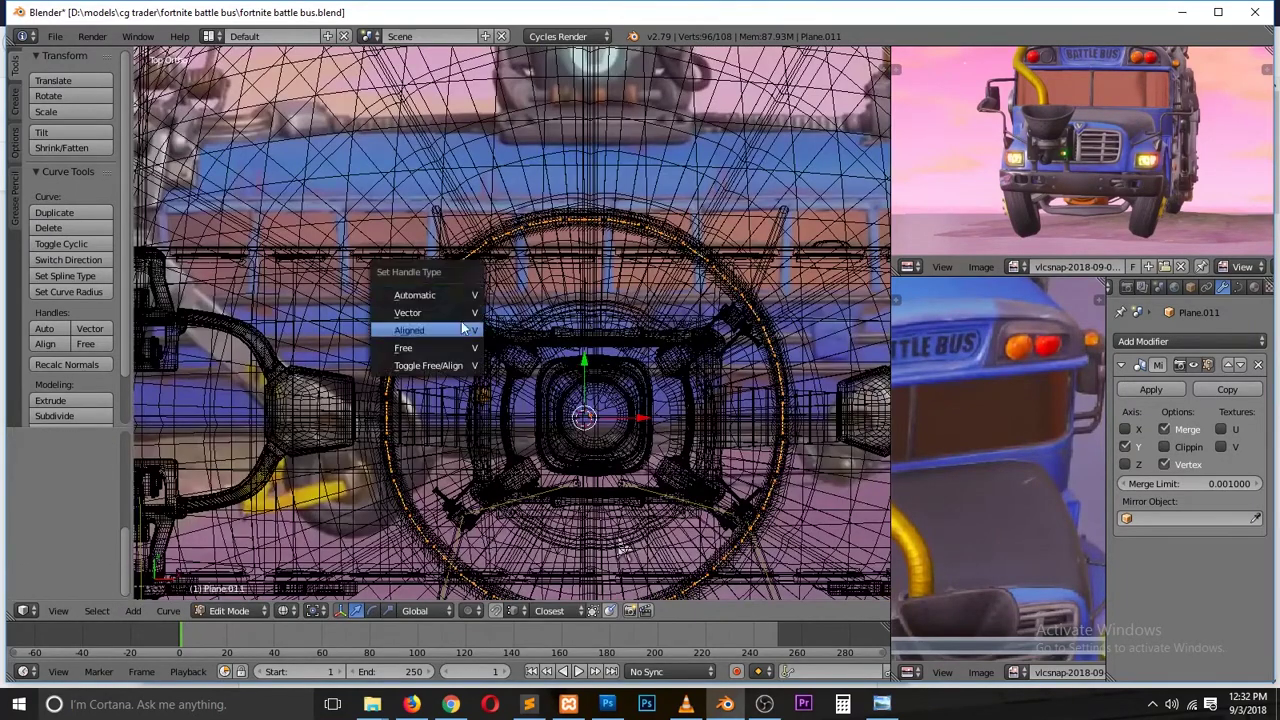
left_click(463, 329)
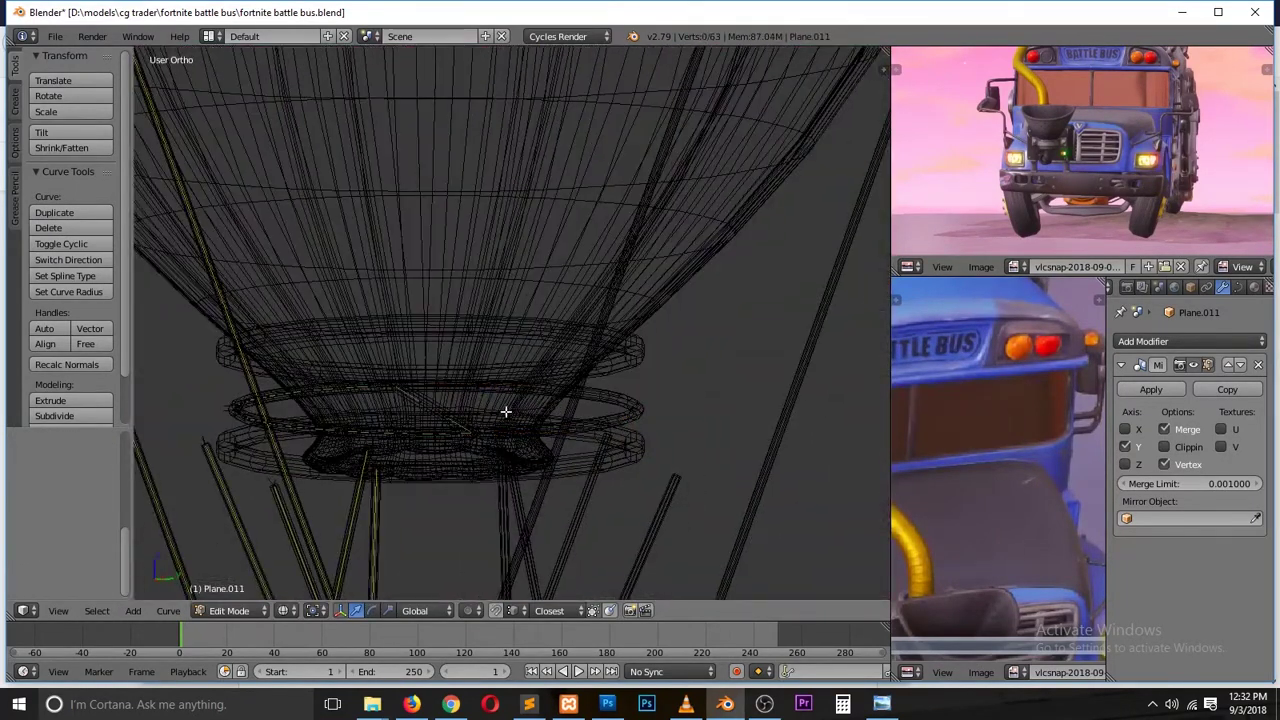
key("Delete")
key("z")
scroll(476, 433, "up", 3)
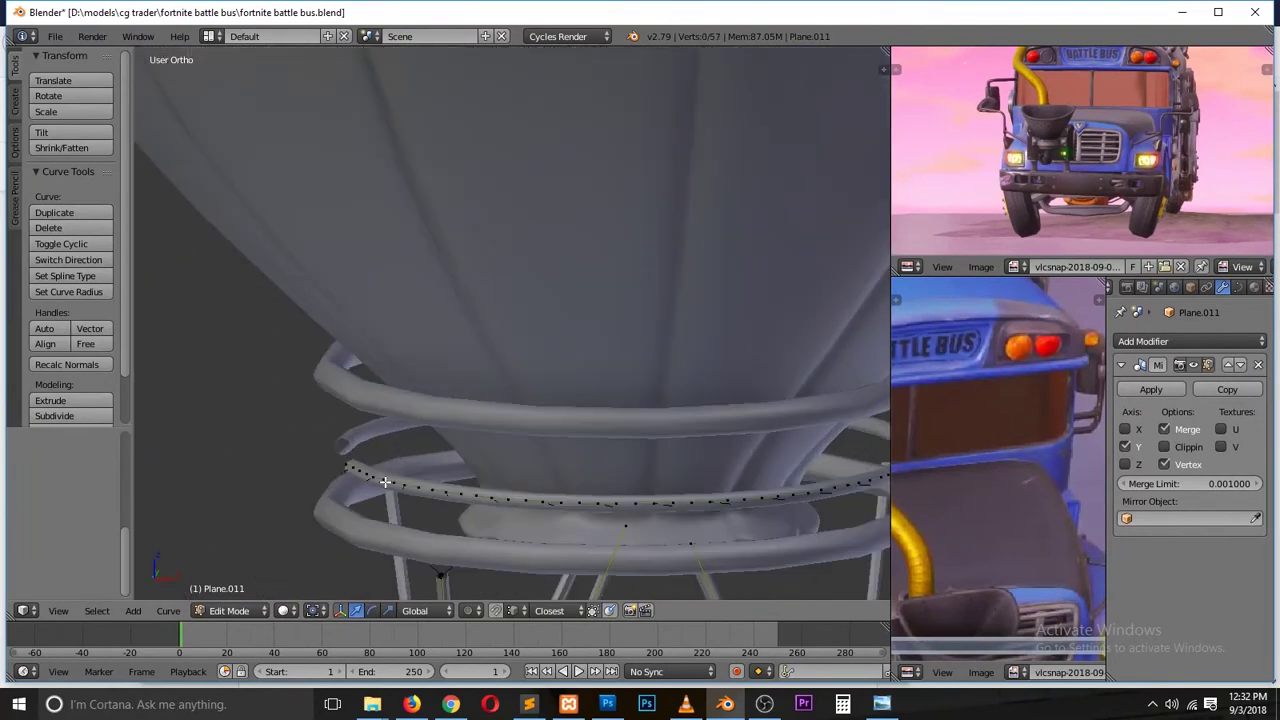
Step: Select a point on the zigzag curve, then leave curve Edit Mode
right_click(340, 447)
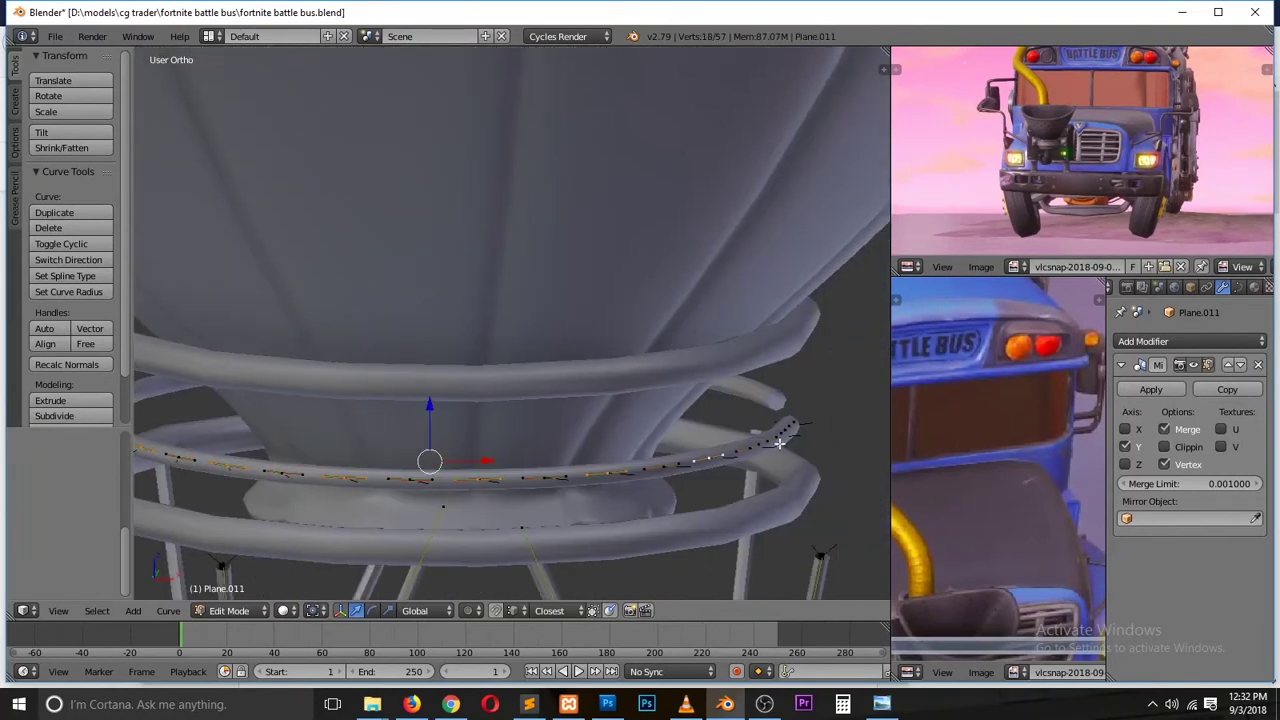
scroll(480, 449, "down", 3)
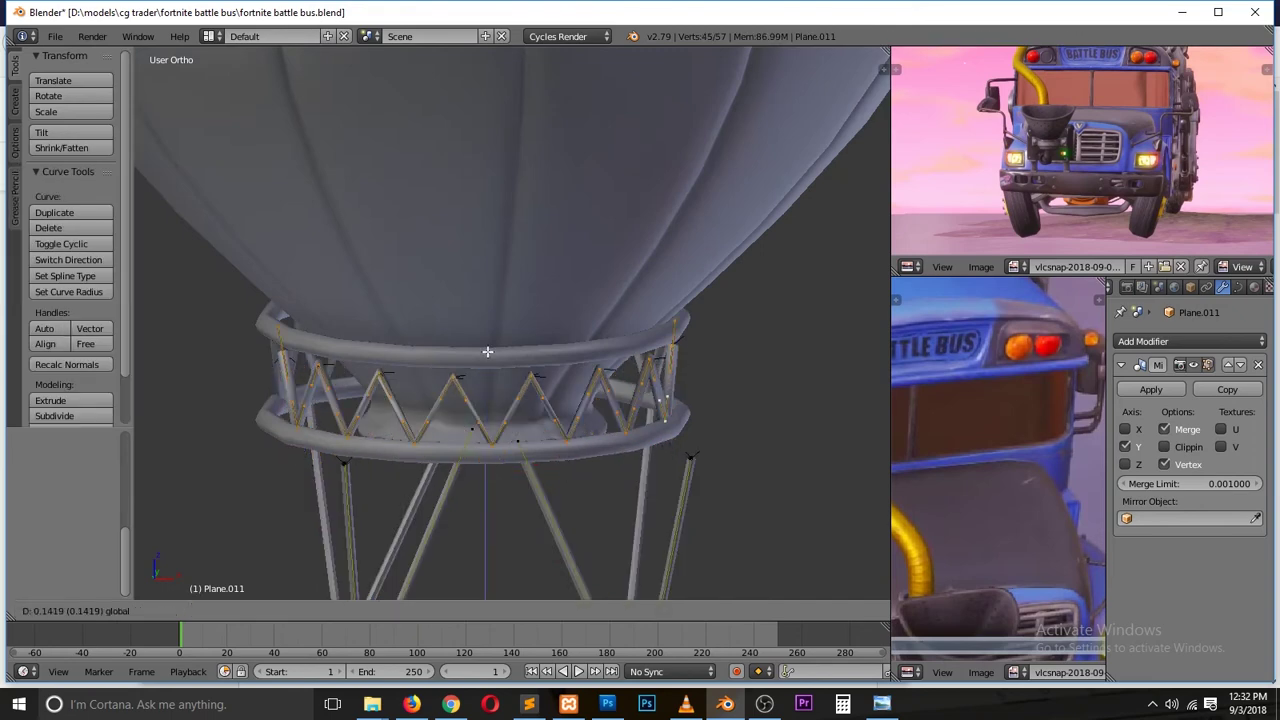
key("Tab")
scroll(539, 278, "down", 5)
key("KP_3")
scroll(447, 413, "up", 5)
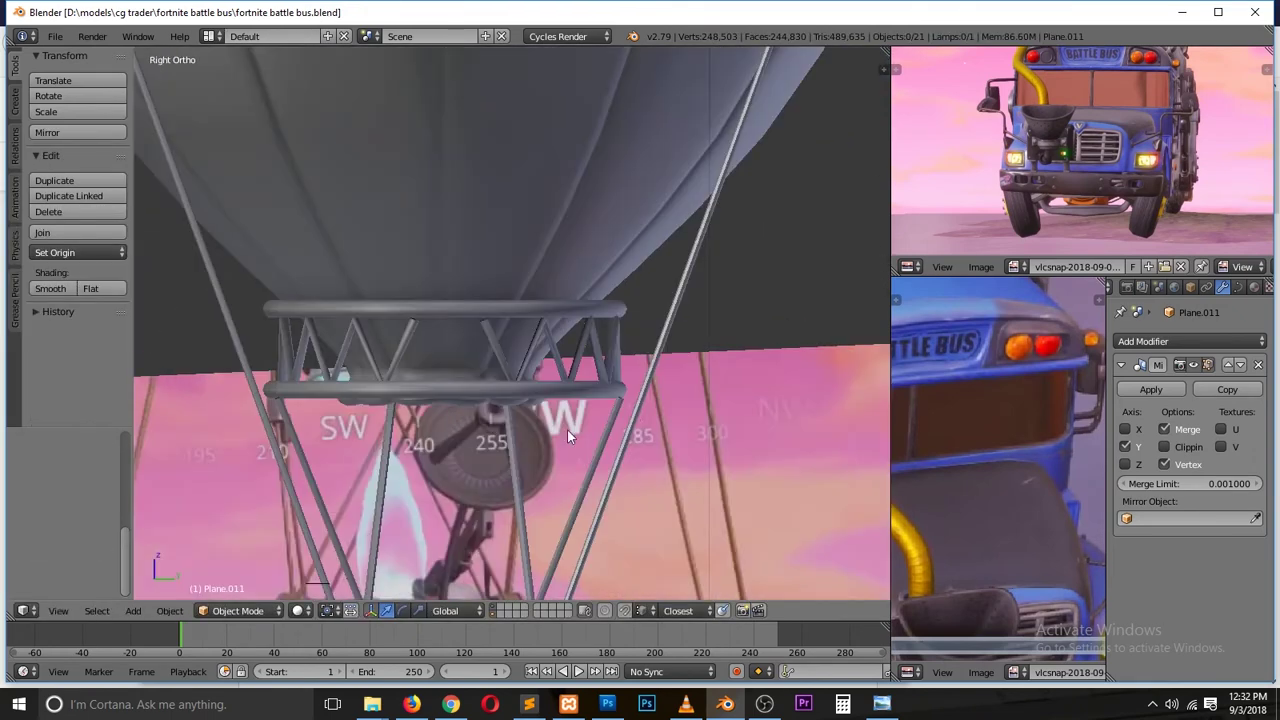
Step: Move one support point of the zigzag into line with the rings, then exit Edit Mode
key("Tab")
middle_click_drag(567, 429, 263, 357)
key("KP_3")
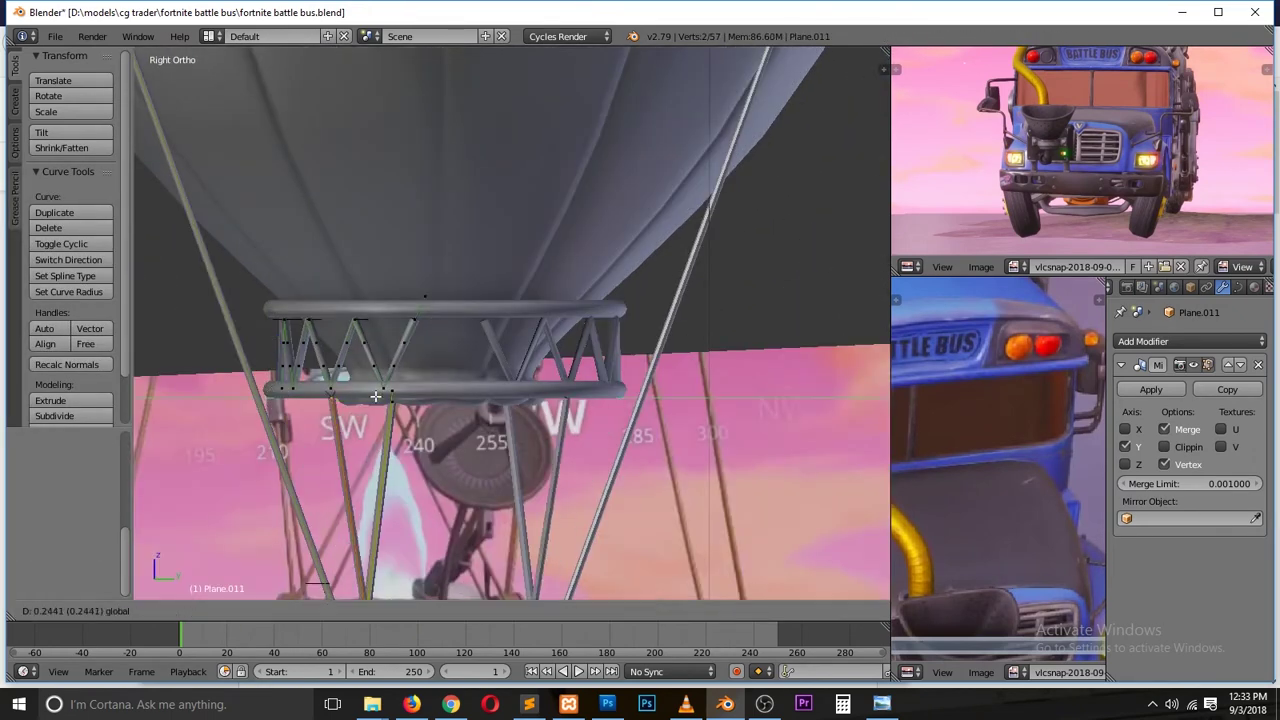
right_click_drag(490, 360, 497, 410)
middle_click_drag(497, 410, 541, 458)
scroll(541, 458, "down", 3)
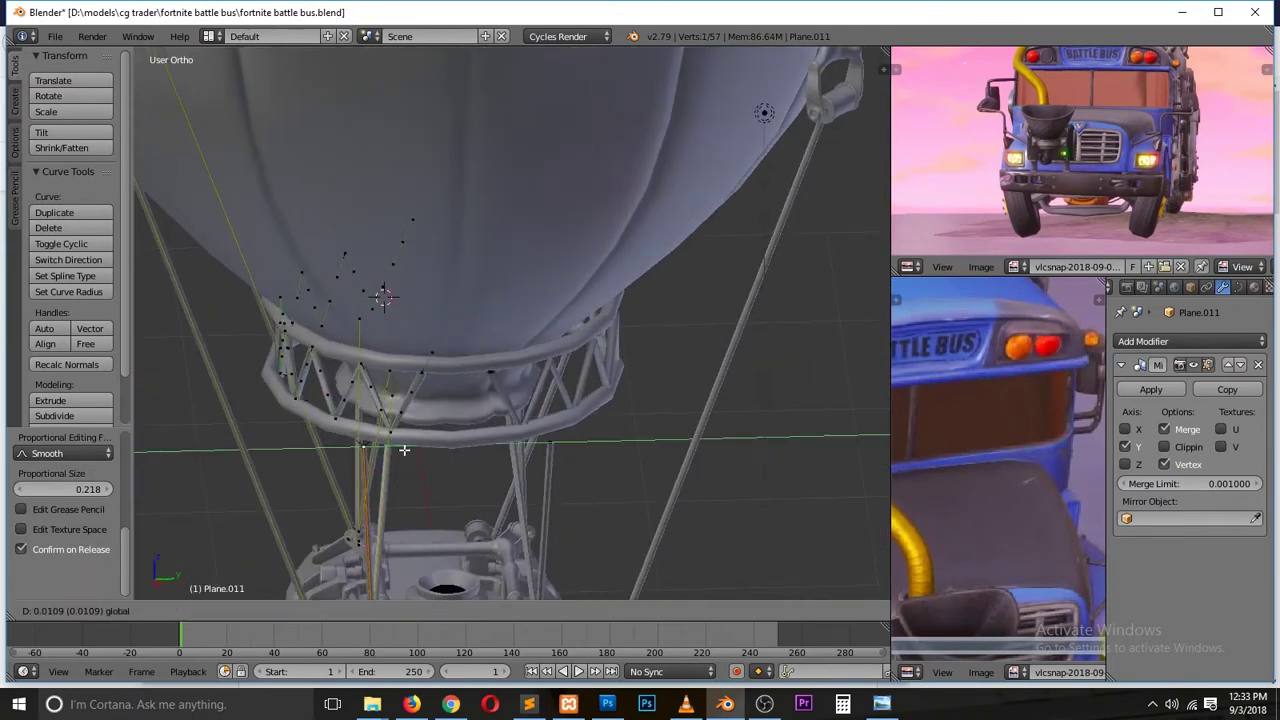
key("Tab")
scroll(521, 492, "down", 4)
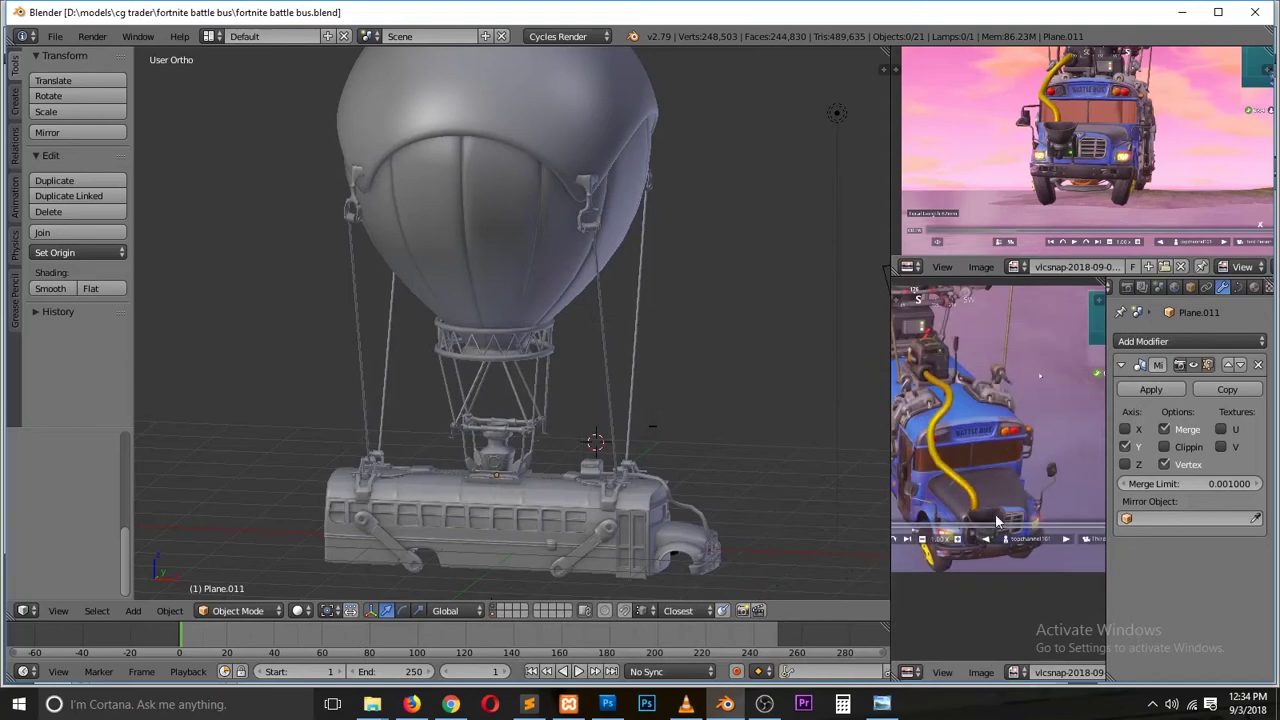
Step: Load another reference snapshot and place the 3D cursor at the wheel hub
left_click(1013, 672)
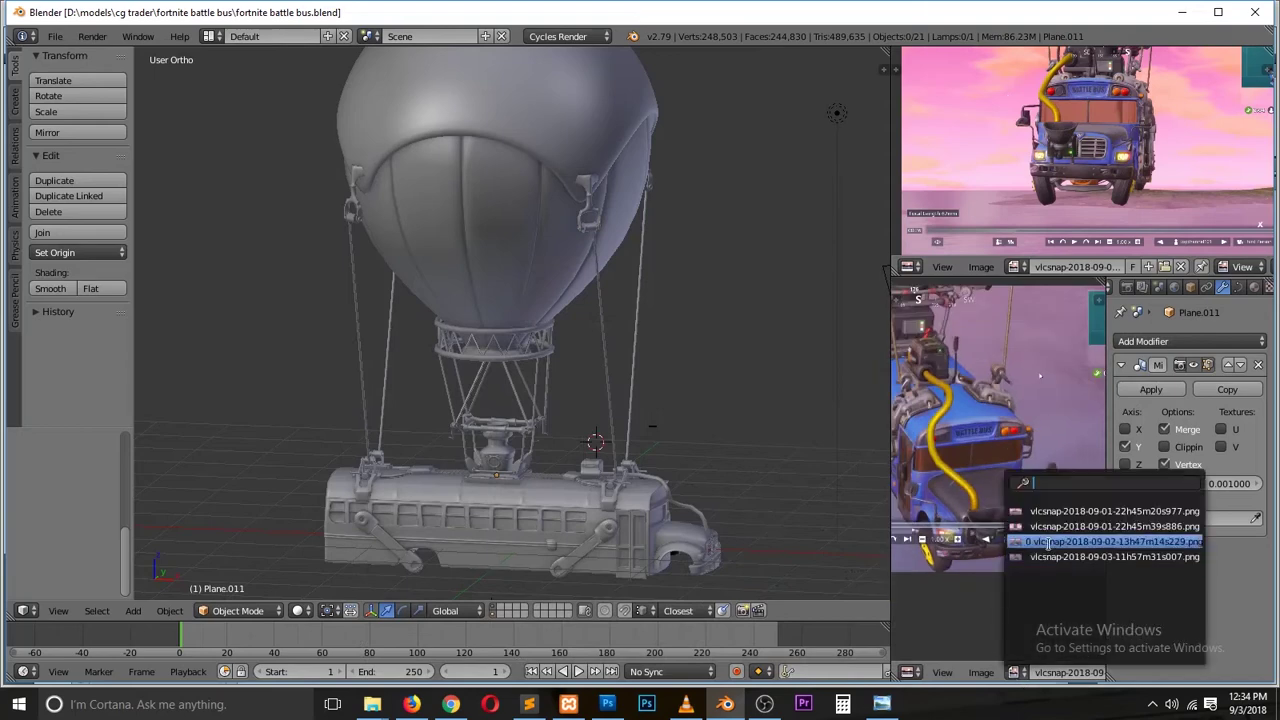
left_click(1018, 485)
key("KP_1")
scroll(679, 491, "up", 5)
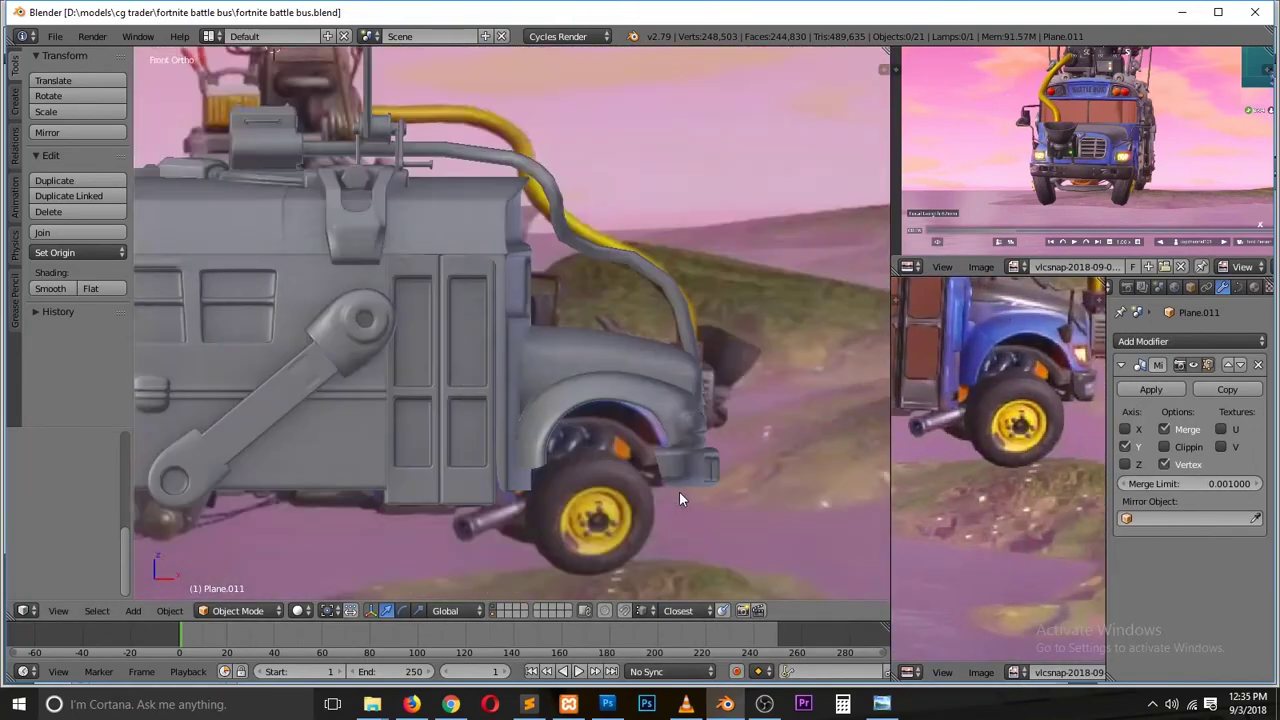
scroll(679, 491, "up", 3)
left_click(670, 443)
Step: Add a circle at the wheel hub, scale it to wheel size, and enter Edit Mode
key("shift+a")
left_click(735, 462)
scroll(486, 423, "down", 3)
key("s")
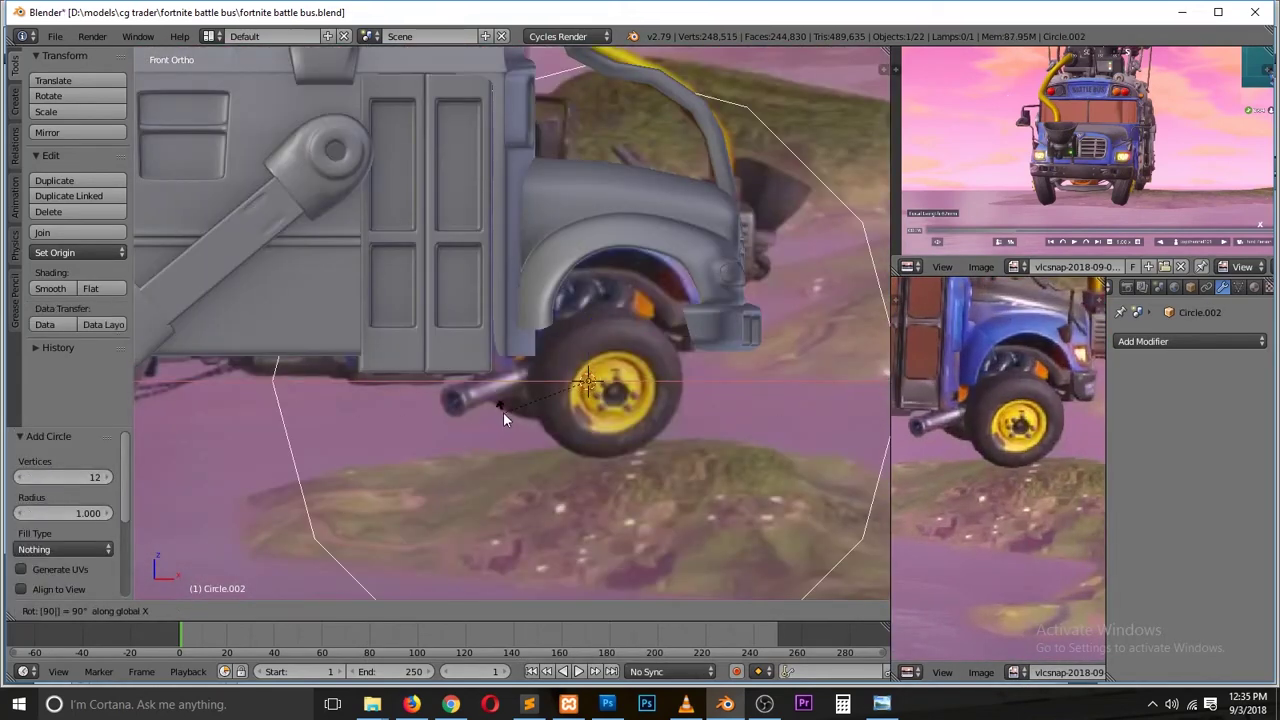
left_click(560, 400)
key("Tab")
middle_click_drag(500, 410, 435, 447)
scroll(435, 447, "up", 3)
Step: Extrude and scale the circle into a tyre ring with a level 2 subdivision surface
key("e")
key("s")
left_click(470, 424)
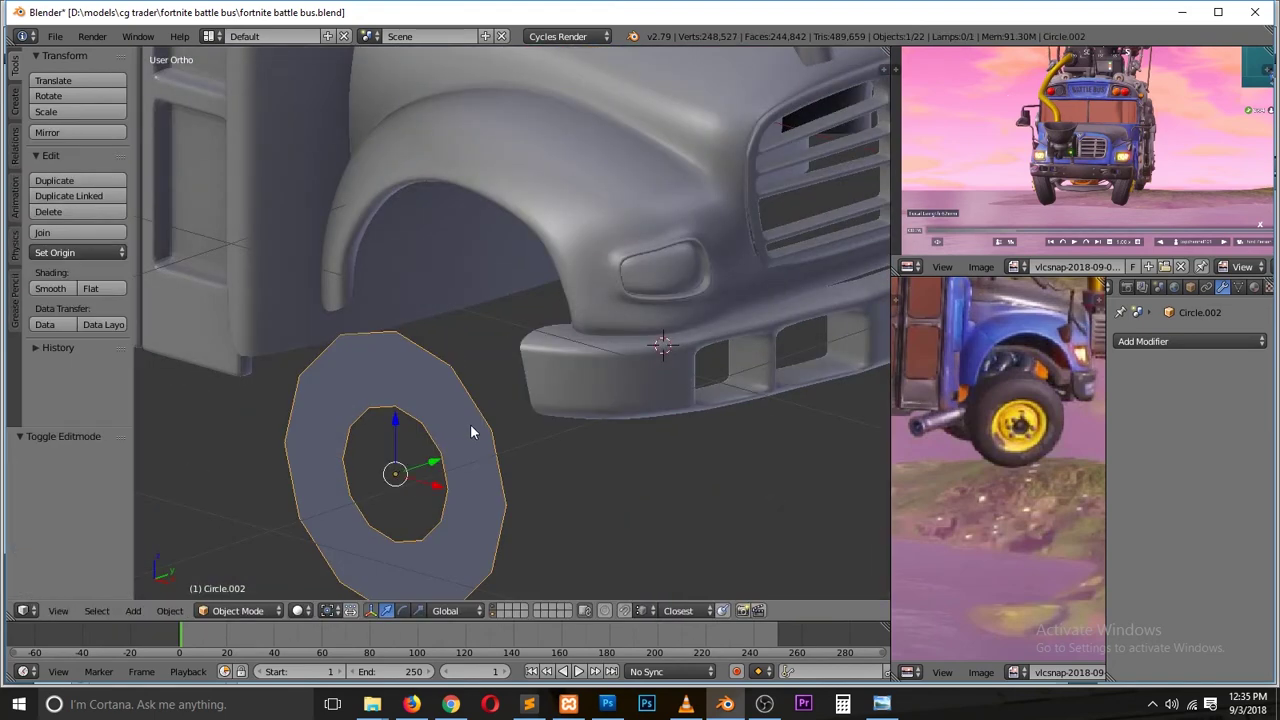
key("KP_1")
key("ctrl+2")
middle_click_drag(709, 305, 300, 370)
key("e")
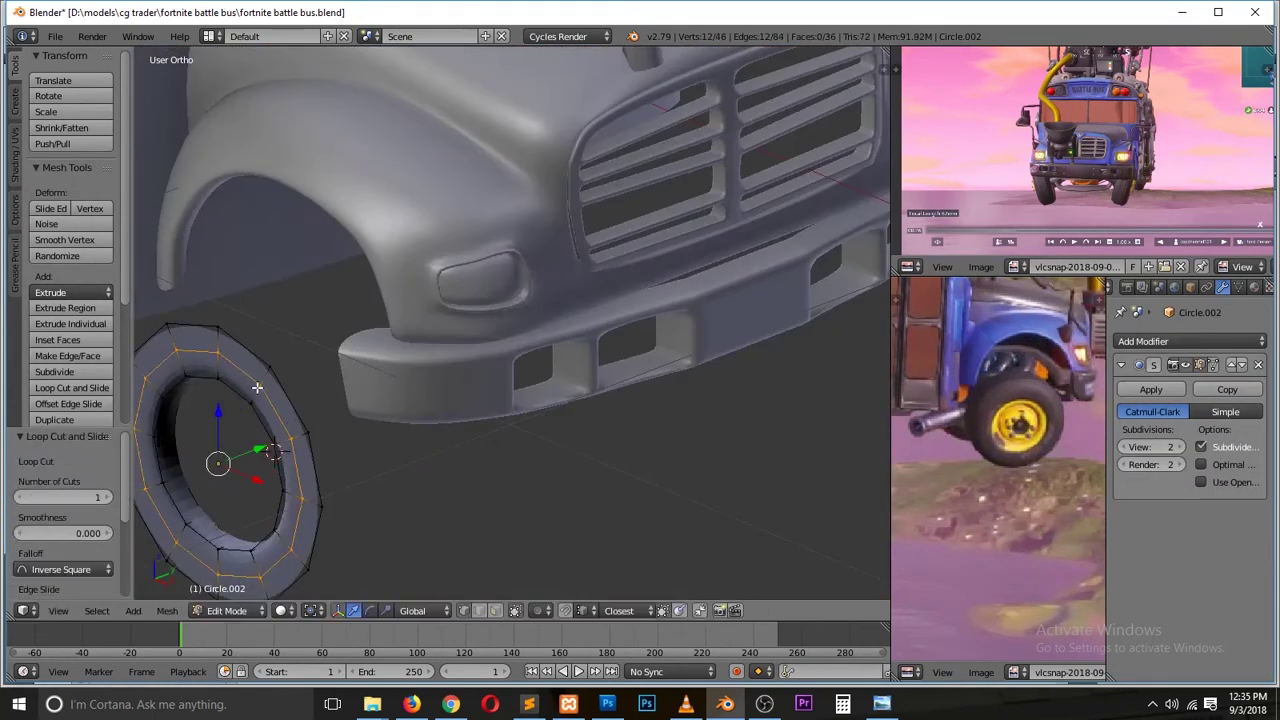
left_click(278, 360)
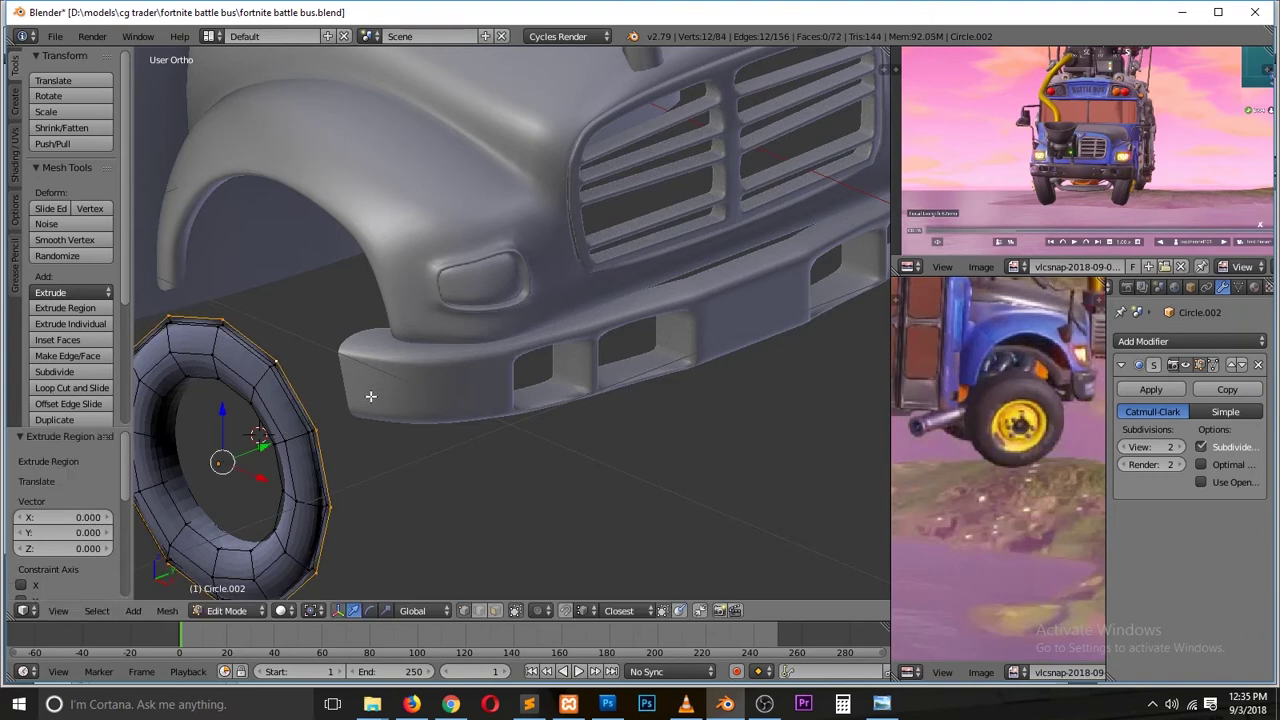
Step: Move the tyre's edge loop along Y and extrude a resized loop
key("g")
key("y")
left_click(371, 349)
key("e")
left_click(301, 431)
Step: Select the whole tyre ring and nudge it along the Y axis
key("a")
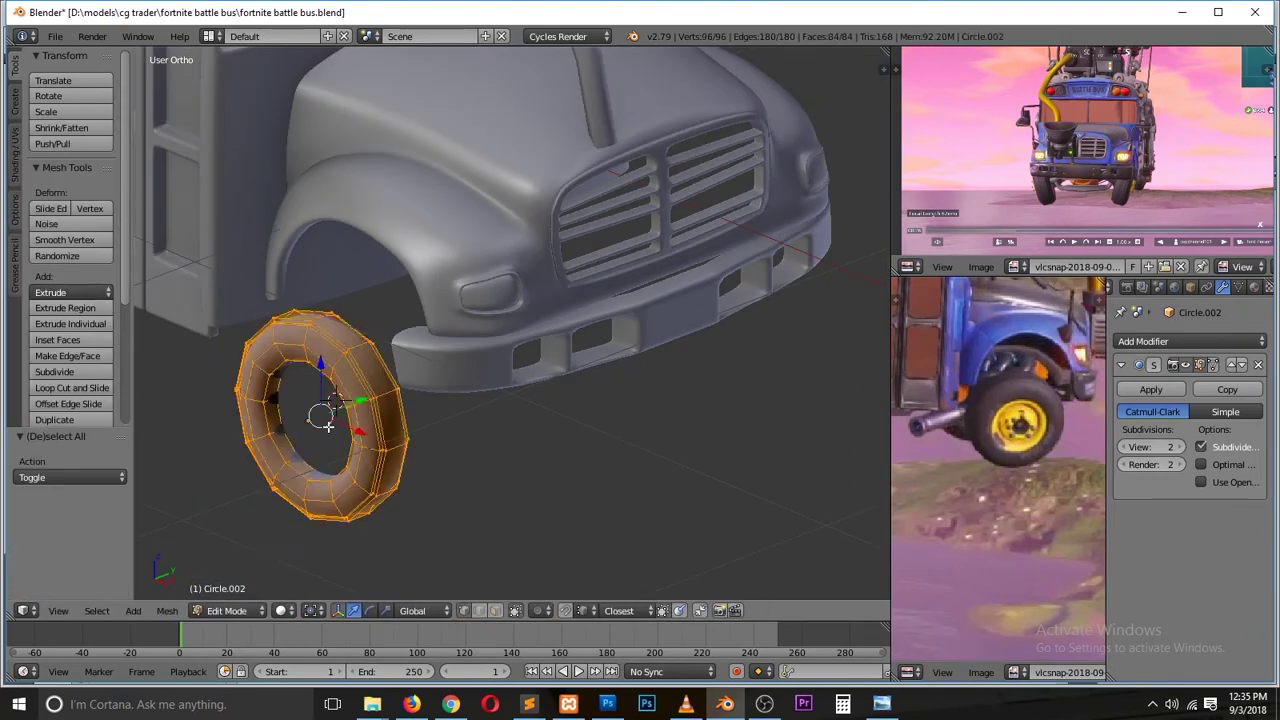
key("KP_3")
key("z")
middle_click_drag(428, 451, 405, 295)
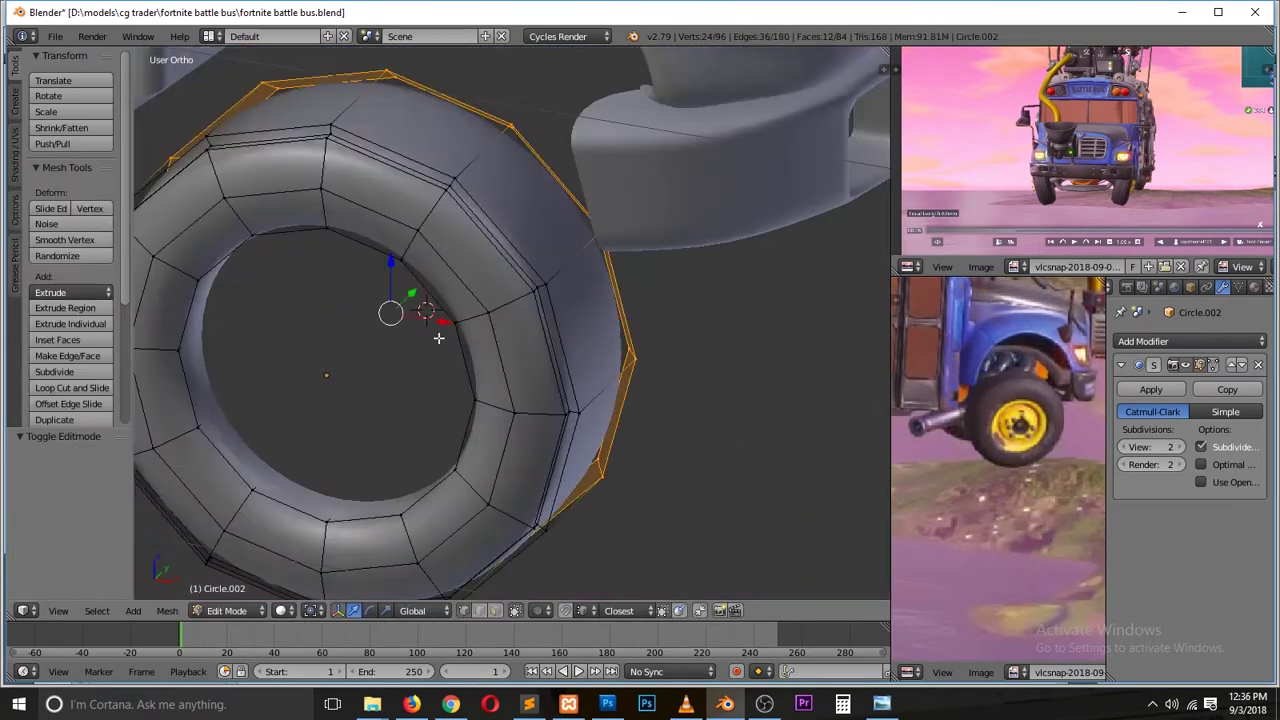
key("g")
key("y")
left_click(416, 308)
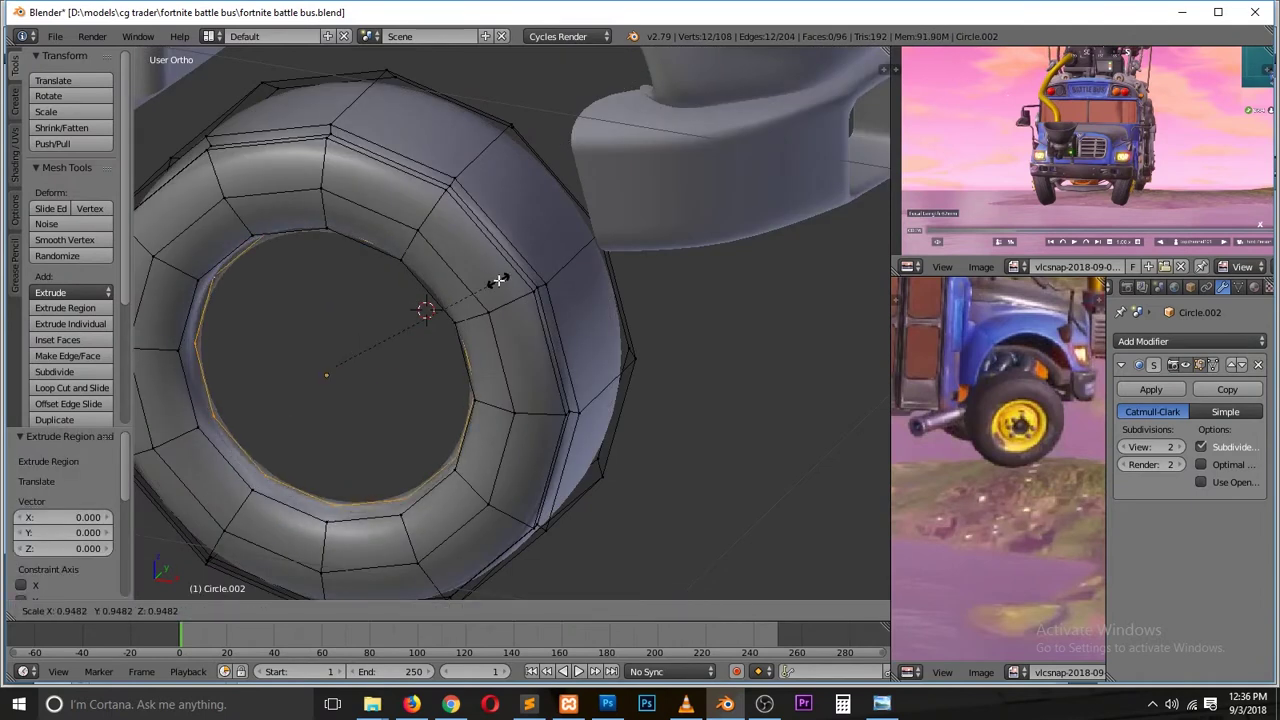
Step: Extrude and shrink three successive inner rings stepping into the hub
key("e")
left_click(560, 240)
key("s")
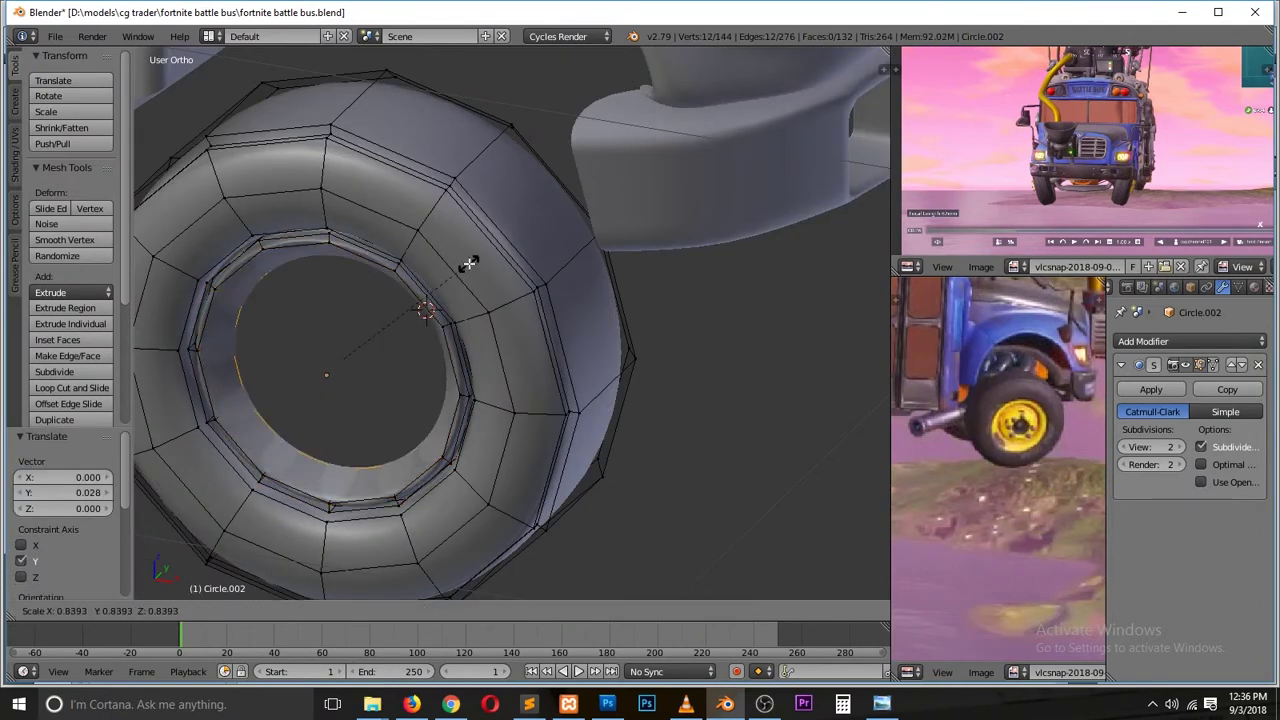
left_click(452, 285)
key("e")
key("s")
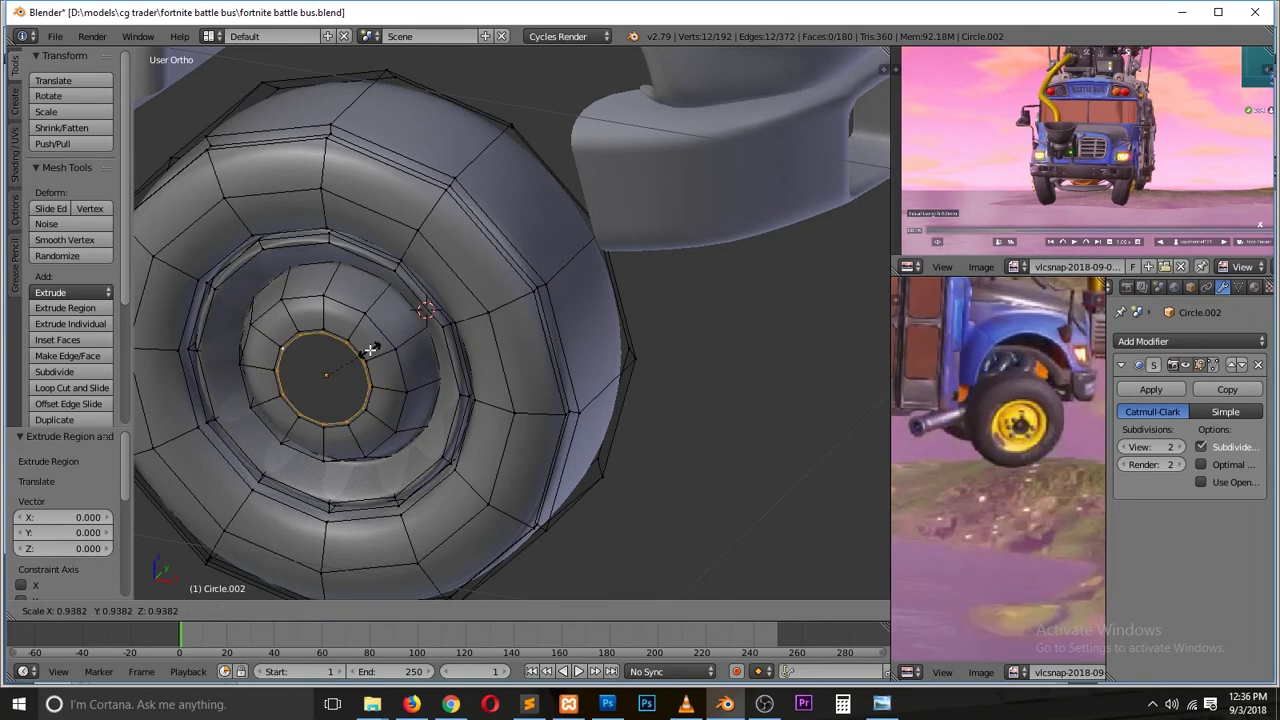
left_click(370, 349)
key("e")
key("s")
left_click(380, 371)
Step: Push the innermost ring along Y and merge it at centre into one point
key("g")
key("y")
left_click(400, 292)
key("alt+m")
left_click(400, 286)
Step: Add a loop cut around the hub and view the wheel from the front
key("Tab")
key("Tab")
key("ctrl+r")
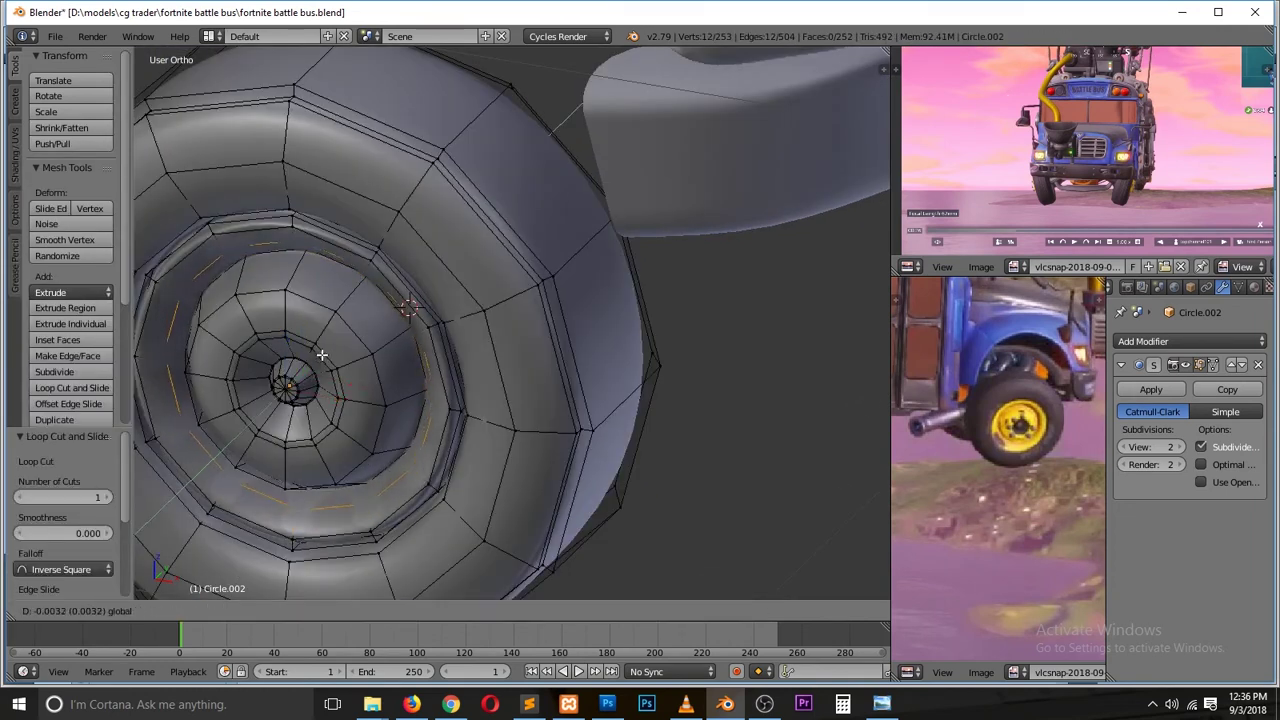
left_click(322, 355)
key("Tab")
scroll(482, 339, "down", 5)
key("KP_1")
scroll(642, 291, "up", 5)
Step: Add a 6-vertex circle at the hub and enter Edit Mode on it
key("shift+a")
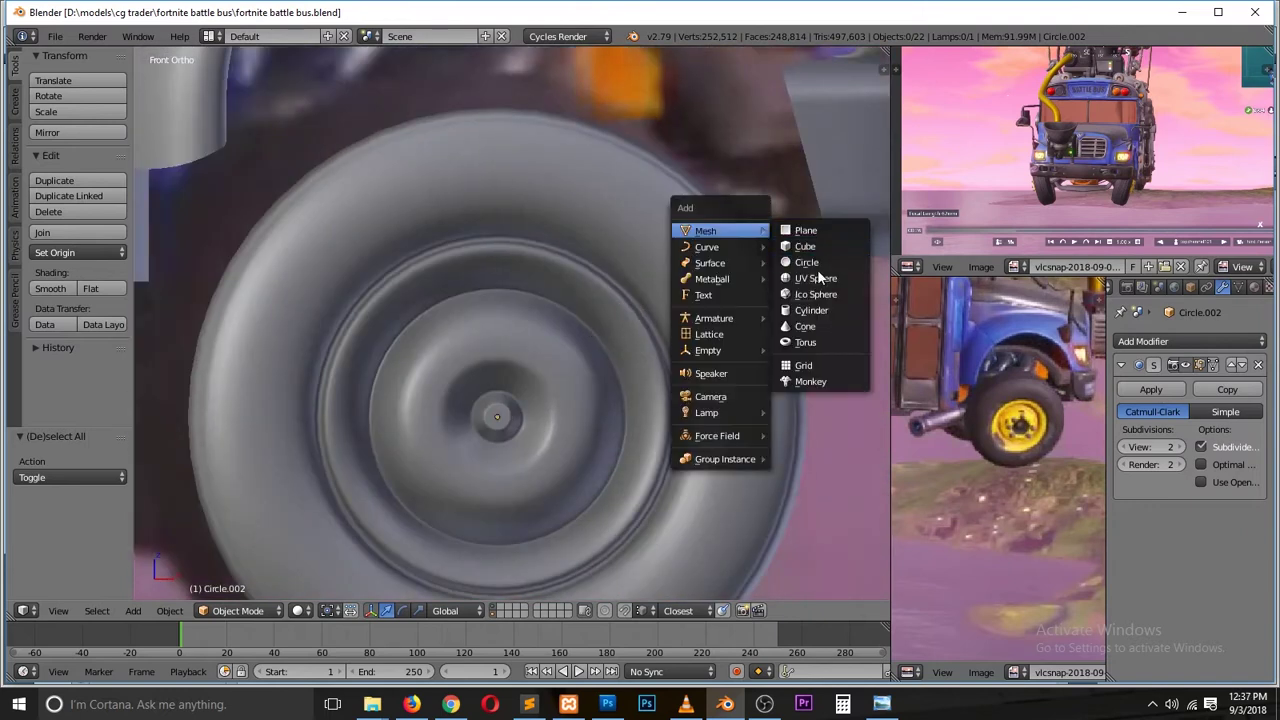
left_click(808, 262)
scroll(441, 365, "down", 5)
middle_click_drag(441, 365, 363, 446)
key("Tab")
key("KP_Decimal")
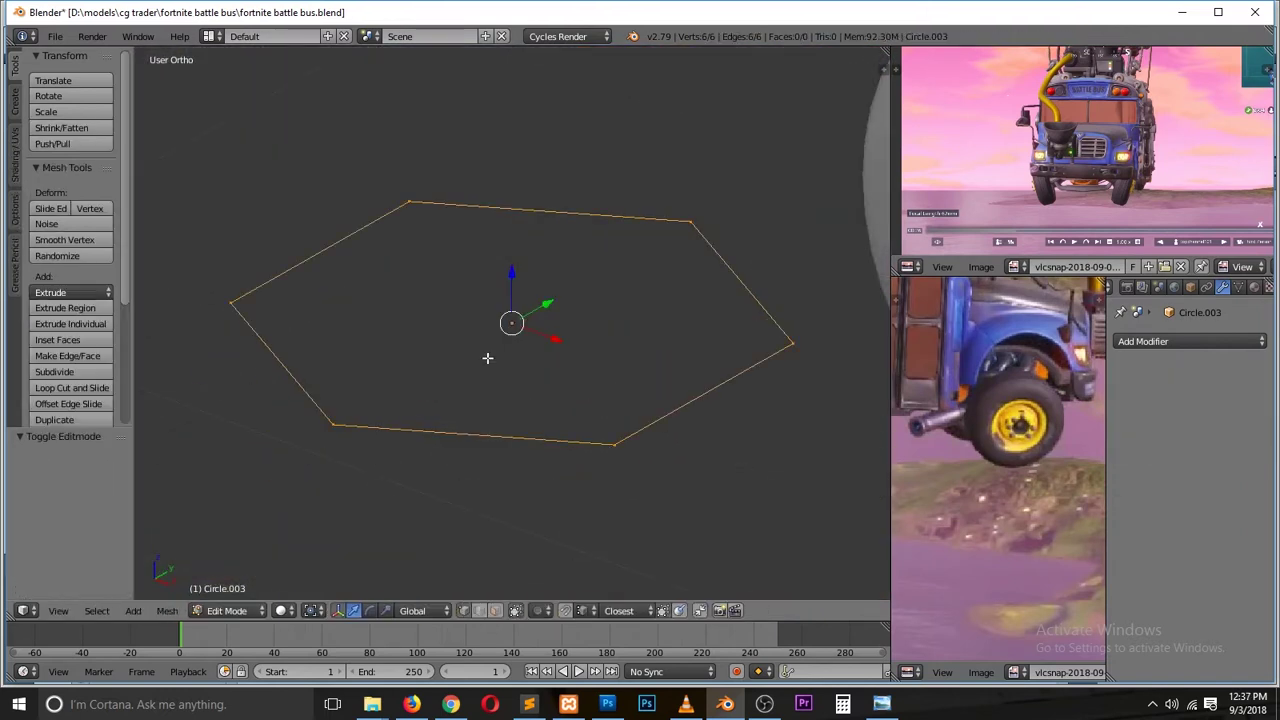
Step: Fill, inset, merge and extrude the hexagon into a nut shape
key("f")
key("i")
left_click(600, 323)
key("alt+m")
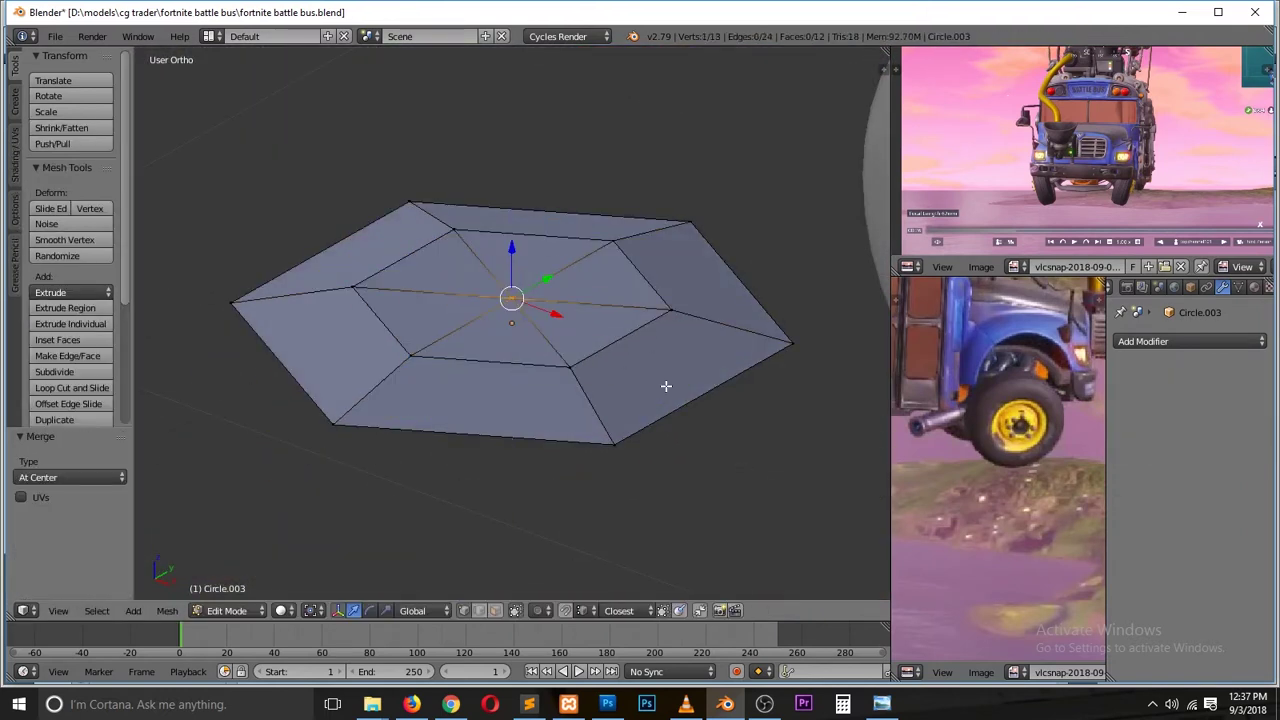
key("e")
left_click(663, 471)
scroll(663, 471, "down", 3)
key("a")
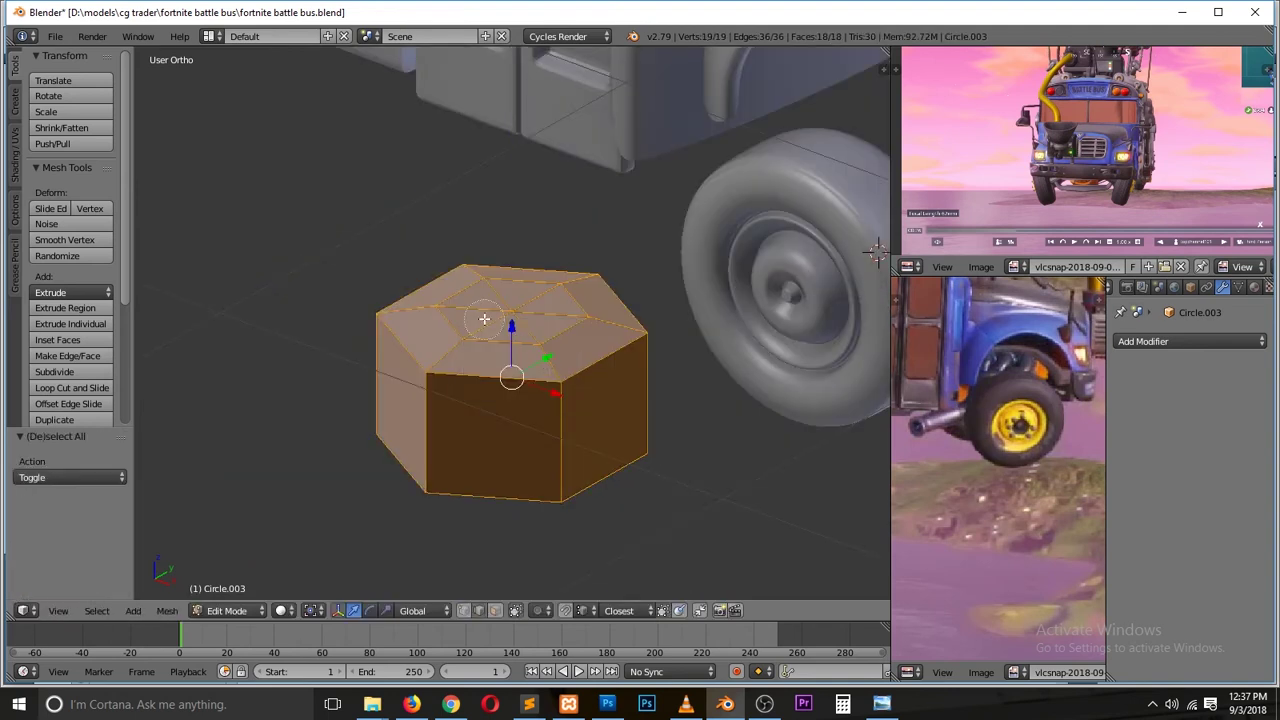
Step: Smooth the nut with a level-2 Subdivision Surface and save the file
key("Tab")
key("ctrl+2")
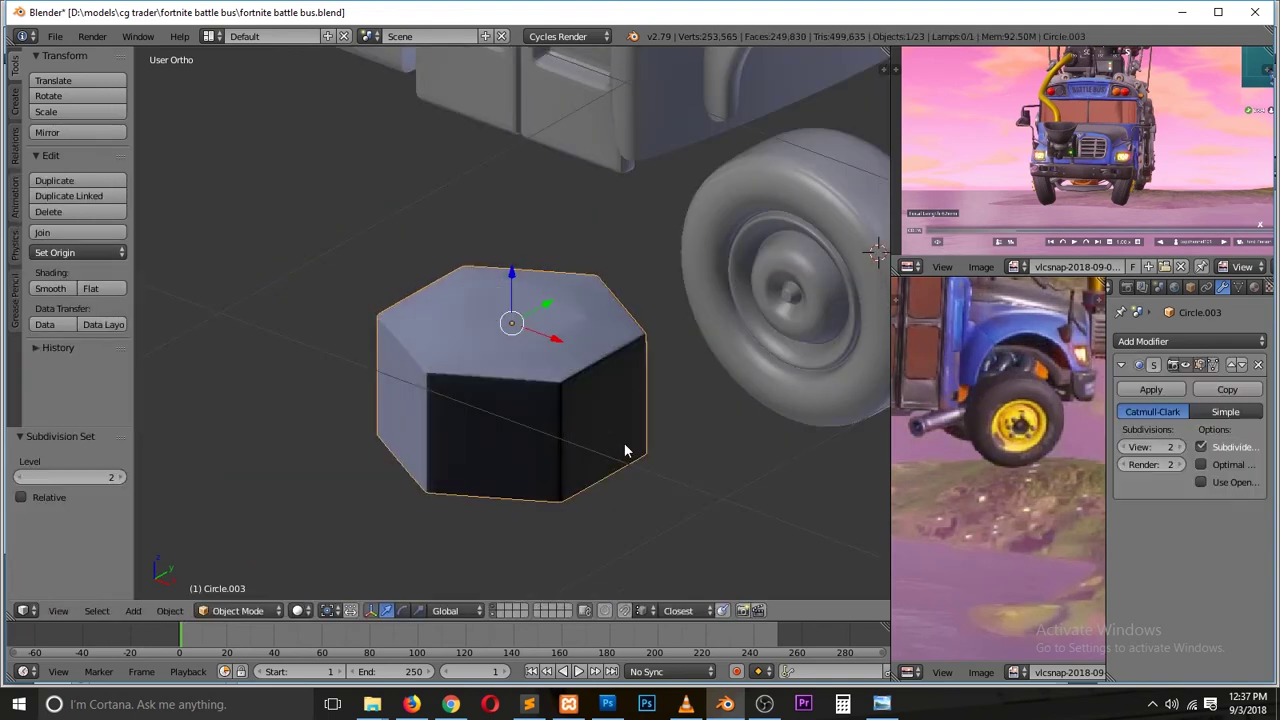
left_click(103, 321)
key("Tab")
scroll(386, 357, "up", 2)
key("a")
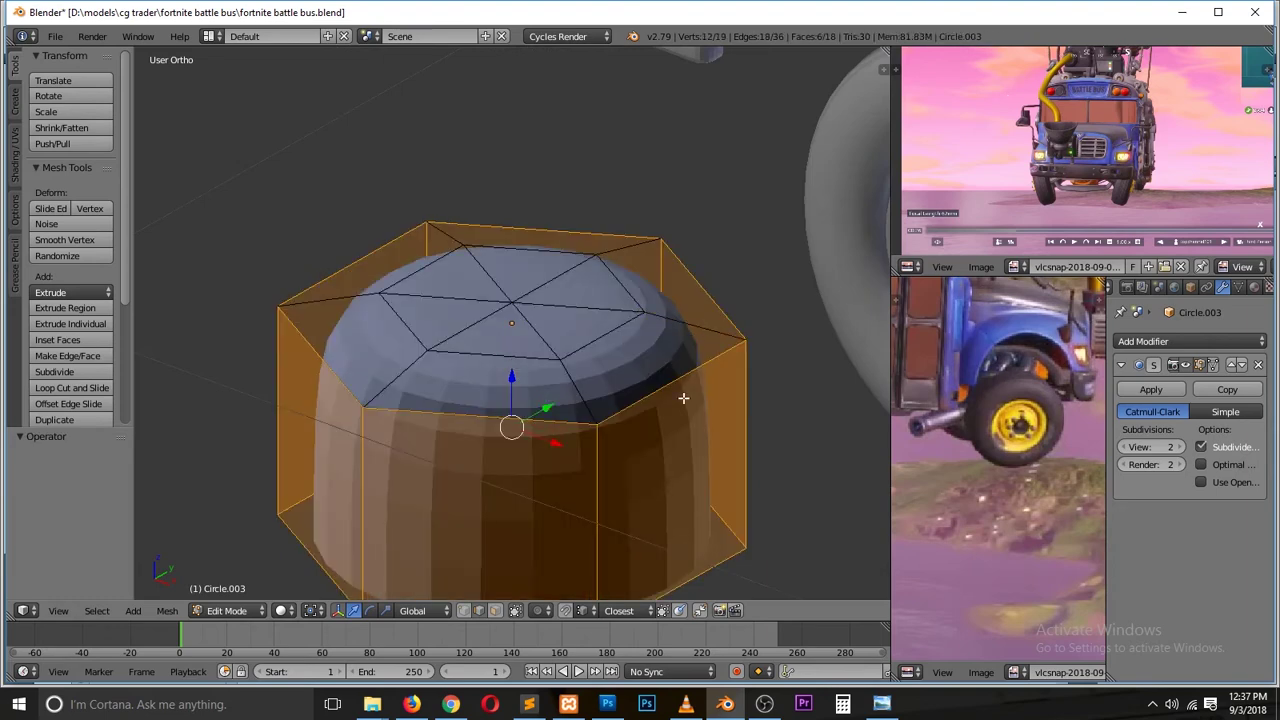
key("a")
key("Tab")
key("ctrl+s")
left_click(420, 358)
Step: Rotate the nut 90° around the X axis in front view
key("KP_1")
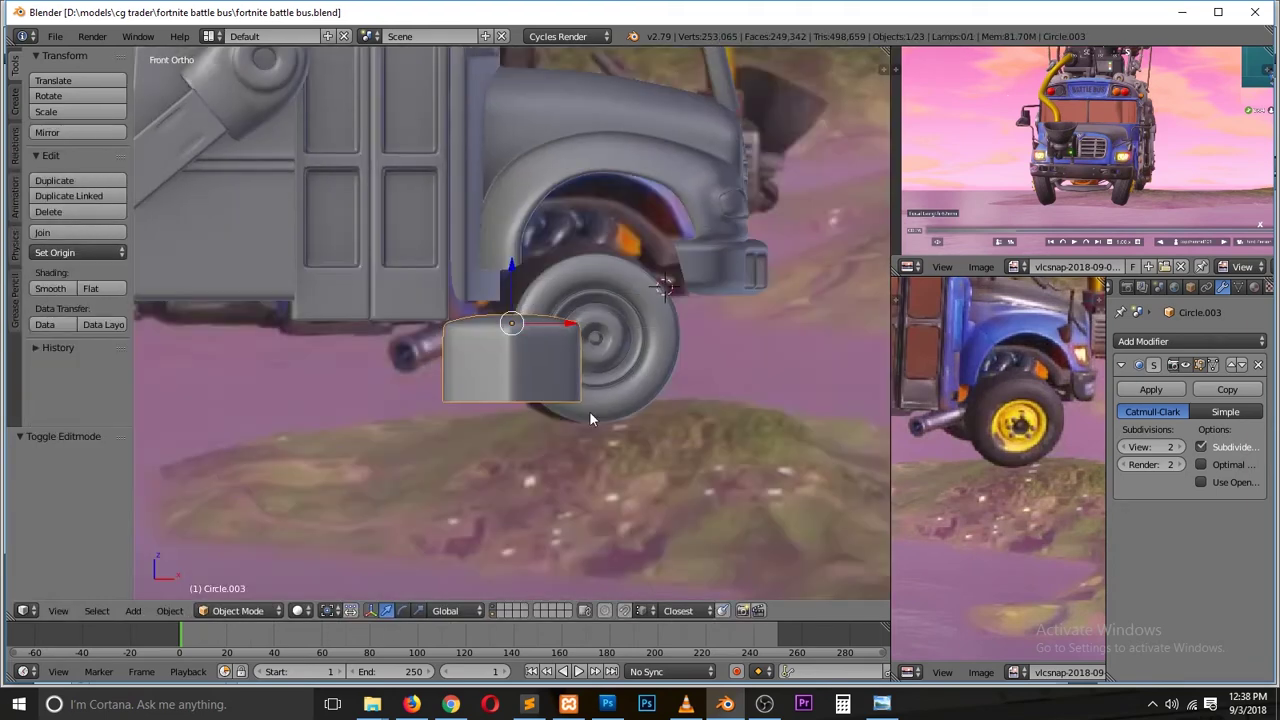
key("r")
key("x")
key("9")
key("0")
key("Return")
Step: Move the nut 0.4 along the Y axis away from the hub centre
scroll(481, 378, "up", 3)
key("g")
key("y")
key("0")
key(".")
key("4")
key("Return")
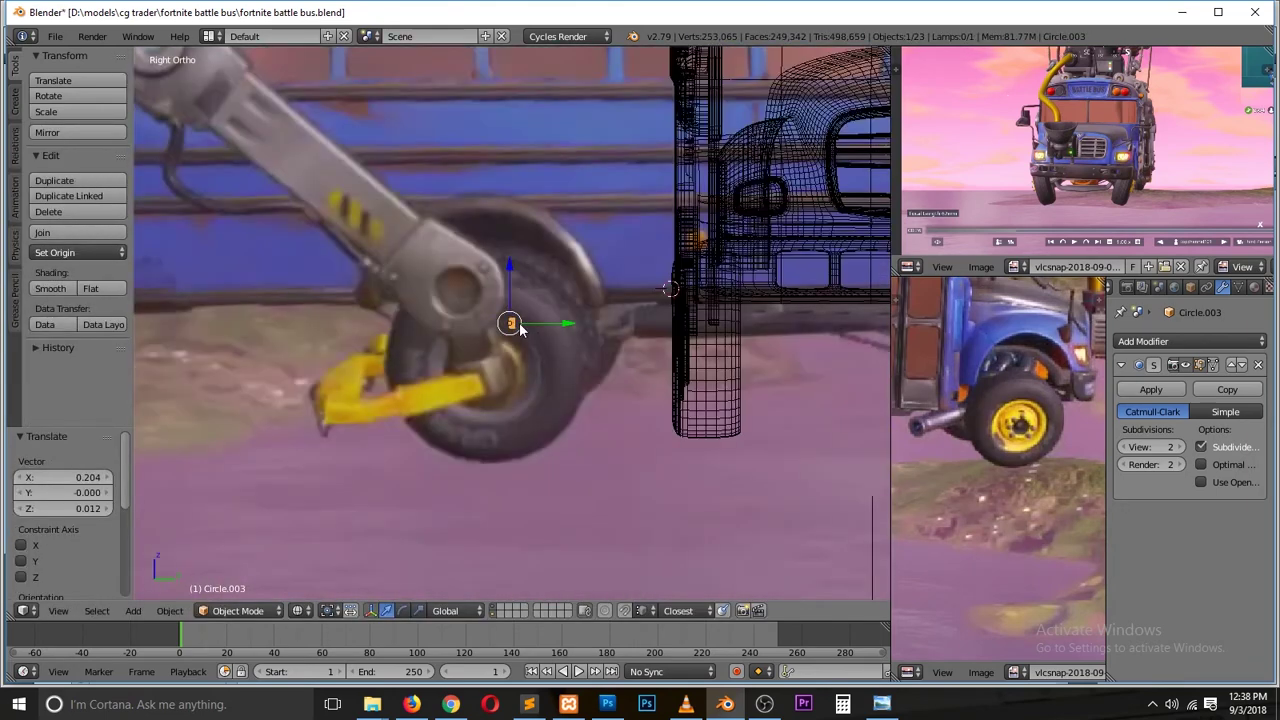
middle_click_drag(523, 326, 437, 379)
scroll(437, 379, "up", 3)
scroll(437, 379, "down", 3)
Step: Snap the 3D cursor to the wheel centre and spin the nut 360° around it
key("KP_1")
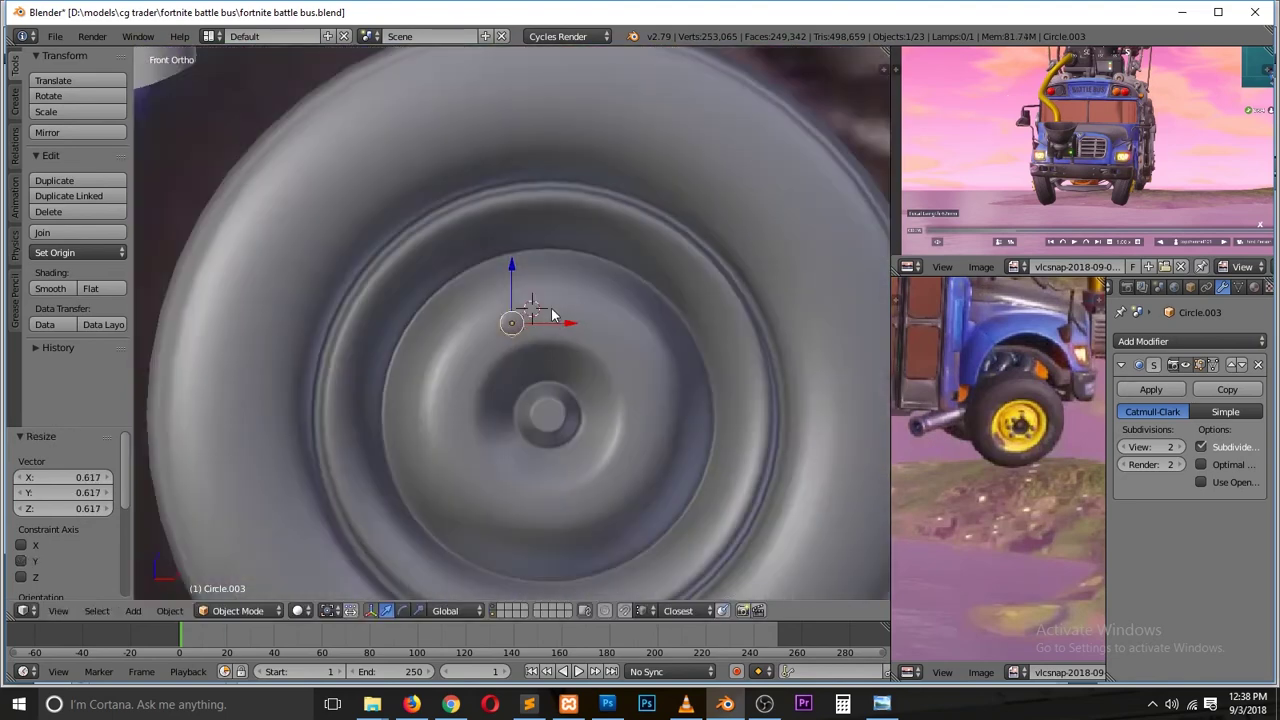
right_click(516, 332)
key("shift+s")
right_click(516, 332)
key("Tab")
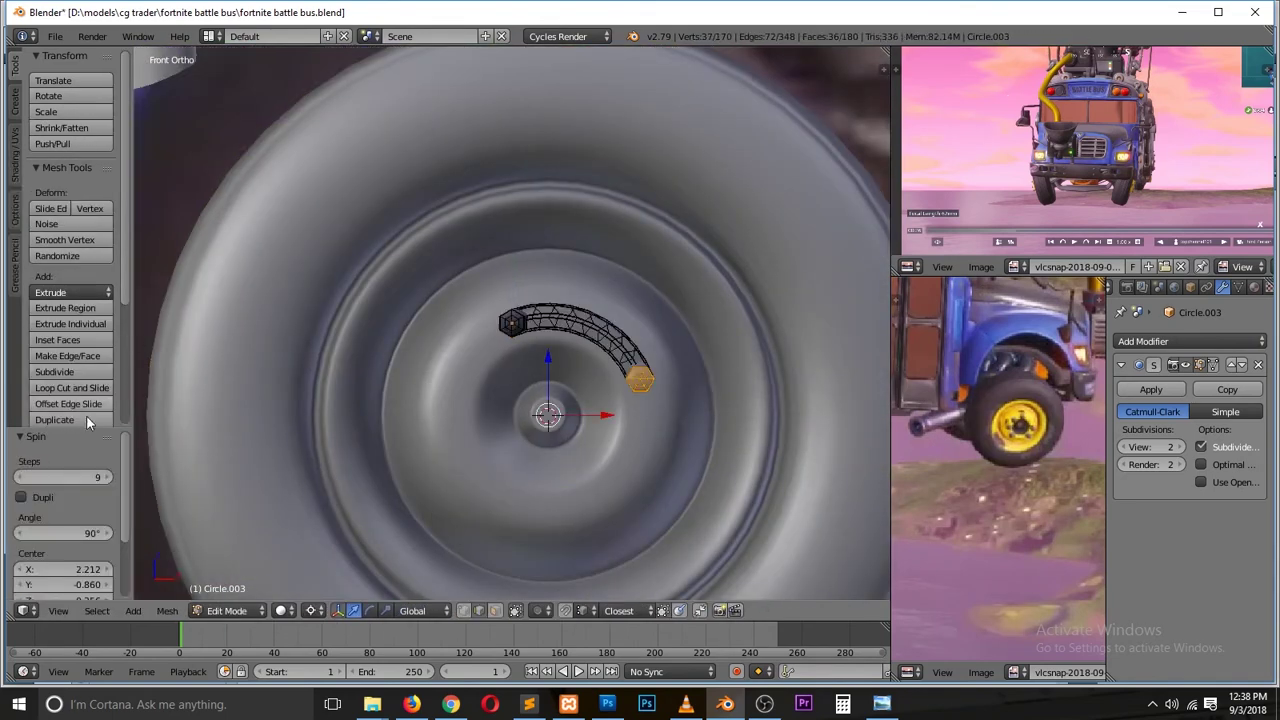
type("360")
key("Return")
Step: Remove duplicate vertices in the nut ring and join the lug nuts into the wheel
key("w")
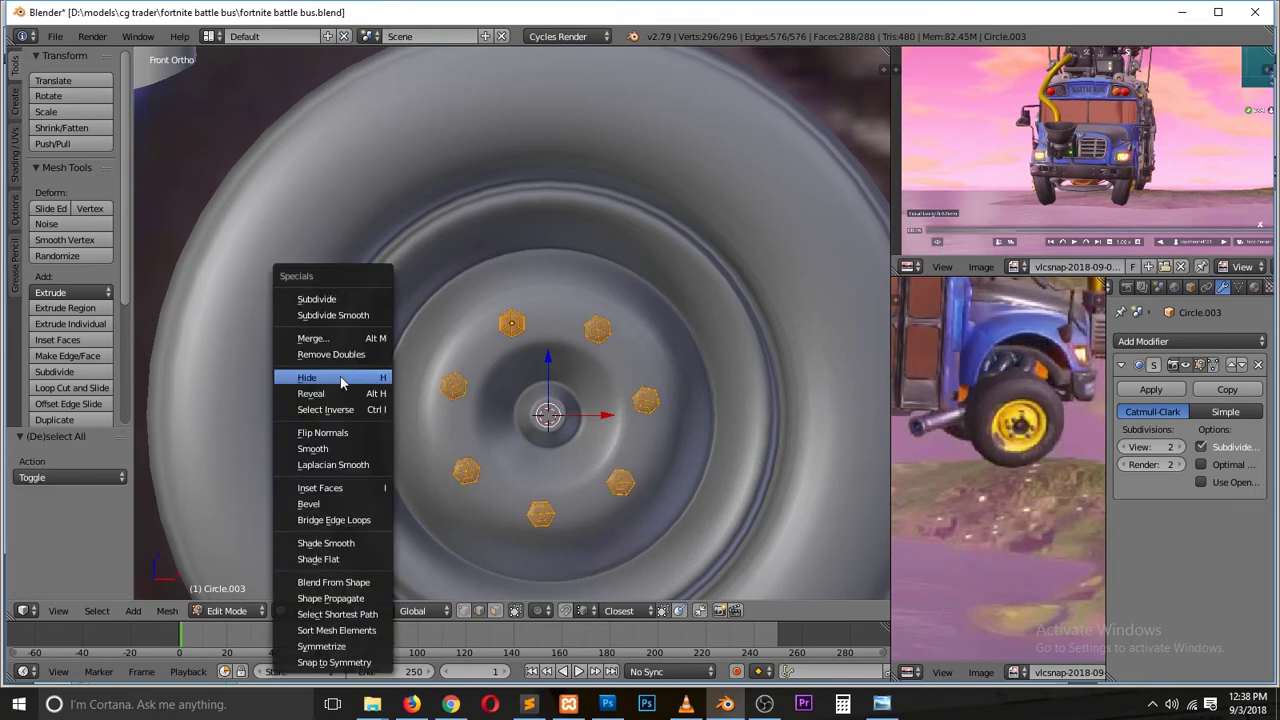
left_click(340, 376)
key("Tab")
middle_click_drag(340, 376, 401, 452)
right_click(610, 323, "shift")
key("ctrl+j")
key("z")
key("KP_3")
key("a")
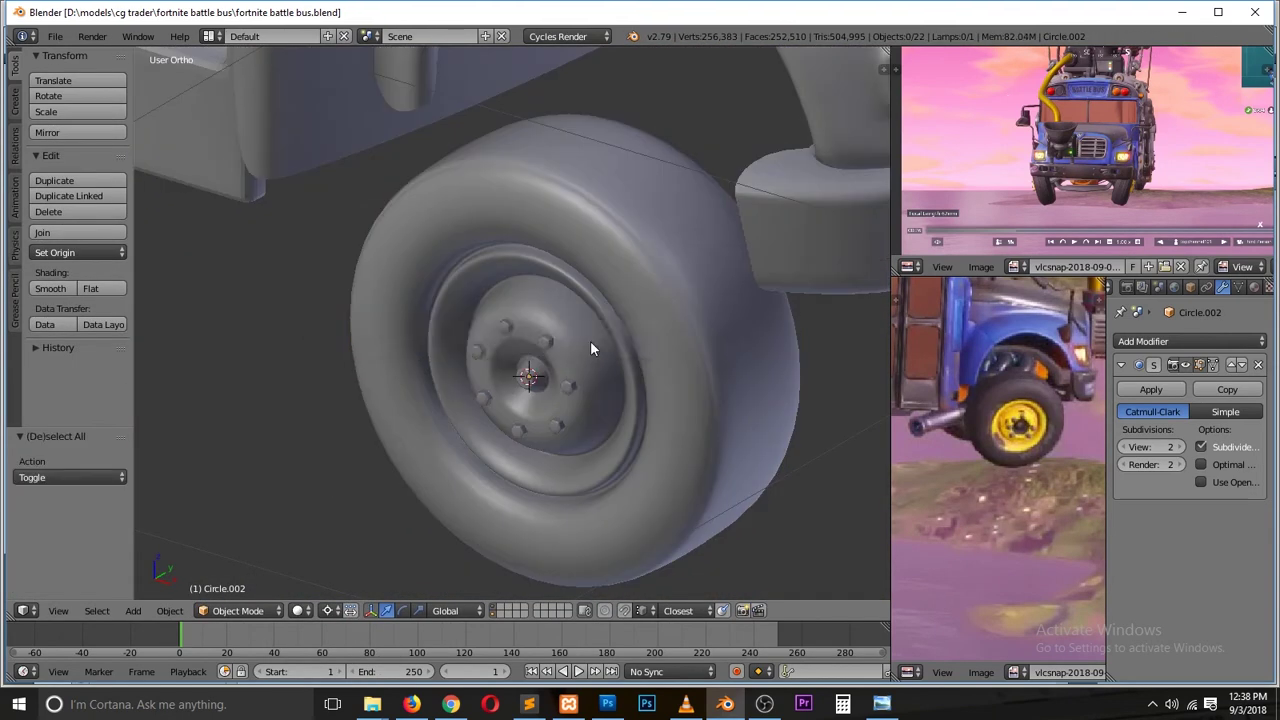
scroll(606, 349, "down", 3)
right_click(618, 303)
Step: Set the wheel origin to the bus centre and add a Mirror modifier
left_click(618, 303)
right_click(445, 340)
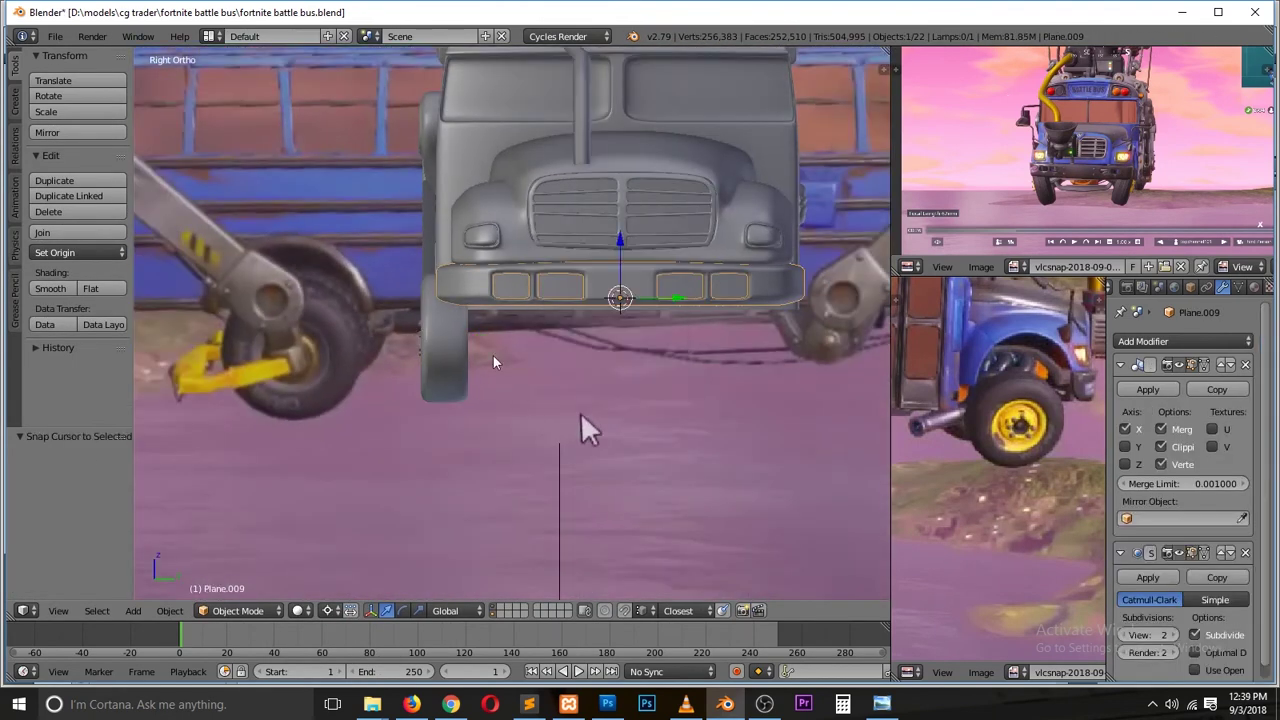
key("ctrl+shift+alt+c")
left_click(314, 354)
left_click(1190, 341)
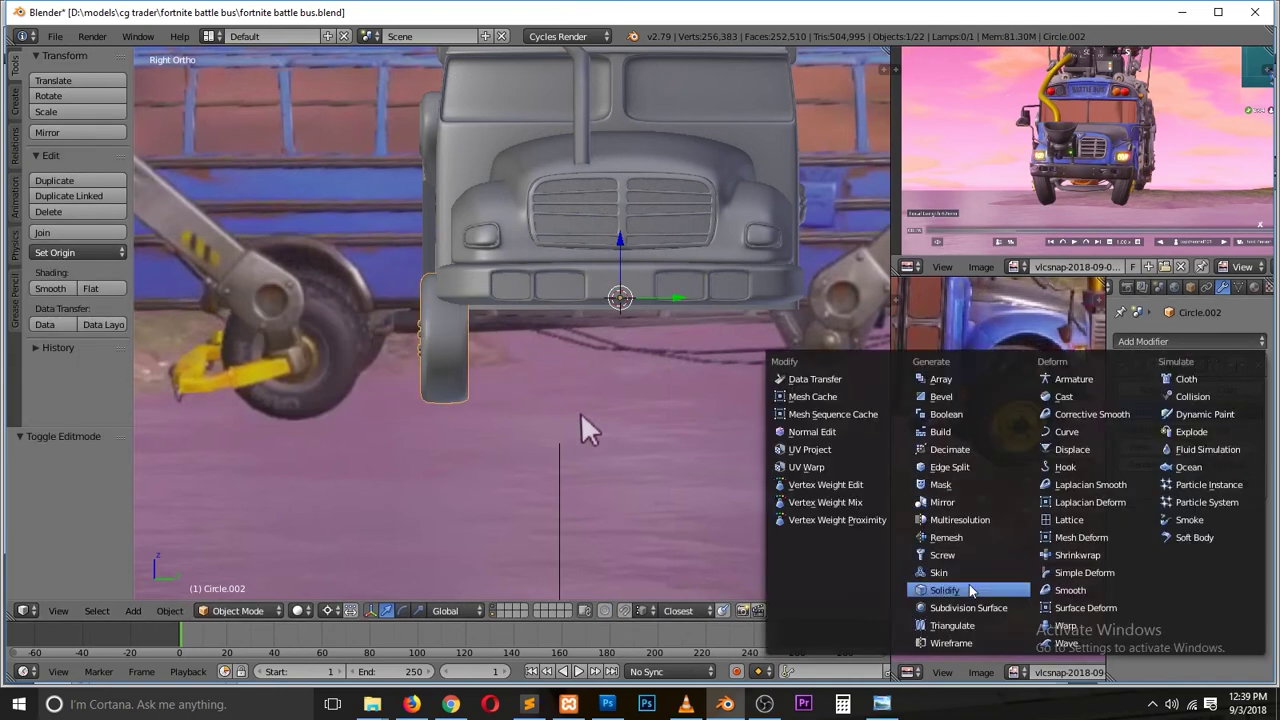
left_click(942, 502)
Step: Shift the wheel mesh along the Y axis in Edit Mode
key("KP_1")
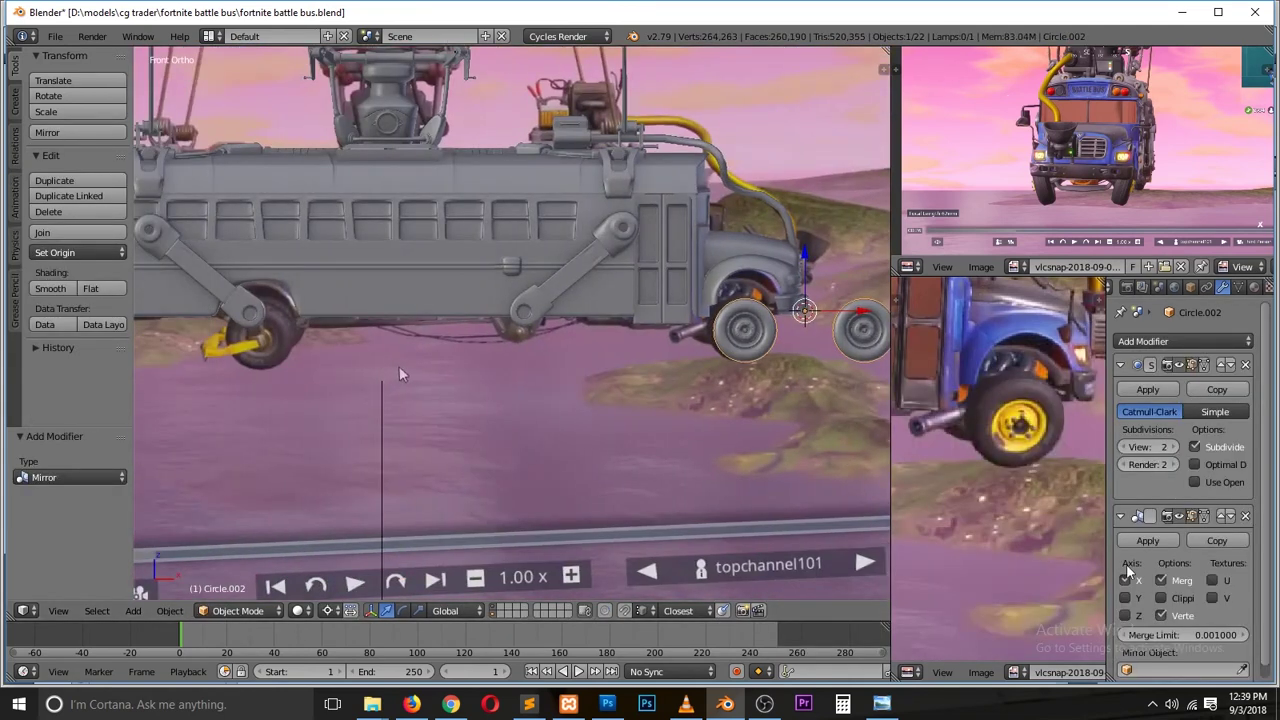
key("KP_3")
scroll(582, 415, "up", 4)
key("Tab")
key("g")
key("y")
left_click(582, 415)
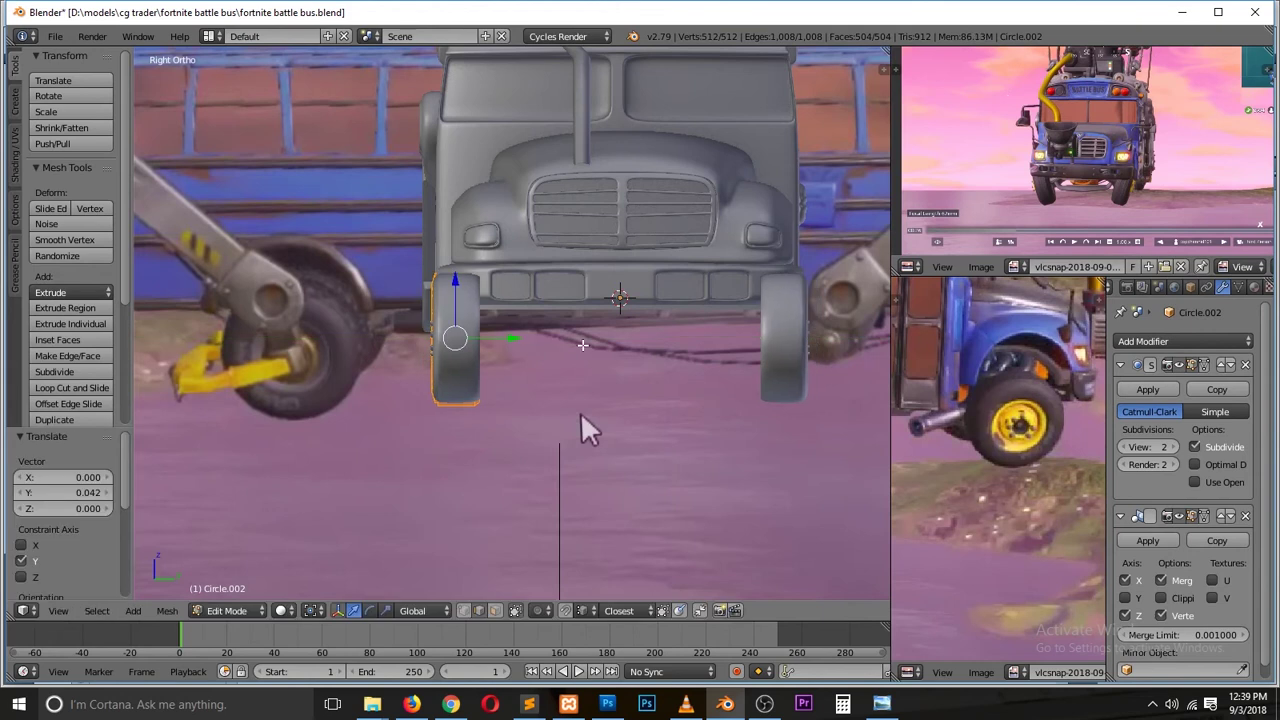
key("Tab")
key("KP_1")
scroll(582, 415, "down", 4)
Step: Apply the wheel's transform and reset its origin to the bus centre
key("ctrl+a")
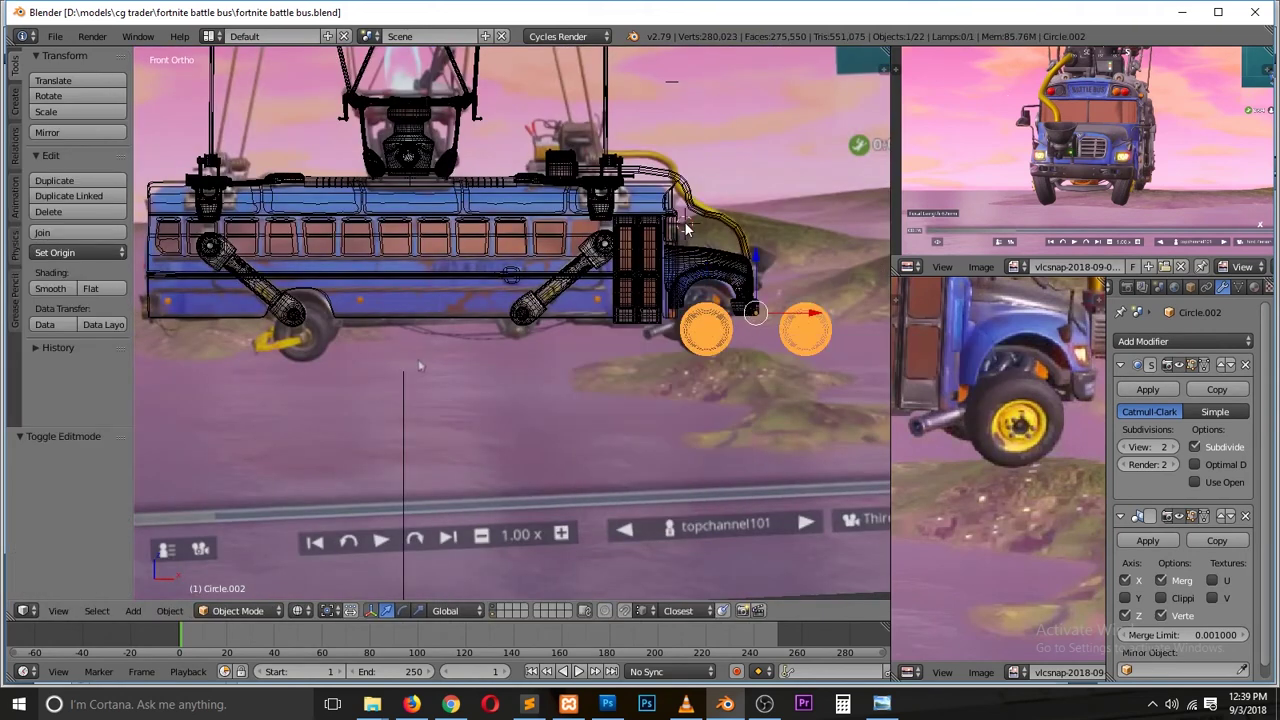
key("z")
key("g")
key("x")
left_click(471, 297)
key("Tab")
key("g")
key("x")
left_click(392, 340)
key("Tab")
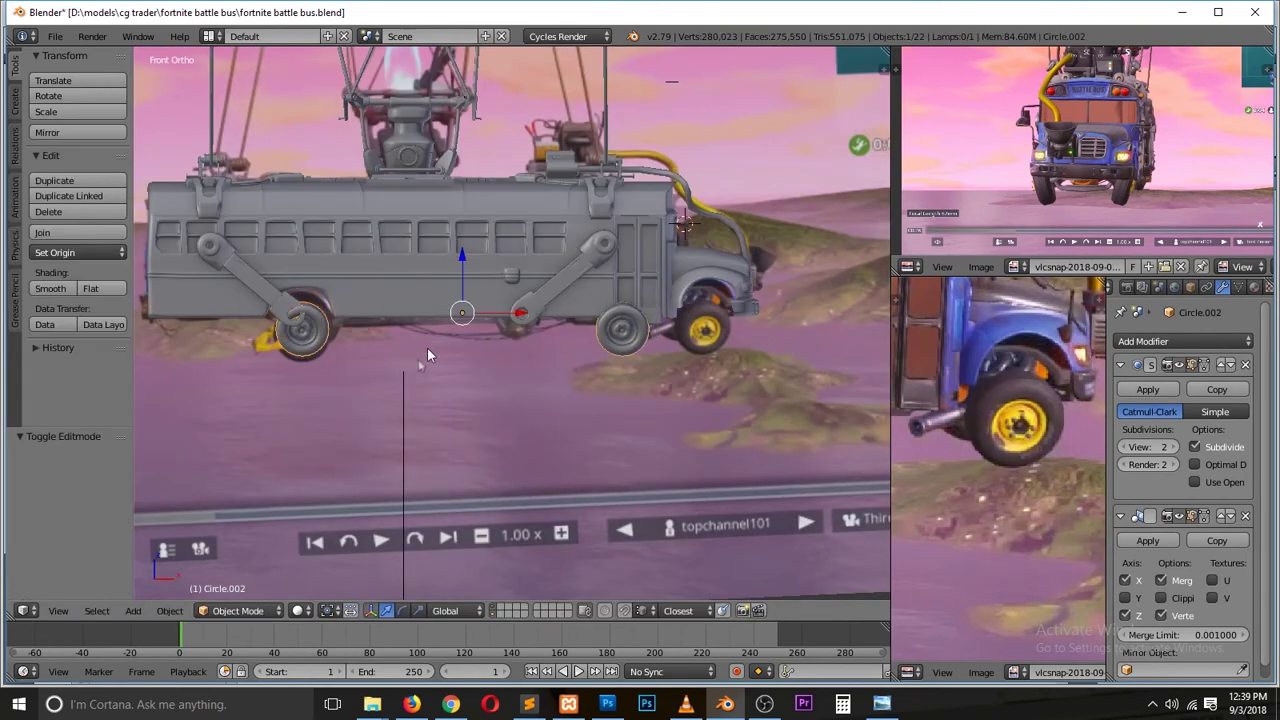
Step: Move the mirrored wheels along X onto the bus's front axle
key("g")
key("x")
left_click(618, 355)
middle_click_drag(737, 384, 1128, 600)
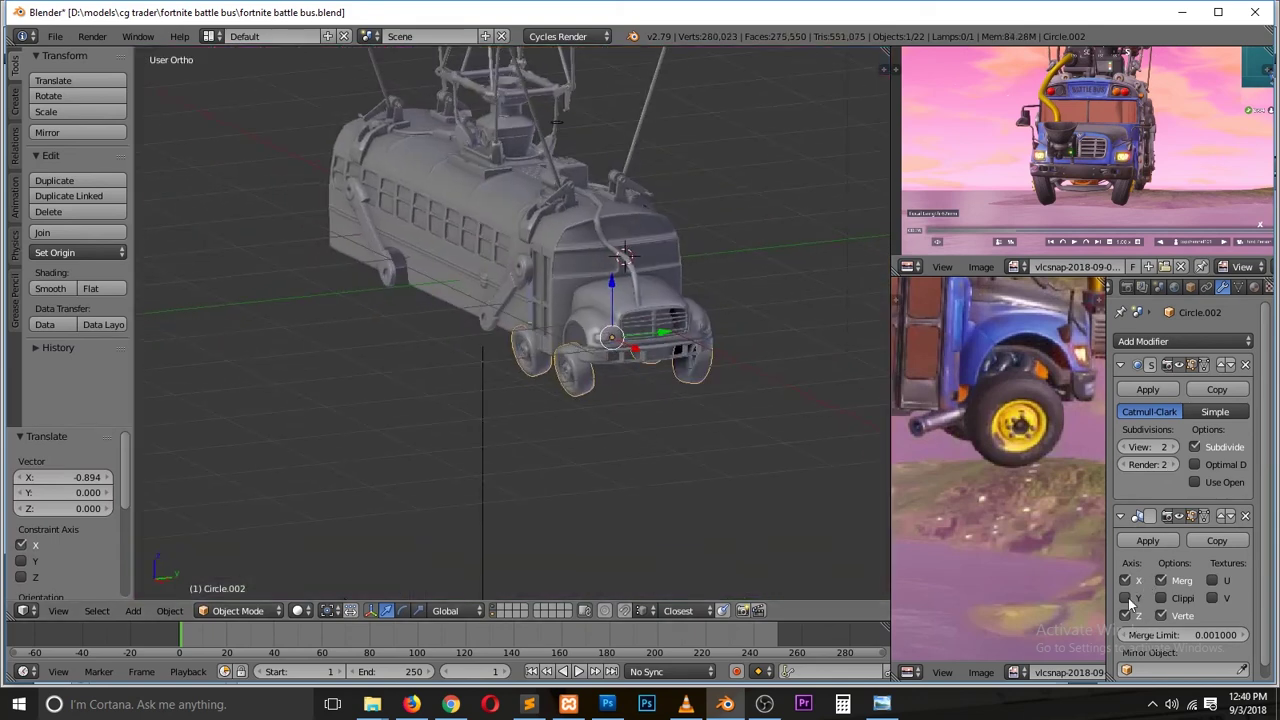
Step: Duplicate the wheel geometry to the rear axle and rotate it into place
key("Tab")
key("KP_1")
key("g")
key("x")
left_click(700, 400)
key("KP_3")
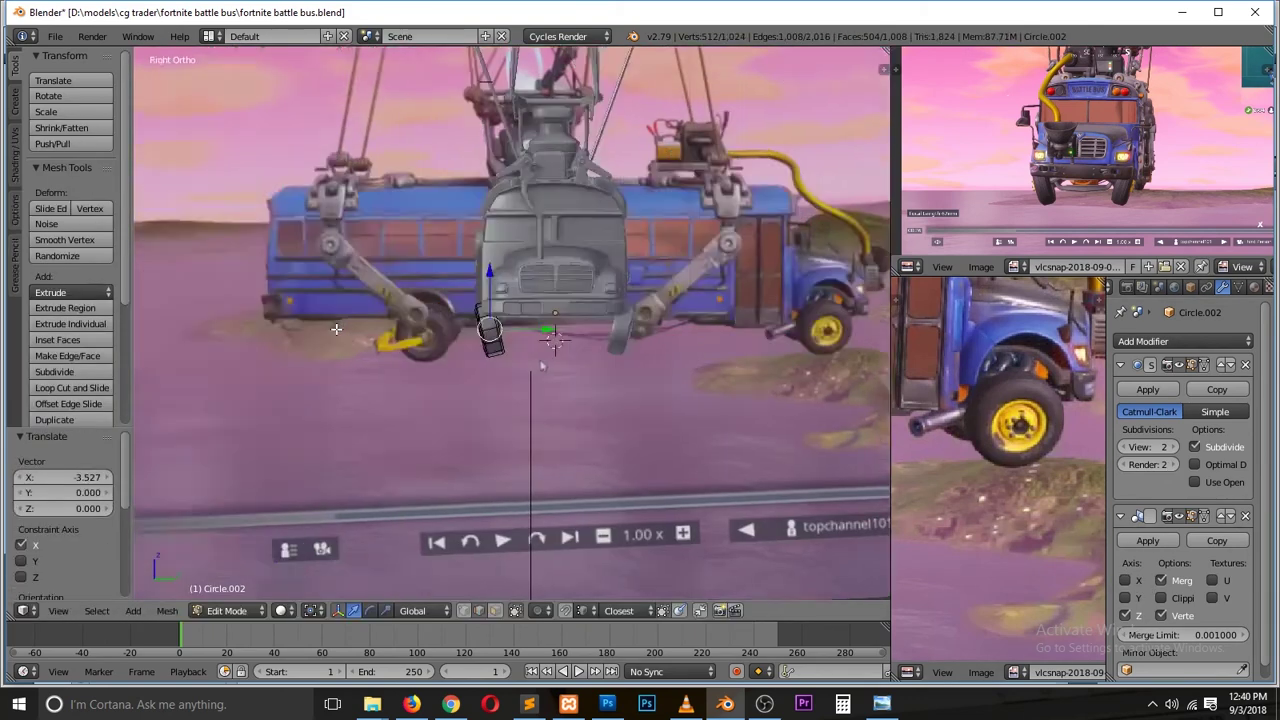
scroll(596, 433, "up", 5)
key("z")
key("r")
left_click(596, 433)
key("Tab")
Step: Save the blend file, overwriting the existing one
key("z")
key("KP_1")
key("a")
key("ctrl+s")
left_click(681, 365)
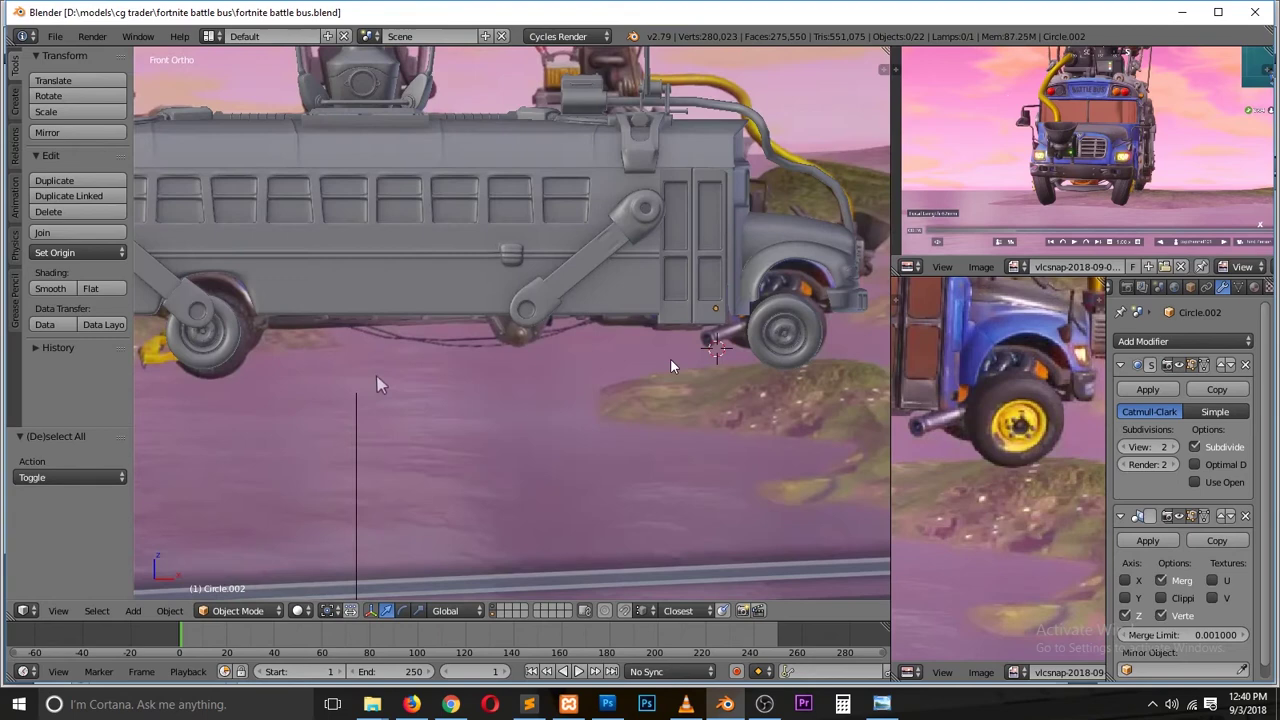
Step: Add a new circle mesh rotated 90 degrees about the X axis
key("z")
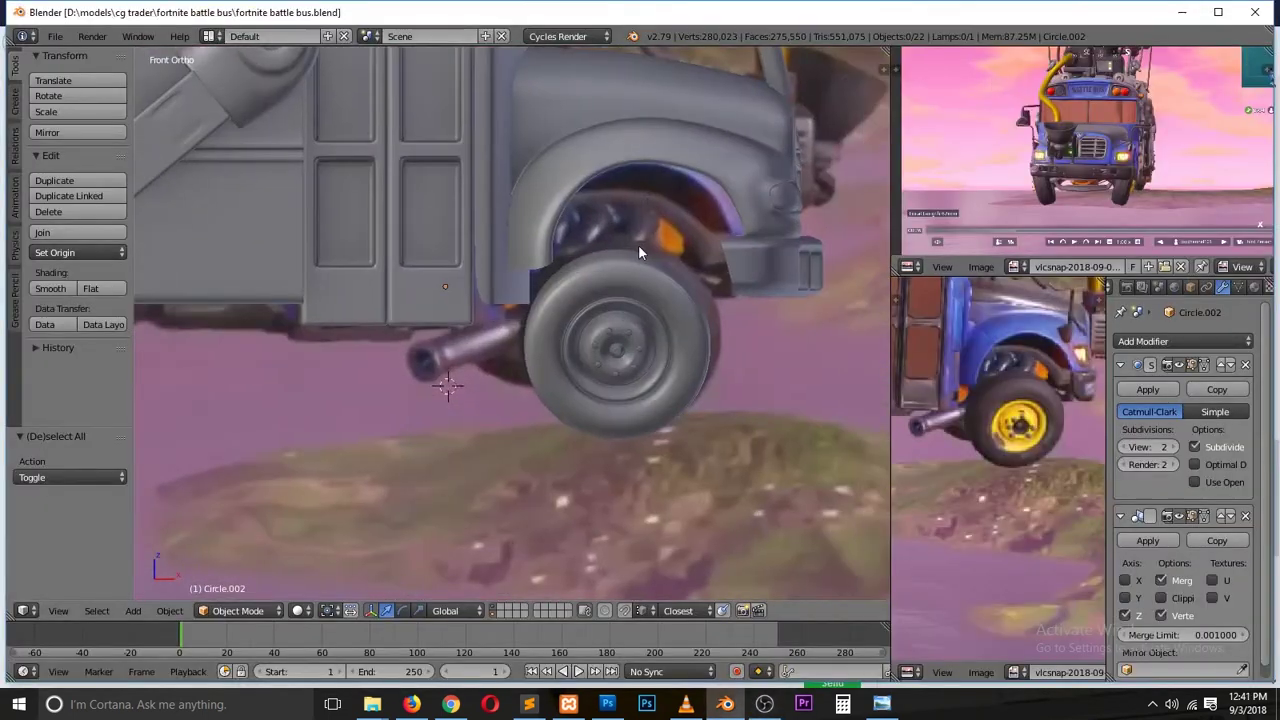
key("shift+a")
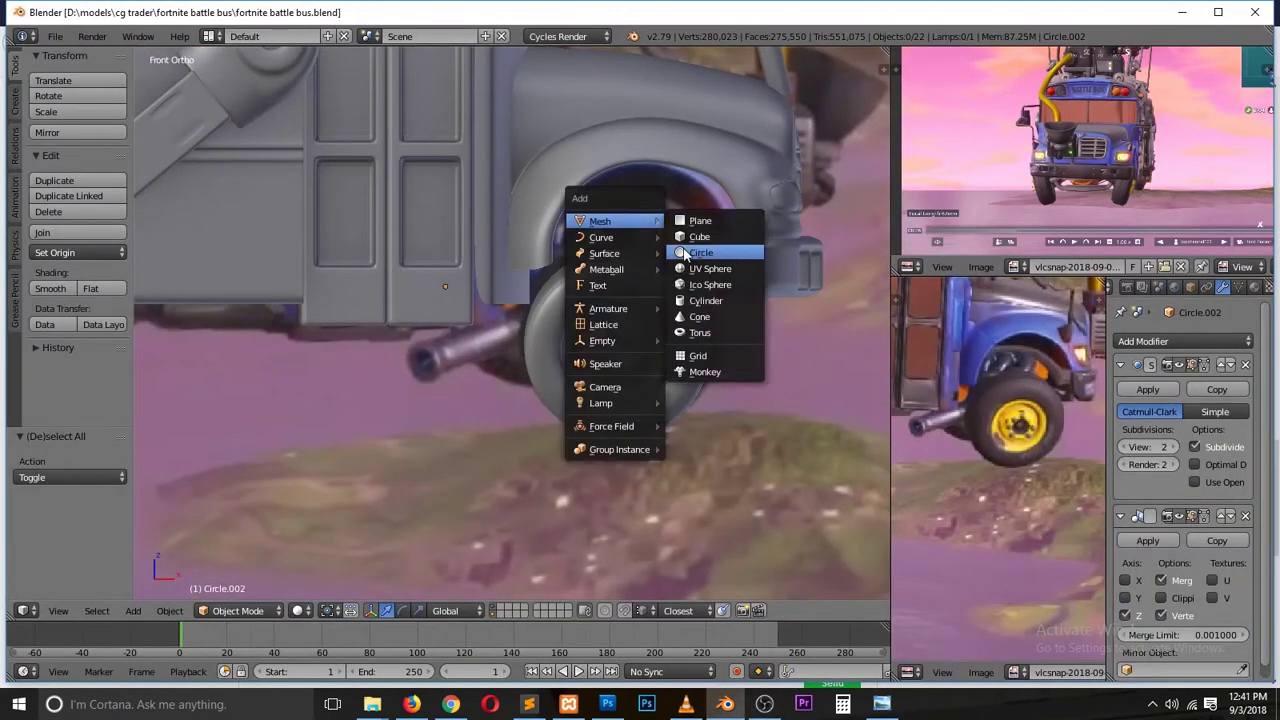
left_click(705, 250)
key("r")
key("x")
key("9")
key("0")
key("Return")
scroll(697, 304, "up", 5)
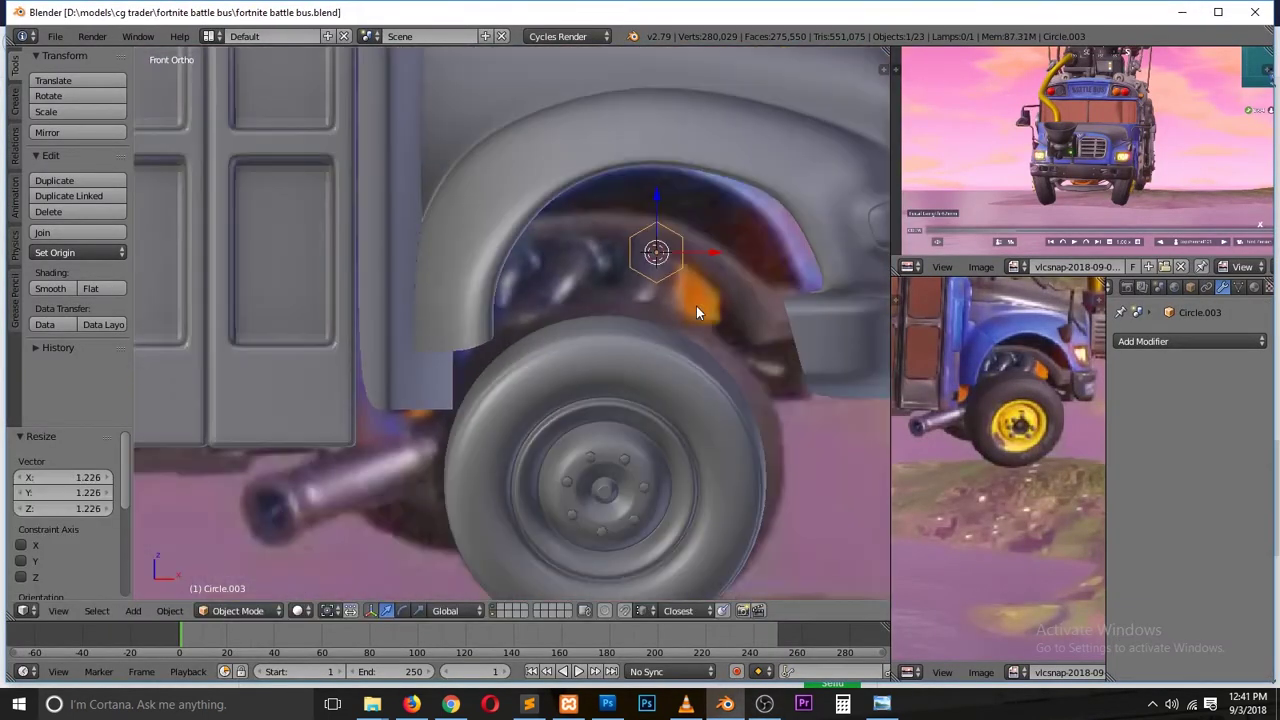
Step: Give the circle level-2 subdivision smoothing and move it along Y toward the front wheel arch
key("Tab")
key("Tab")
middle_click_drag(579, 337, 418, 420)
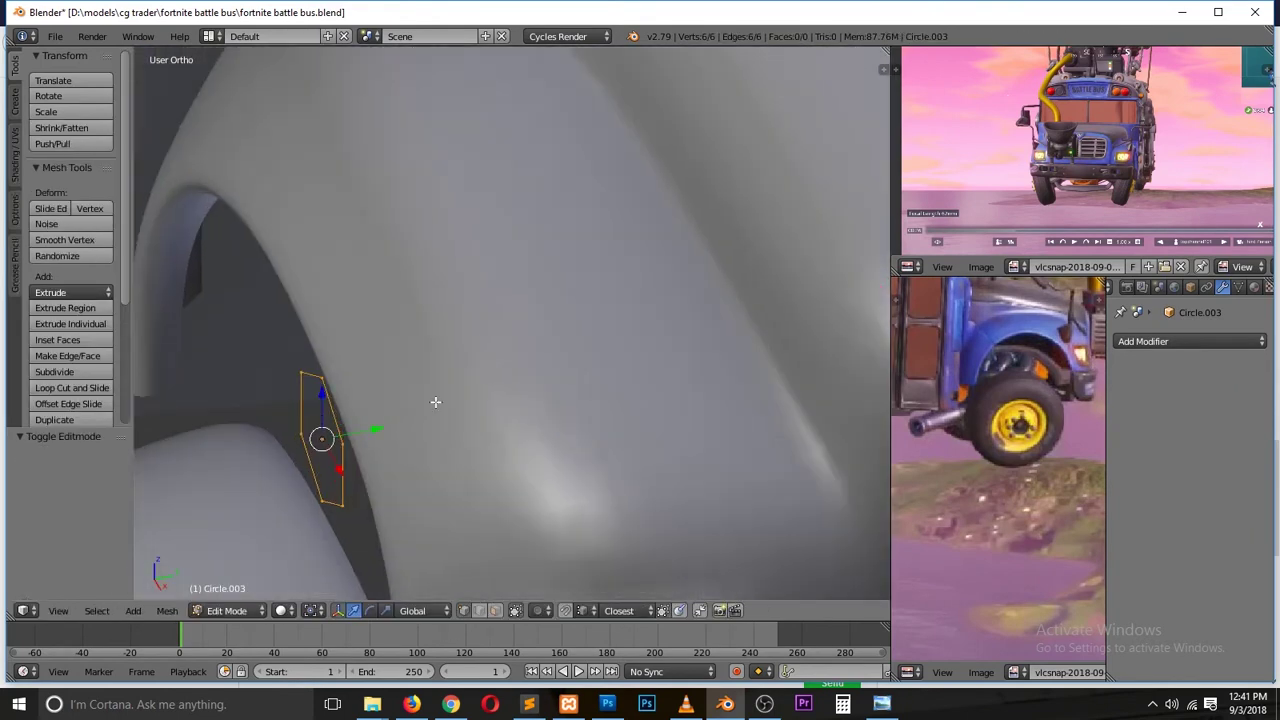
key("Tab")
key("ctrl+2")
key("g")
key("y")
key("Return")
Step: Nudge the circle slightly down along Z inside the wheel arch, checking from top and front views
key("KP_7")
key("z")
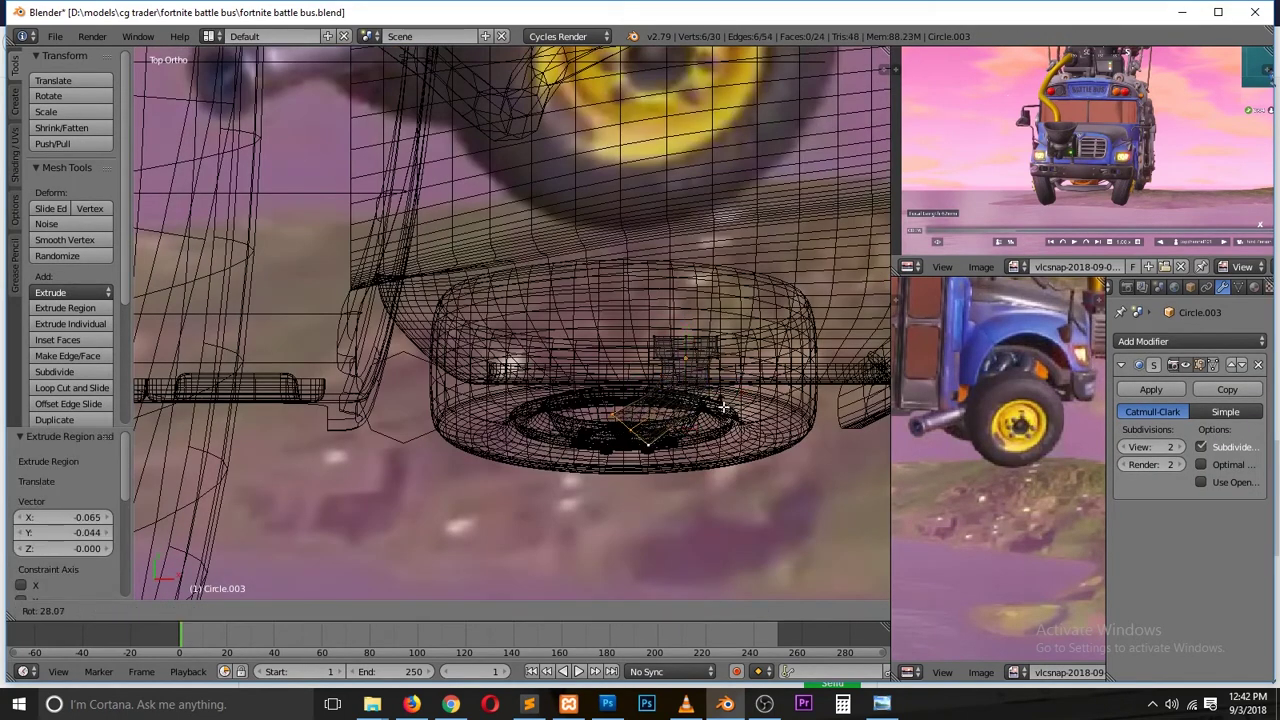
key("KP_1")
key("g")
key("z")
key("Return")
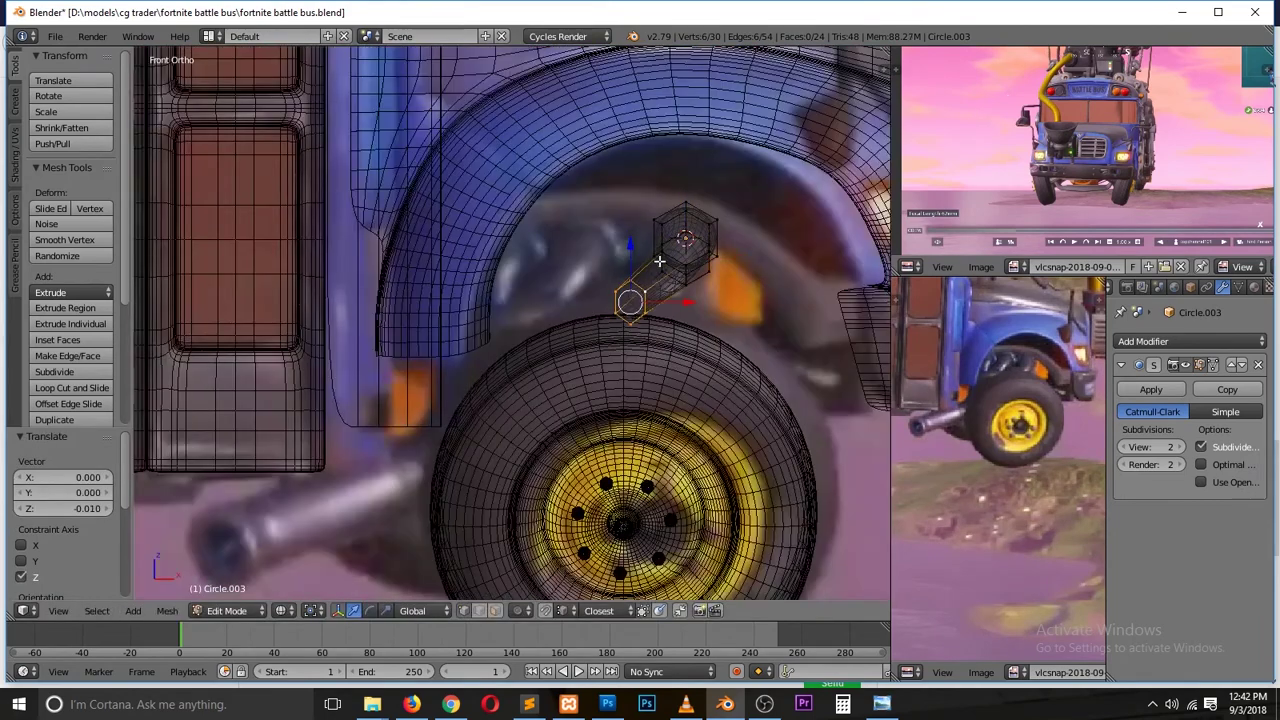
key("Return")
Step: Shrink the pipe cross-section slightly and reposition the pipe end
key("KP_7")
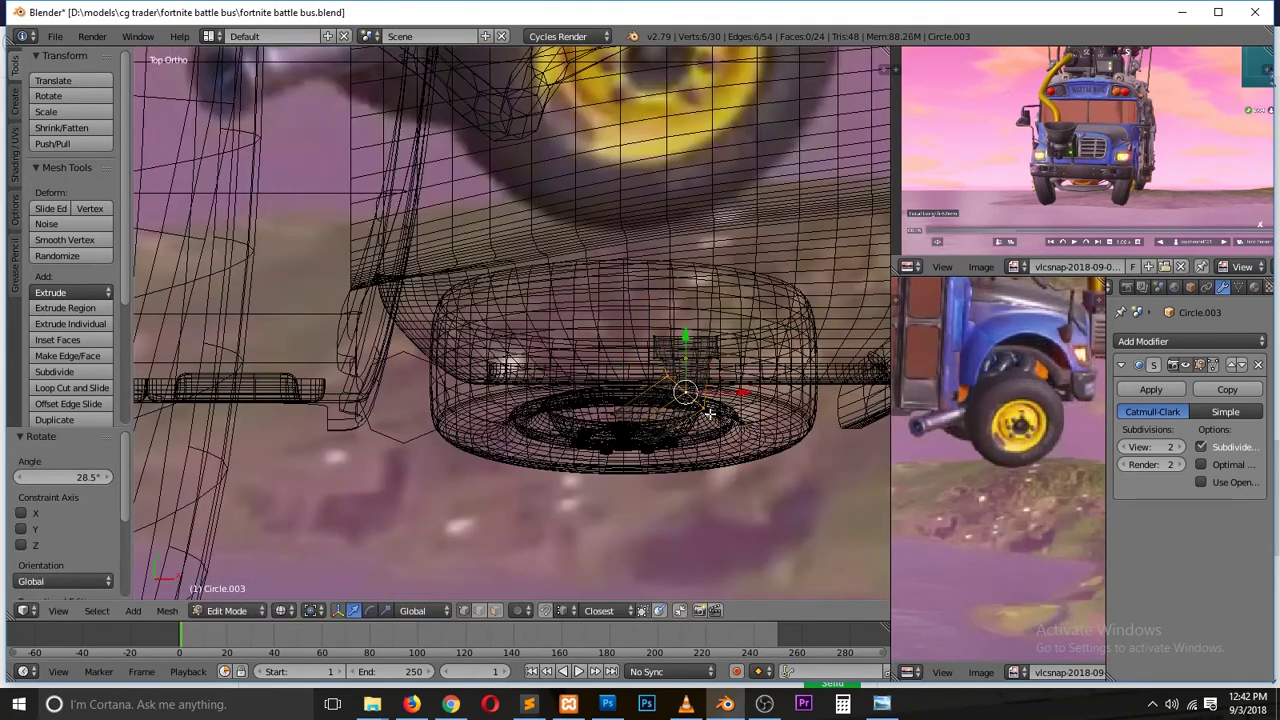
key("Return")
key("KP_1")
key("g")
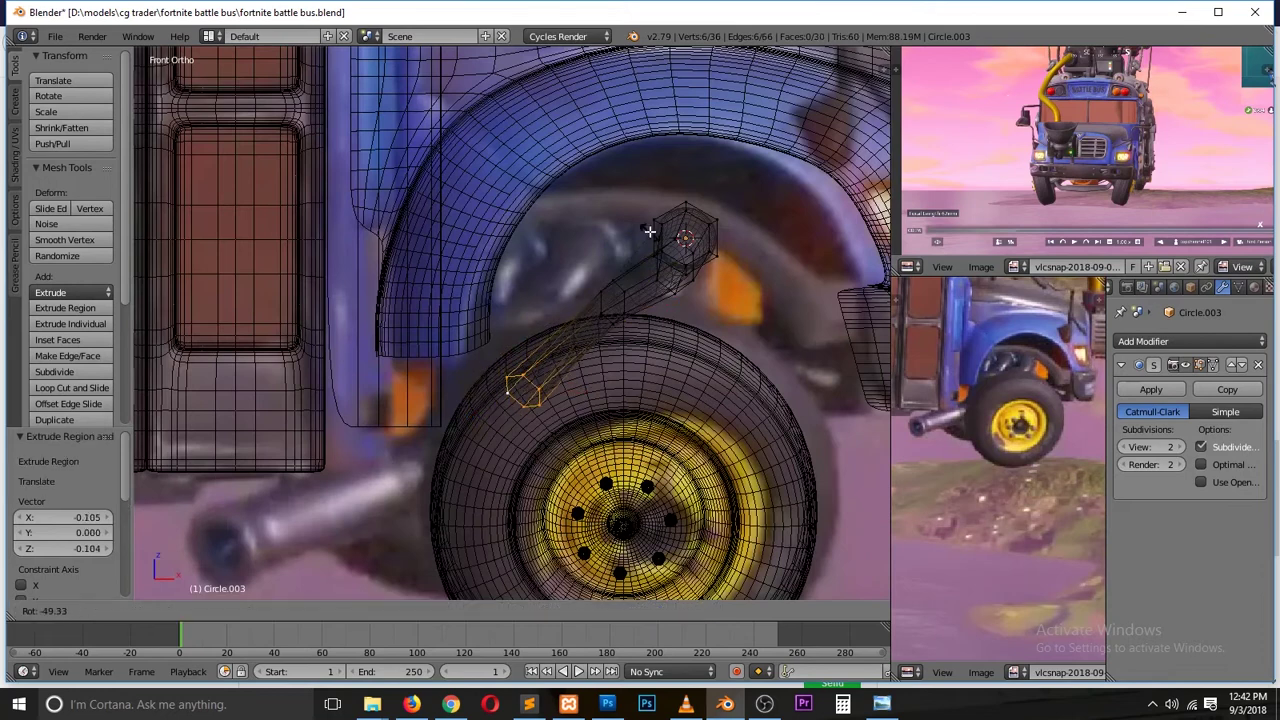
key("Return")
key("z")
mouse_move(592, 460)
middle_mouse_down()
mouse_move(474, 387)
mouse_move(709, 370)
middle_mouse_up()
key("KP_1")
Step: Duplicate the pipe twice, placing the copies alongside the original to make three pipes
key("a")
key("shift+d")
key("shift+d")
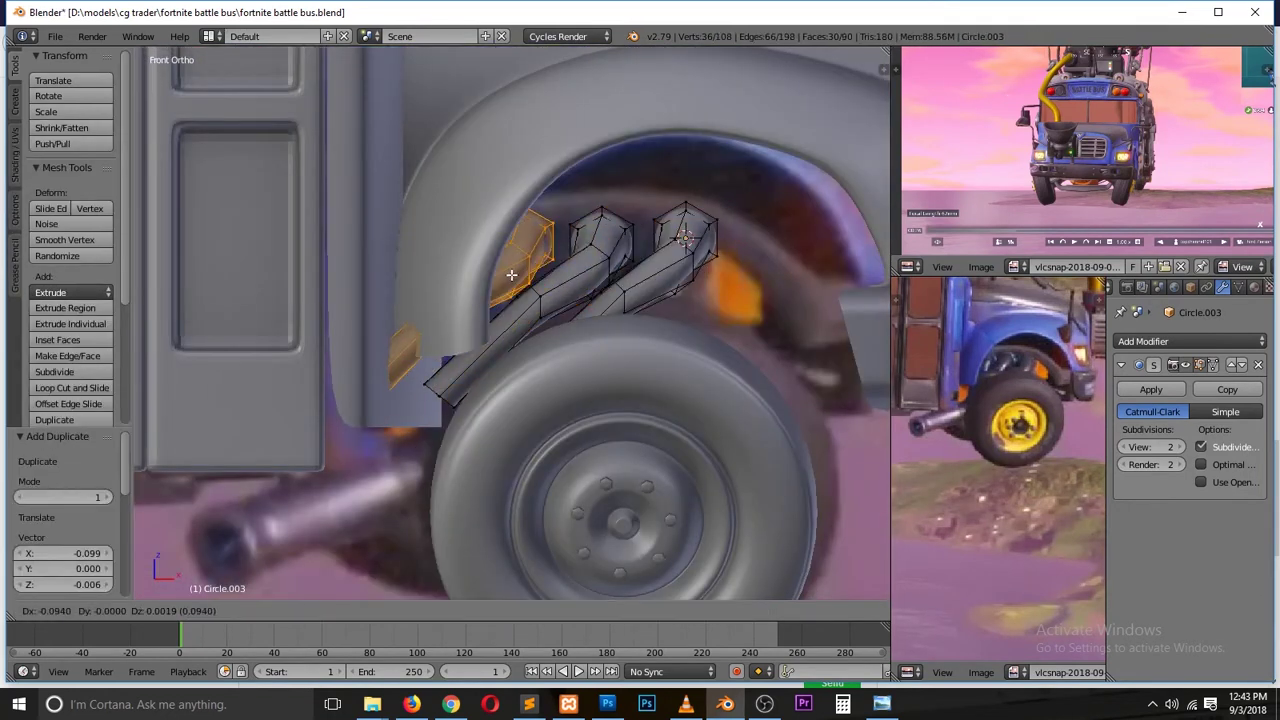
key("a")
key("KP_3")
key("g")
key("y")
key("KP_1")
Step: Extrude a pipe's end loop twice along the Y axis to lengthen it
right_click(440, 388, "alt")
key("z")
key("e")
left_click(277, 491)
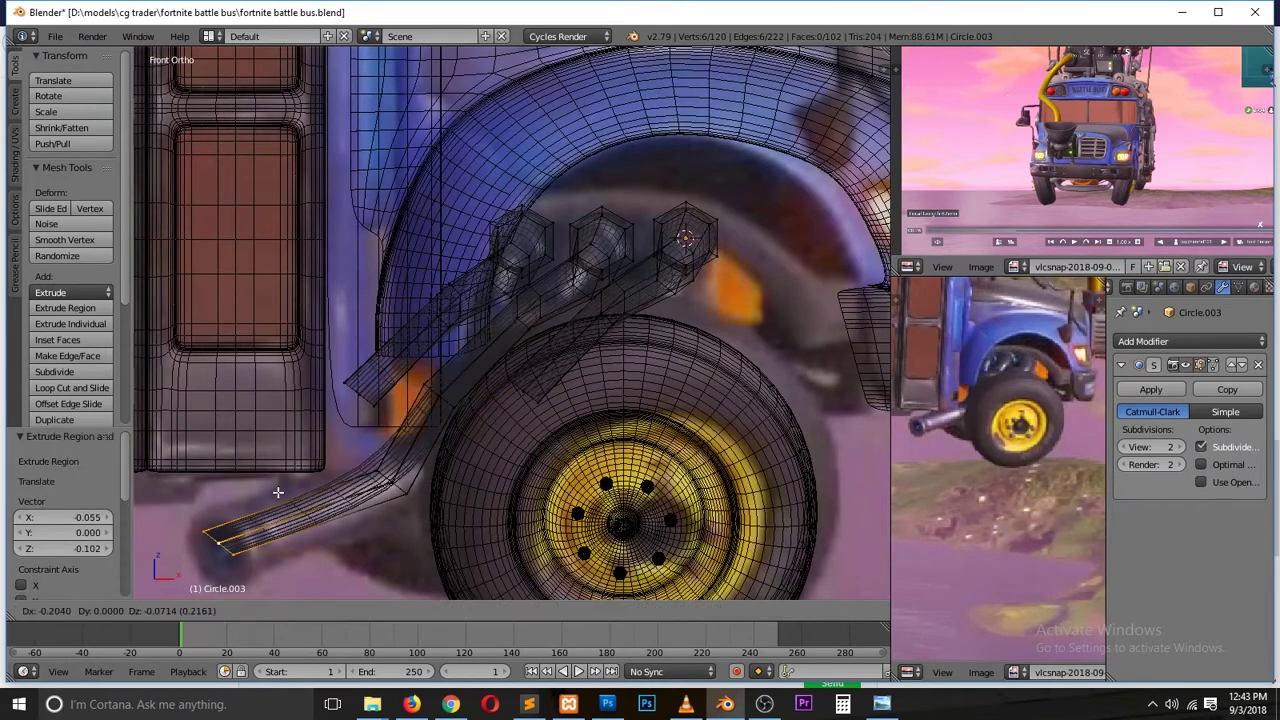
key("KP_3")
key("e")
key("y")
Step: Rotate and reposition the pipe end so it bends down past the tire
middle_click_drag(745, 467, 357, 346)
key("z")
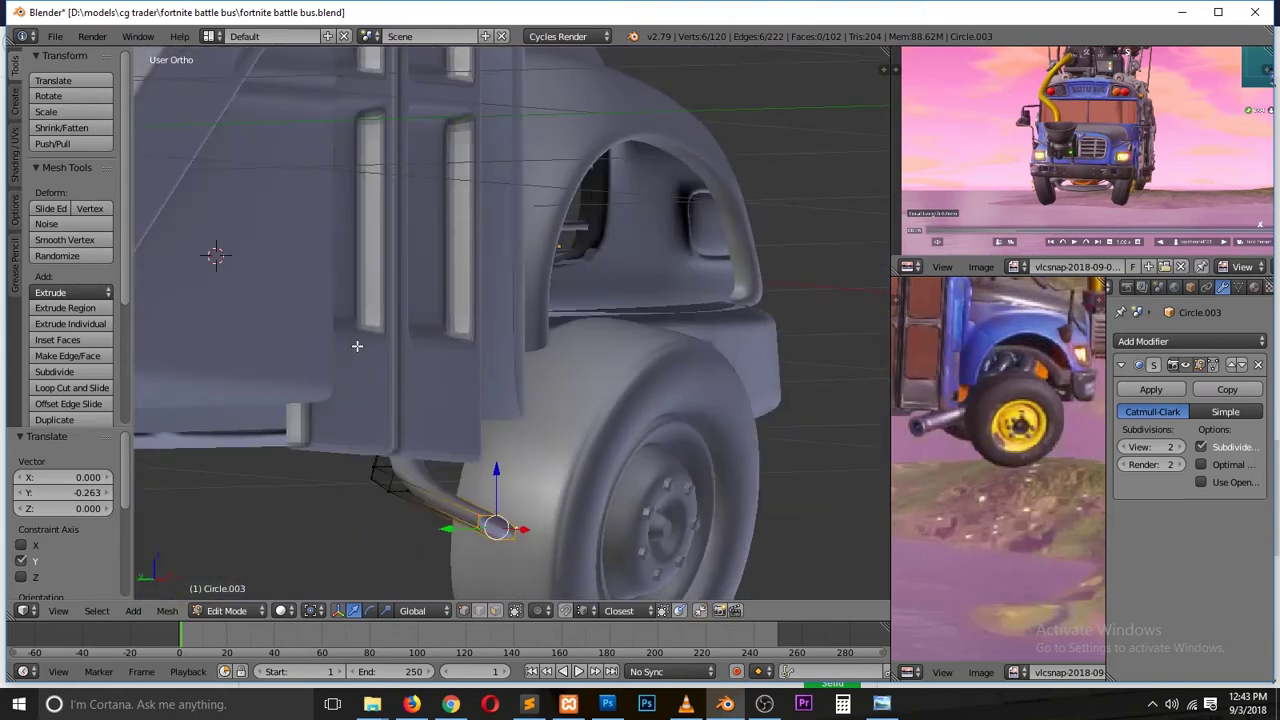
key("z")
key("KP_3")
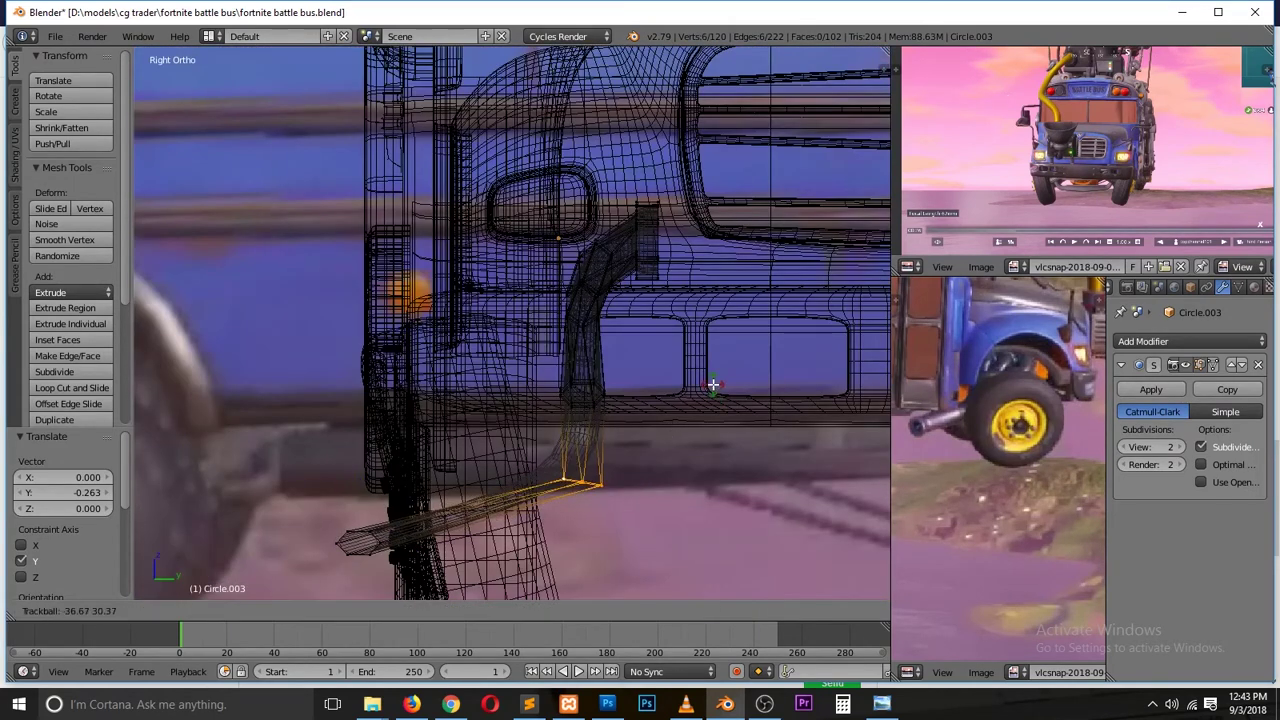
left_click(720, 500)
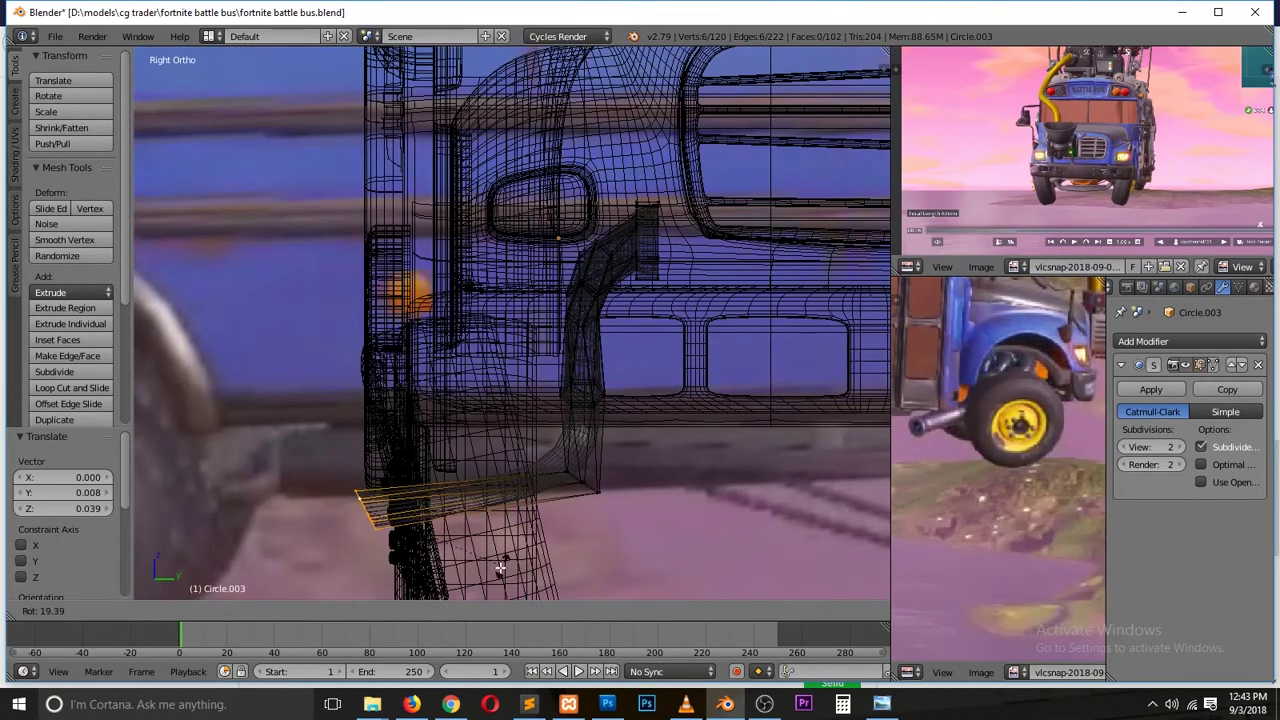
left_click(565, 488)
key("KP_1")
key("z")
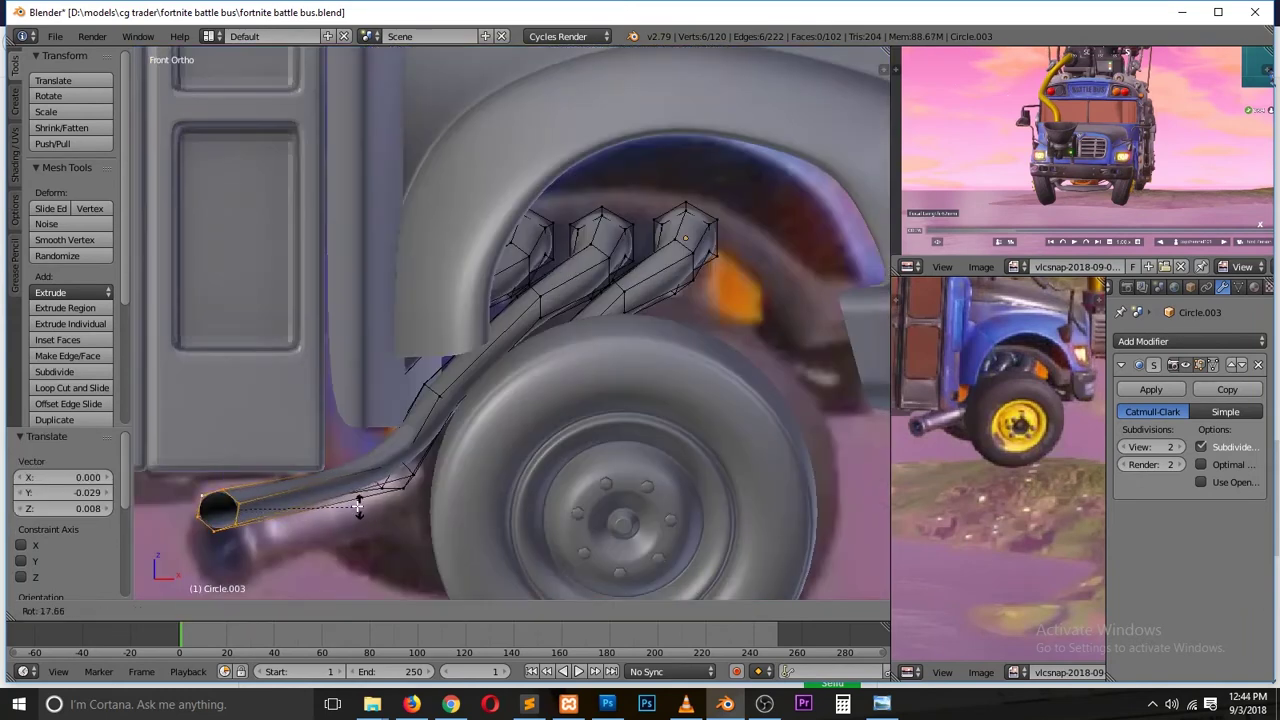
Step: Return to Object Mode, clear the selection and save the blend file
key("Tab")
scroll(324, 515, "down", 2)
key("a")
key("ctrl+s")
Step: Add a new plane near the bus front with level-2 subdivision
left_click(535, 374)
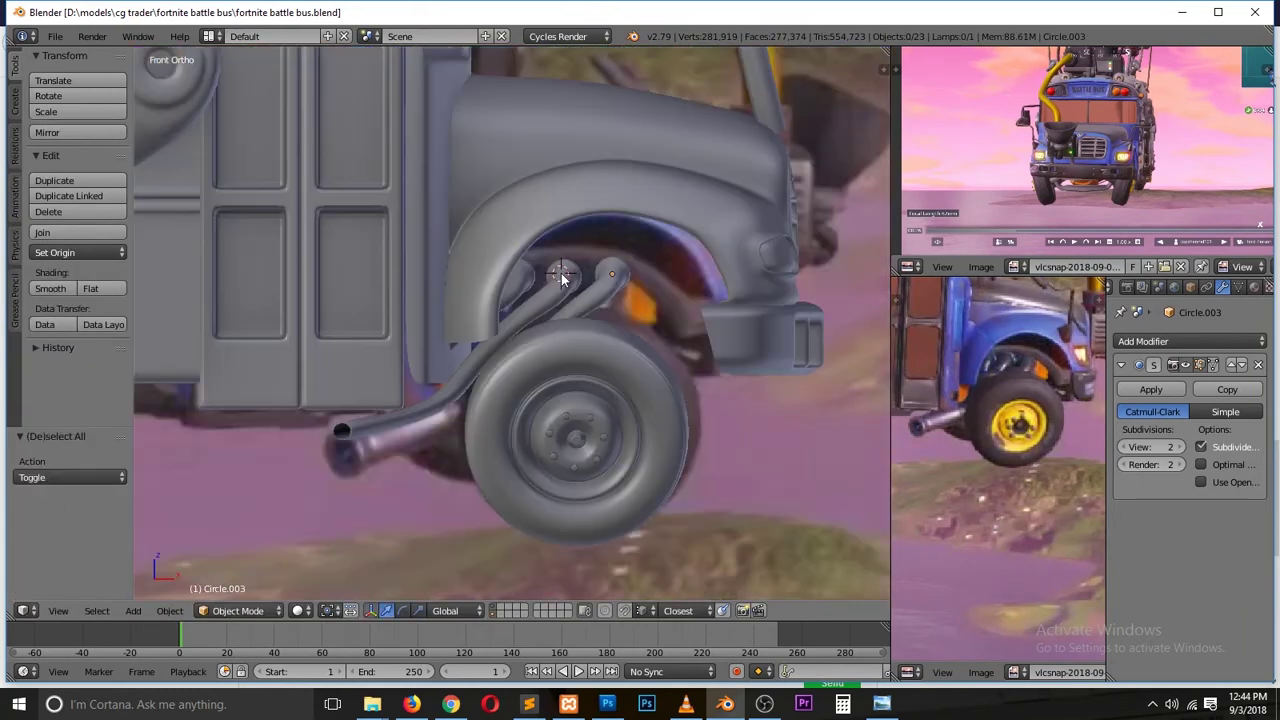
key("shift+a")
left_click(560, 240)
key("ctrl+2")
mouse_move(621, 320)
middle_mouse_down()
mouse_move(614, 258)
mouse_move(650, 290)
mouse_move(627, 313)
mouse_move(704, 241)
middle_mouse_up()
Step: Delete the plane's faces, add an edge loop, and return to Object Mode
key("Tab")
key("x")
left_click(677, 262)
key("a")
key("a")
key("ctrl+r")
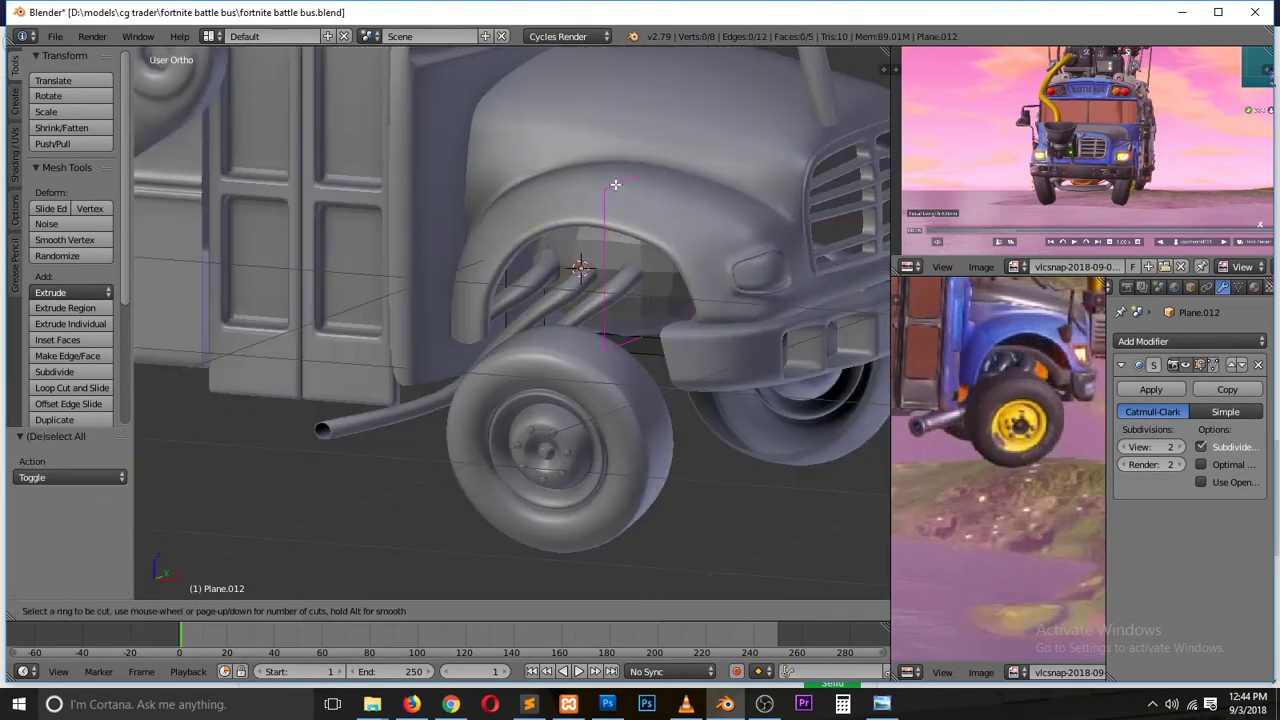
key("Tab")
scroll(690, 285, "down", 3)
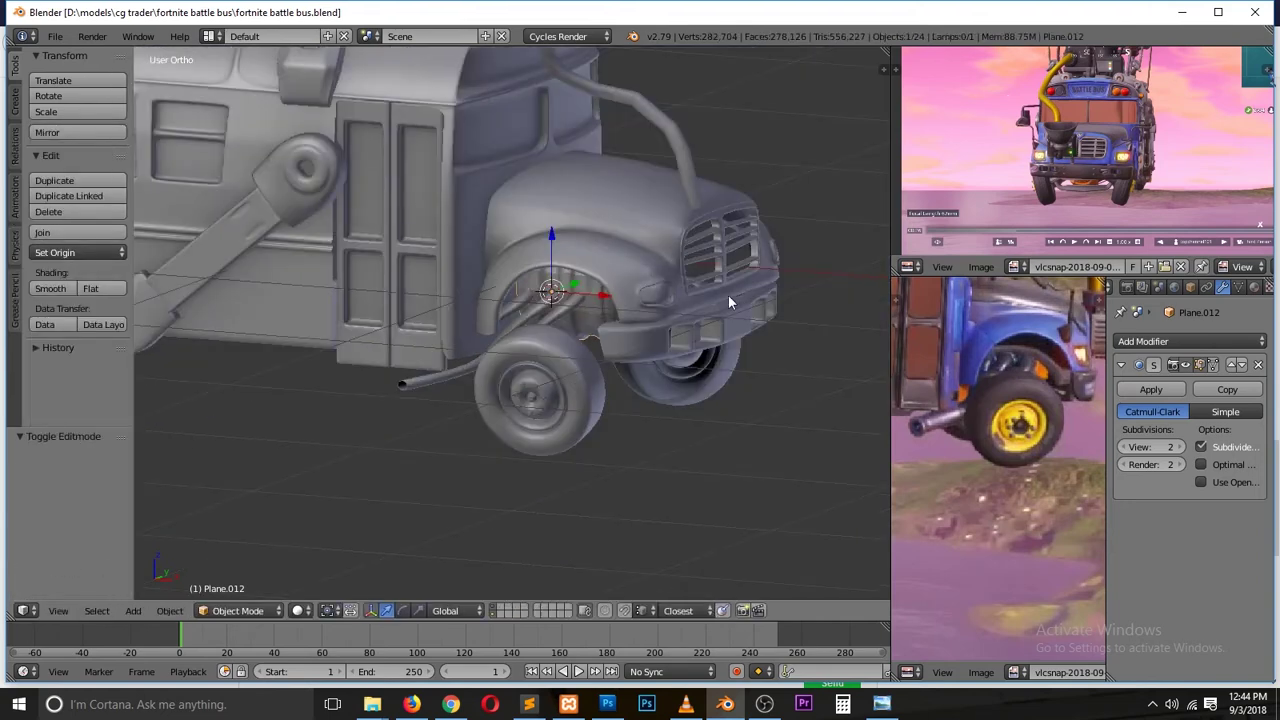
key("a")
Step: Join the pipe pieces and add a Mirror modifier set to Z instead of X
middle_click_drag(700, 298, 607, 296)
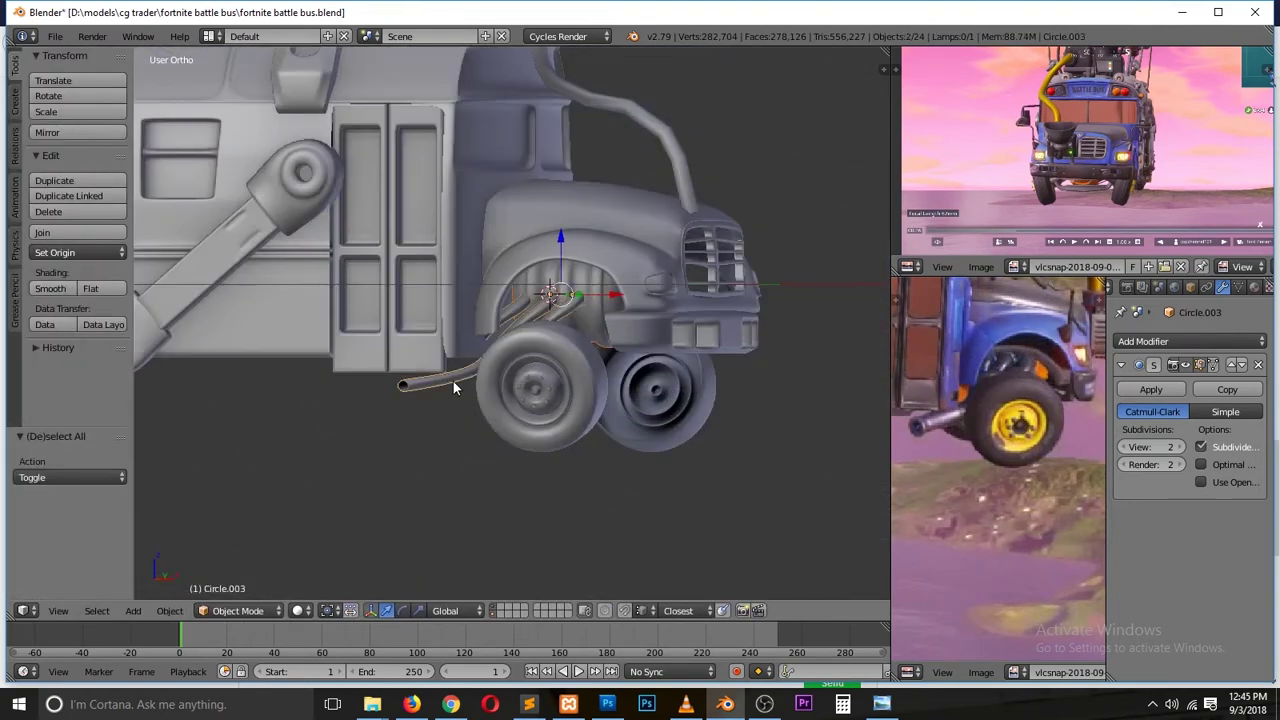
key("KP_3")
key("ctrl+j")
key("Return")
left_click(1190, 341)
left_click(789, 462)
left_click(1125, 580)
left_click(1125, 615)
key("Tab")
mouse_move(780, 400)
middle_mouse_down()
mouse_move(808, 364)
mouse_move(501, 271)
mouse_move(470, 330)
middle_mouse_up()
key("Tab")
Step: Extrude the wheel's inner loop, scale it inward and merge it at the center
right_click(480, 380)
key("Tab")
key("e")
key("s")
left_click(565, 423)
key("alt+m")
left_click(530, 420)
mouse_move(530, 420)
middle_mouse_down()
mouse_move(484, 424)
mouse_move(873, 398)
middle_mouse_up()
right_click(457, 433)
Step: Extrude the wheel's inner rim into an inward ring, then out as a scaled axle, and save
key("KP_Decimal")
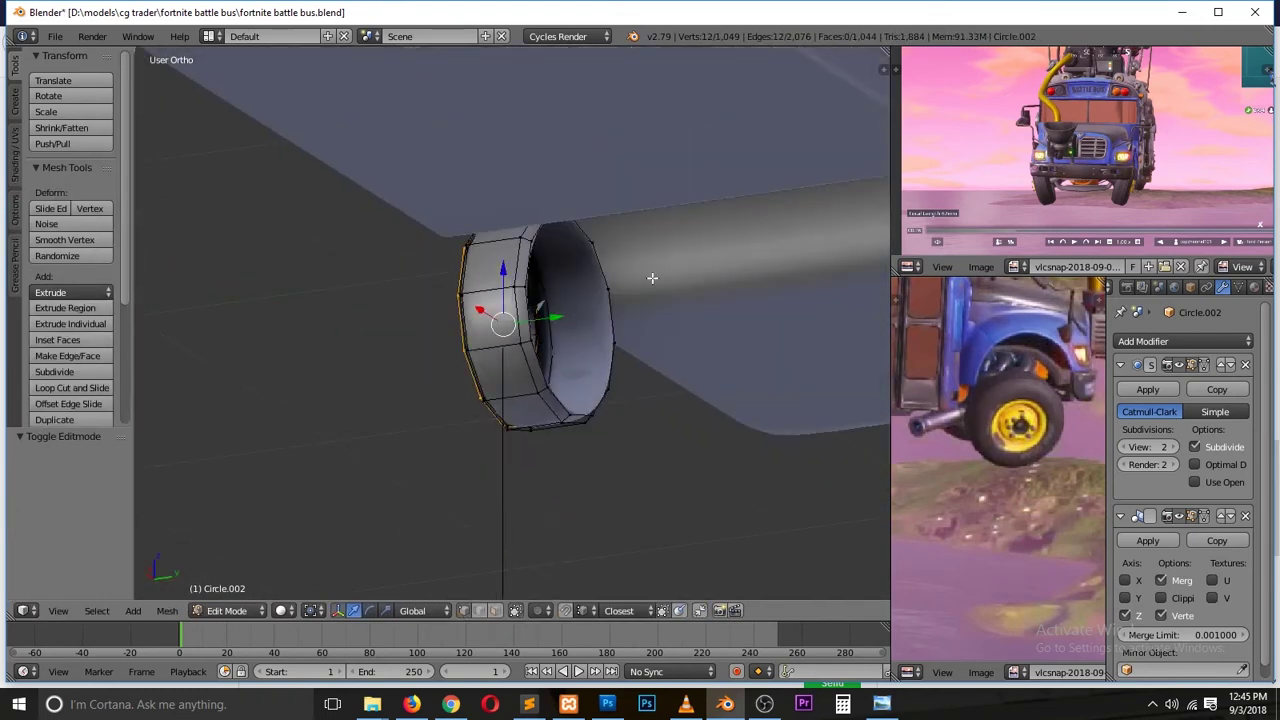
key("e")
key("s")
left_click(577, 315)
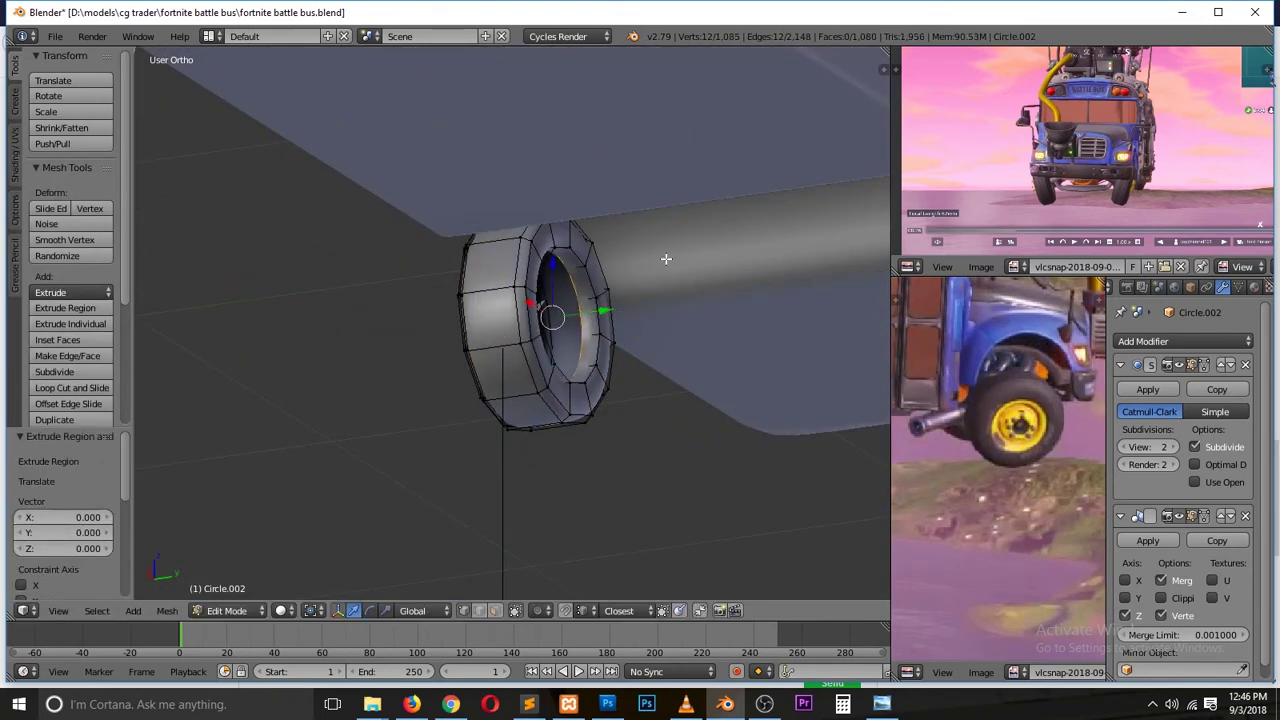
scroll(600, 310, "down", 3)
key("e")
key("s")
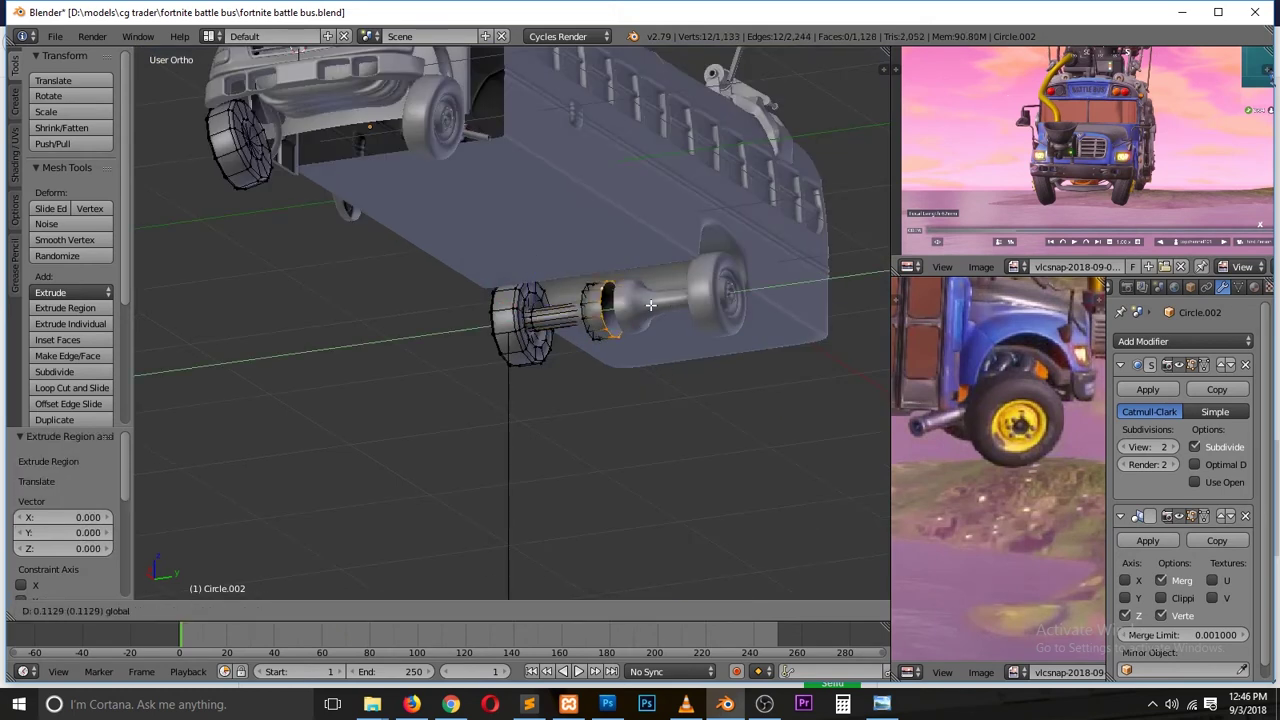
left_click(650, 305)
key("ctrl+s")
left_click(440, 405)
Step: Add a loop cut to the bus body near the axle and adjust the faces there
middle_click_drag(440, 405, 430, 232)
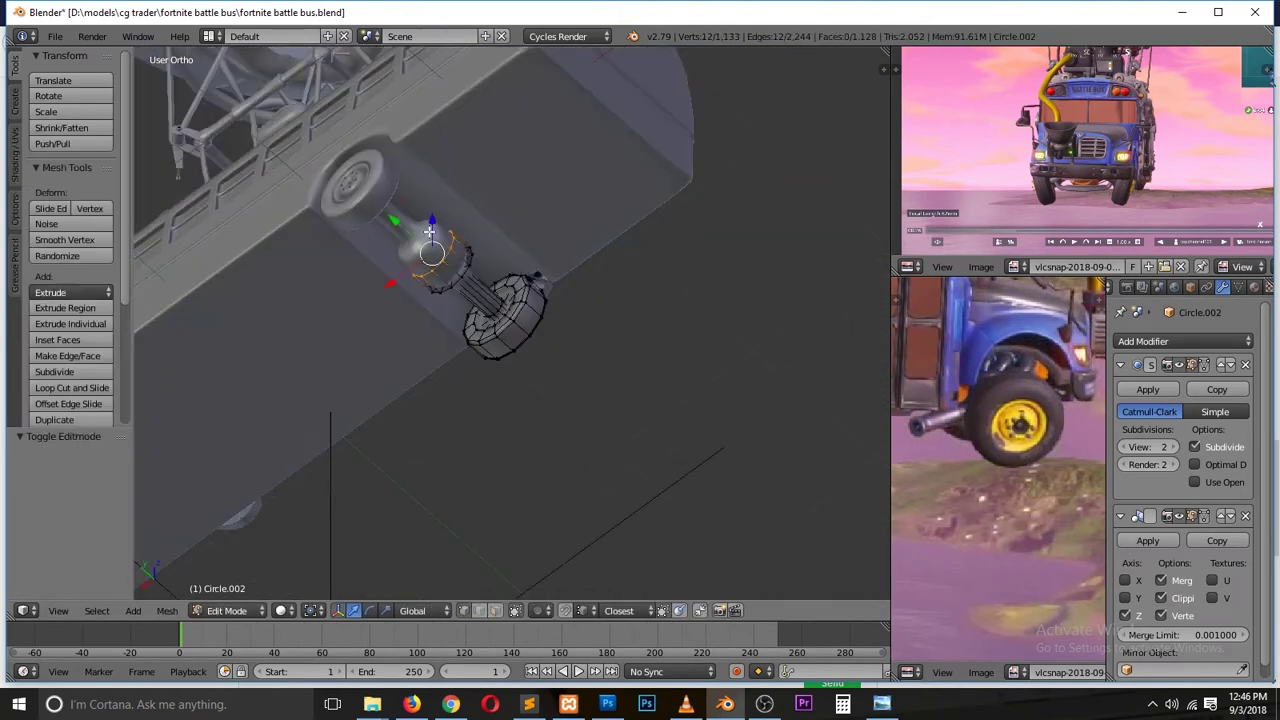
key("Tab")
right_click(452, 216)
key("Tab")
key("a")
left_click(353, 234)
key("ctrl+Tab")
left_click(320, 272)
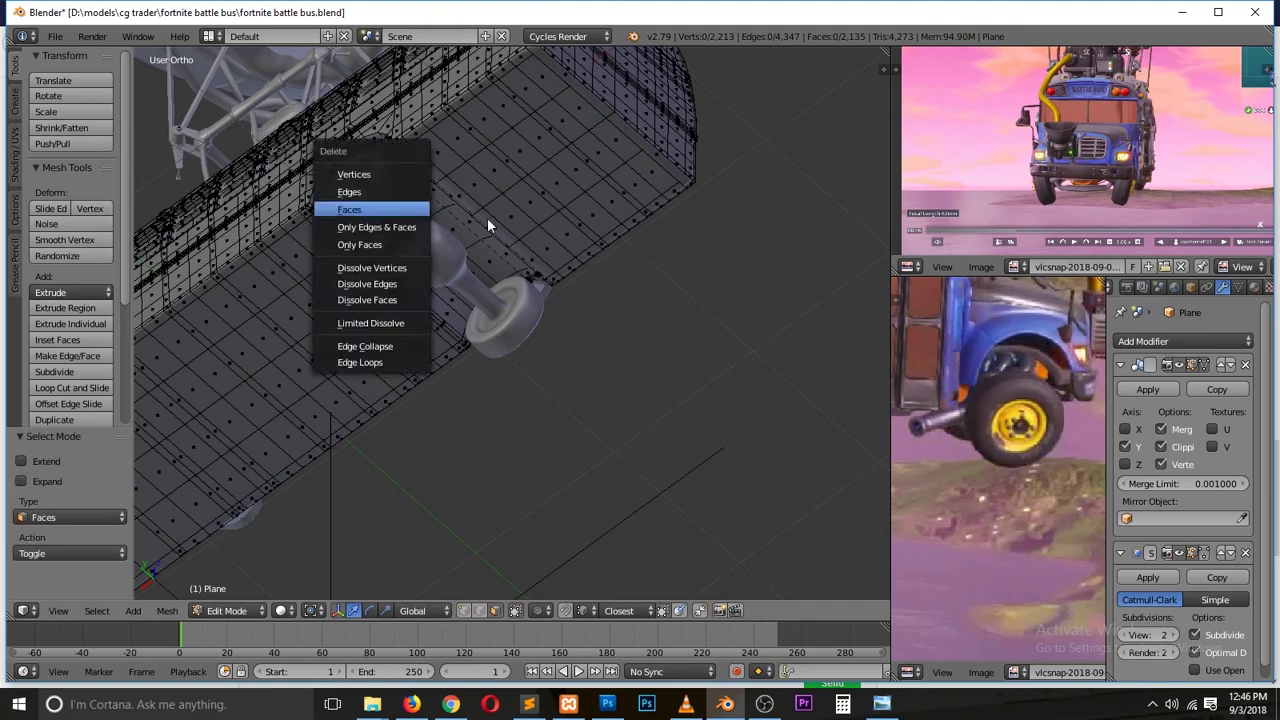
left_click(436, 218)
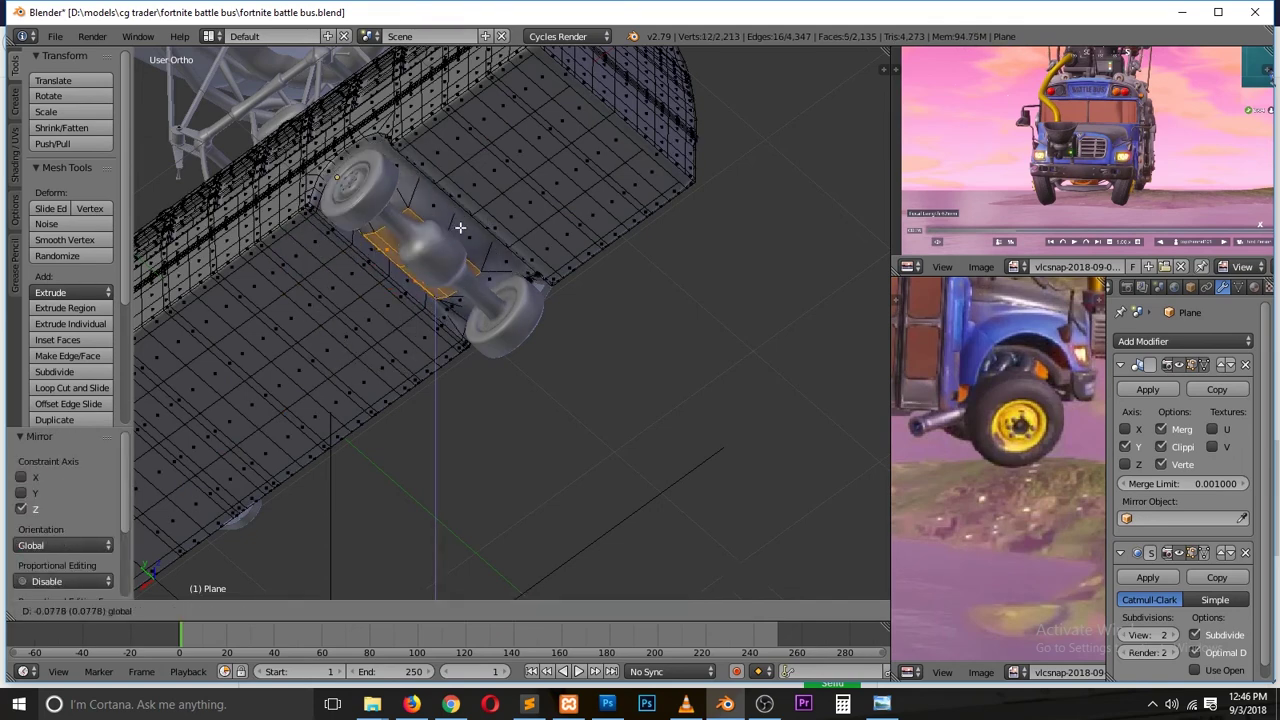
key("Tab")
Step: Save the blend file, overwriting the existing copy, and select the door object
middle_click_drag(436, 218, 595, 455)
key("ctrl+s")
left_click(593, 381)
right_click(587, 295)
Step: Select the bus body and extrude its underside edges in Edit Mode
right_click(653, 199)
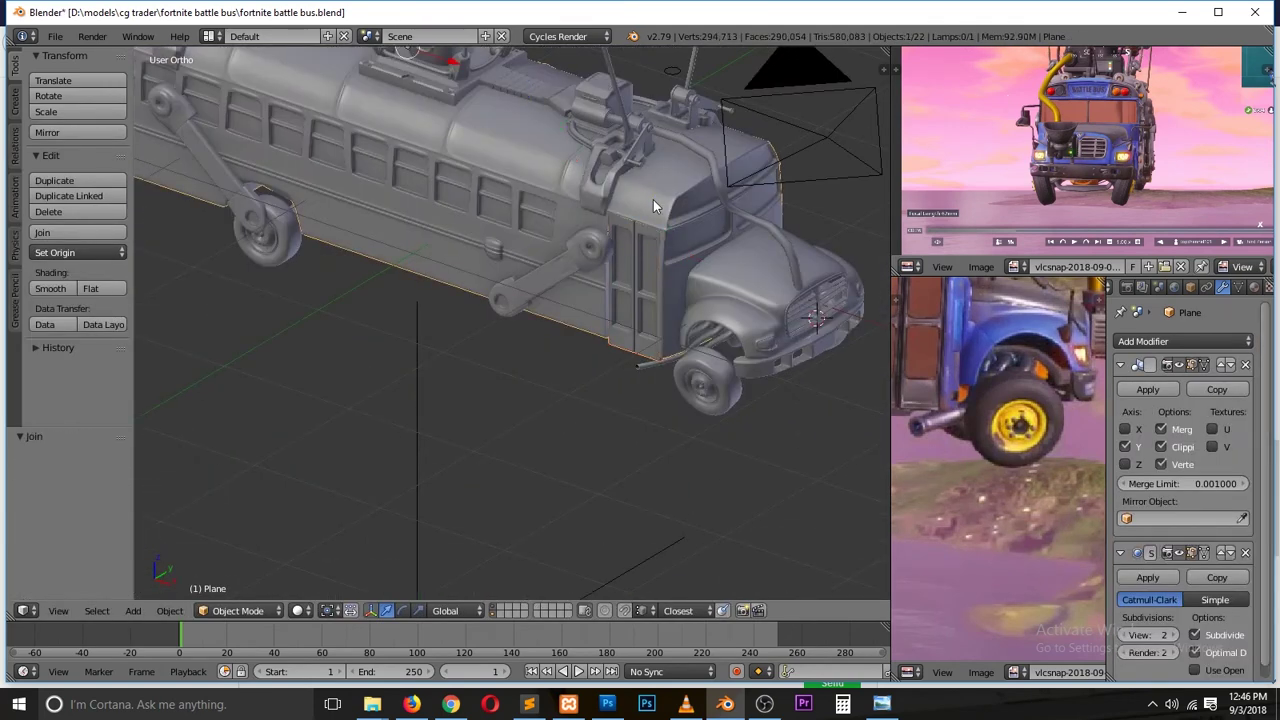
middle_click_drag(653, 199, 367, 269)
scroll(450, 320, "up", 4)
key("Tab")
middle_click_drag(565, 381, 416, 357)
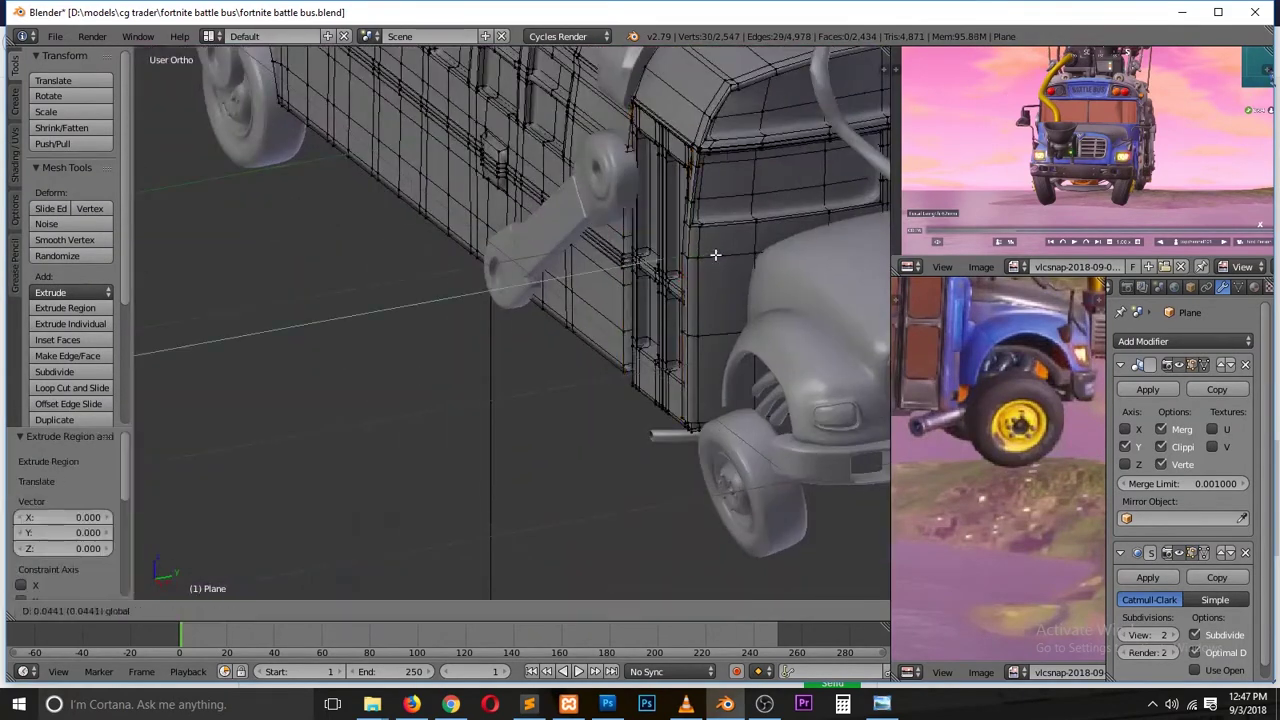
key("Tab")
key("Tab")
middle_click_drag(514, 256, 503, 316)
scroll(503, 316, "up", 3)
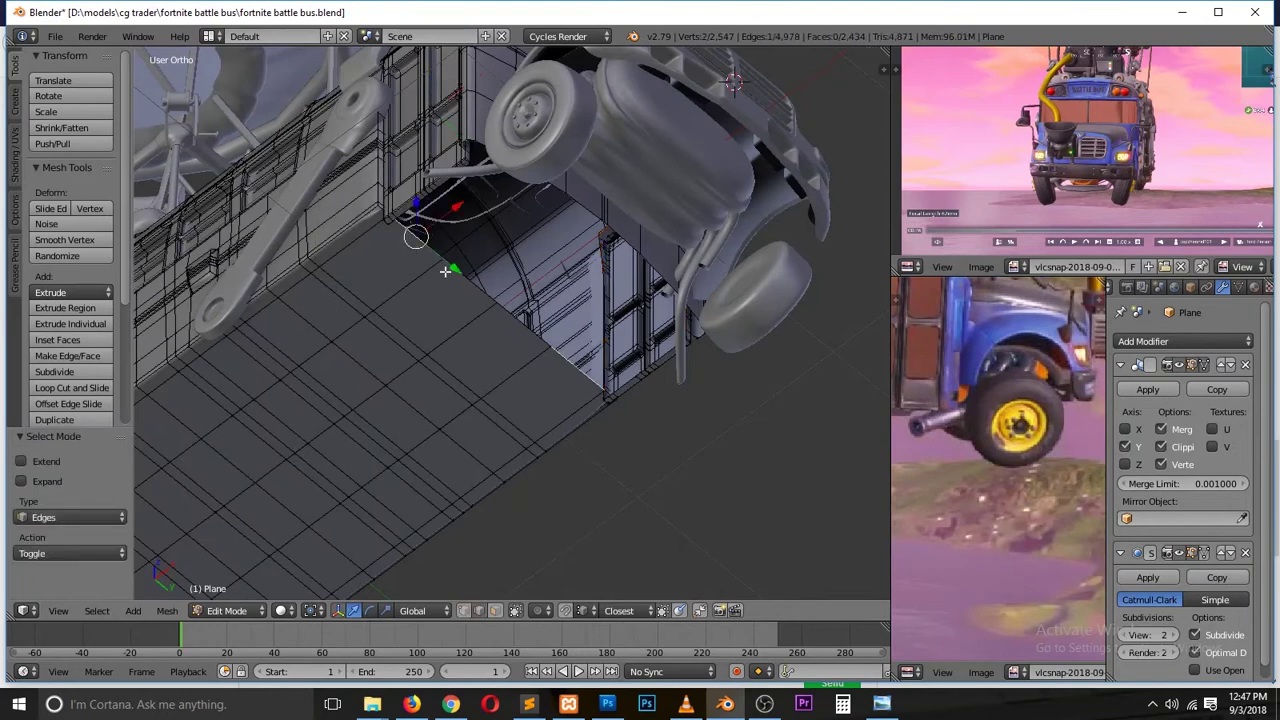
key("e")
left_click(789, 218)
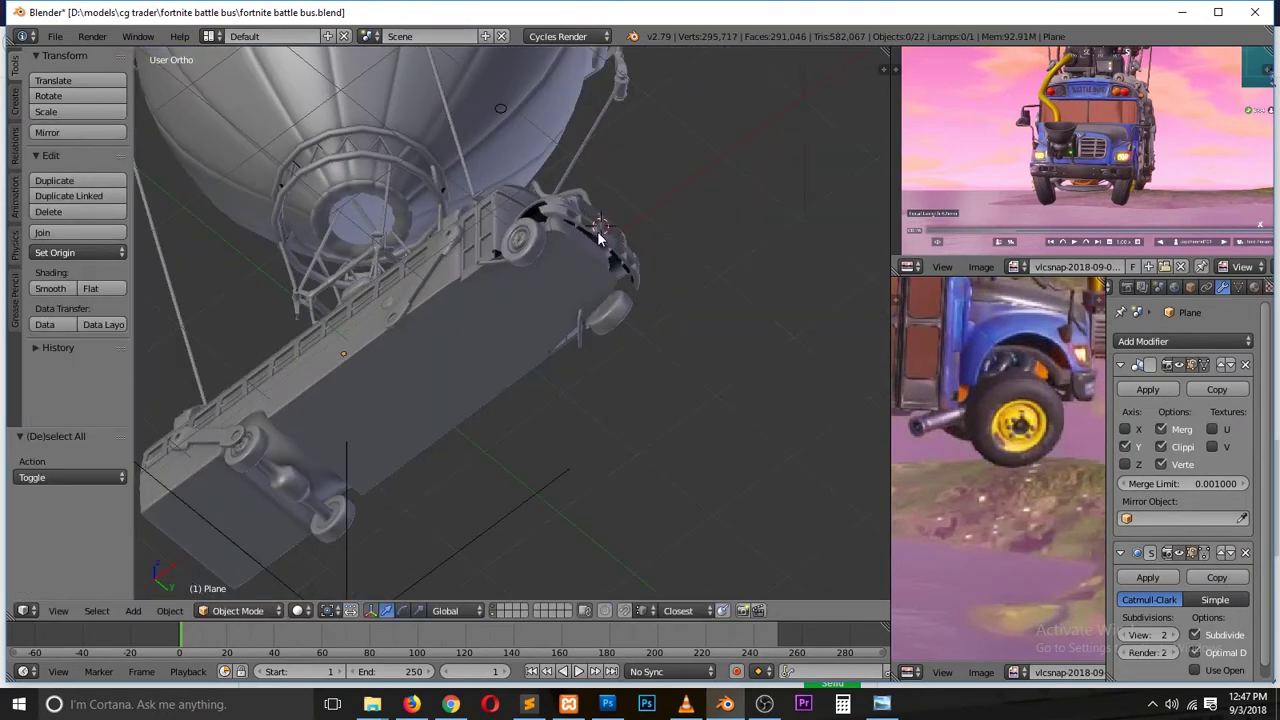
Step: Select the rectangular panel outline on the bus back and extrude it
middle_click_drag(789, 218, 400, 260)
scroll(359, 275, "up", 4)
key("ctrl+KP_3")
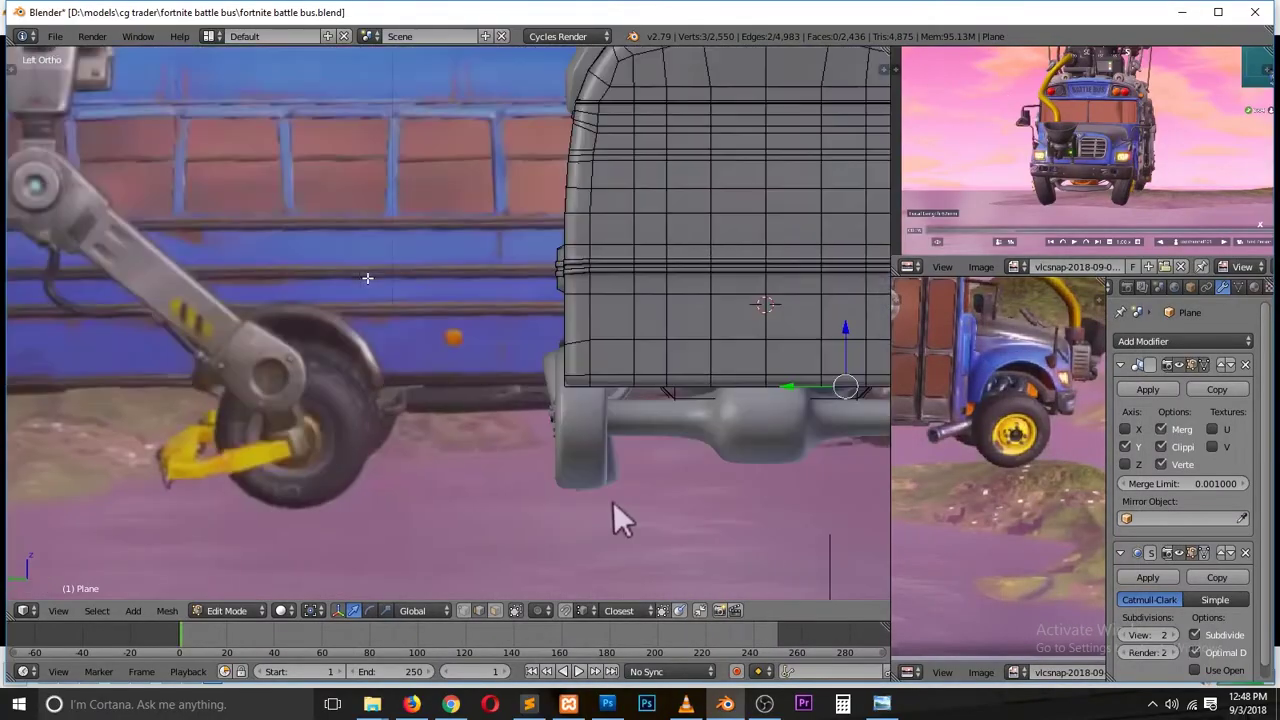
scroll(613, 501, "up", 2)
scroll(484, 248, "up", 2)
scroll(484, 248, "up", 1)
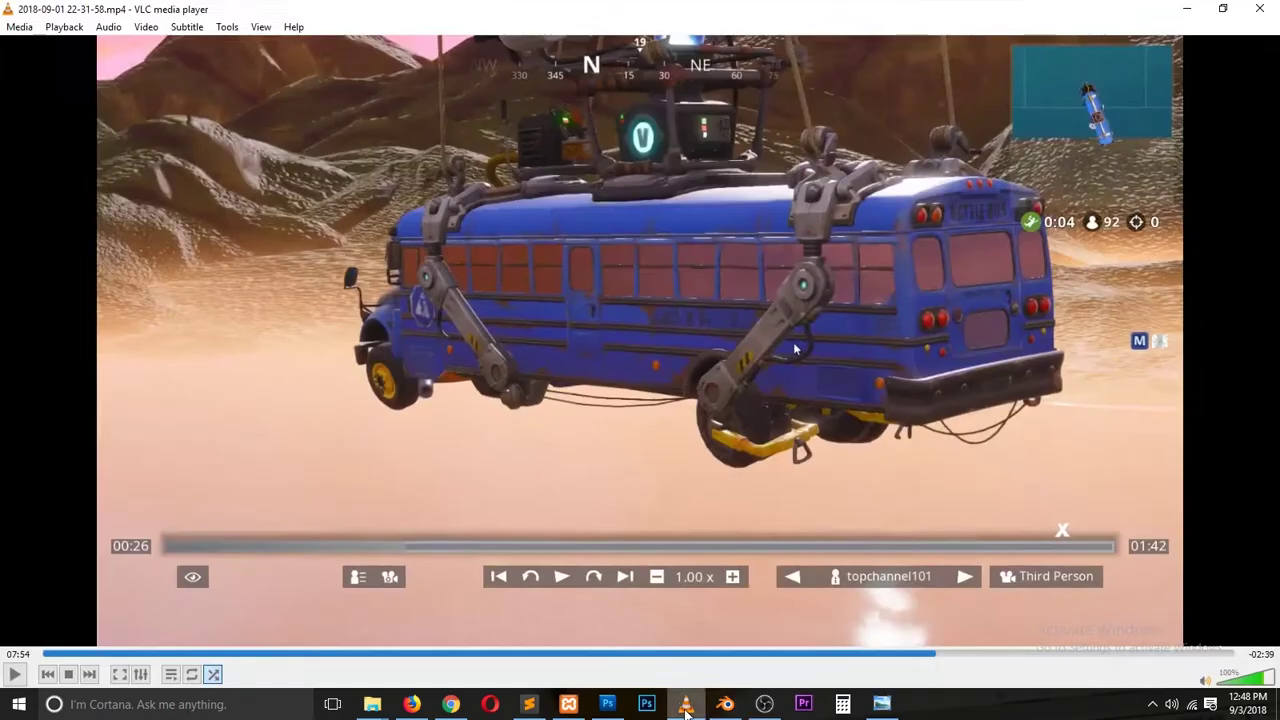
scroll(716, 541, "down", 3, "shift")
left_click(602, 423, "ctrl")
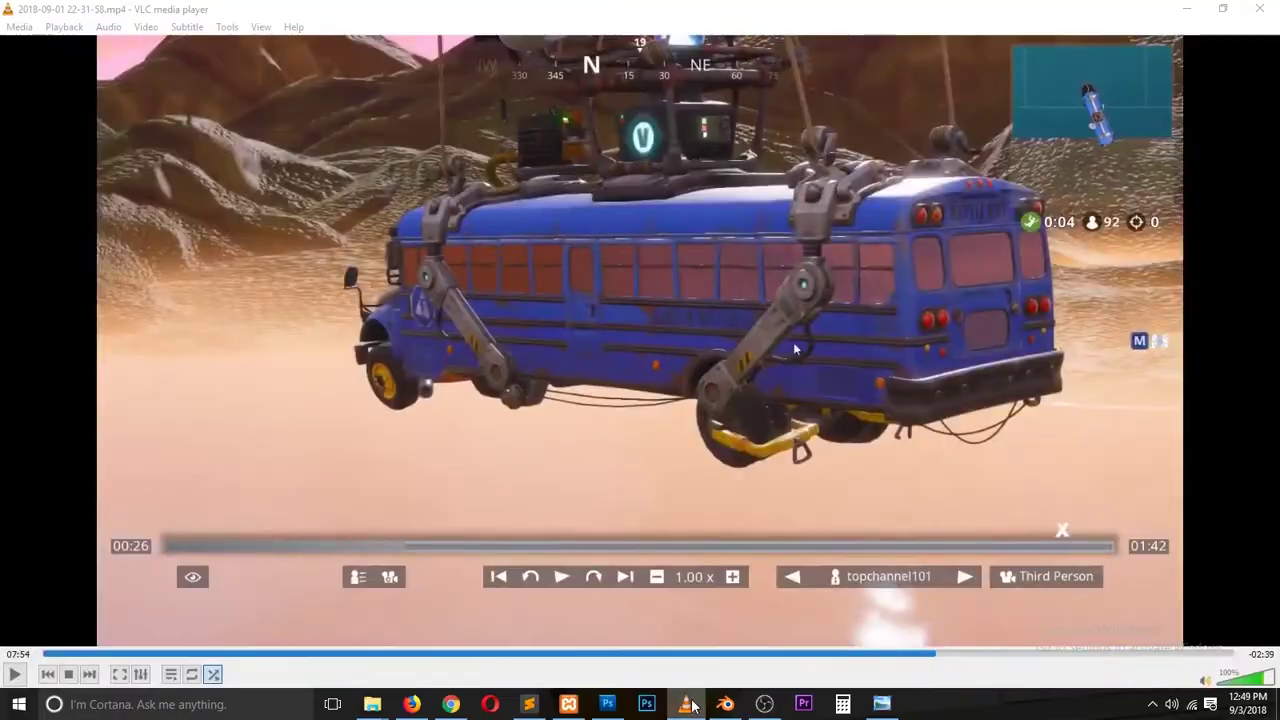
middle_click_drag(686, 601, 514, 386)
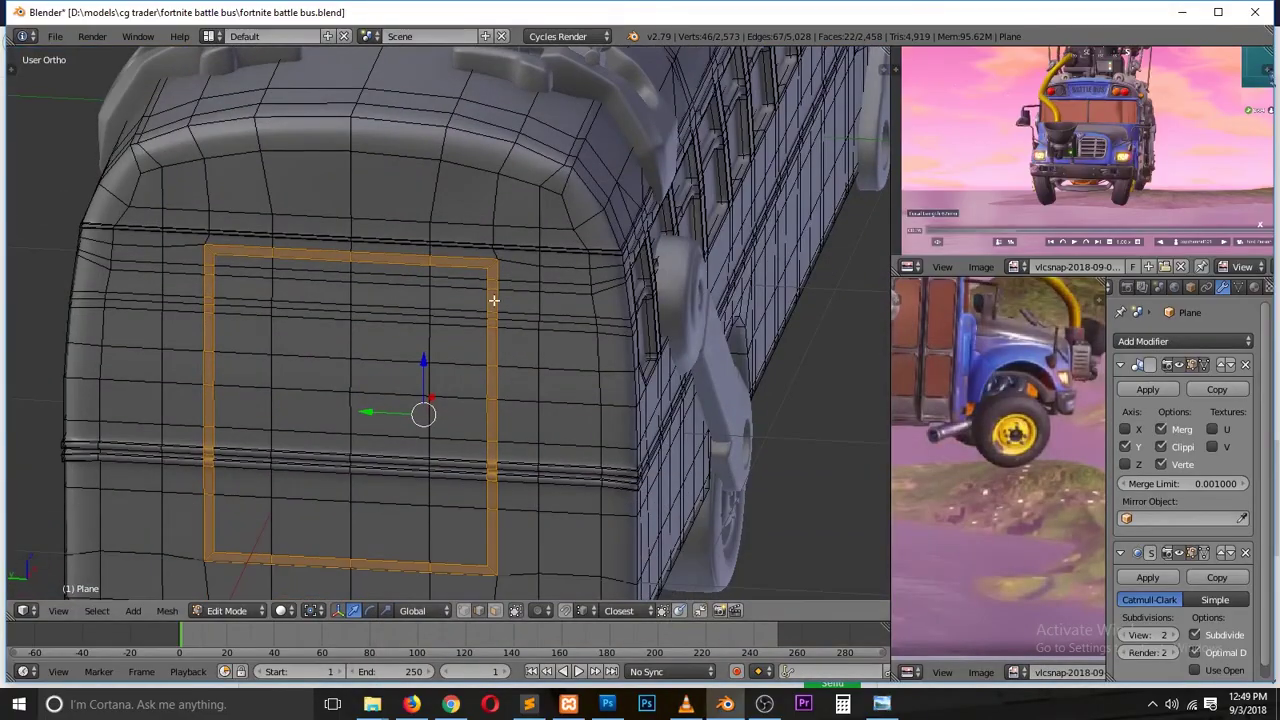
mouse_move(498, 268)
middle_mouse_down()
mouse_move(449, 392)
mouse_move(383, 354)
middle_mouse_up()
key("e")
left_click(442, 396)
Step: Merge a vertical panel edge into one vertex, then select the whole inner panel
key("c")
left_click_drag(201, 260, 297, 284)
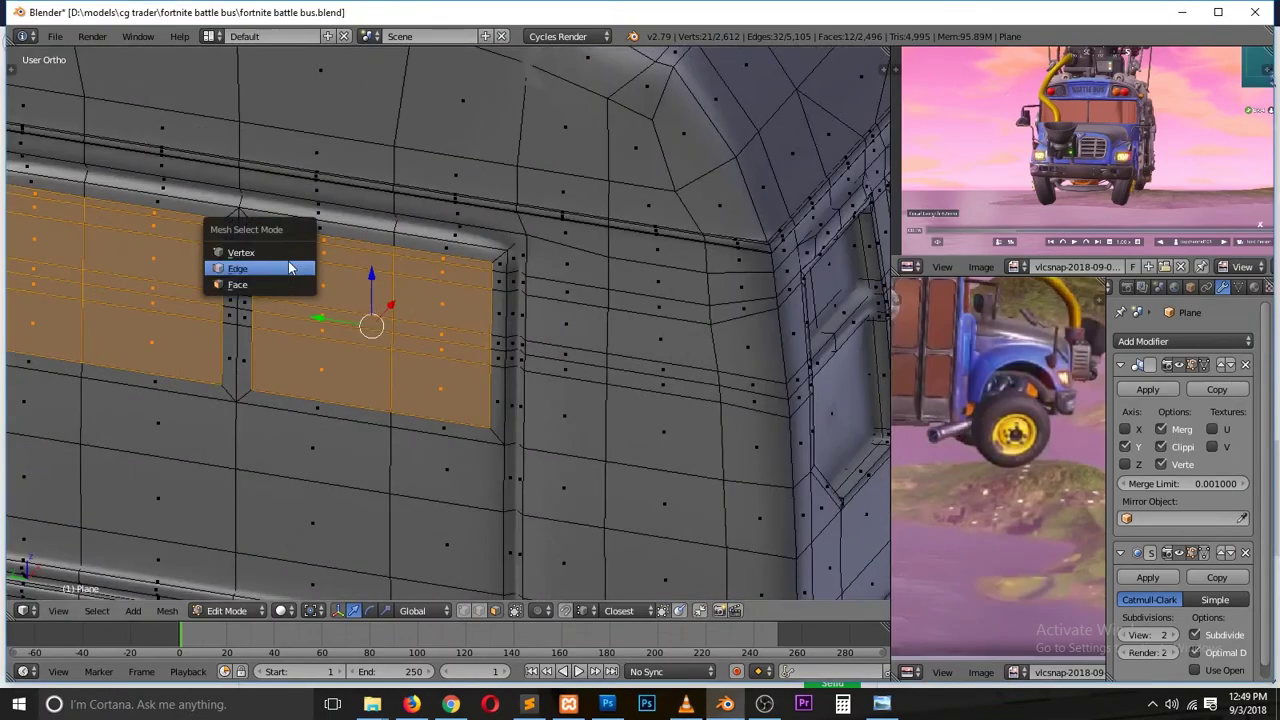
key("alt+m")
left_click(247, 296)
key("ctrl+Tab")
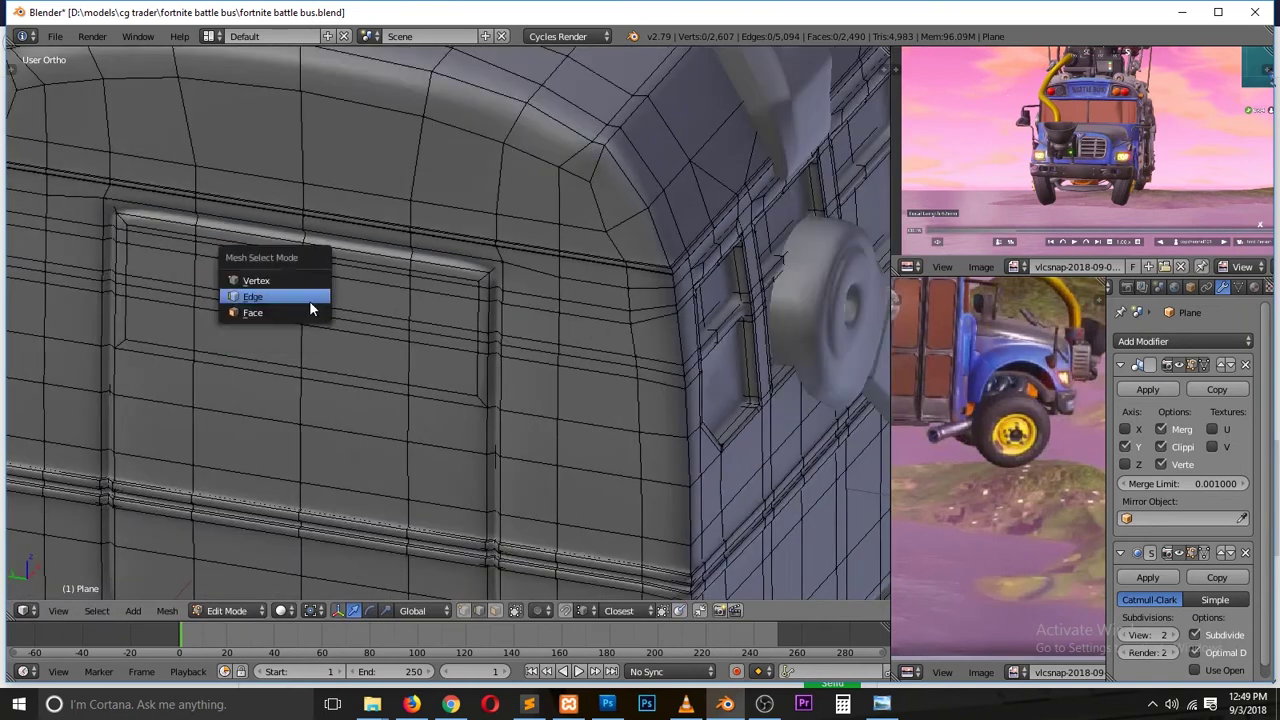
key("ctrl+l")
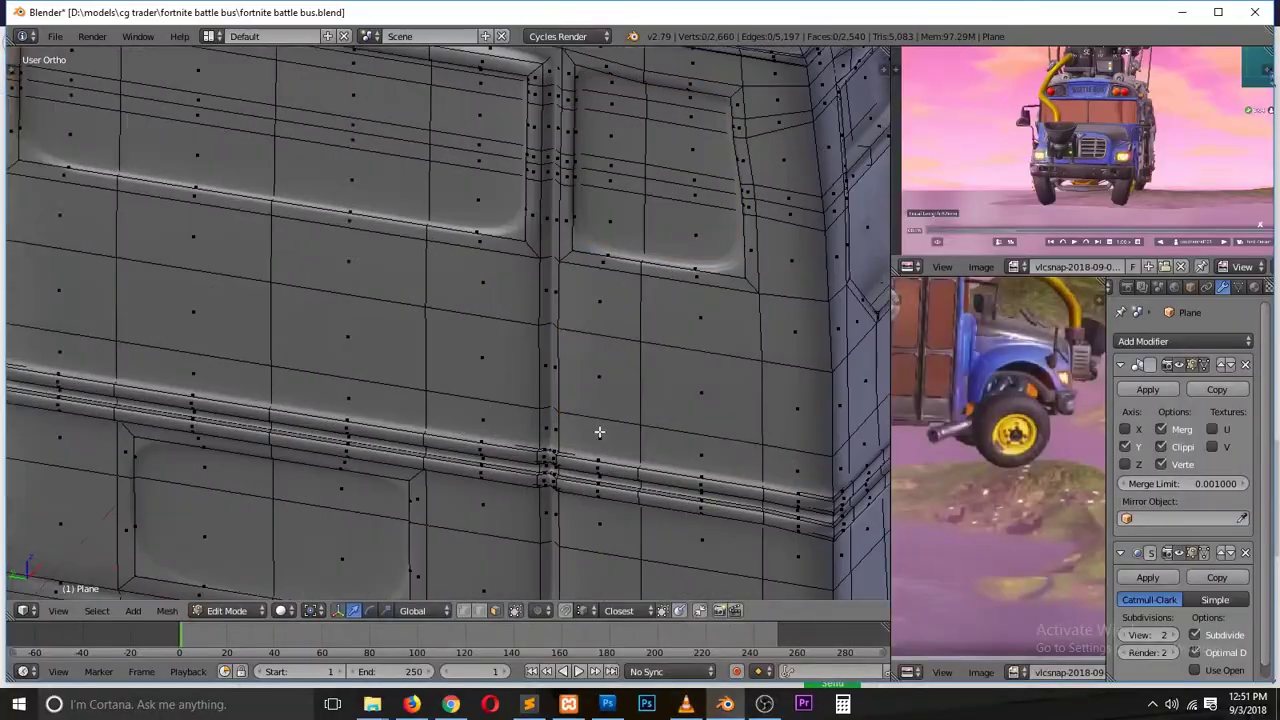
Step: Add the right-hand panel face to the selection and inset the rear panel faces
right_click(695, 402, "shift")
key("i")
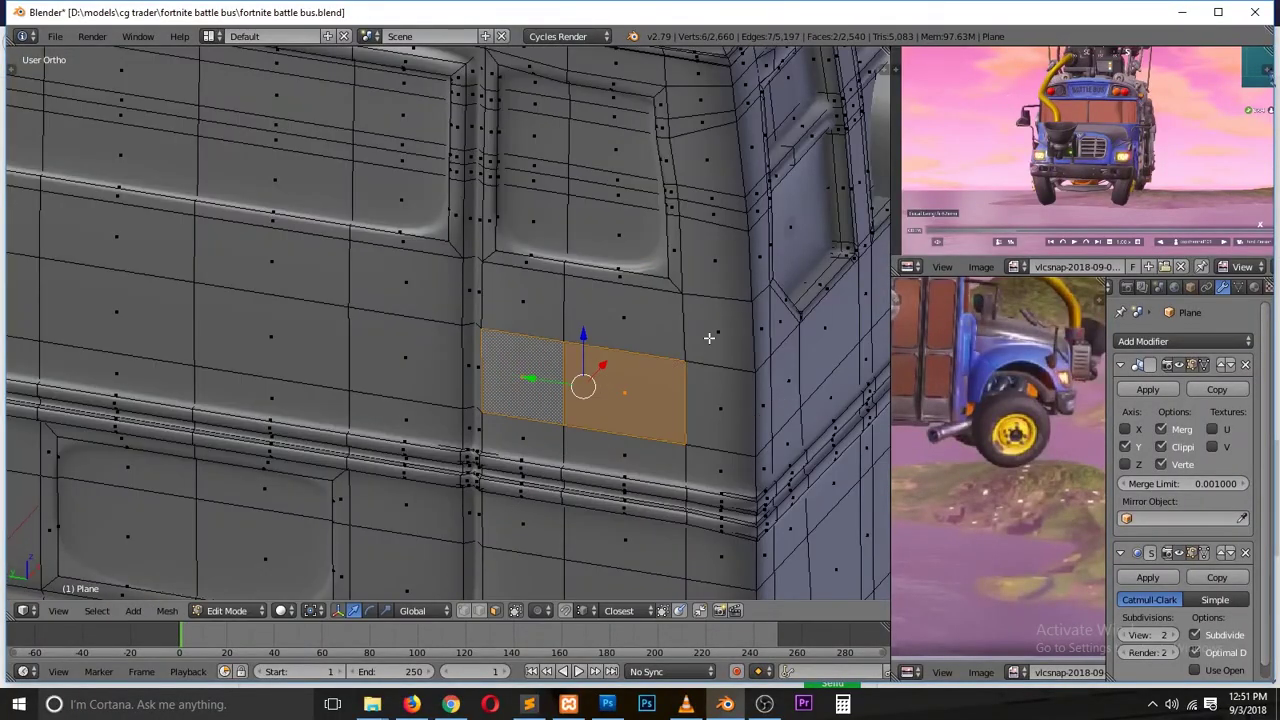
key("i")
left_click(640, 360)
scroll(600, 365, "up", 3)
key("a")
left_click(586, 394)
Step: Subdivide the inset panel faces several times with the W specials menu
key("w")
left_click(620, 297)
key("w")
left_click(600, 295)
key("w")
left_click(640, 295)
key("w")
left_click(740, 295)
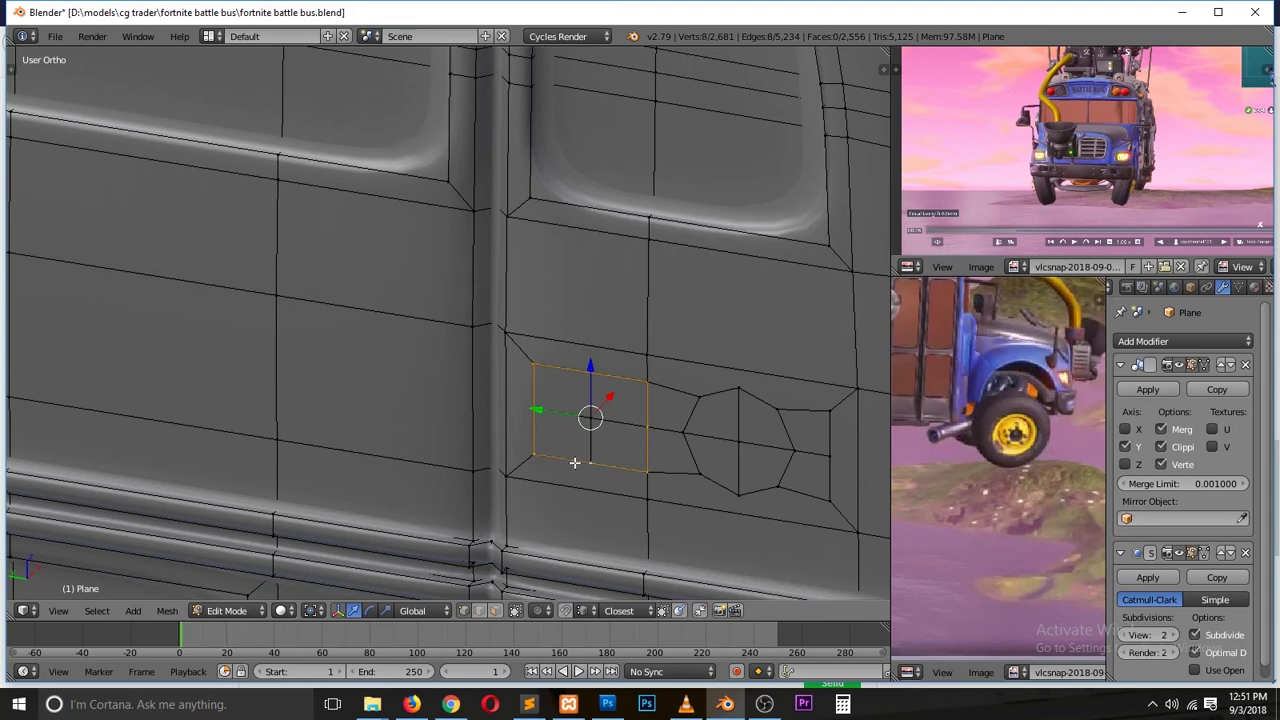
Step: Shrink the octagon slightly, then inset both octagons
key("ctrl+KP_3")
scroll(674, 386, "up", 5)
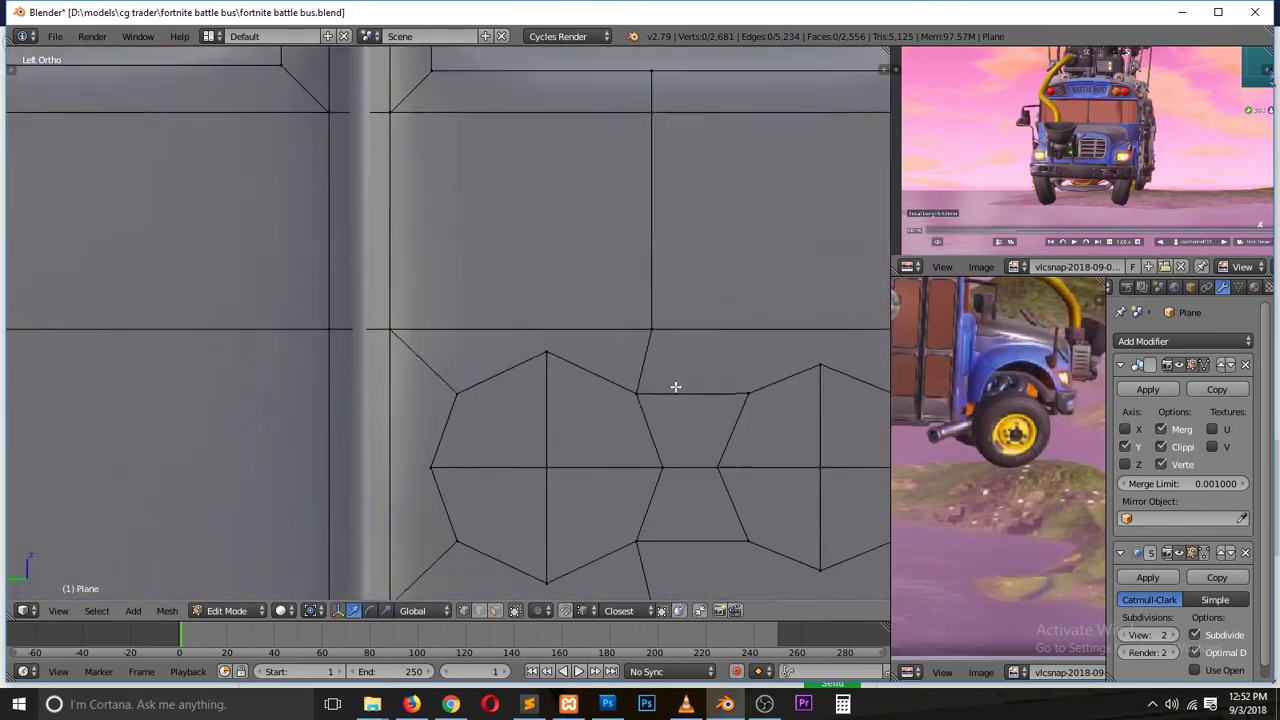
left_click_drag(564, 405, 545, 330)
key("Escape")
key("s")
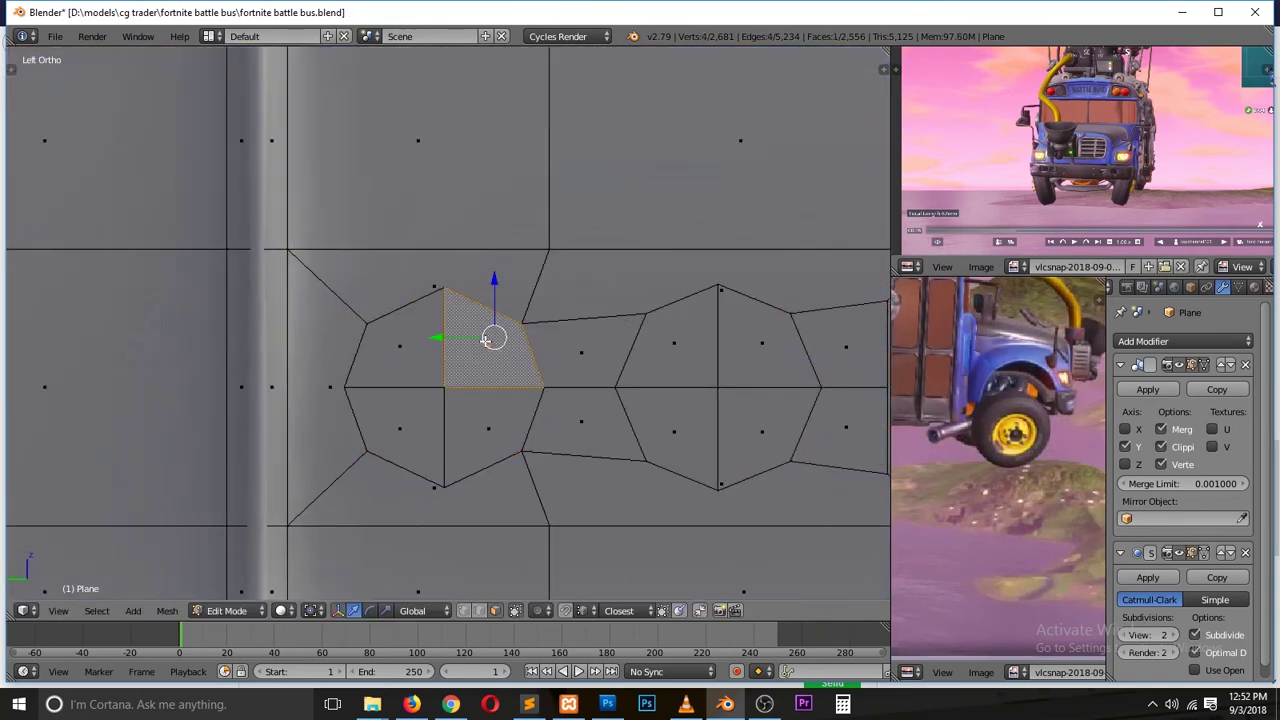
key("l")
key("l")
middle_click_drag(720, 334, 653, 311)
key("i")
left_click(730, 280)
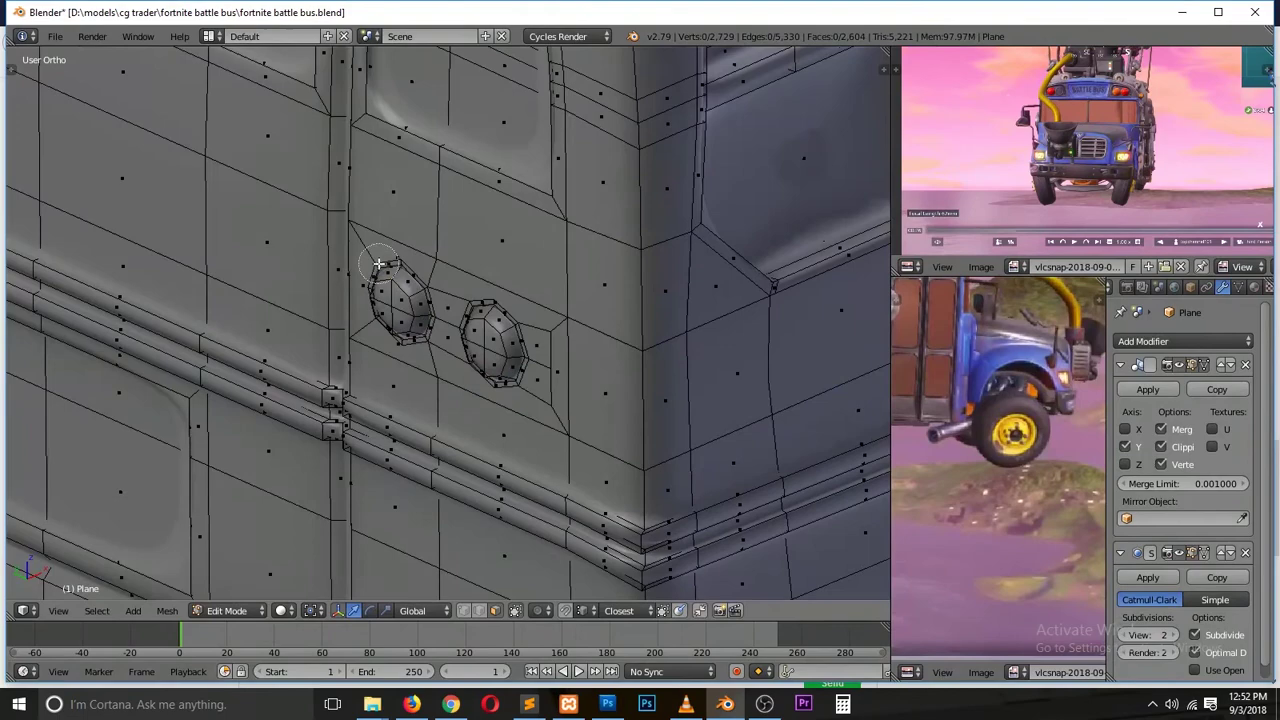
Step: Bevel the vertex into an octagon, inset it, and push the octagon faces inward
key("z")
key("KP_Decimal")
key("z")
key("a")
key("l")
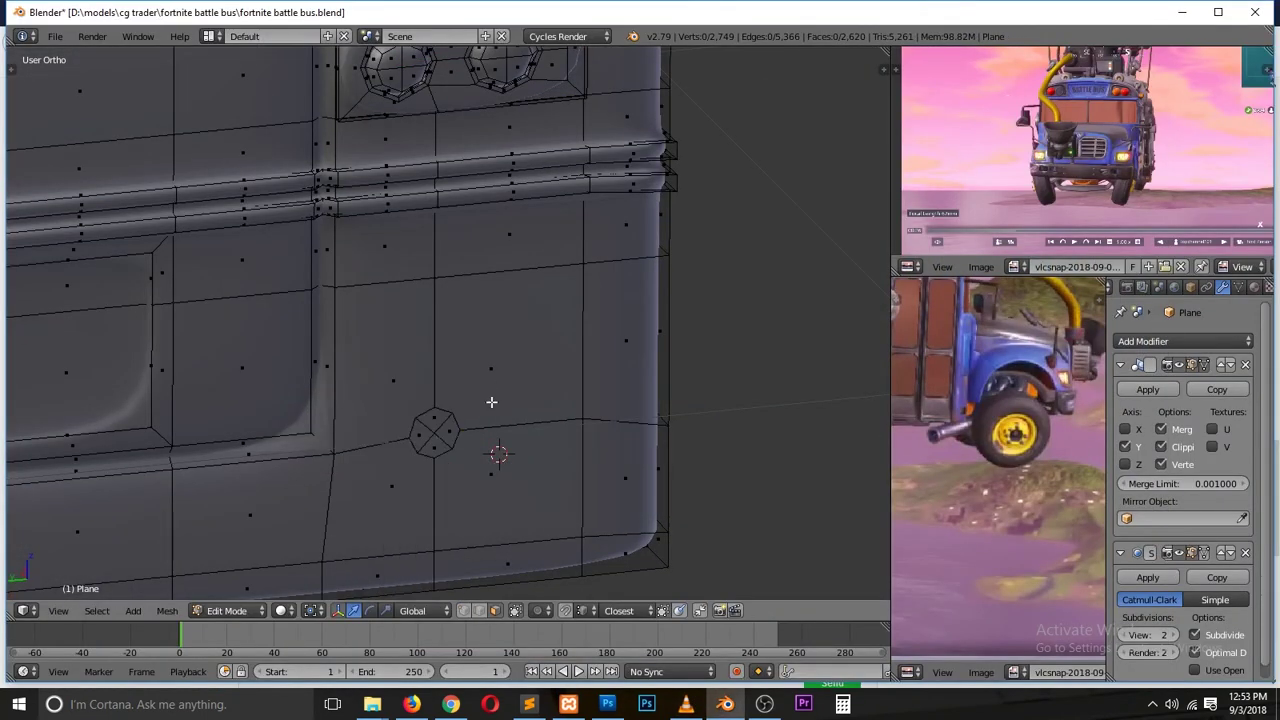
left_click(524, 357)
scroll(506, 417, "up", 3)
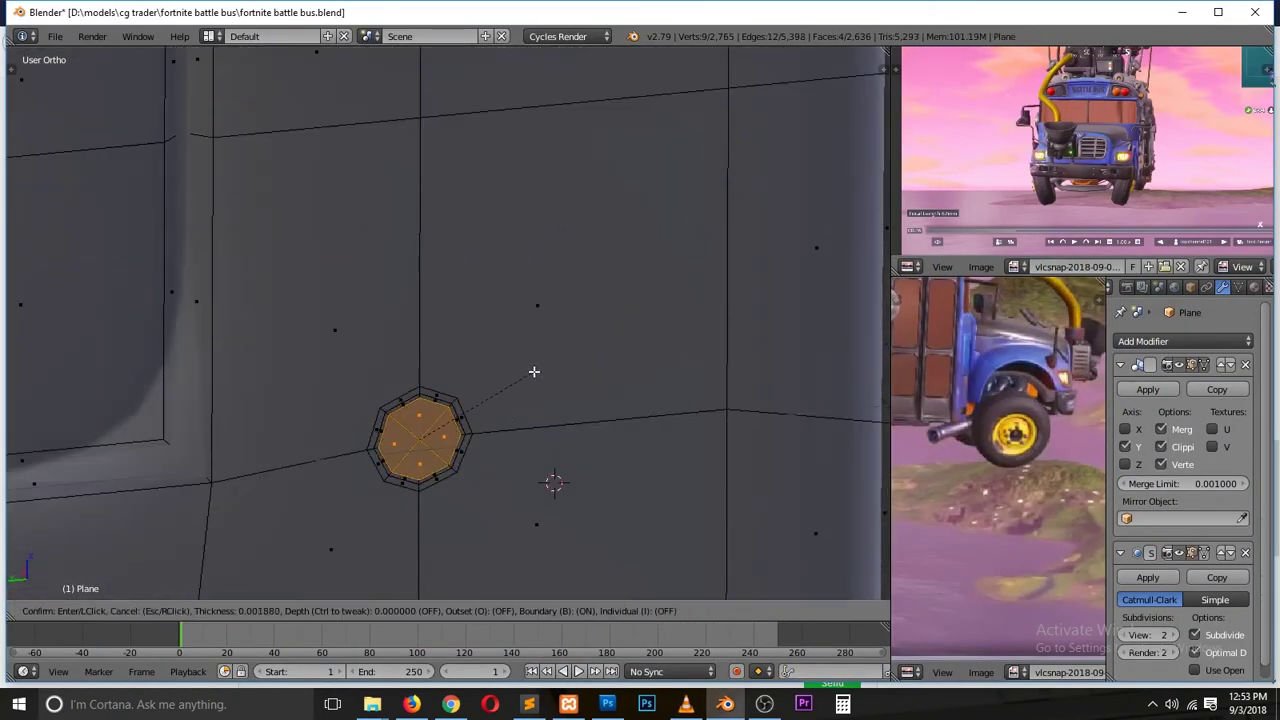
left_click(534, 371)
scroll(420, 420, "up", 2)
key("e")
scroll(388, 403, "down", 5)
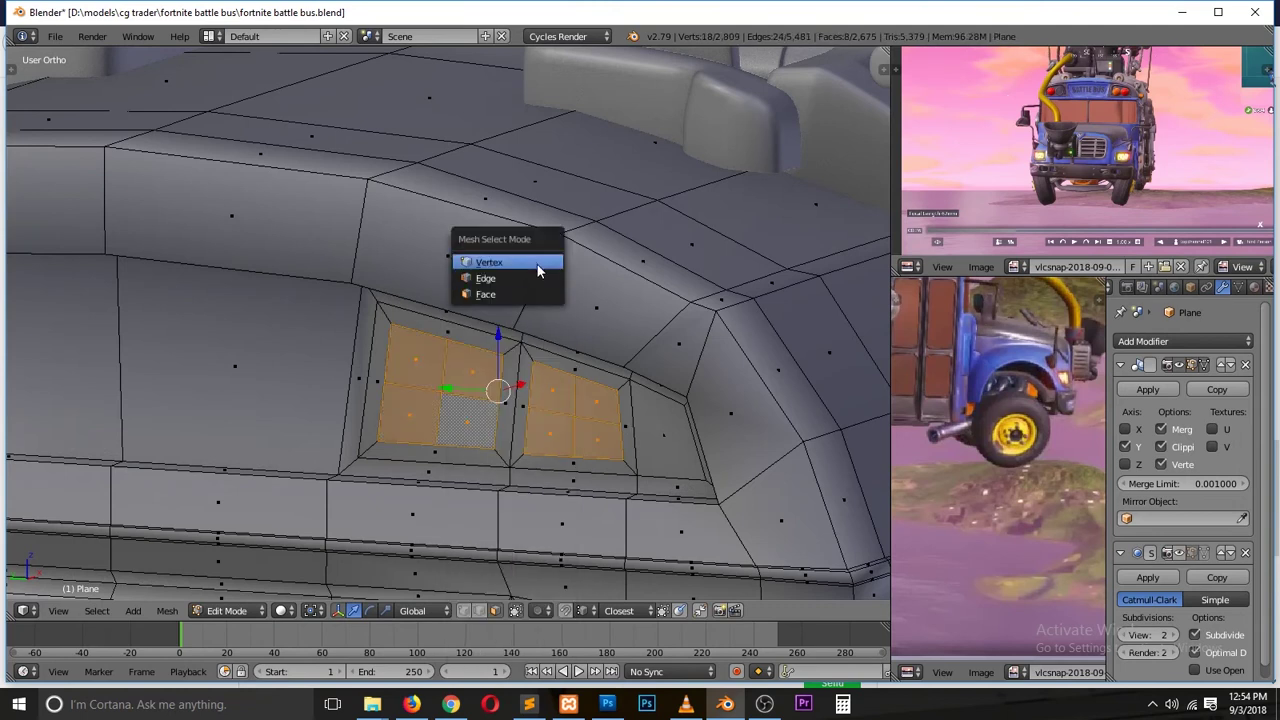
Step: Extrude the left and right window faces outward and inset them
left_click(540, 278)
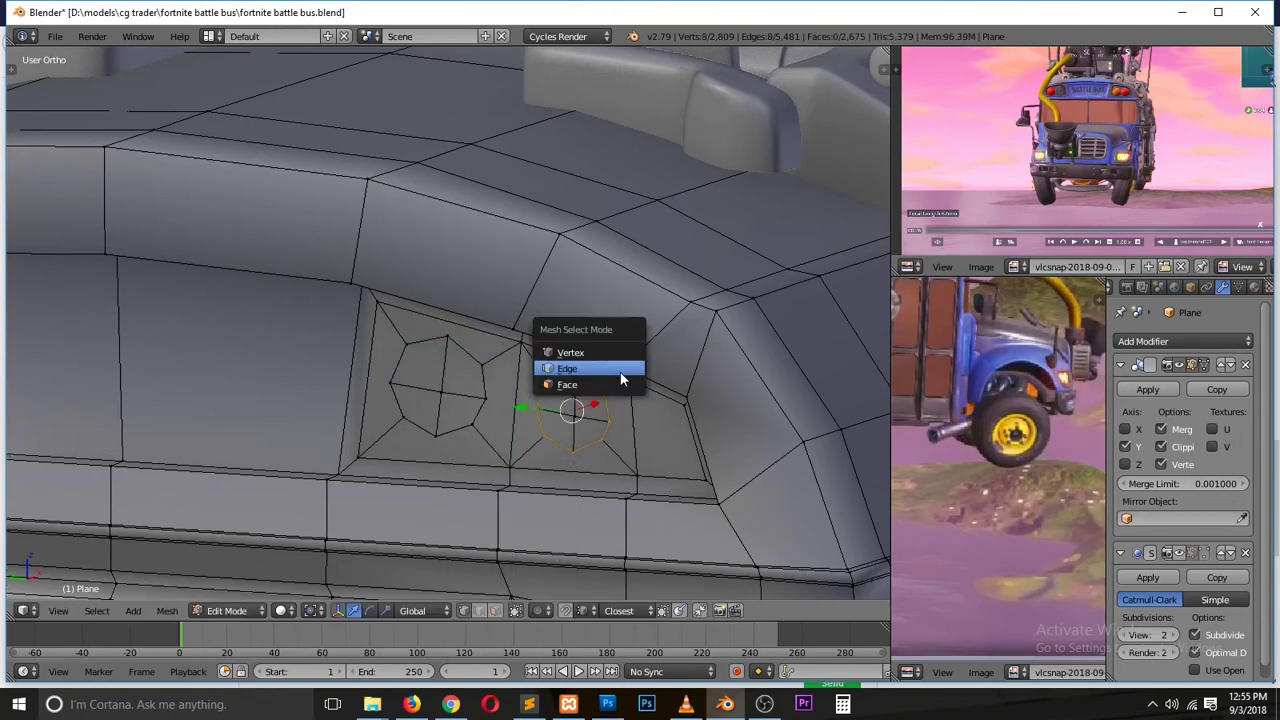
right_click(440, 385, "shift")
middle_click_drag(440, 385, 411, 390)
key("e")
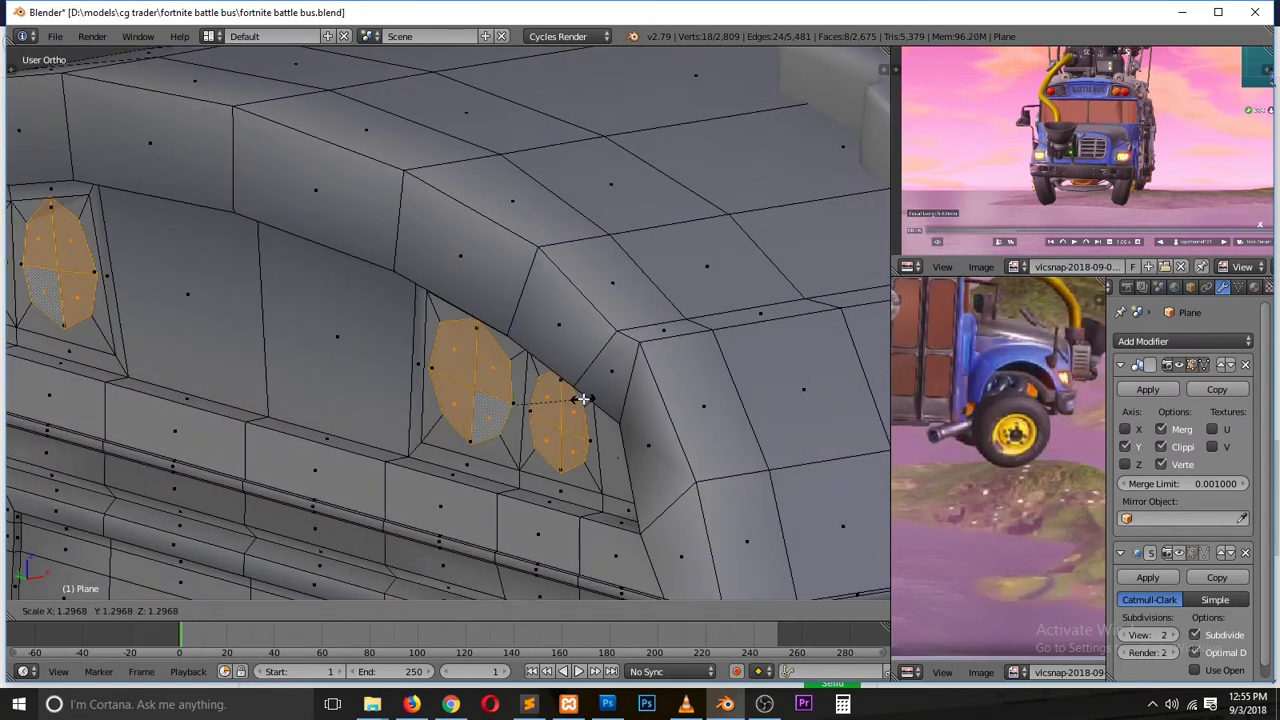
key("i")
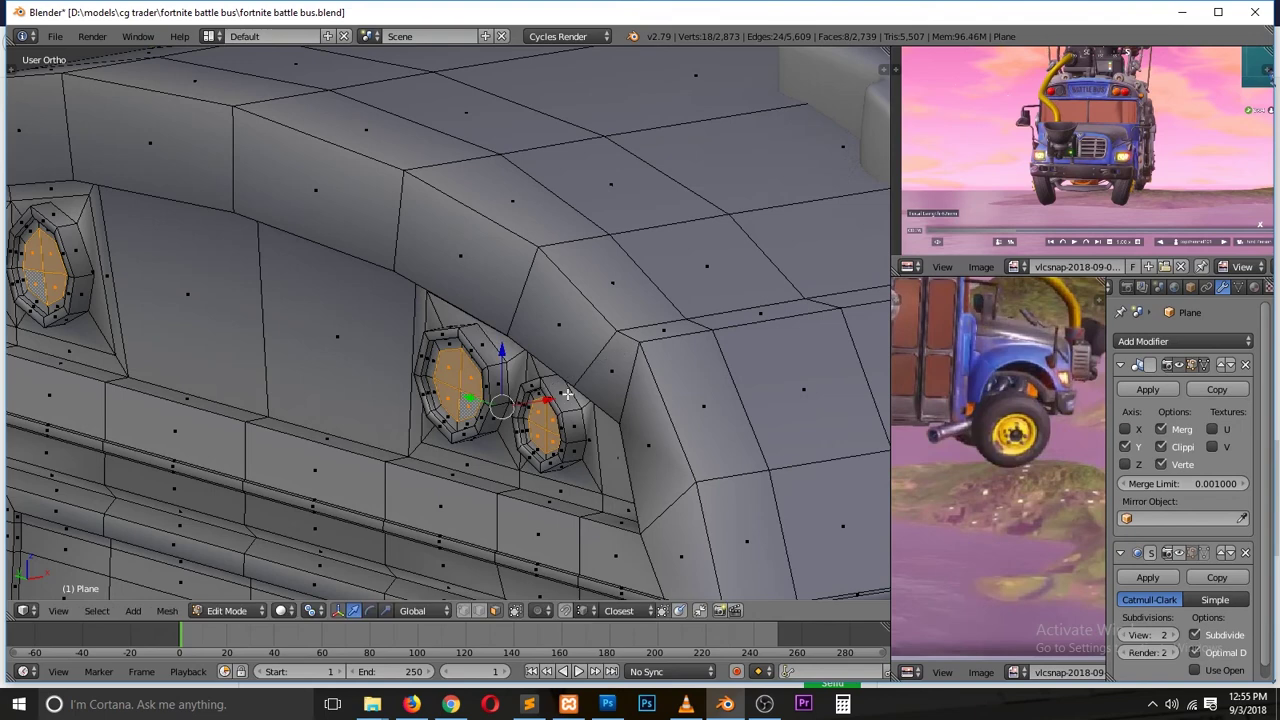
middle_click_drag(567, 395, 555, 416)
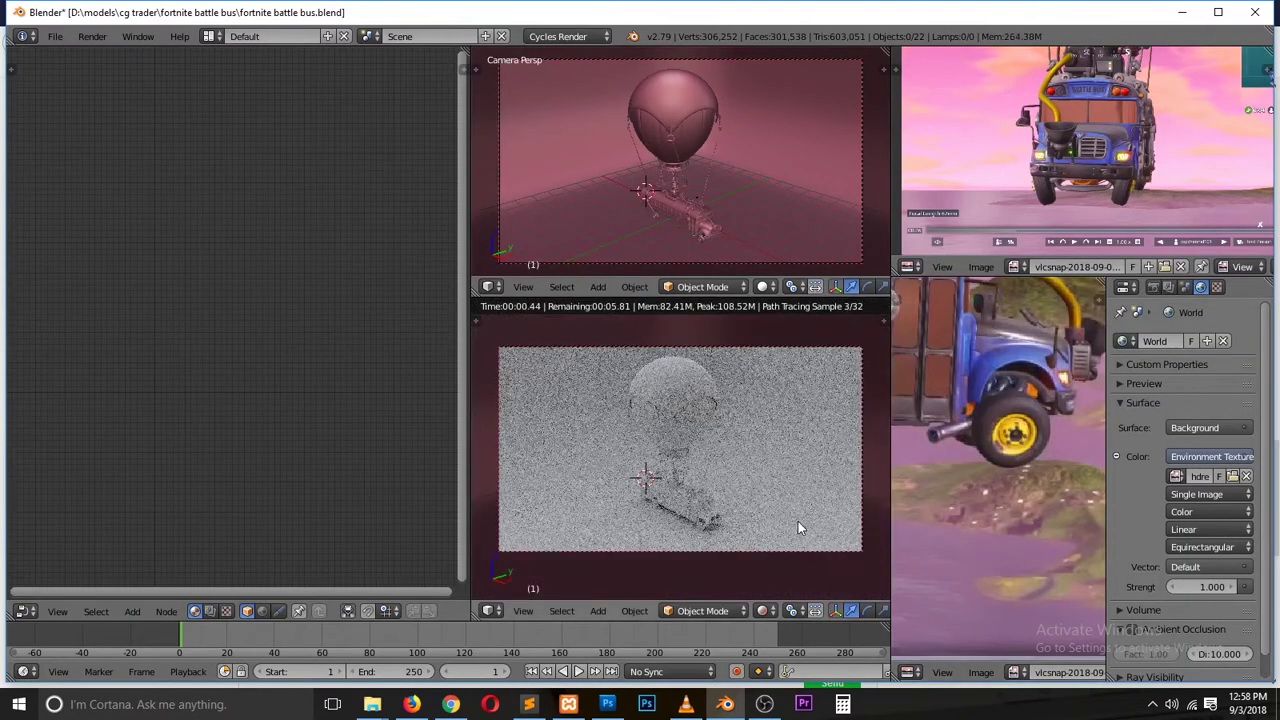
Step: Add an area lamp above the bus with strength 2000
left_click(1153, 287)
key("ctrl+Tab")
key("ctrl+Tab")
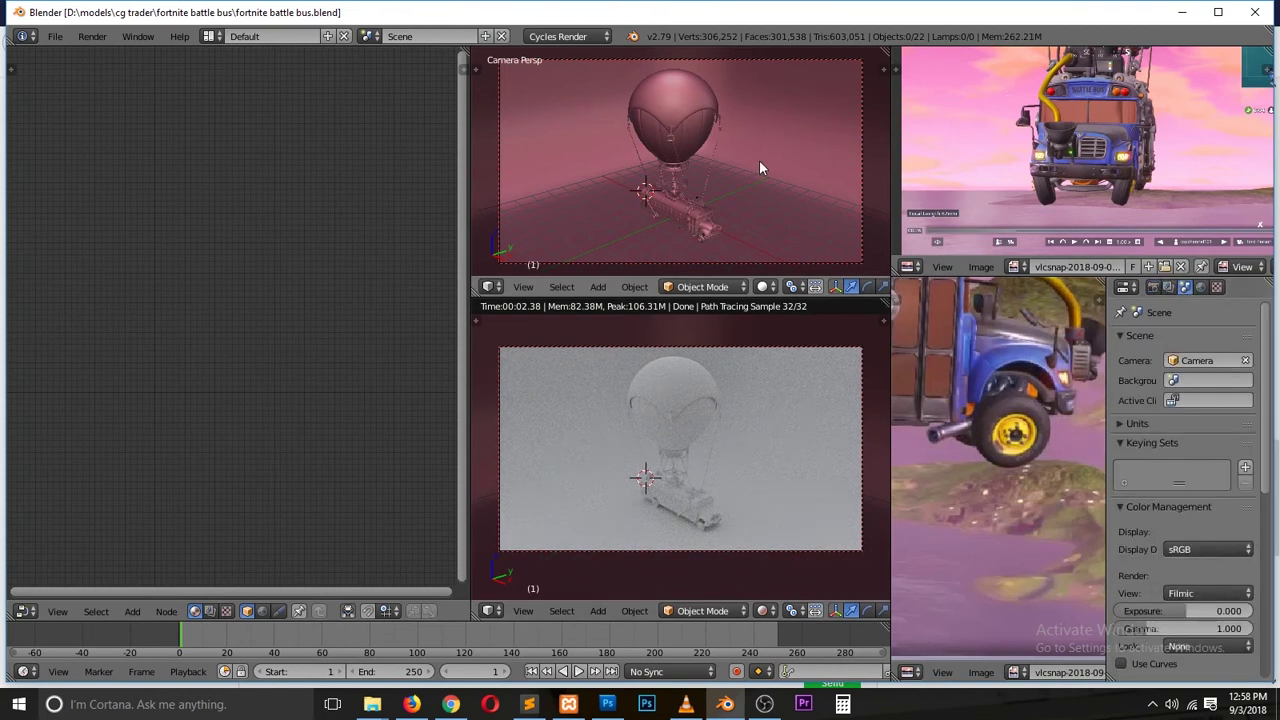
key("KP_7")
key("shift+a")
left_click(746, 224)
key("KP_3")
key("z")
middle_click_drag(748, 156, 714, 251, "shift")
left_click(1249, 287)
double_click(1212, 578)
type("2000")
key("Return")
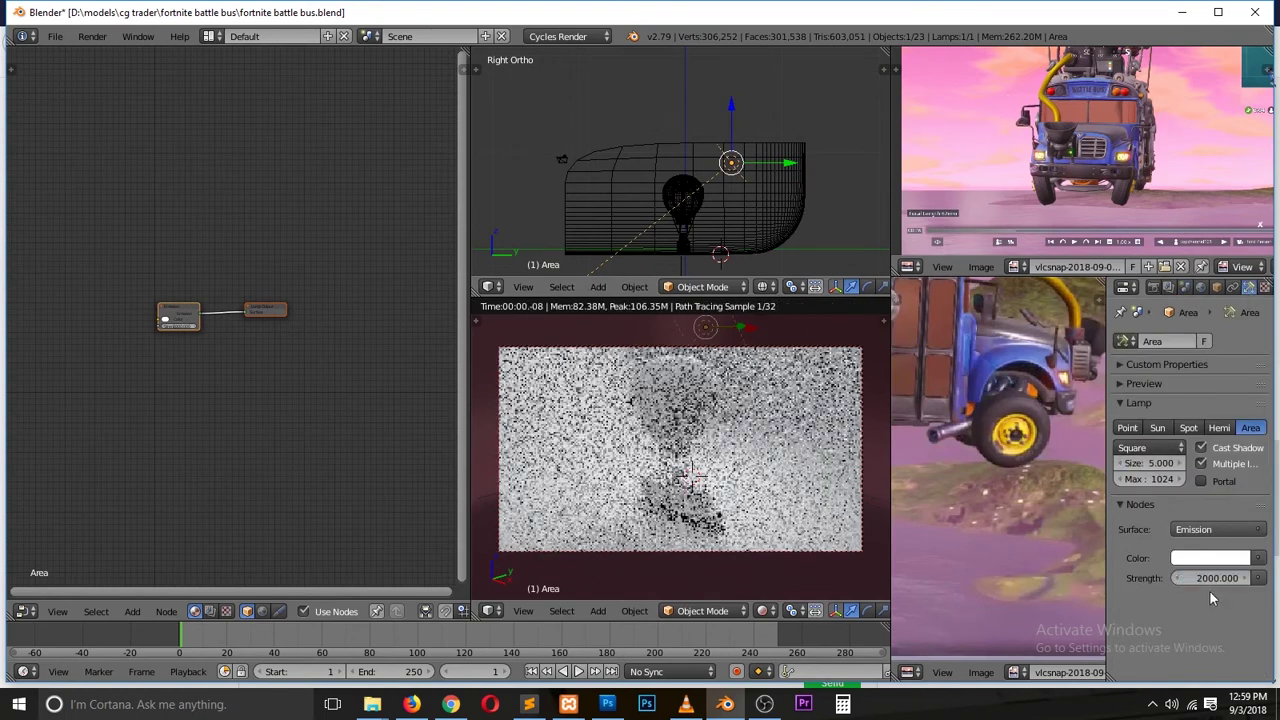
Step: Duplicate the area lamp twice to make three lamps, then save
key("KP_7")
key("g")
left_click(697, 165)
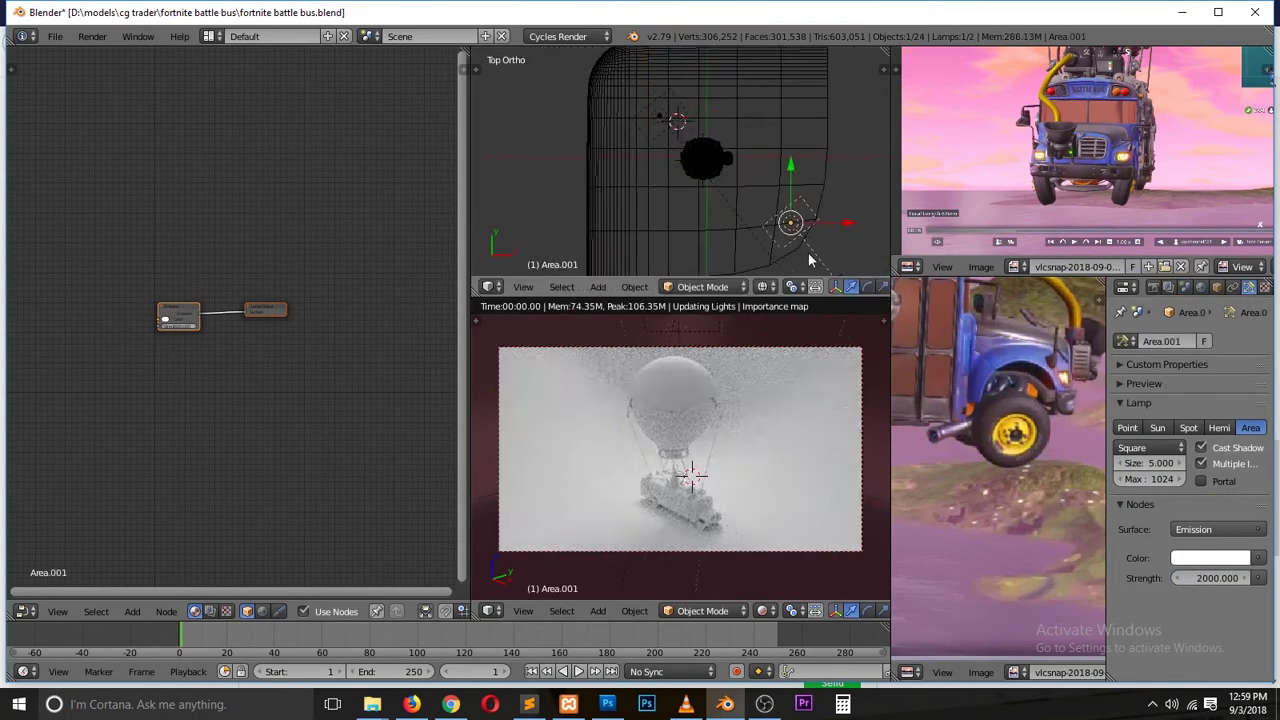
key("shift+d")
key("KP_3")
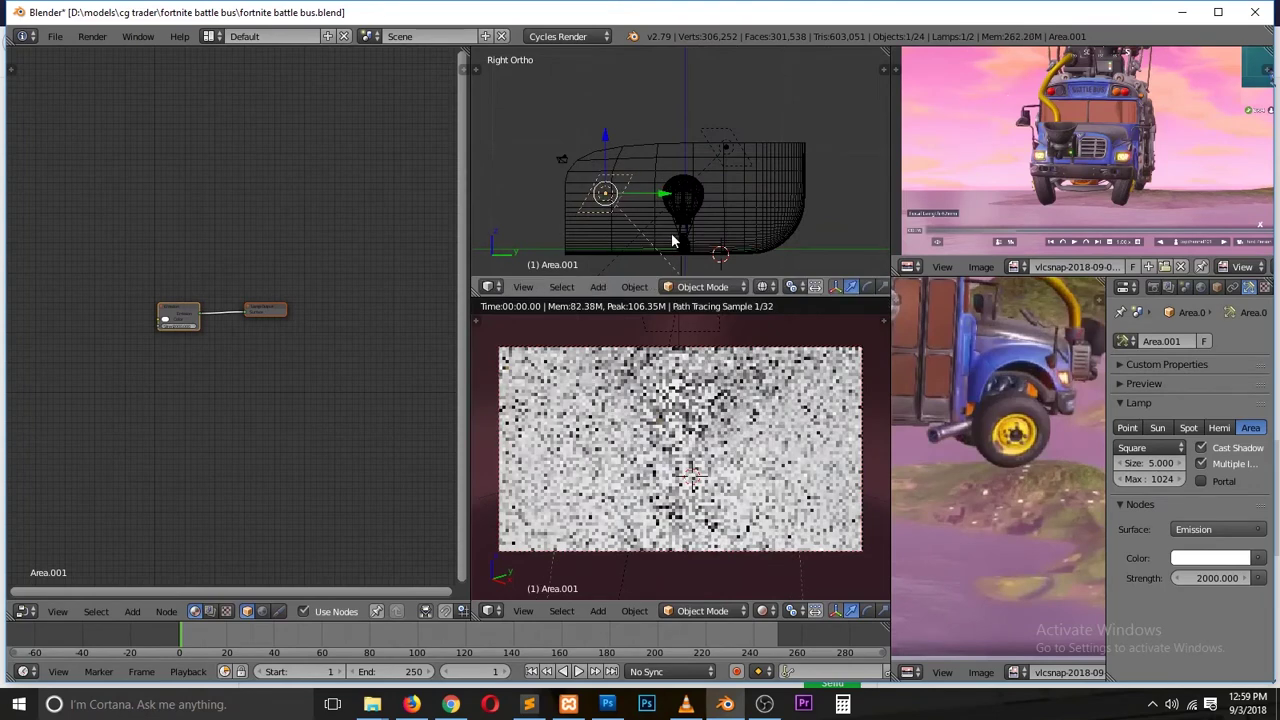
key("KP_7")
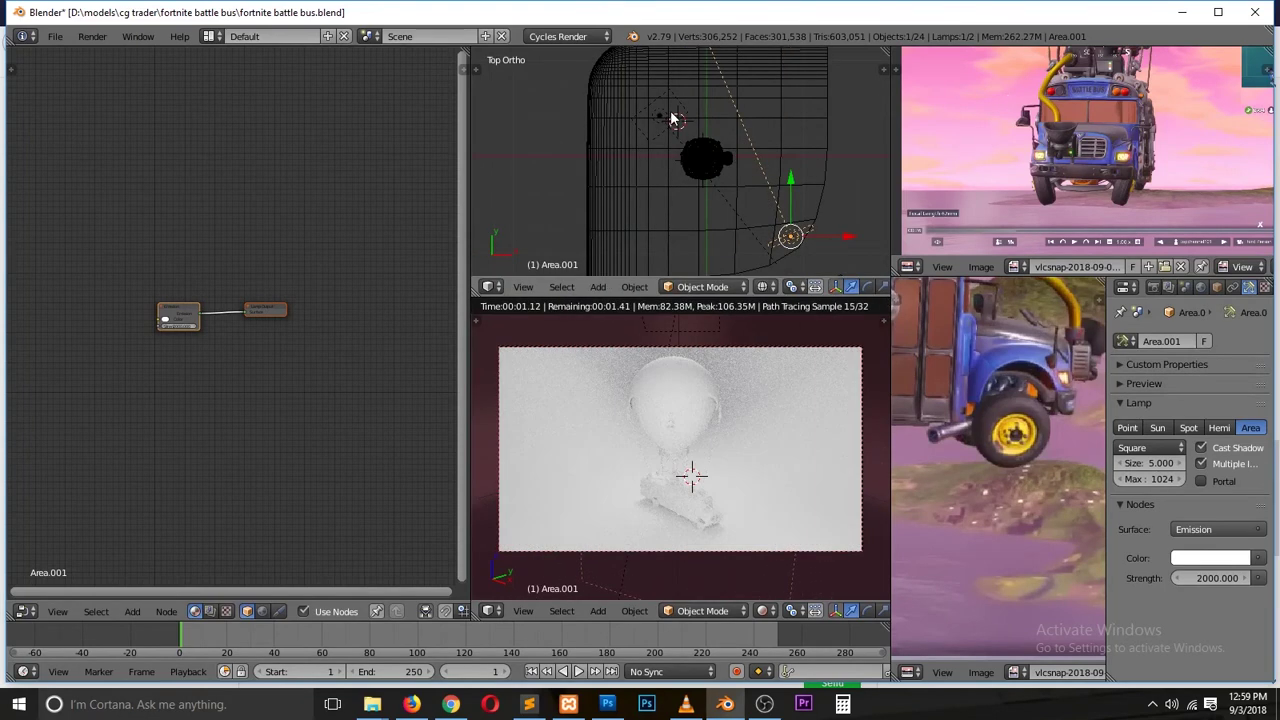
key("shift+d")
left_click(829, 180)
key("ctrl+s")
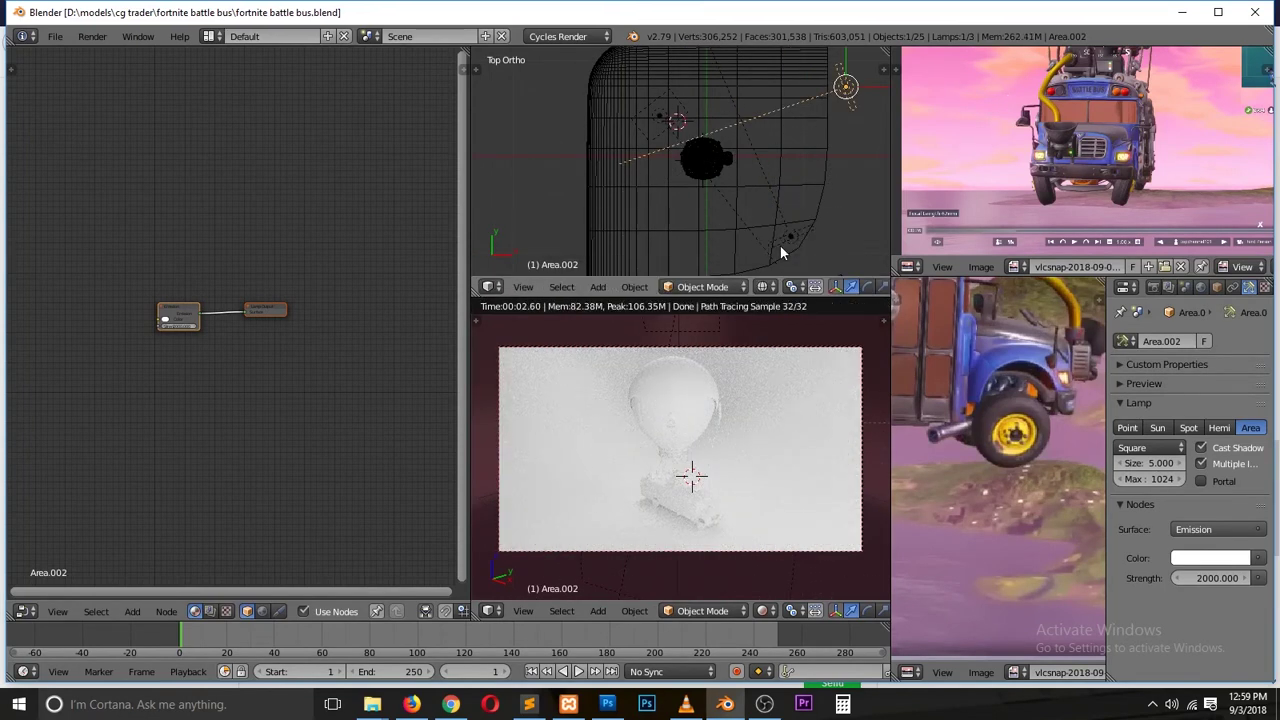
Step: Add a new camera, look through it, move it back, and save
key("KP_3")
key("shift+a")
left_click(680, 257)
key("ctrl+KP_0")
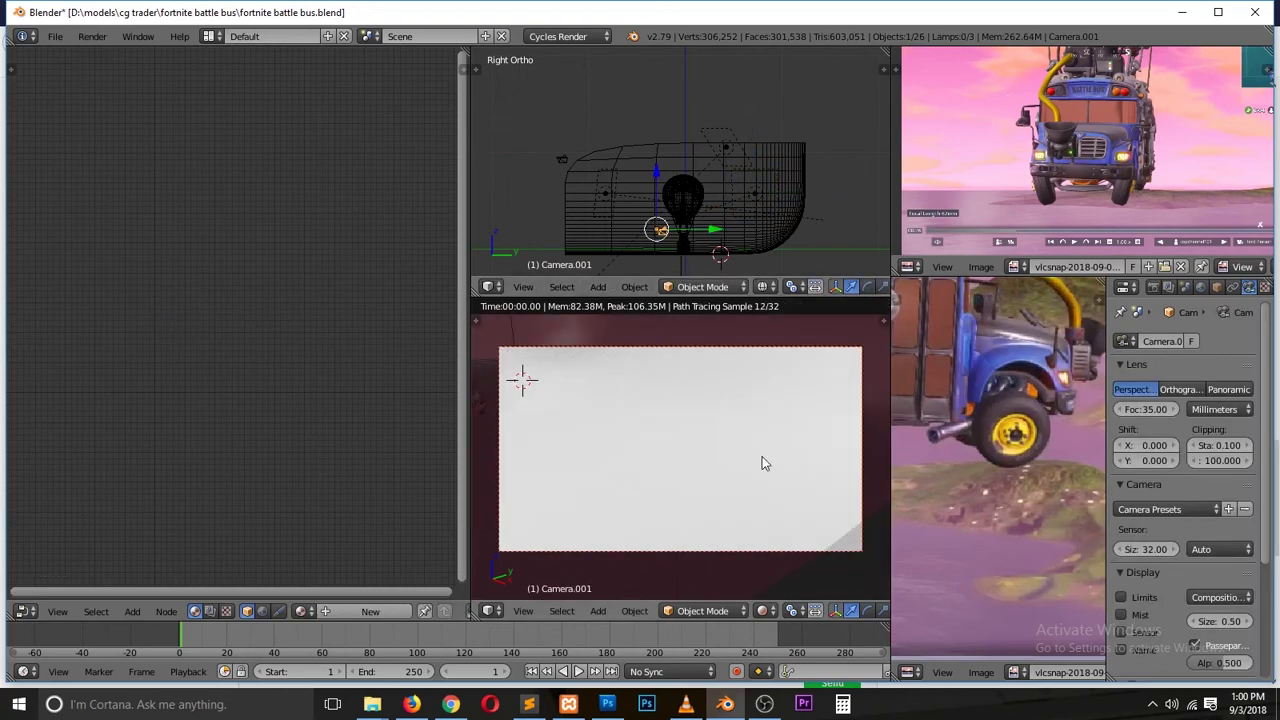
scroll(691, 172, "down", 2)
key("g")
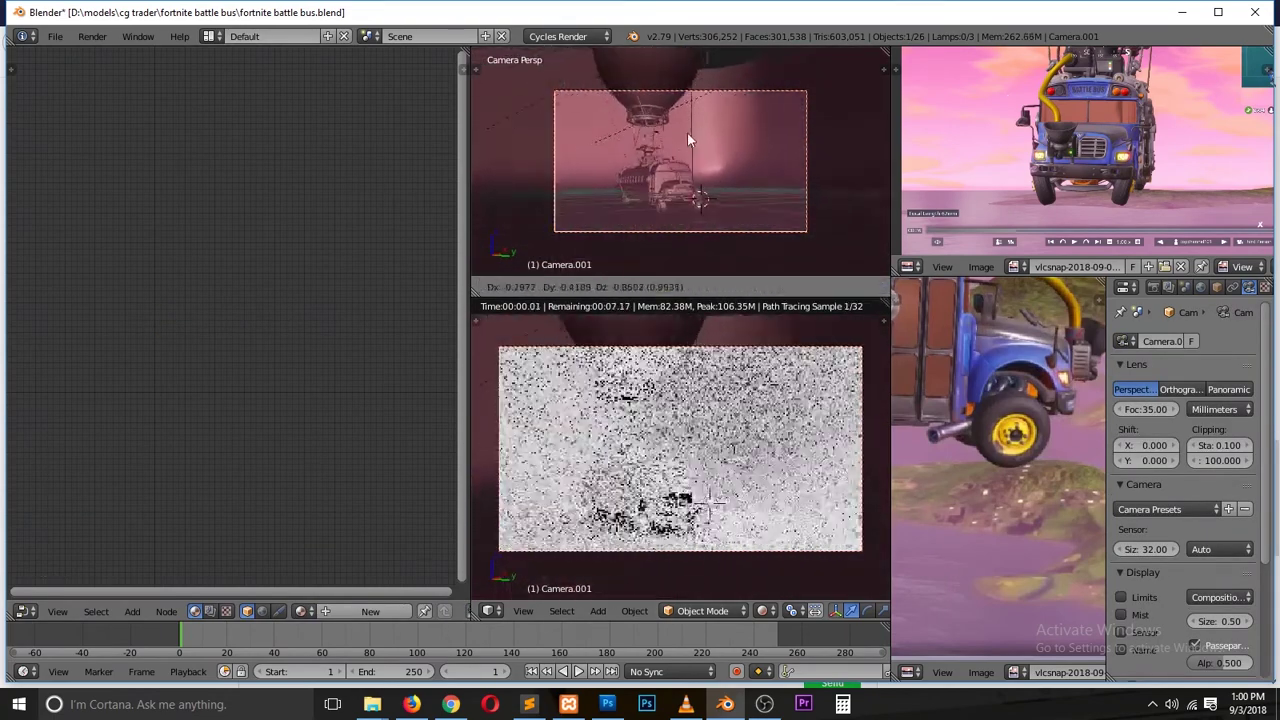
left_click(701, 191)
key("ctrl+s")
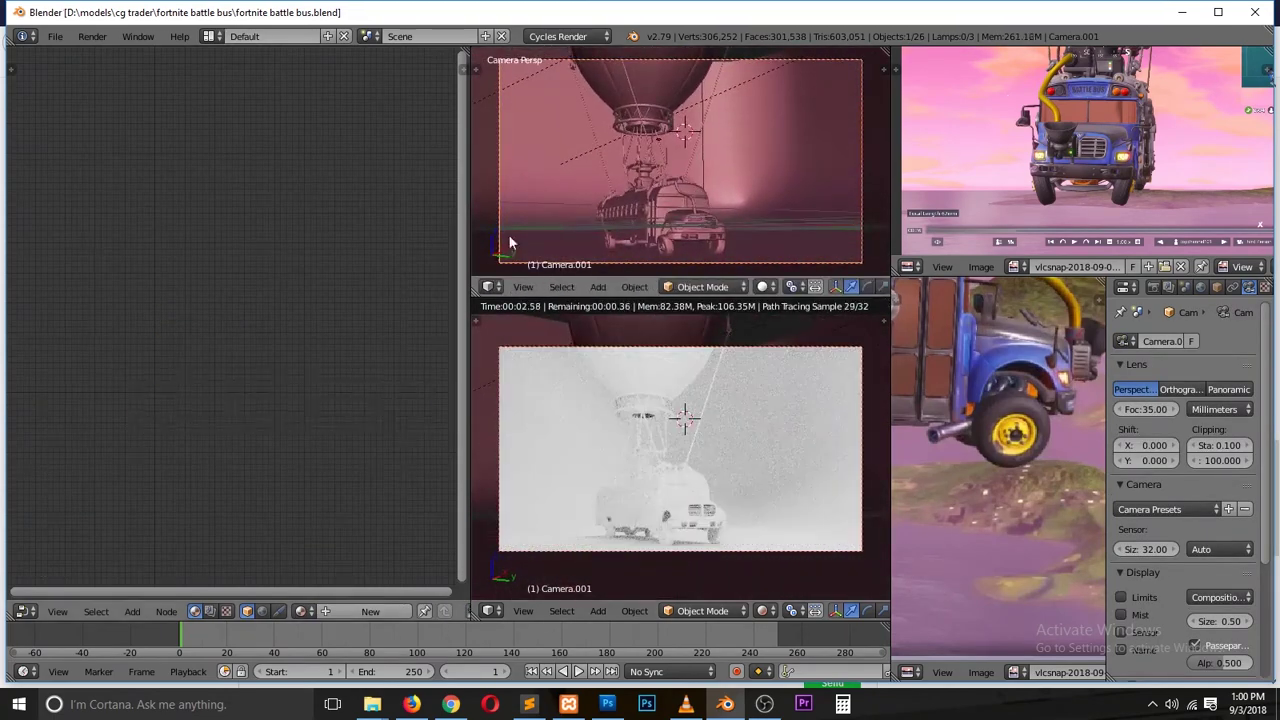
Step: Tint Area.001 pale yellow and Area.002 pale blue, then save
middle_click_drag(694, 190, 671, 183)
right_click(671, 183)
left_click(1210, 558)
left_click(1149, 403)
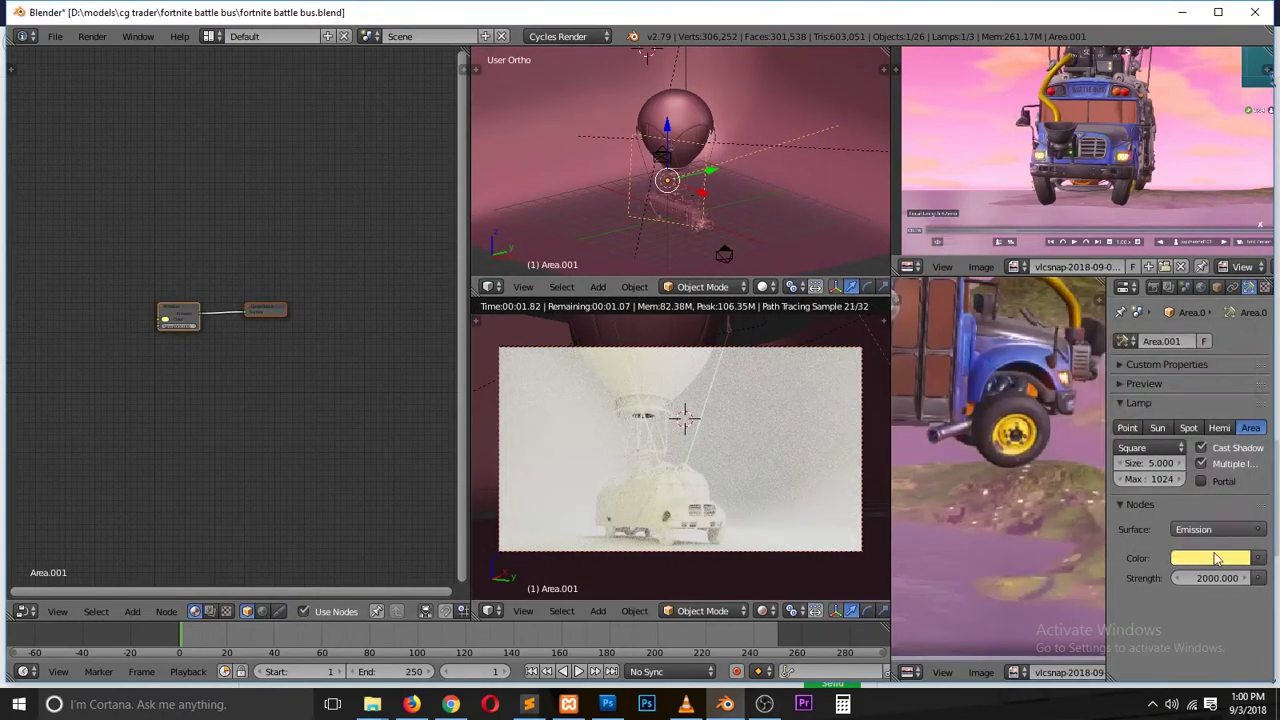
left_click(1227, 558)
right_click(816, 195)
left_click(1210, 558)
key("ctrl+s")
Step: Reposition the small part under the bus, view through the scene camera, and save
right_click(699, 231)
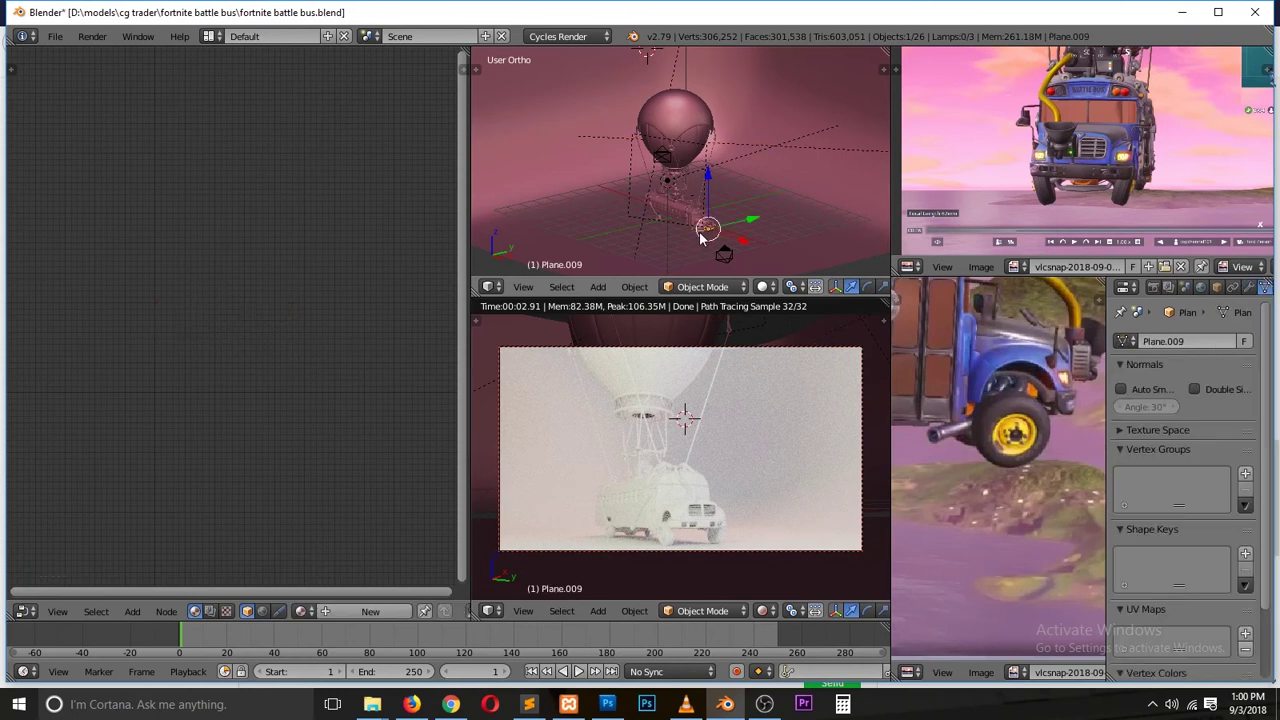
key("KP_Decimal")
key("Escape")
key("KP_0")
key("ctrl+s")
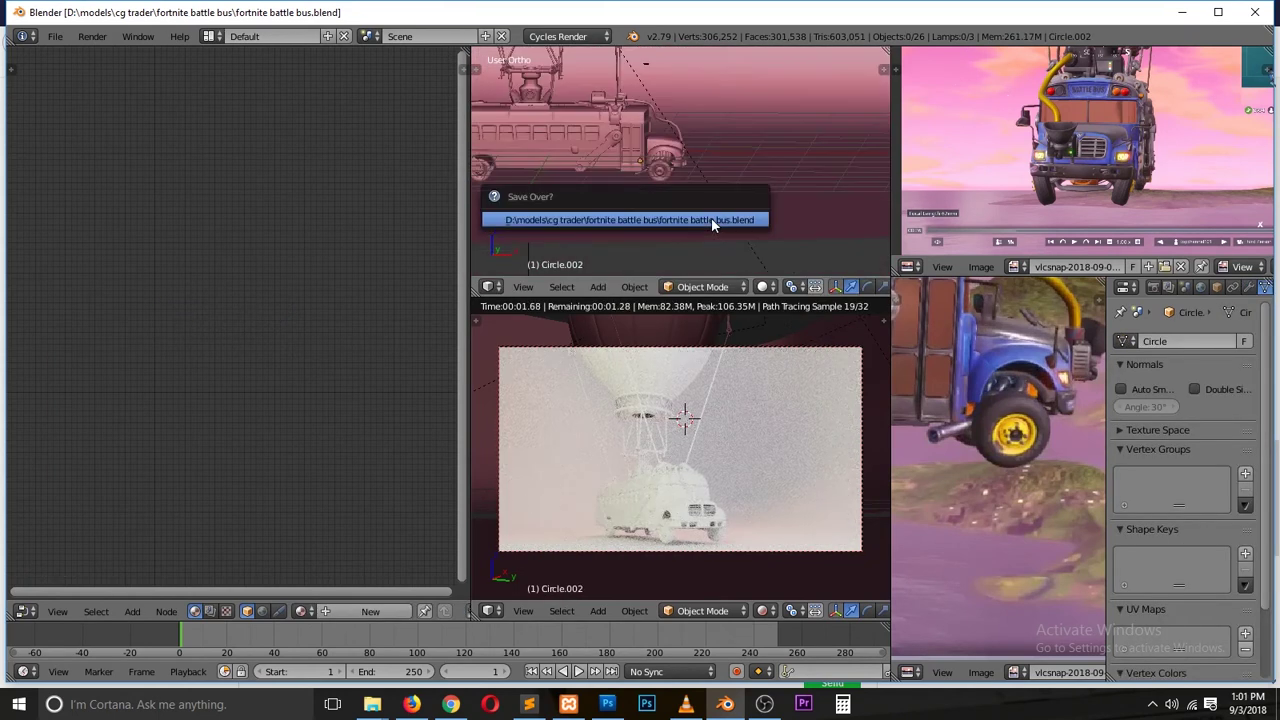
left_click(711, 217)
Step: Add a second camera and frame the bus through it
right_click(722, 176)
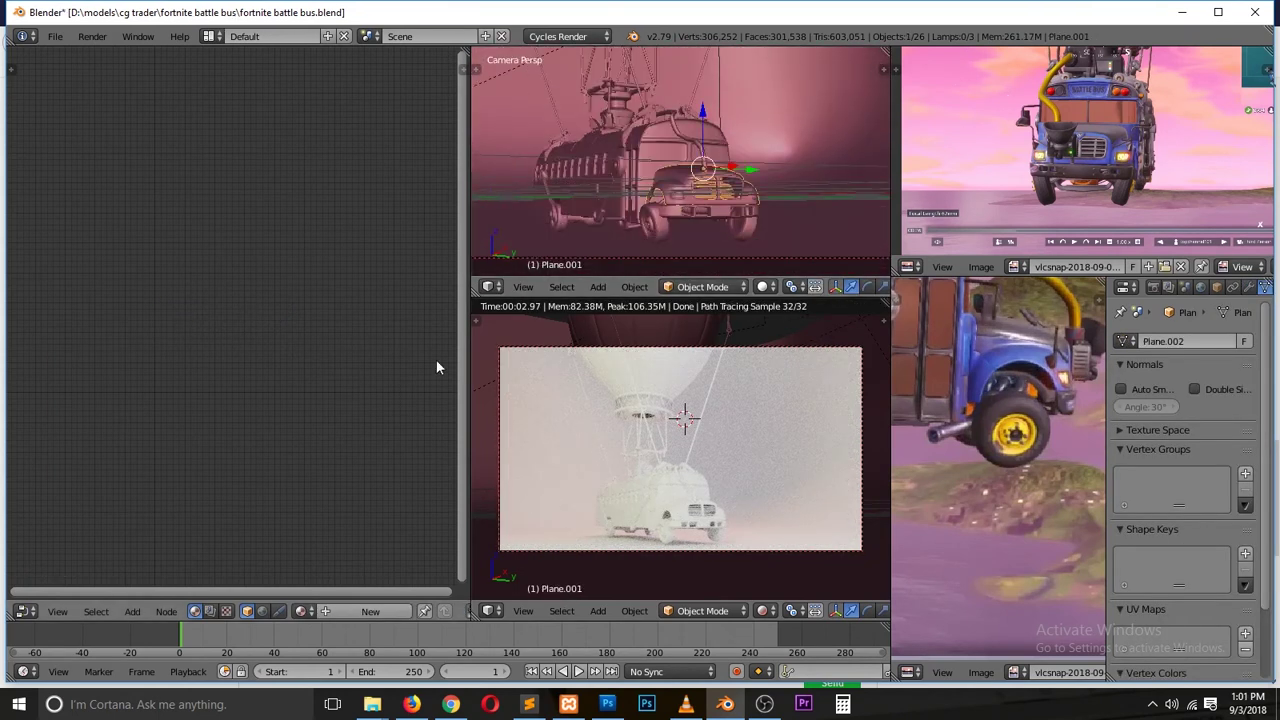
key("shift+a")
left_click(564, 370)
key("KP_Decimal")
scroll(611, 224, "down", 3)
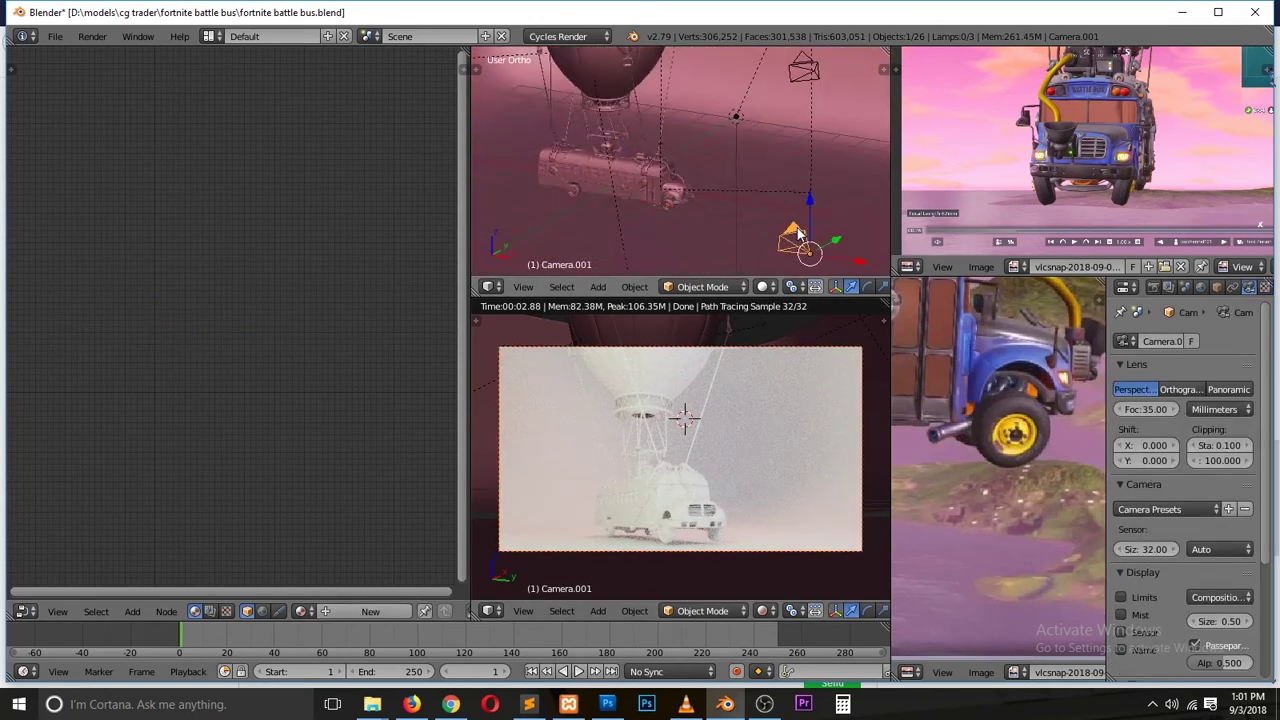
key("KP_7")
scroll(691, 173, "up", 3)
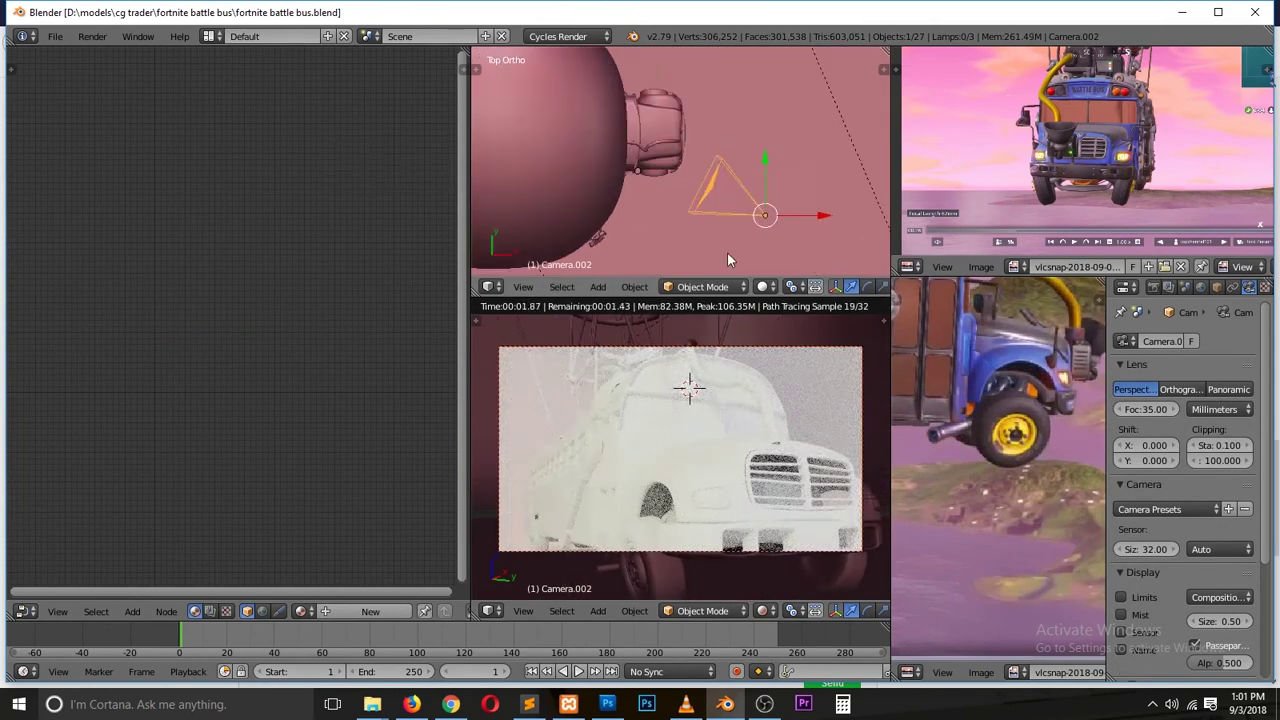
Step: Replace Plane.001's shader with a Principled BSDF connected to the output
right_click(660, 135)
key("shift+a")
left_click(443, 303)
left_click(262, 300)
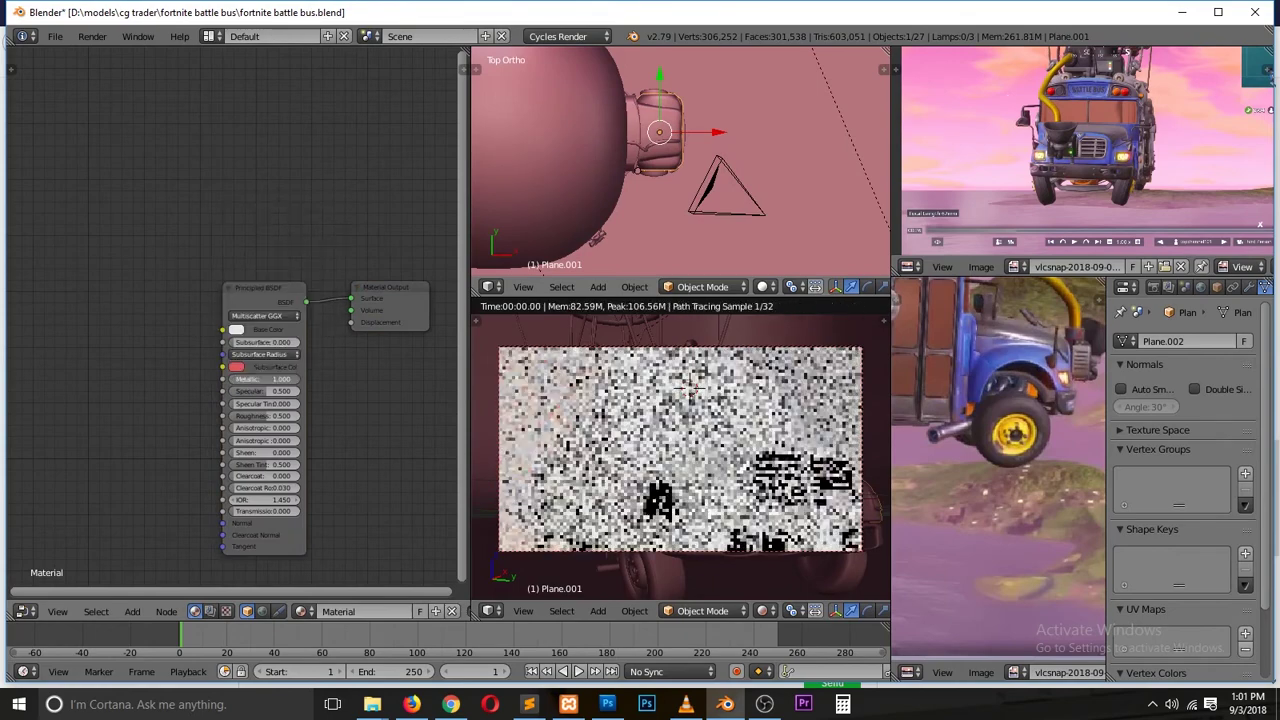
Step: Give the Plane part a new material, then save the blend file over the old one
scroll(368, 463, "up", 2)
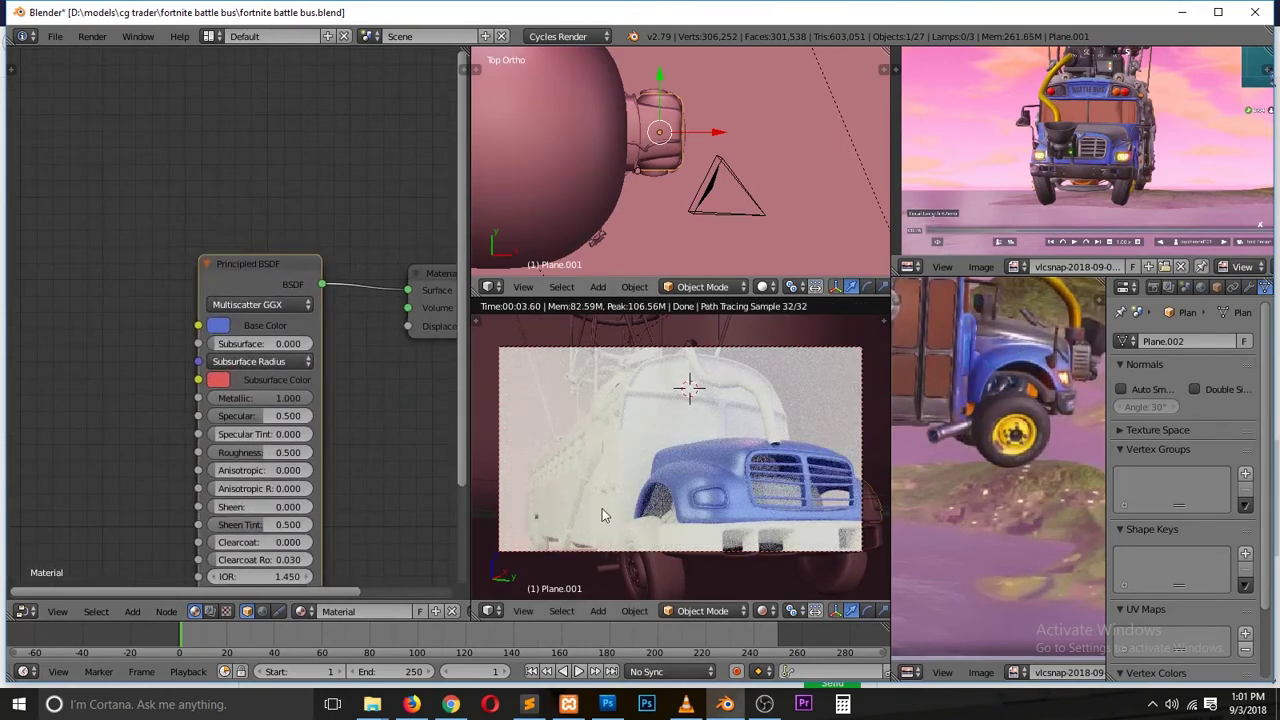
right_click(602, 508)
middle_click_drag(640, 180, 597, 97)
left_click(300, 611)
left_click(328, 449)
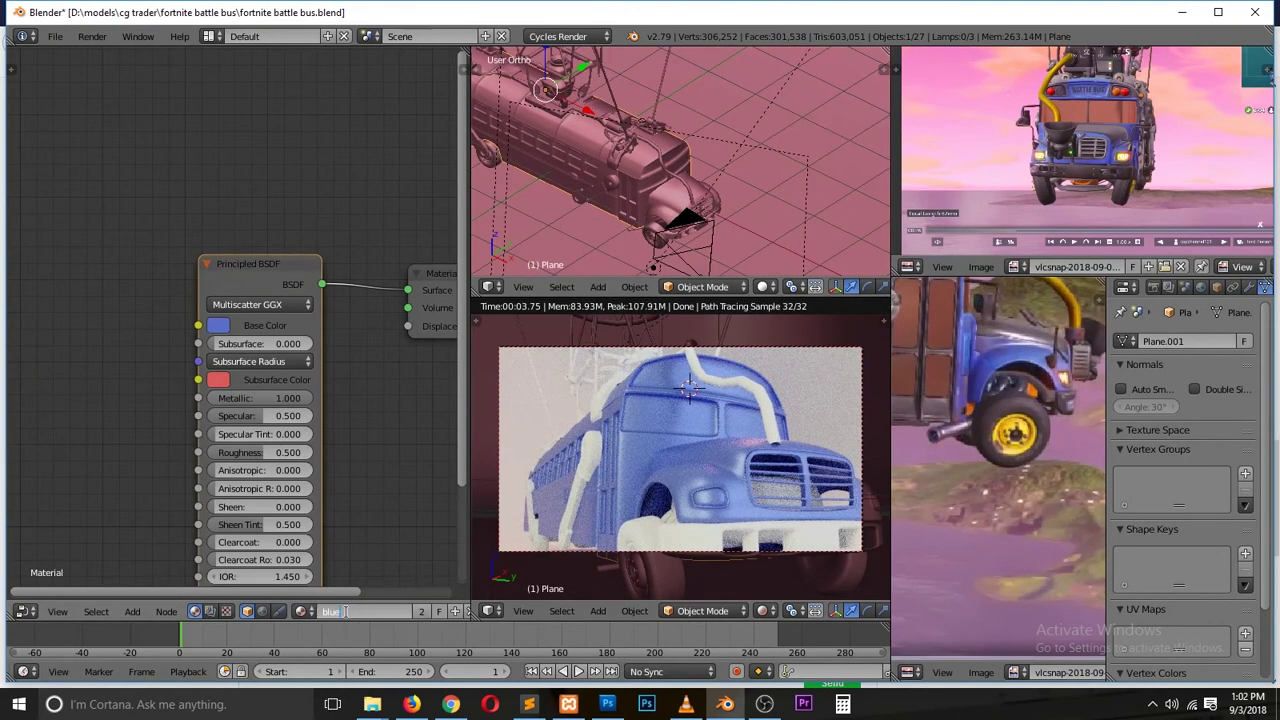
type("metal")
key("ctrl+s")
left_click(412, 482)
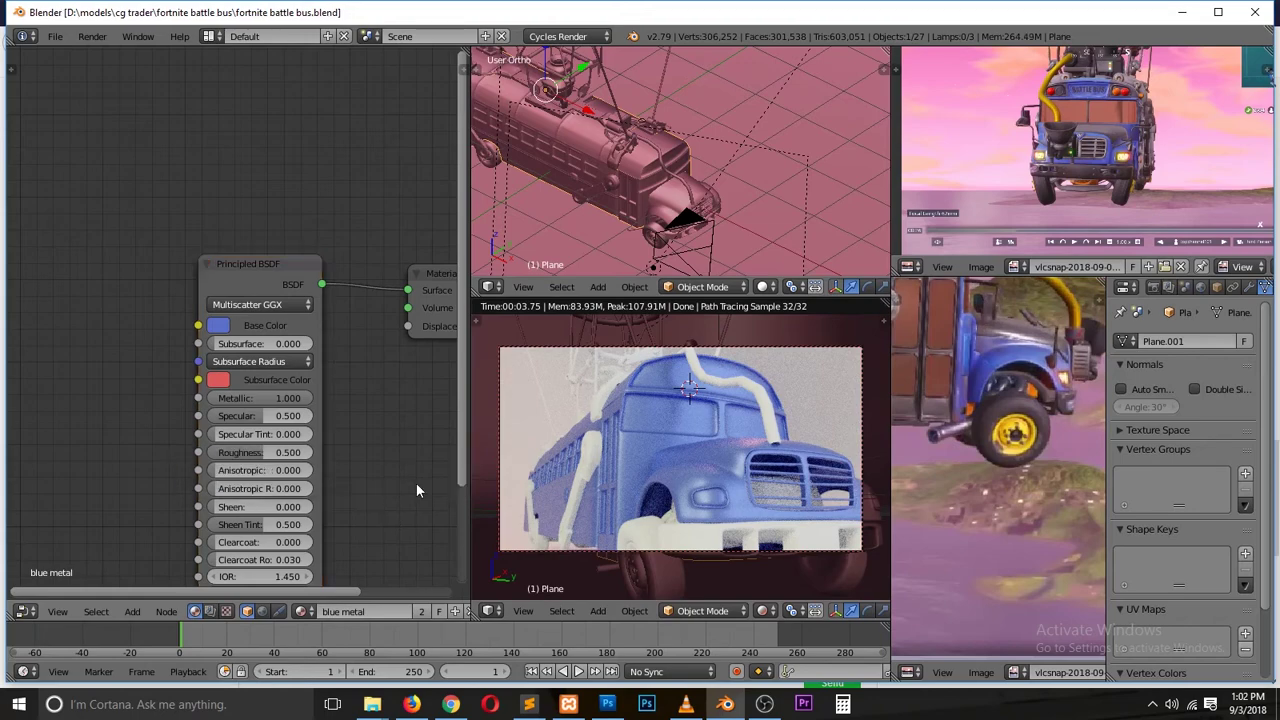
left_click(695, 706)
left_click(695, 706)
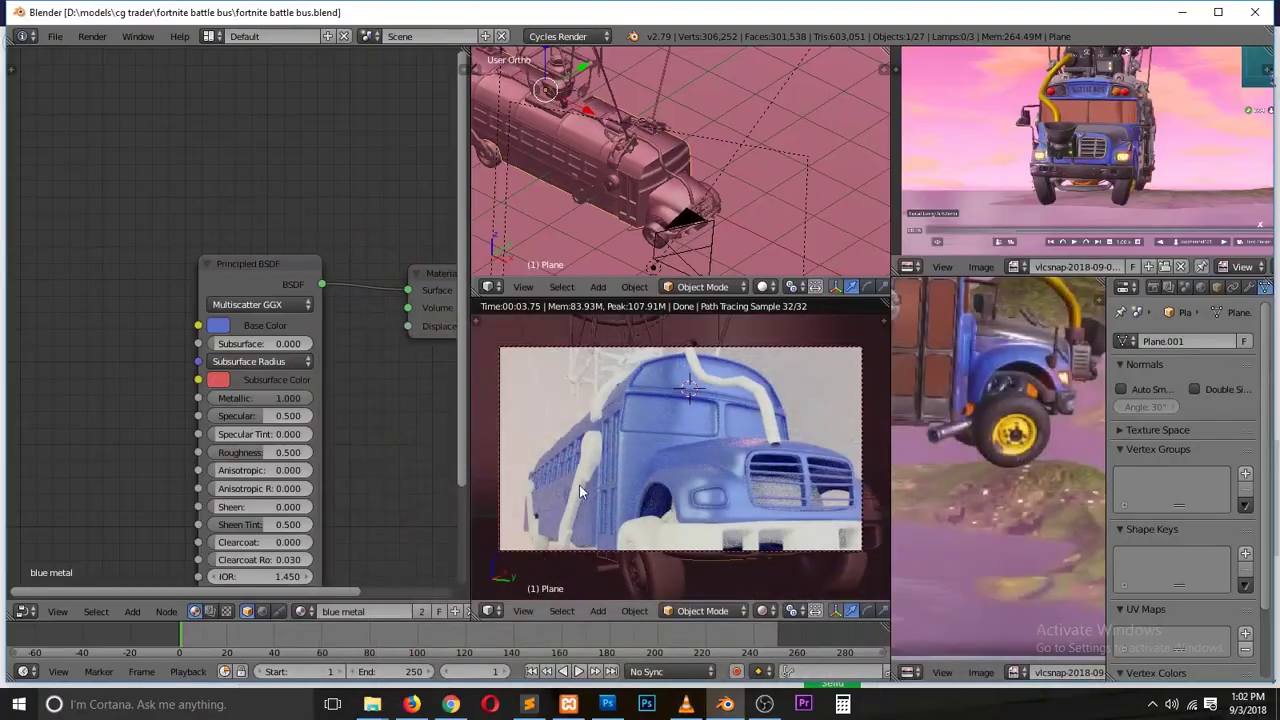
Step: Create a silver metal material with a Principled BSDF linked to the material output
left_click(300, 611)
type("l")
key("Return")
key("shift+a")
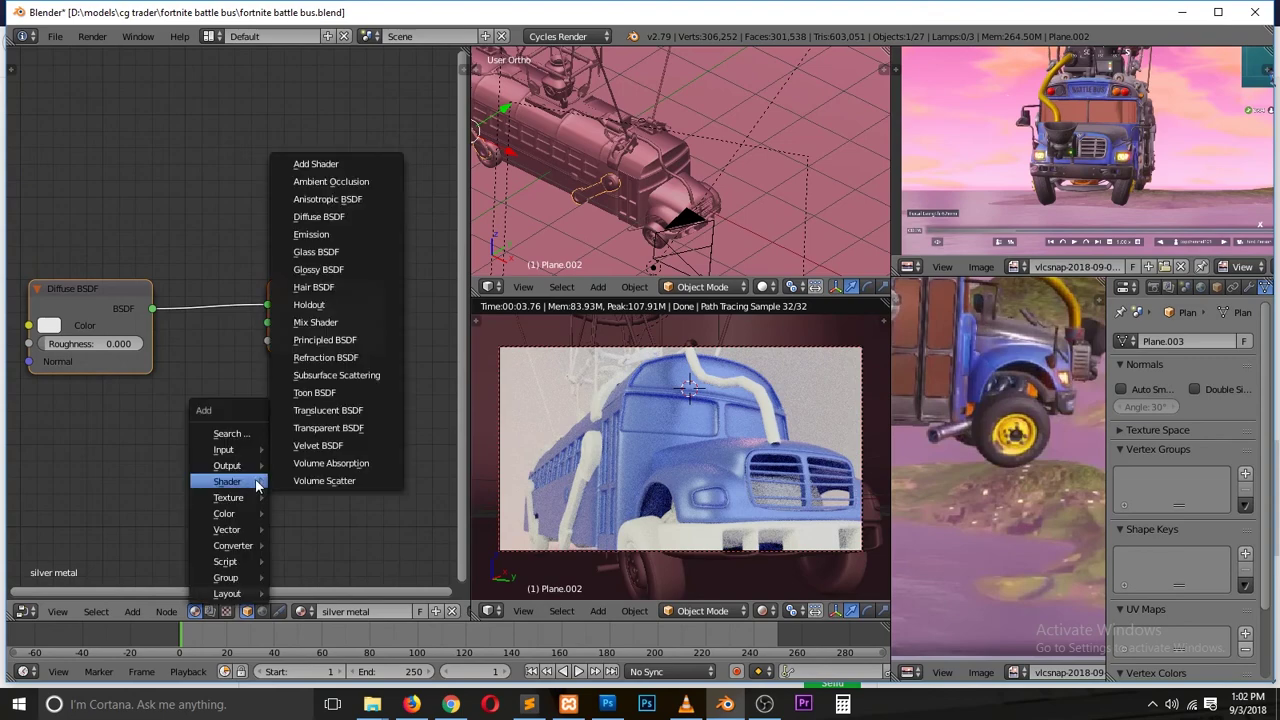
left_click(330, 322)
left_click(300, 300)
left_click(238, 356)
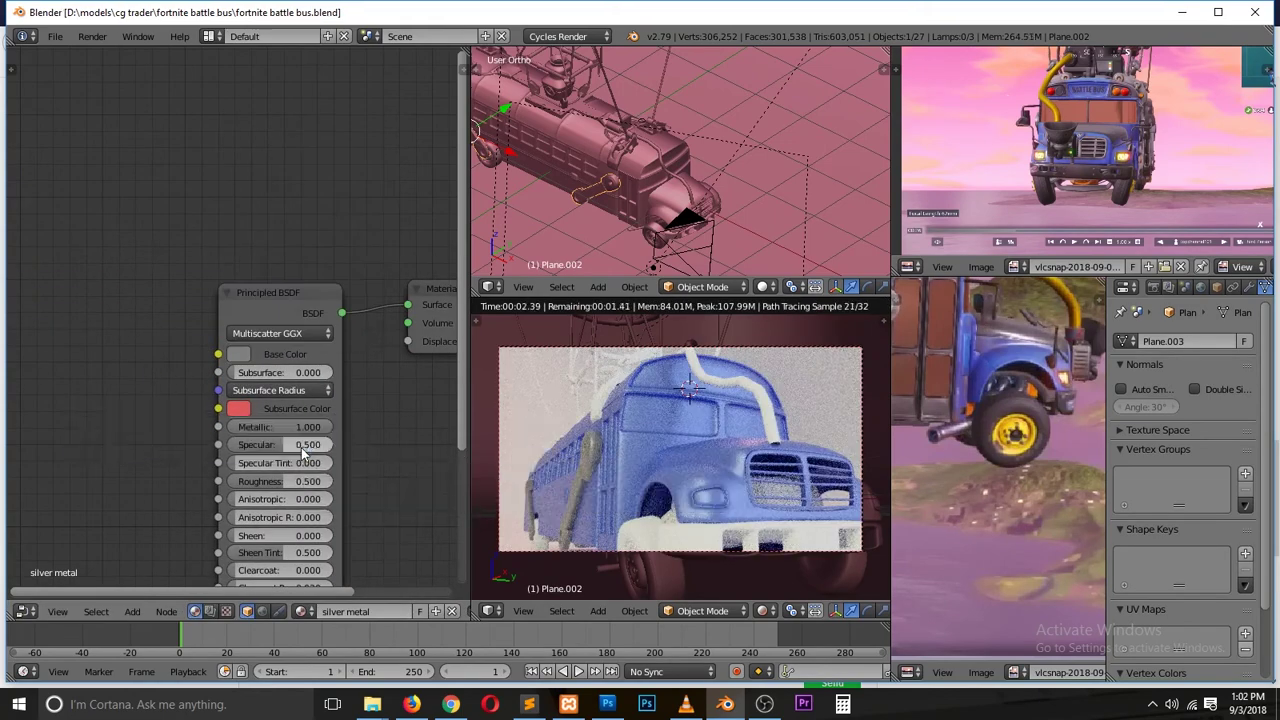
Step: Give the curved roof pipe a new yellow metal material
scroll(670, 188, "up", 2)
right_click(670, 188)
left_click(337, 614)
double_click(383, 609)
key("Return")
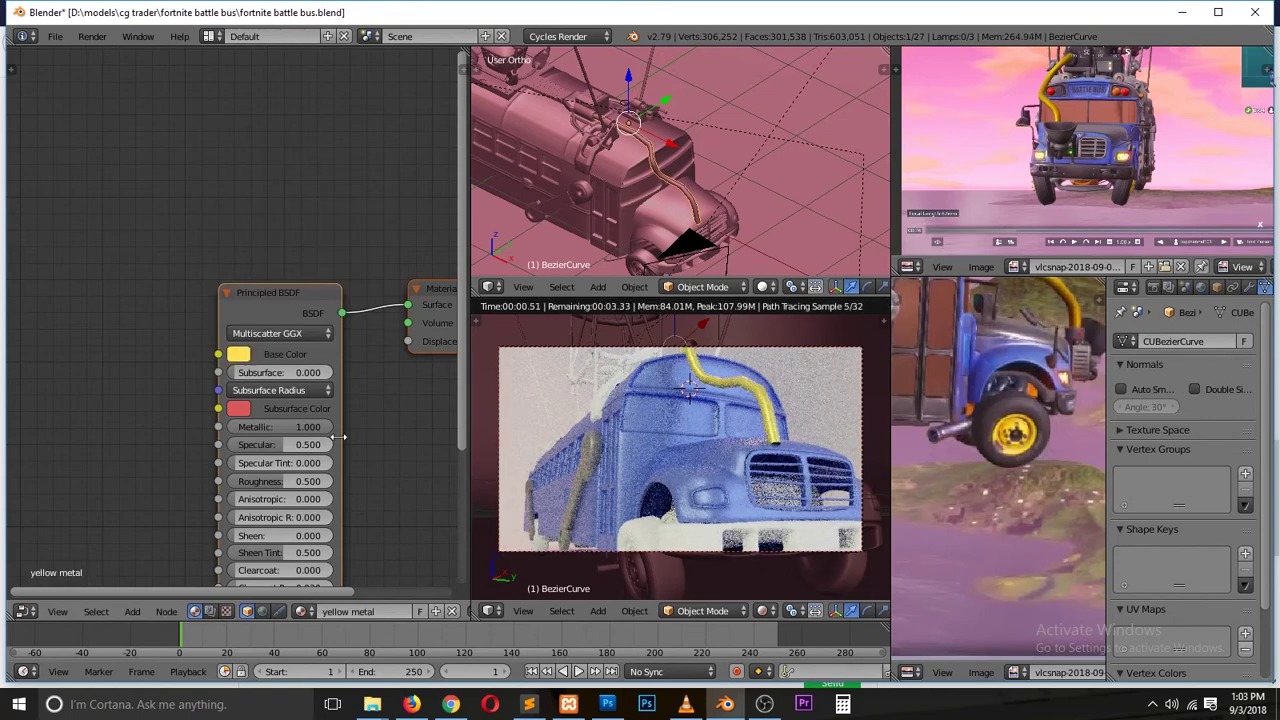
Step: Apply the tires material to the front wheels, darken its base colour, and save
scroll(704, 228, "up", 3)
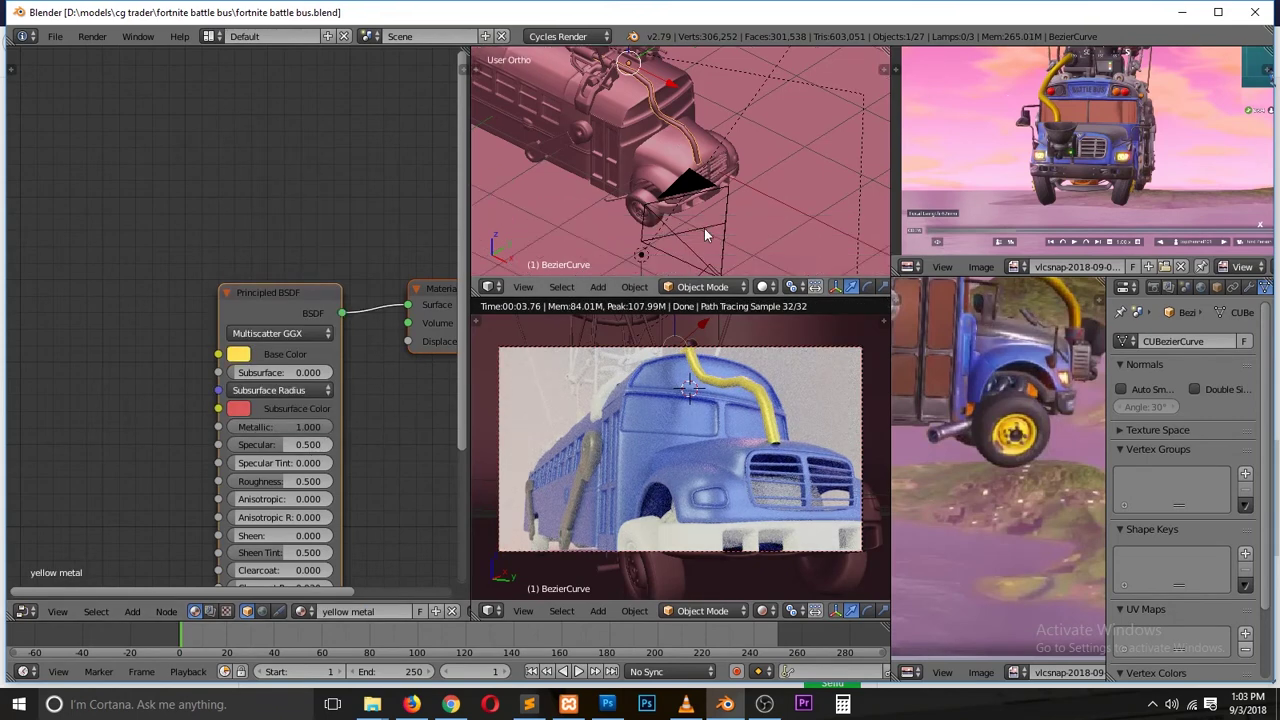
right_click(645, 195)
left_click(303, 611)
left_click(350, 481)
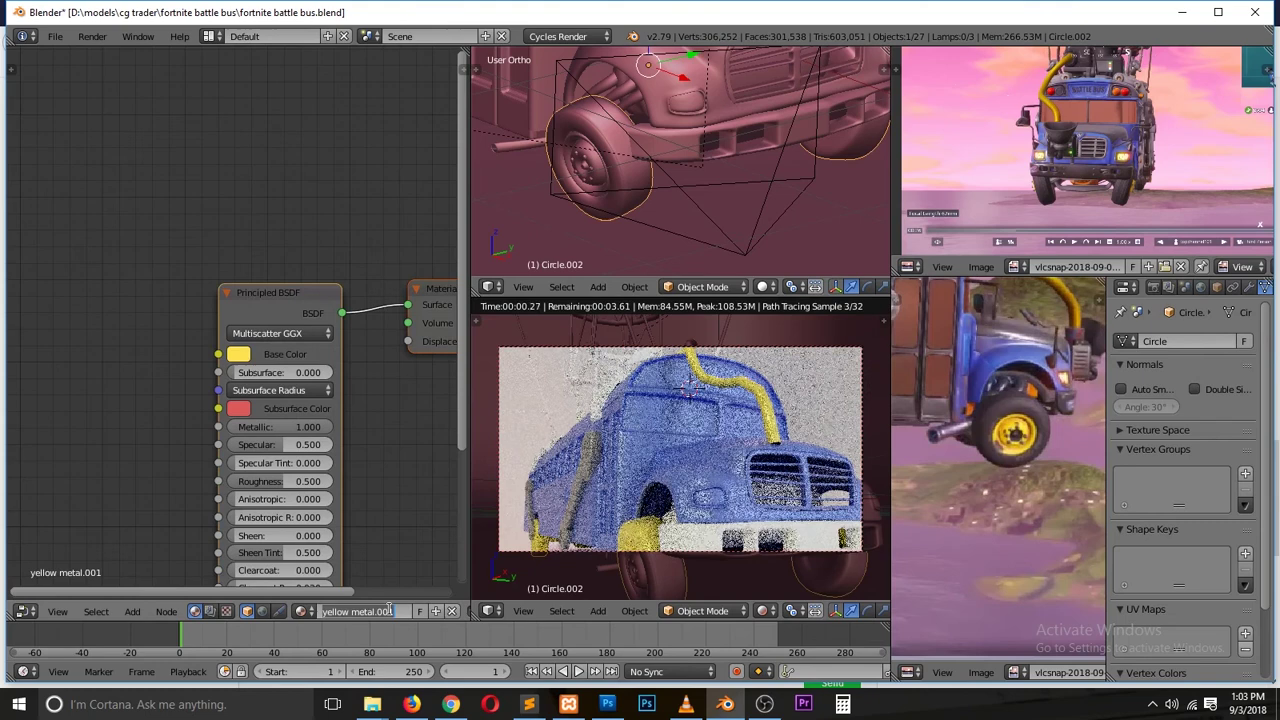
left_click(239, 354)
left_click(239, 354)
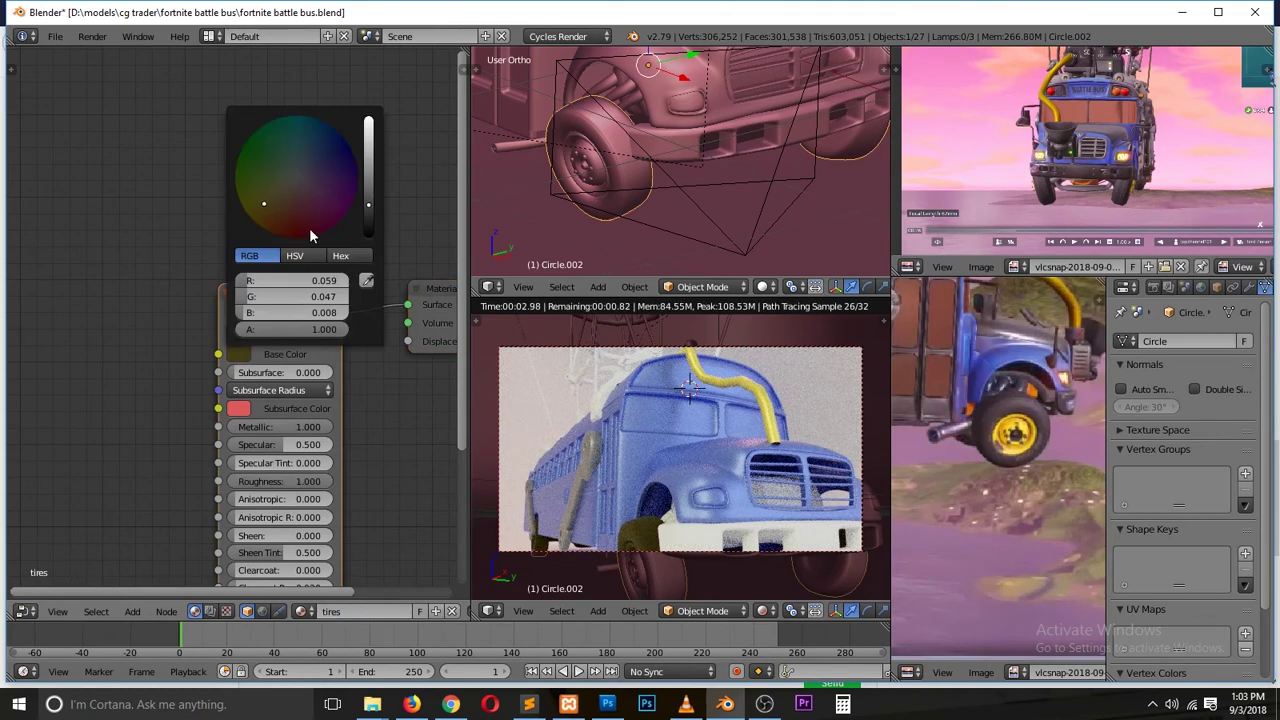
key("ctrl+s")
left_click(399, 444)
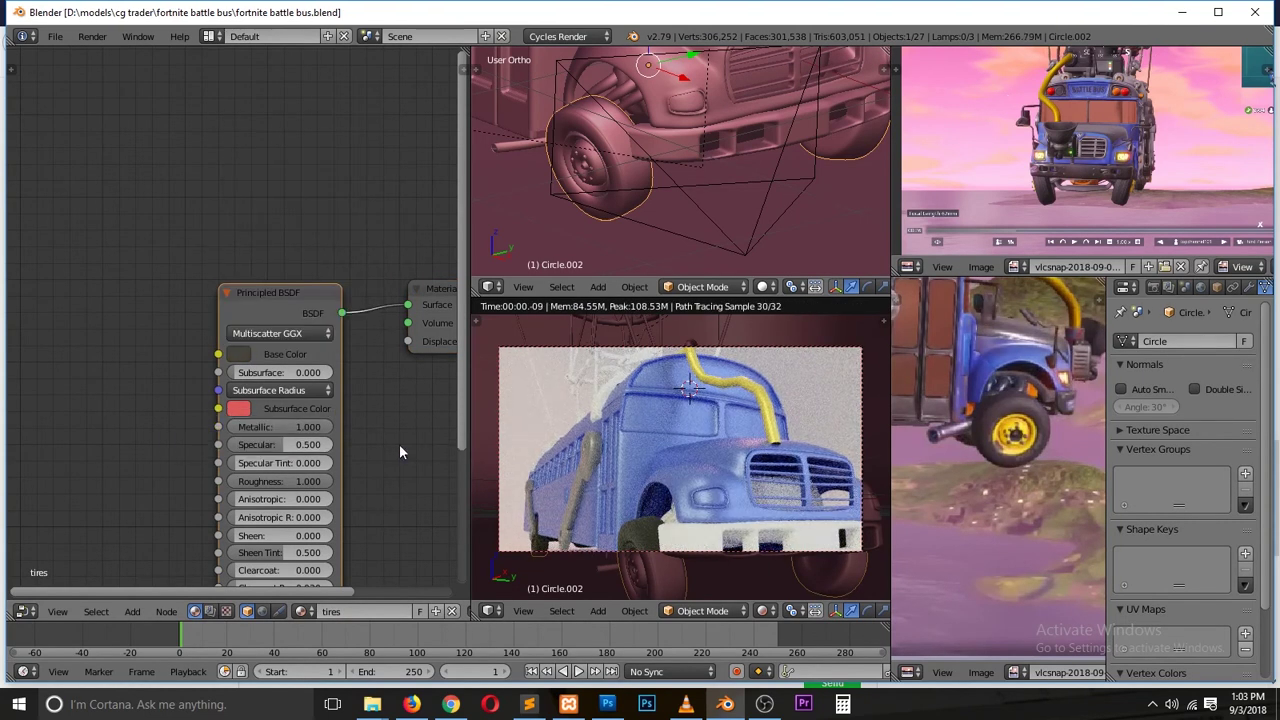
Step: Apply the blue metal material, assign silver metal to the front grille faces, and save
left_click(301, 611)
left_click(371, 463)
right_click(729, 93)
key("Tab")
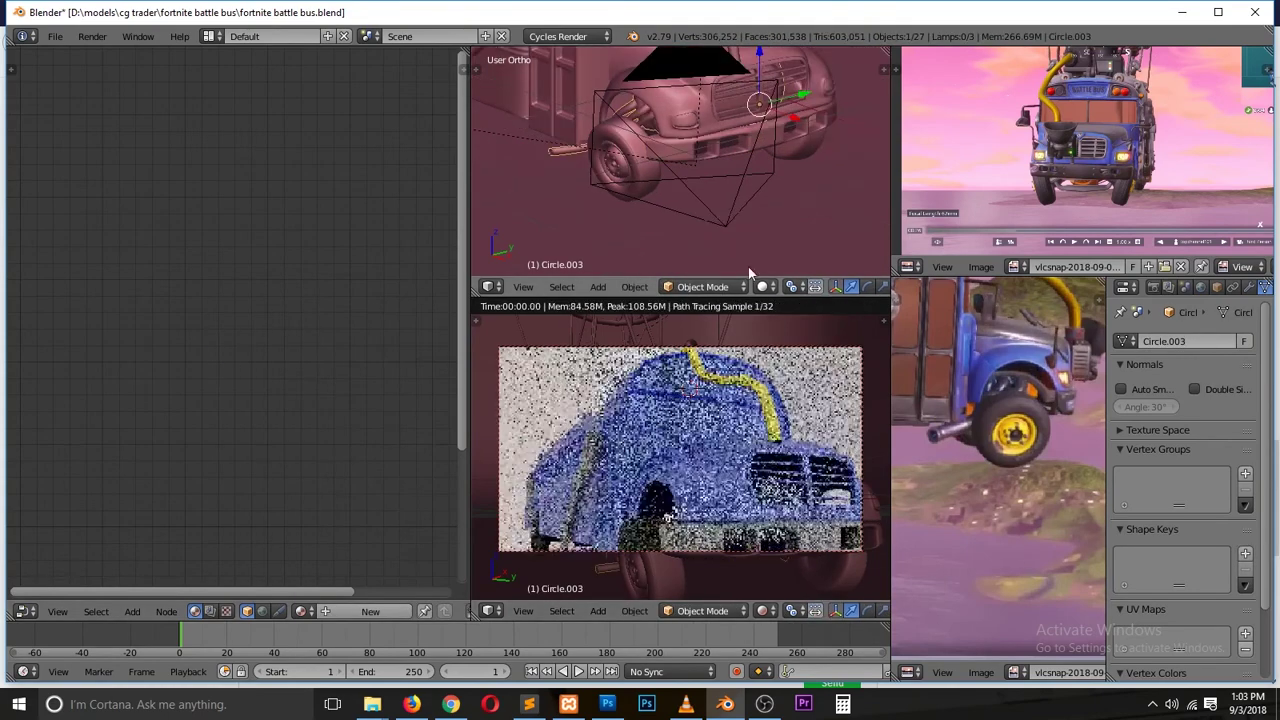
left_click(1249, 288)
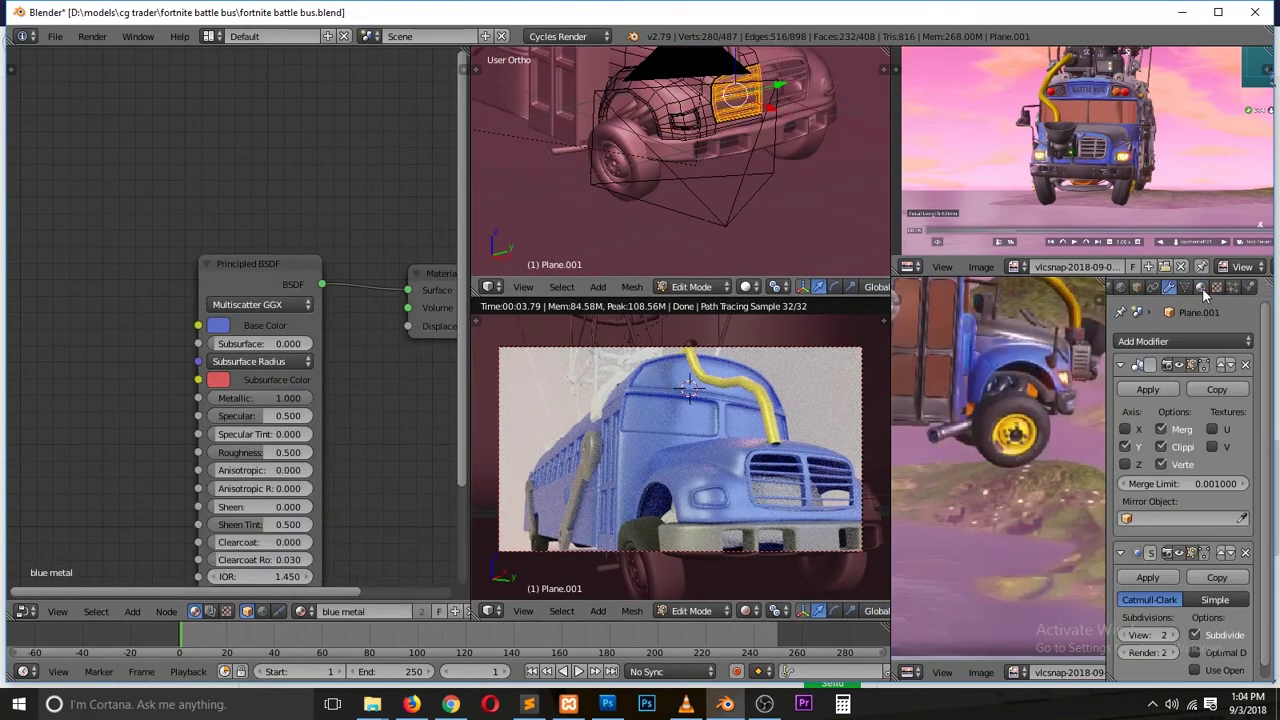
left_click(1201, 287)
left_click(1158, 361)
left_click(1135, 430)
scroll(737, 217, "up", 3)
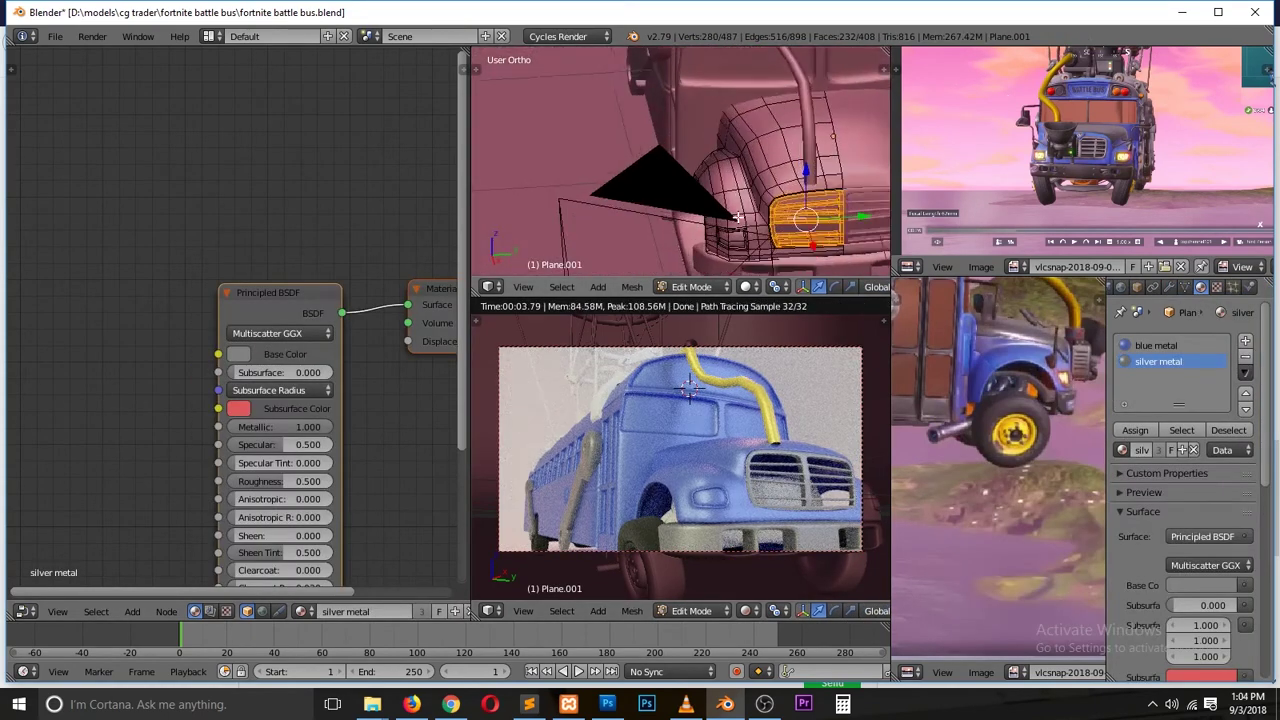
scroll(819, 166, "up", 3)
key("Tab")
key("ctrl+s")
Step: Add a silver metal slot to the door side panel, save, and view through the scene camera
right_click(662, 224)
key("Tab")
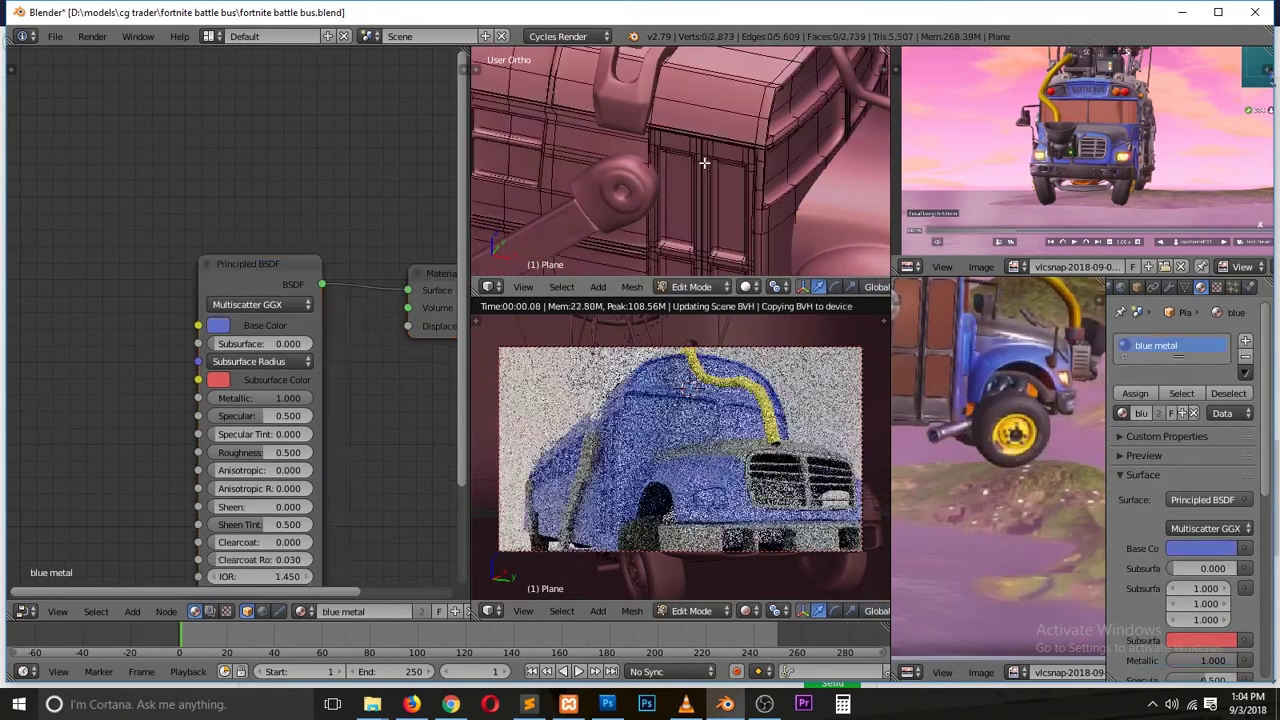
left_click(1245, 341)
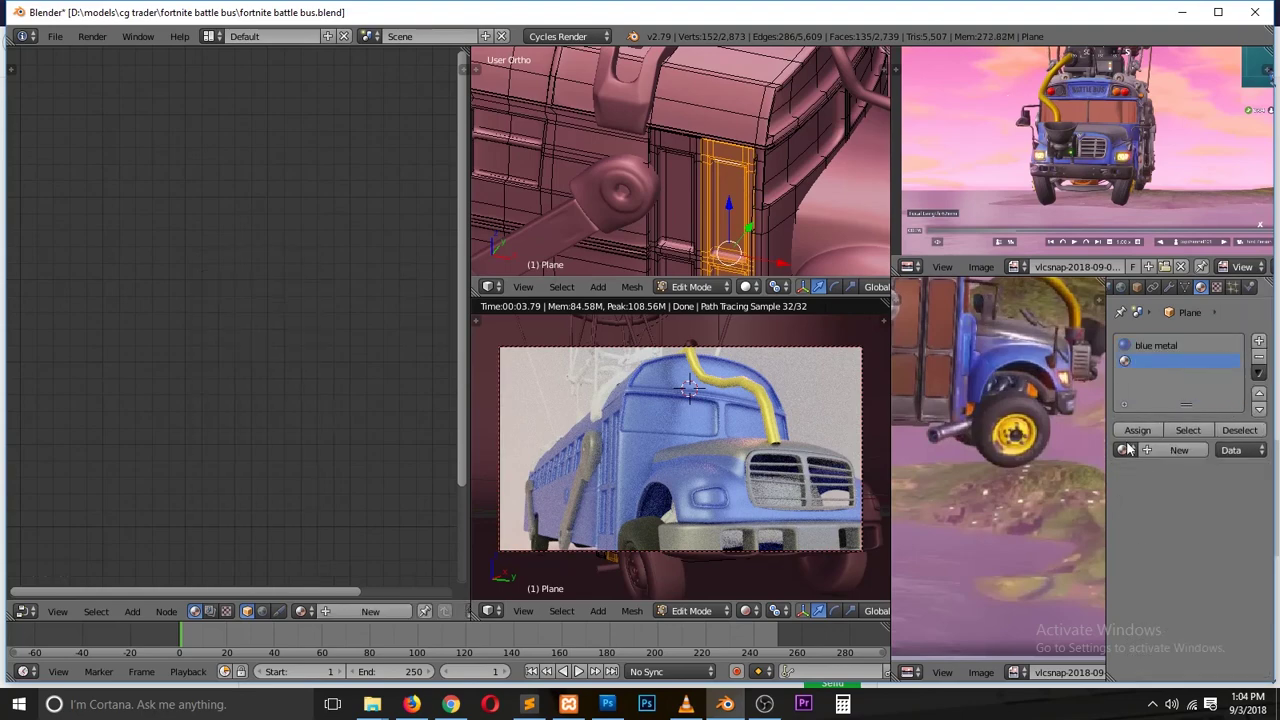
left_click(1122, 430)
key("Tab")
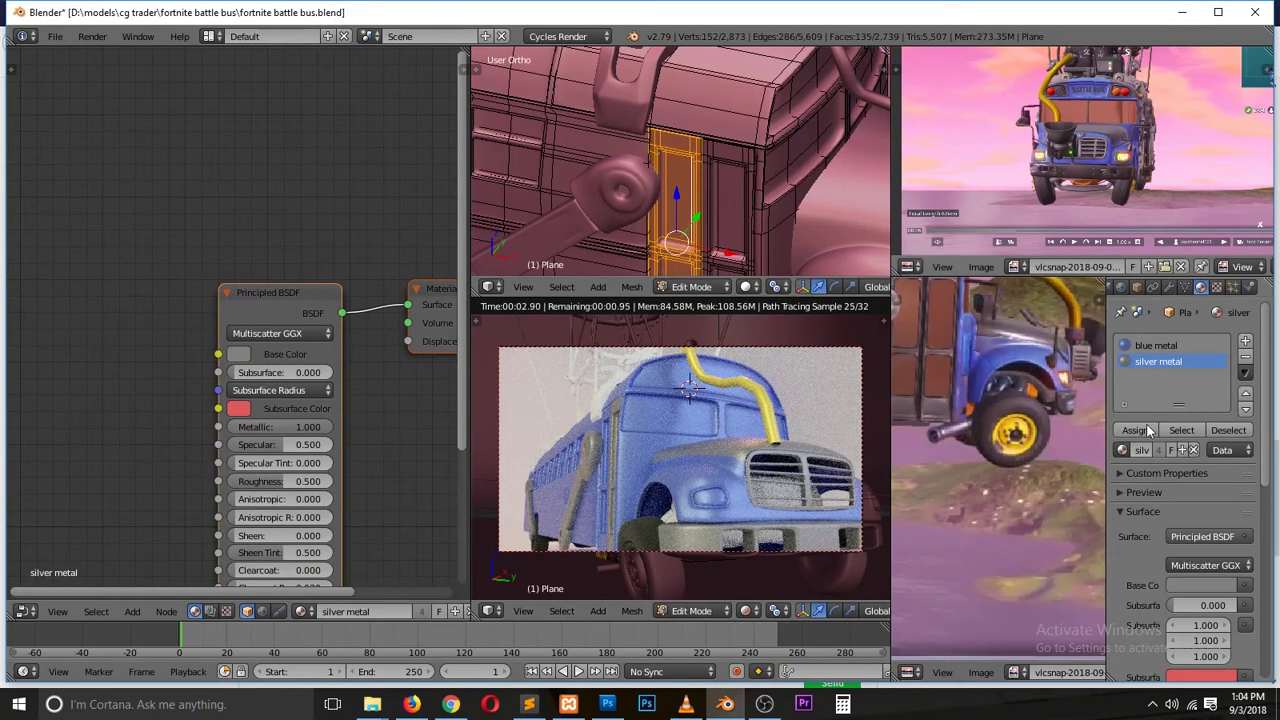
key("ctrl+s")
left_click(779, 221)
right_click(880, 255)
key("KP_0")
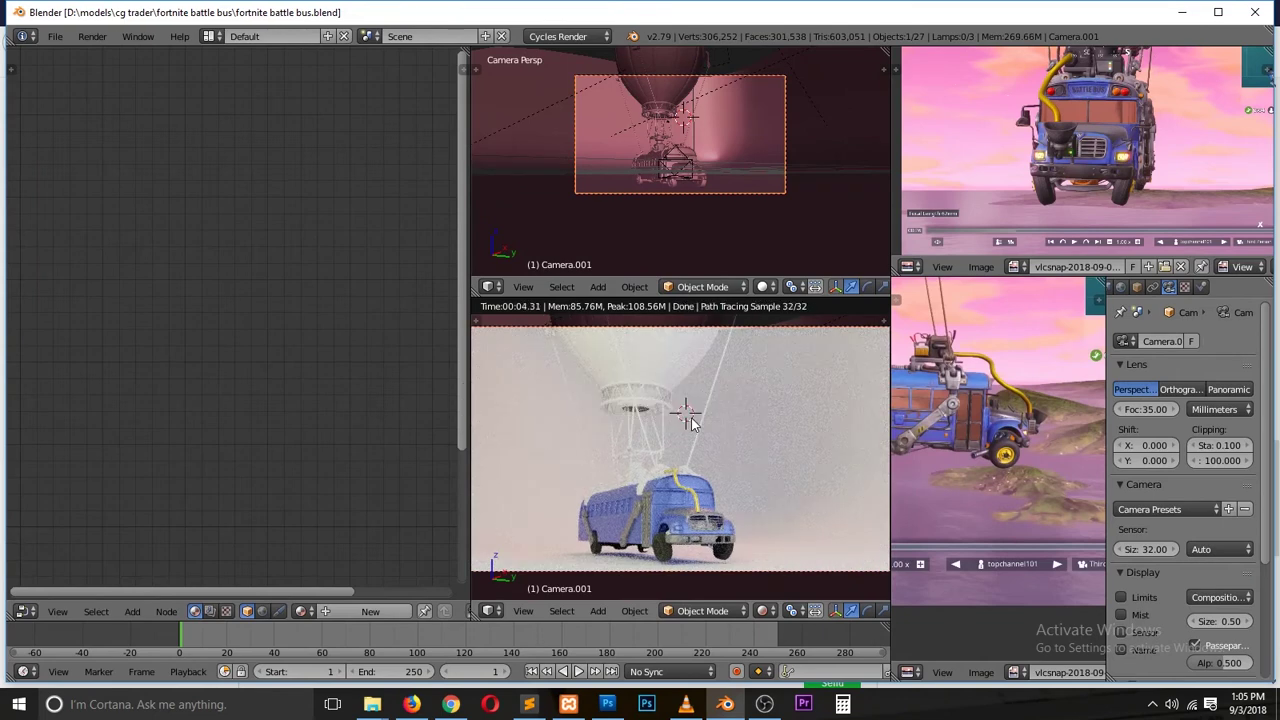
Step: Start the final Cycles render of the camera view with F12, checking OBS while it renders
key("F12")
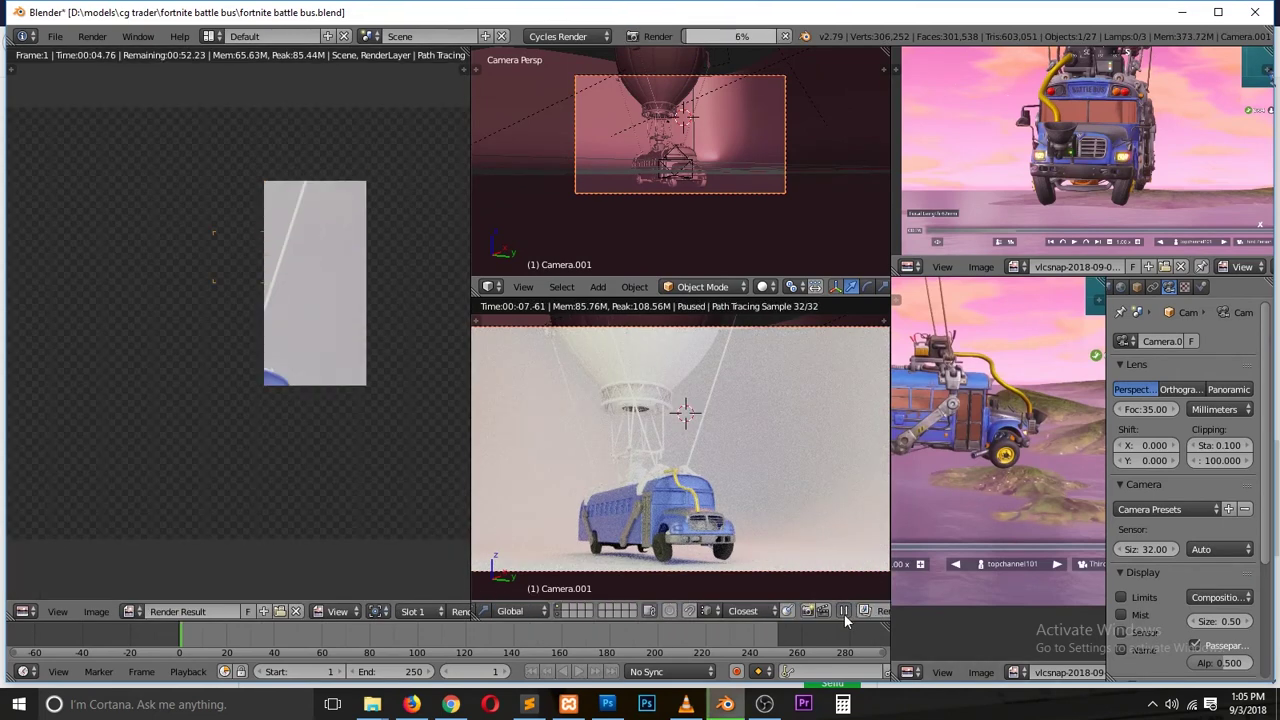
left_click(760, 705)
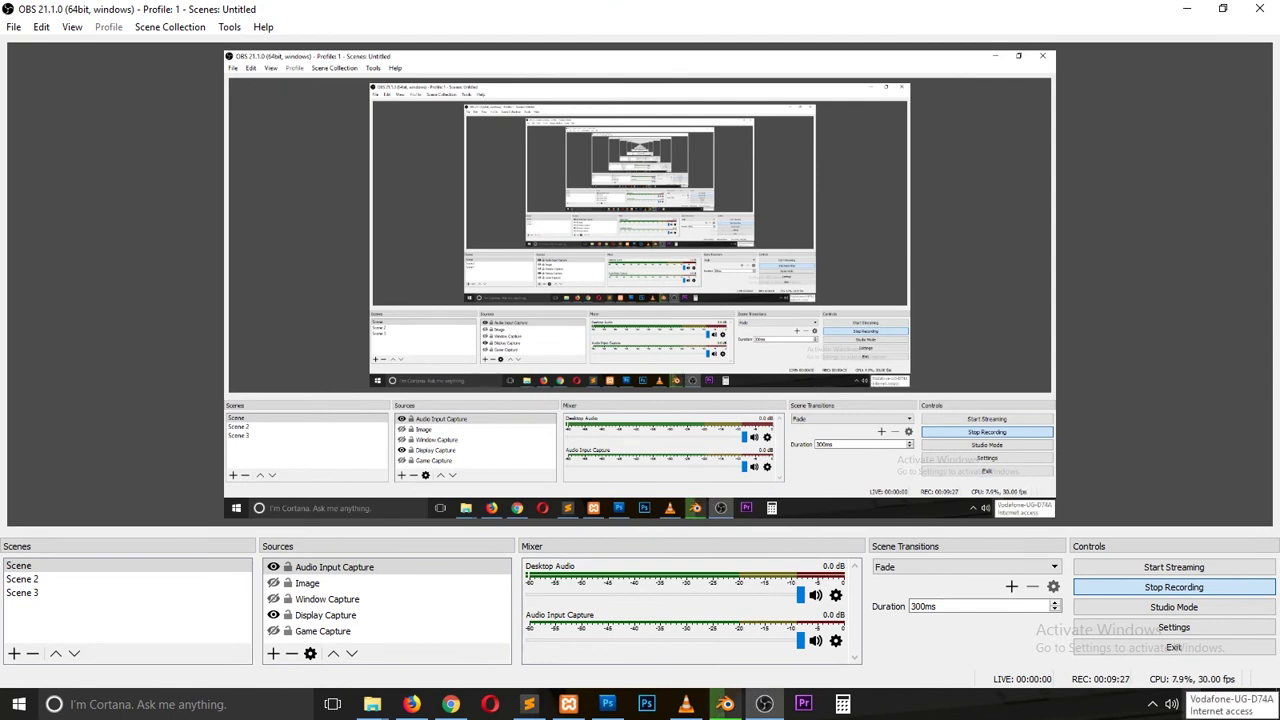
left_click(724, 705)
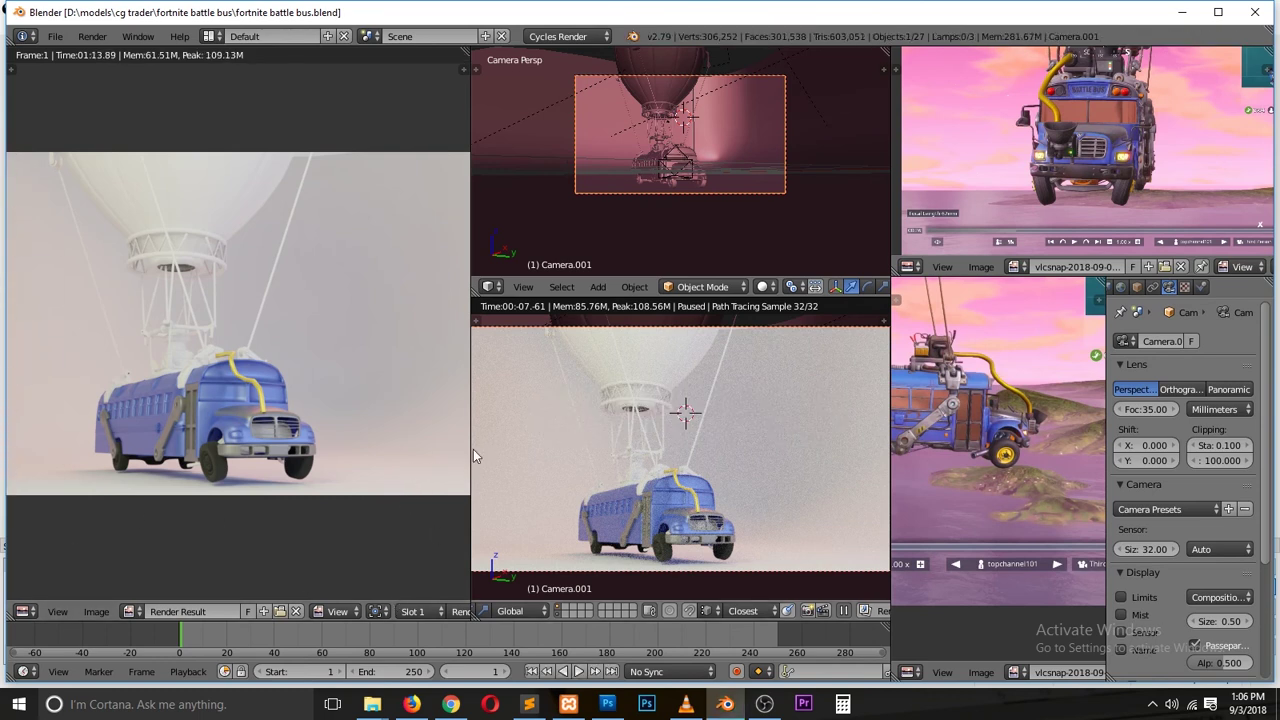
Step: Merge the render and viewport areas into one large 3D View, then orbit over the balloon bus
mouse_move(474, 362)
left_mouse_down()
mouse_move(474, 329)
mouse_move(300, 330)
left_mouse_up()
middle_click_drag(524, 383, 372, 362)
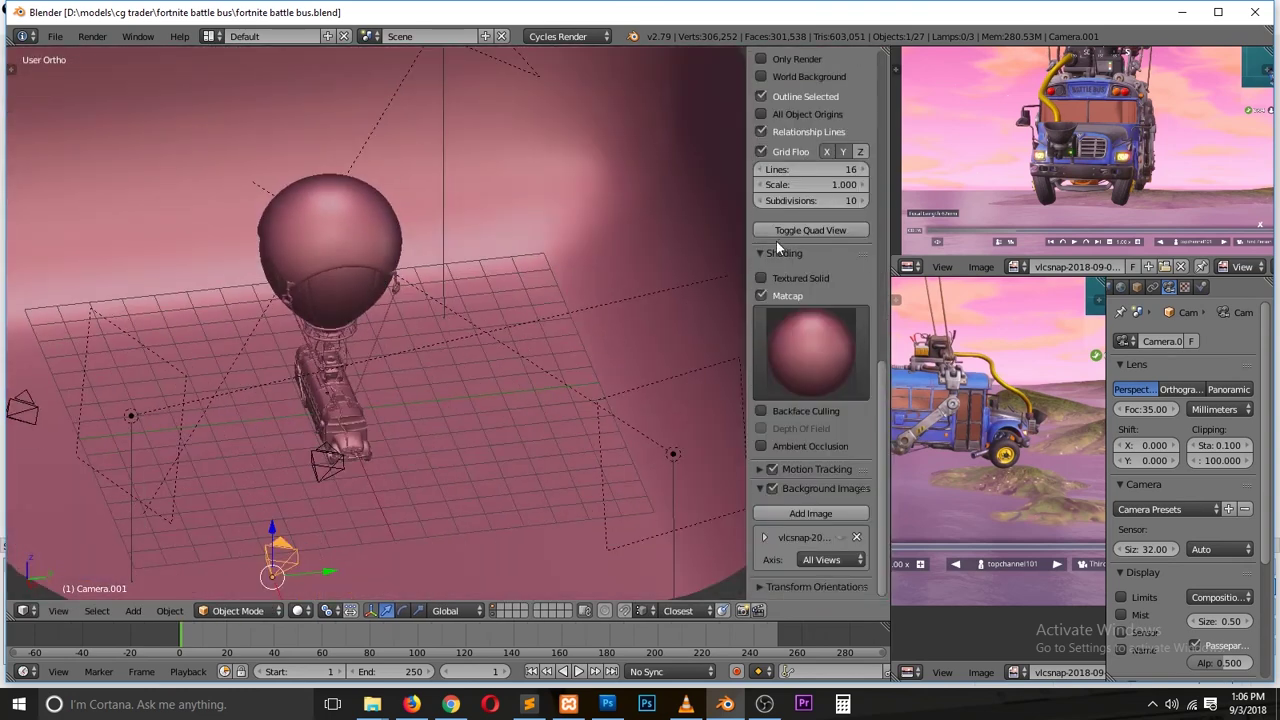
scroll(539, 437, "up", 3)
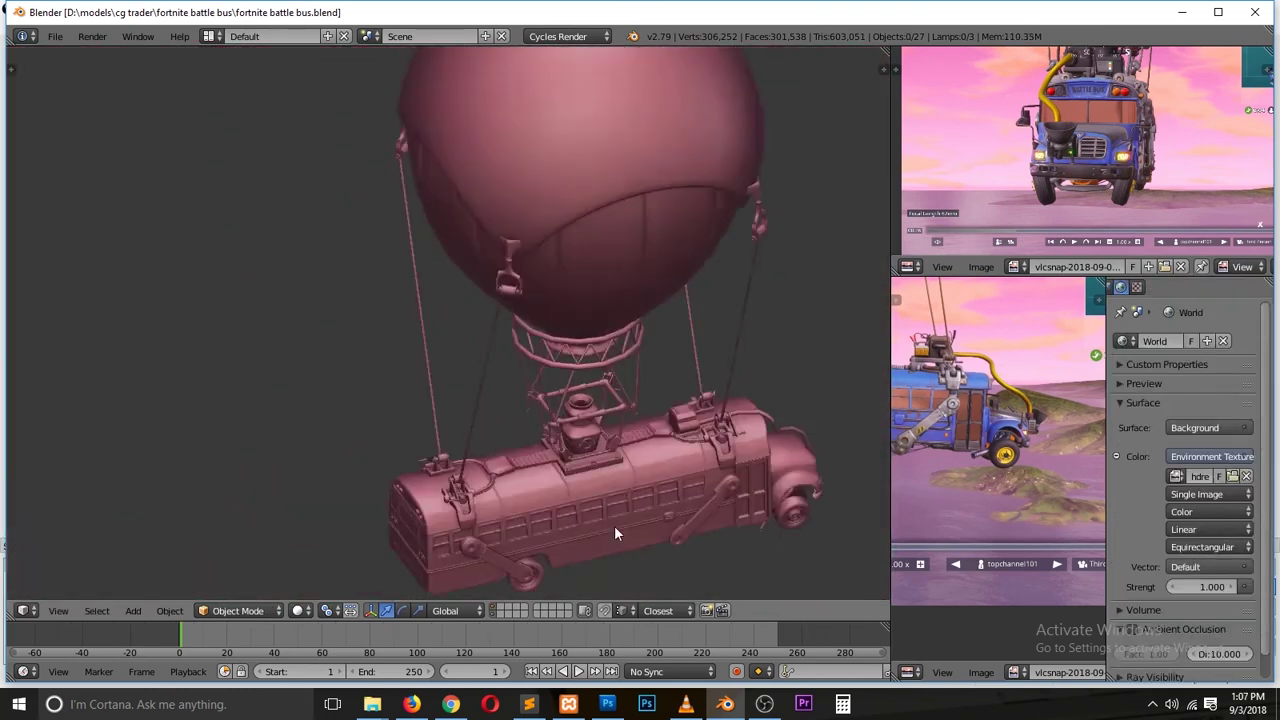
middle_click_drag(614, 525, 376, 487)
mouse_move(55, 107)
middle_mouse_down()
mouse_move(351, 286)
mouse_move(277, 343)
mouse_move(126, 357)
mouse_move(349, 294)
mouse_move(286, 349)
mouse_move(155, 345)
middle_mouse_up()
scroll(205, 360, "up", 2)
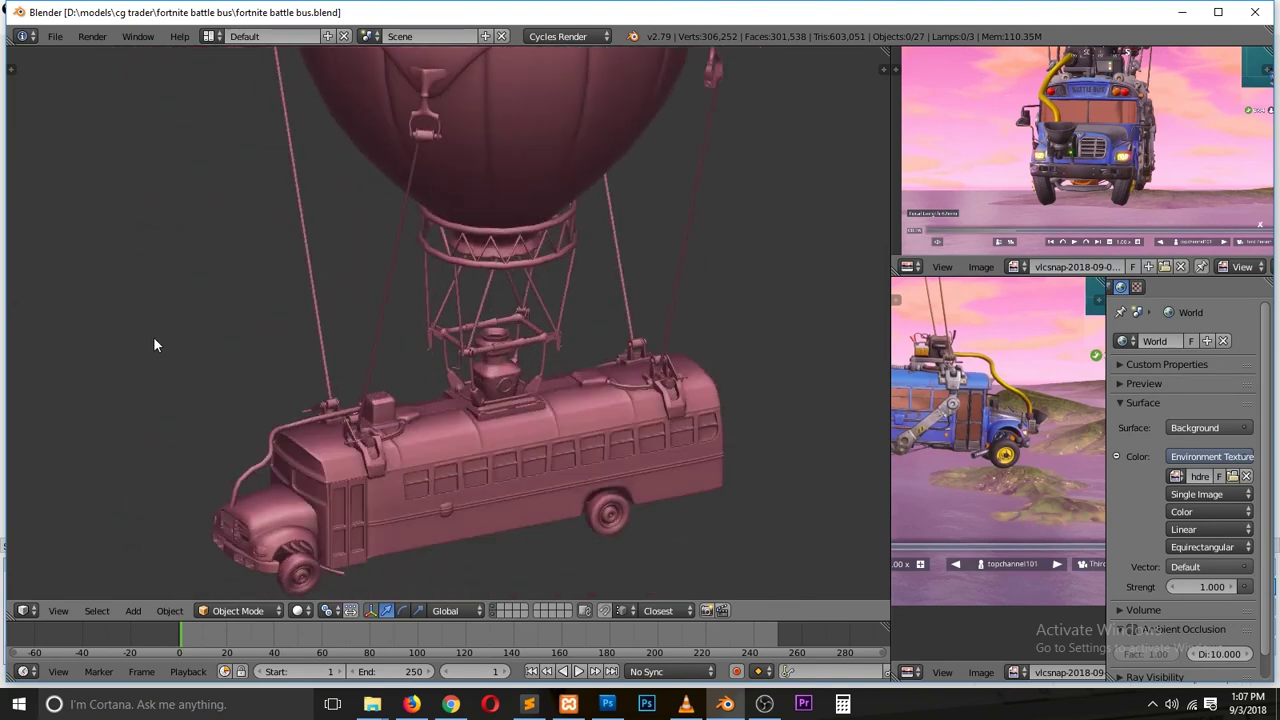